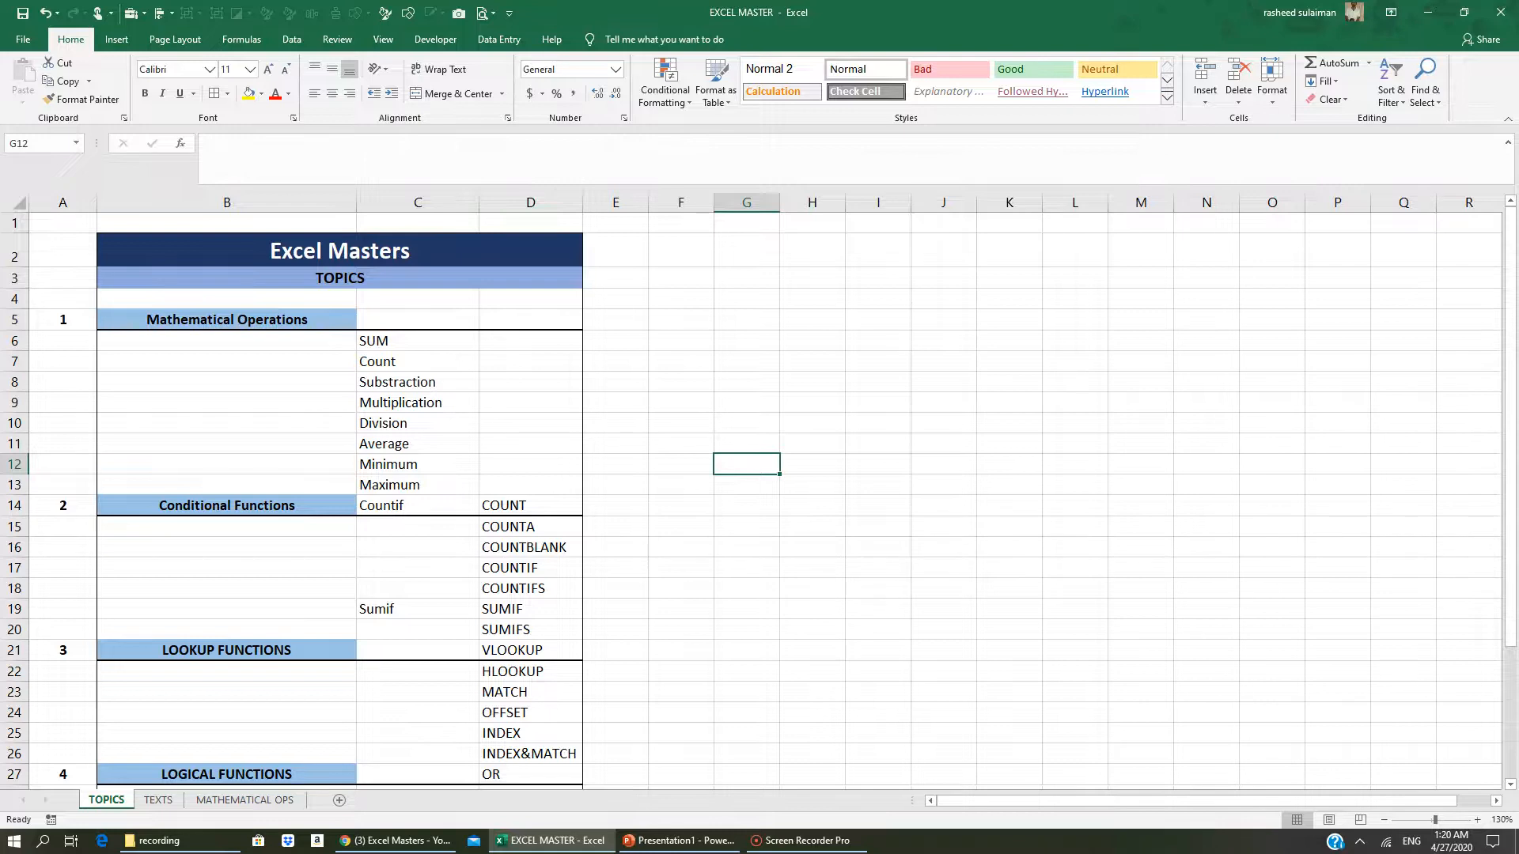
# - Look over the whole TOPICS list and go through the entries under Mathematical Operations, from SUM to Division
pyautogui.scroll(-3, 760, 490)
pyautogui.click(226, 700)
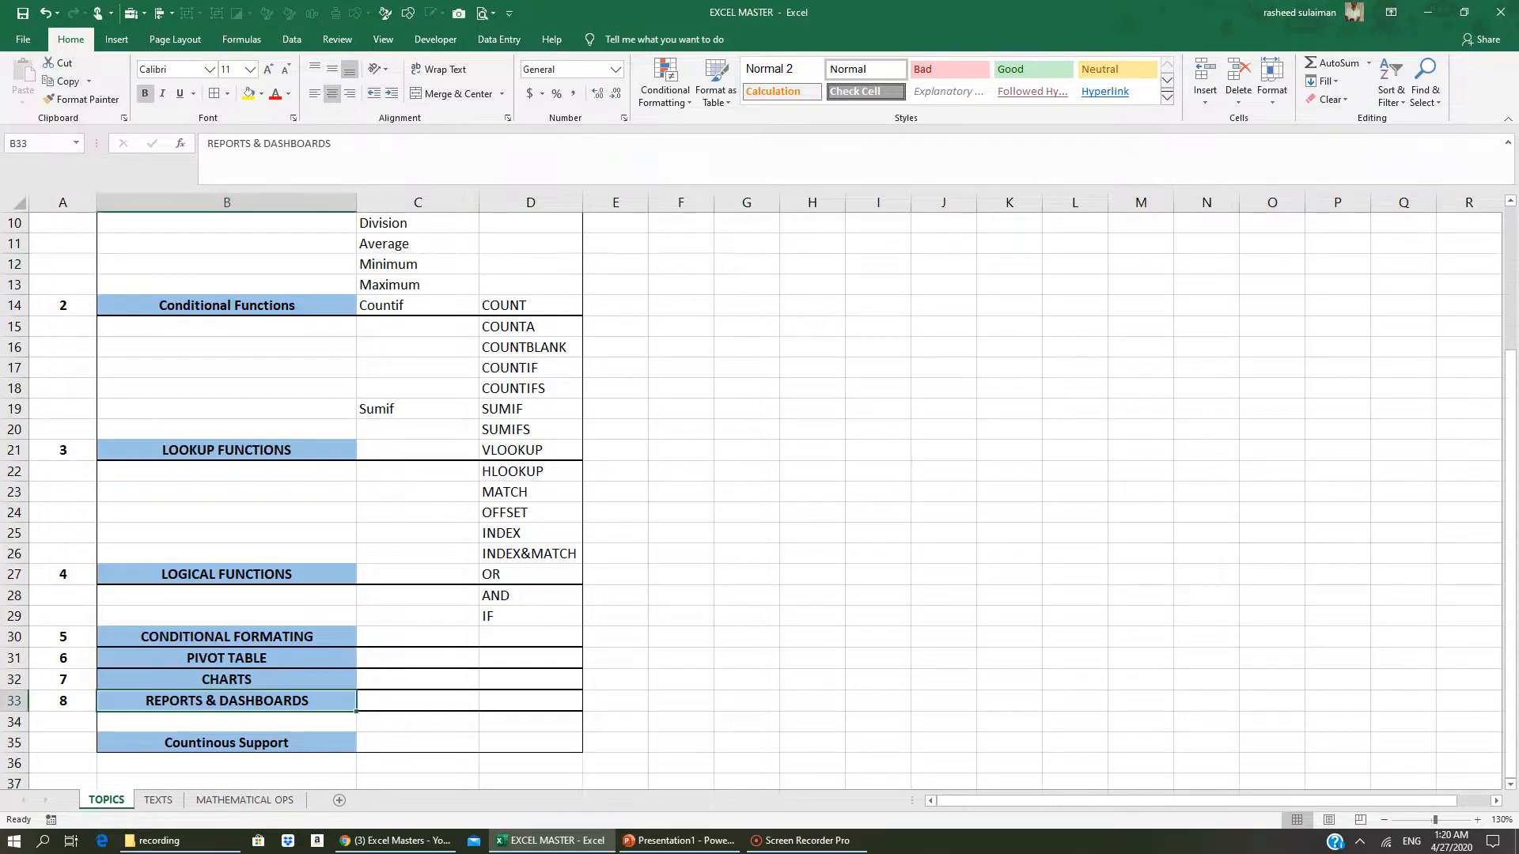
pyautogui.scroll(3, 759, 490)
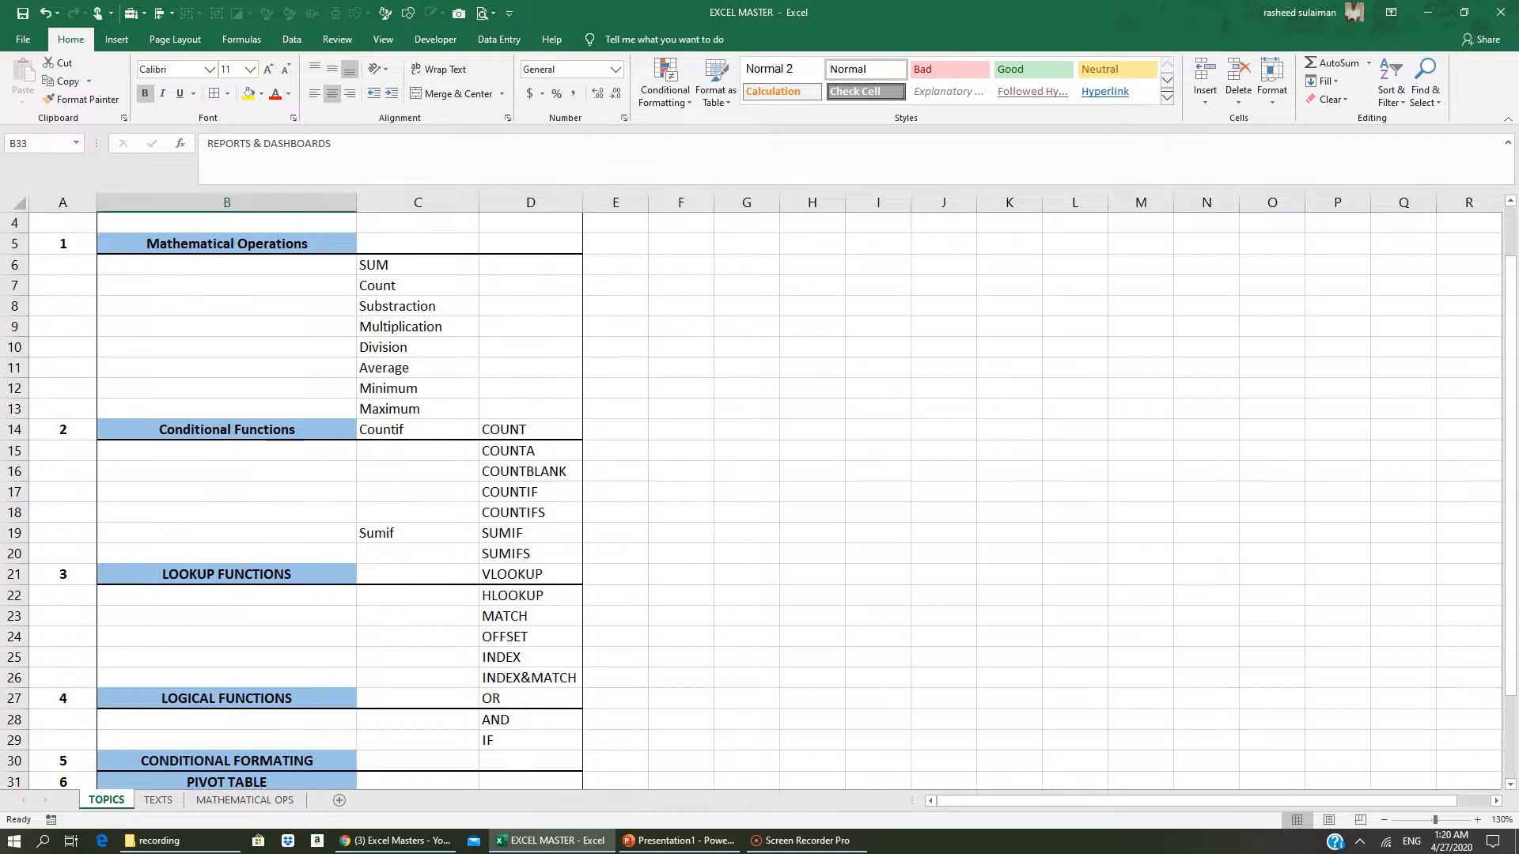
pyautogui.scroll(-2, 759, 490)
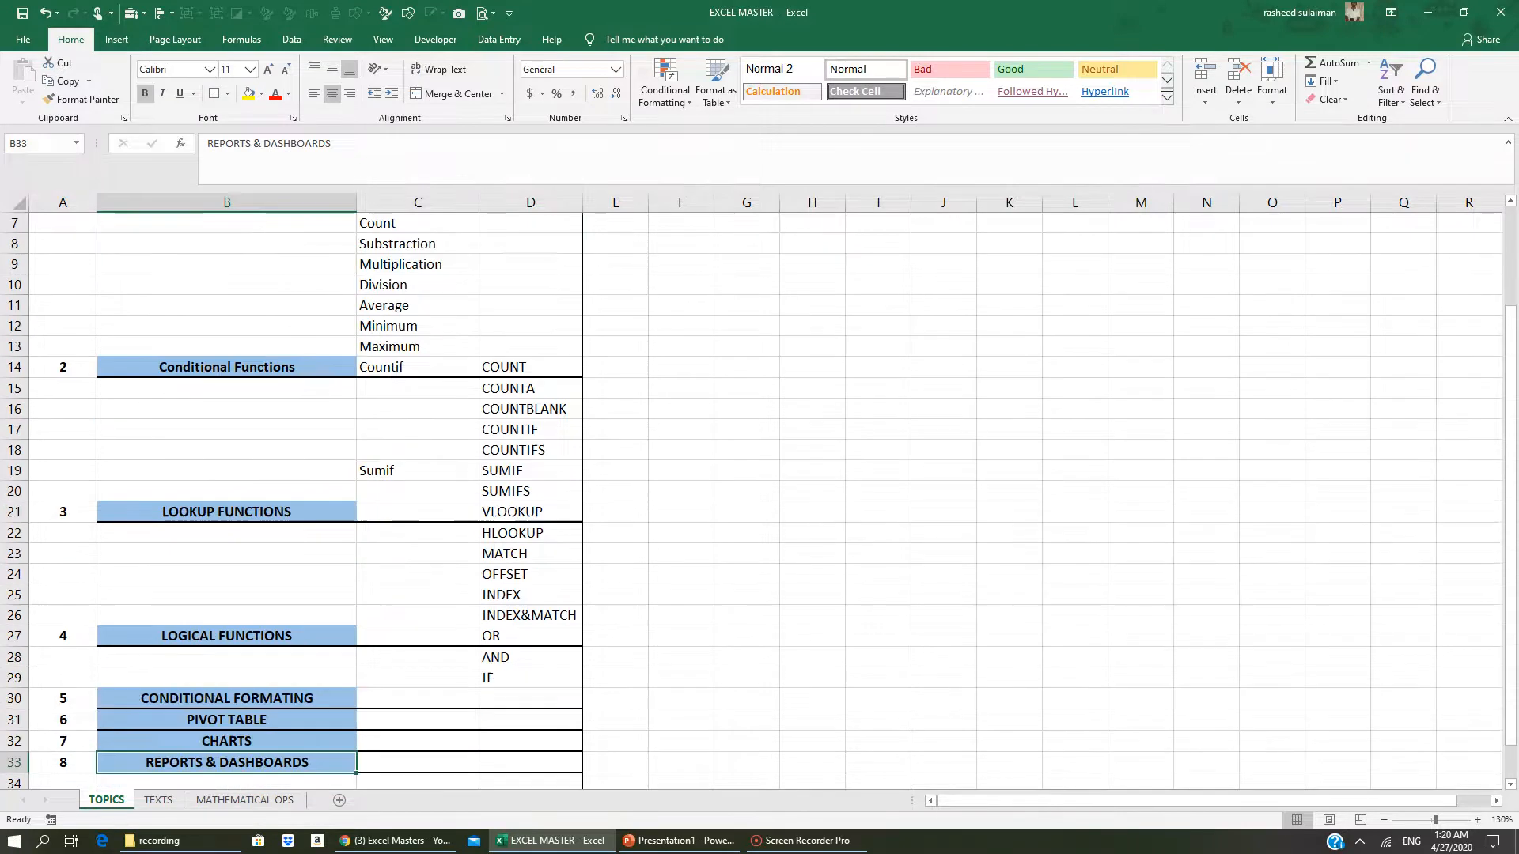
pyautogui.scroll(2, 759, 490)
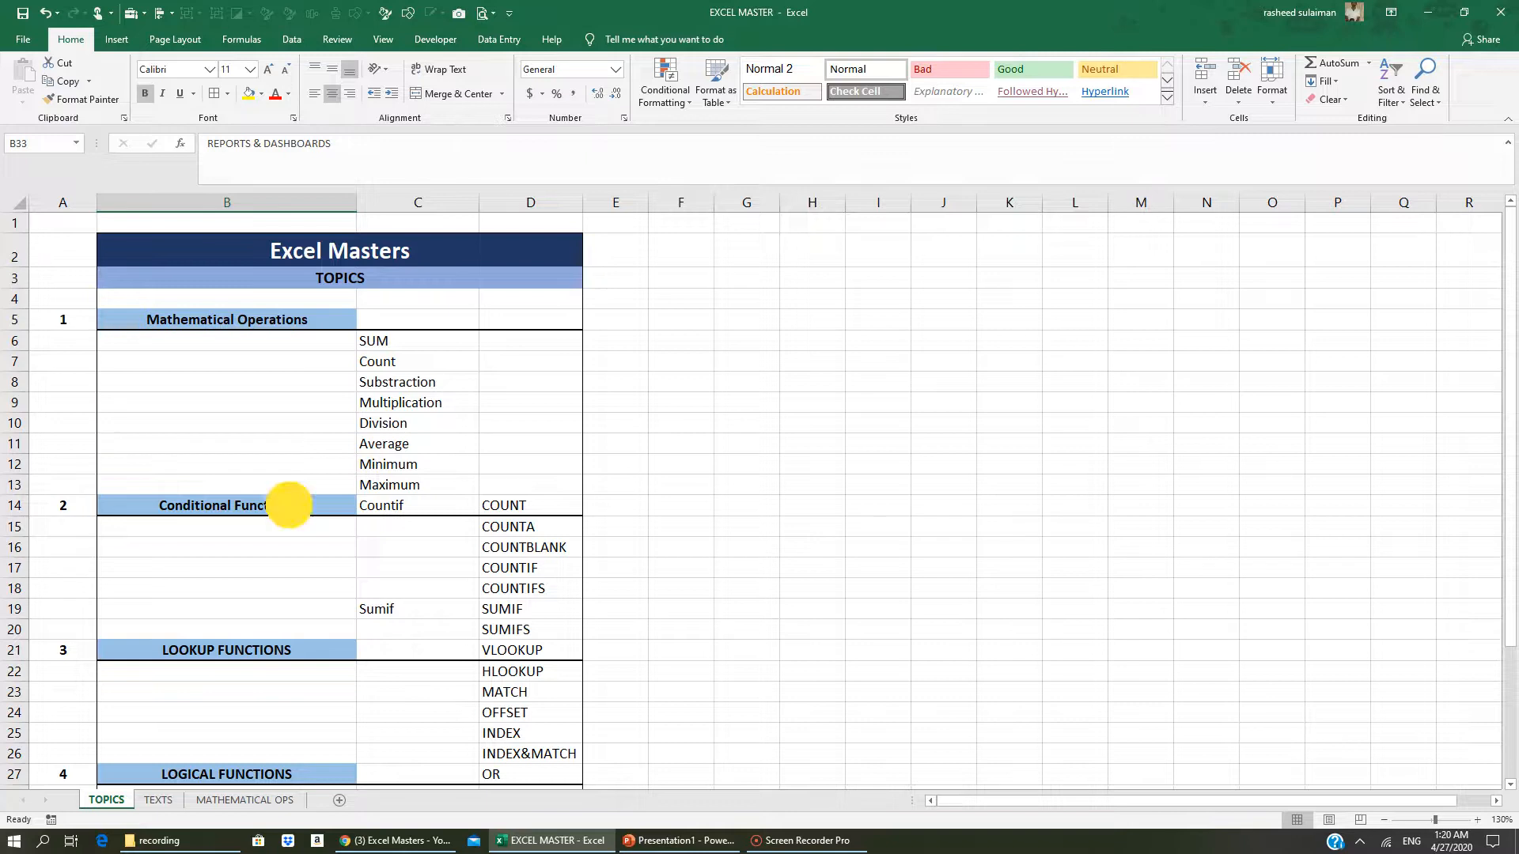
pyautogui.click(288, 503)
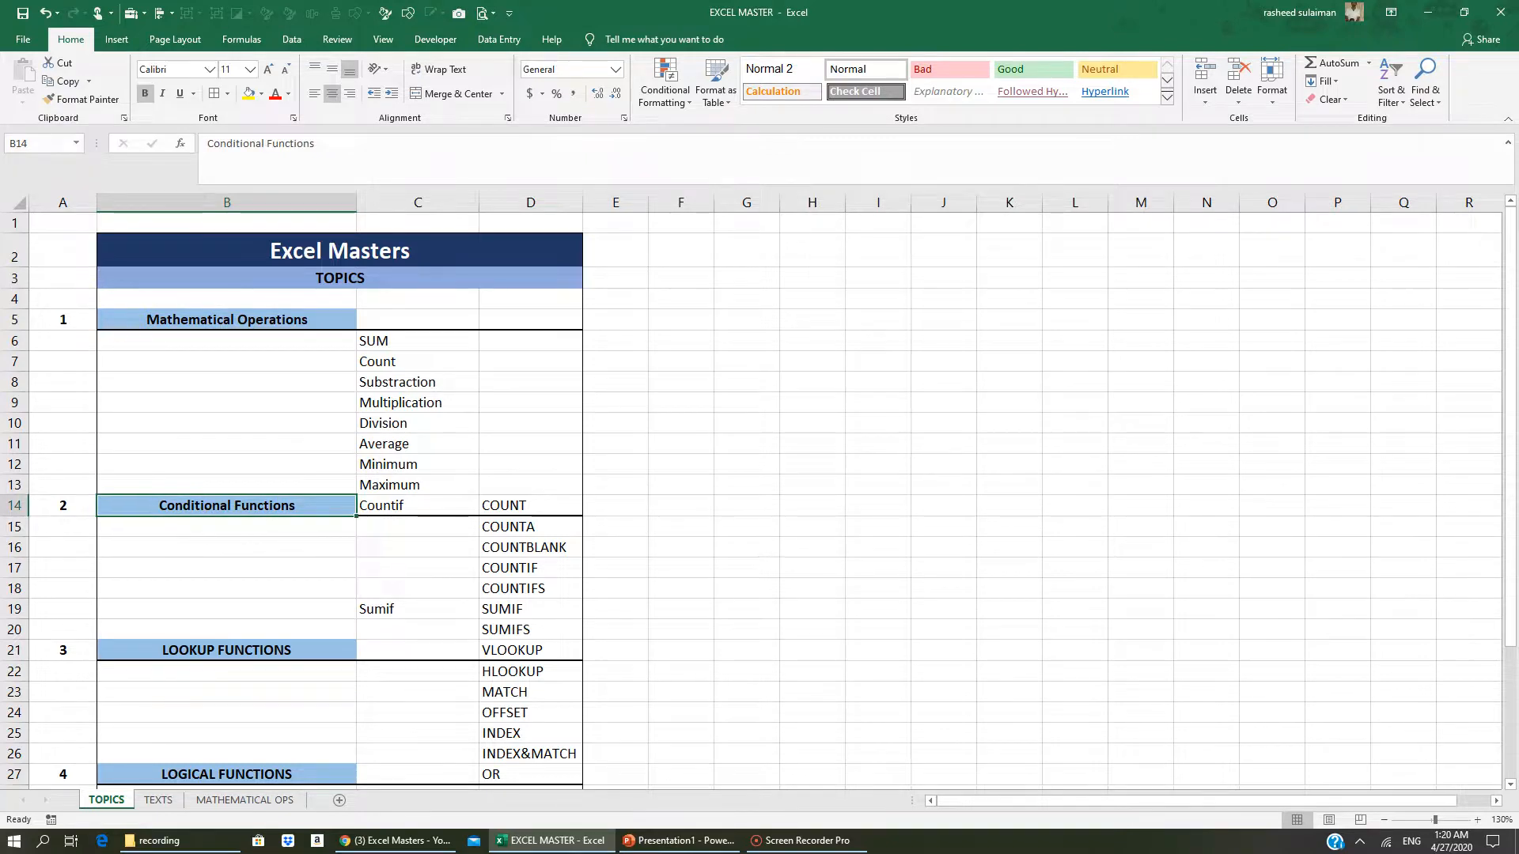
pyautogui.click(287, 320)
pyautogui.click(377, 342)
pyautogui.click(380, 362)
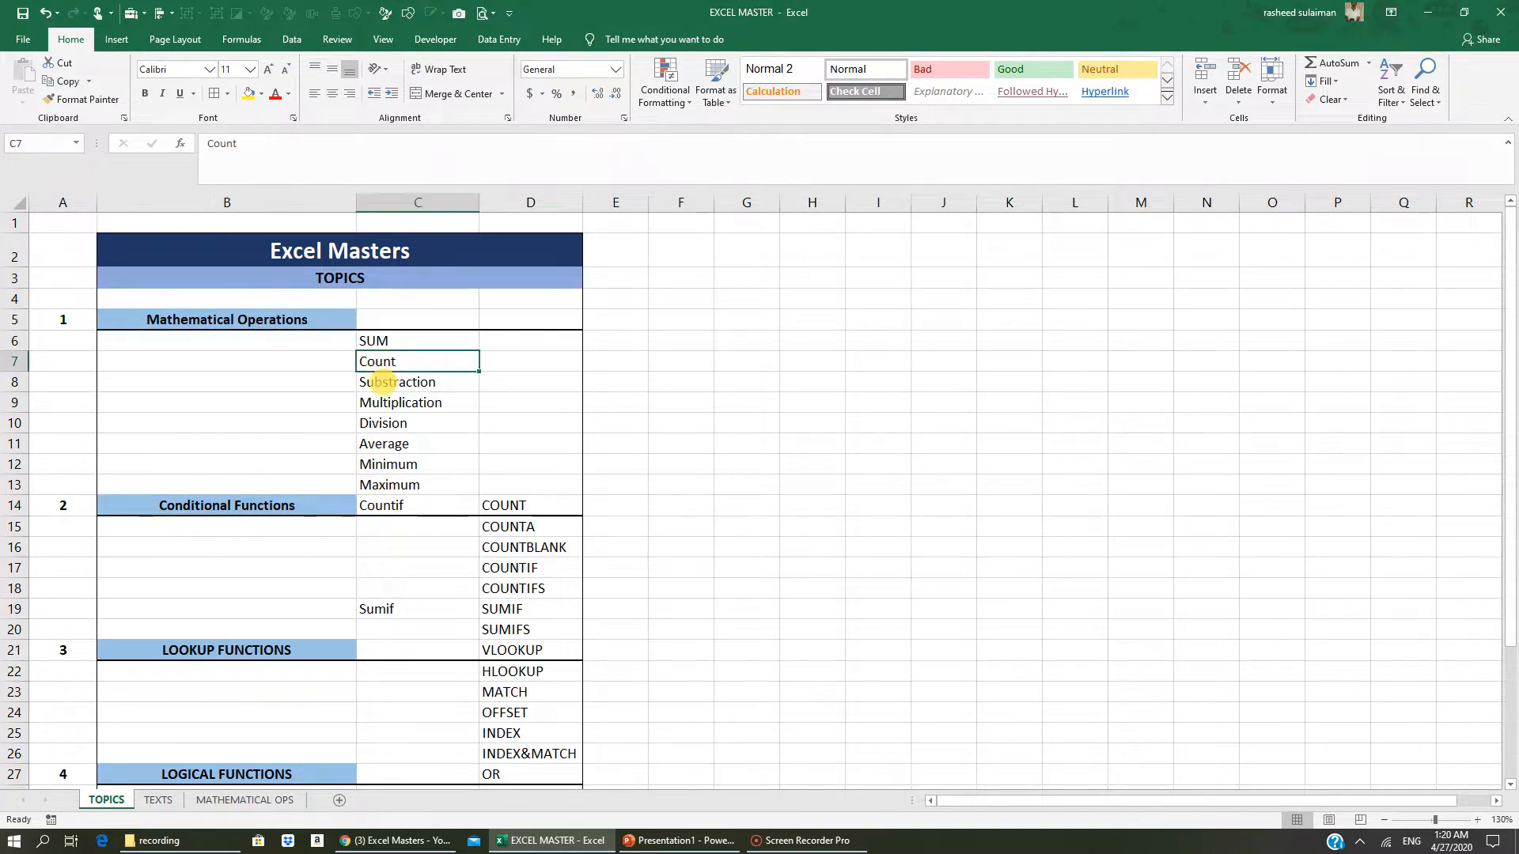
pyautogui.click(383, 401)
pyautogui.click(387, 421)
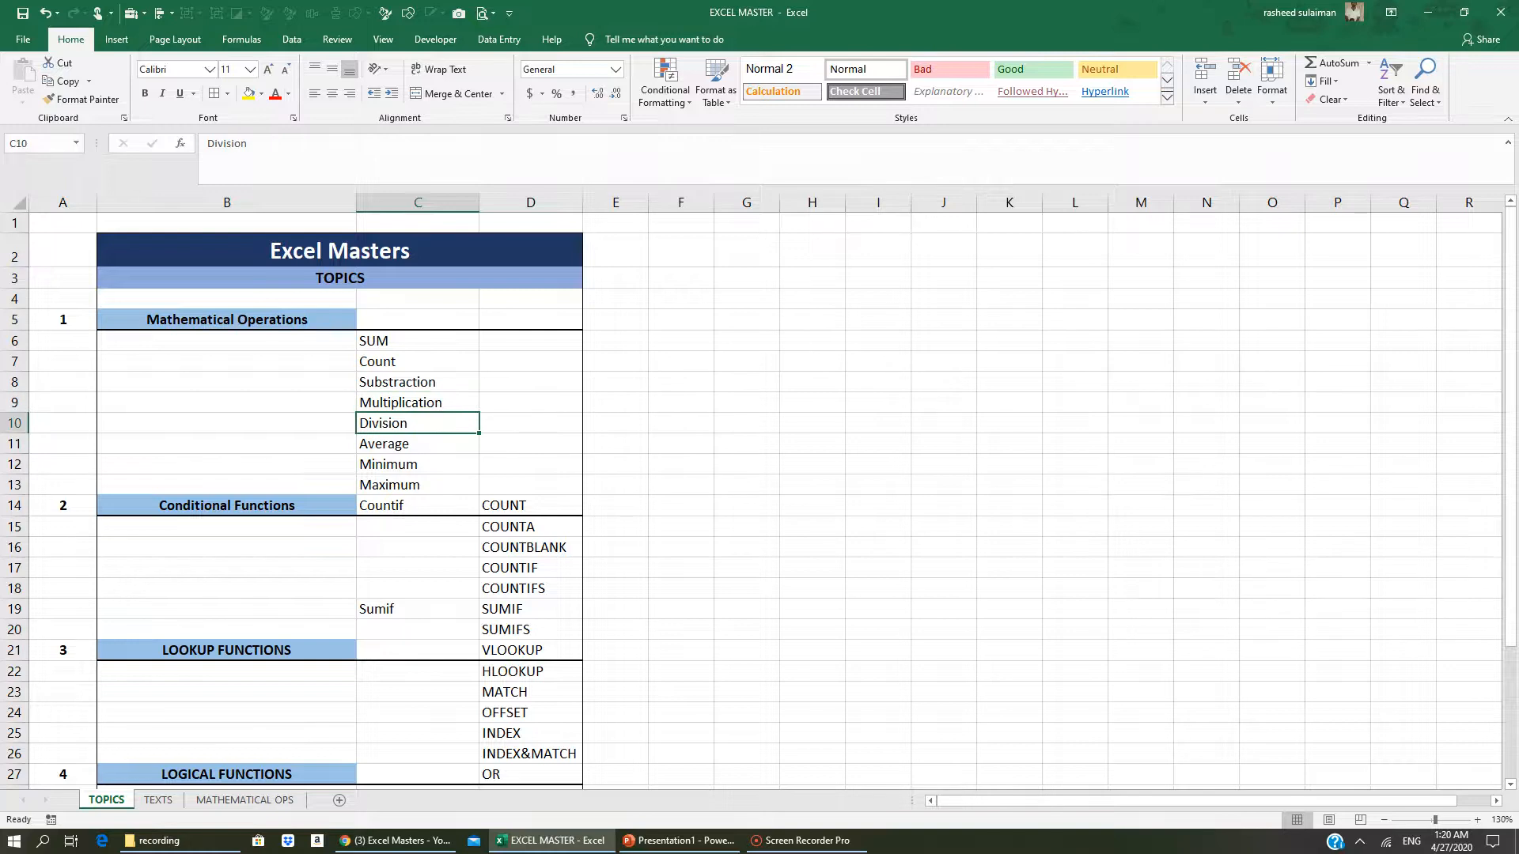
# - Go through the Conditional Functions and LOOKUP FUNCTIONS entries in the topics list, from COUNT to INDEX&MATCH
pyautogui.click(263, 510)
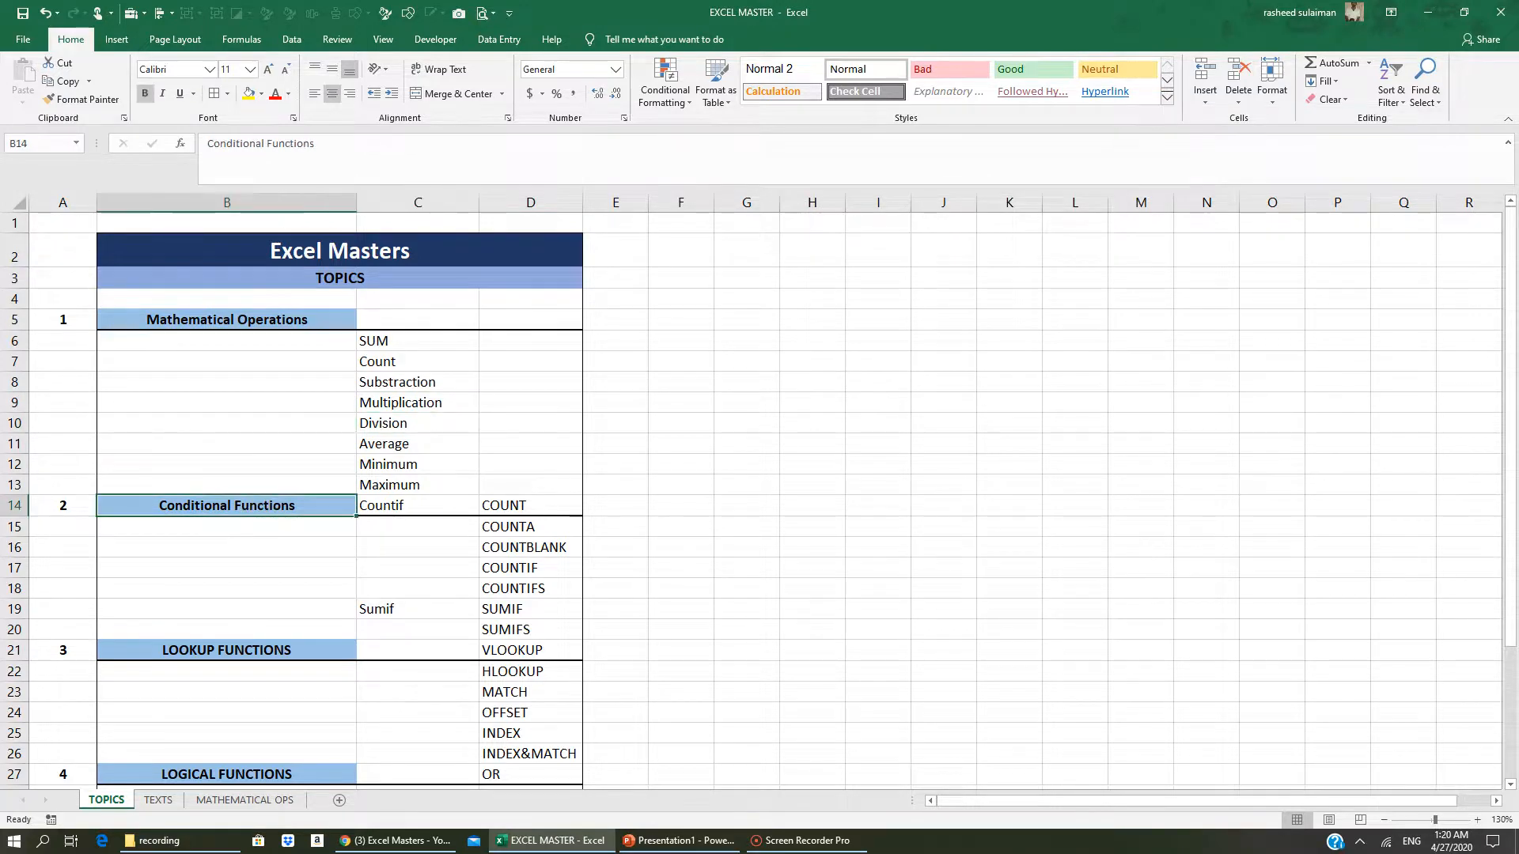
pyautogui.click(503, 506)
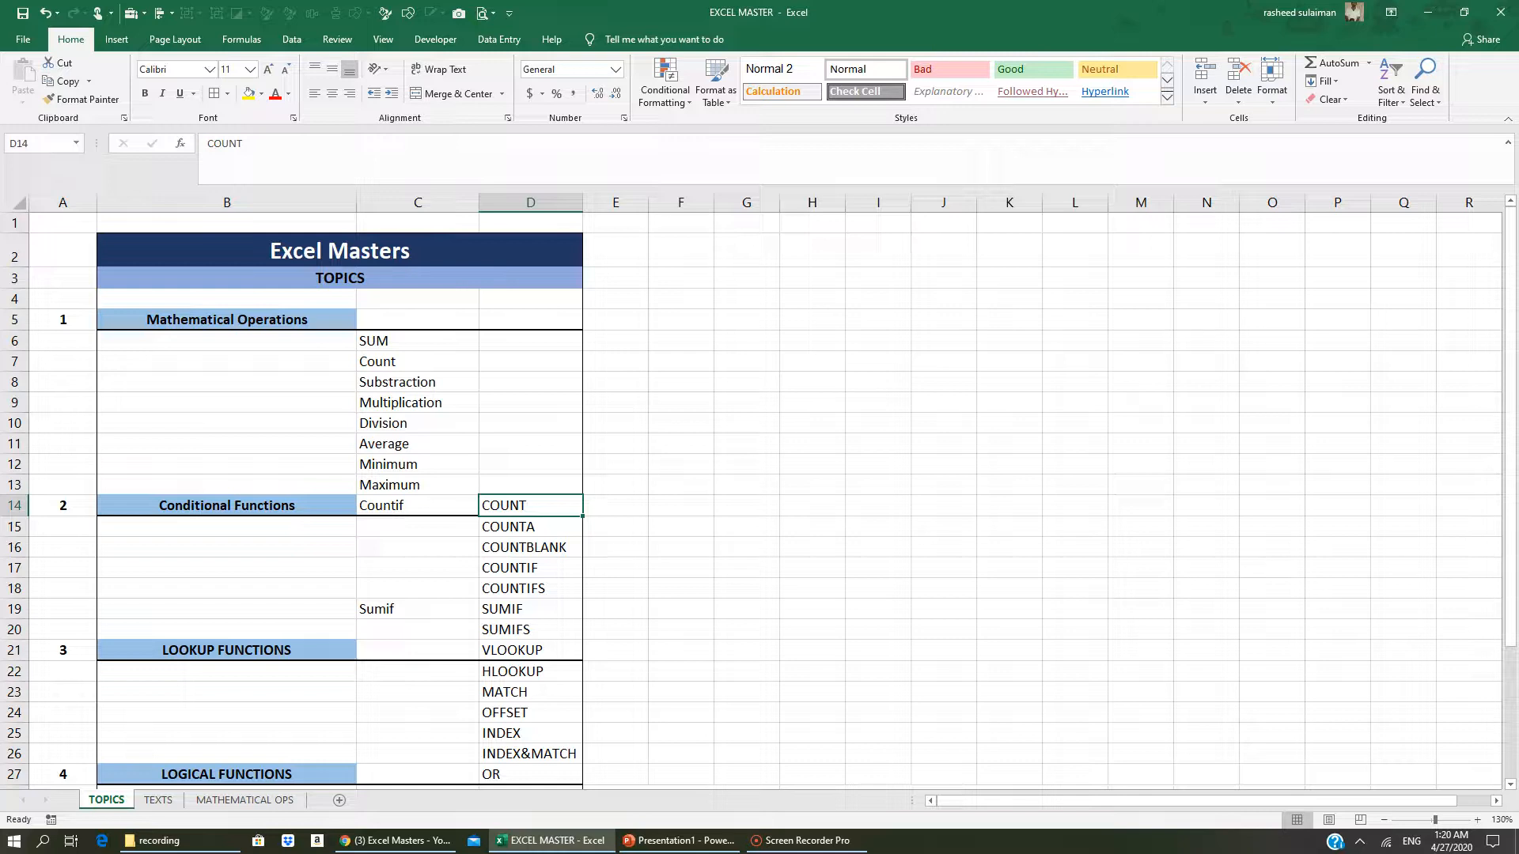
pyautogui.click(501, 569)
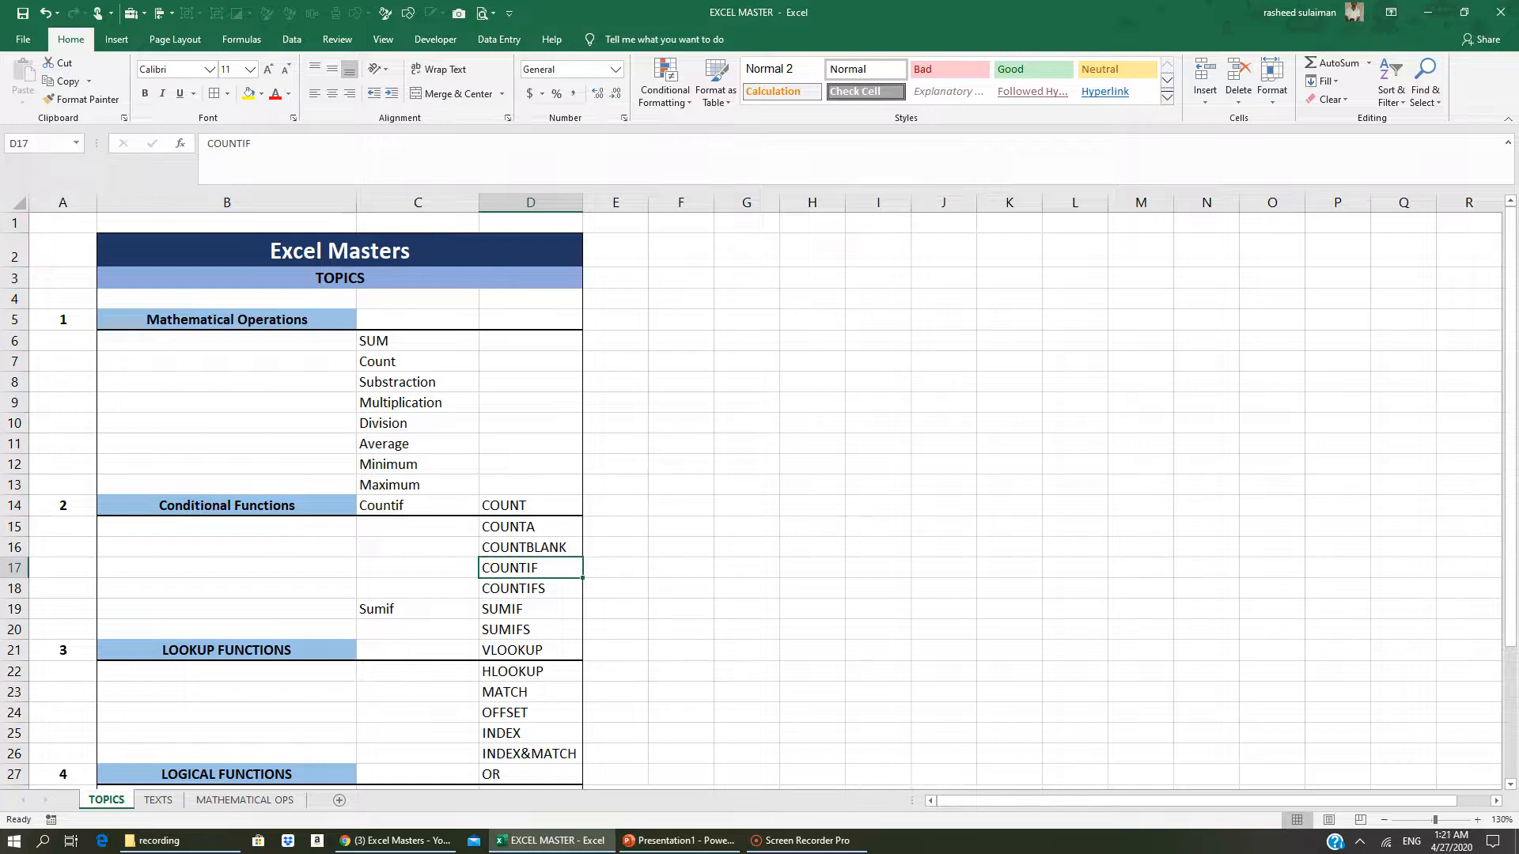
pyautogui.click(506, 591)
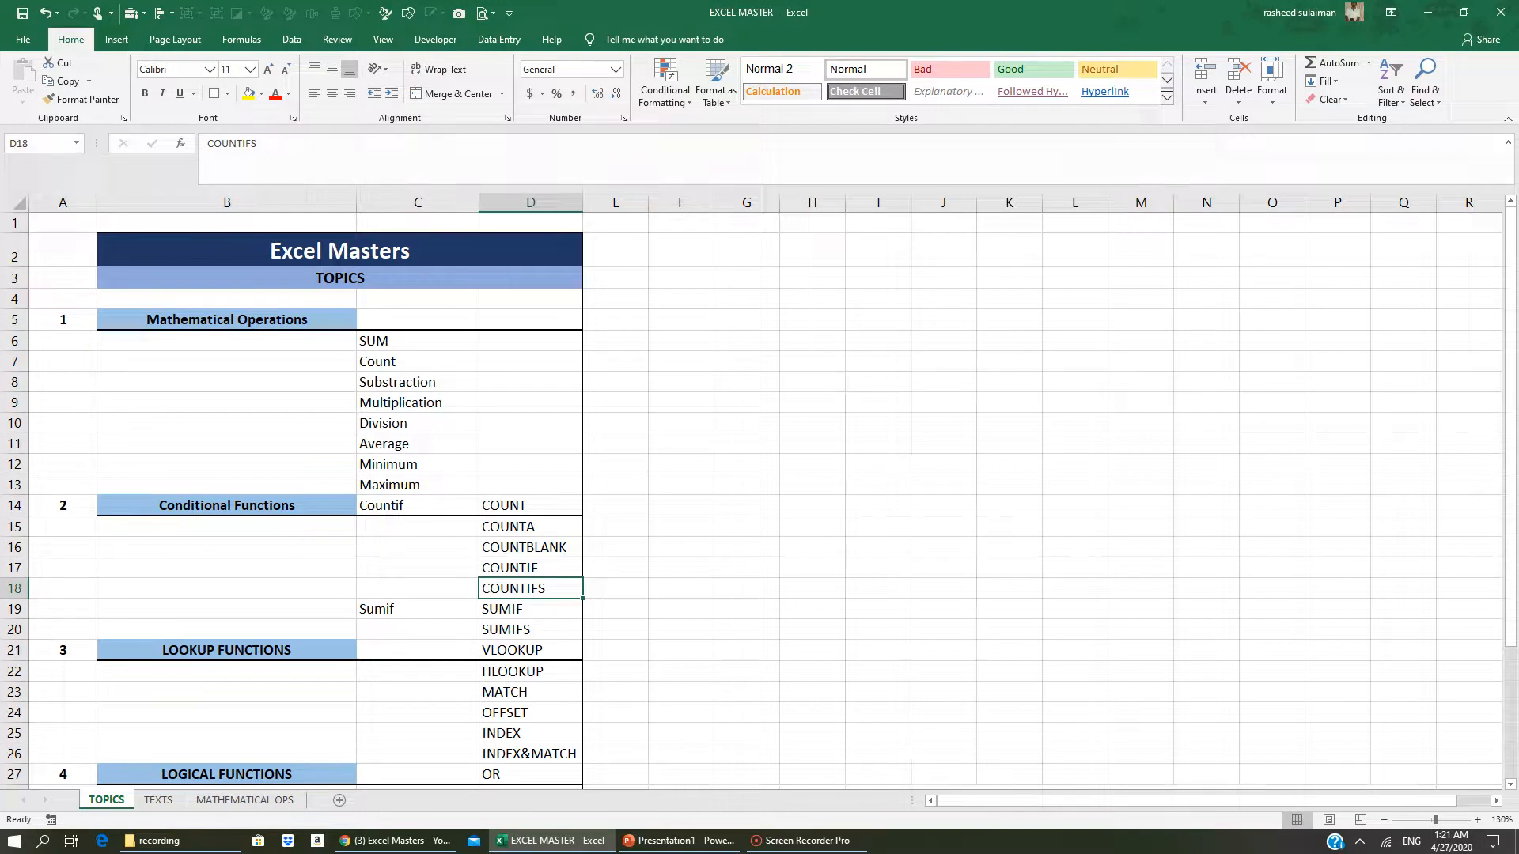
pyautogui.click(499, 611)
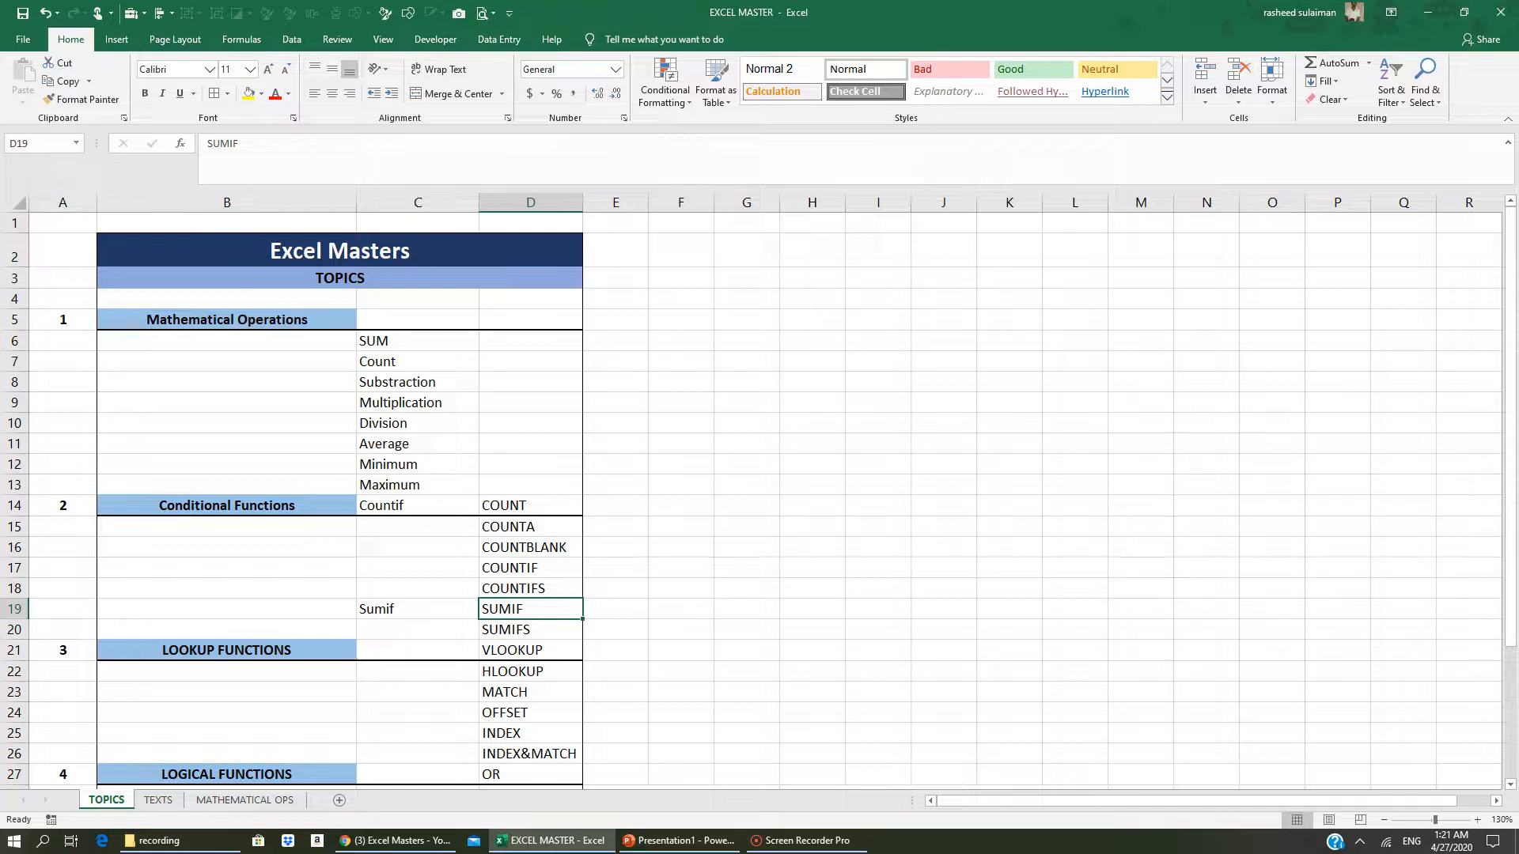
pyautogui.click(502, 651)
pyautogui.click(503, 671)
pyautogui.click(503, 692)
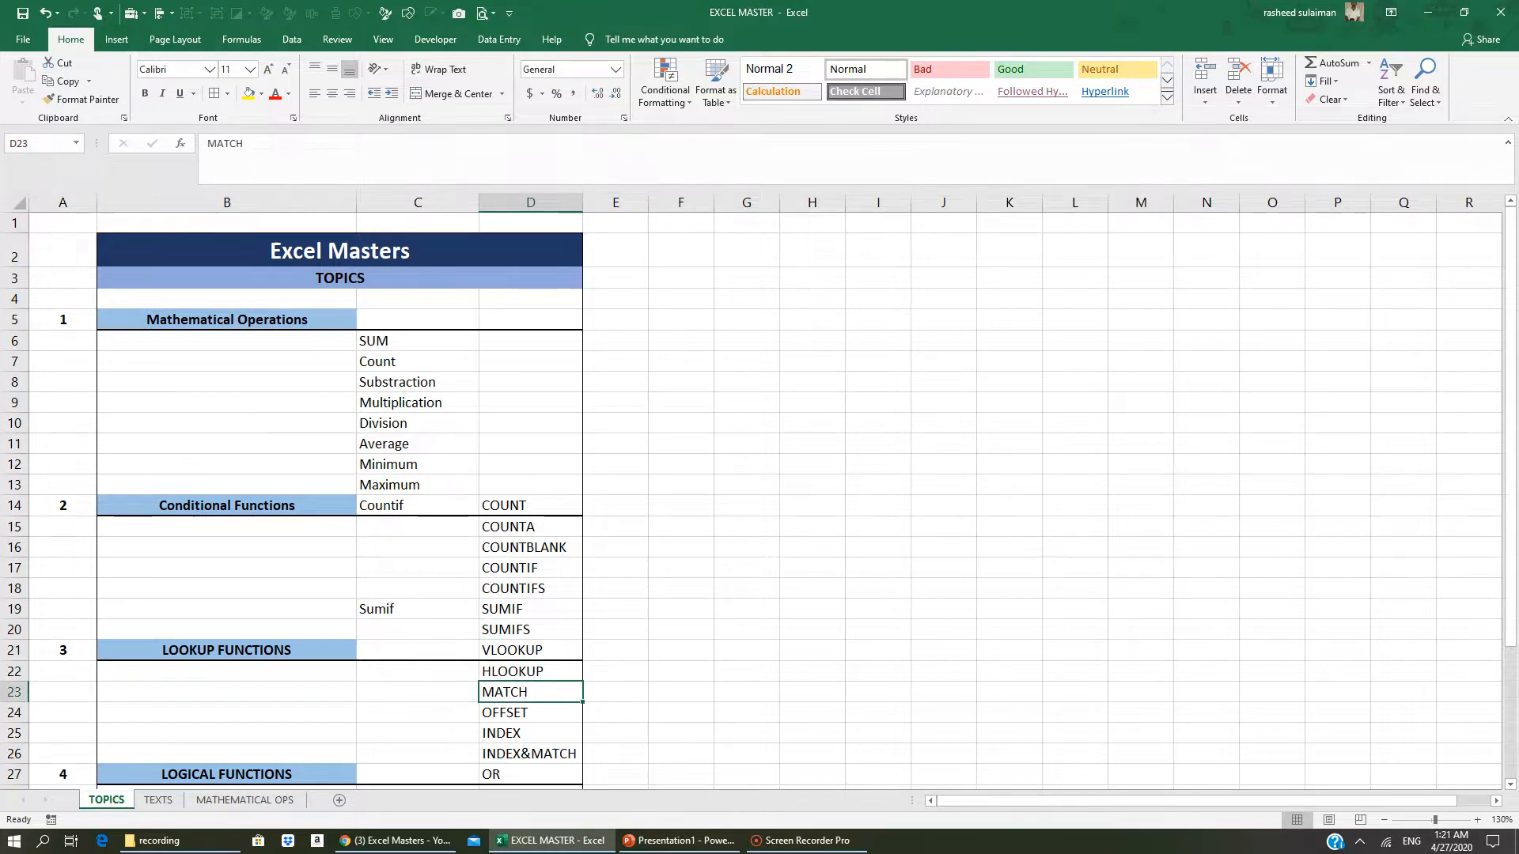
pyautogui.scroll(-1, 751, 499)
pyautogui.click(522, 678)
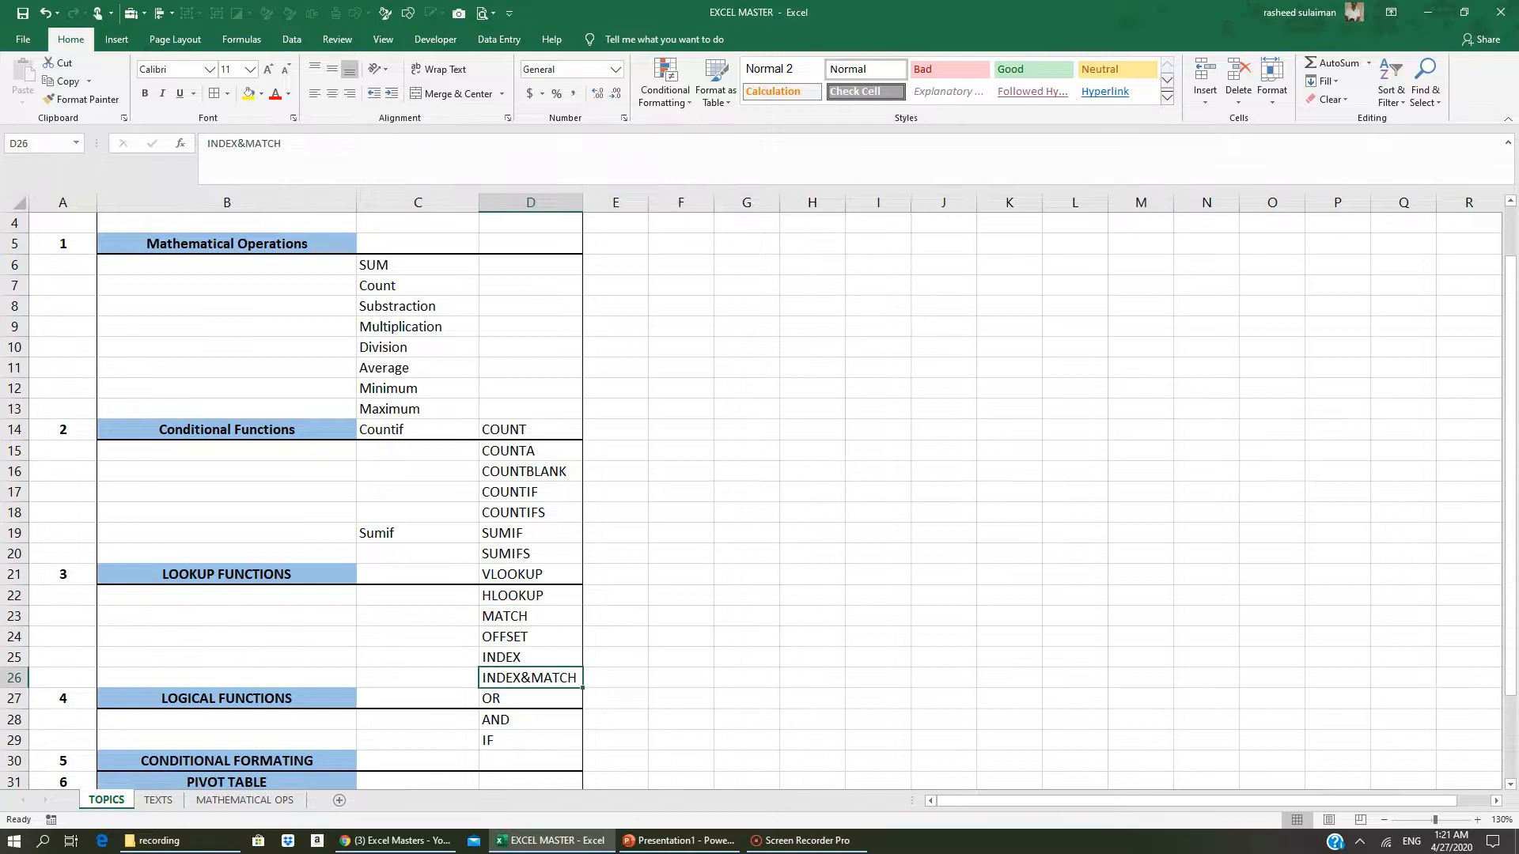
# - Review the remaining topics, from LOGICAL FUNCTIONS to REPORTS & DASHBOARDS, and return to the LOOKUP FUNCTIONS heading
pyautogui.scroll(-1, 522, 678)
pyautogui.click(496, 635)
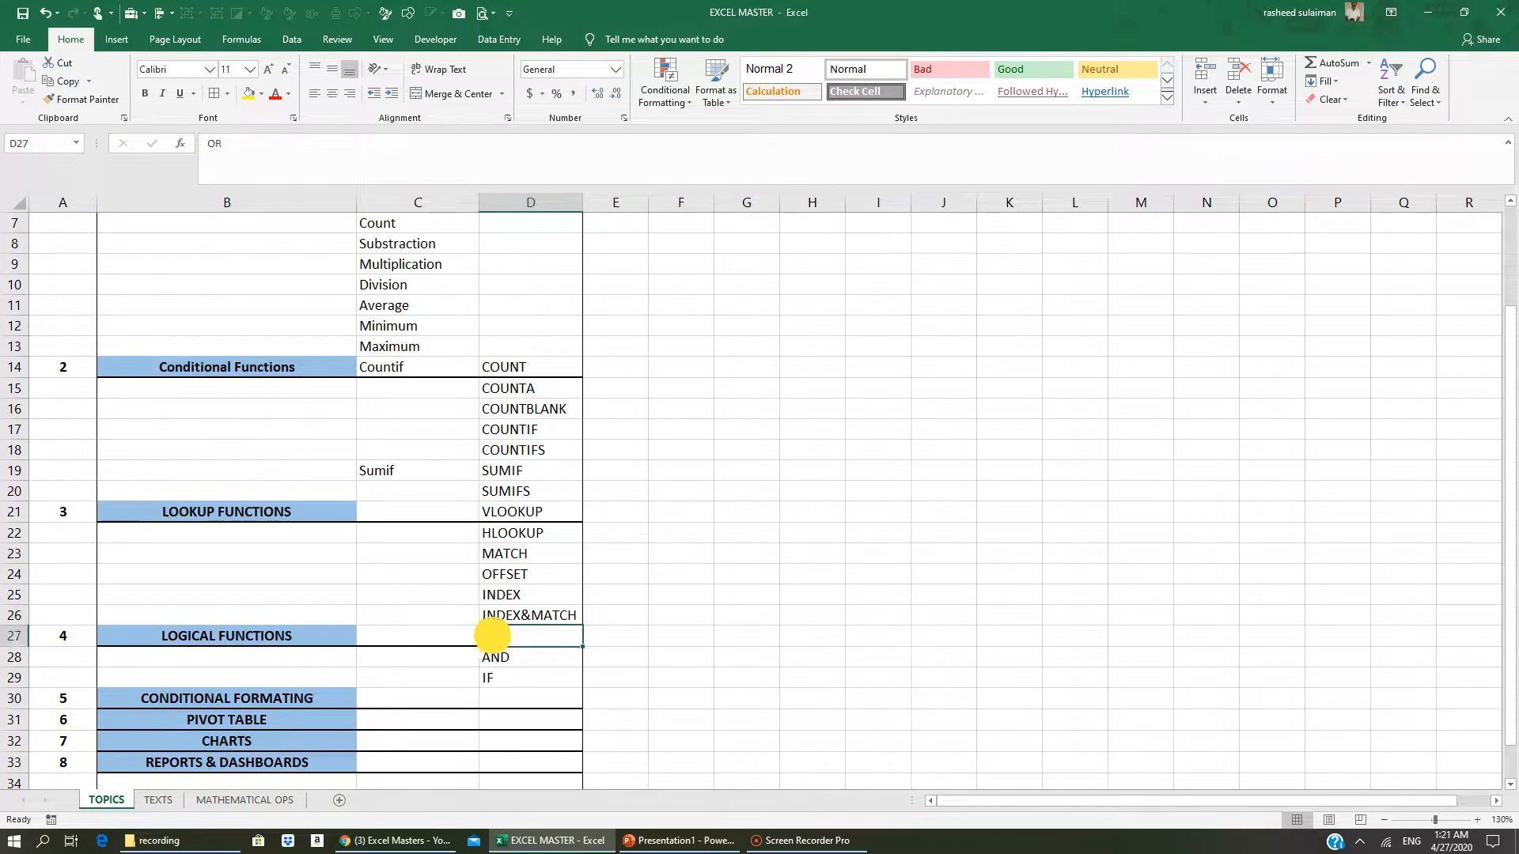
pyautogui.click(496, 657)
pyautogui.click(496, 678)
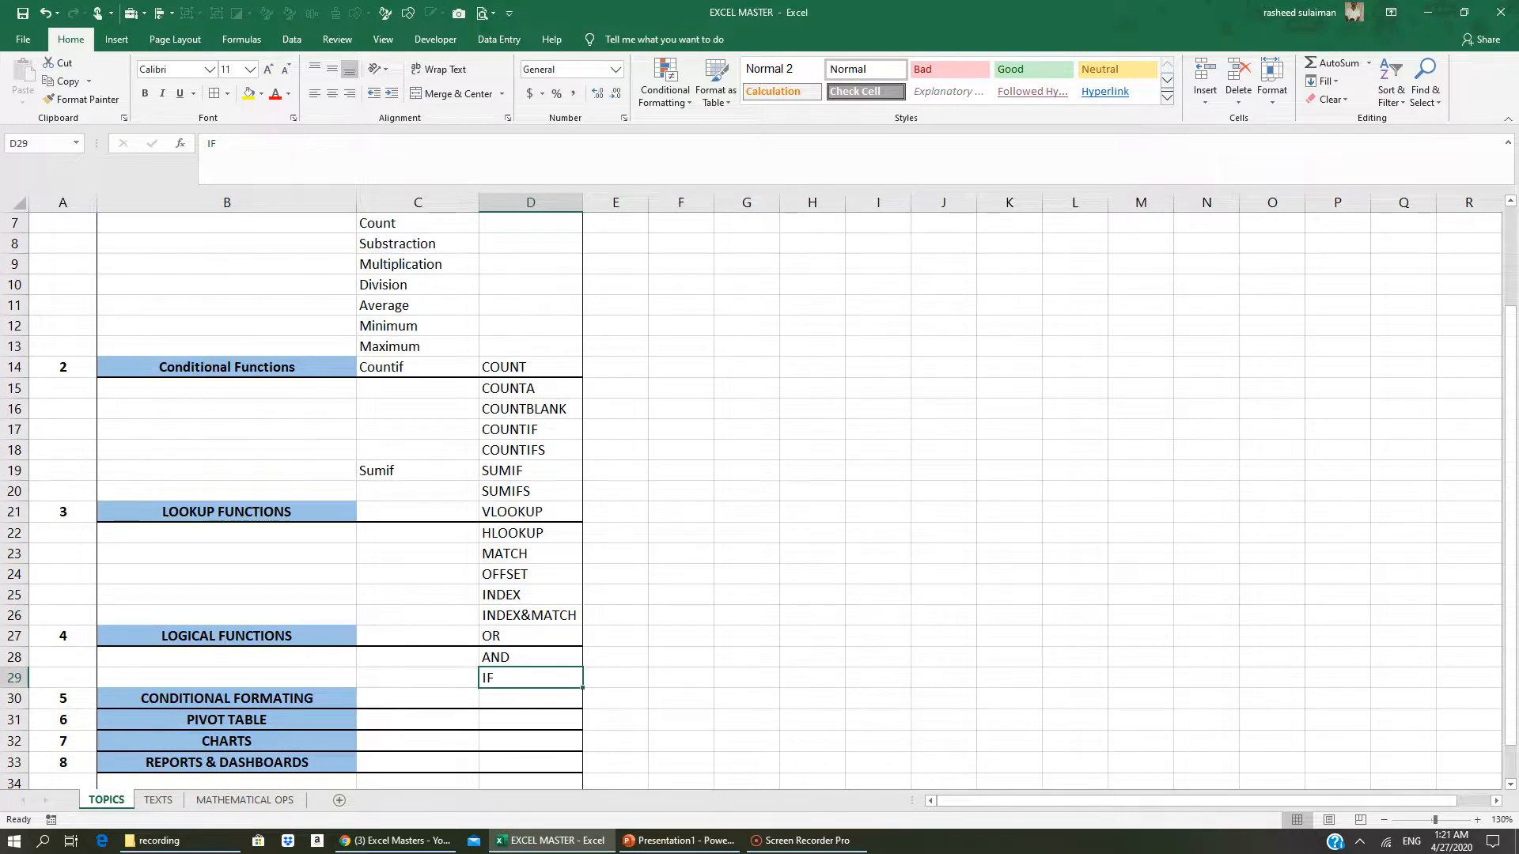
pyautogui.scroll(-2, 496, 677)
pyautogui.click(291, 572)
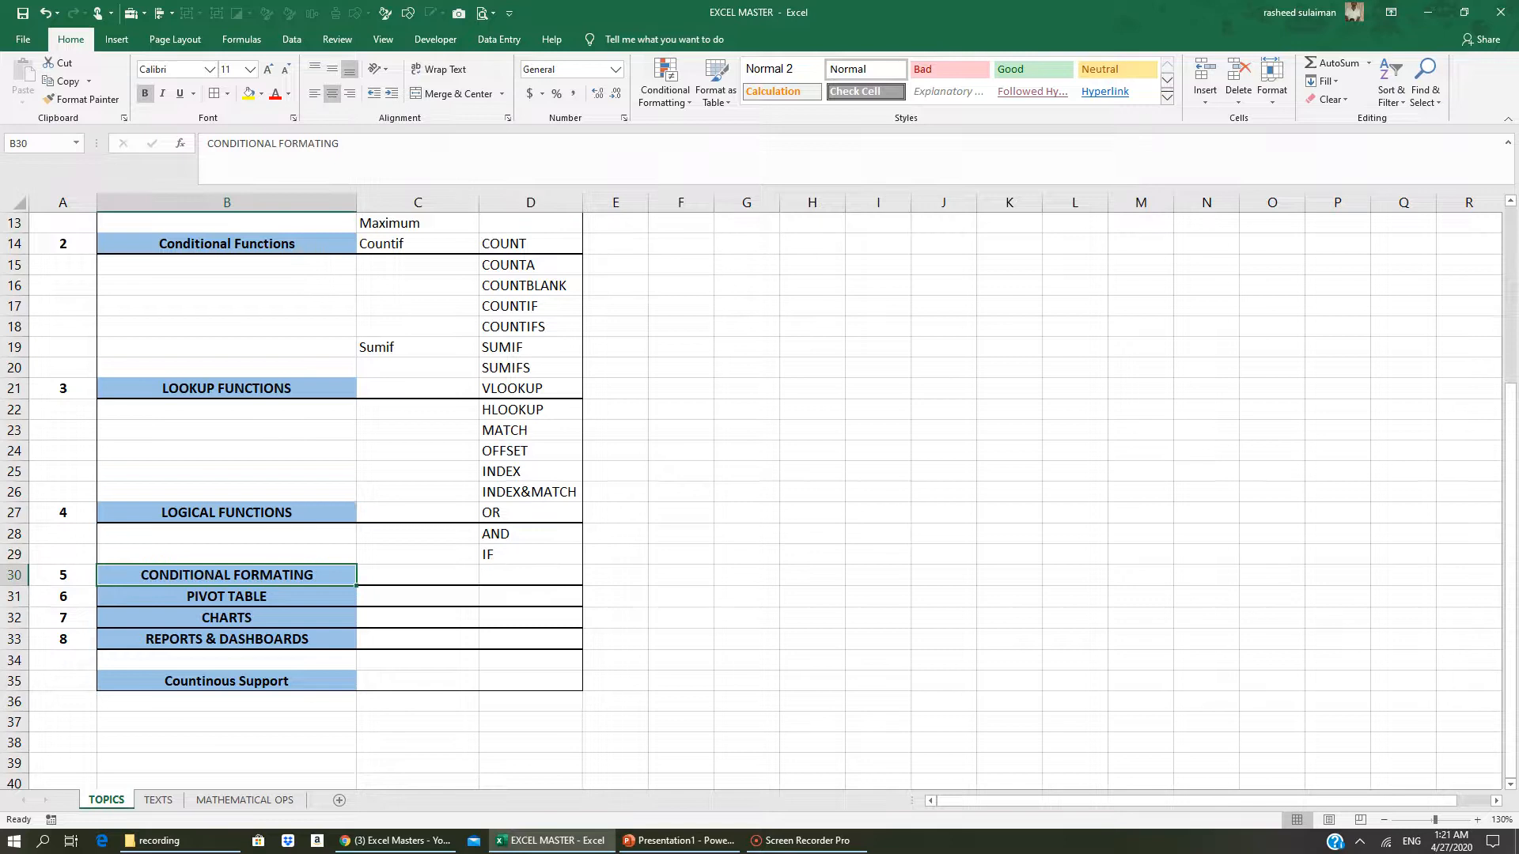
pyautogui.click(290, 596)
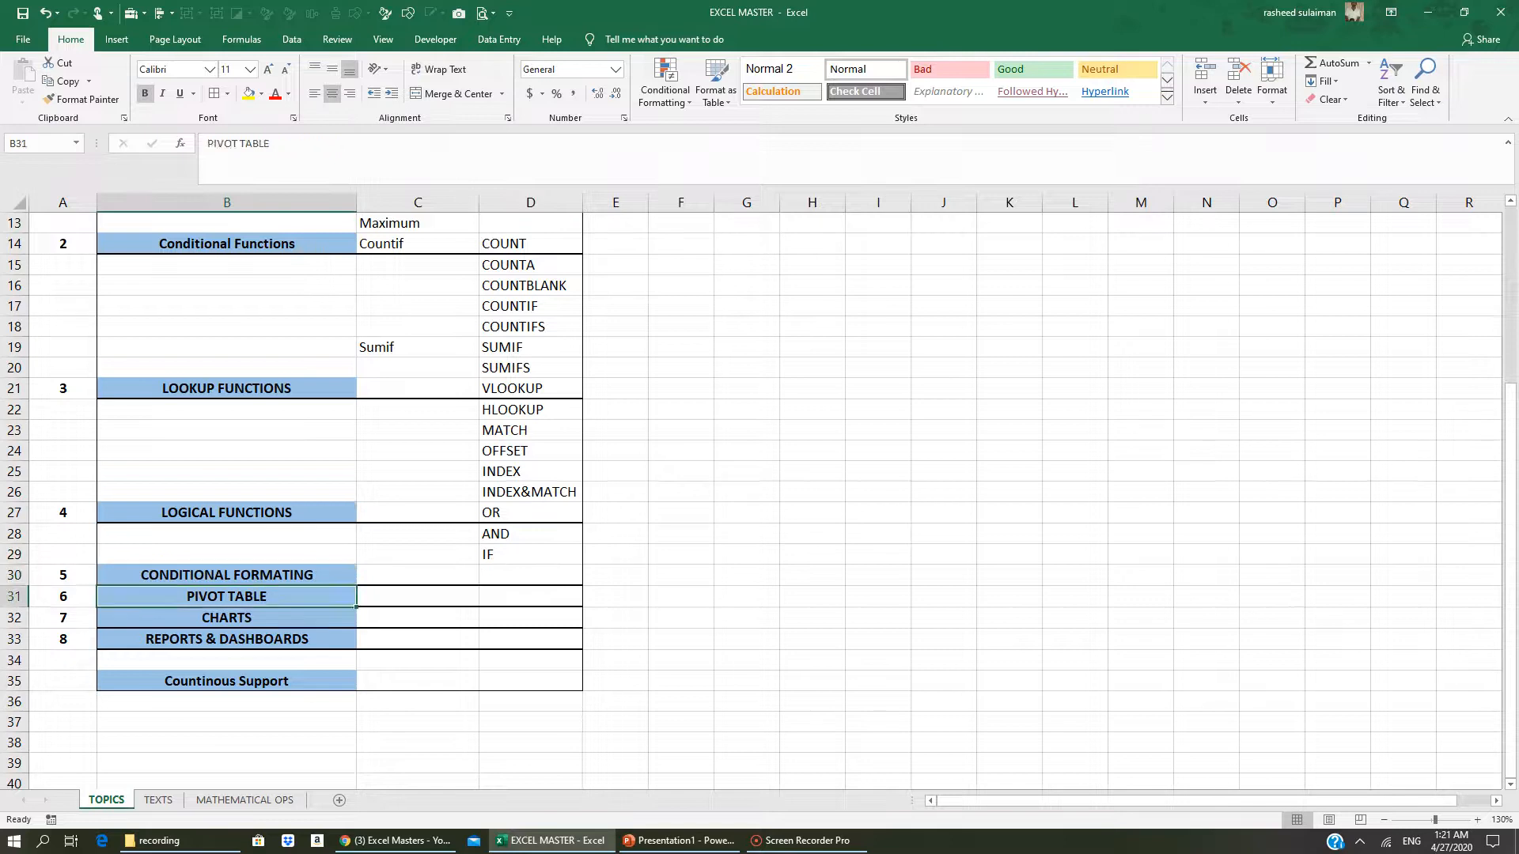
pyautogui.click(277, 616)
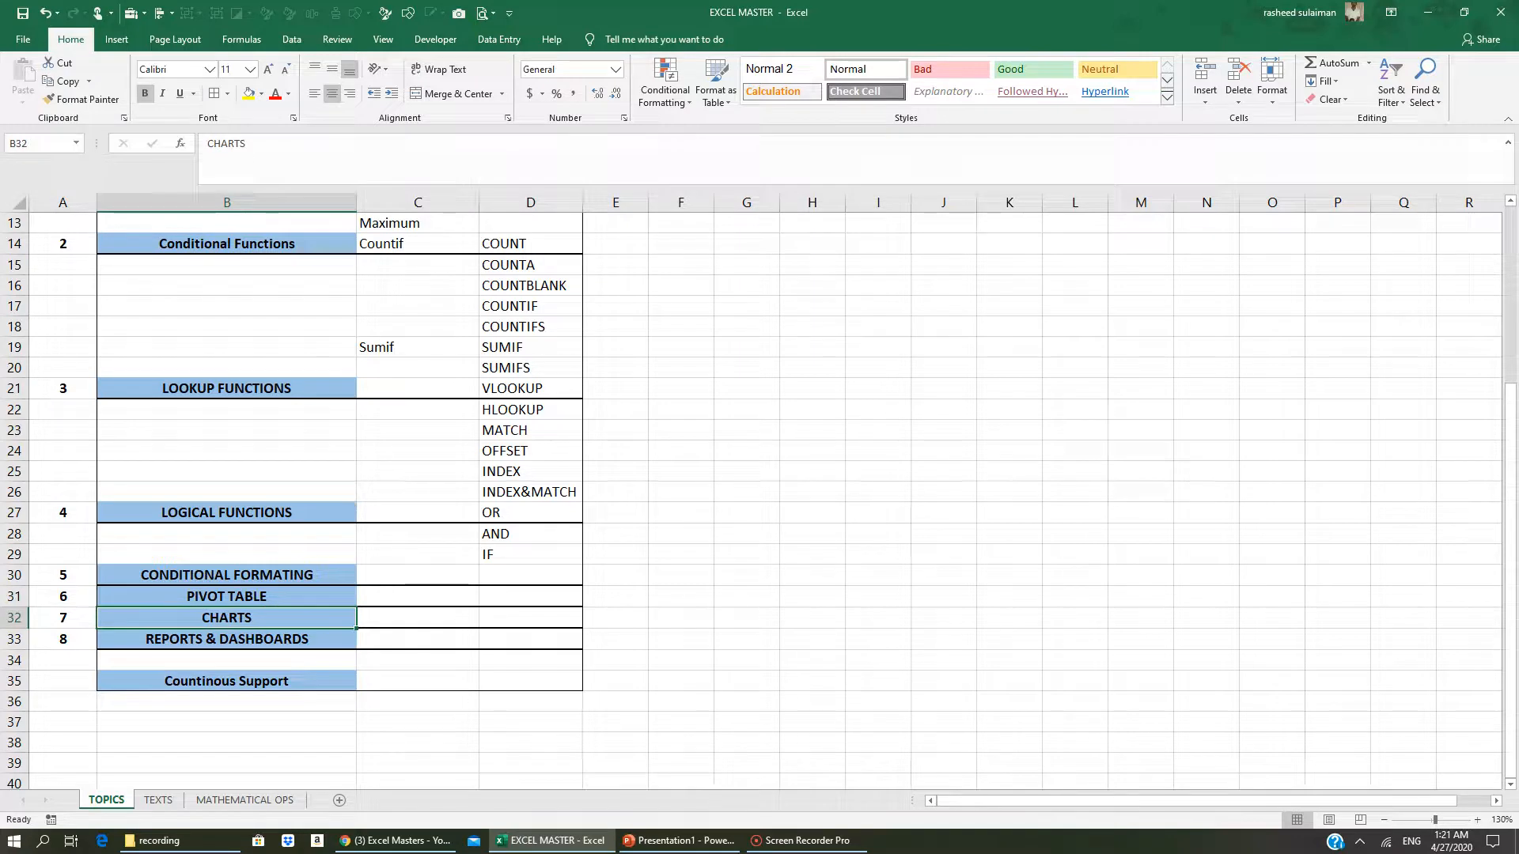
pyautogui.click(231, 640)
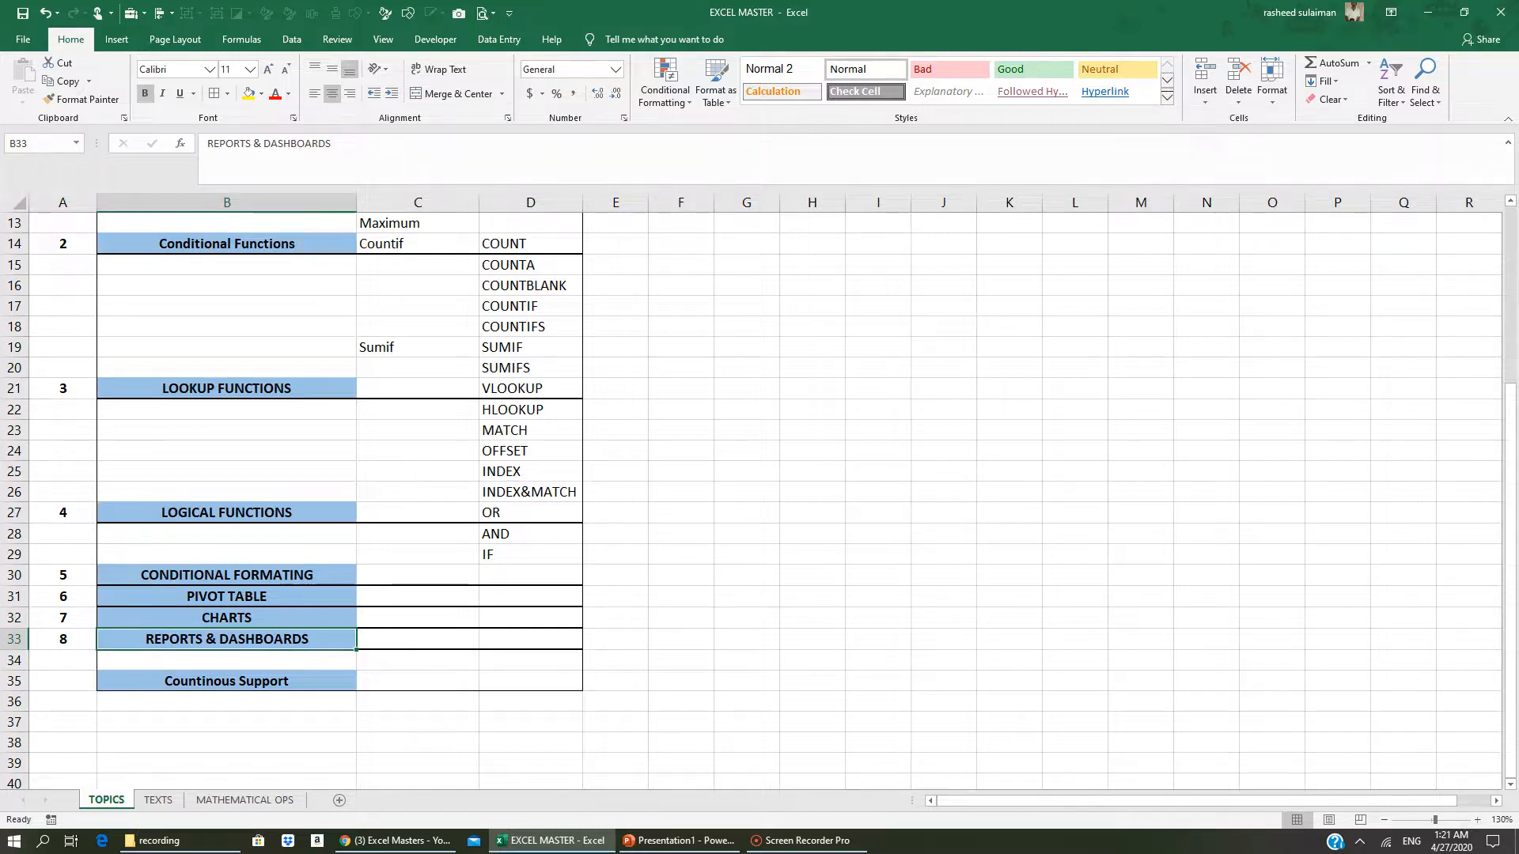
pyautogui.scroll(4, 759, 490)
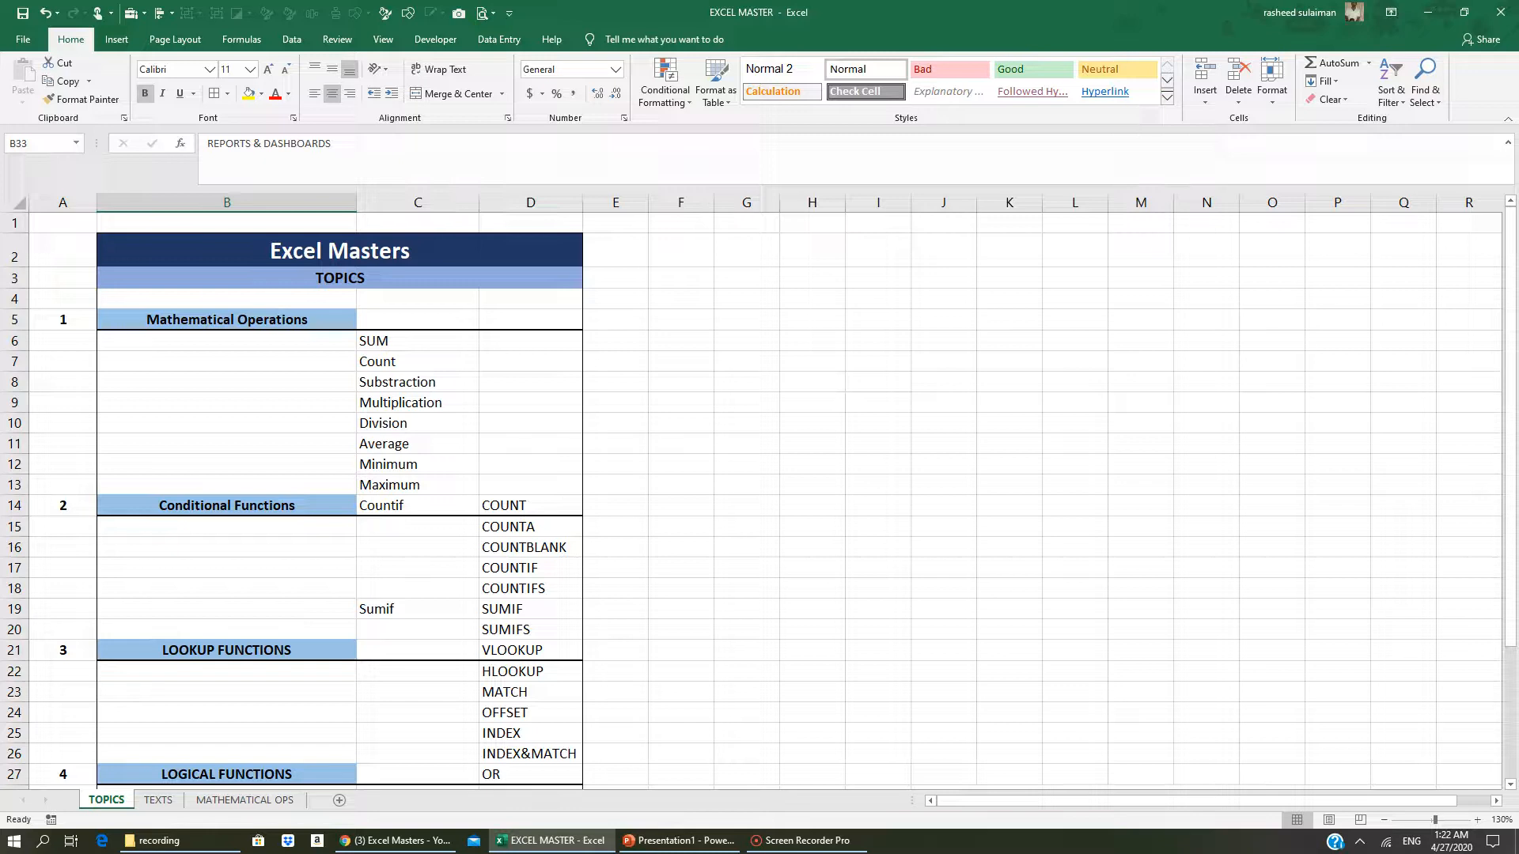
pyautogui.click(298, 644)
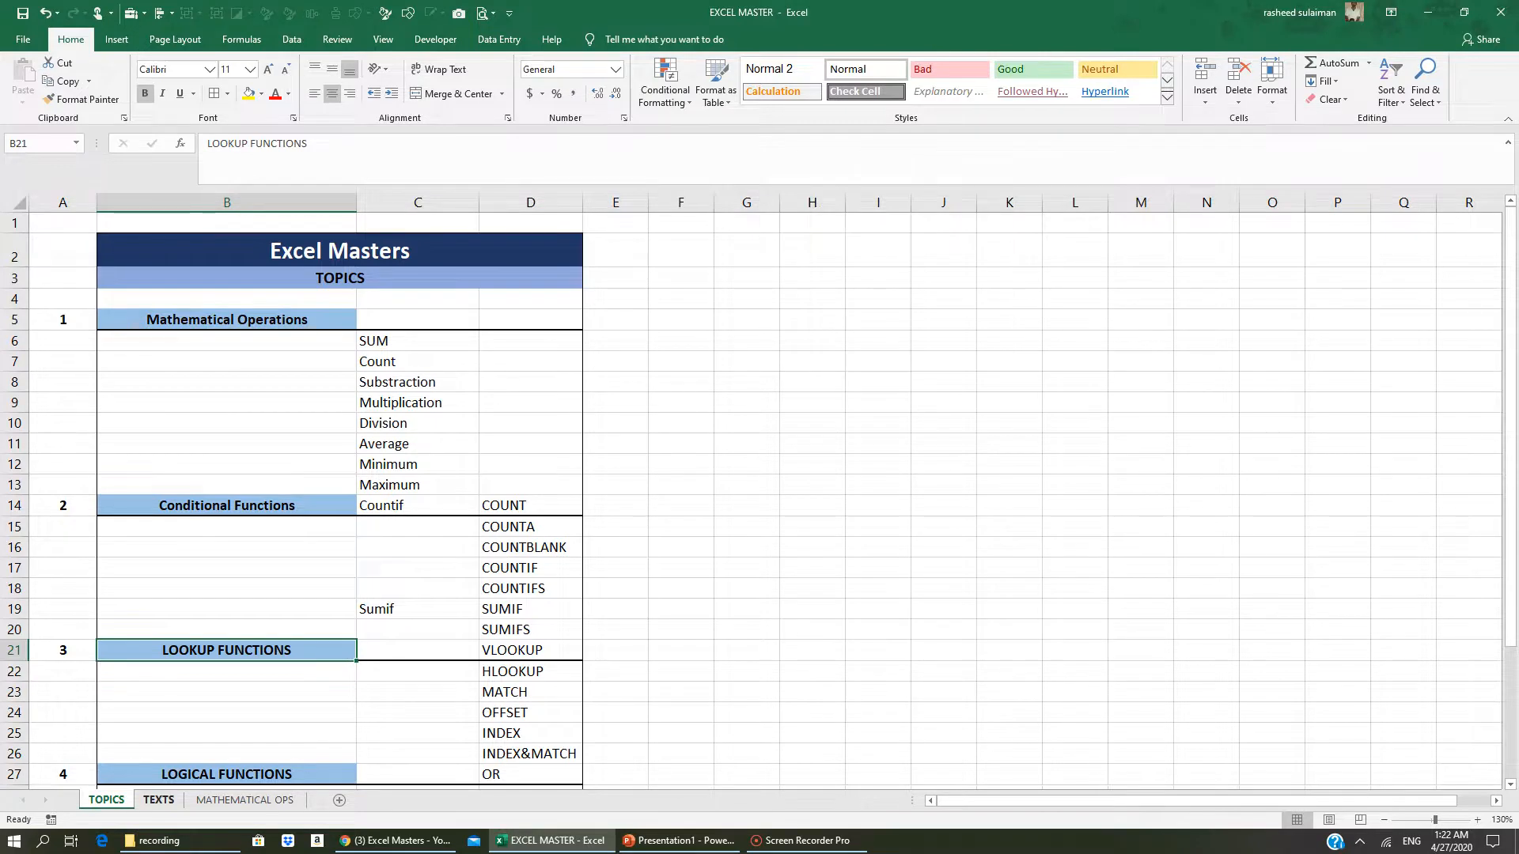
# - On the TEXTS sheet, wrap the sentence "I have a pen which is blue in" within cell J11
pyautogui.click(158, 800)
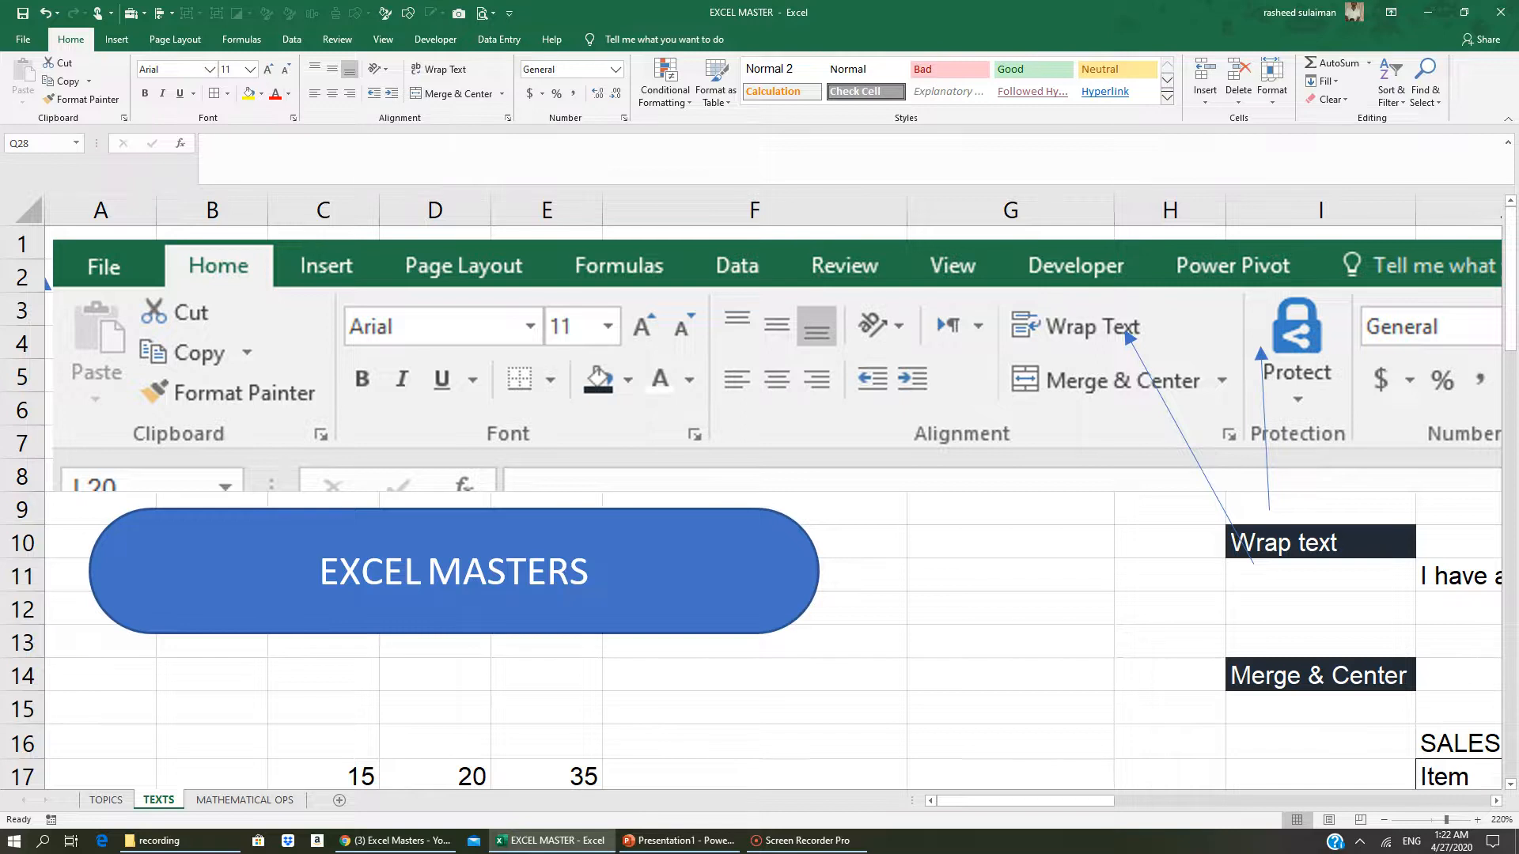
pyautogui.click(1496, 800)
pyautogui.click(1496, 800)
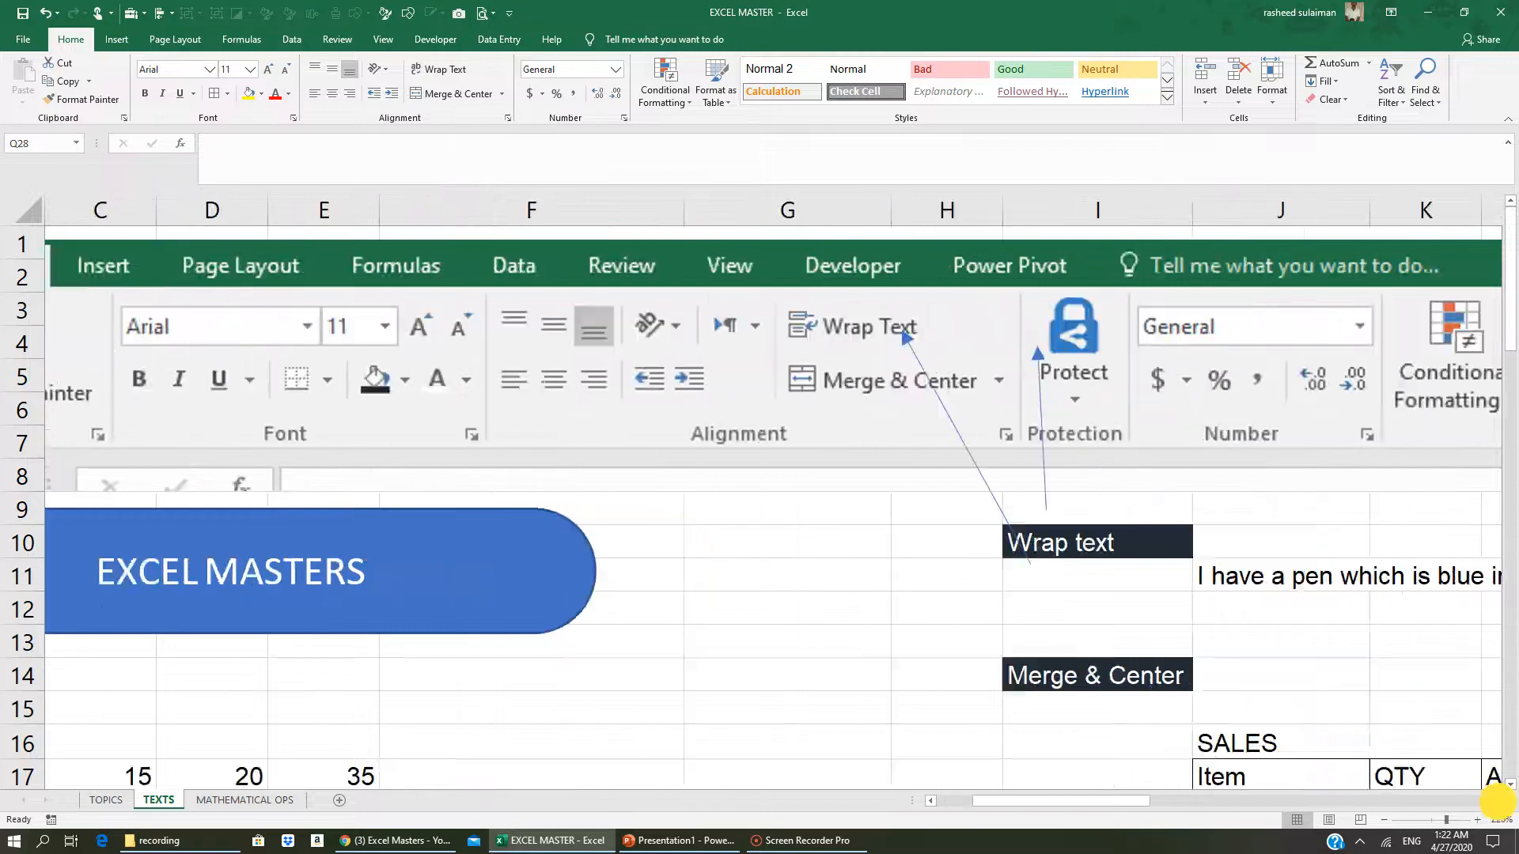
pyautogui.click(1496, 801)
pyautogui.click(1495, 800)
pyautogui.click(1135, 684)
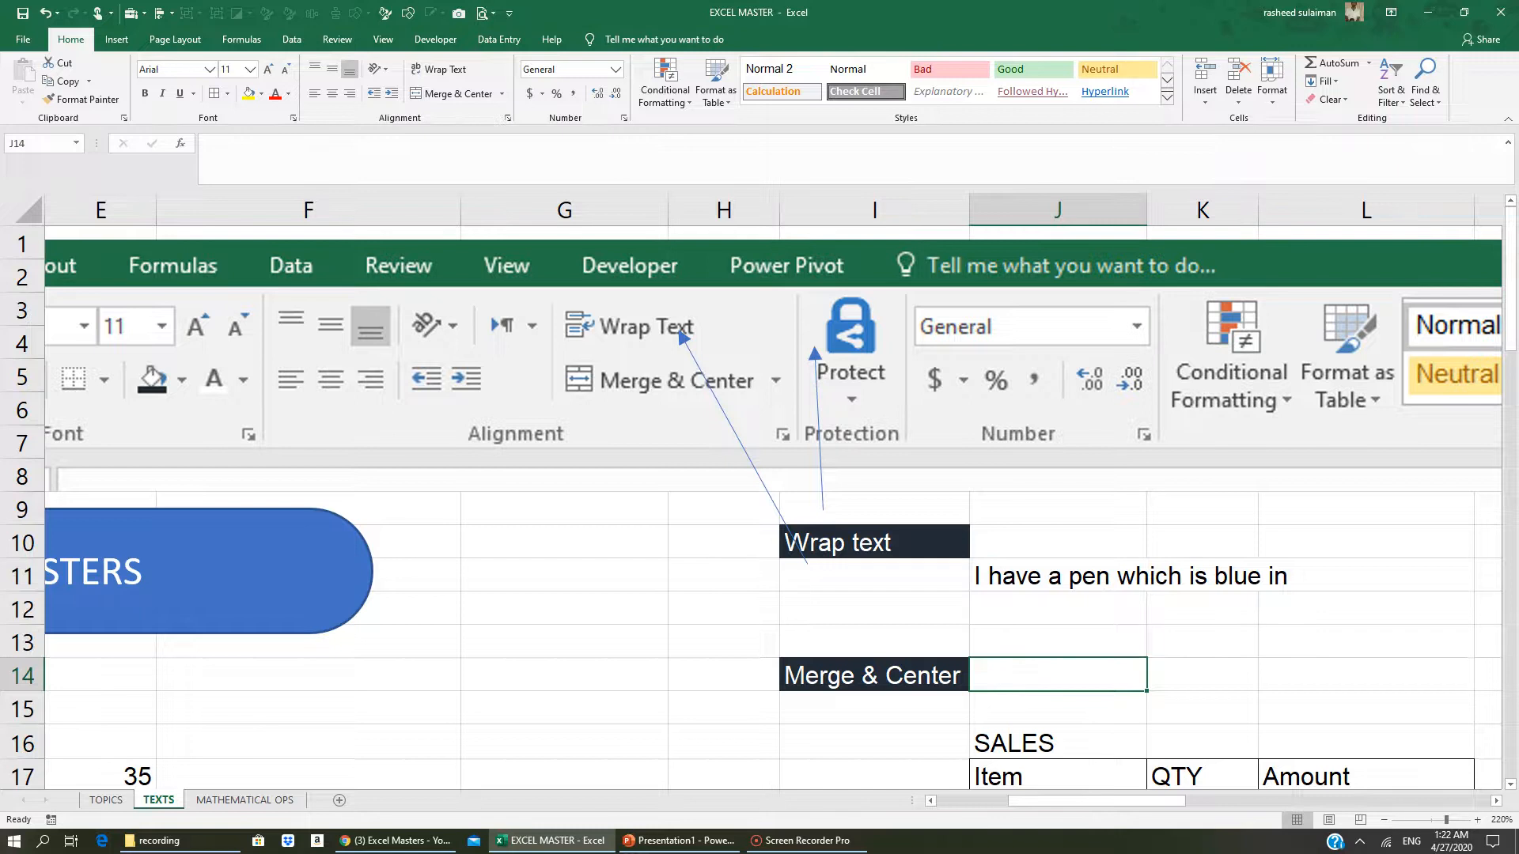
pyautogui.click(1007, 575)
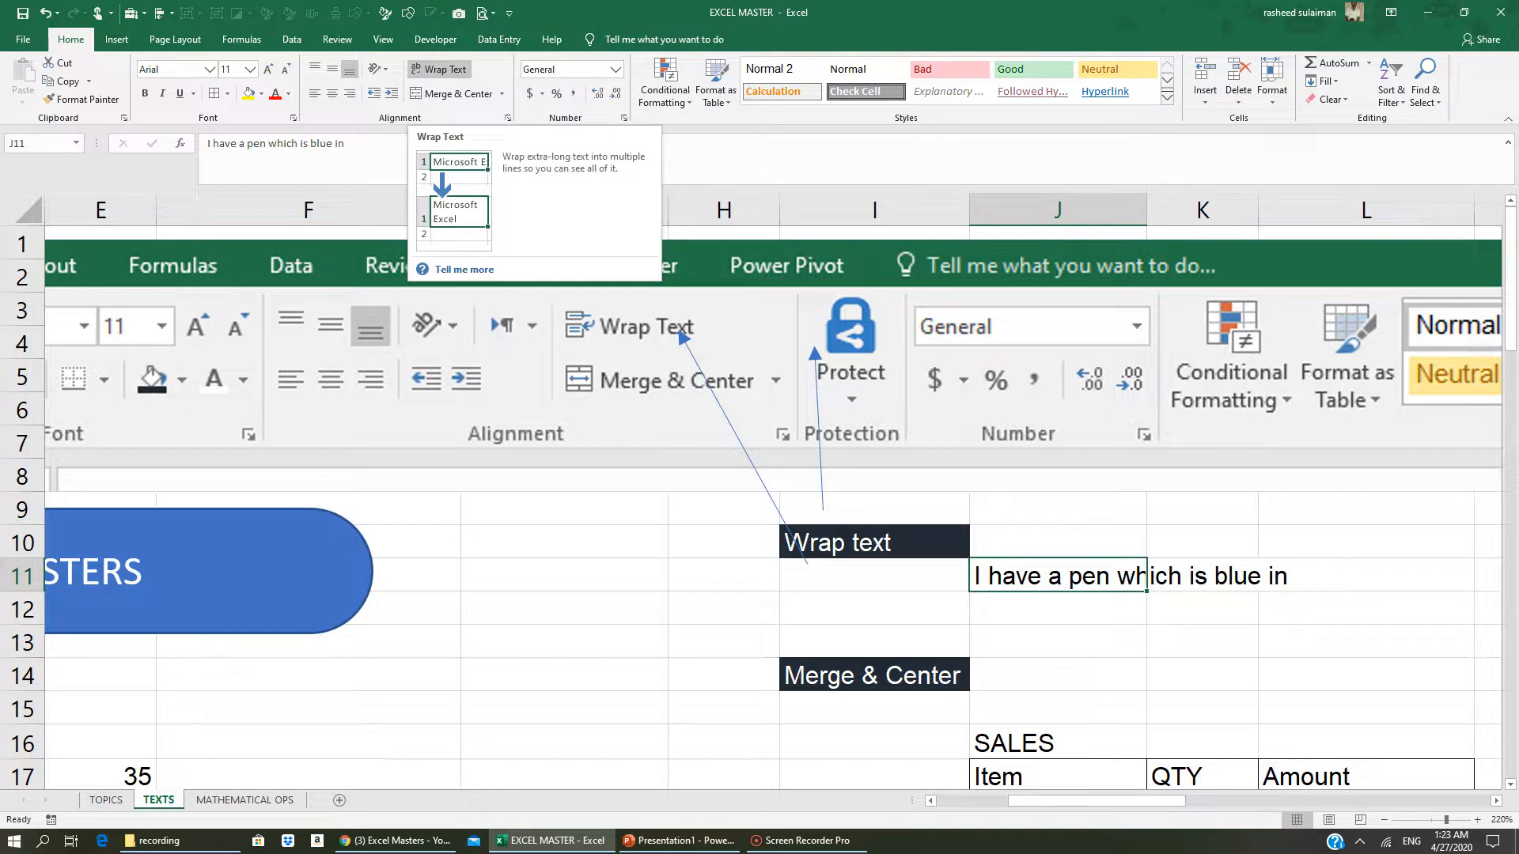
pyautogui.click(1033, 615)
pyautogui.click(1032, 578)
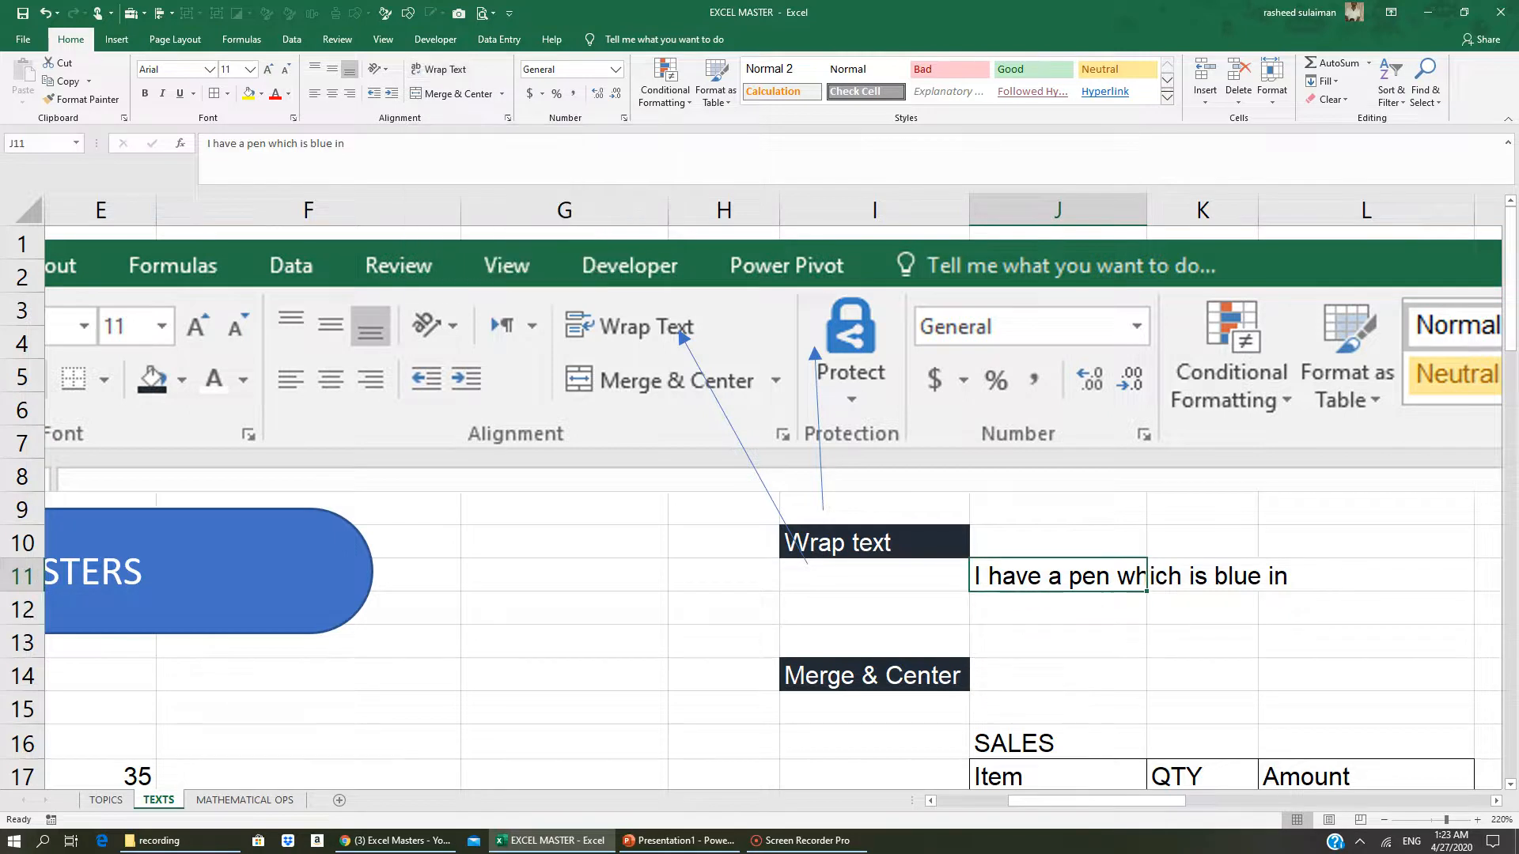
pyautogui.click(437, 70)
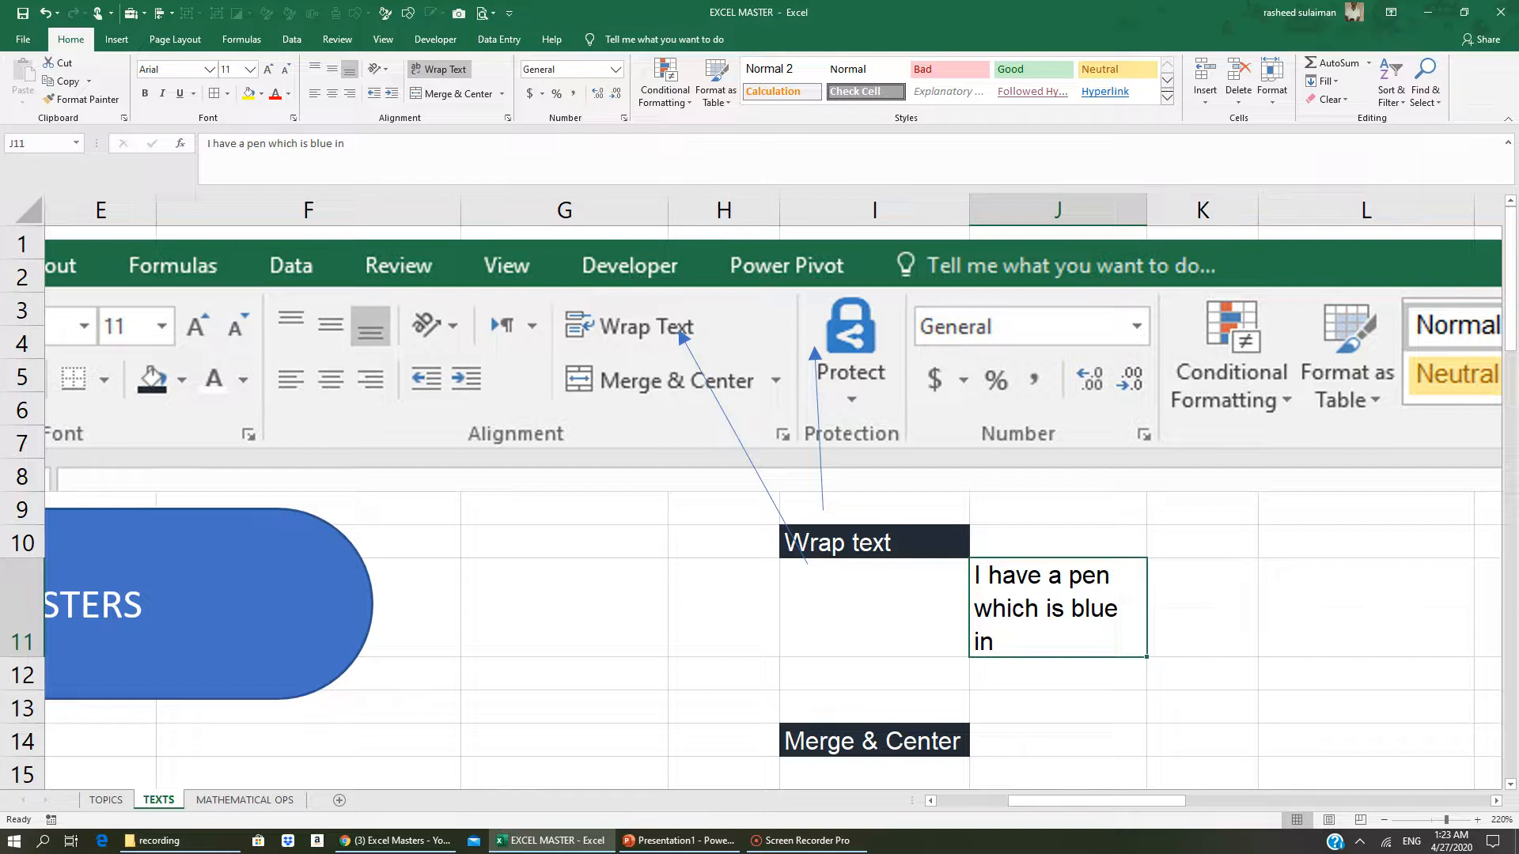
# - Insert a line break after "blue in" in cell J11 and add LKJKFH on the new line
pyautogui.doubleClick(1009, 637)
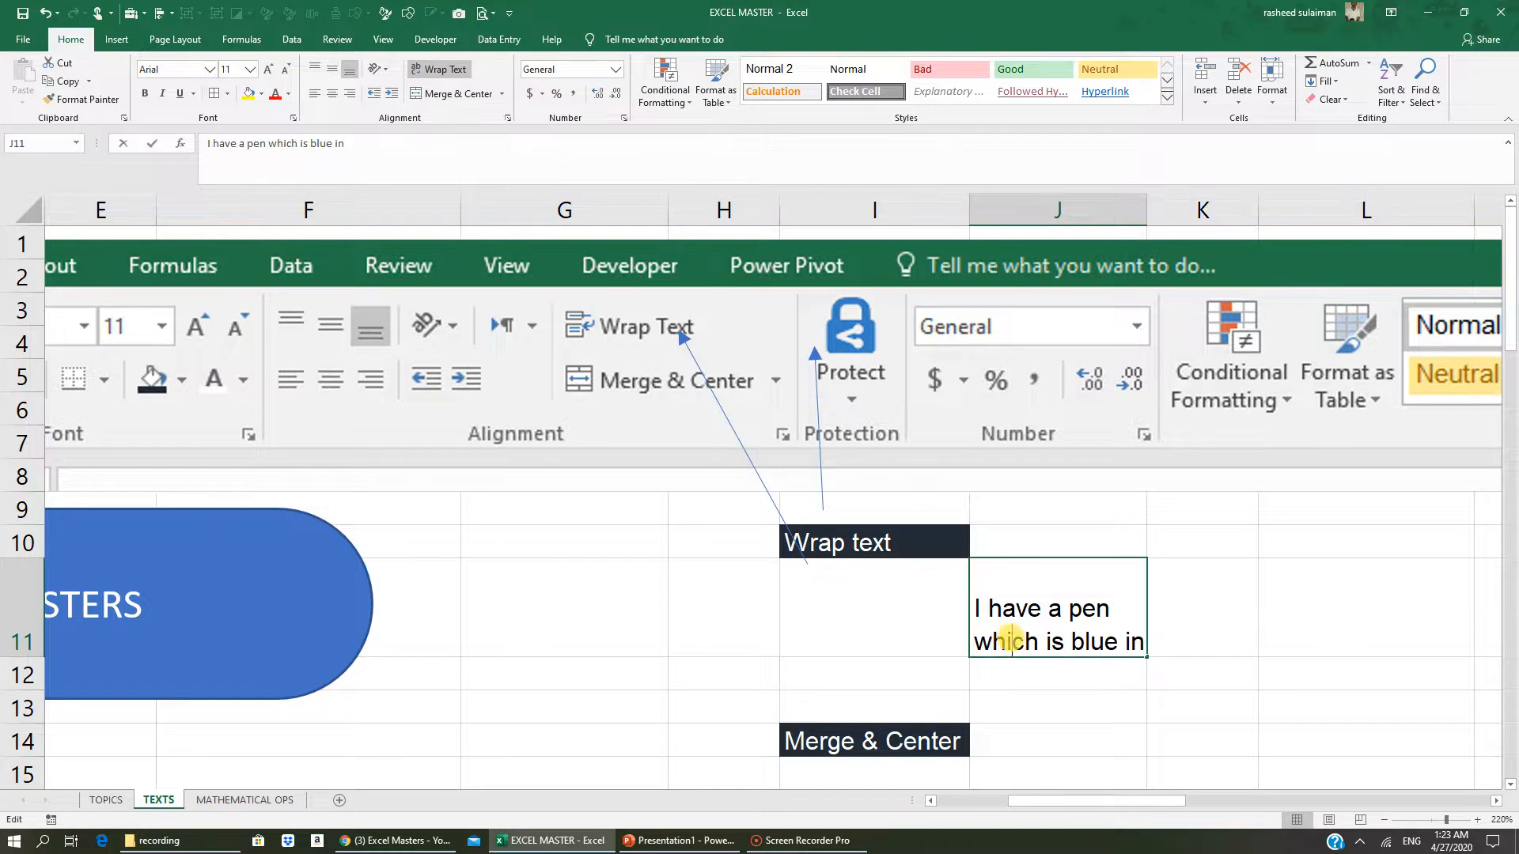
pyautogui.click(1144, 641)
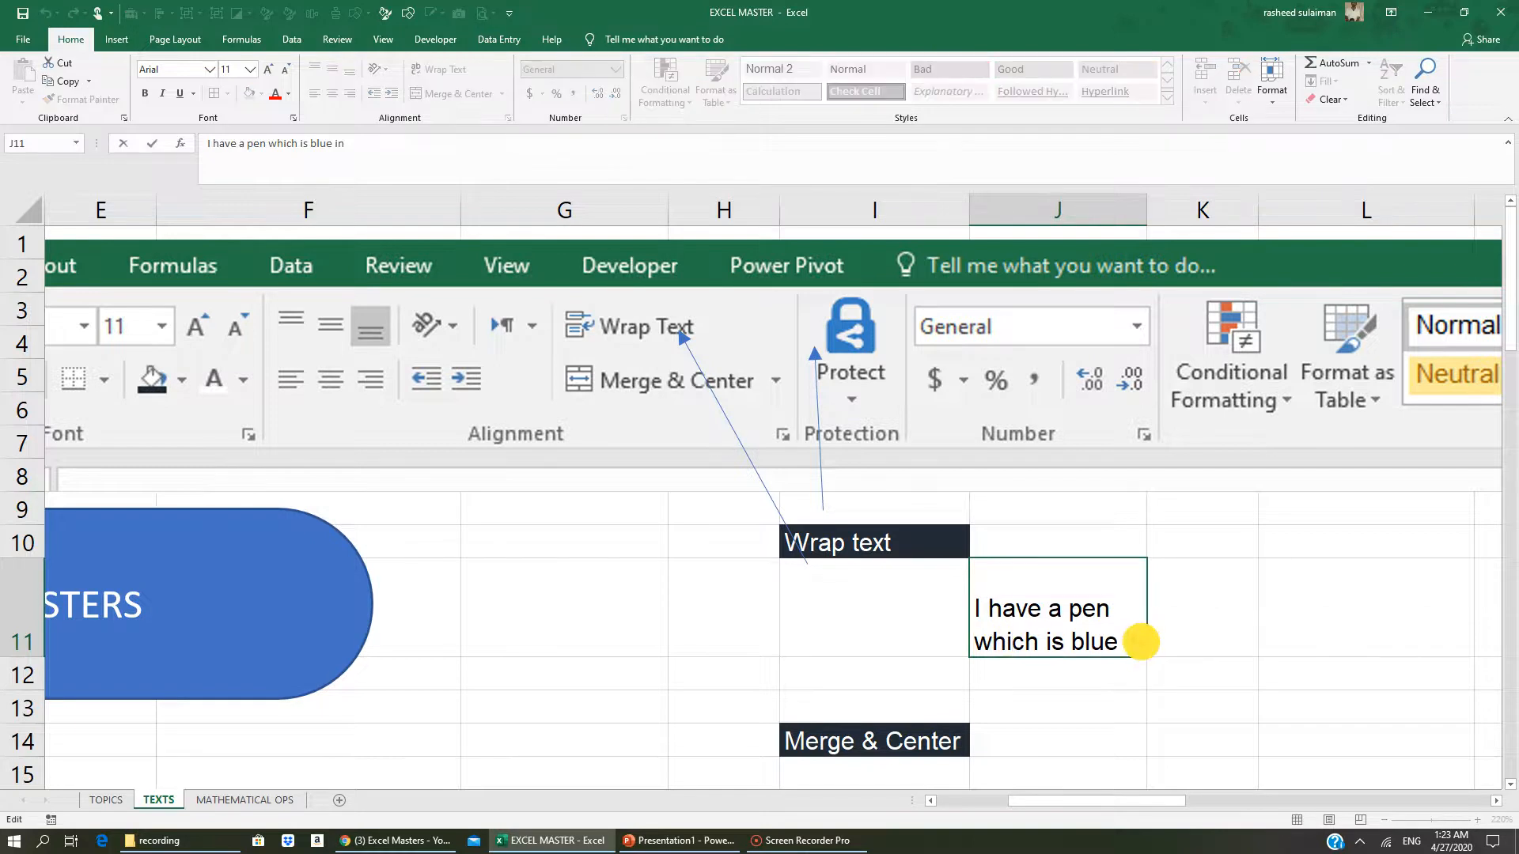
pyautogui.scroll(-1, 1145, 564)
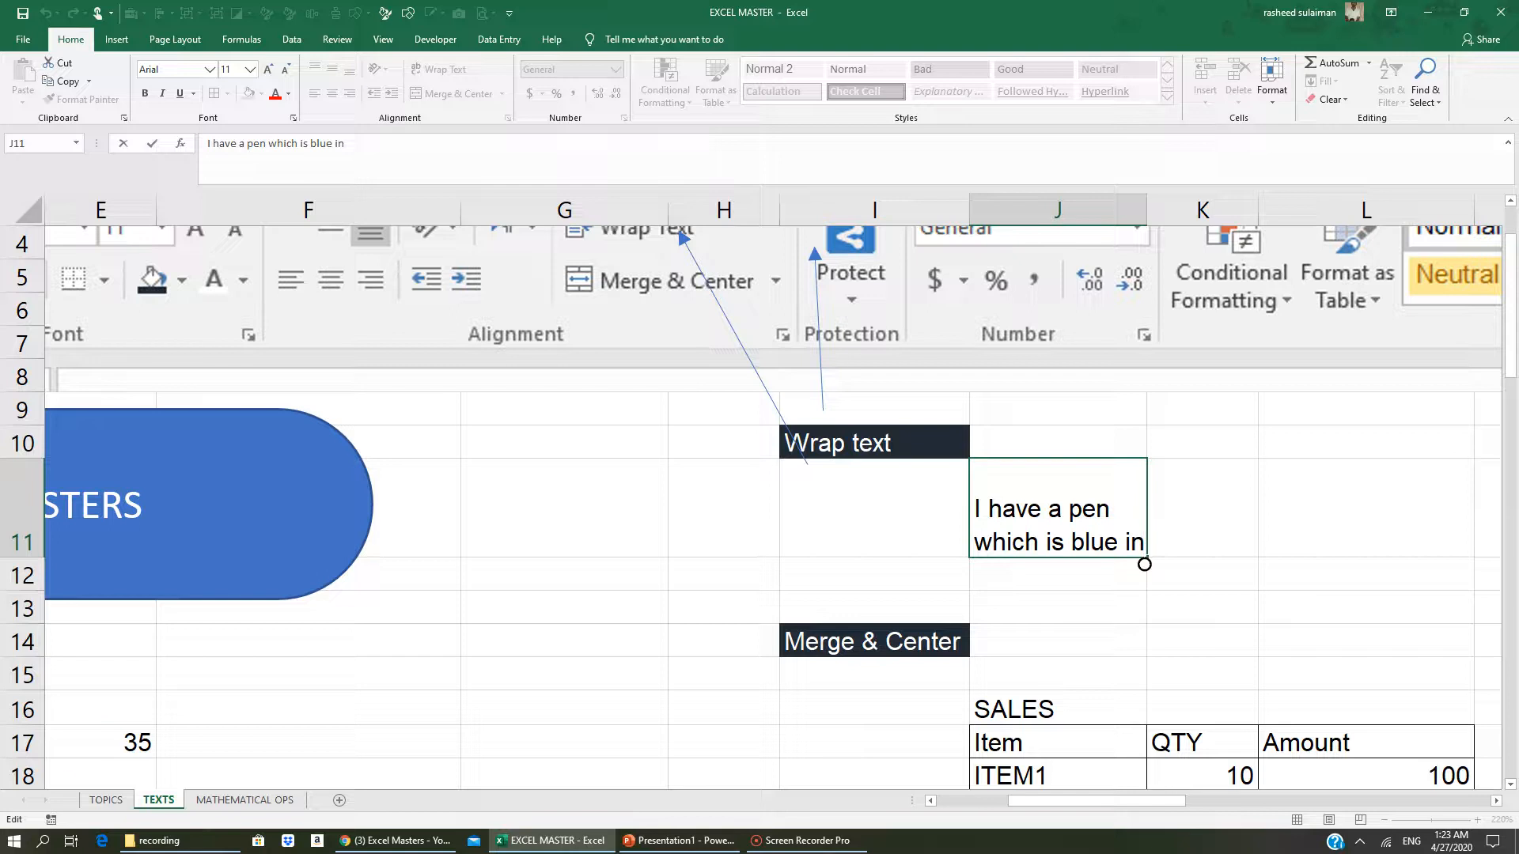
pyautogui.hotkey('alt', 'Return')
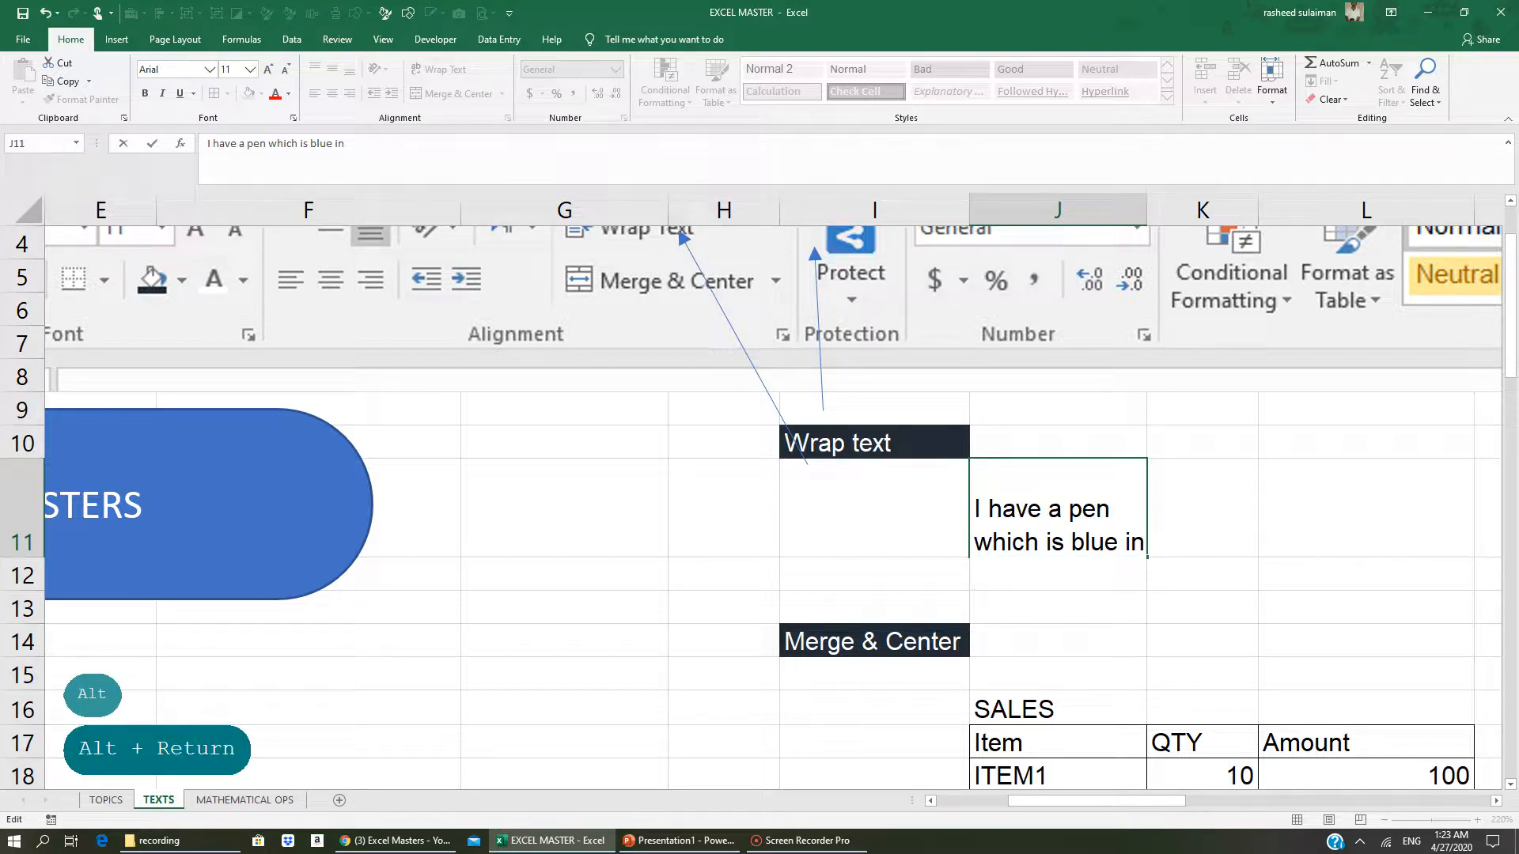
pyautogui.write('LKJKFH')
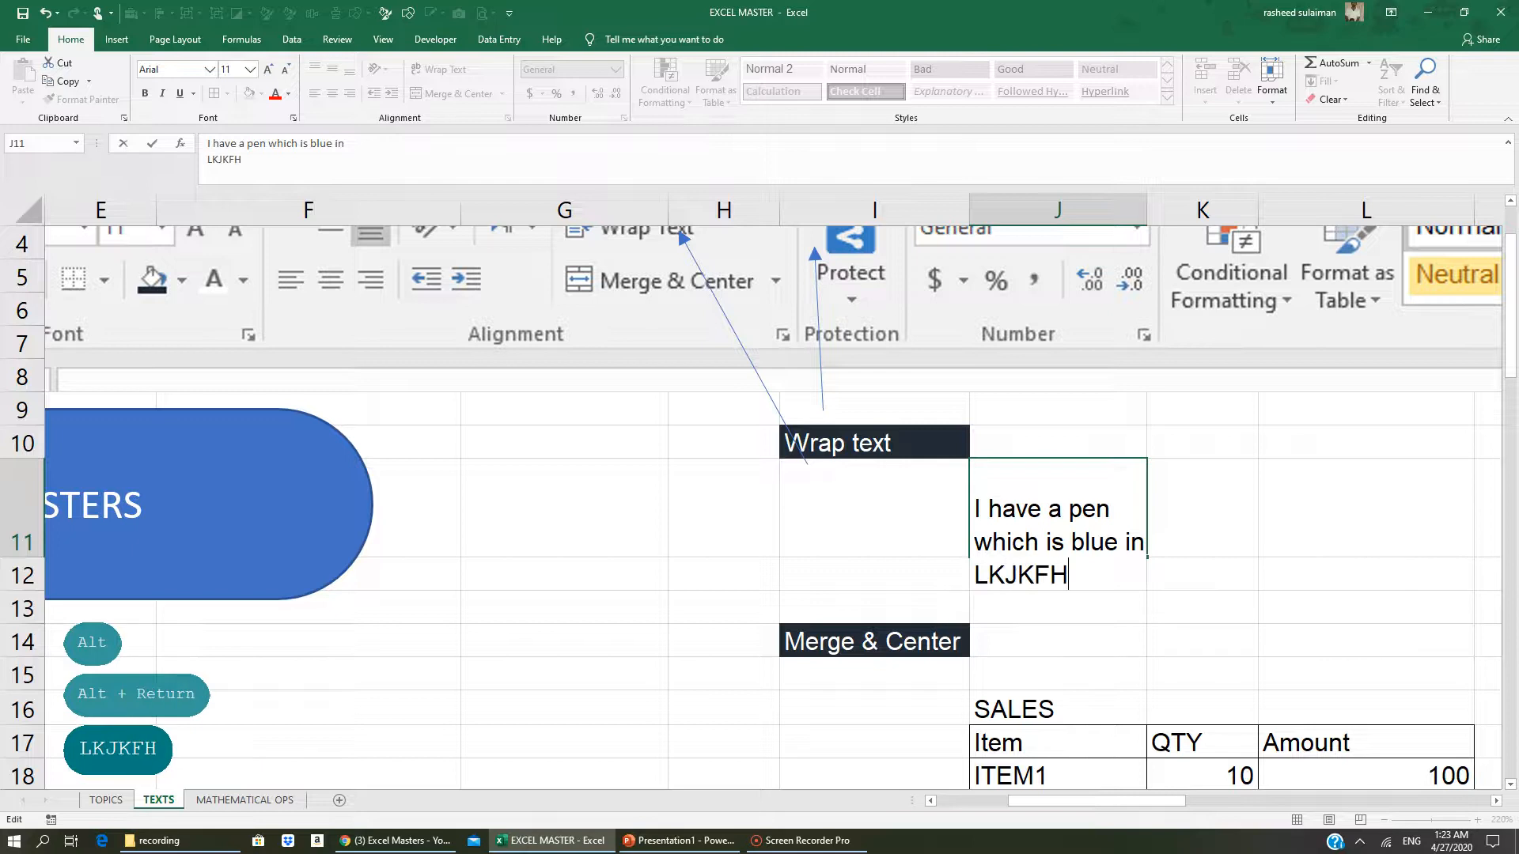
pyautogui.click(1179, 528)
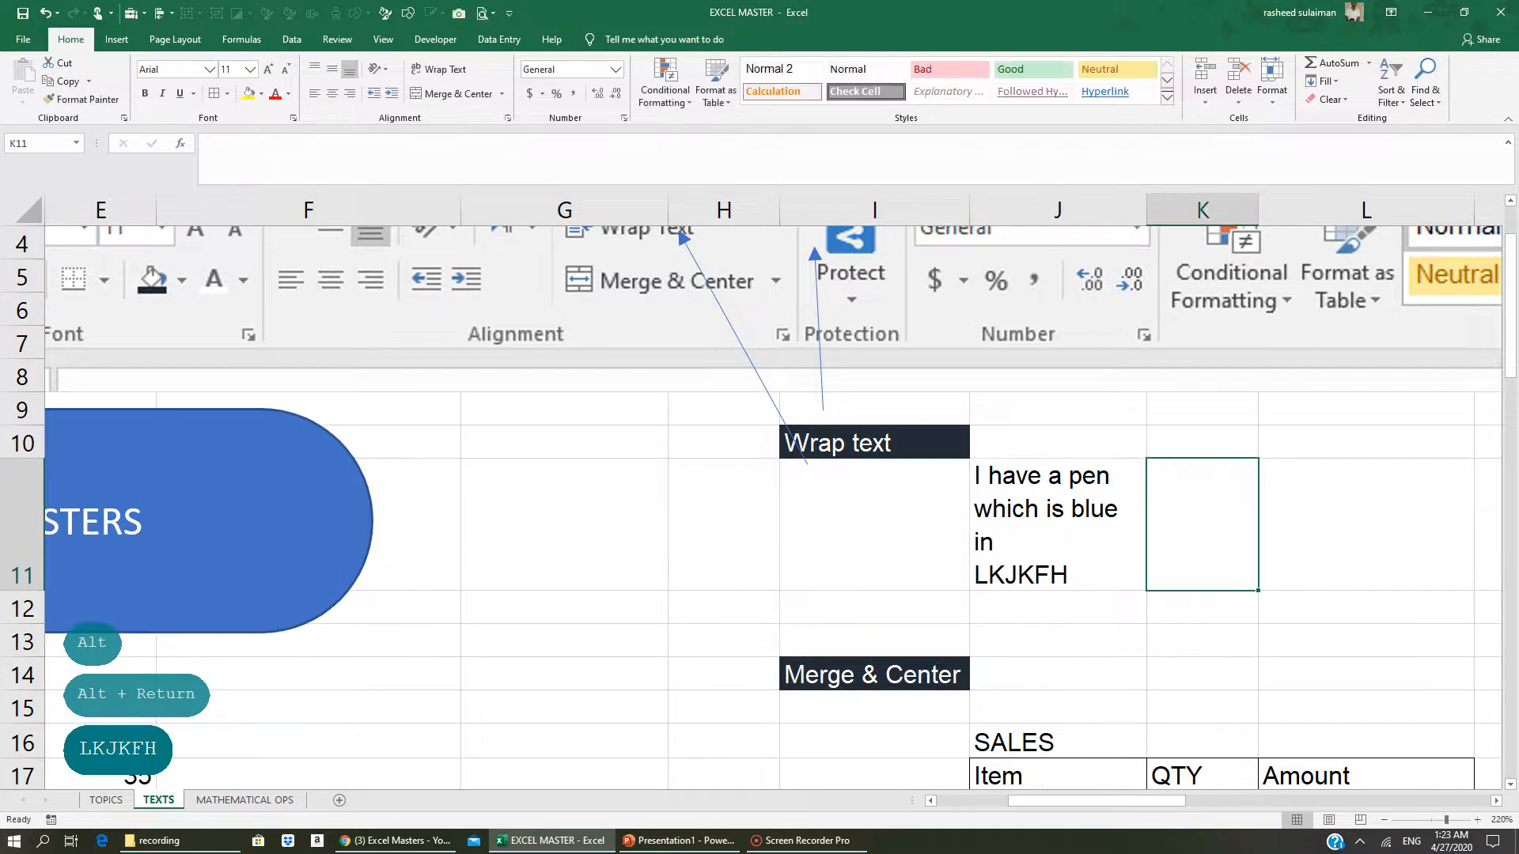
pyautogui.click(1068, 536)
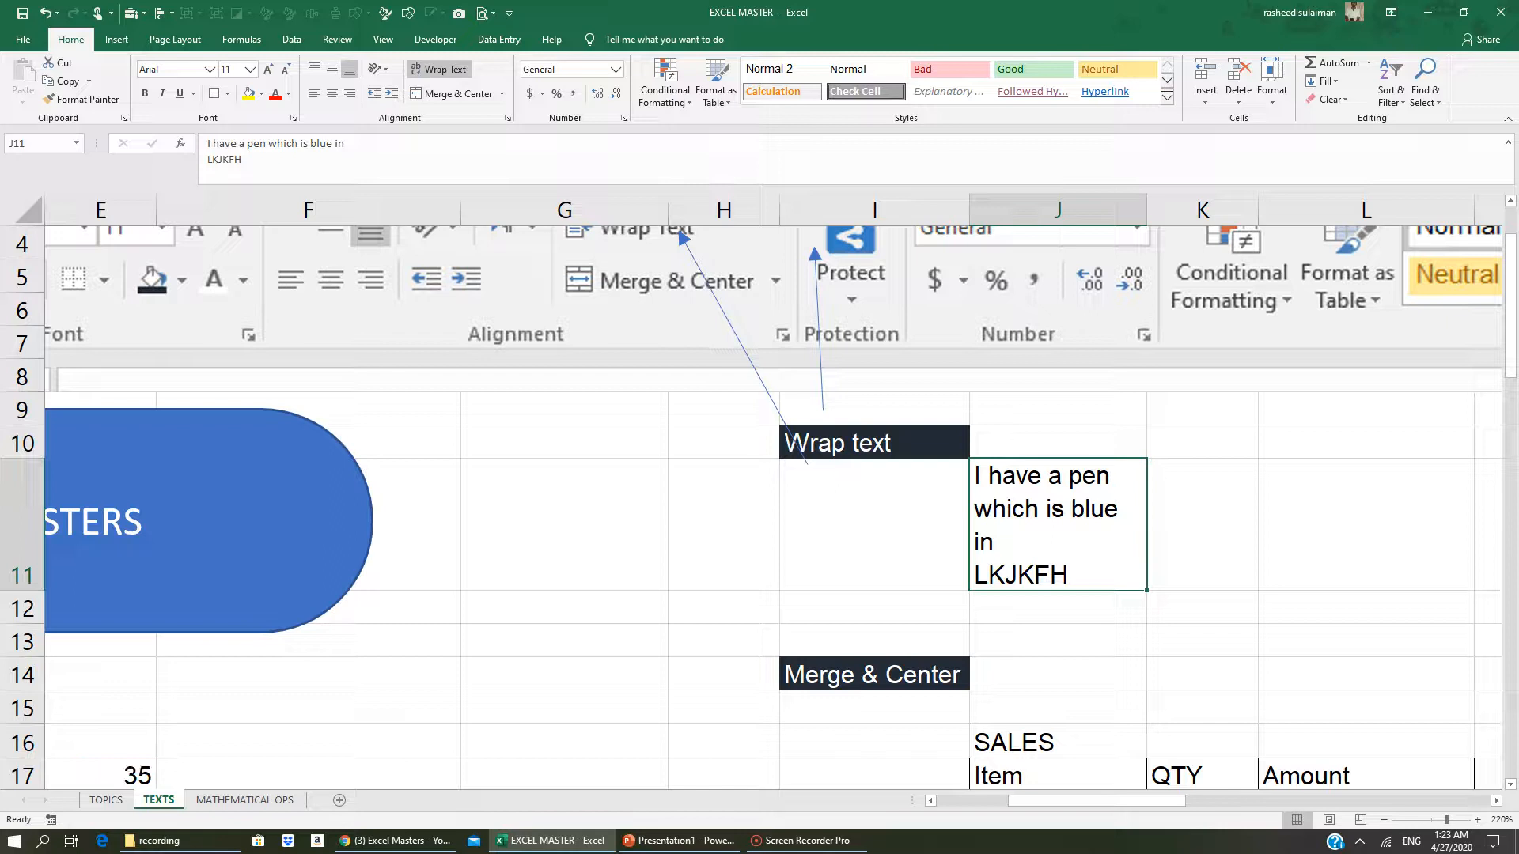
# - Examine the SALES table under the Merge & Center heading, including its item rows and the Amount column
pyautogui.scroll(-2, 759, 490)
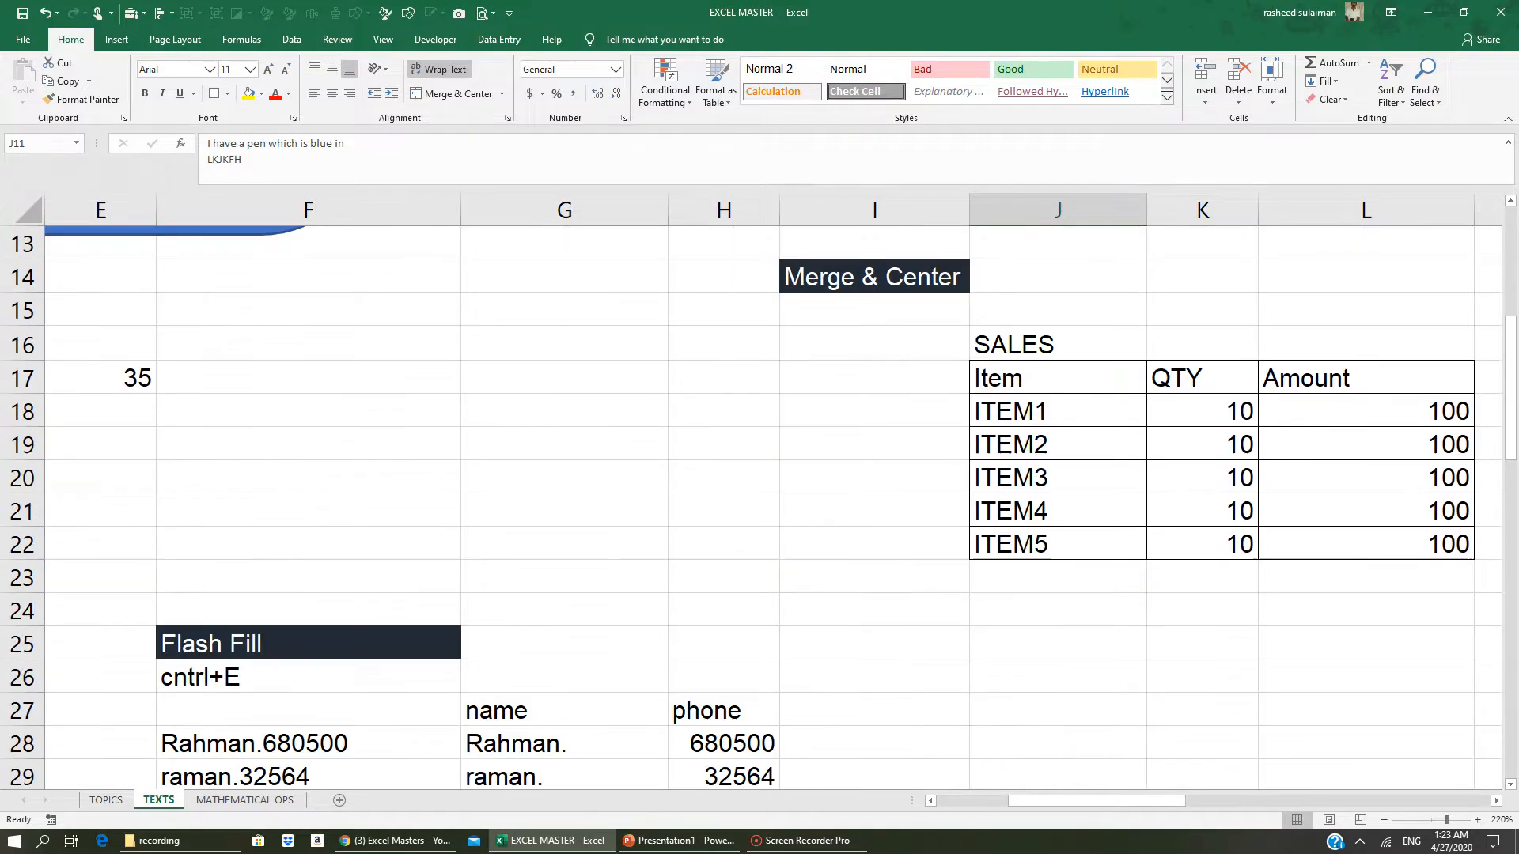
pyautogui.scroll(1, 760, 490)
pyautogui.click(900, 478)
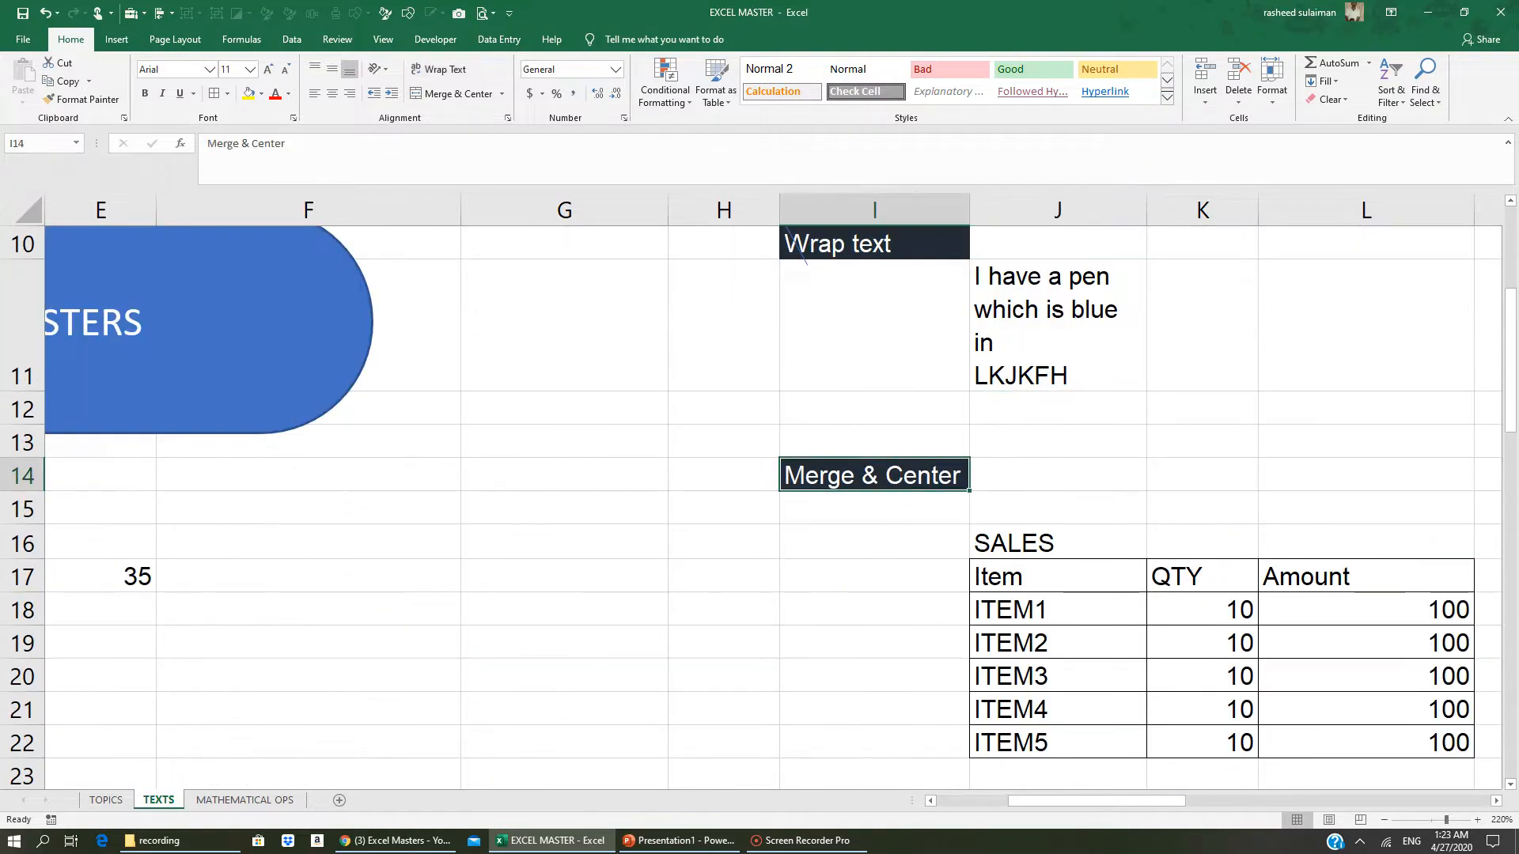
pyautogui.click(1496, 801)
pyautogui.click(1496, 800)
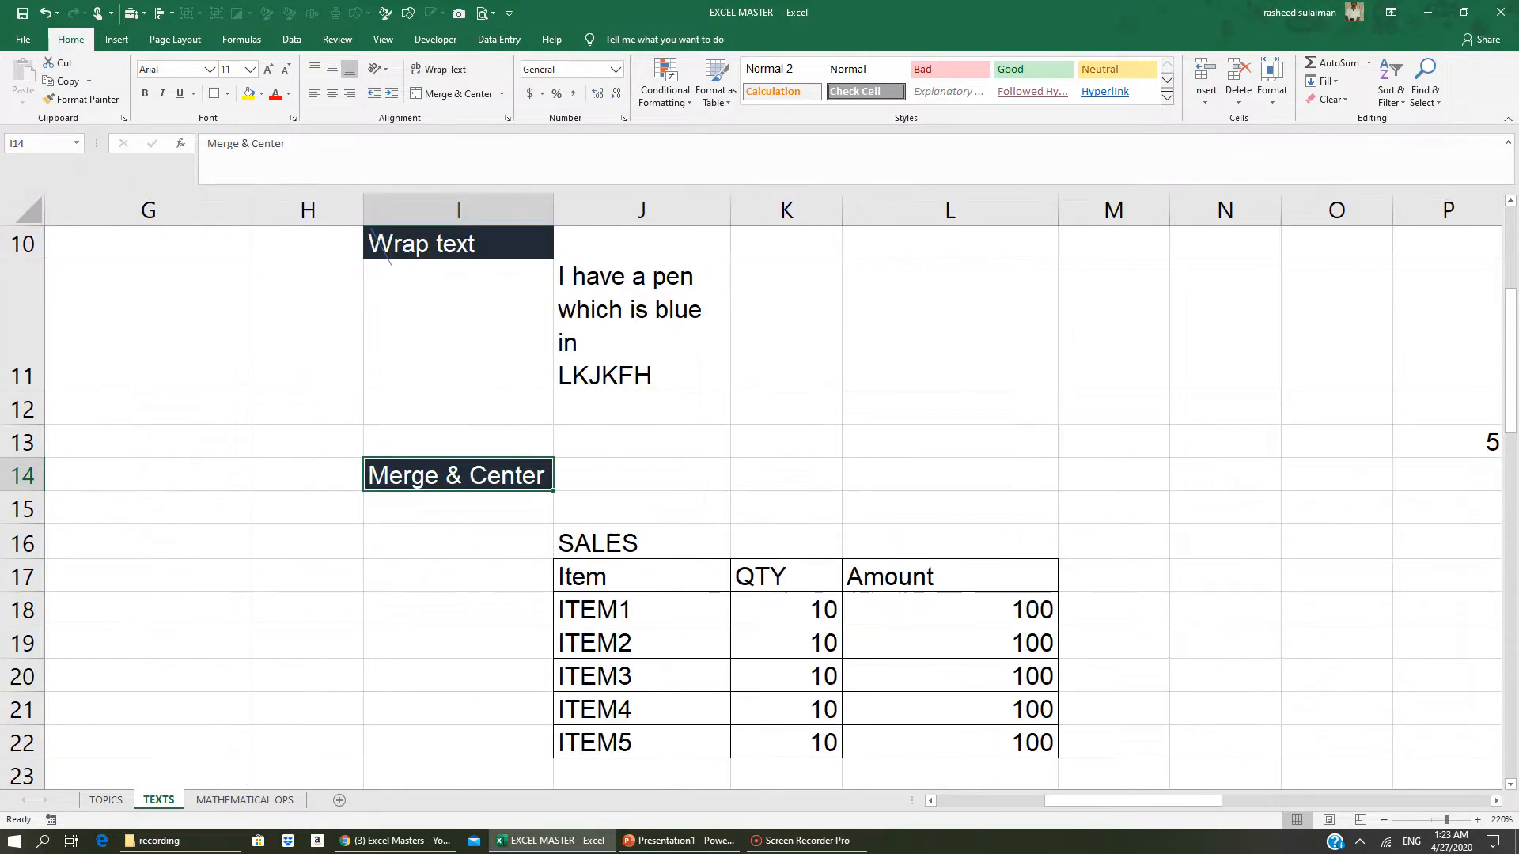
pyautogui.moveTo(592, 574); pyautogui.dragTo(930, 708)
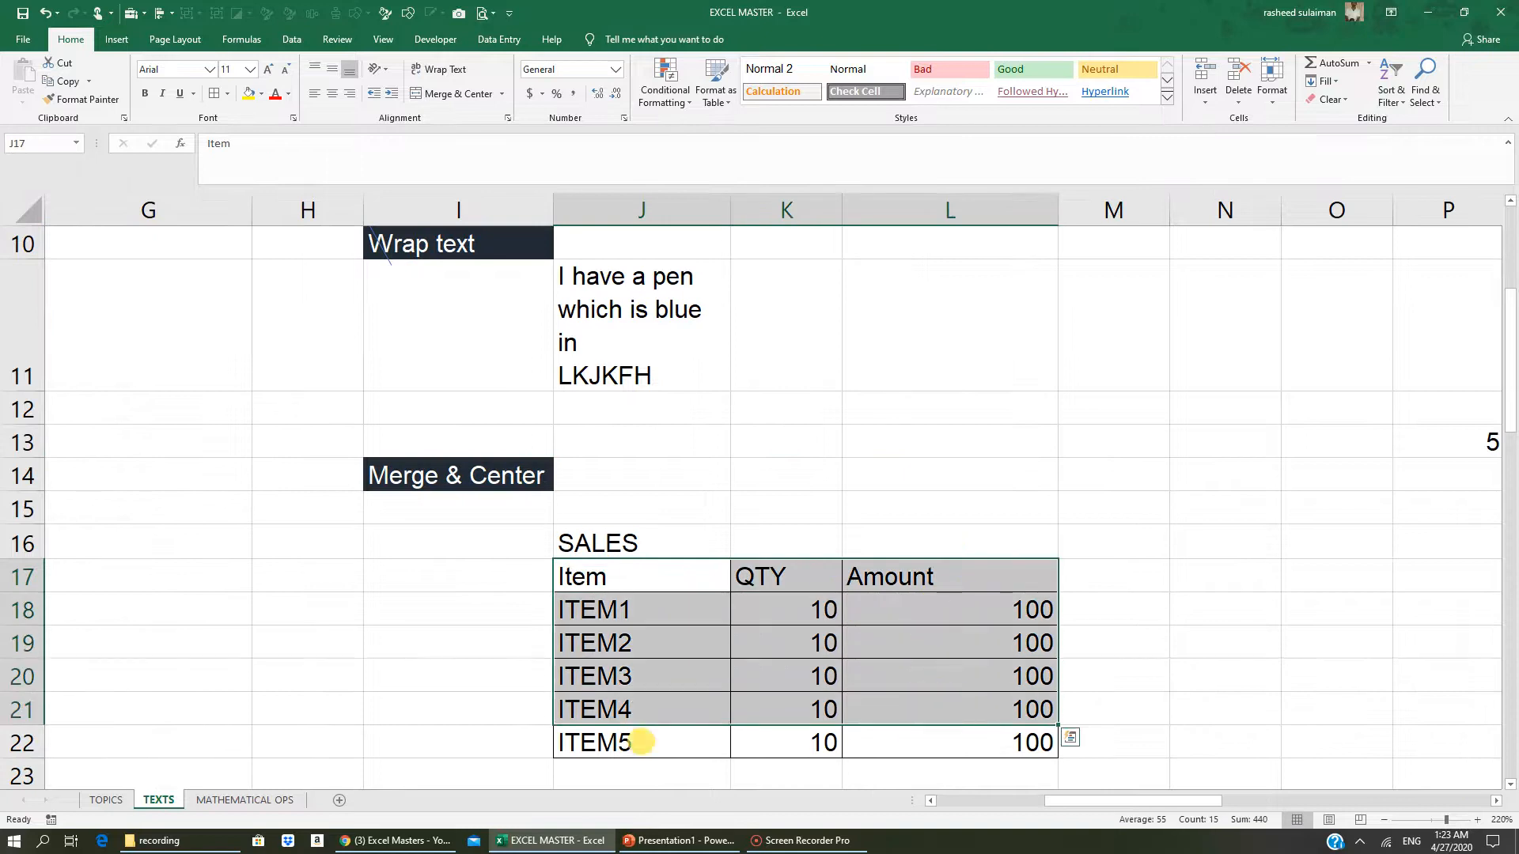
pyautogui.click(641, 742)
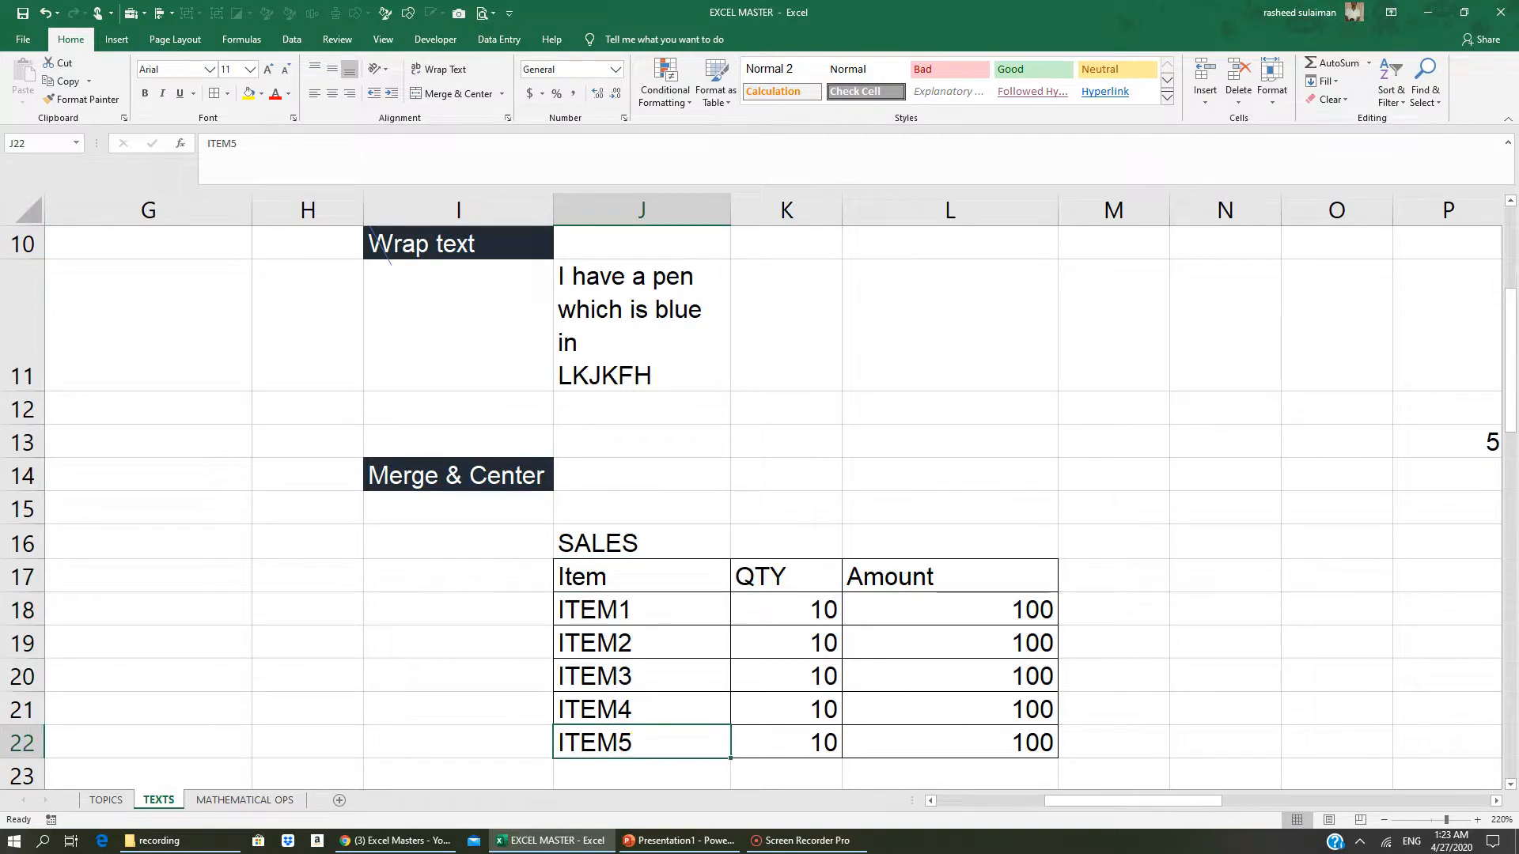
pyautogui.moveTo(1010, 609); pyautogui.dragTo(1005, 740)
# - Fill the SALES table's header row J17:L17 with dark blue and set its text colour to white
pyautogui.moveTo(596, 583); pyautogui.dragTo(915, 583)
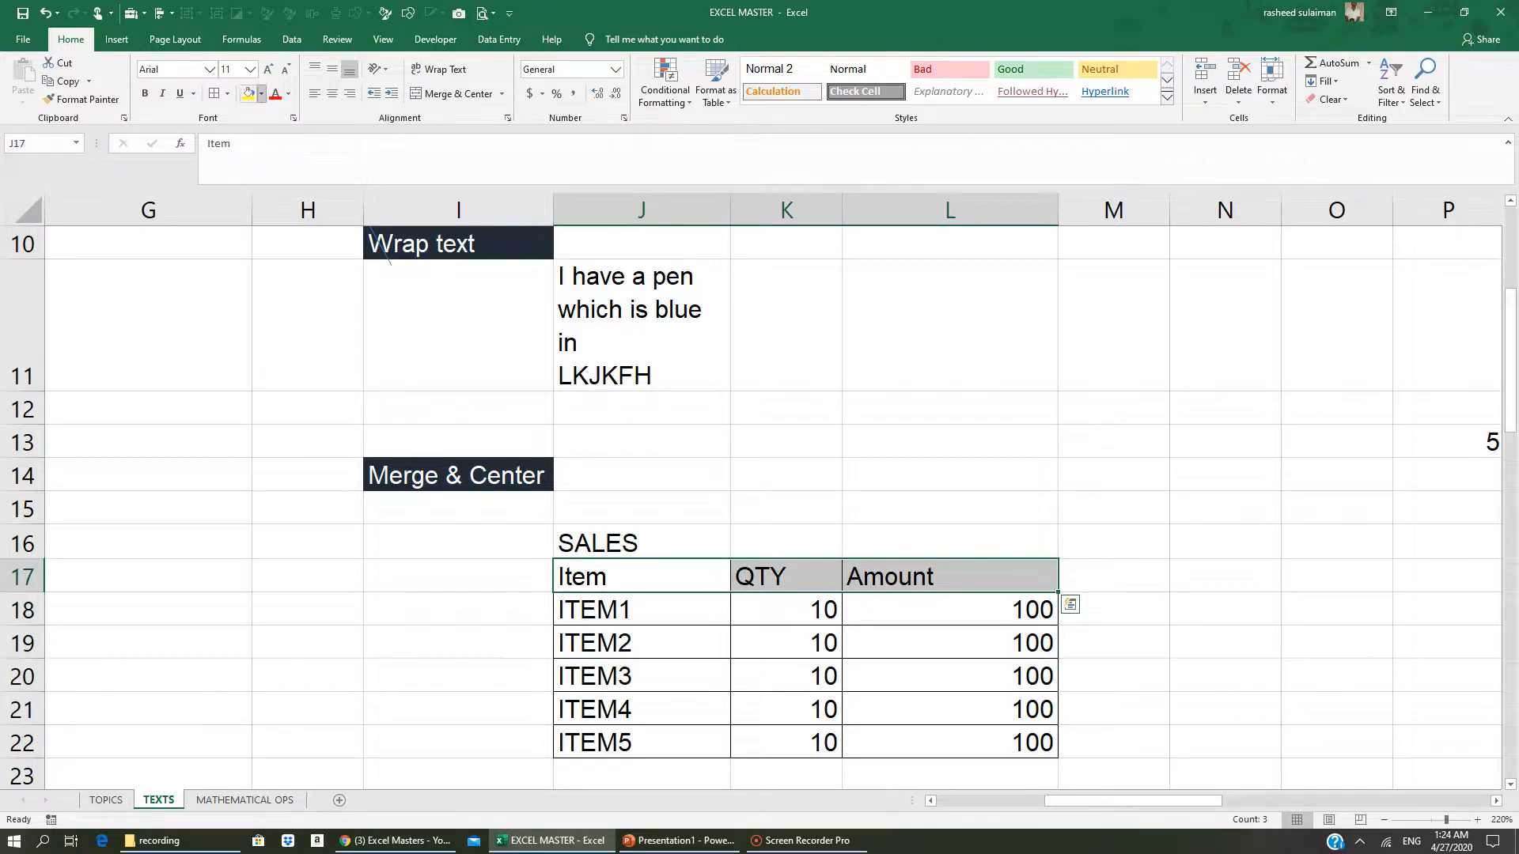
pyautogui.click(261, 93)
pyautogui.click(303, 183)
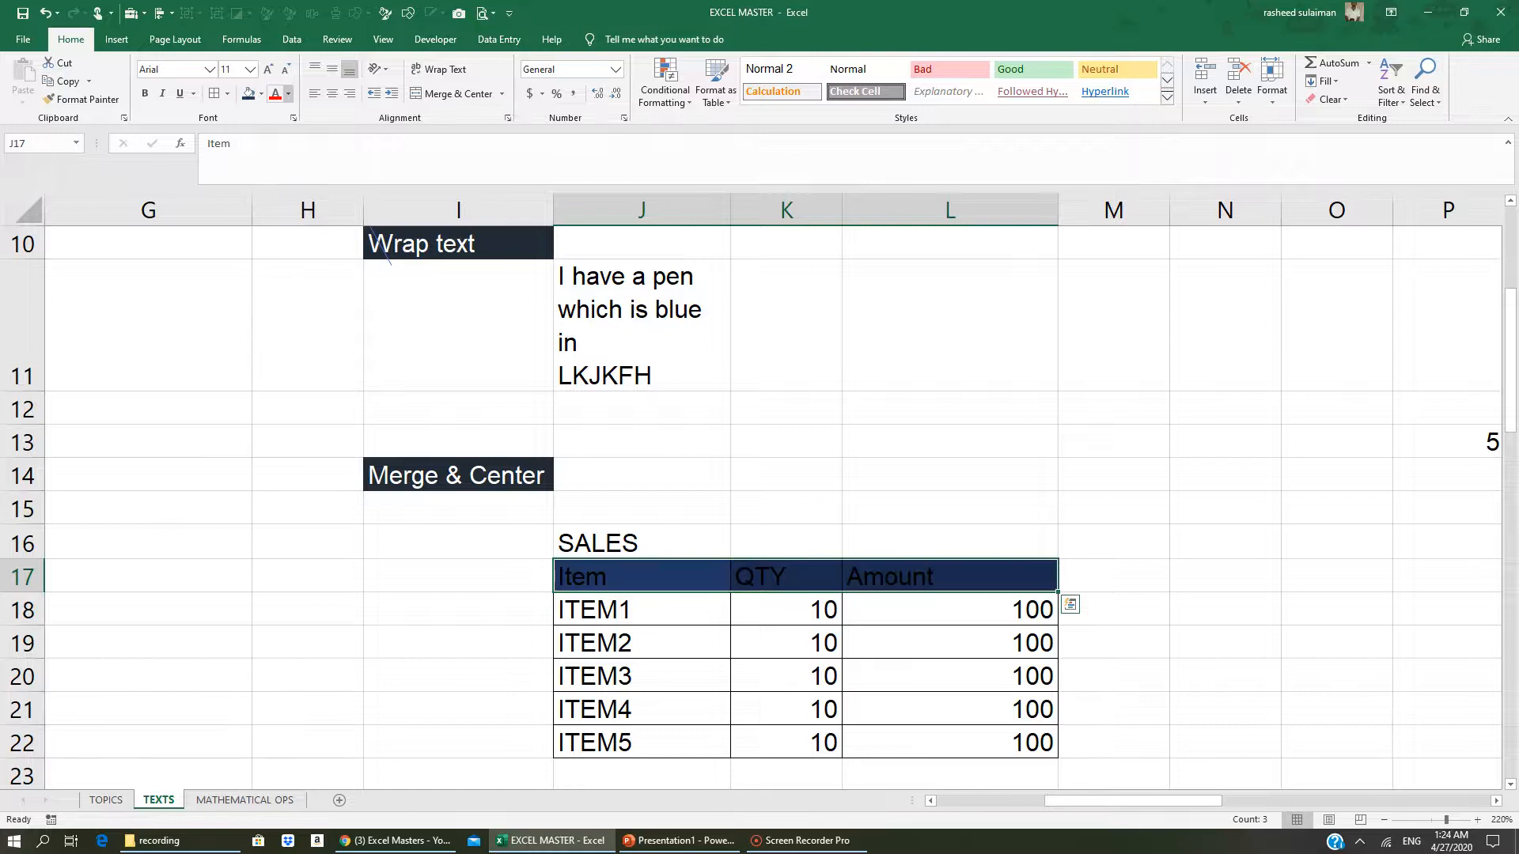
pyautogui.click(288, 93)
pyautogui.click(274, 148)
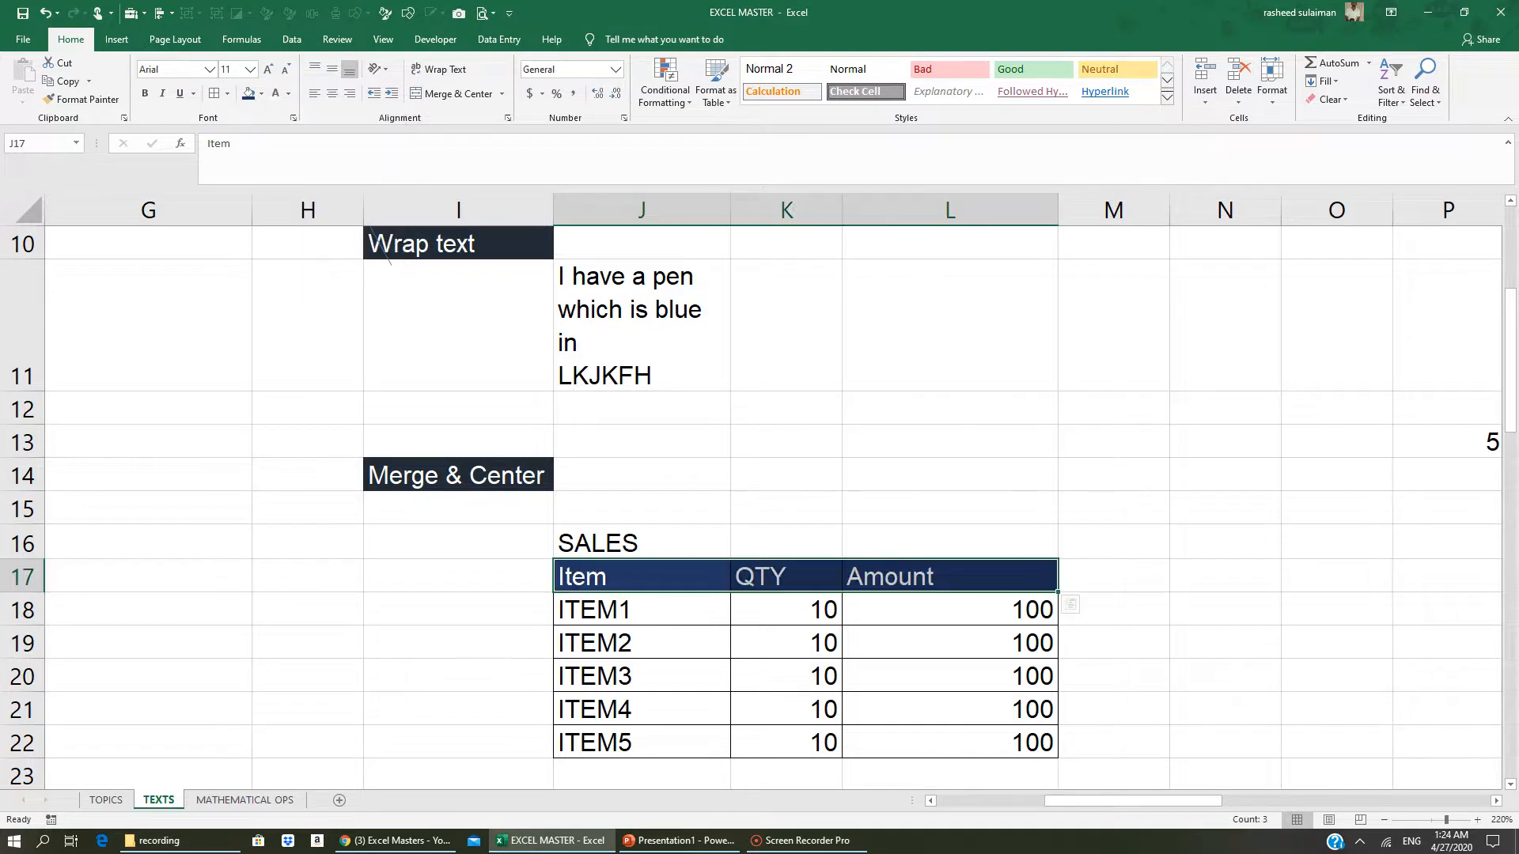
pyautogui.click(786, 613)
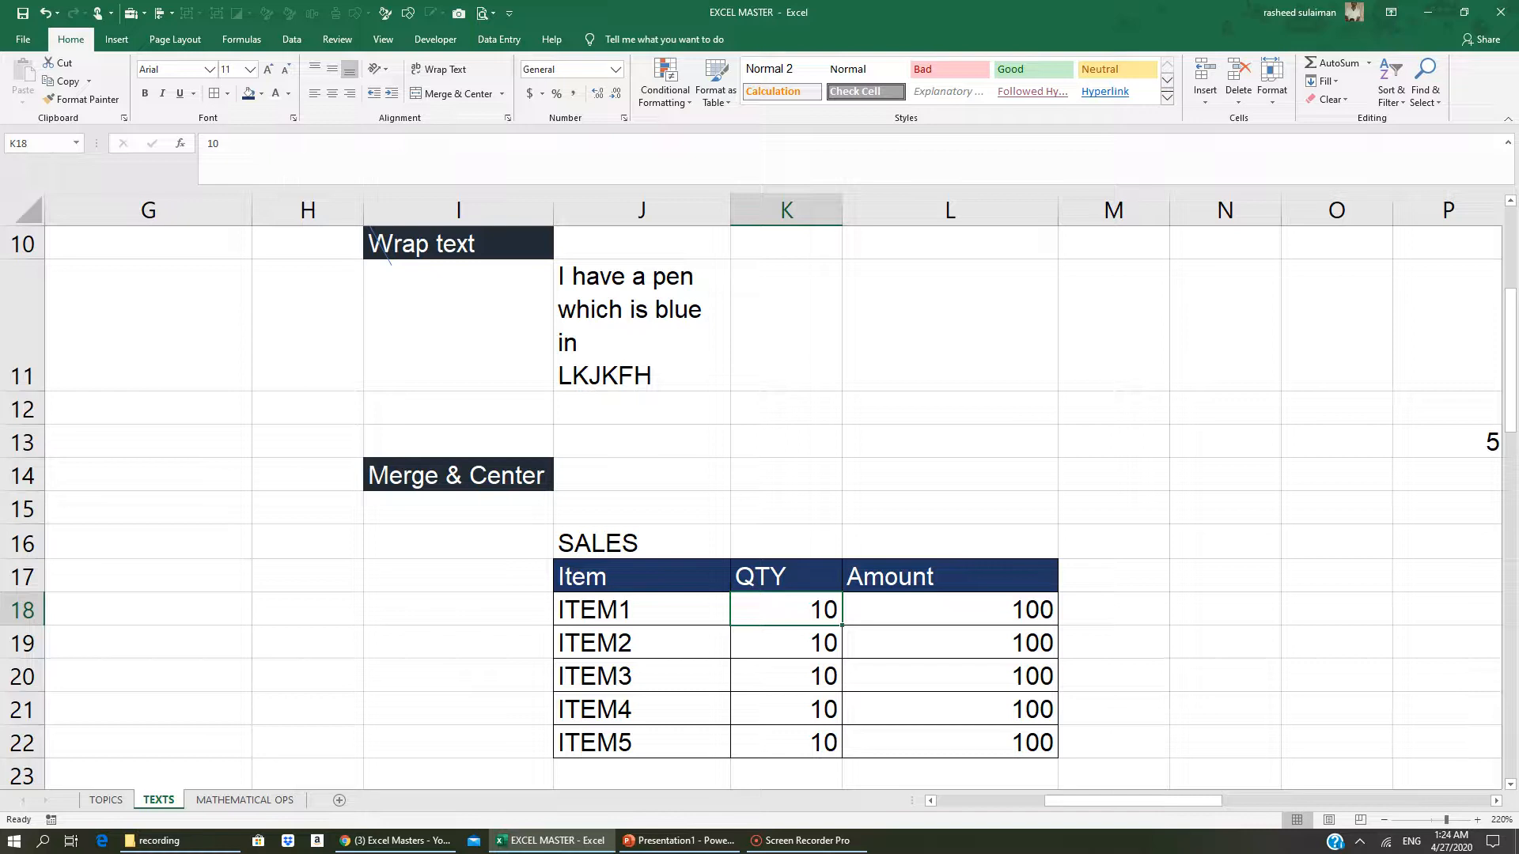
# - Merge and center the SALES title across J16:L16 above the table
pyautogui.moveTo(640, 543); pyautogui.dragTo(952, 543)
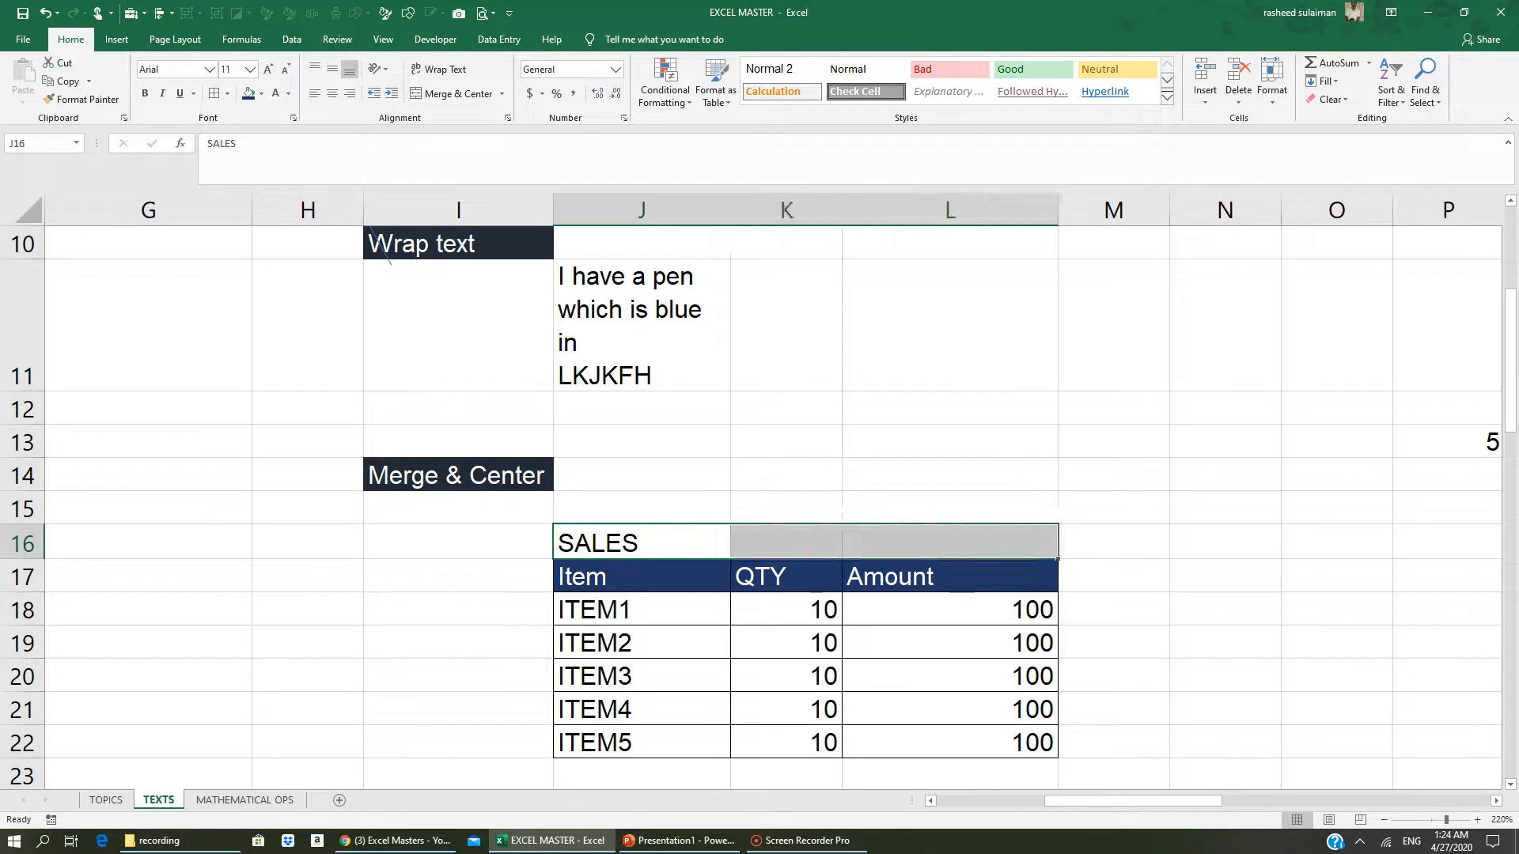
pyautogui.click(651, 541)
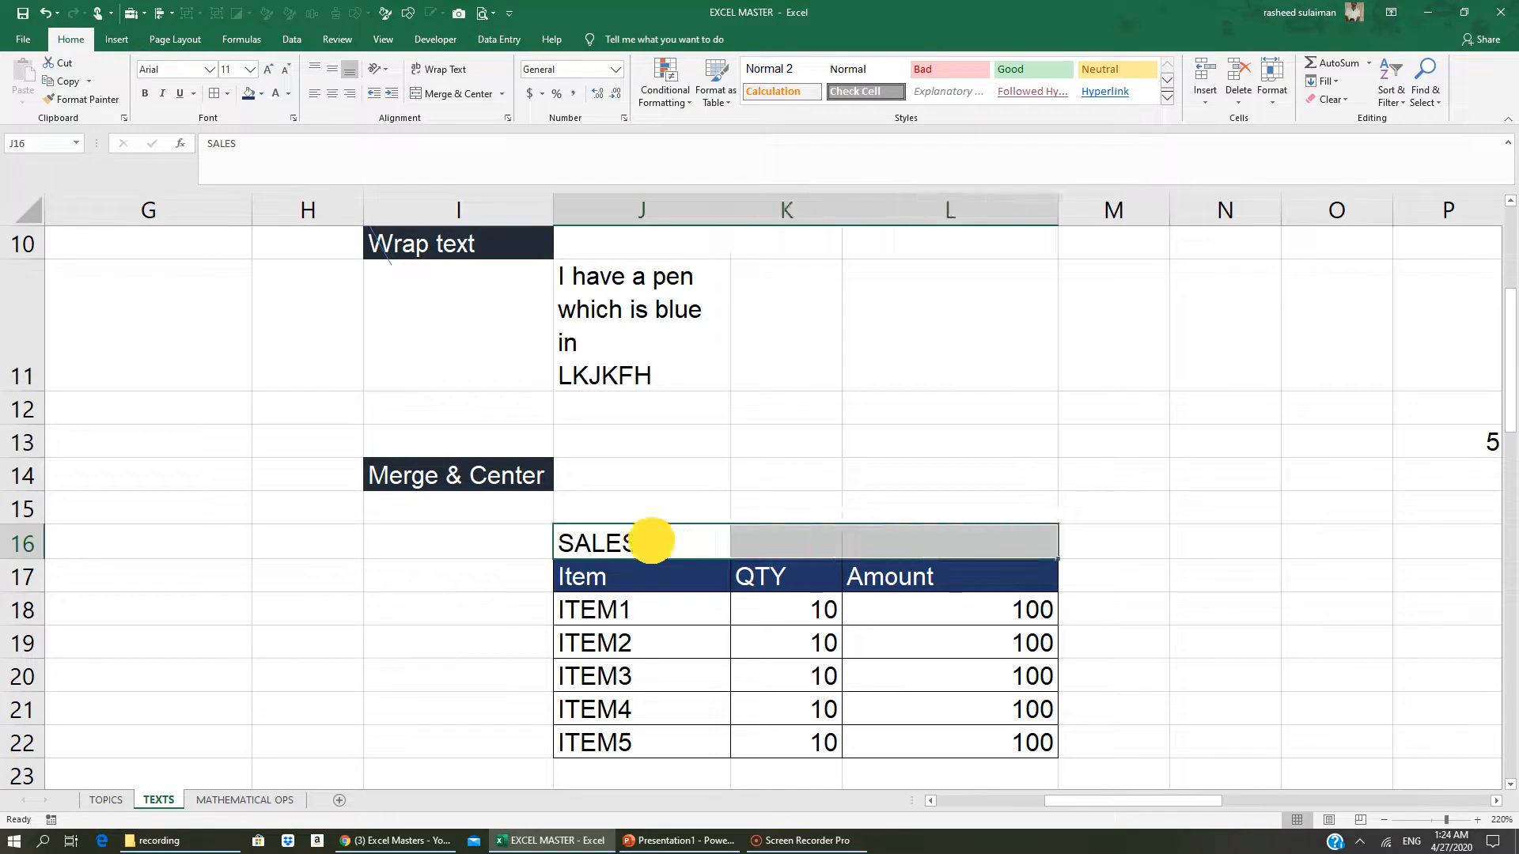
pyautogui.moveTo(648, 546); pyautogui.dragTo(890, 541)
pyautogui.click(454, 93)
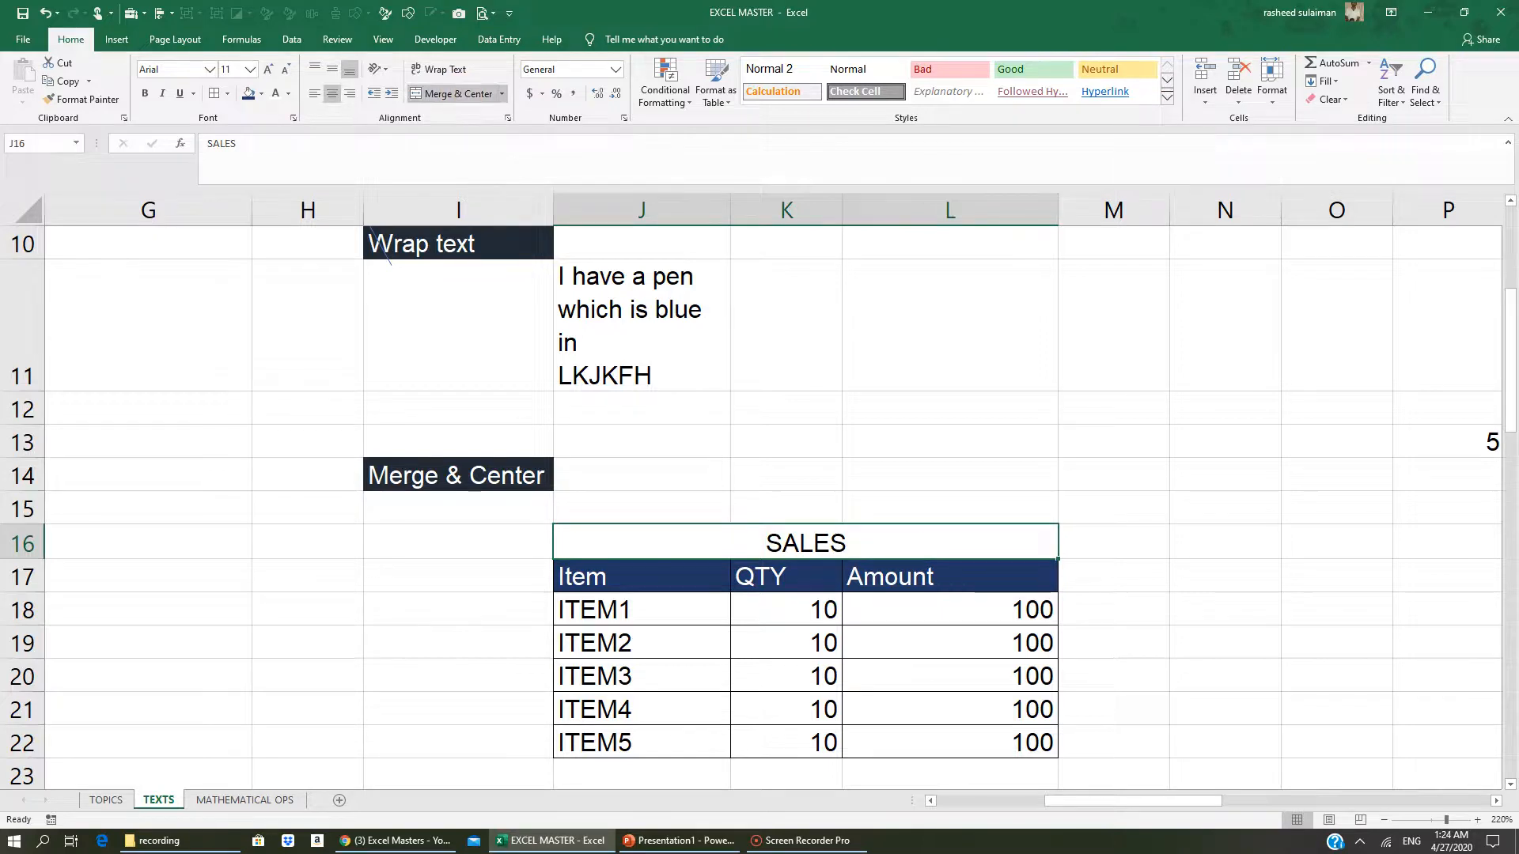
# - Select the merged SALES title cell and fill it with light blue
pyautogui.click(670, 530)
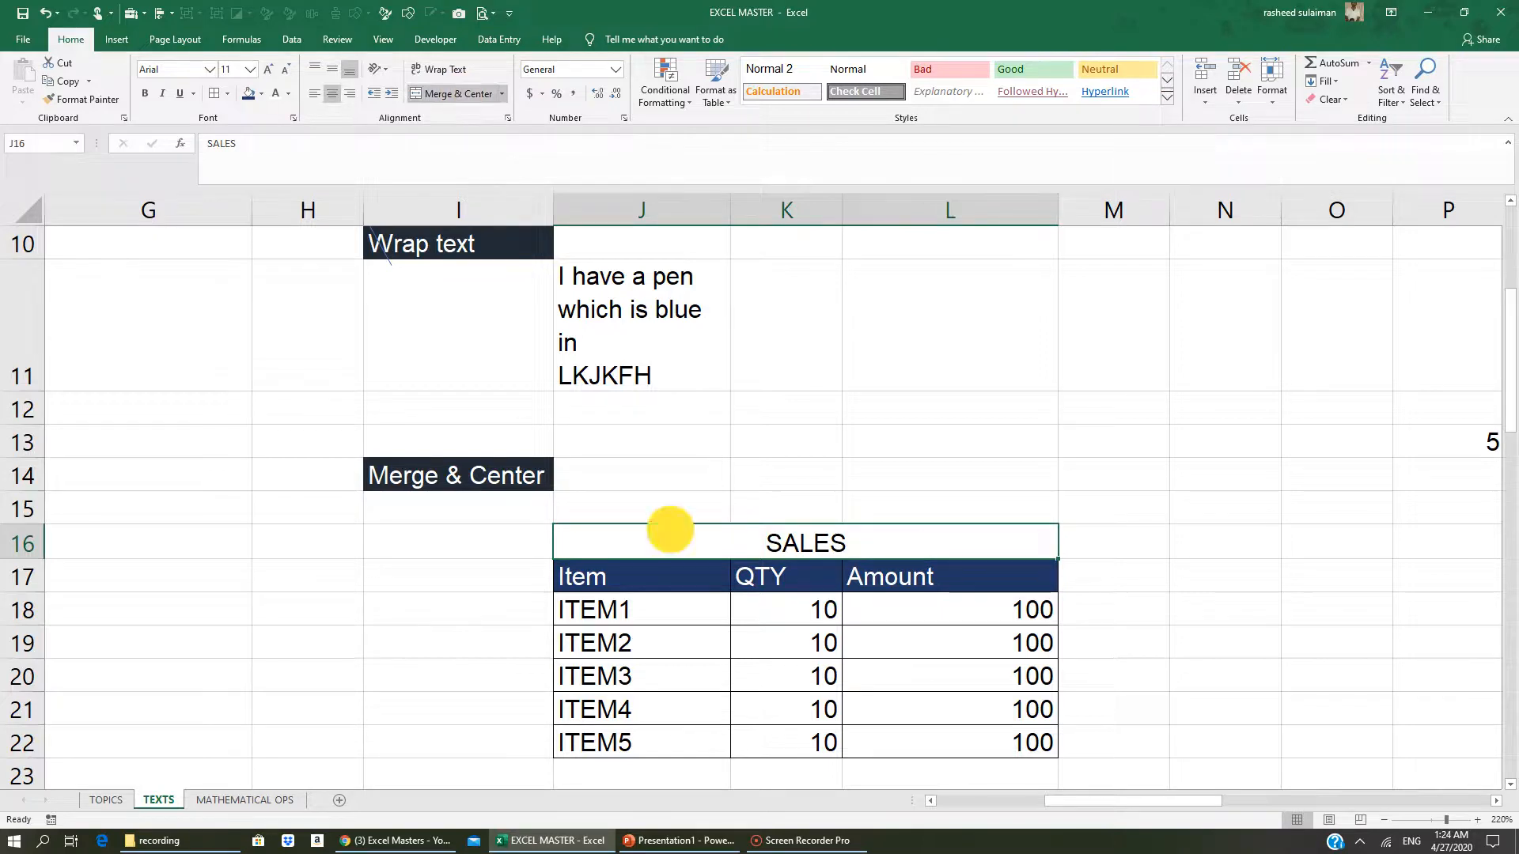
pyautogui.click(661, 541)
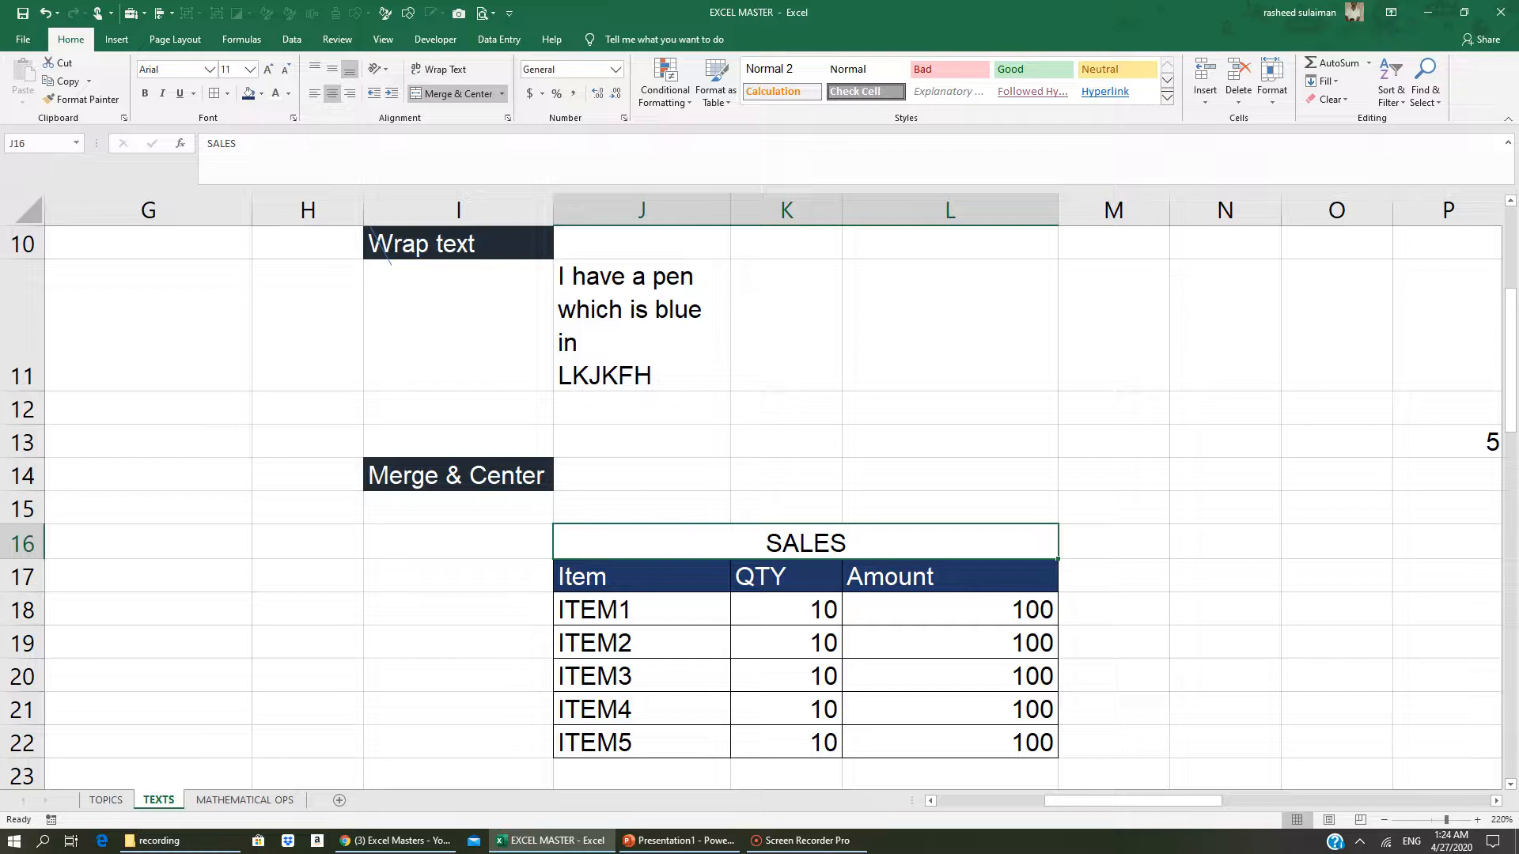
pyautogui.click(662, 540)
pyautogui.click(15, 144)
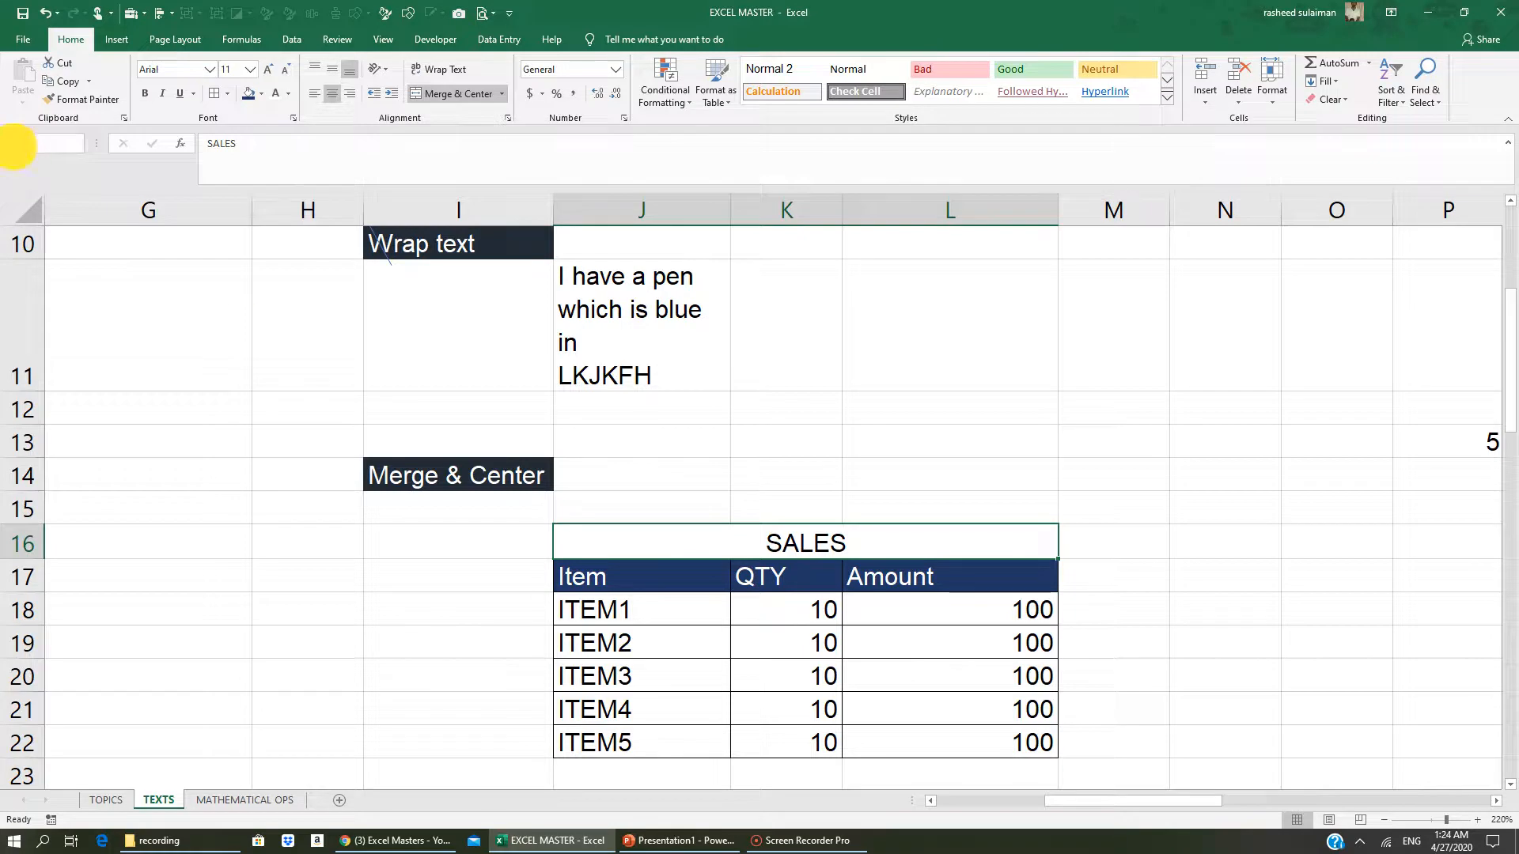
pyautogui.click(655, 546)
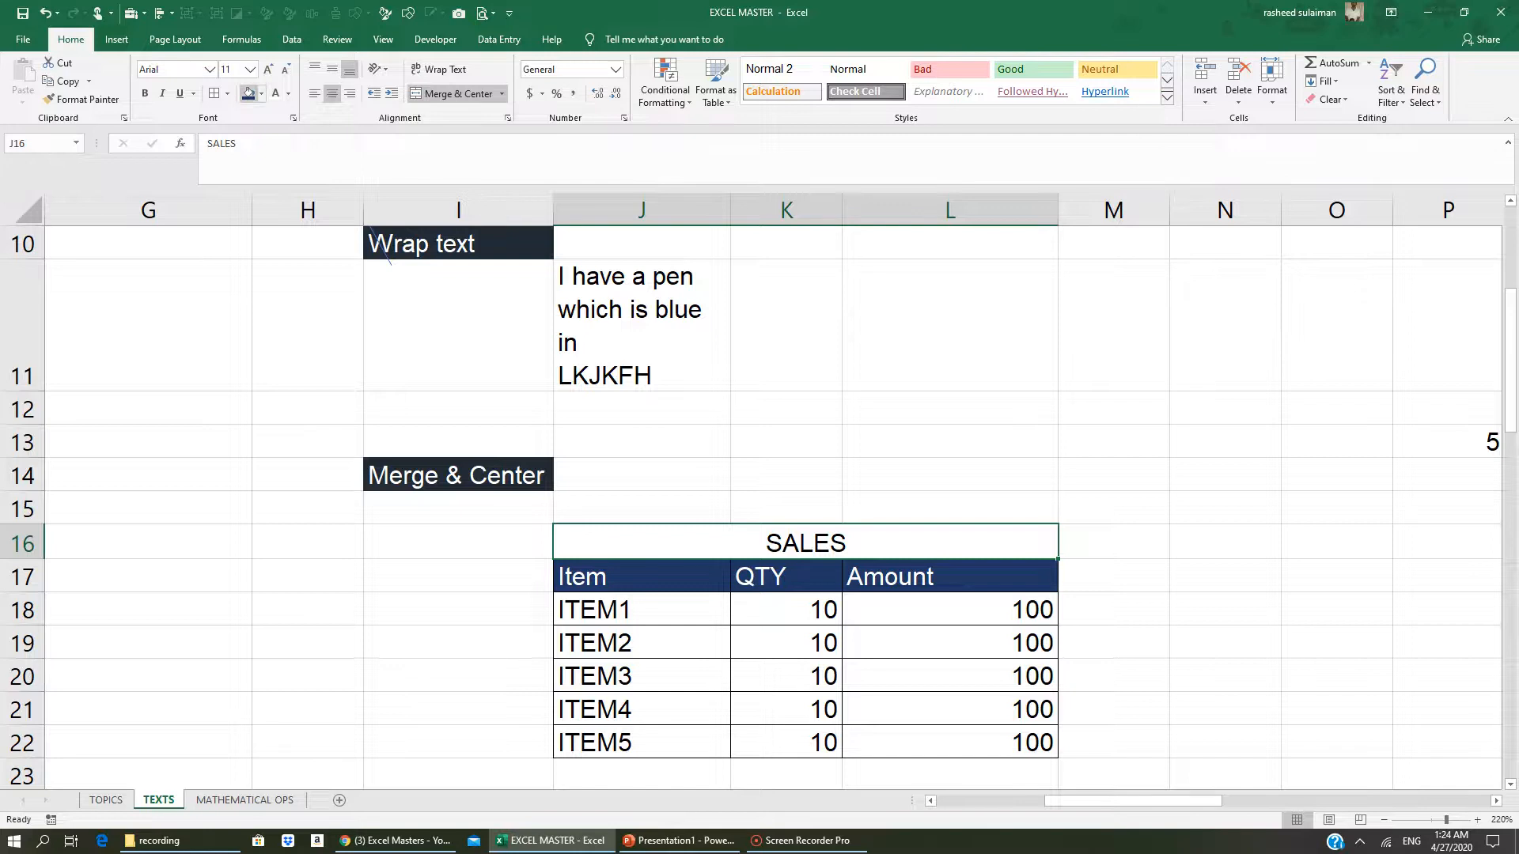
pyautogui.click(261, 94)
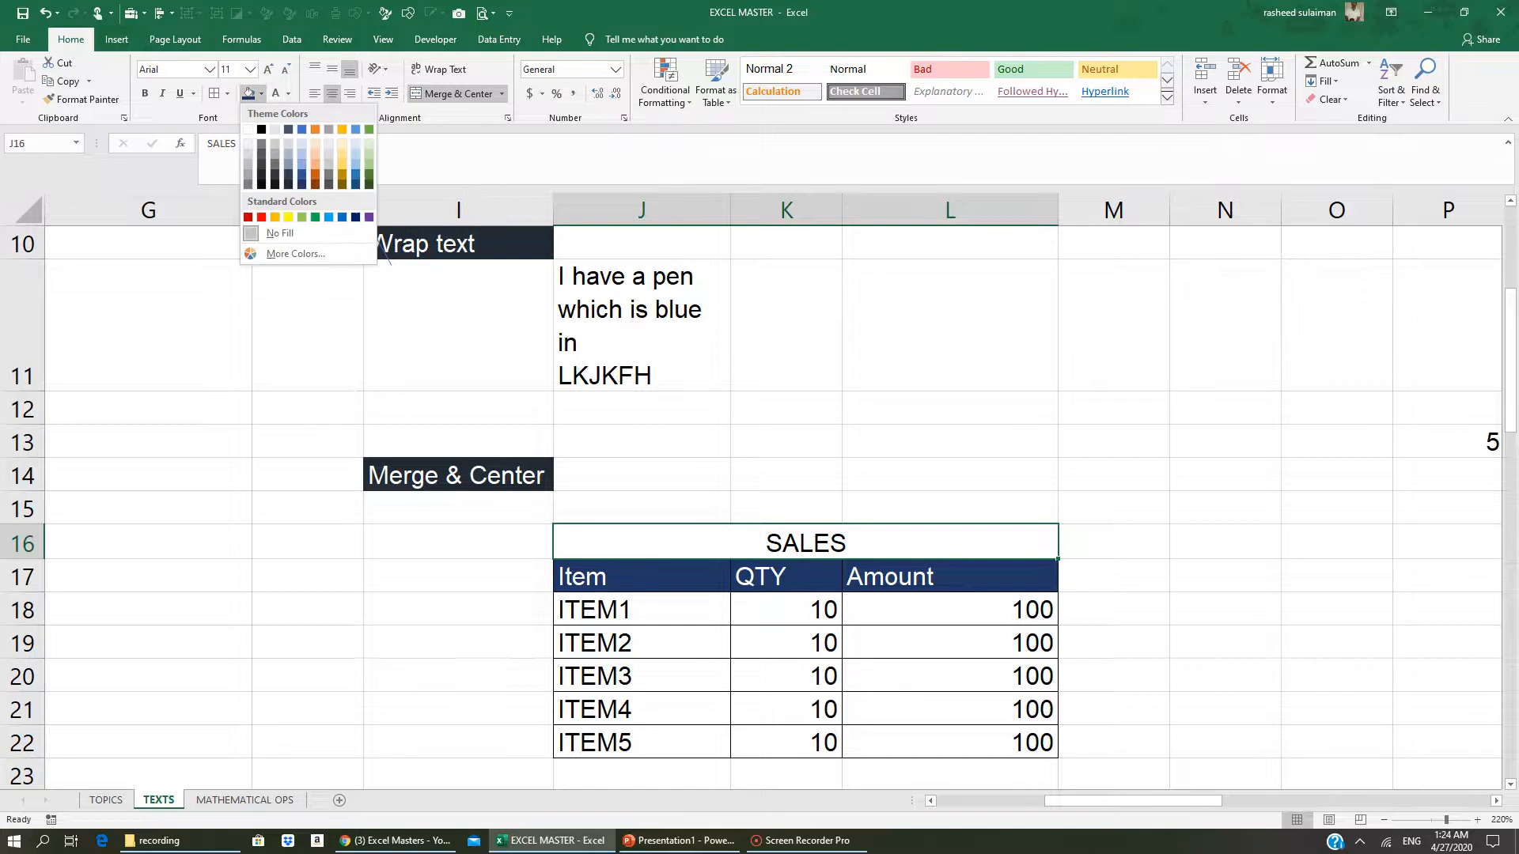
pyautogui.click(302, 165)
pyautogui.click(1224, 643)
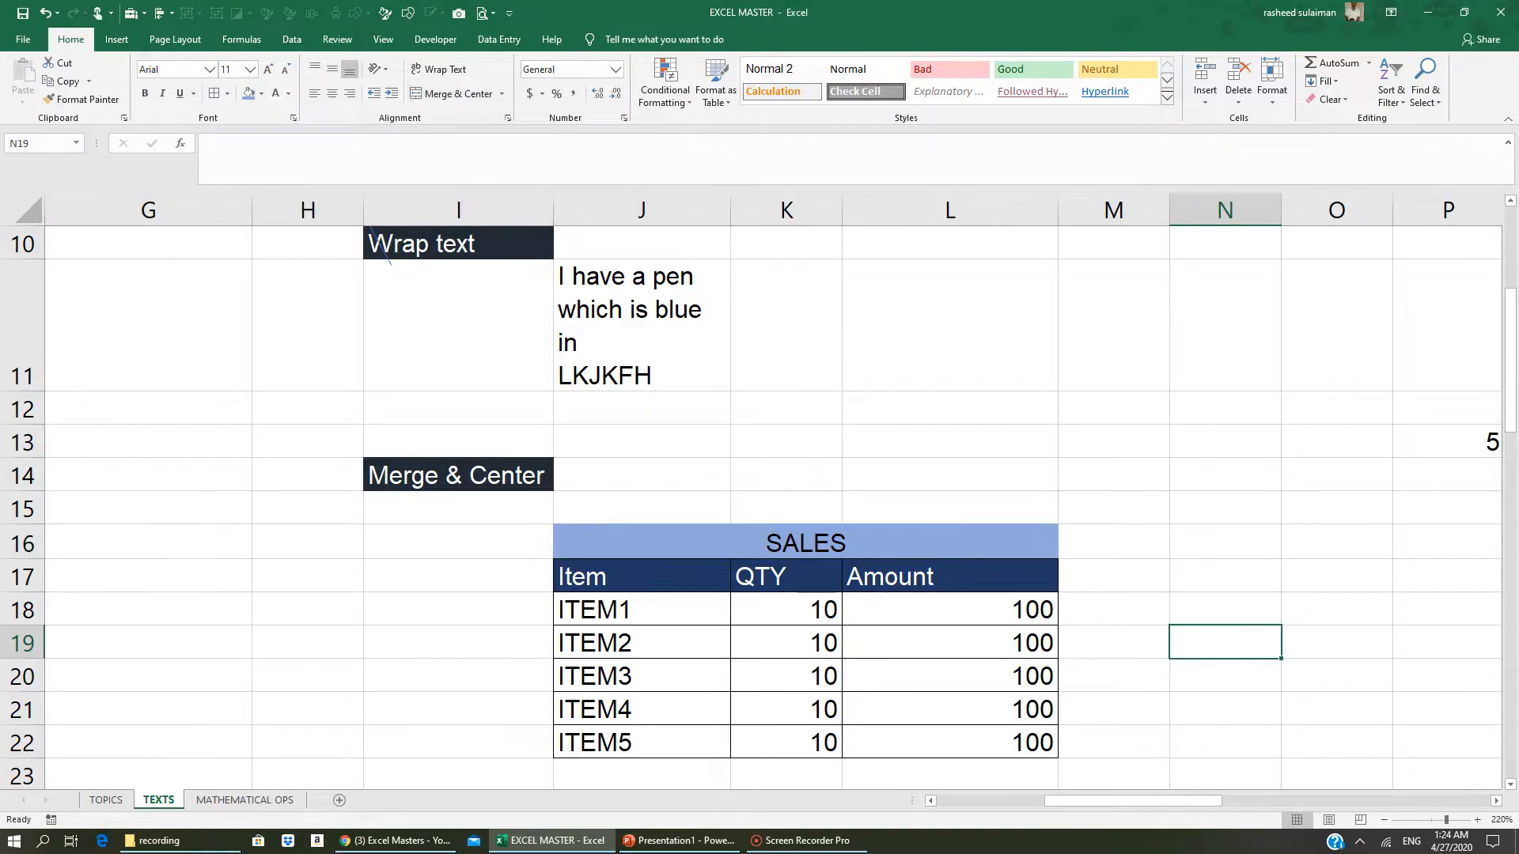
pyautogui.click(775, 546)
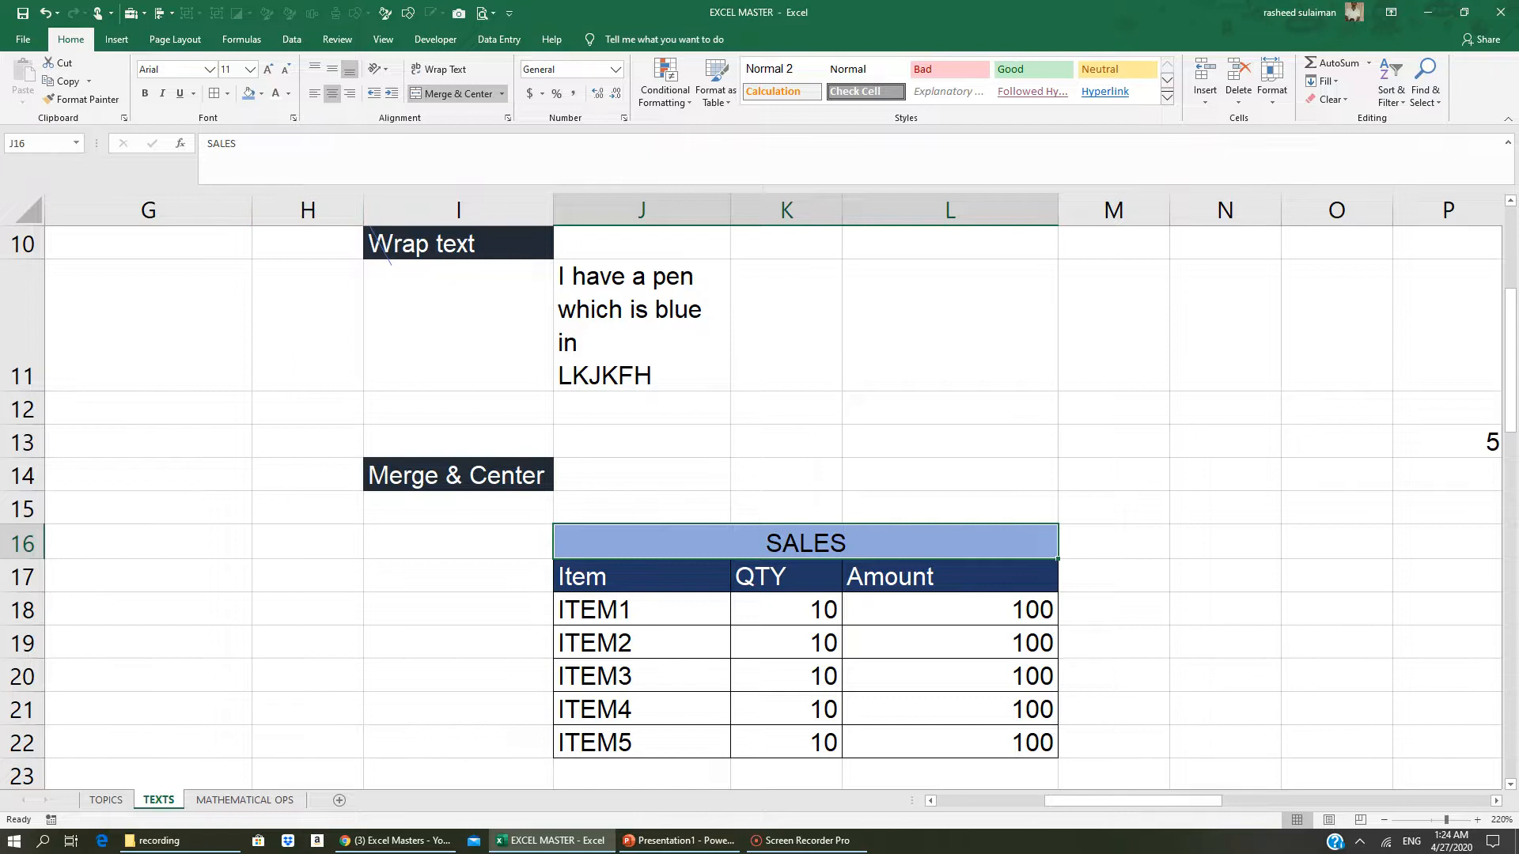
# - Enter 1 in cell S12 near the Fill heading and select it together with the cells below
pyautogui.click(1496, 800)
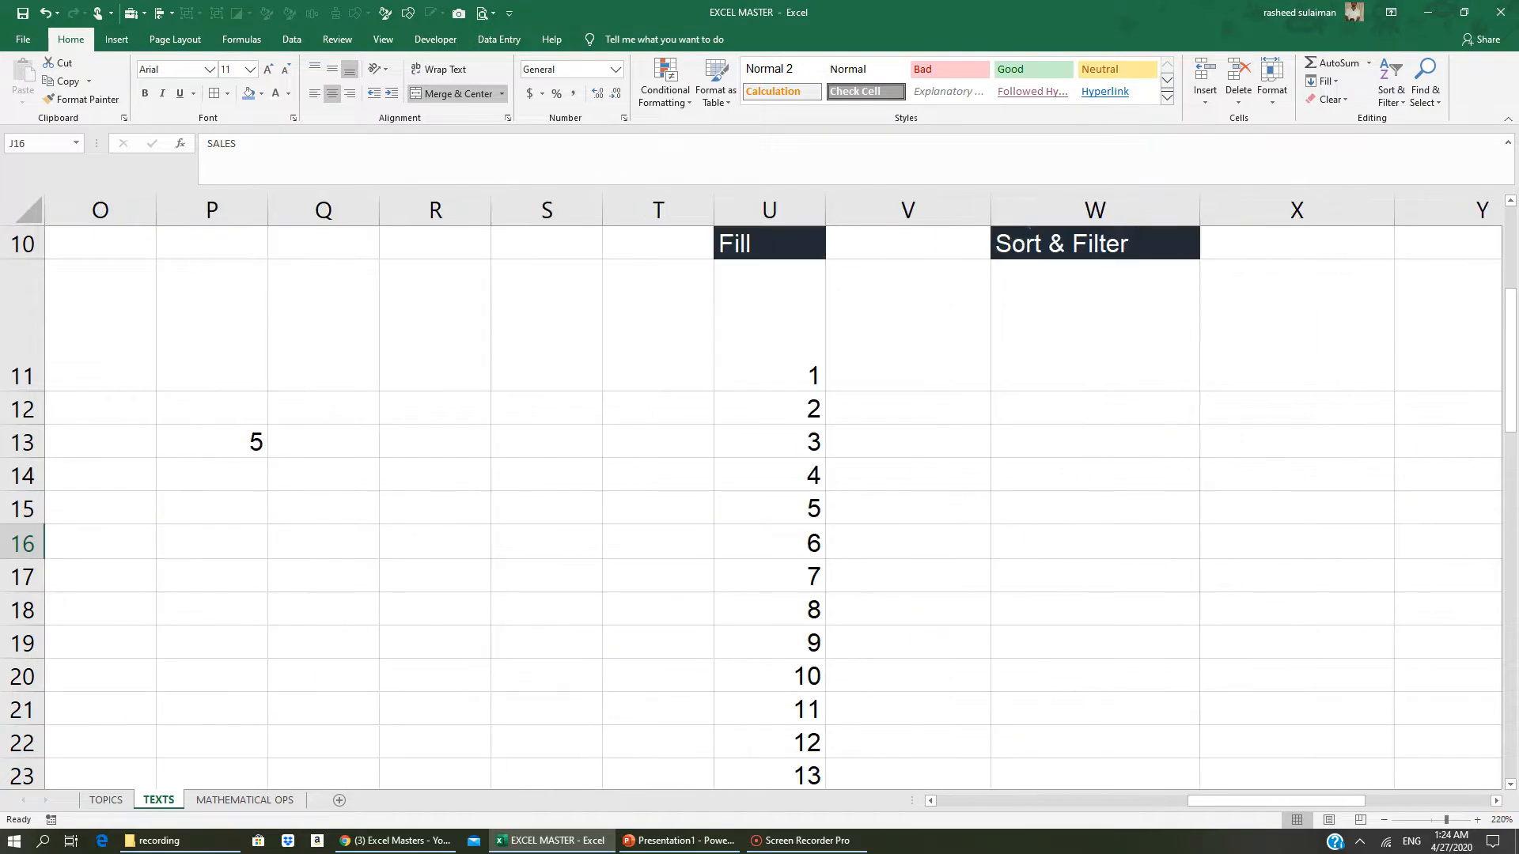
pyautogui.scroll(1, 759, 506)
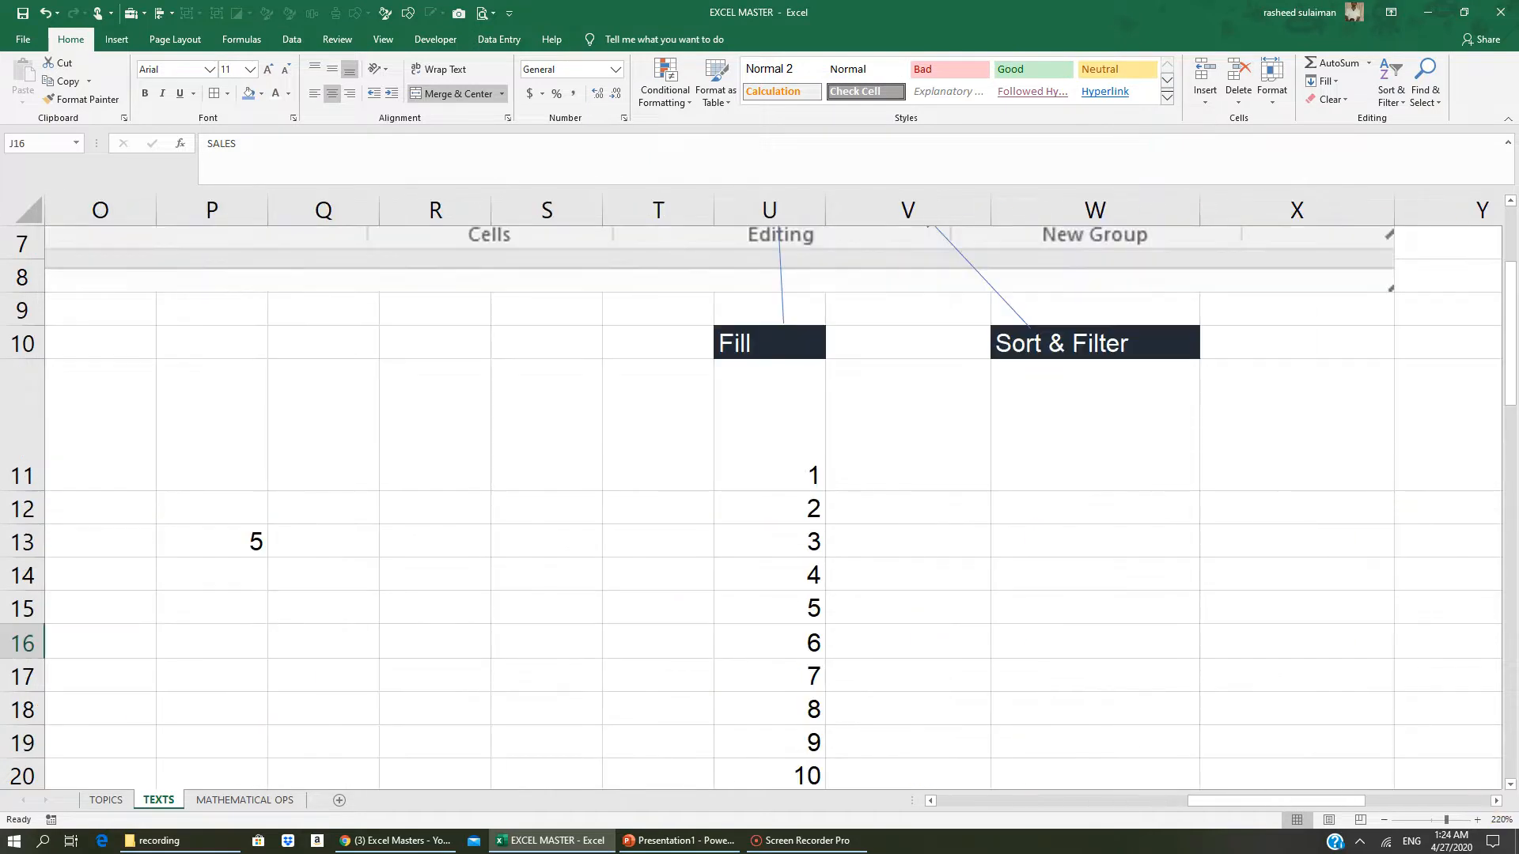
pyautogui.click(931, 801)
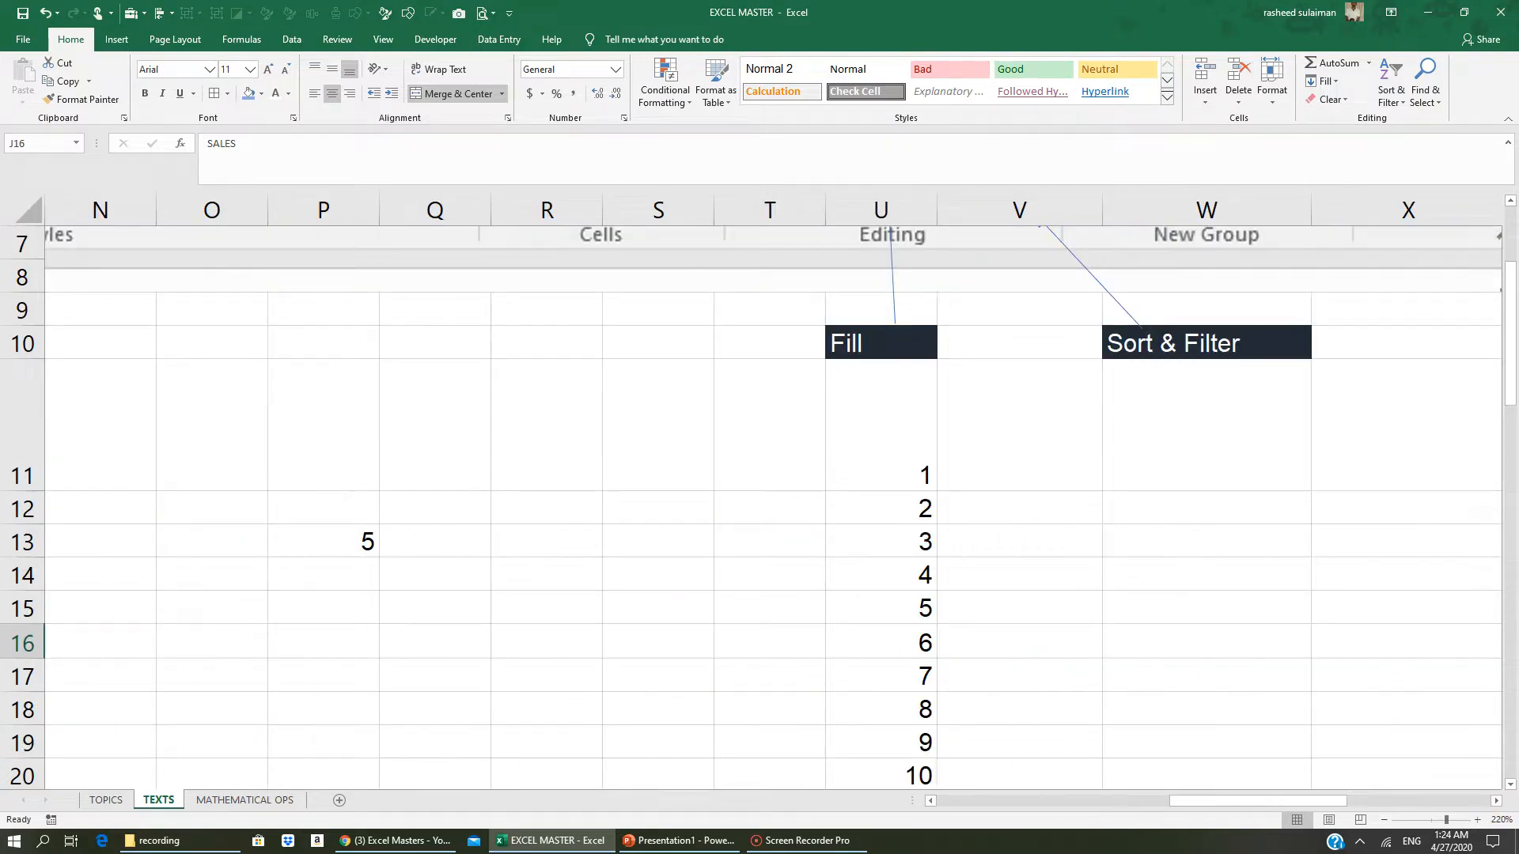
pyautogui.click(656, 504)
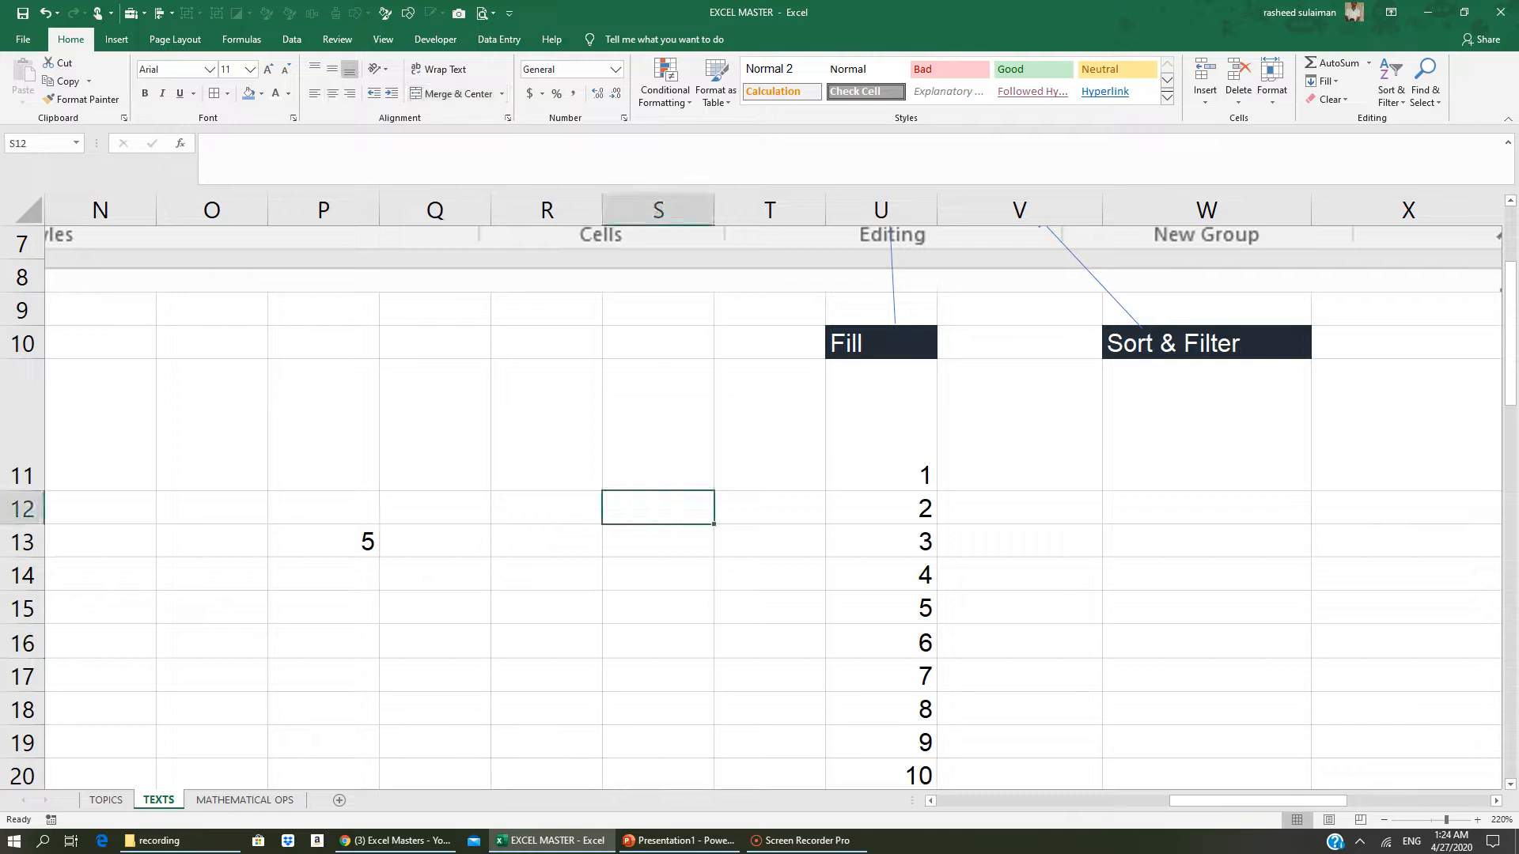
pyautogui.write('1')
pyautogui.click(769, 575)
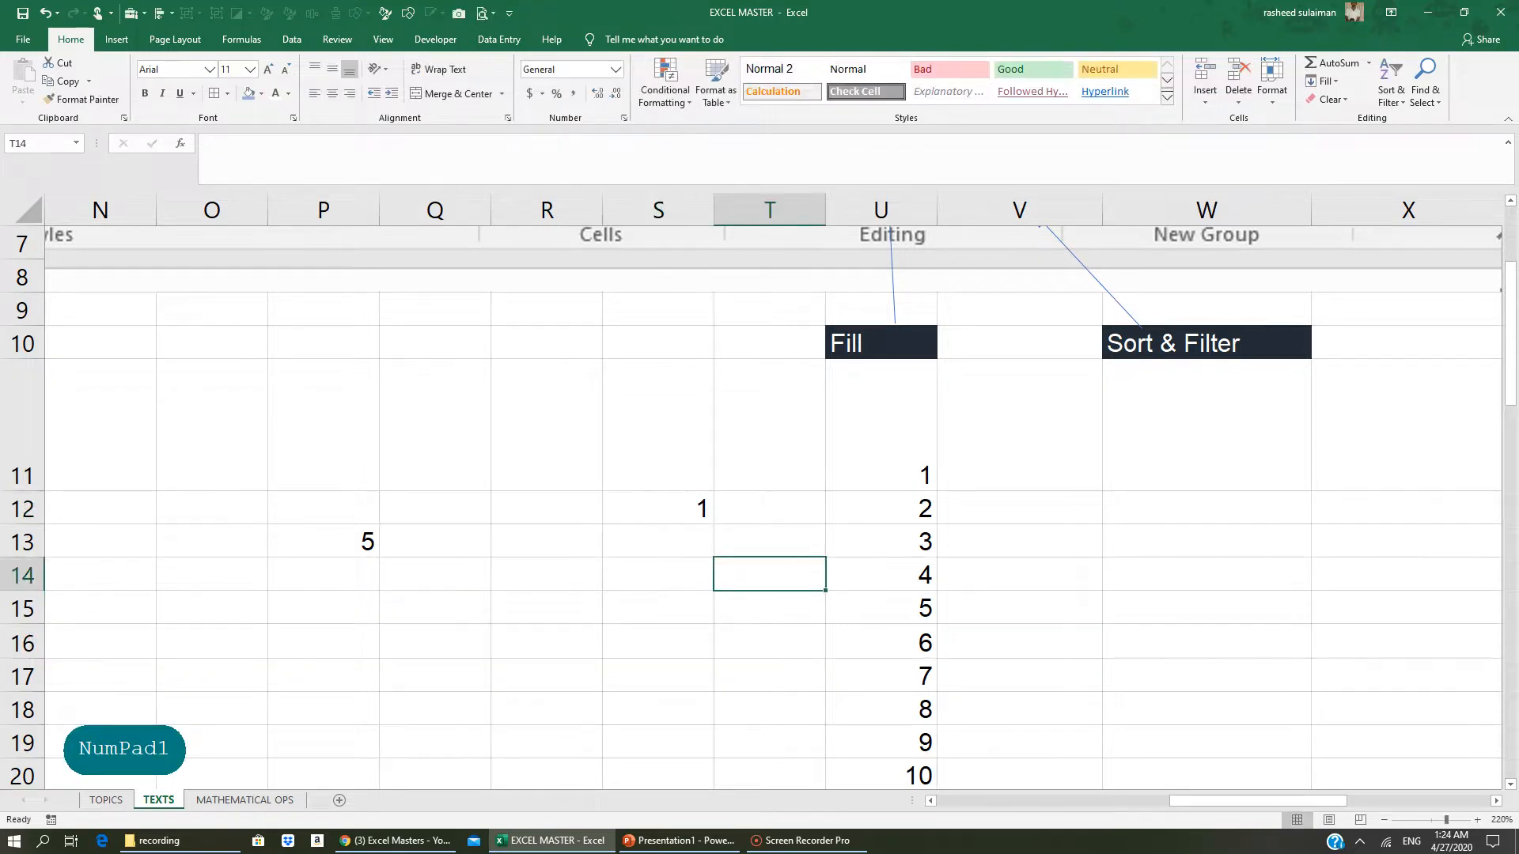
pyautogui.moveTo(685, 509); pyautogui.dragTo(680, 748)
# - Enter A in cell S12 and use Fill Down to copy it through S20
pyautogui.click(682, 511)
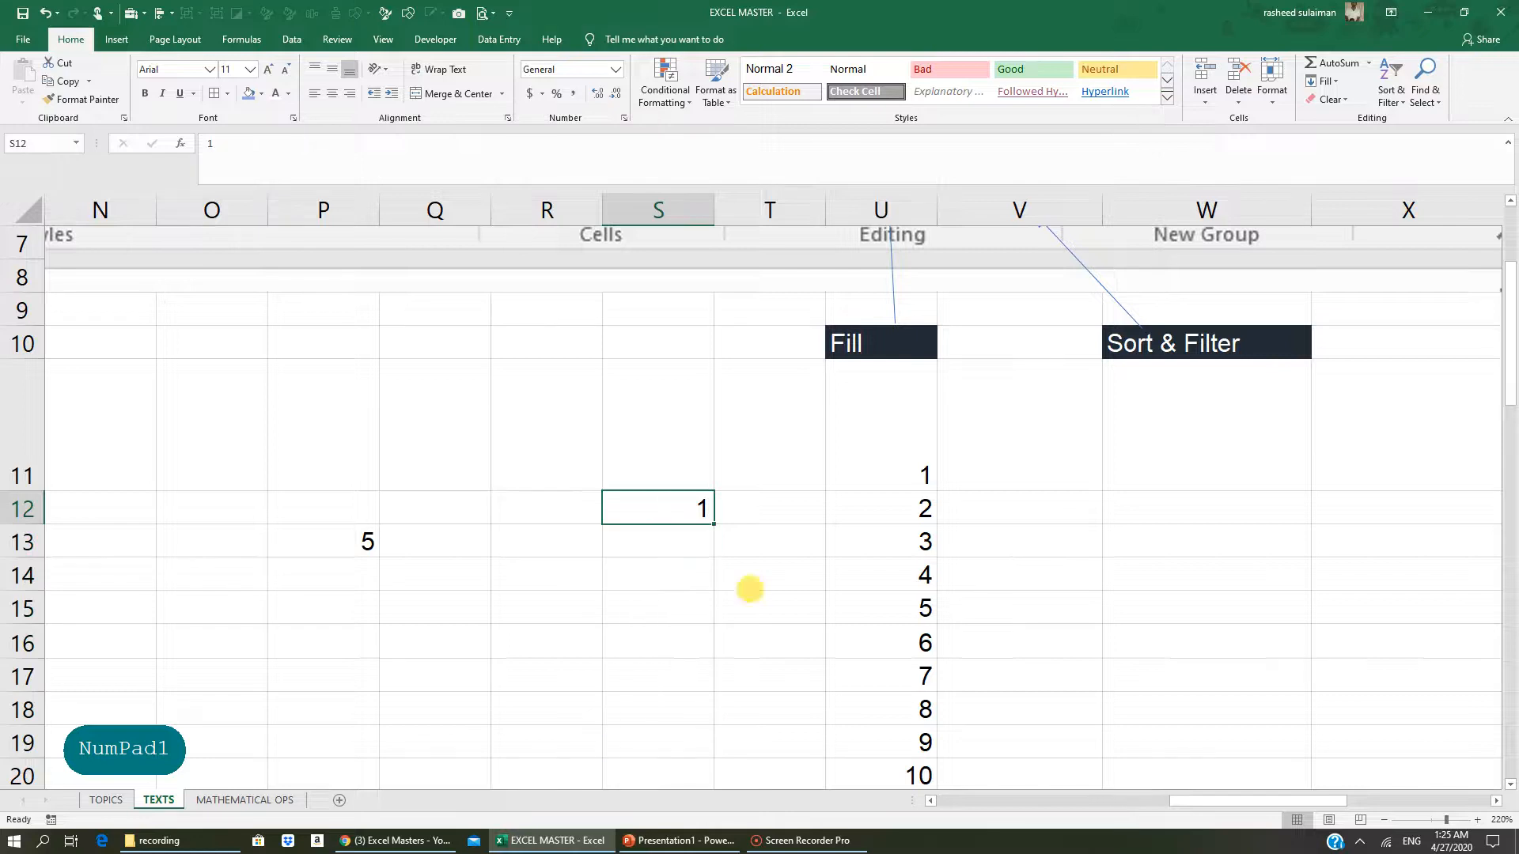
pyautogui.write('A')
pyautogui.click(728, 572)
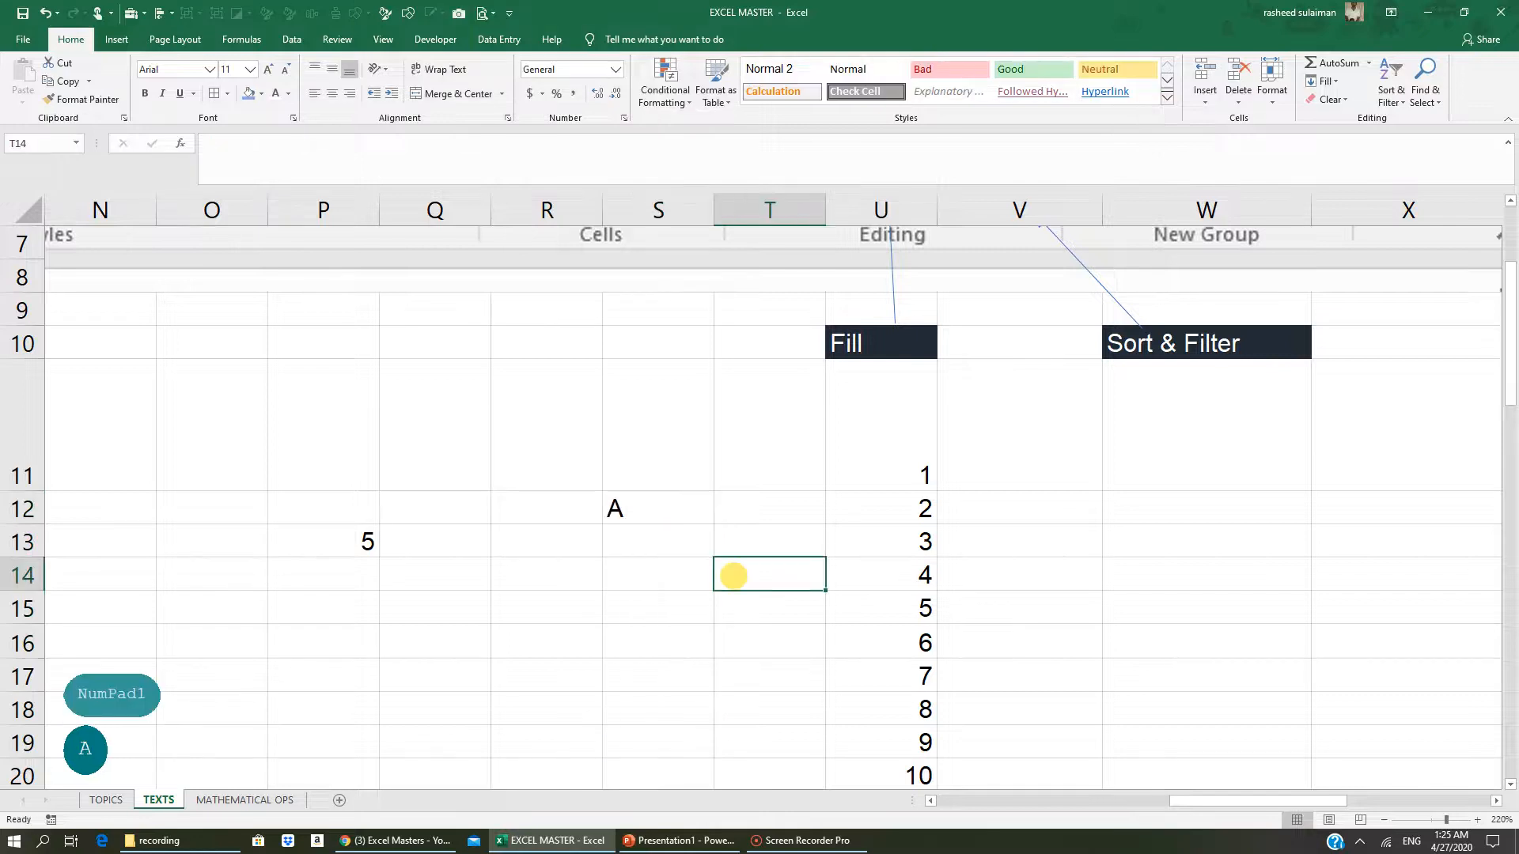
pyautogui.moveTo(637, 508); pyautogui.dragTo(654, 767)
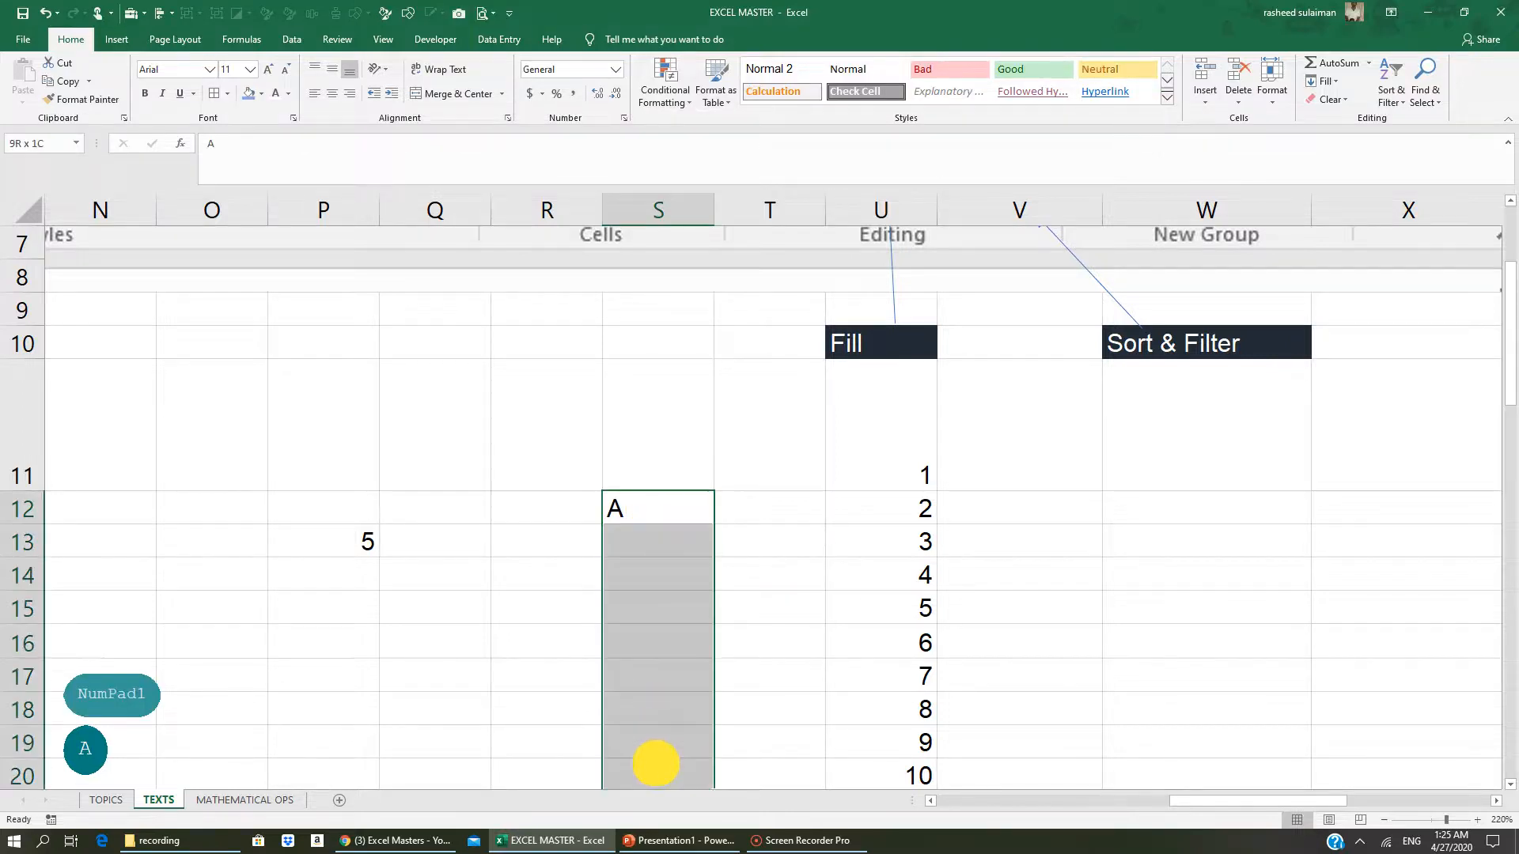
pyautogui.scroll(-1, 783, 691)
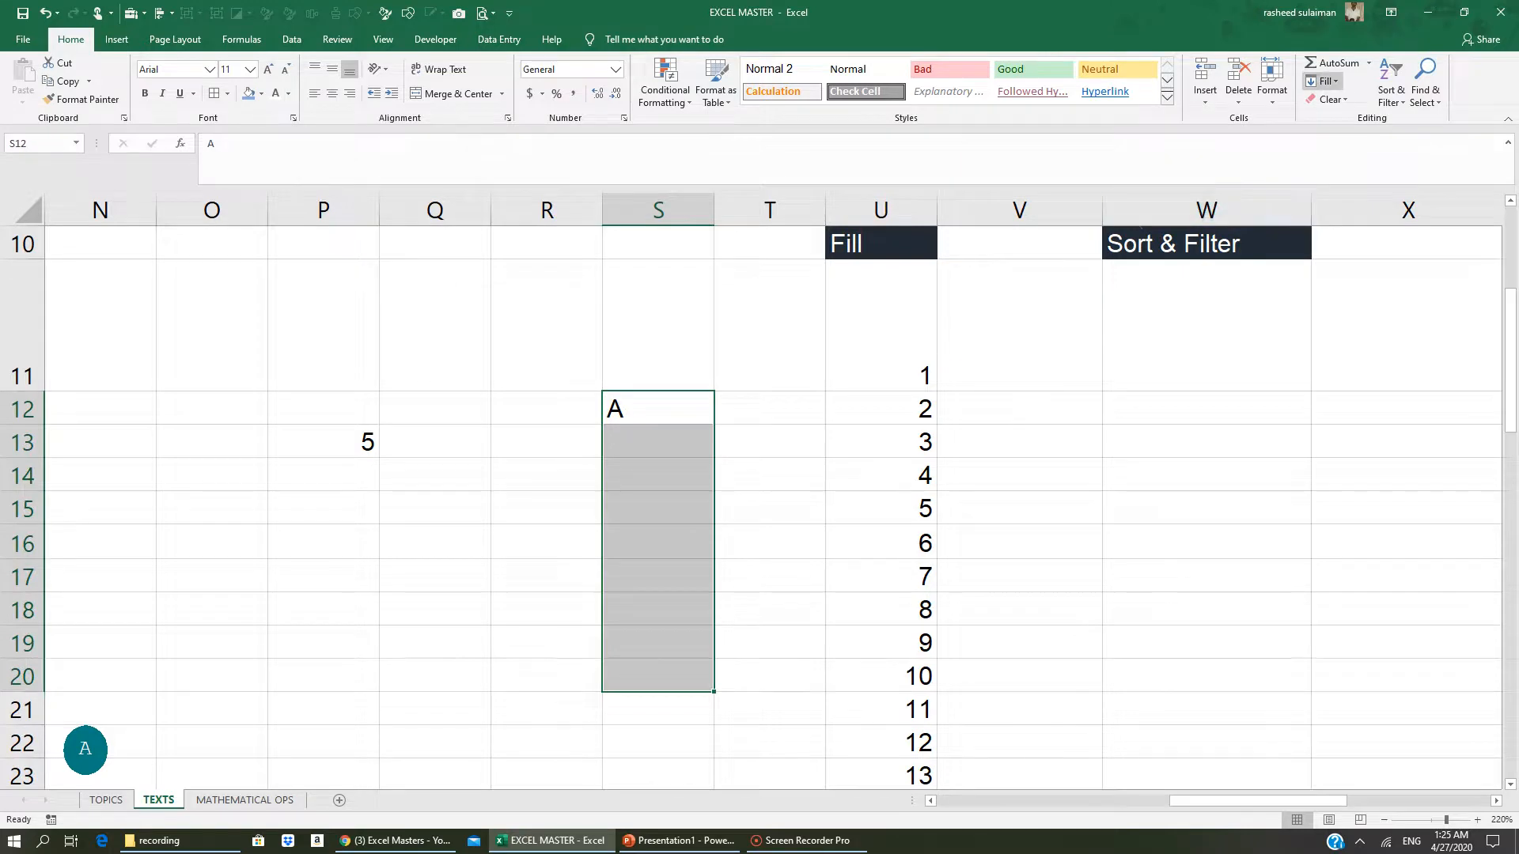
pyautogui.click(1321, 80)
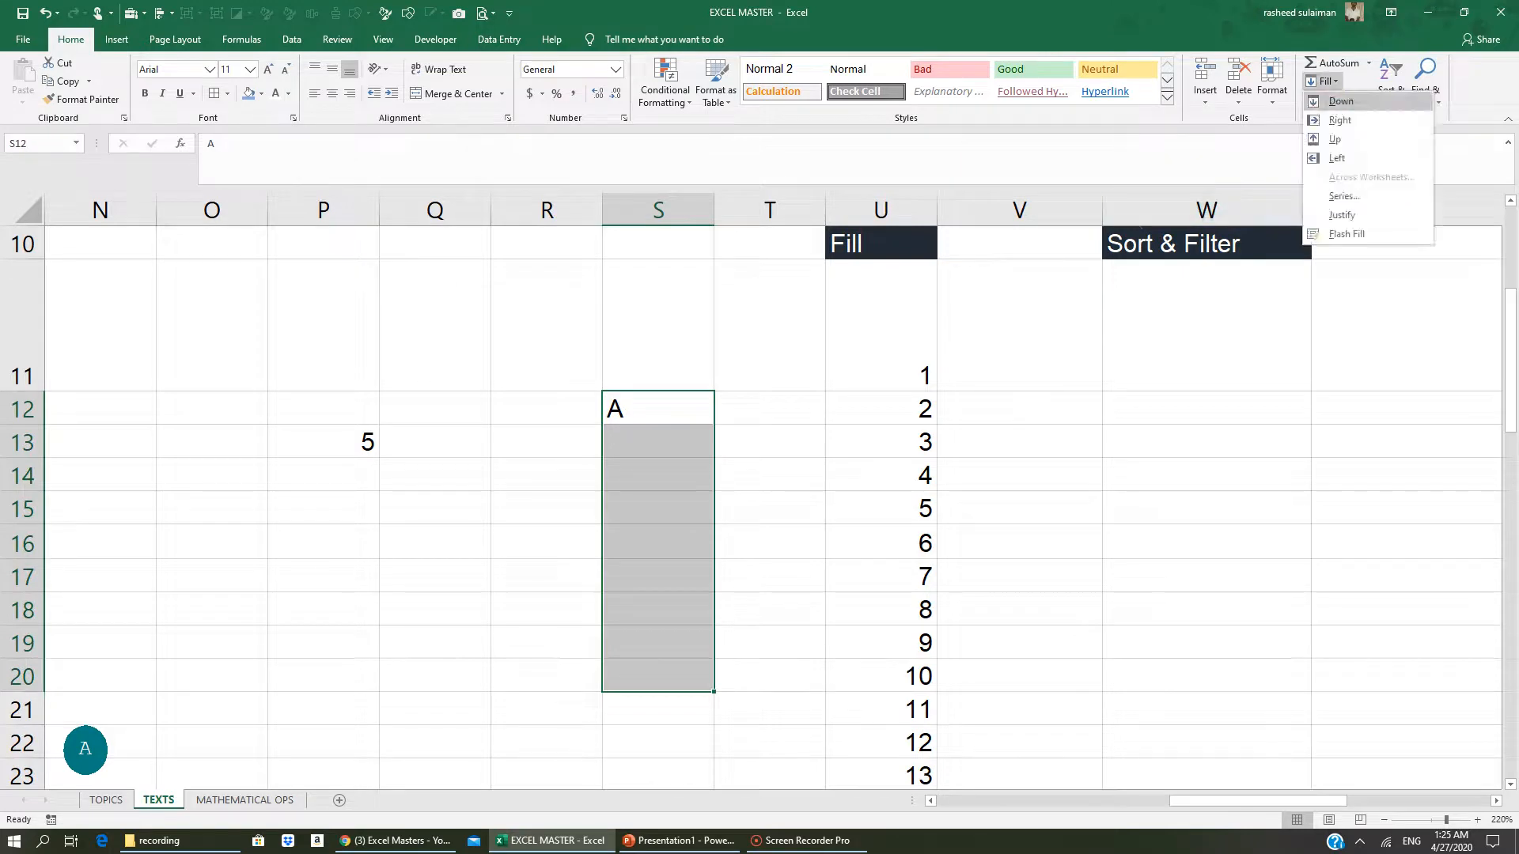
pyautogui.click(1341, 101)
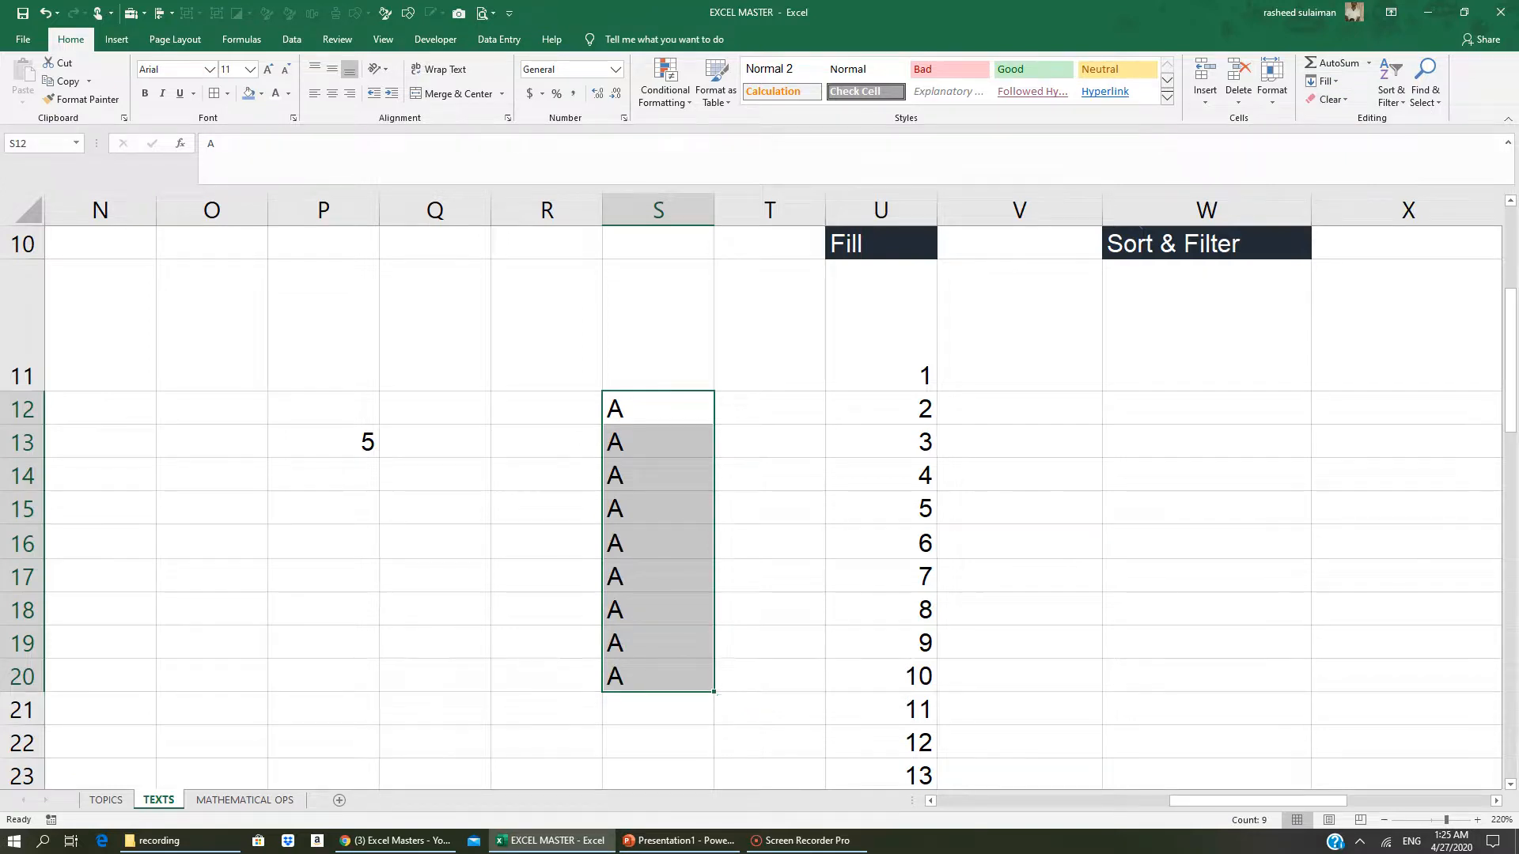
# - Enter A in cell R27 and use Fill Right to copy it across the row through W27
pyautogui.moveTo(654, 407); pyautogui.dragTo(811, 409)
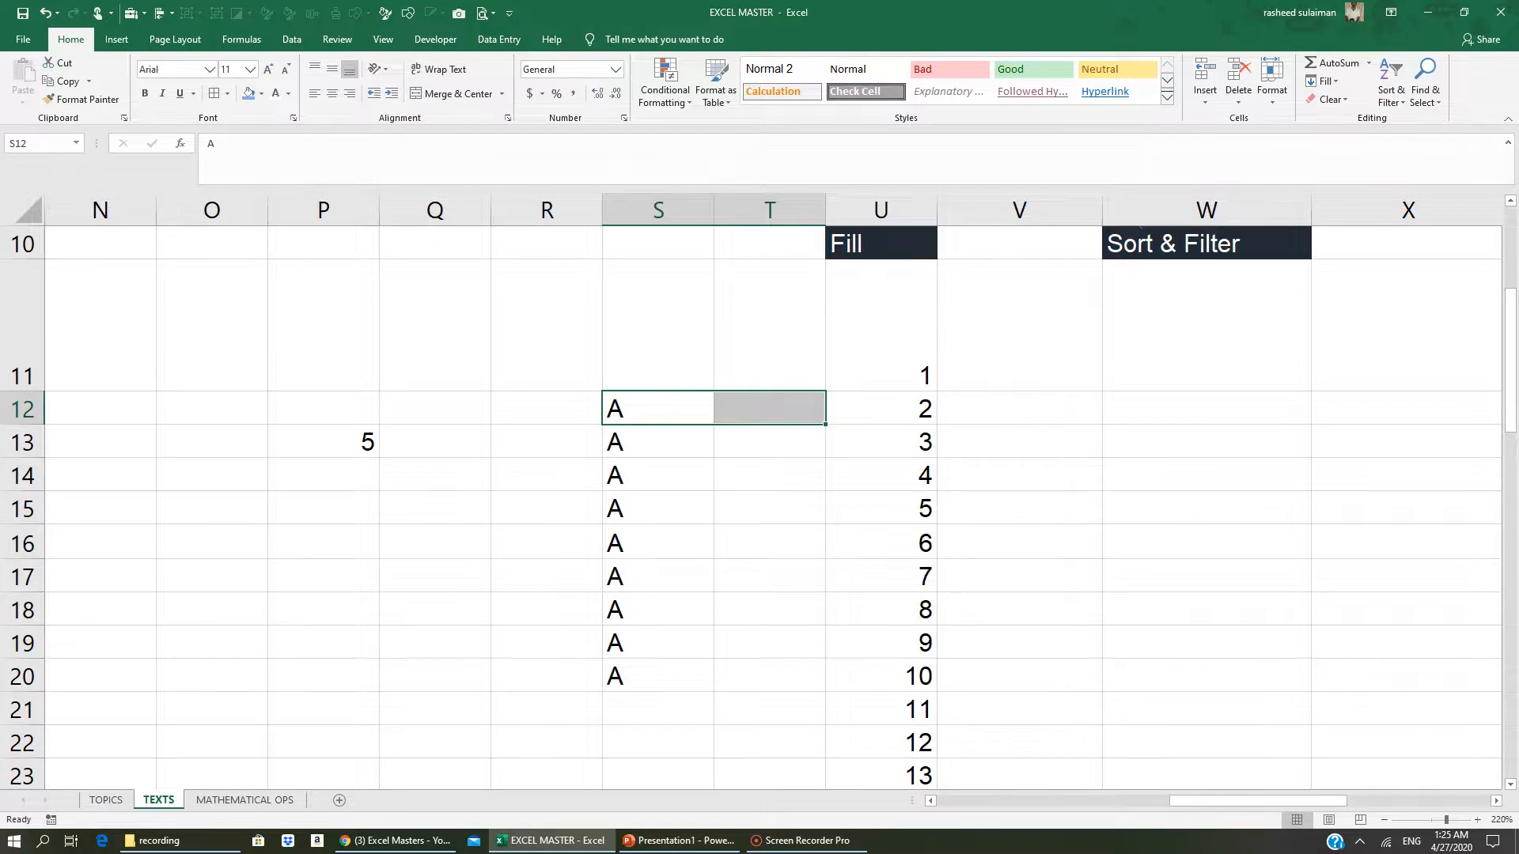
pyautogui.scroll(-2, 760, 507)
pyautogui.click(551, 613)
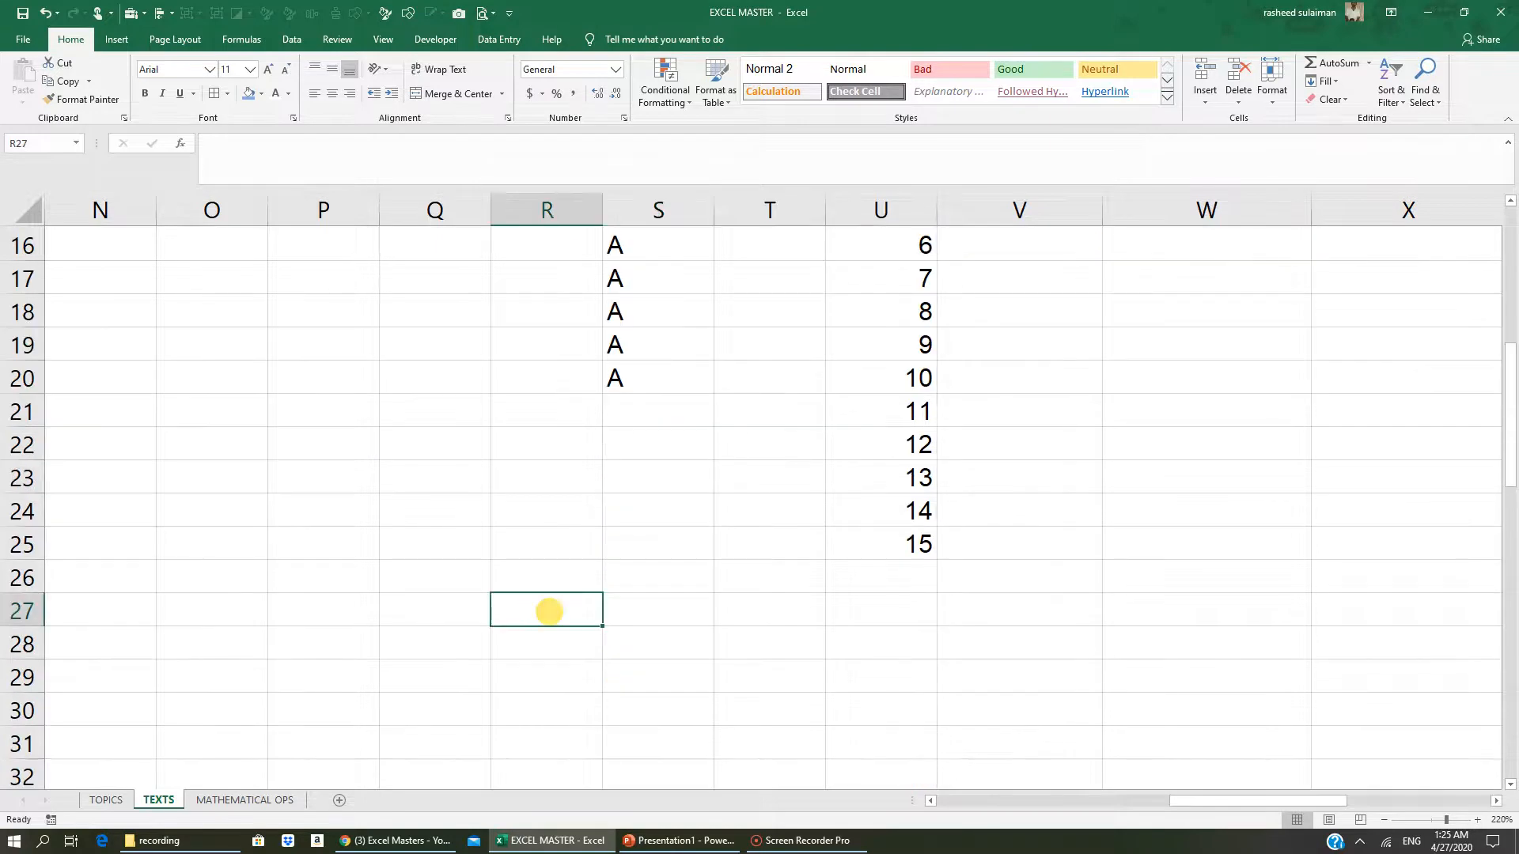
pyautogui.write('A')
pyautogui.click(658, 710)
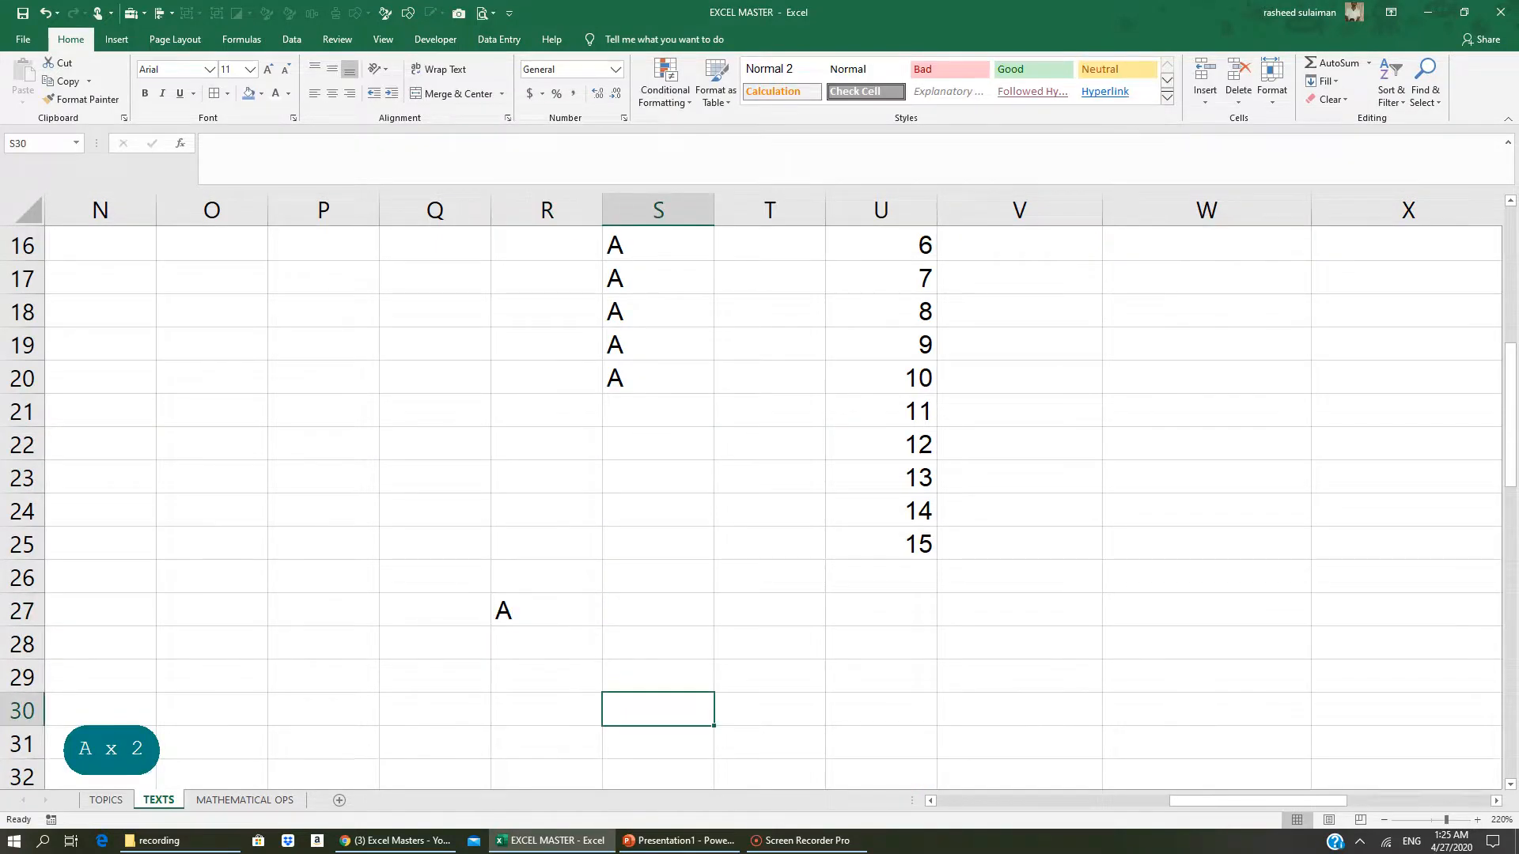
pyautogui.moveTo(546, 611); pyautogui.dragTo(1265, 614)
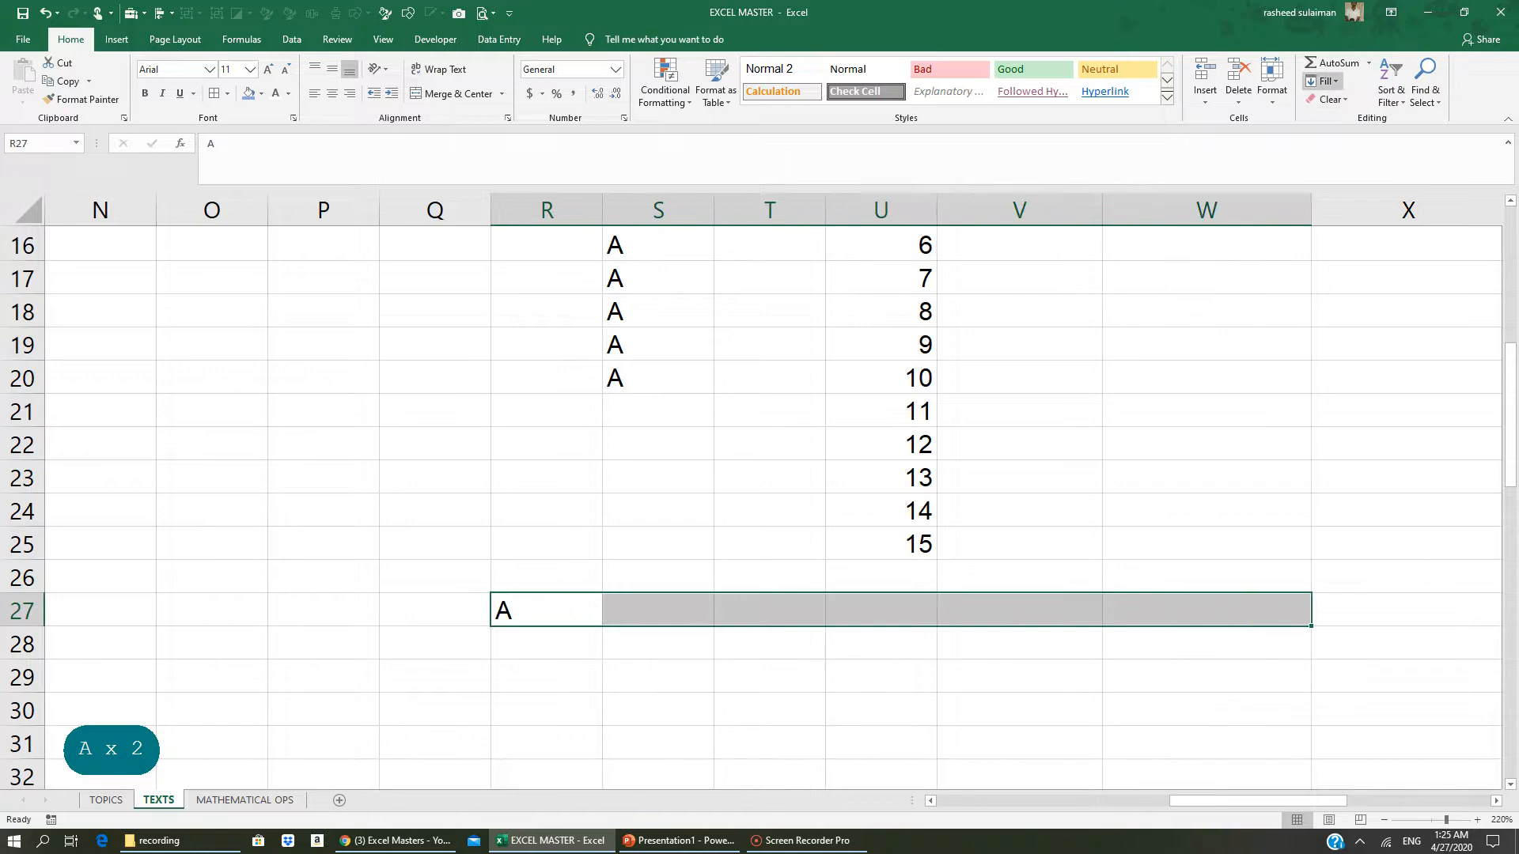
pyautogui.click(1322, 81)
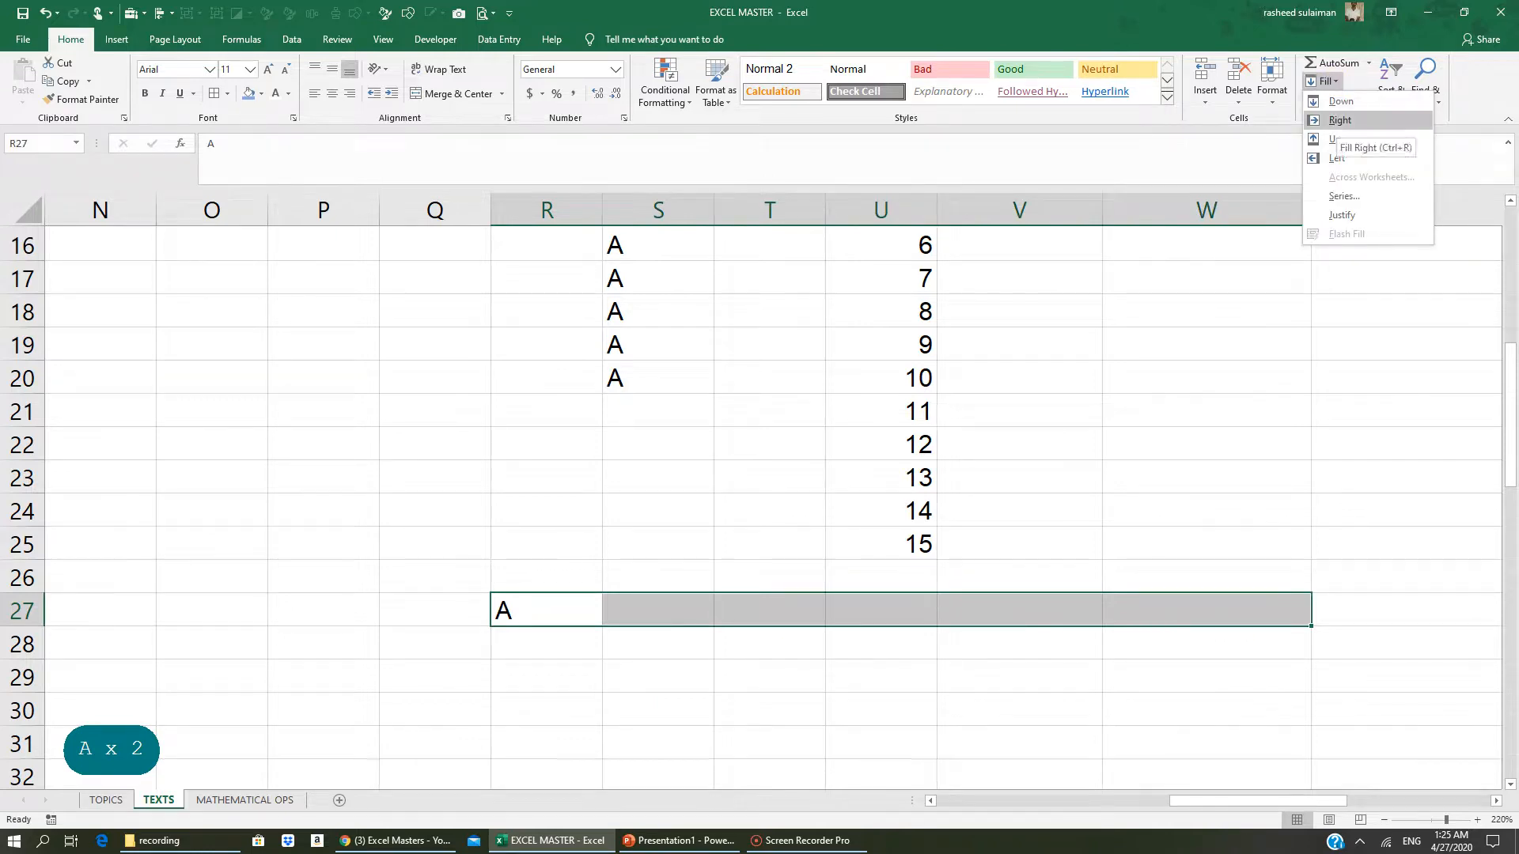
pyautogui.click(1340, 121)
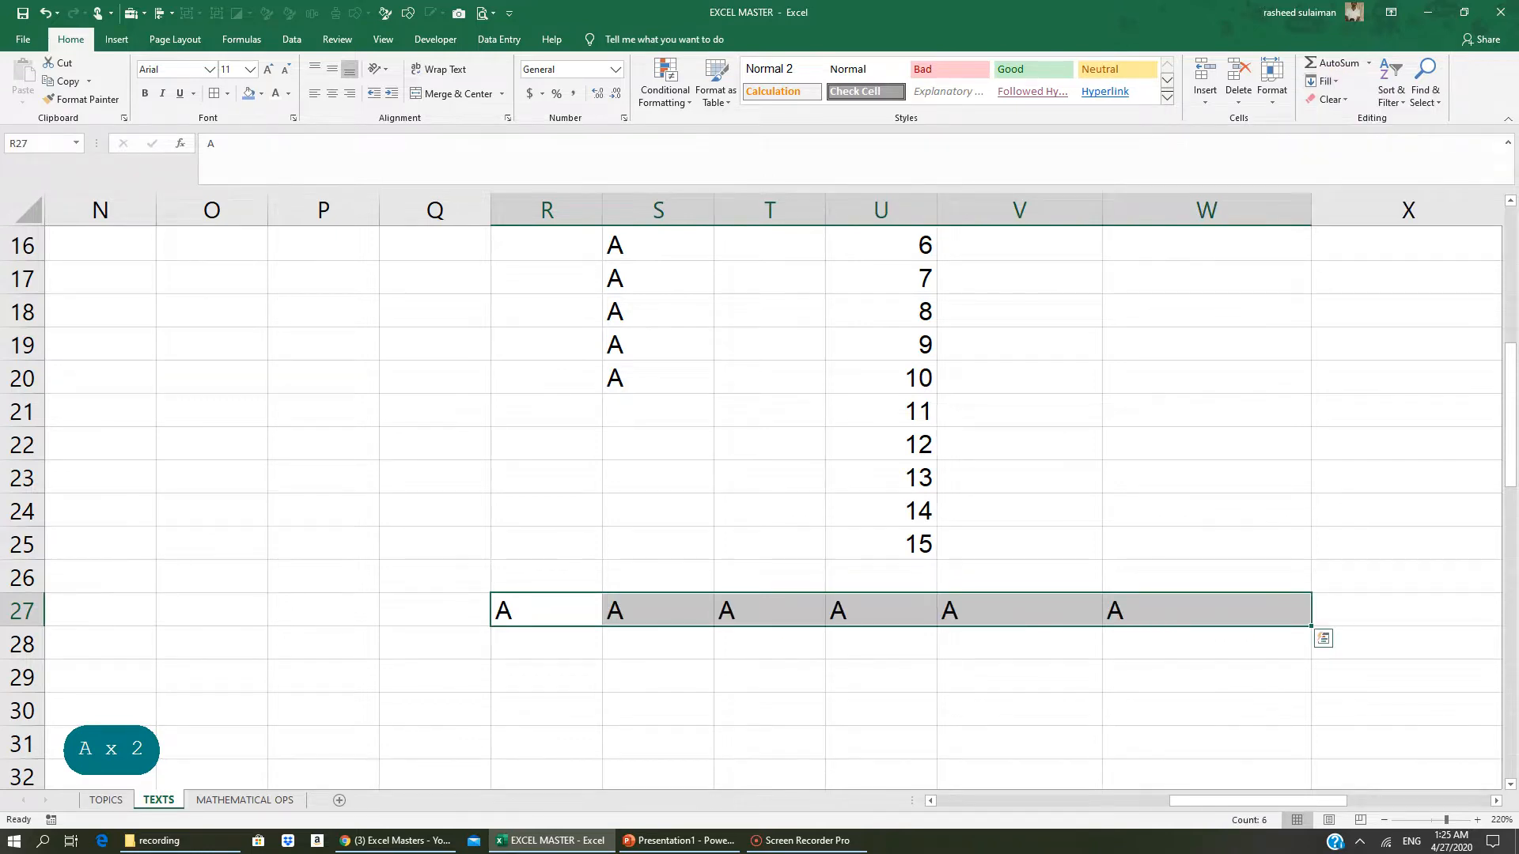
# - Replace the A in cell S12 with the number 1
pyautogui.scroll(3, 760, 506)
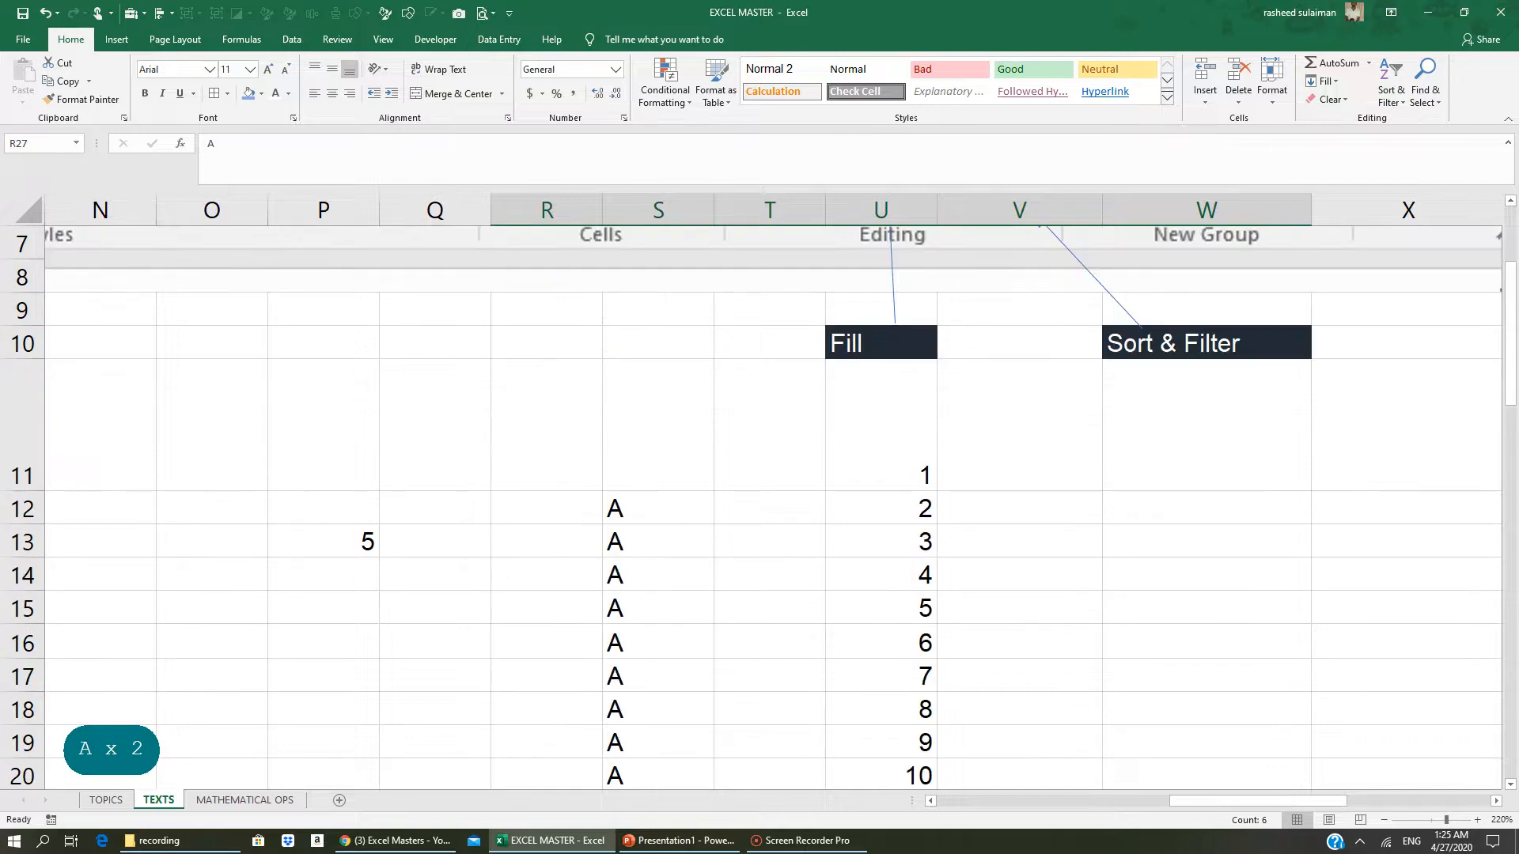
pyautogui.click(658, 508)
pyautogui.write('1')
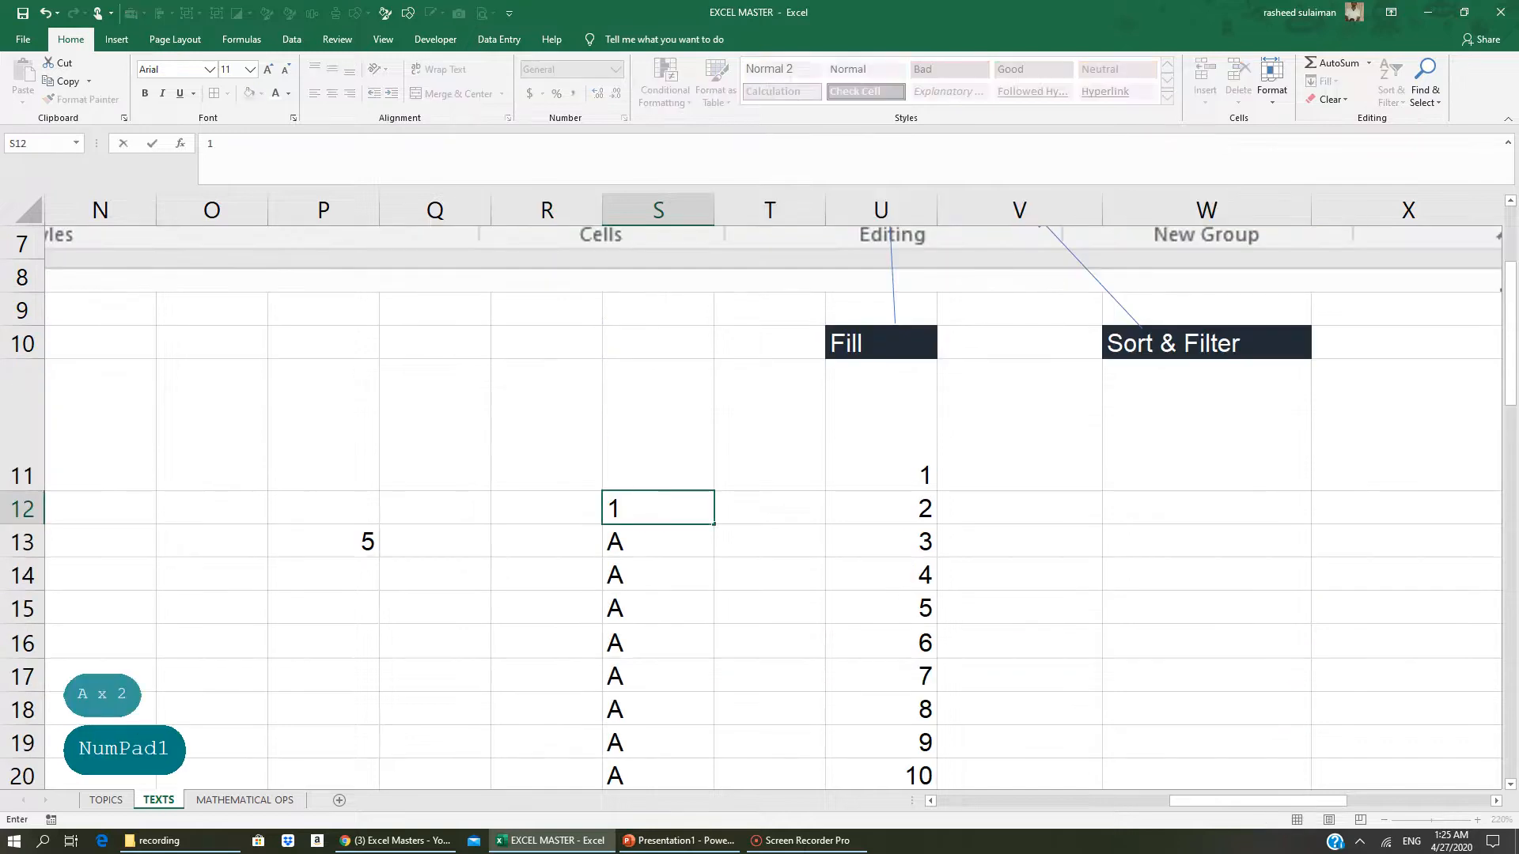
pyautogui.click(761, 639)
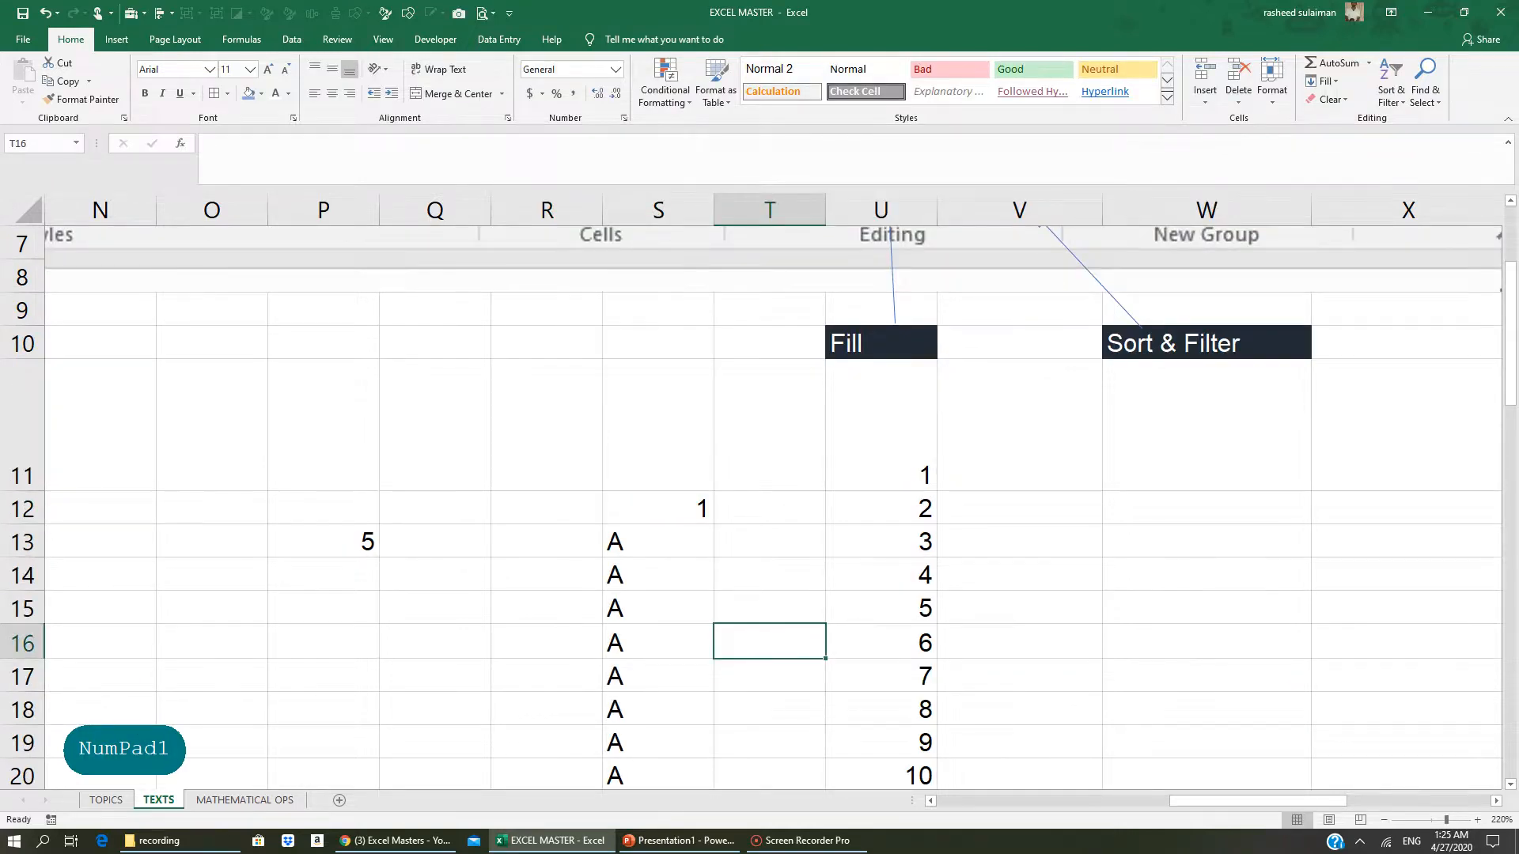
pyautogui.scroll(-2, 759, 507)
pyautogui.scroll(1, 759, 506)
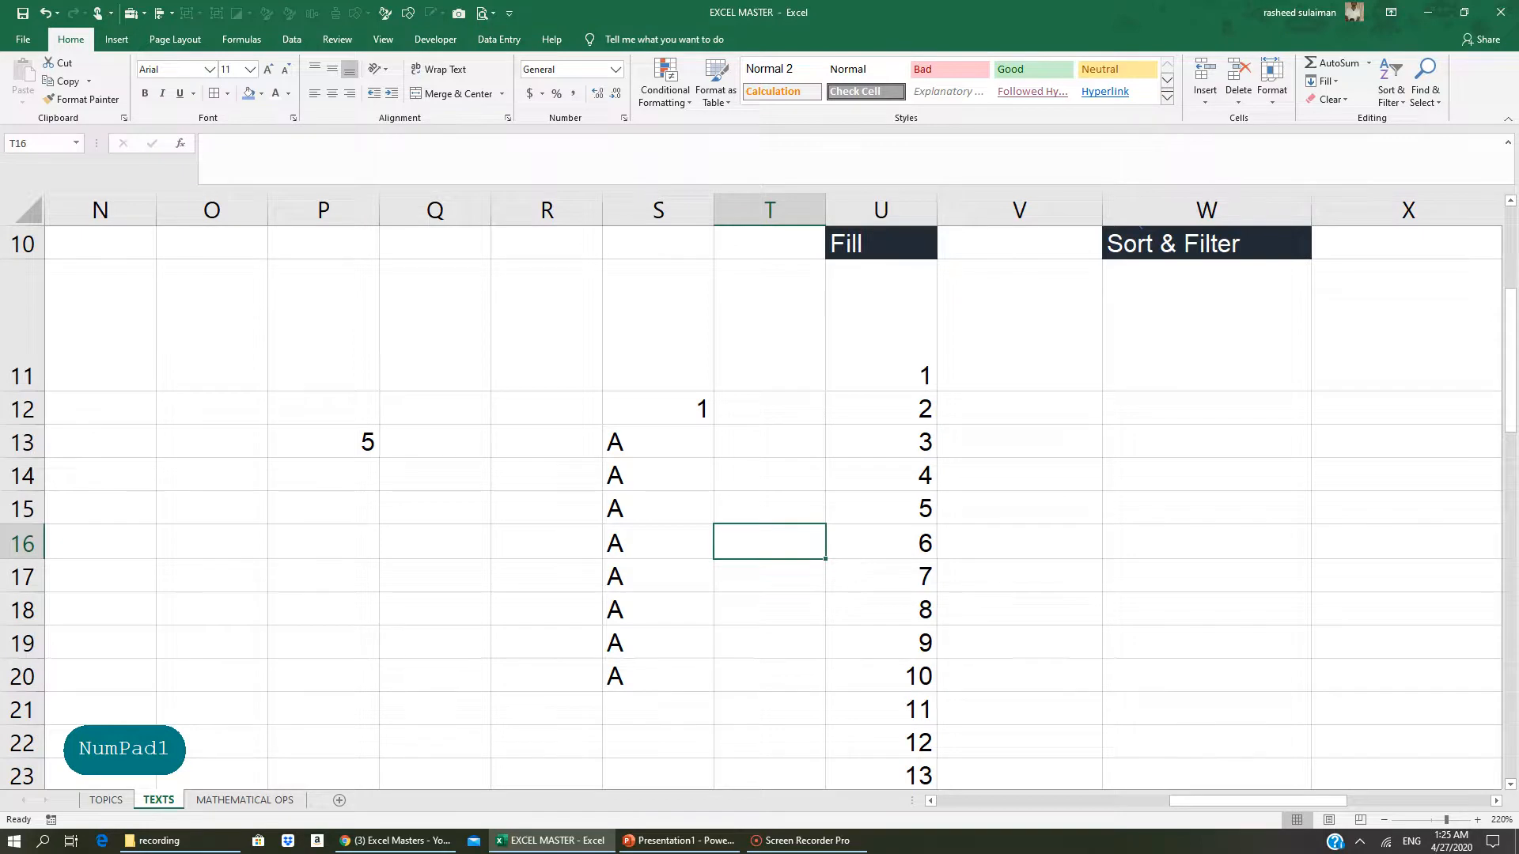
# - Fill a linear series down from S12, set in columns with a stop value of 10
pyautogui.click(688, 406)
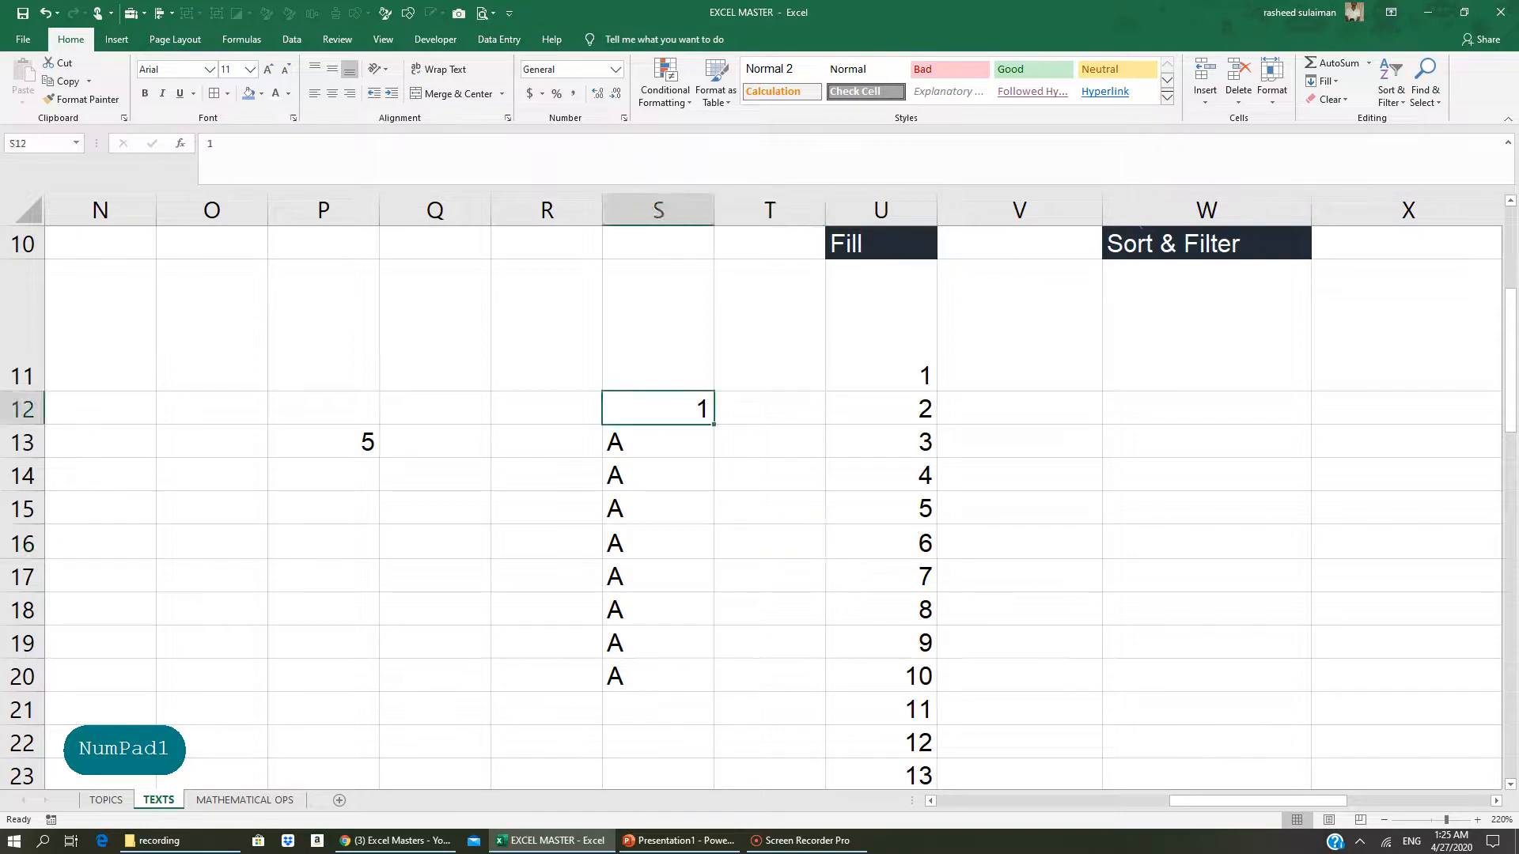
pyautogui.click(1322, 80)
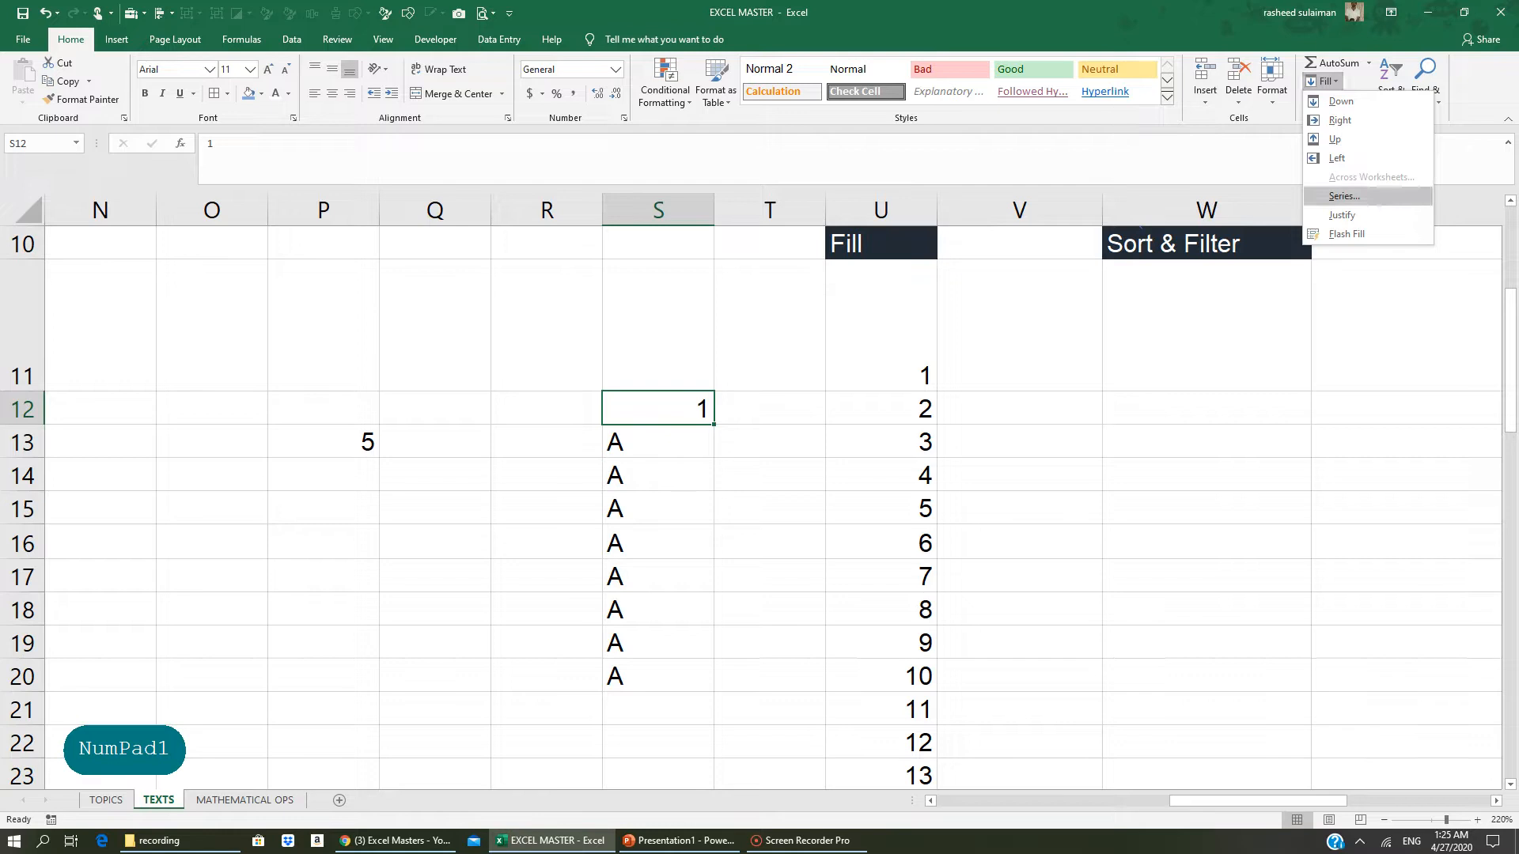
pyautogui.click(1345, 195)
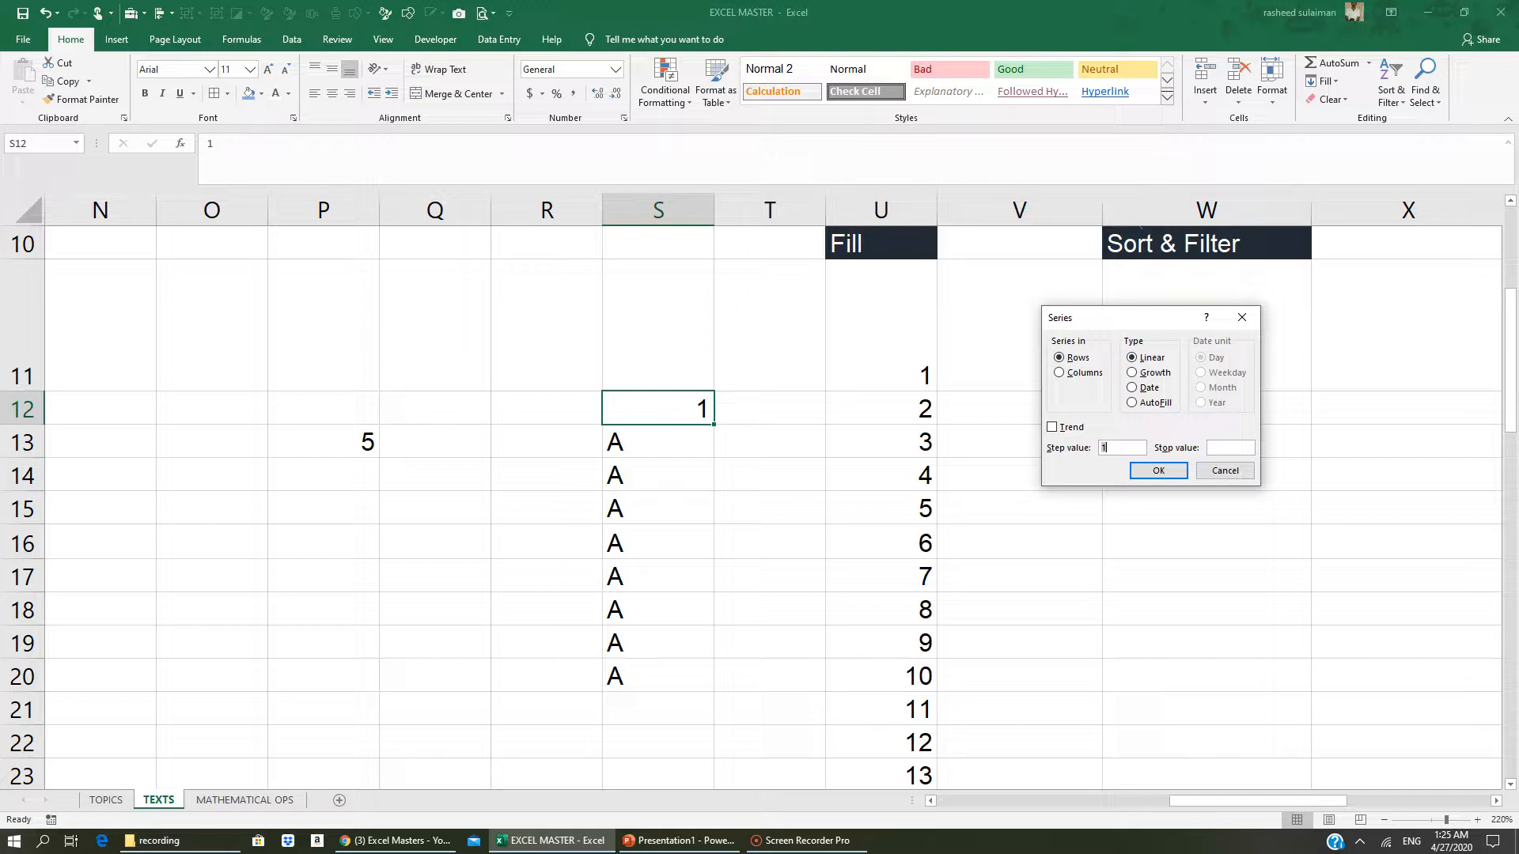
pyautogui.click(1058, 372)
pyautogui.click(1225, 447)
pyautogui.write('10')
pyautogui.click(1158, 470)
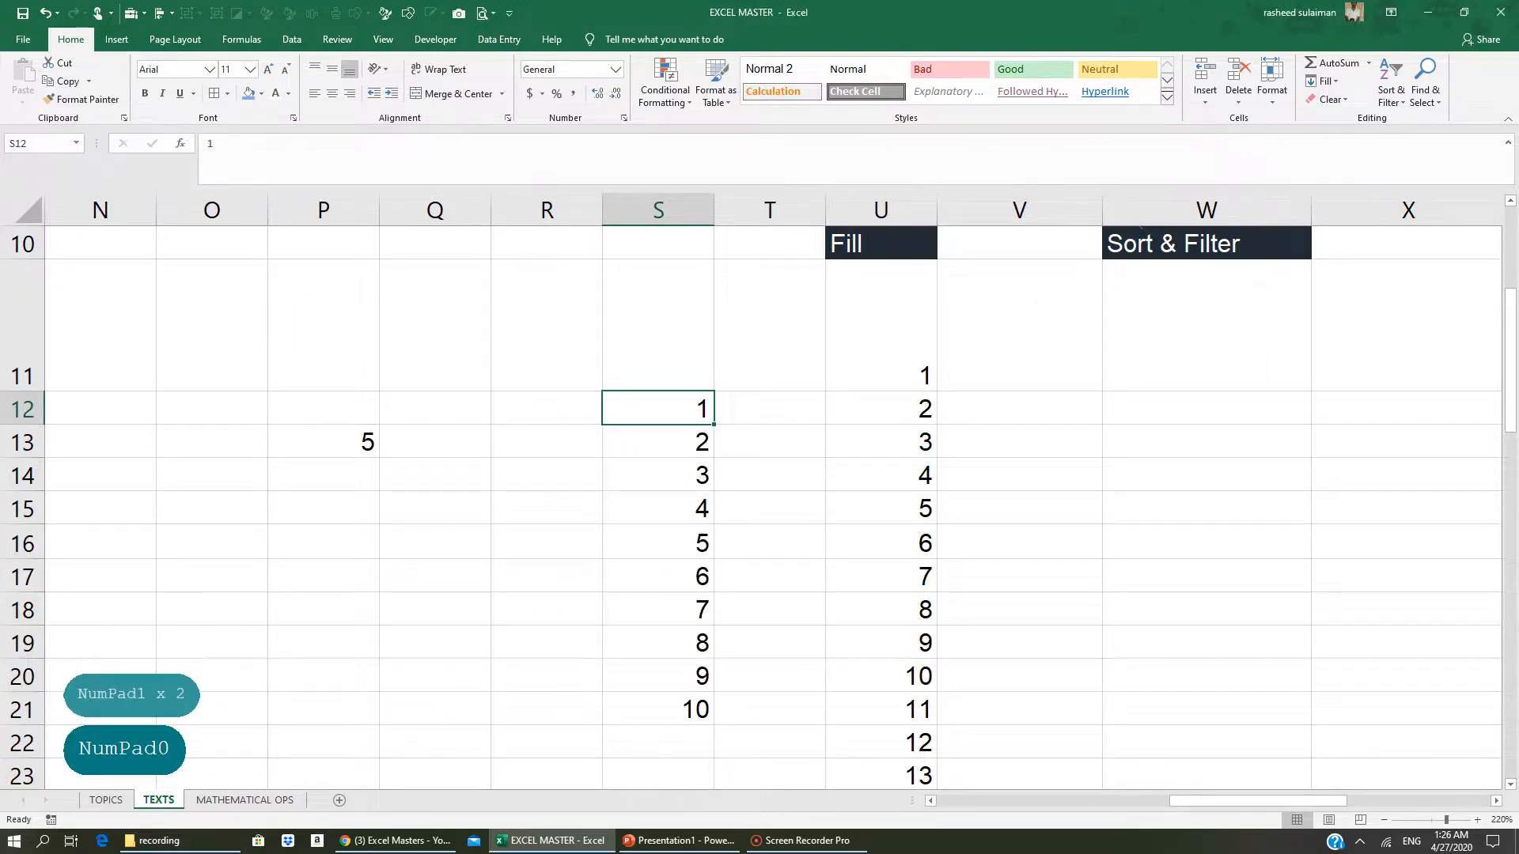
# - Replace the A in cell R27 with the number 1
pyautogui.scroll(-2, 760, 491)
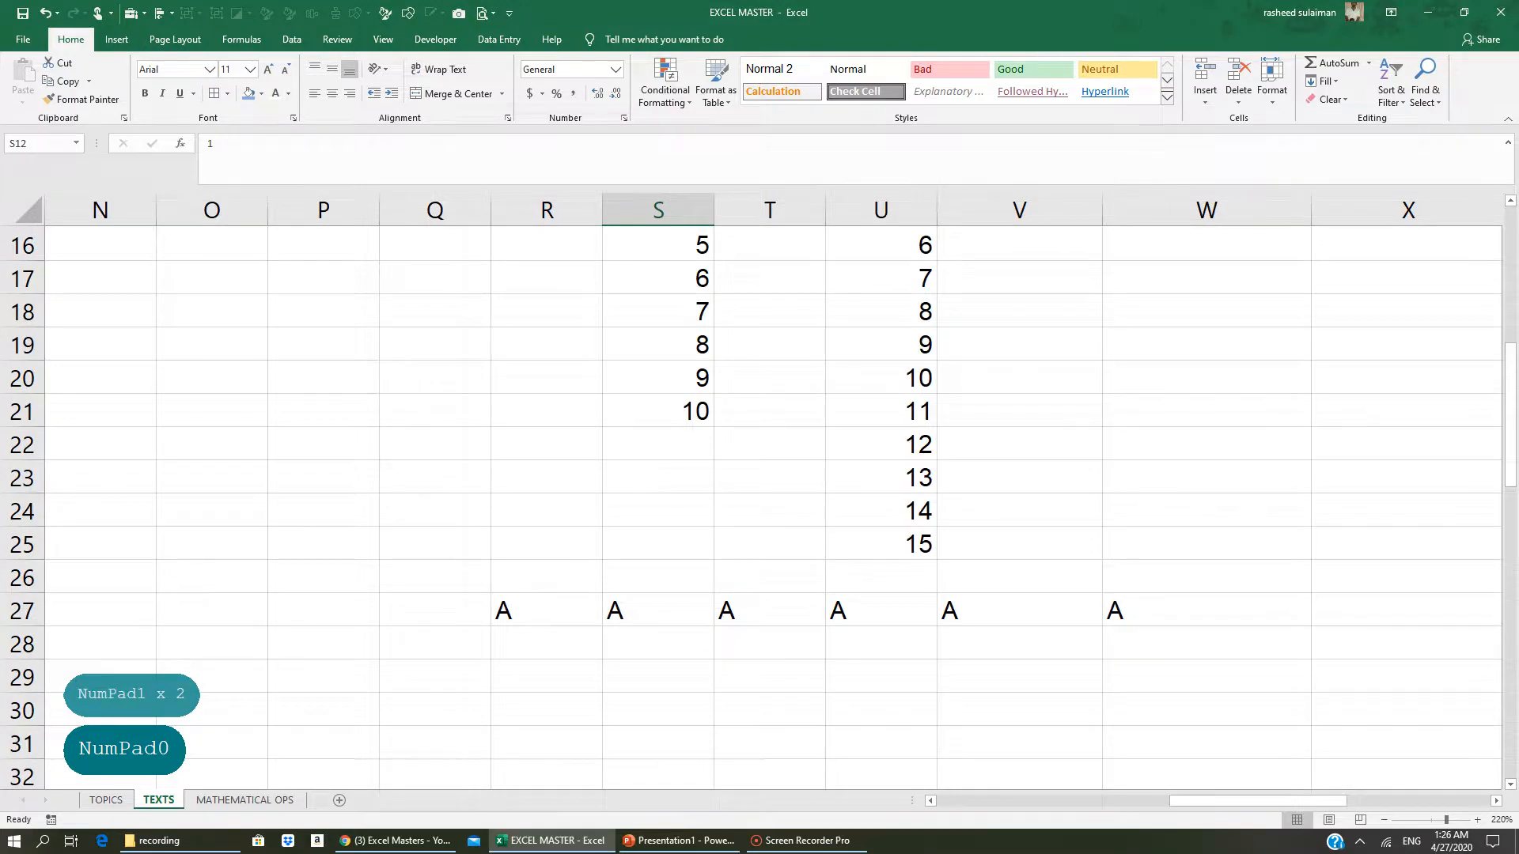
pyautogui.click(499, 610)
pyautogui.write('1')
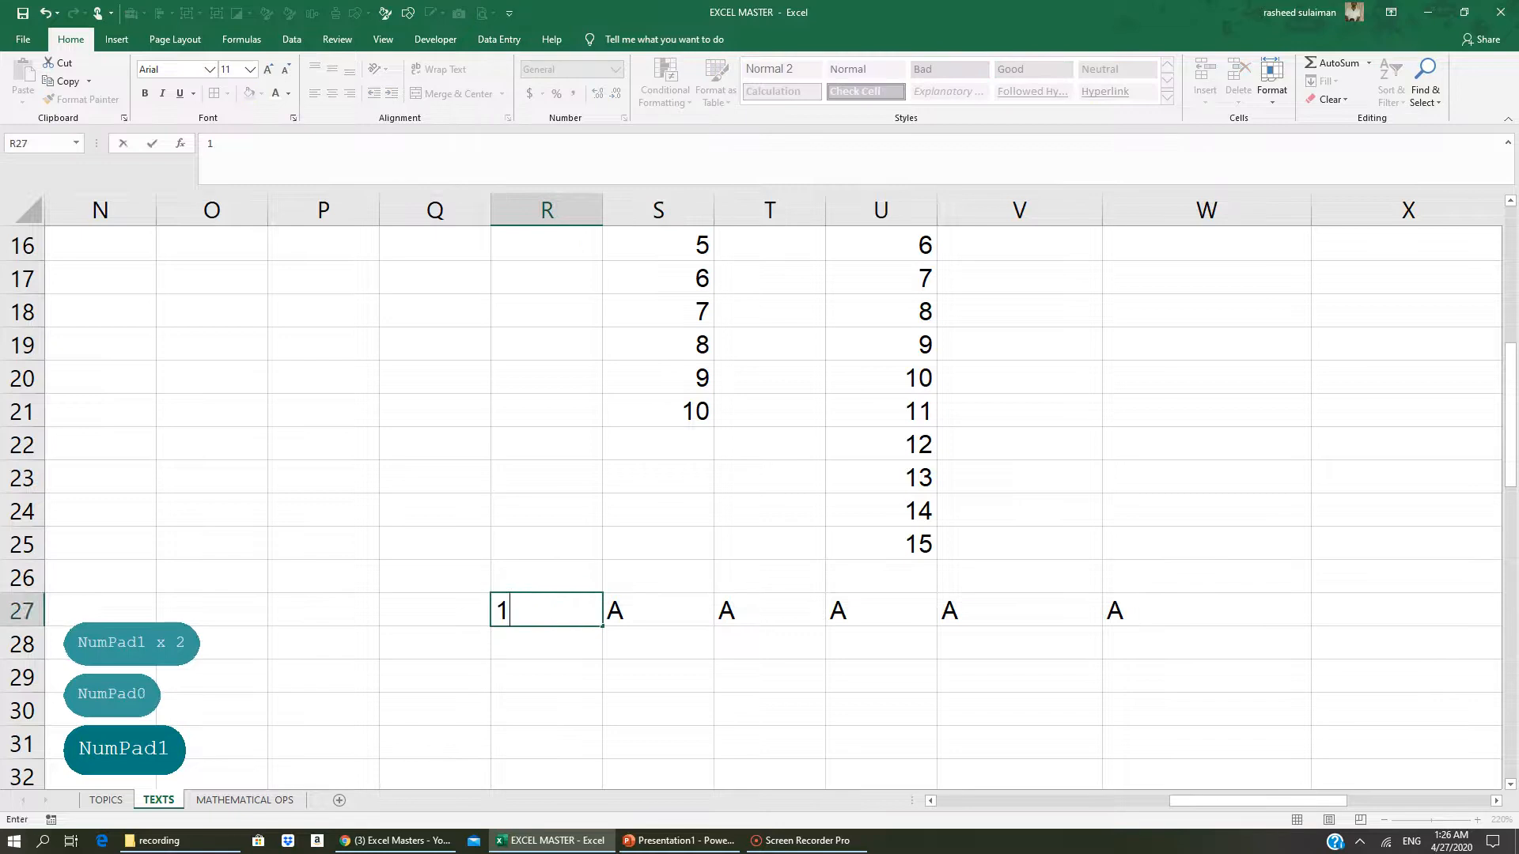
pyautogui.click(553, 669)
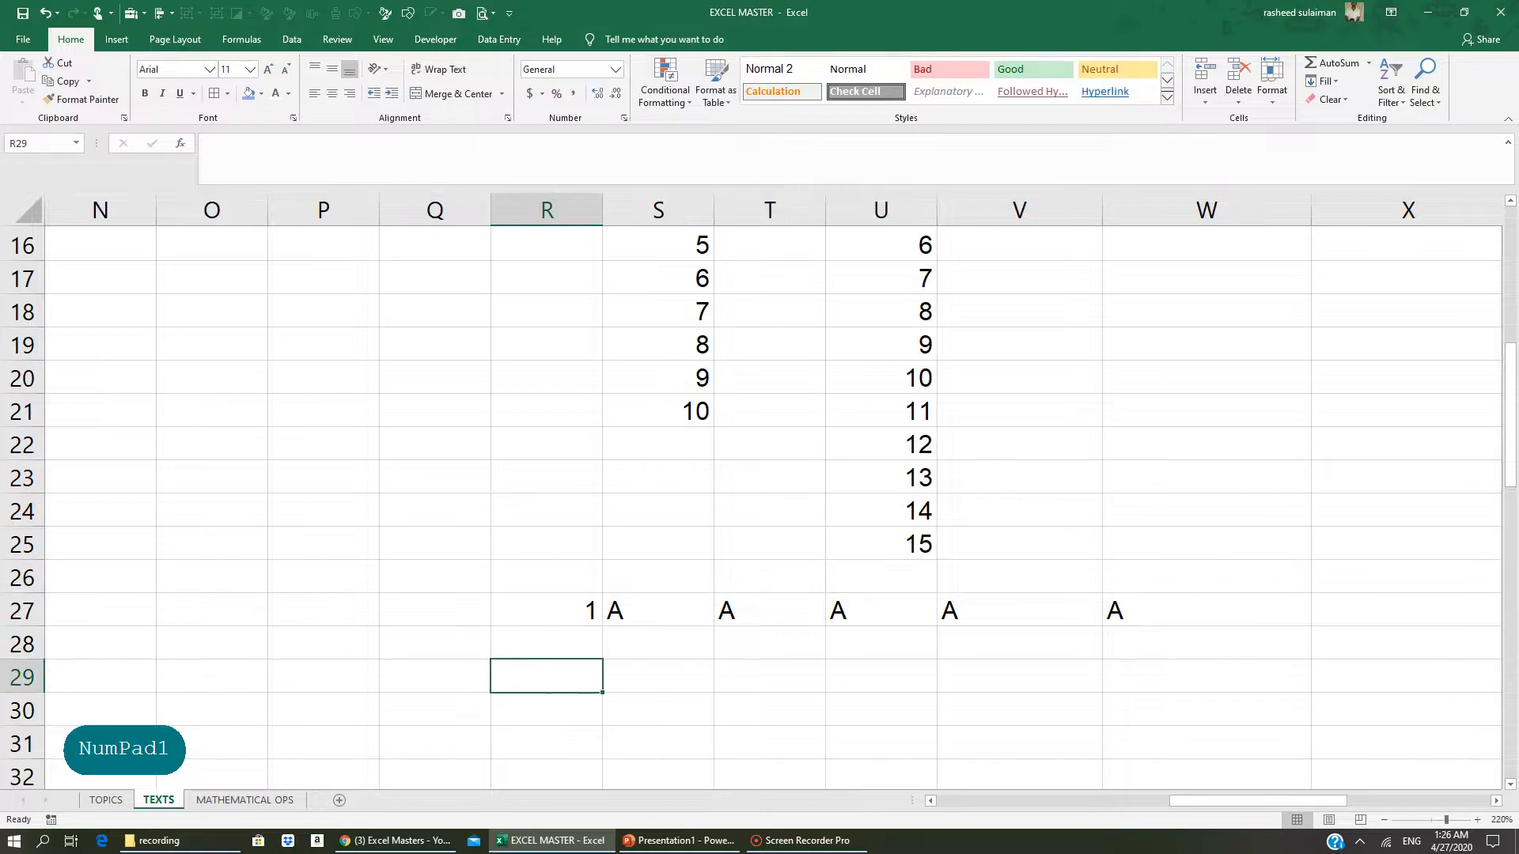
# - Fill a linear series across row 27 from R27, set in rows with a stop value of 8
pyautogui.click(583, 610)
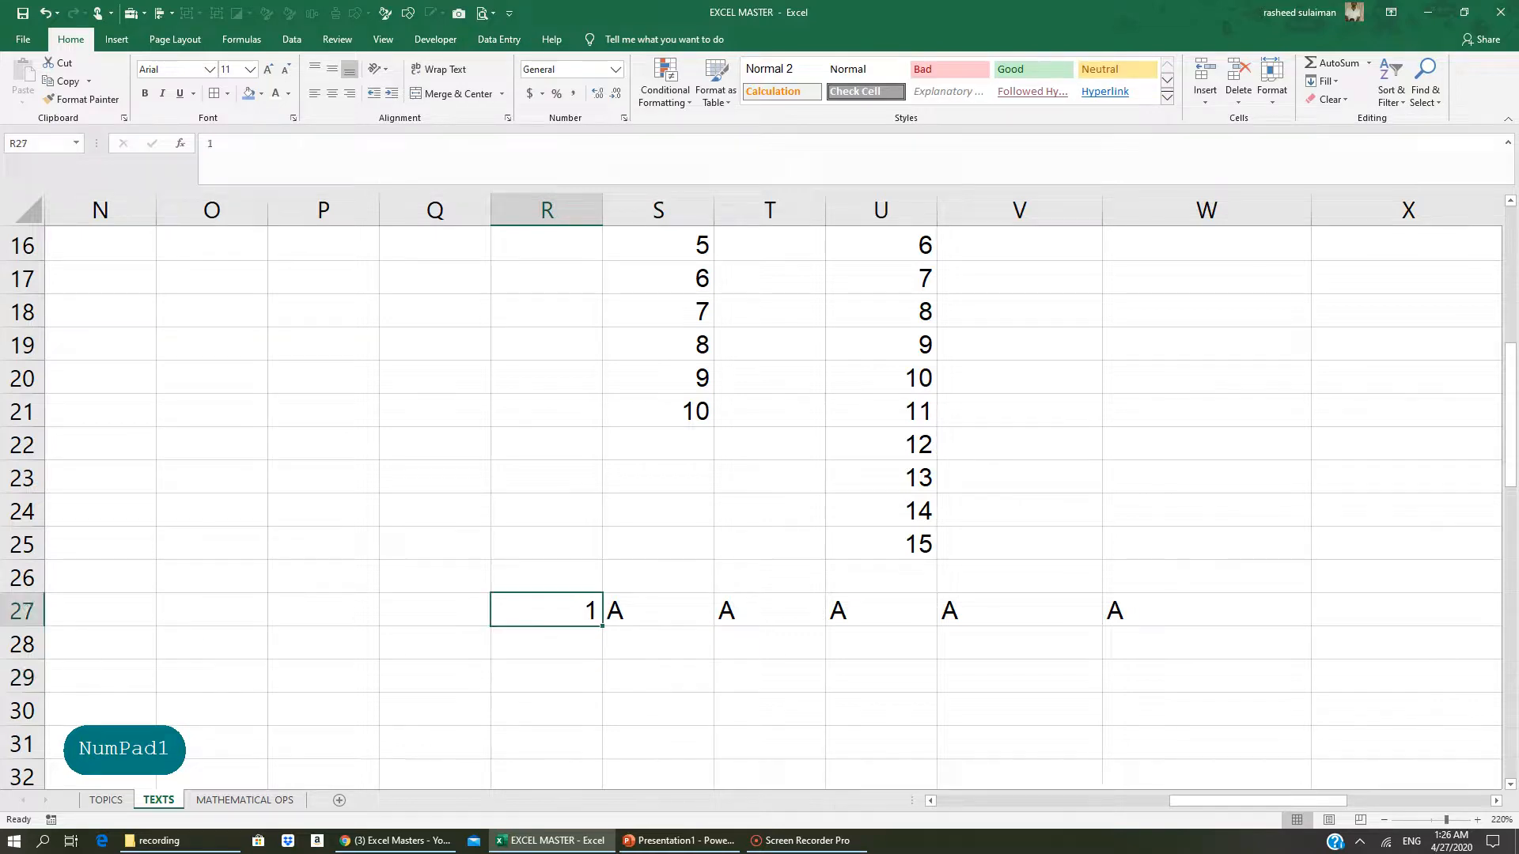
pyautogui.click(1322, 81)
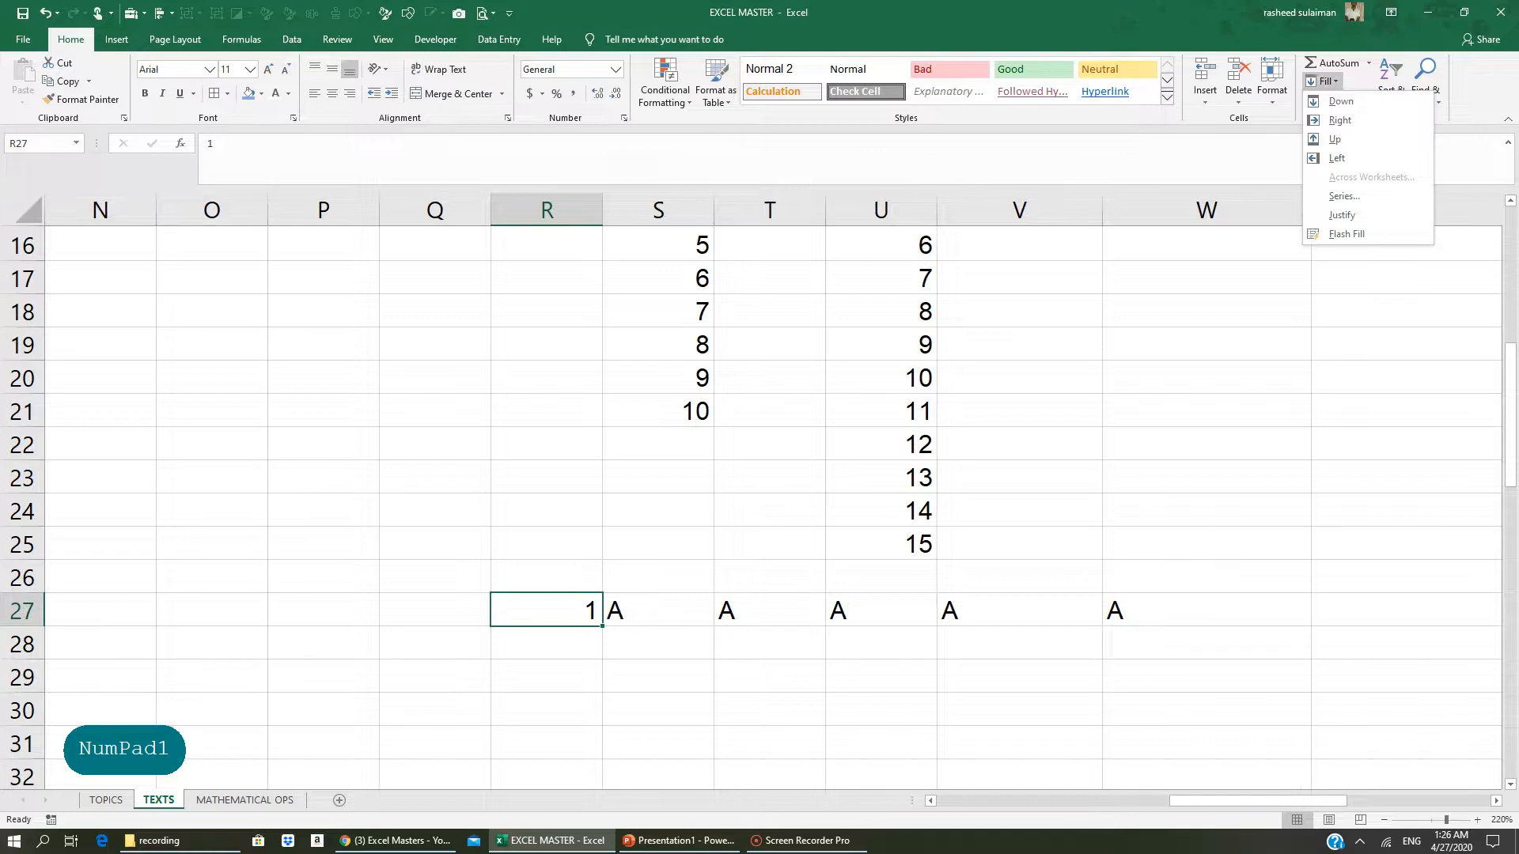
pyautogui.click(1344, 195)
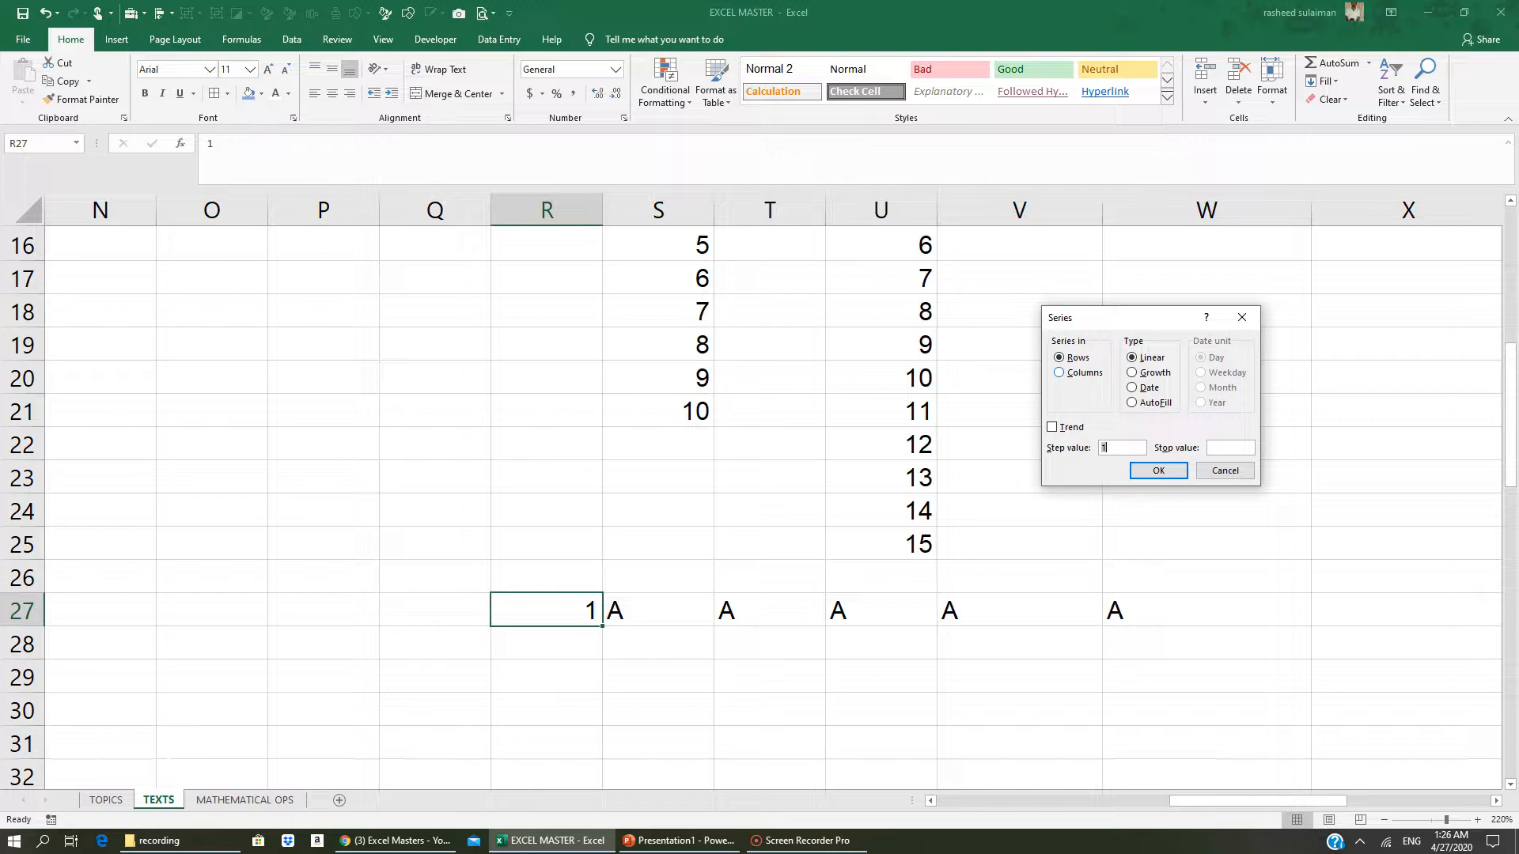
pyautogui.click(1215, 446)
pyautogui.write('10')
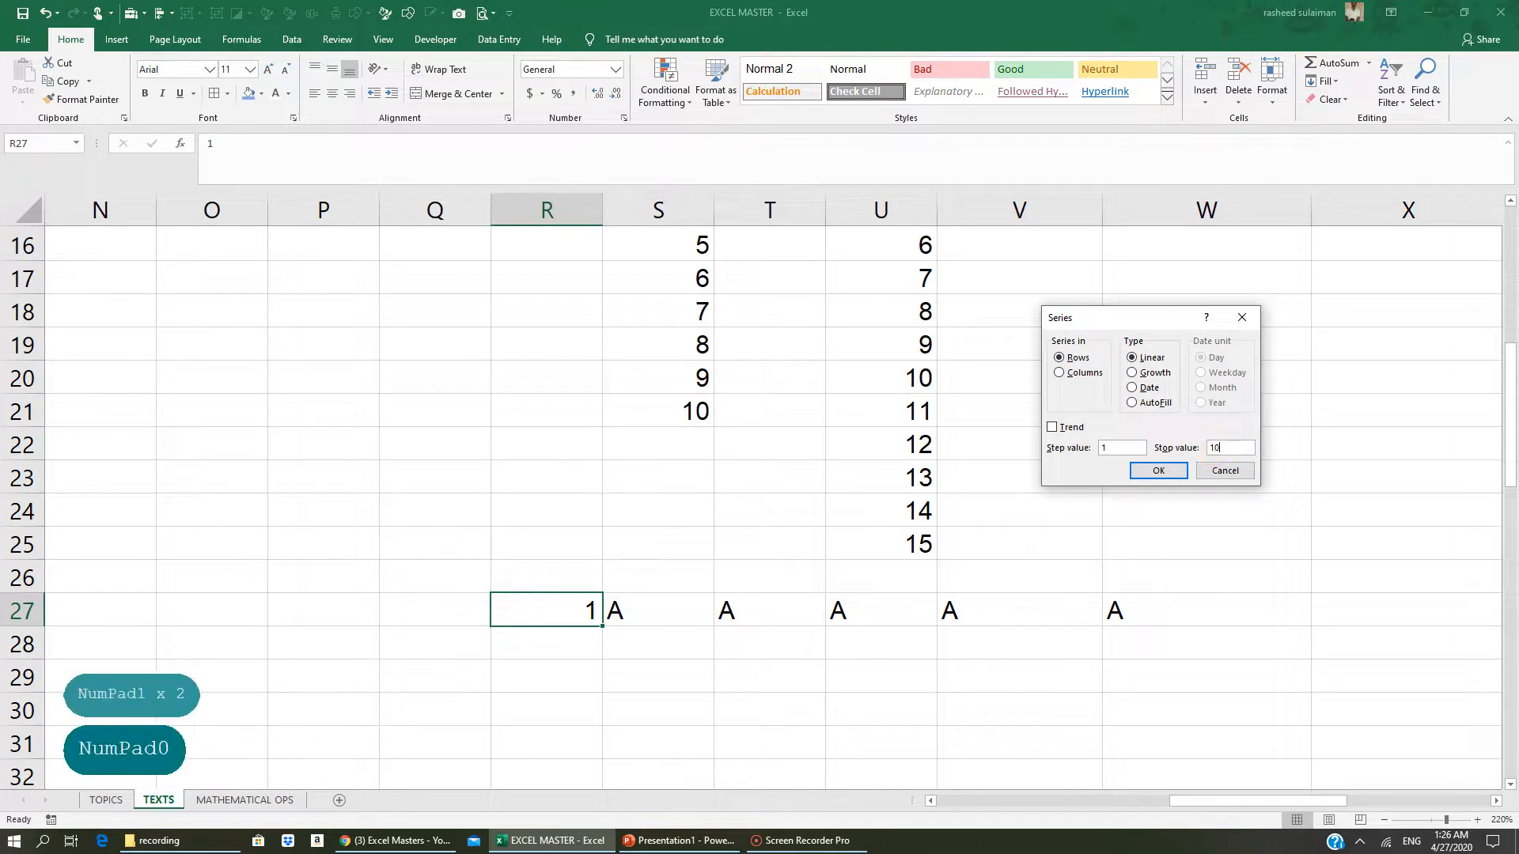
pyautogui.press('BackSpace')
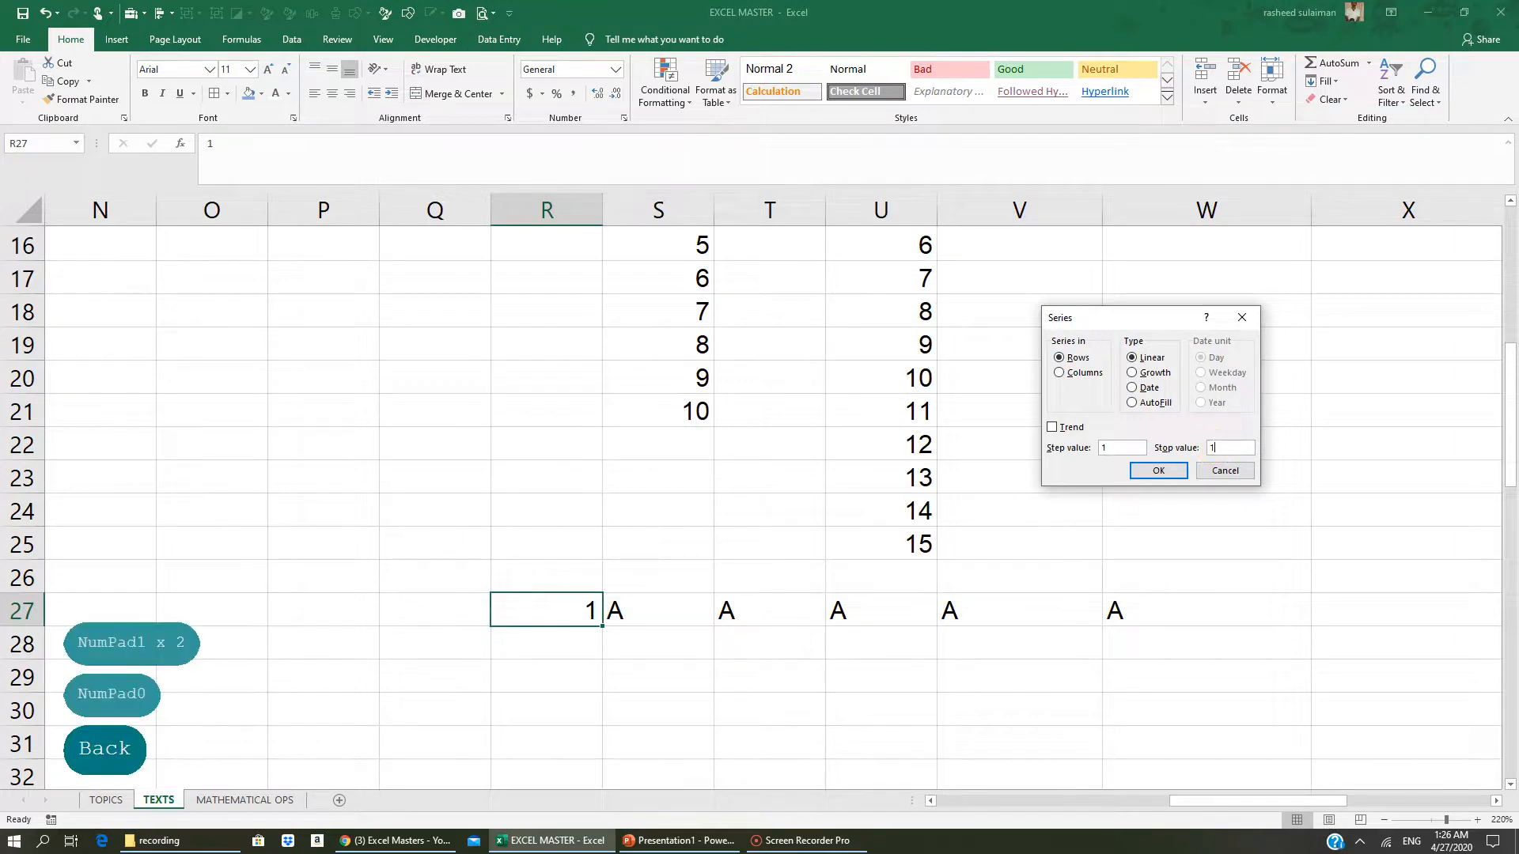
pyautogui.press('BackSpace')
pyautogui.write('8')
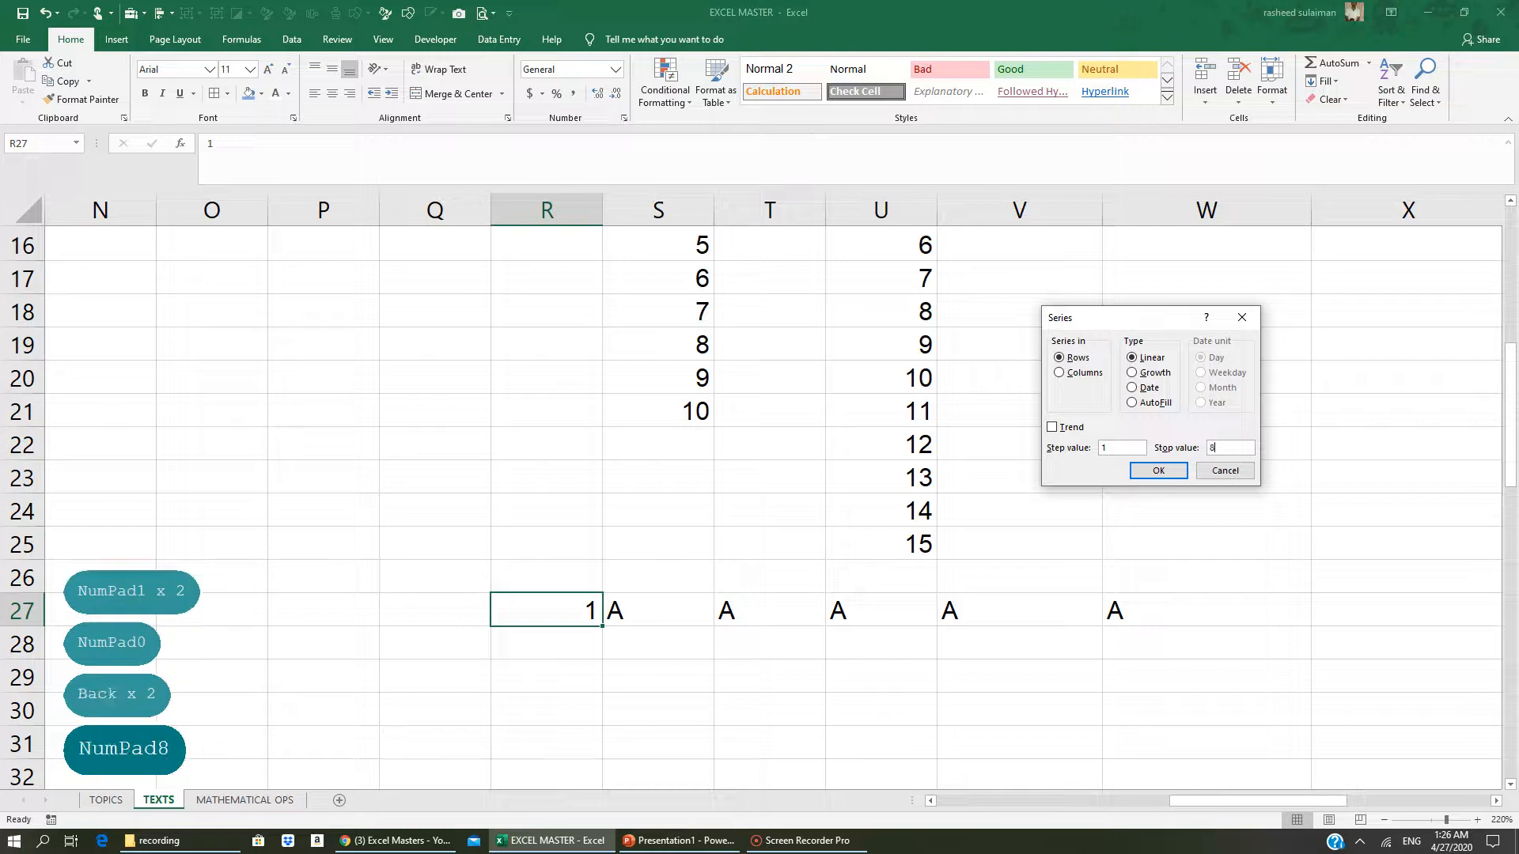
pyautogui.click(1159, 470)
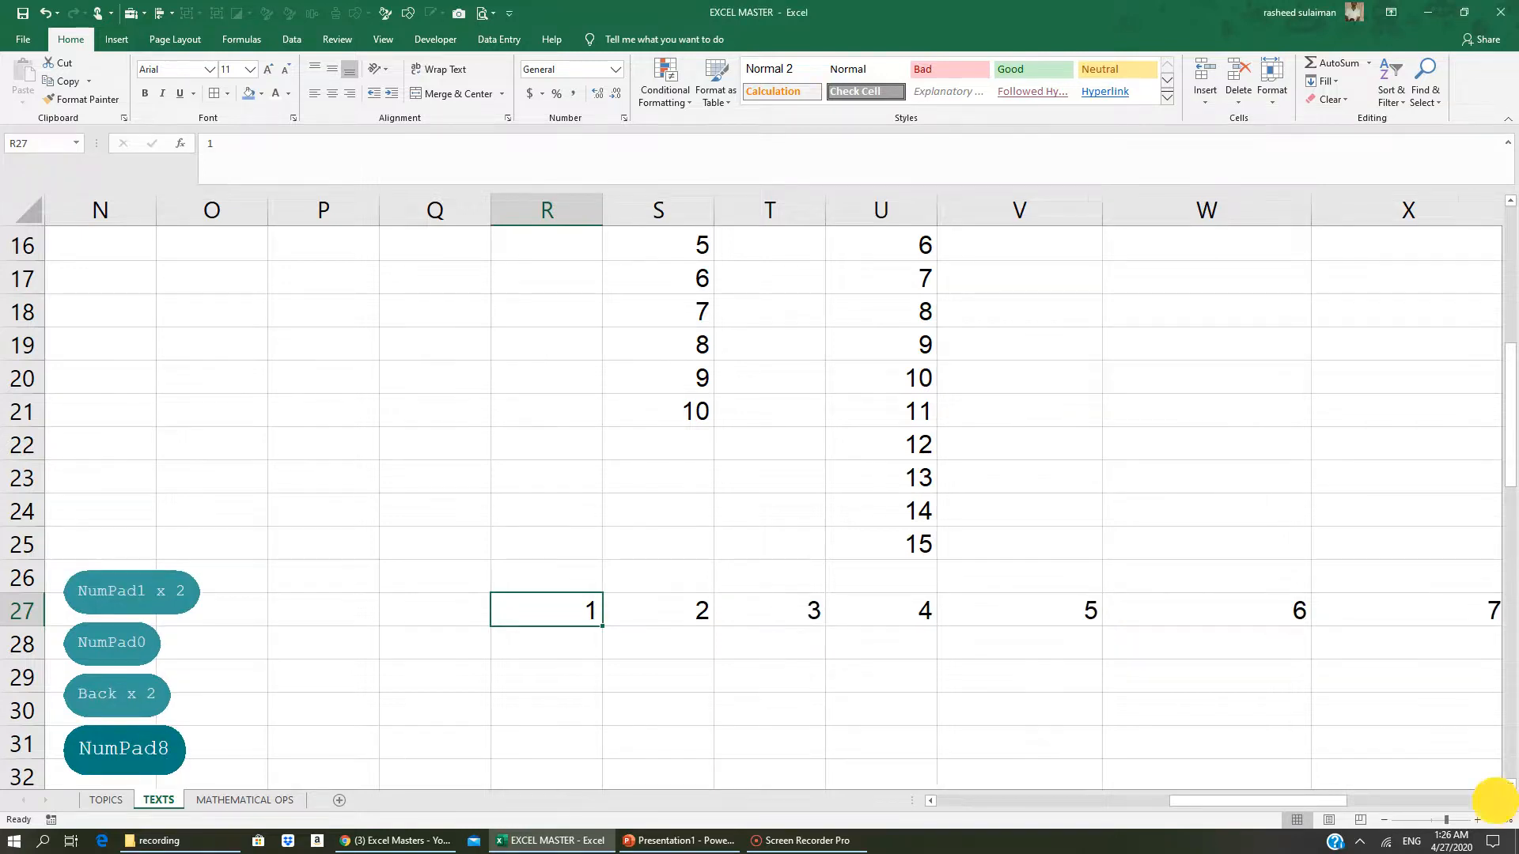
# - Sort the numbers in S12:S21 from largest to smallest
pyautogui.click(1495, 801)
pyautogui.click(1496, 800)
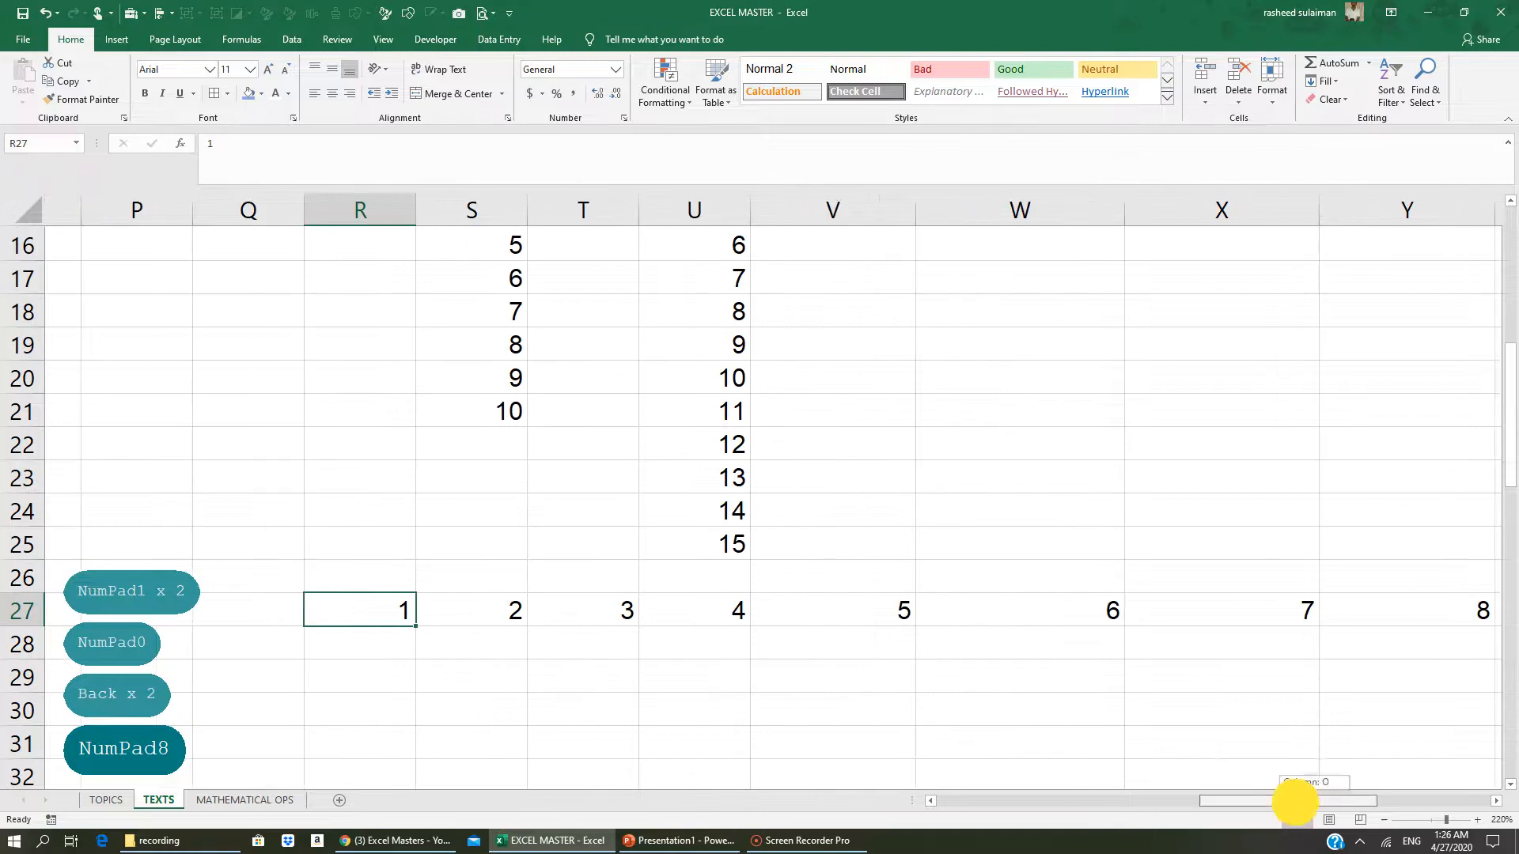
pyautogui.moveTo(1298, 800); pyautogui.dragTo(1254, 801)
pyautogui.scroll(3, 776, 506)
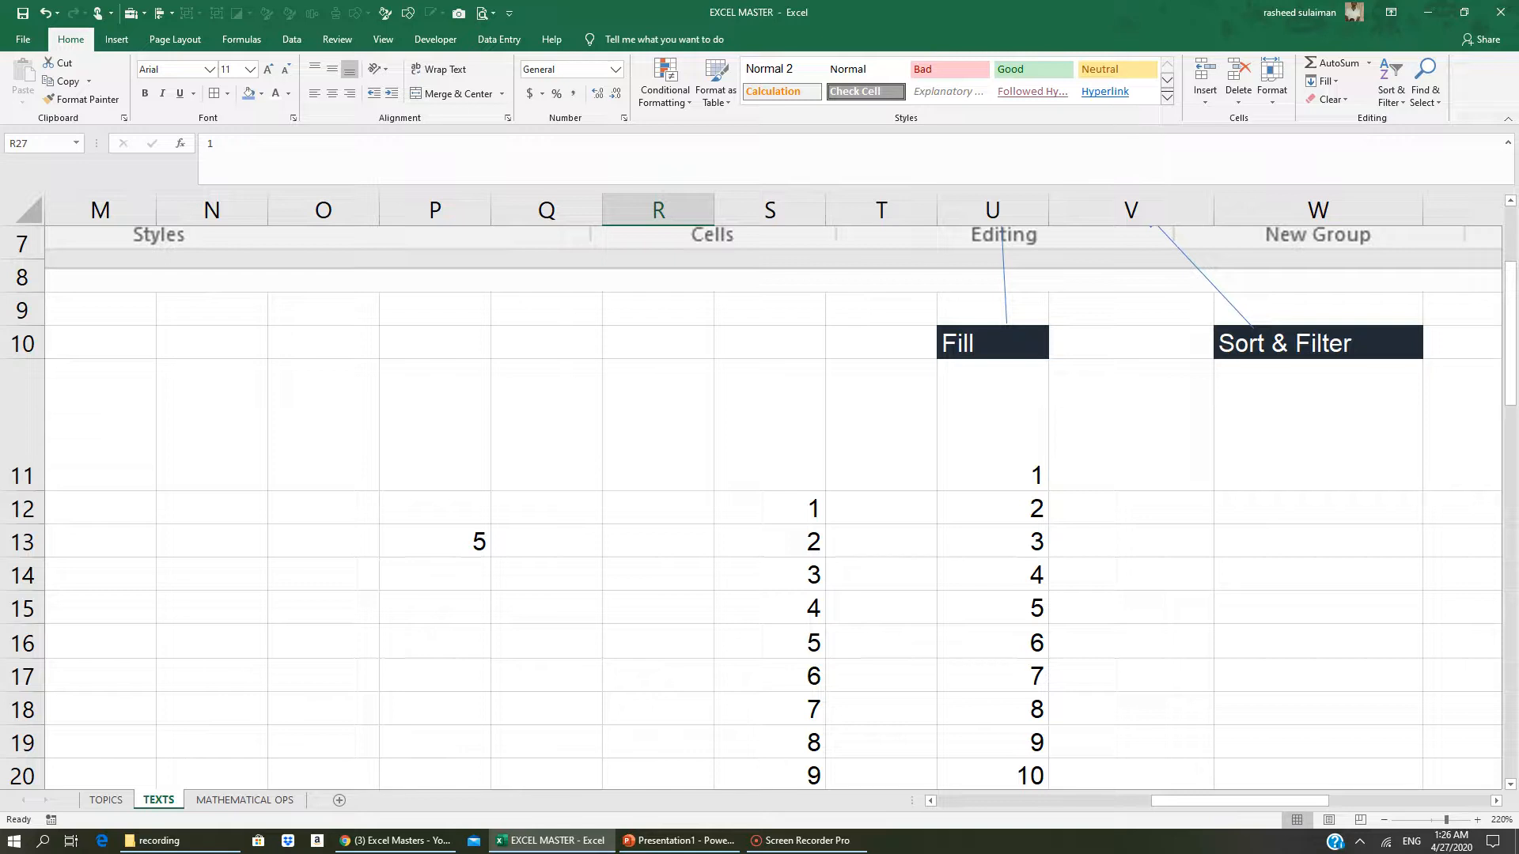
pyautogui.moveTo(783, 506); pyautogui.dragTo(789, 766)
pyautogui.scroll(-1, 789, 766)
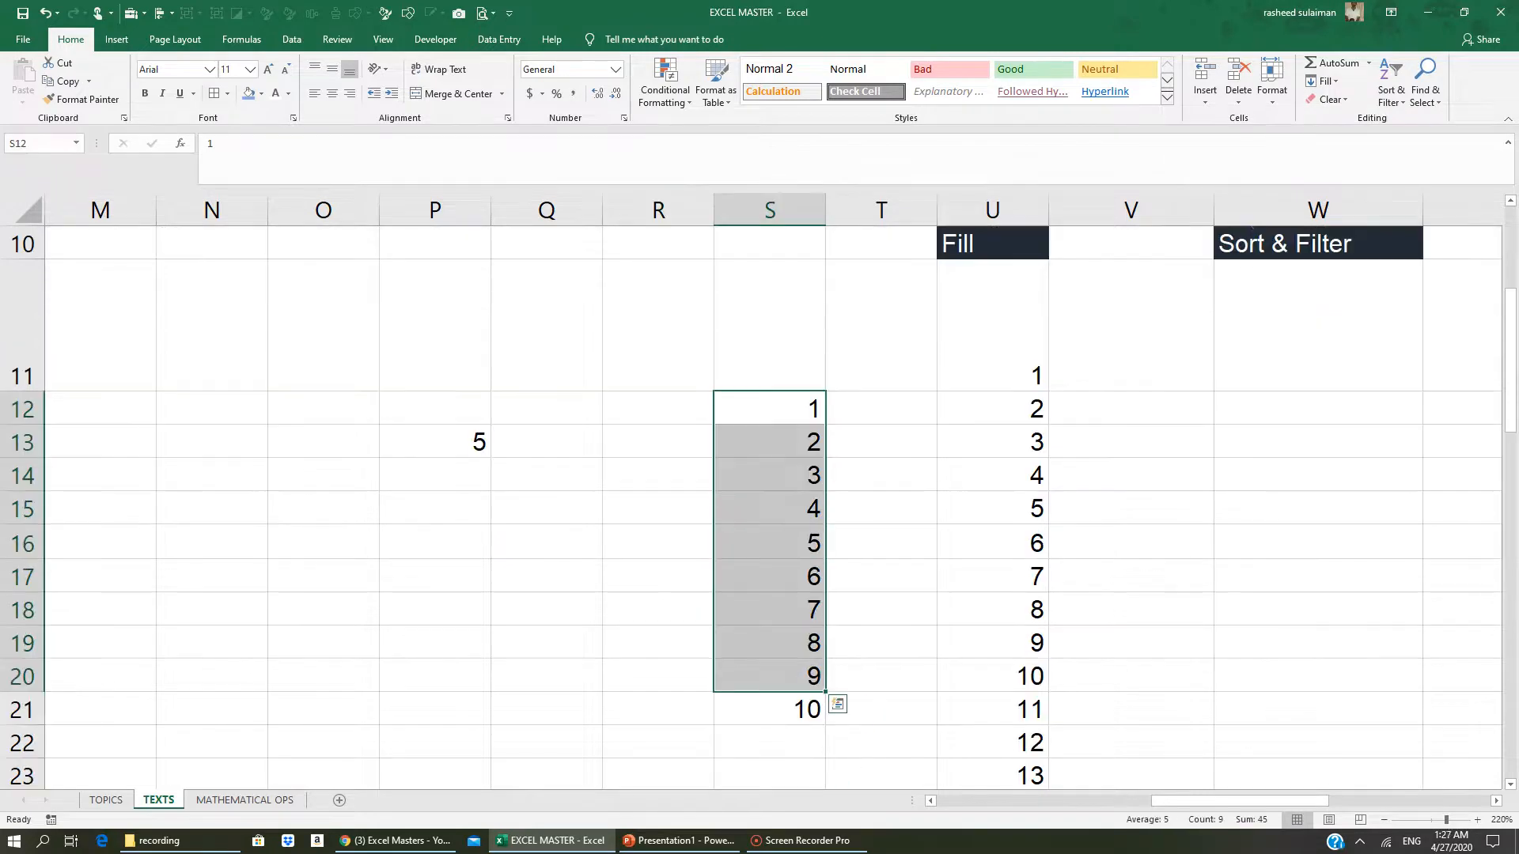
pyautogui.moveTo(762, 404); pyautogui.dragTo(789, 708)
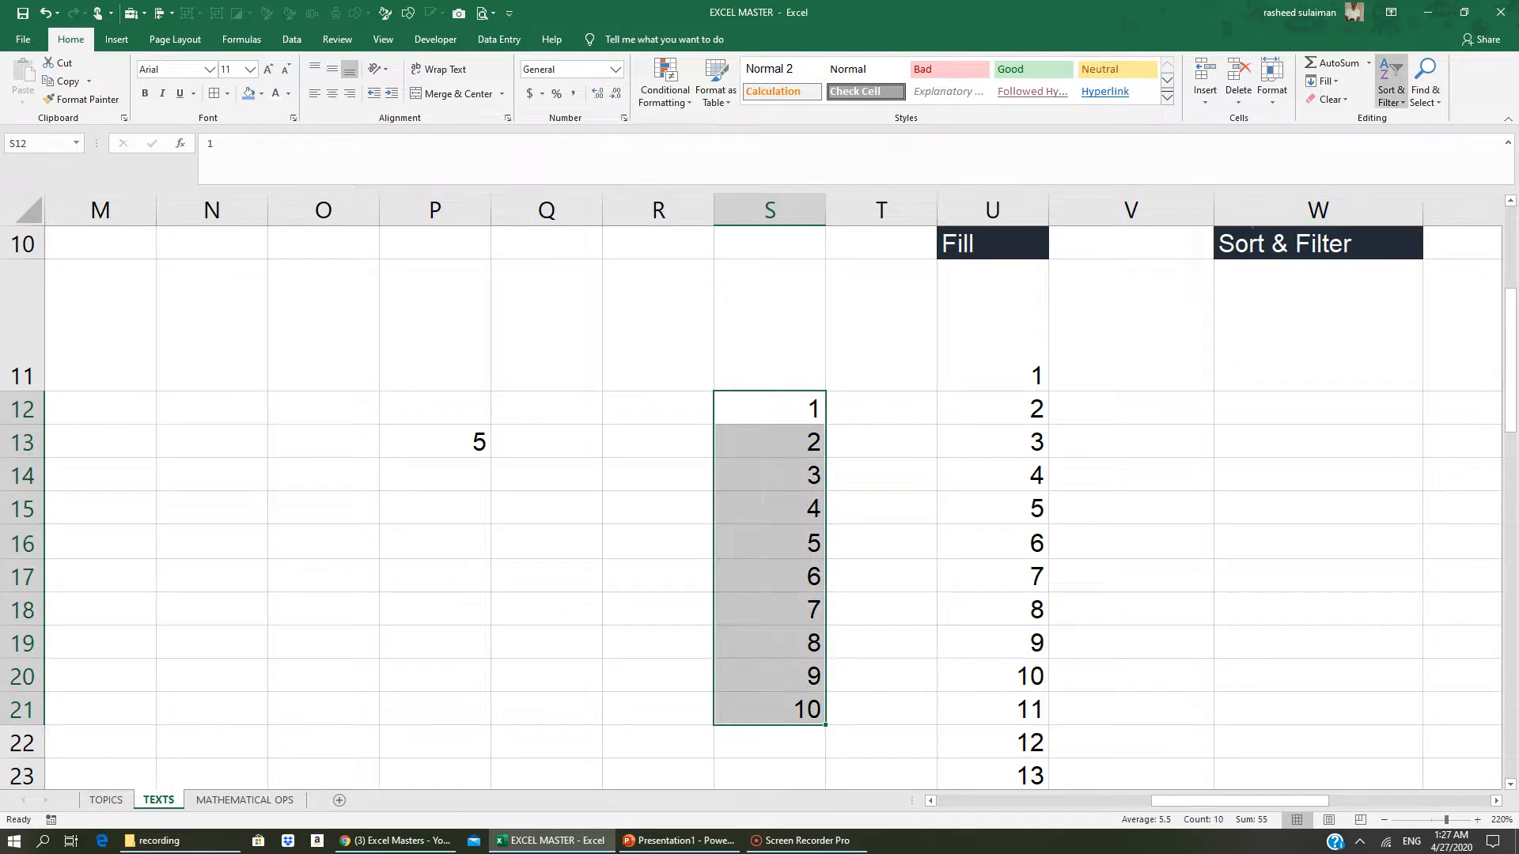
pyautogui.click(1390, 95)
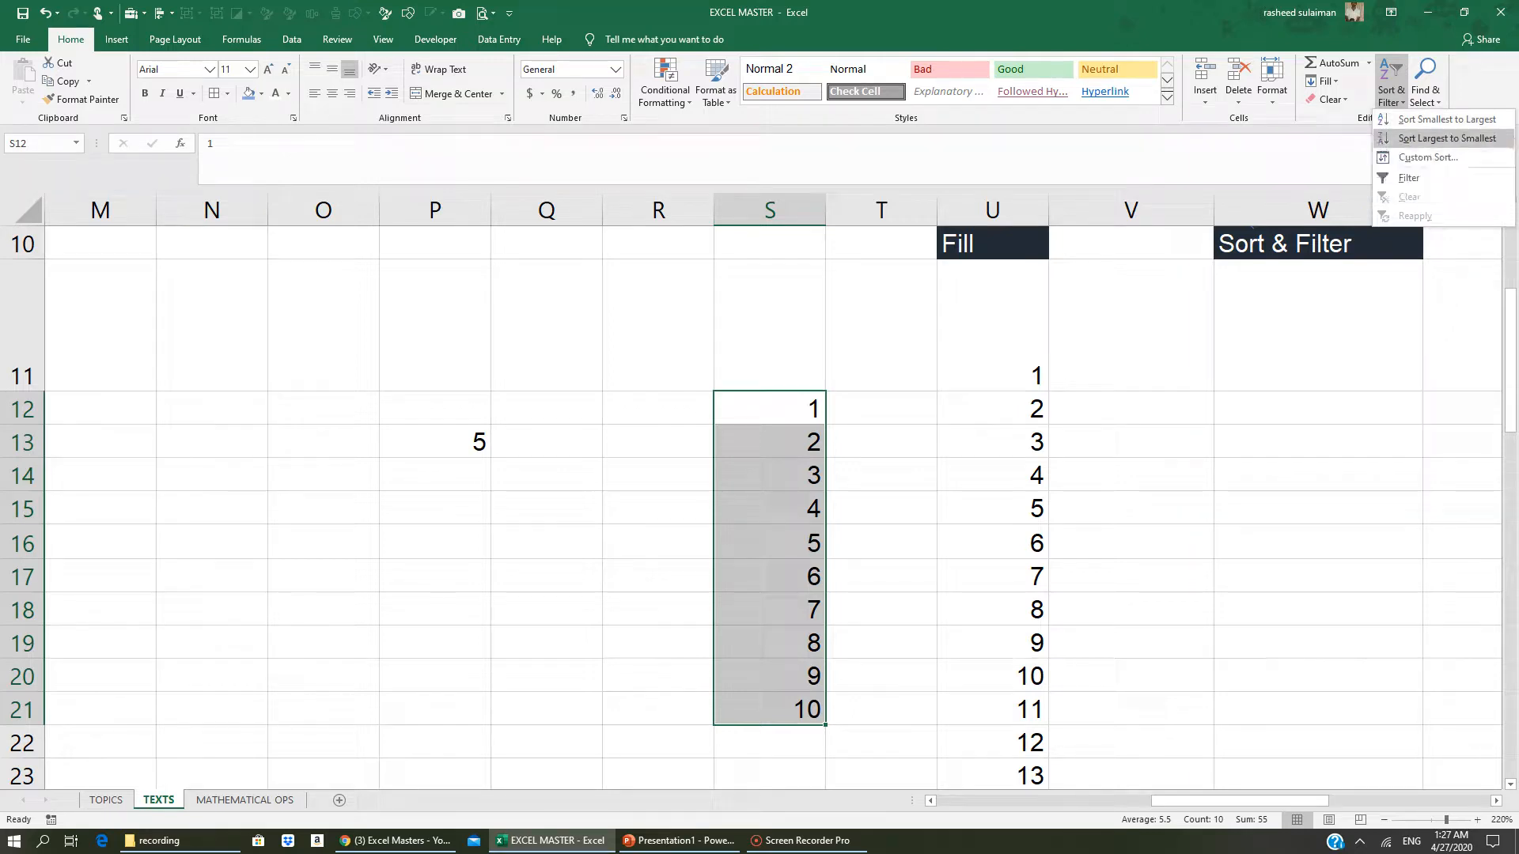
pyautogui.click(1447, 138)
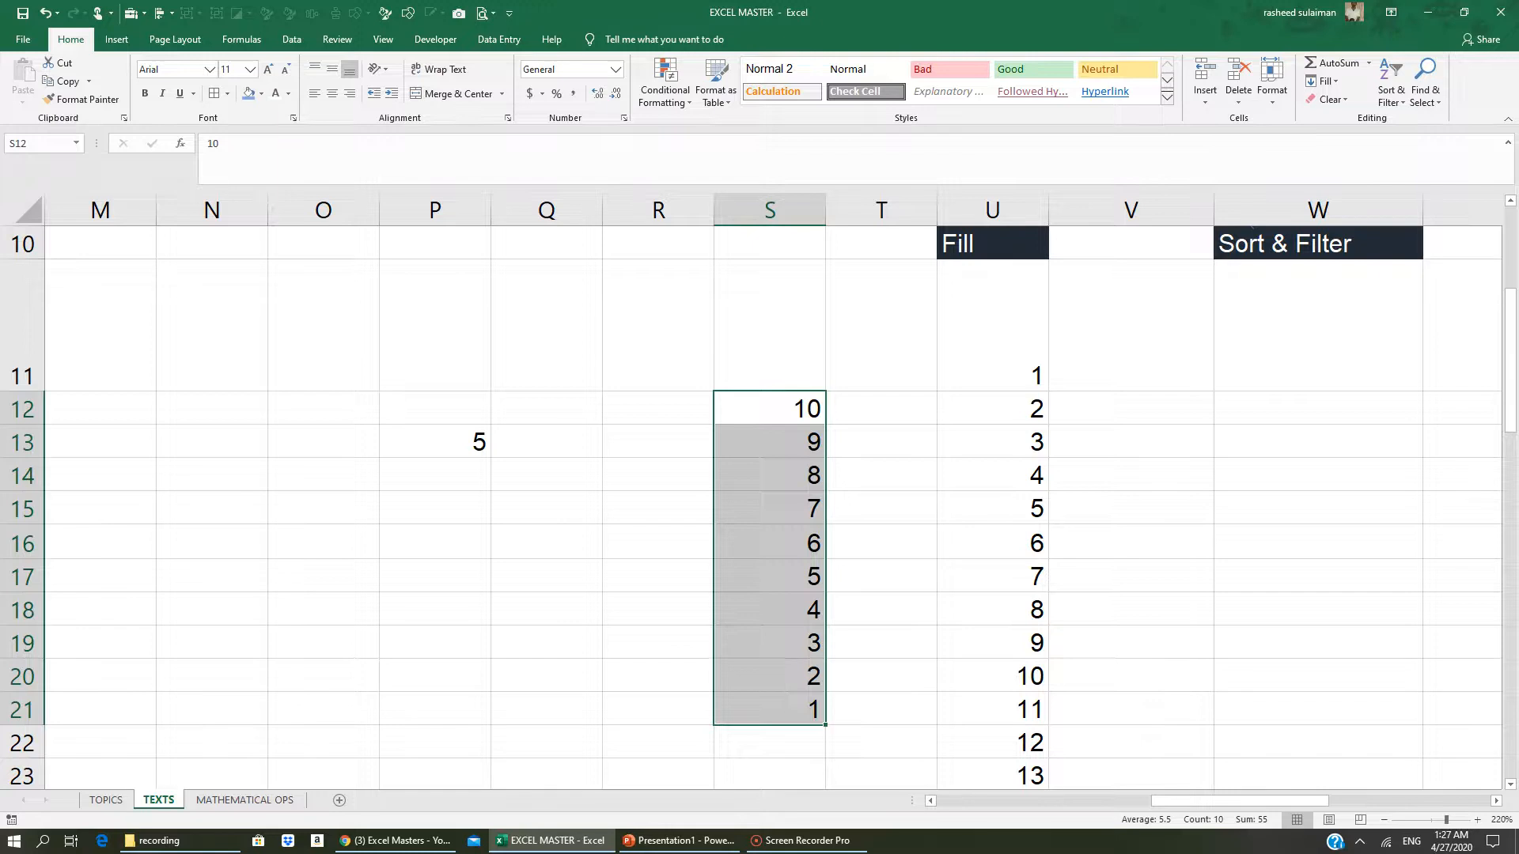
# - Turn on Filter for the number list in column S and filter it to show only the value 6
pyautogui.click(775, 409)
pyautogui.click(780, 353)
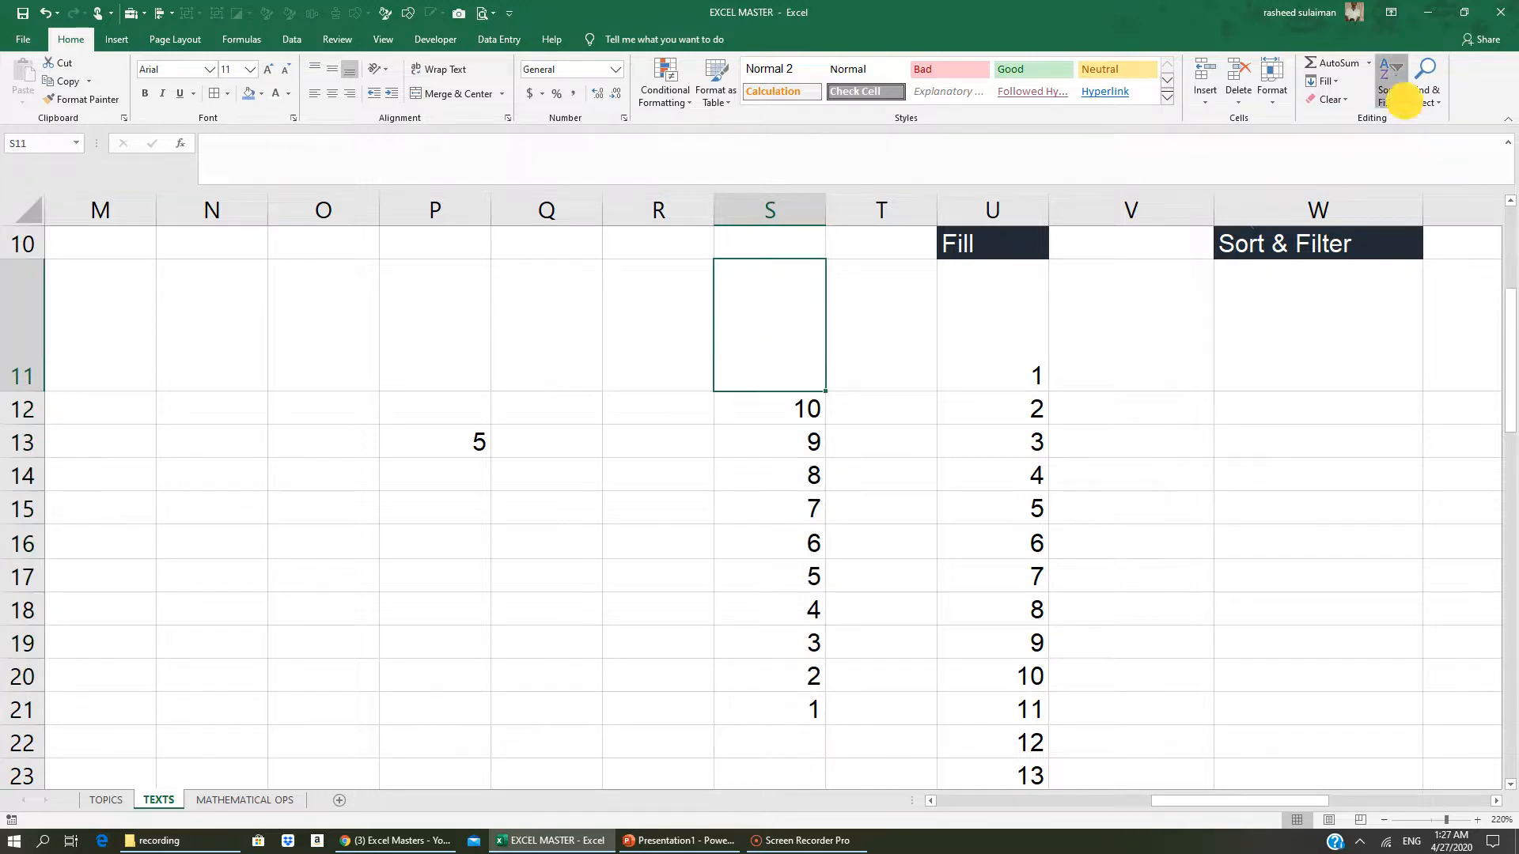
pyautogui.click(1393, 73)
pyautogui.click(1416, 185)
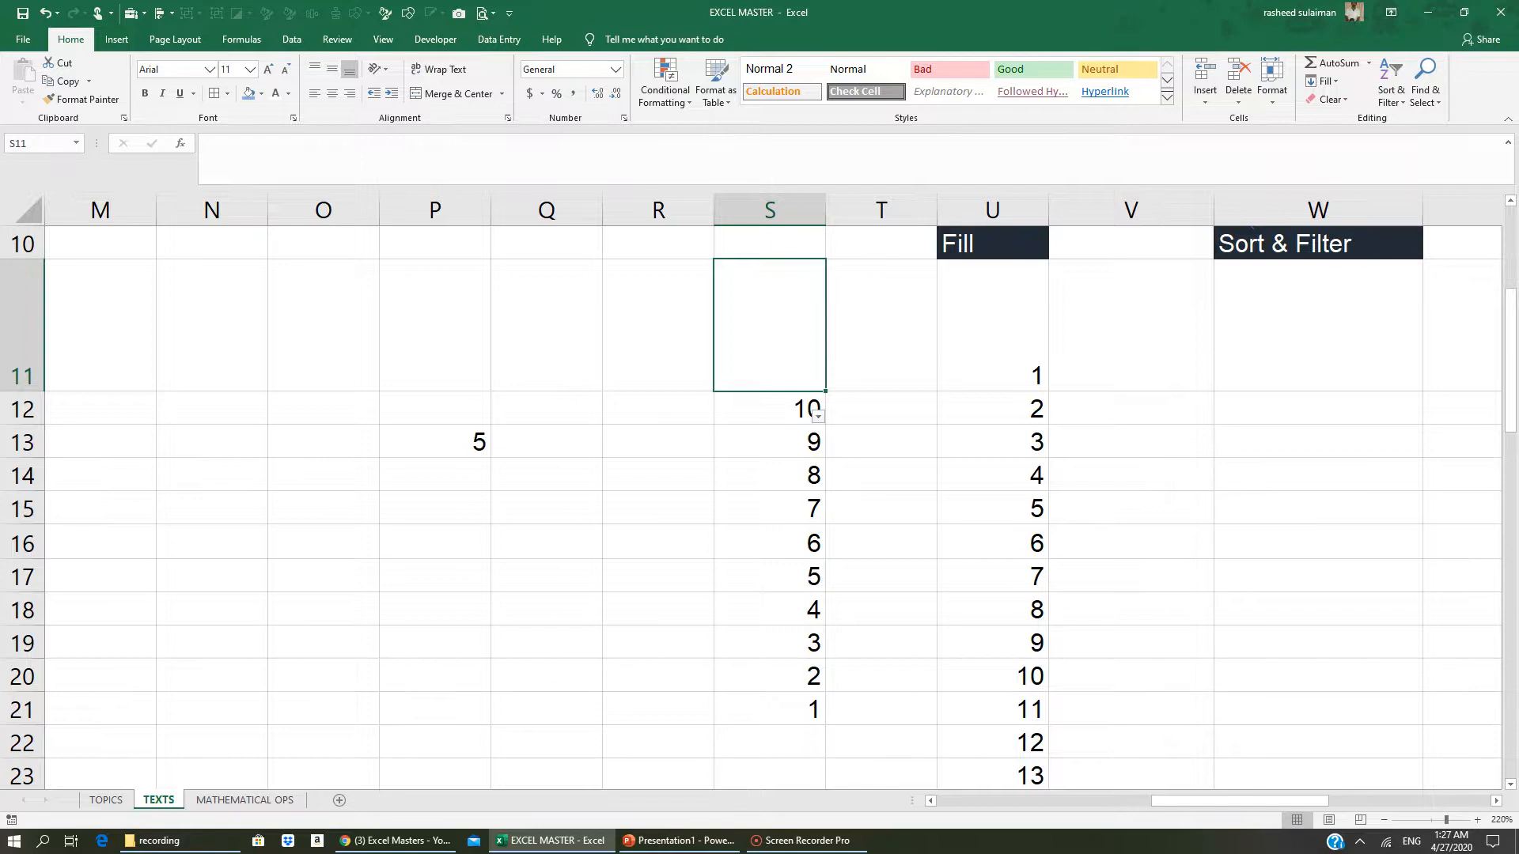
pyautogui.click(817, 416)
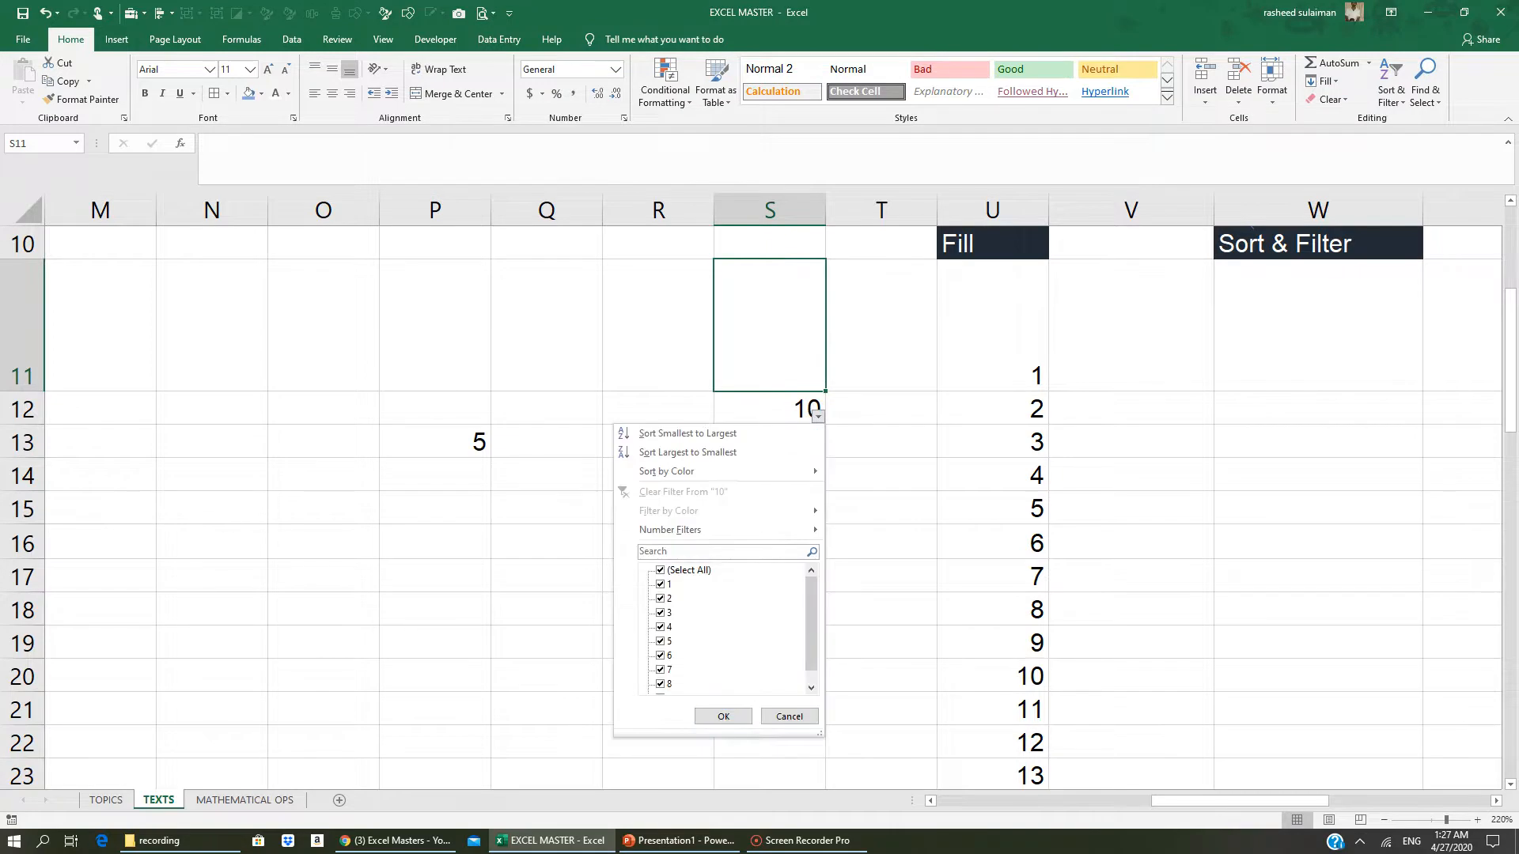
pyautogui.click(687, 570)
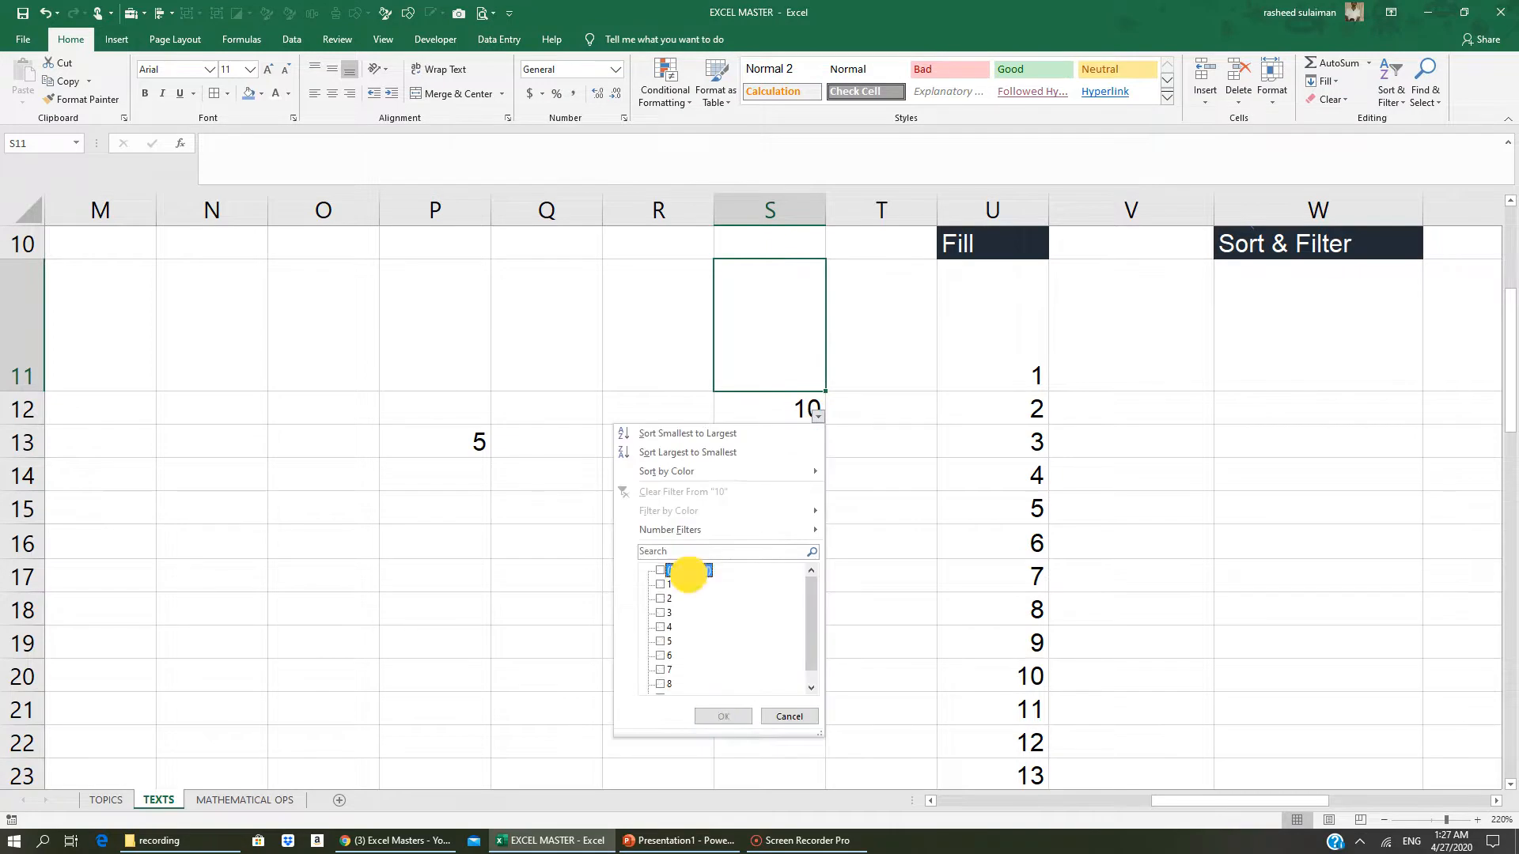
pyautogui.click(669, 654)
pyautogui.click(721, 716)
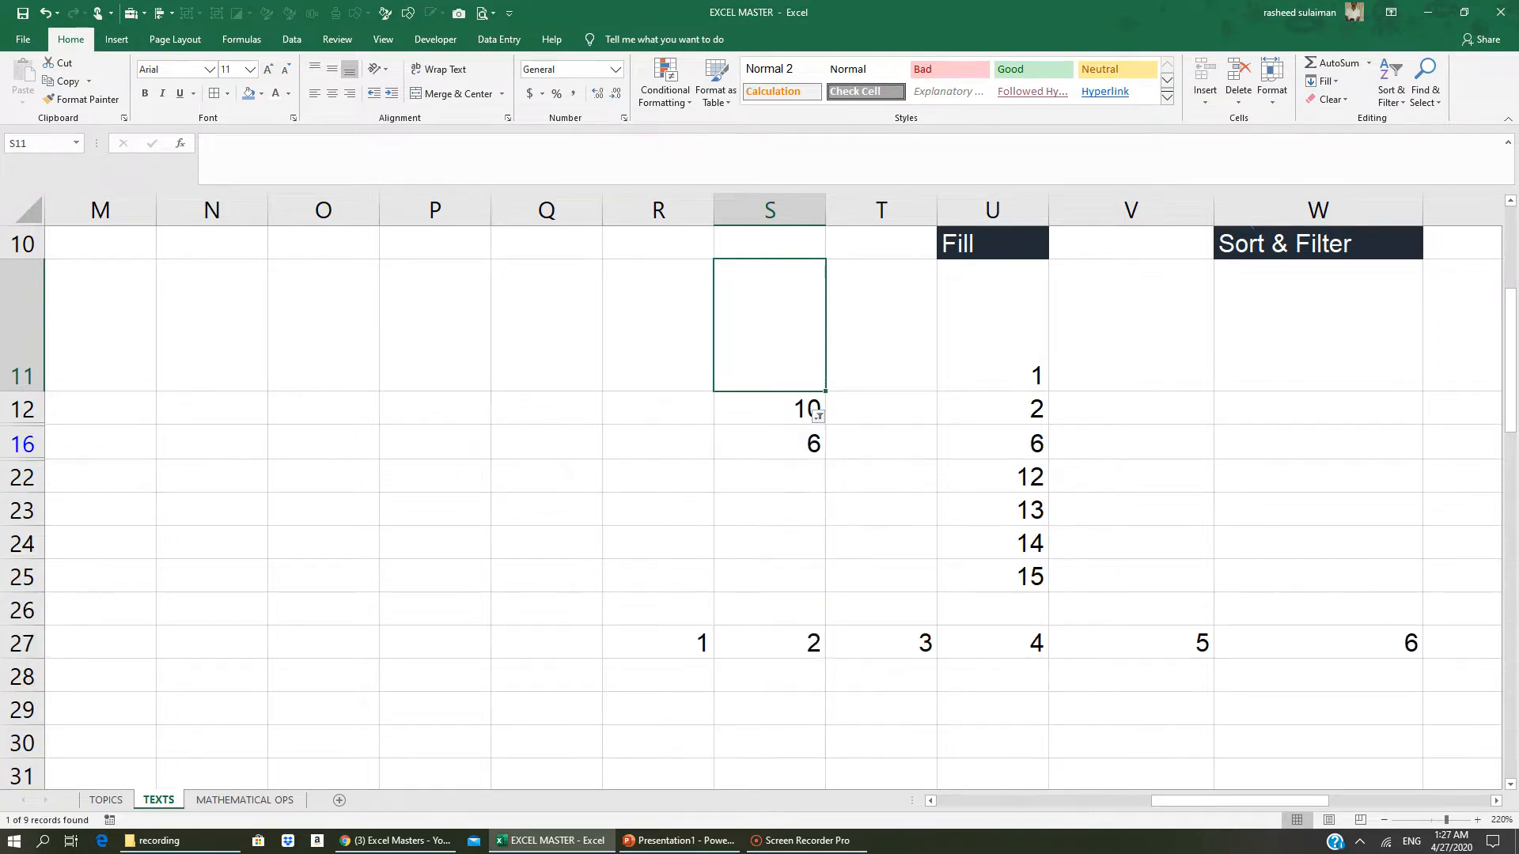
# - Remove the filter from the number list in column S so all its rows are shown again
pyautogui.click(798, 443)
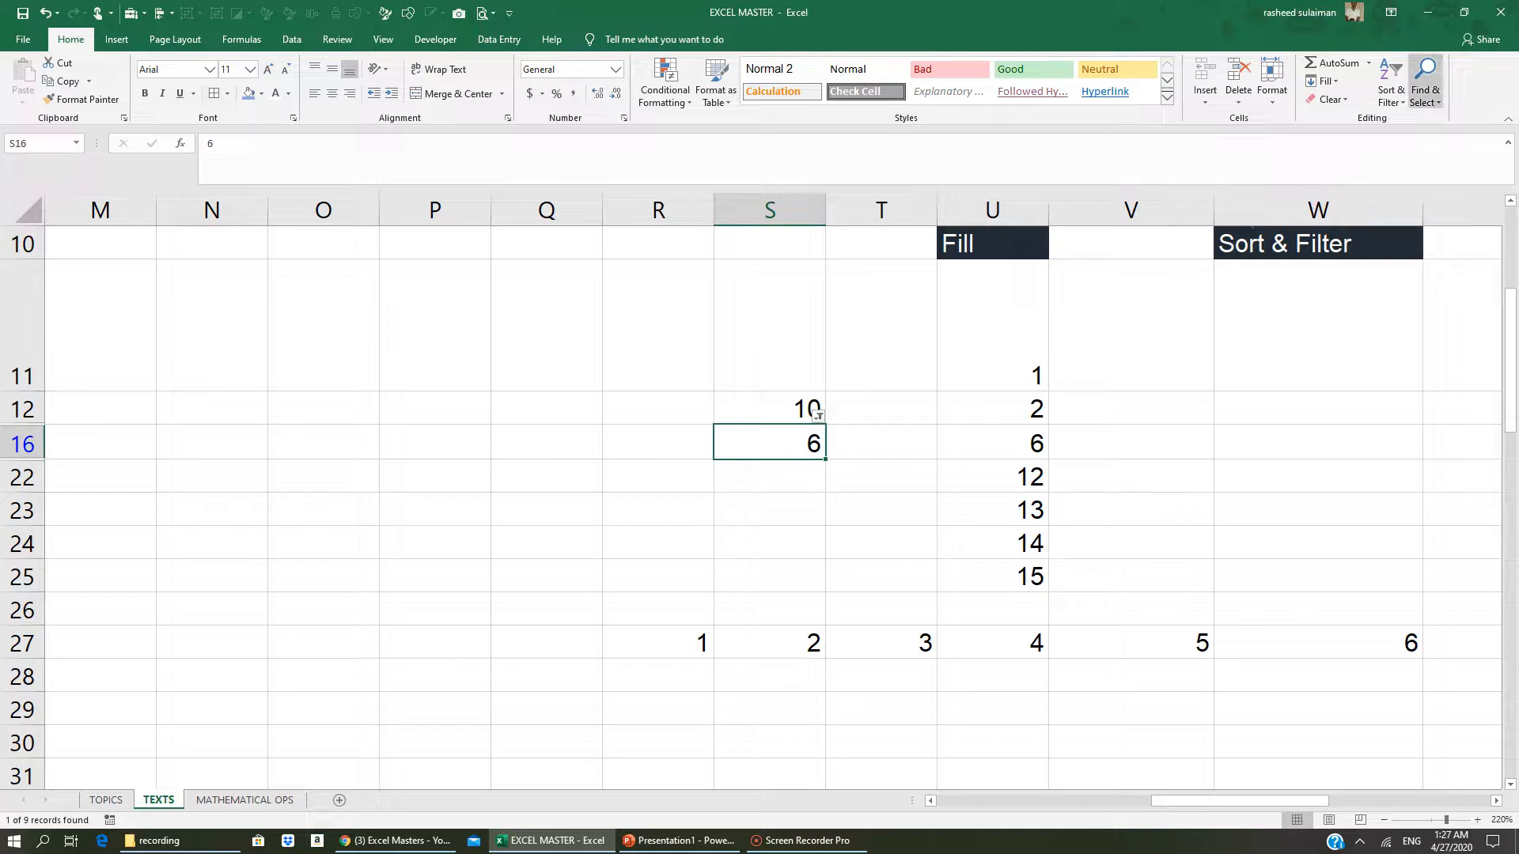
pyautogui.click(1390, 83)
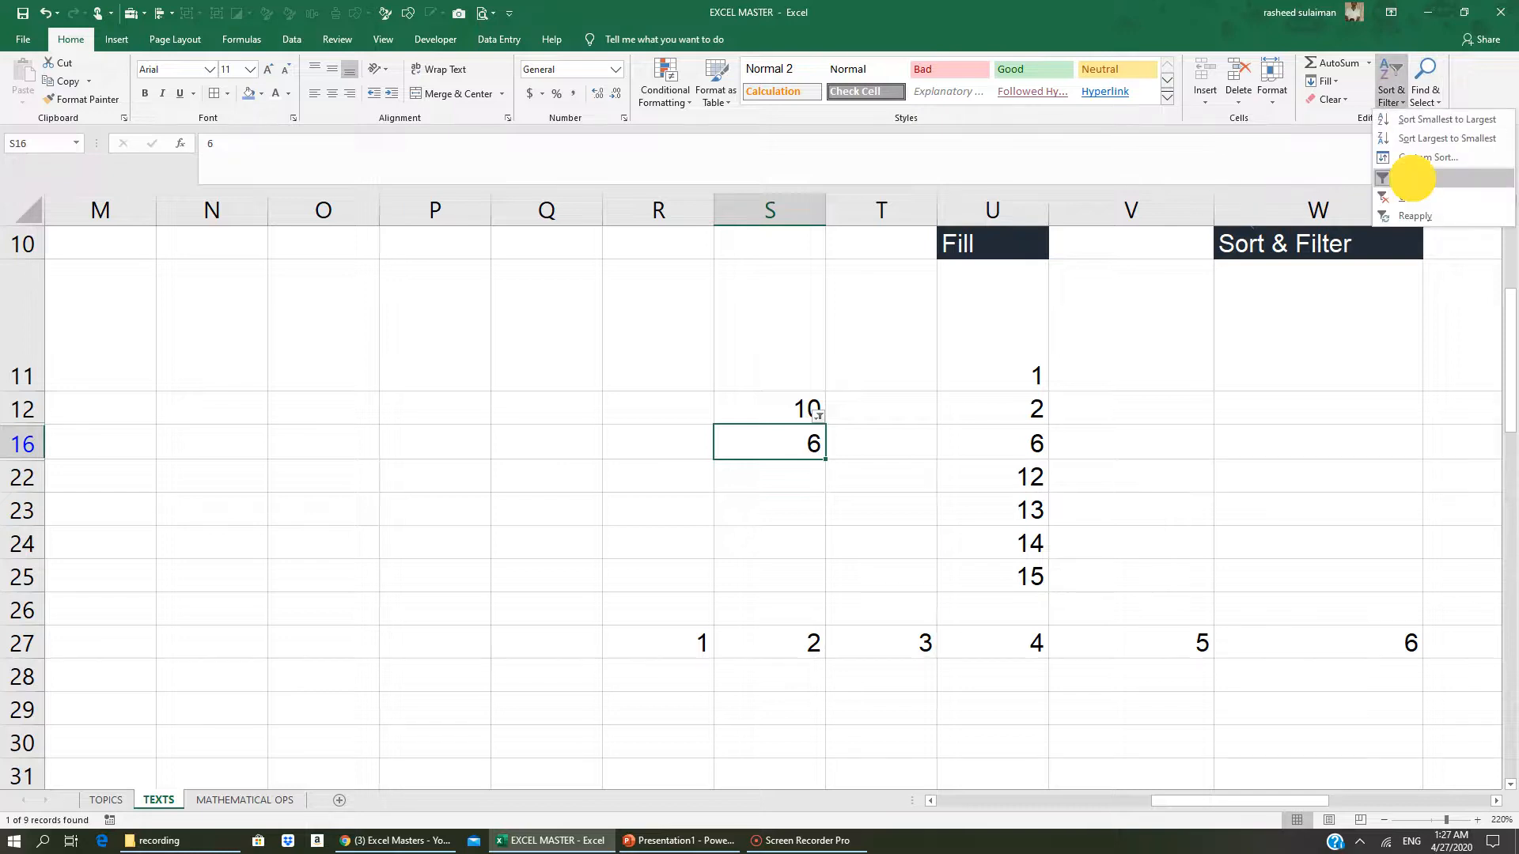
pyautogui.click(1409, 197)
pyautogui.click(847, 633)
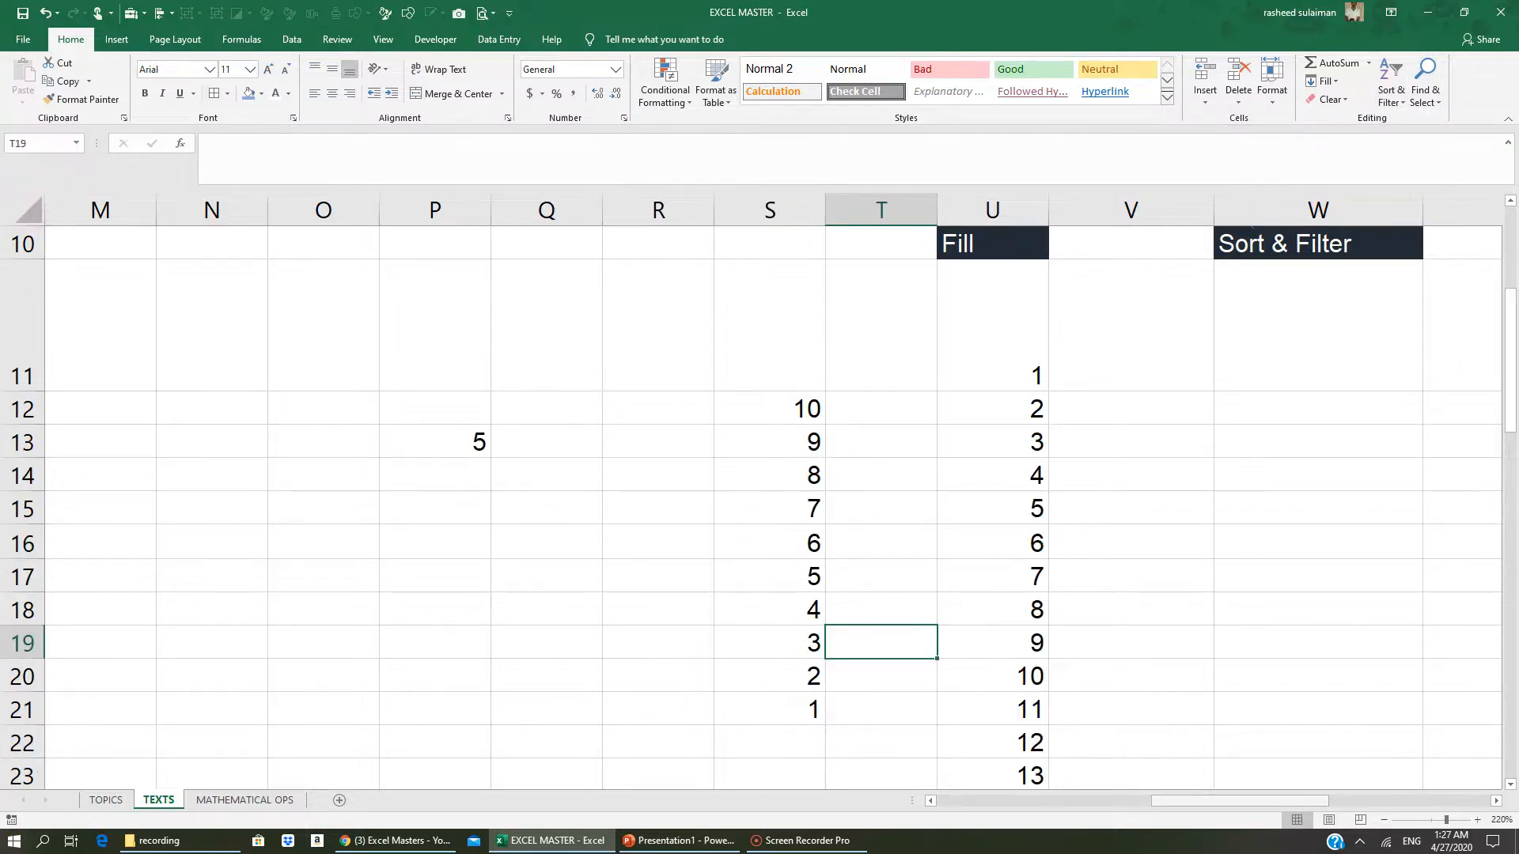
# - Clear the existing name and phone results in G28:H30 of the Flash Fill section
pyautogui.moveTo(1179, 799); pyautogui.dragTo(959, 797)
pyautogui.scroll(-3, 760, 507)
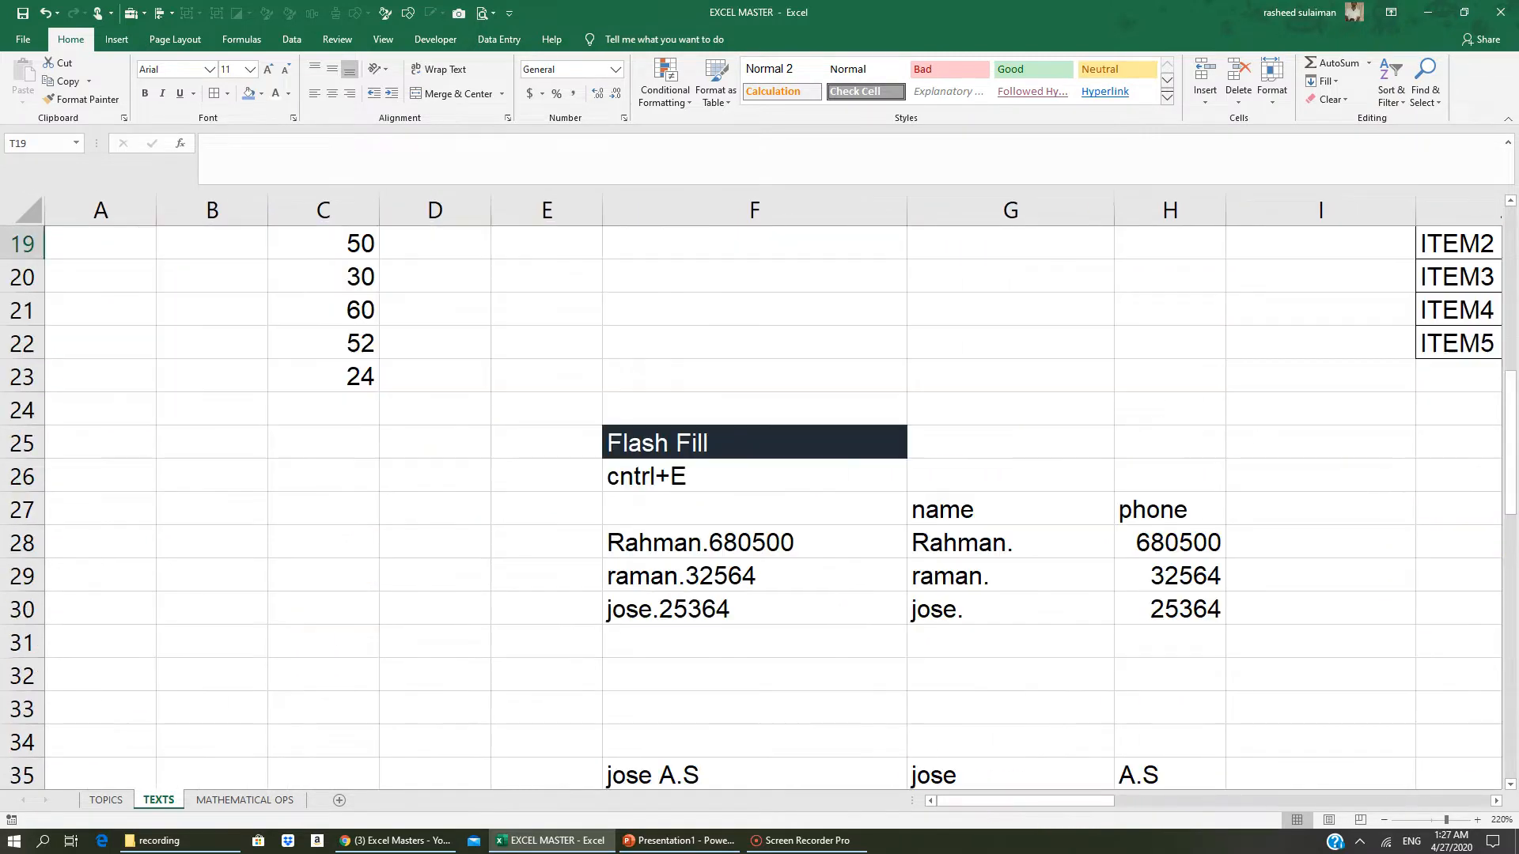
pyautogui.click(777, 445)
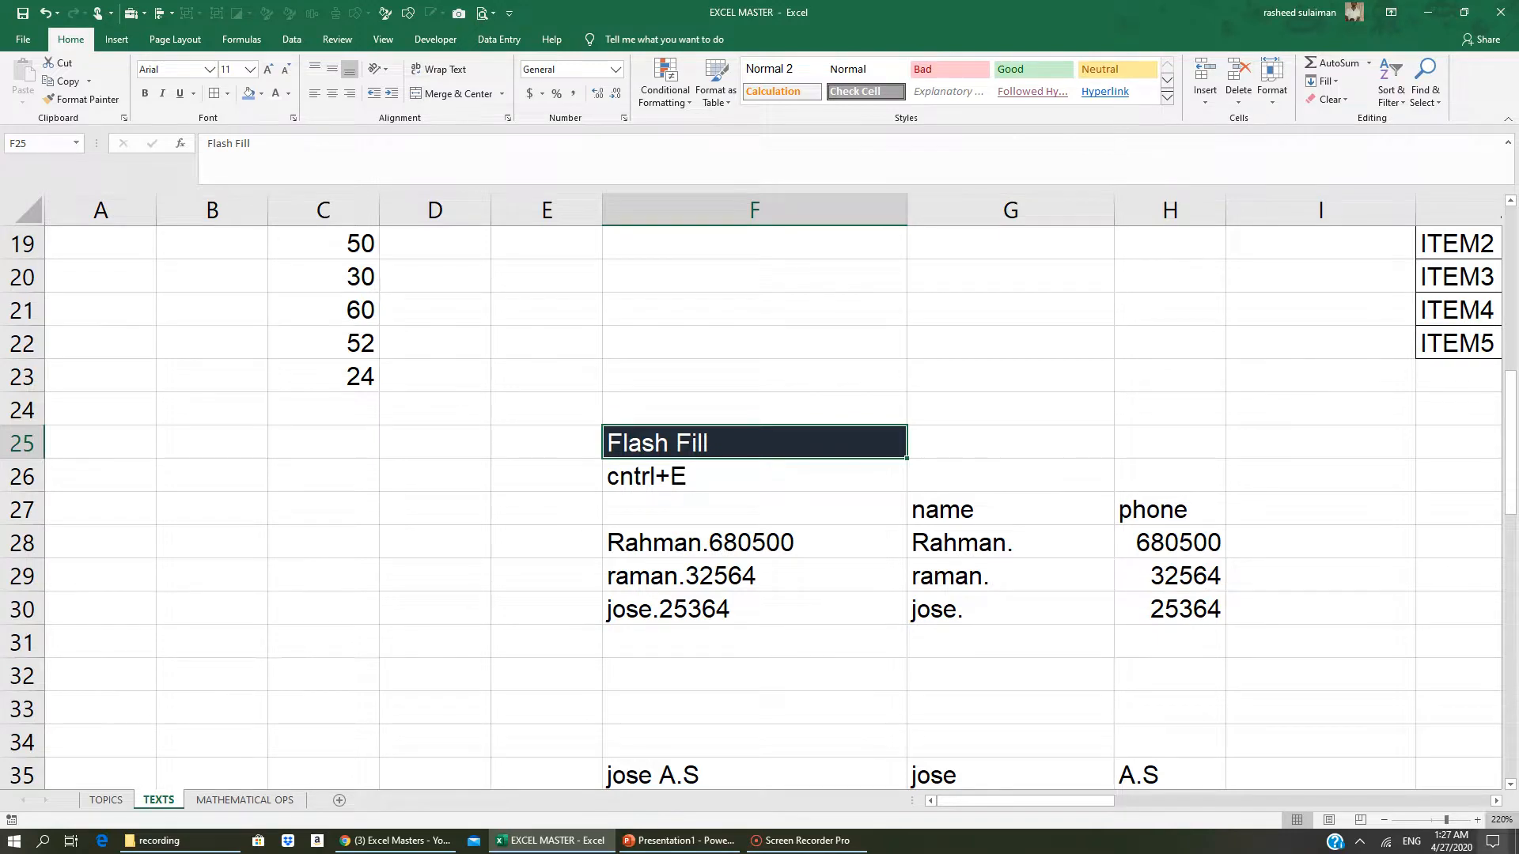
pyautogui.click(1495, 800)
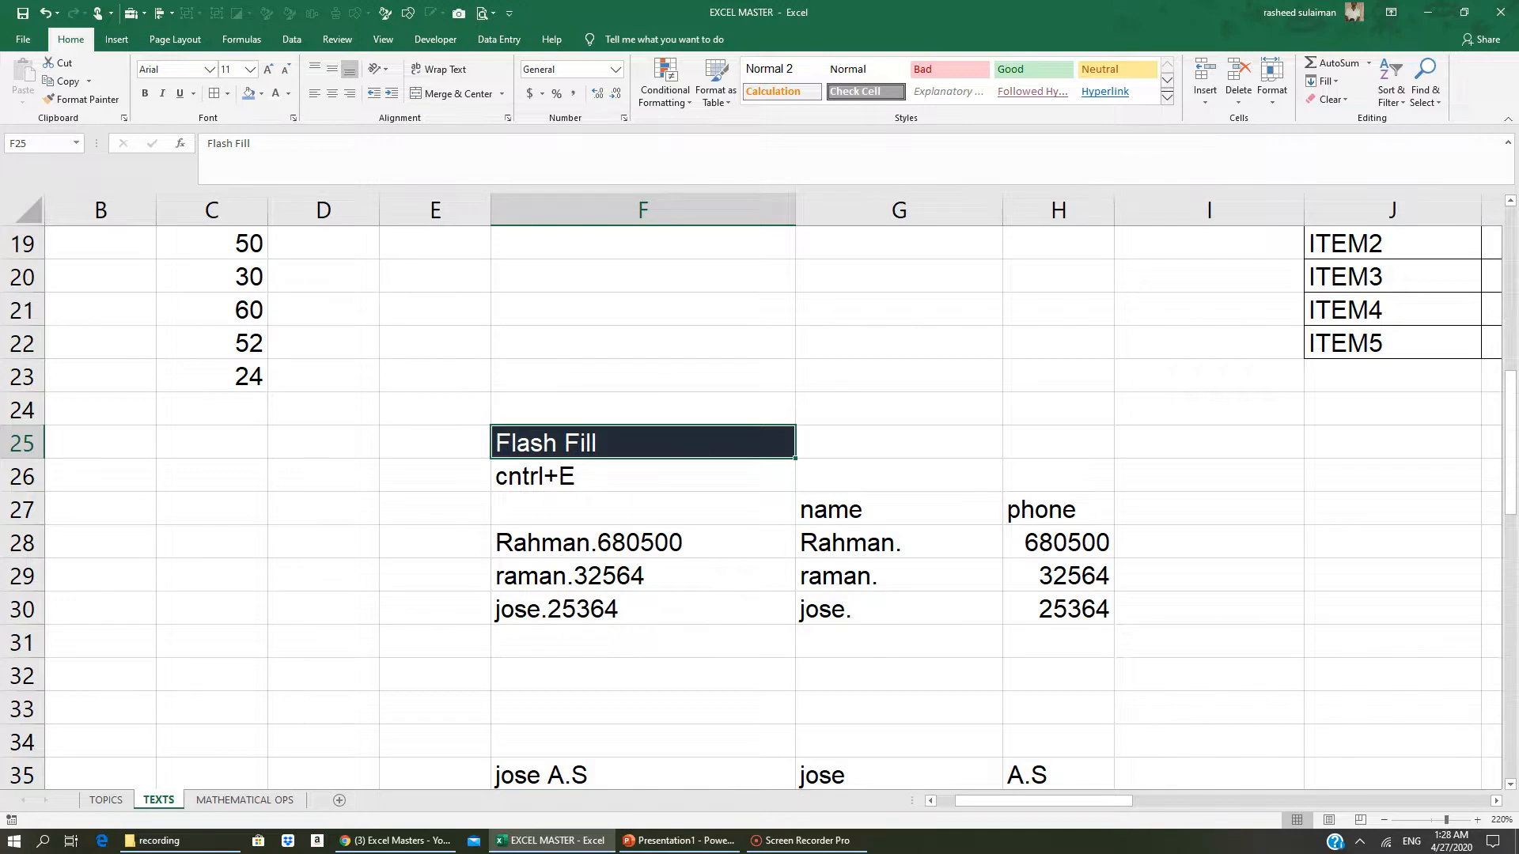
pyautogui.moveTo(850, 543); pyautogui.dragTo(1018, 608)
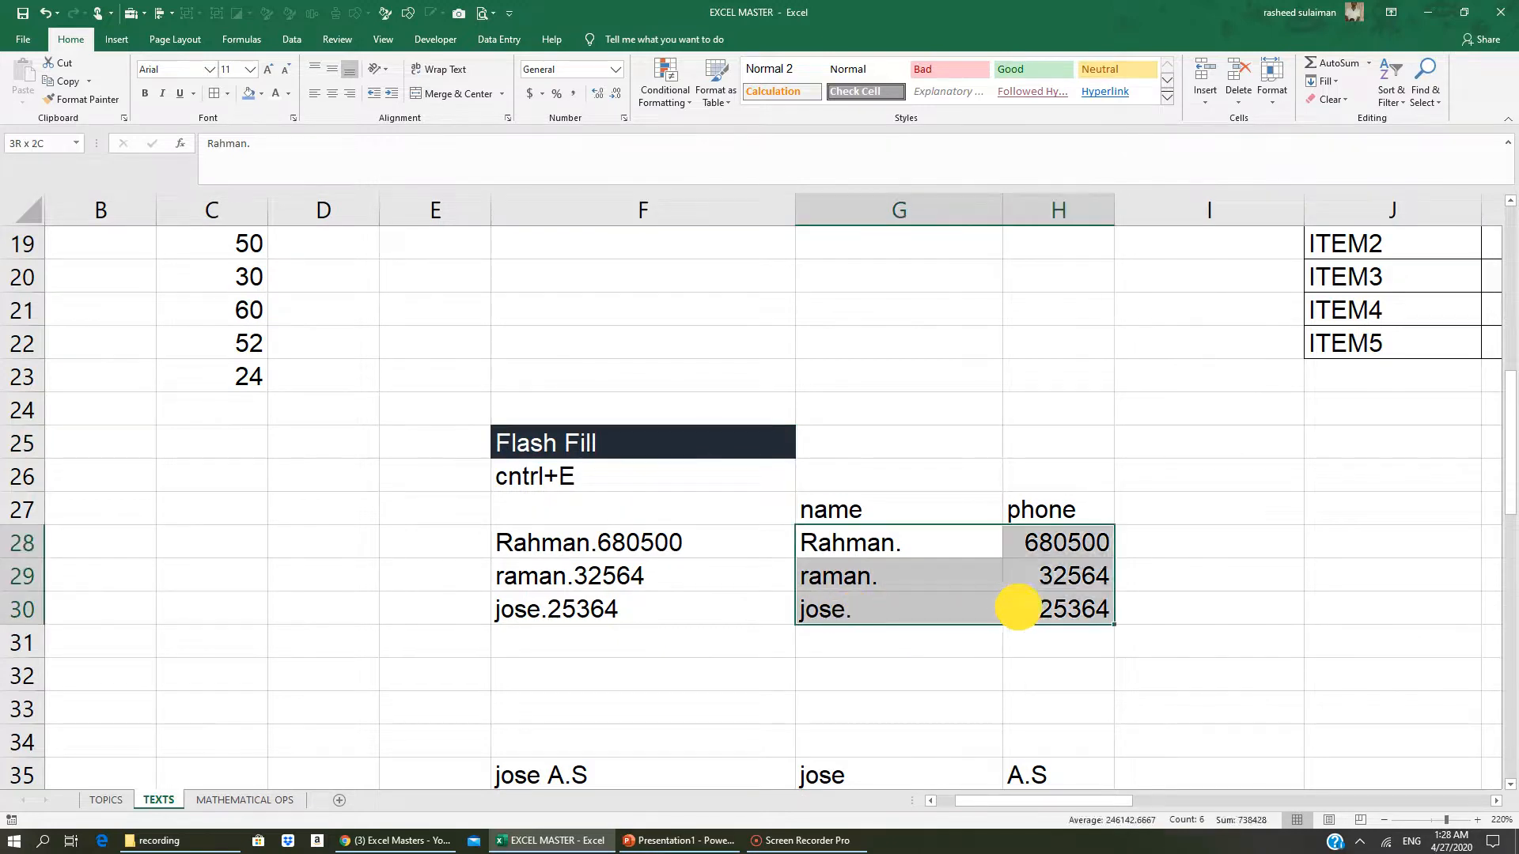
pyautogui.press('Delete')
# - Enter the name part of F28 in G28 and its phone number part in H28 as Flash Fill examples
pyautogui.click(545, 542)
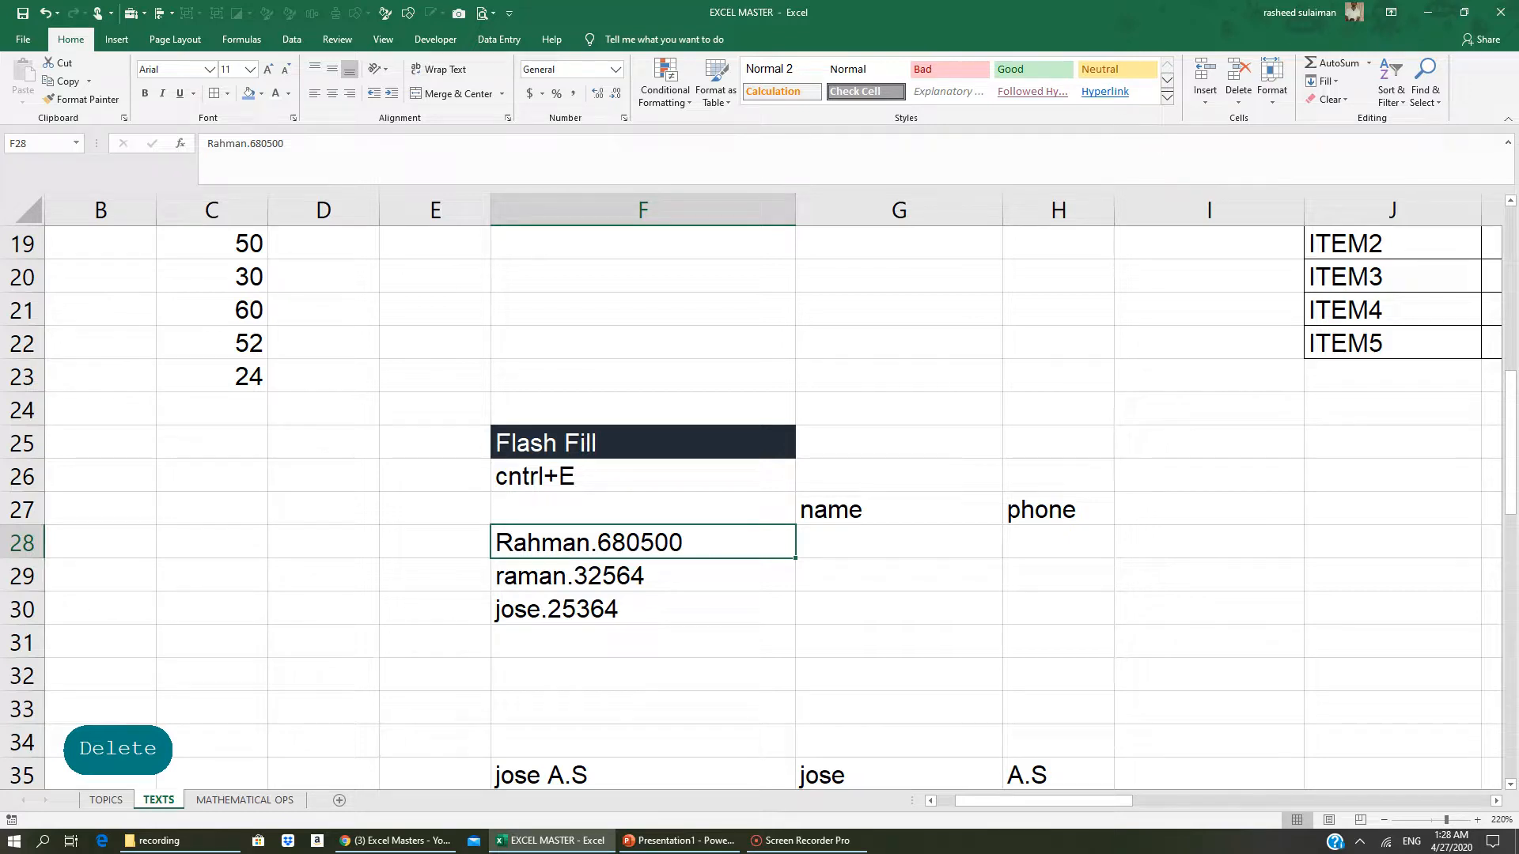
pyautogui.click(899, 542)
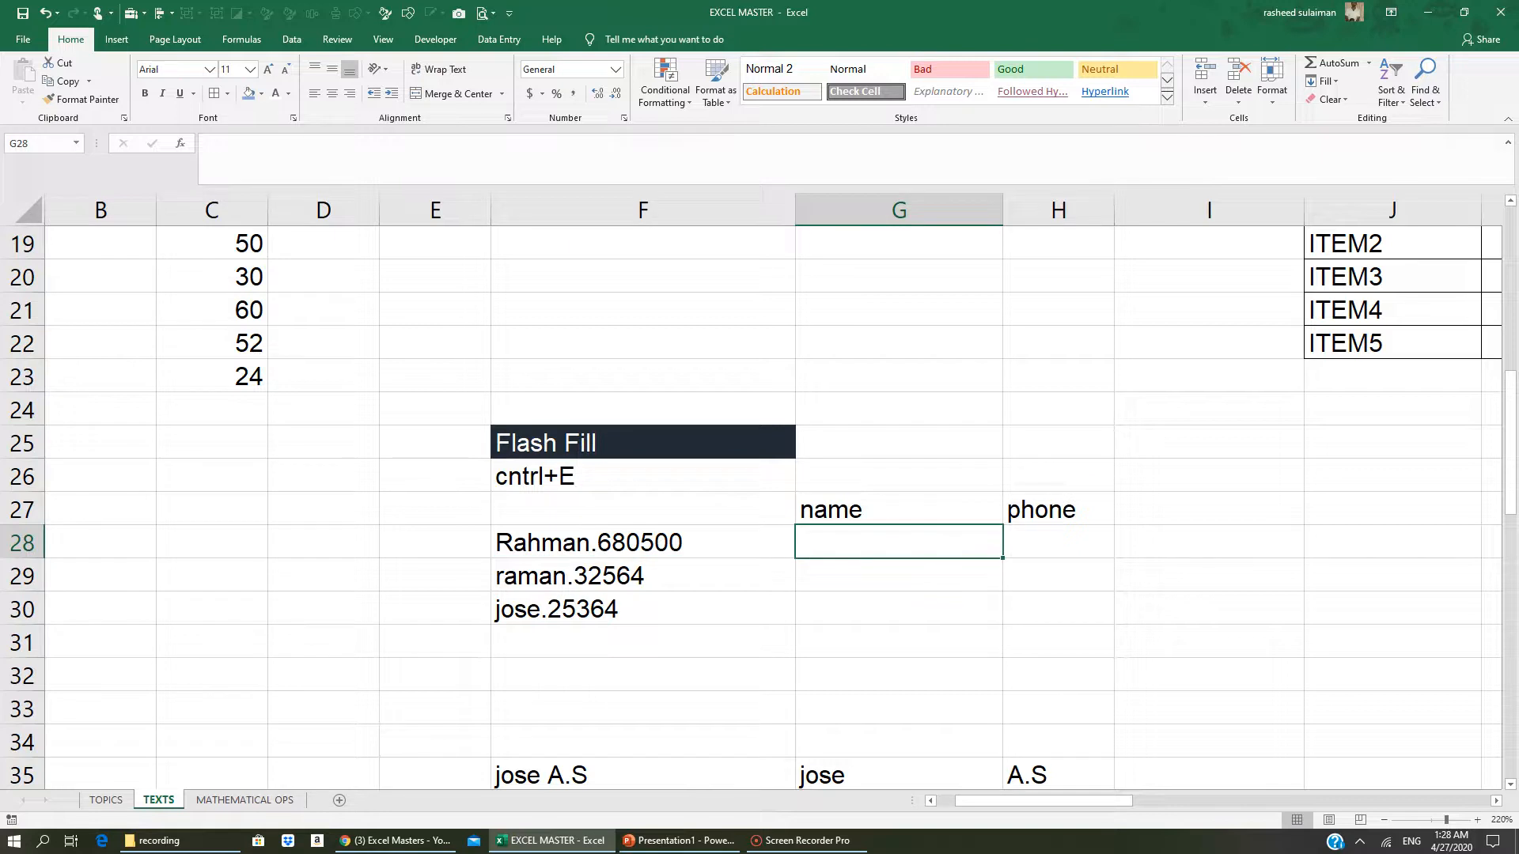
pyautogui.click(1028, 509)
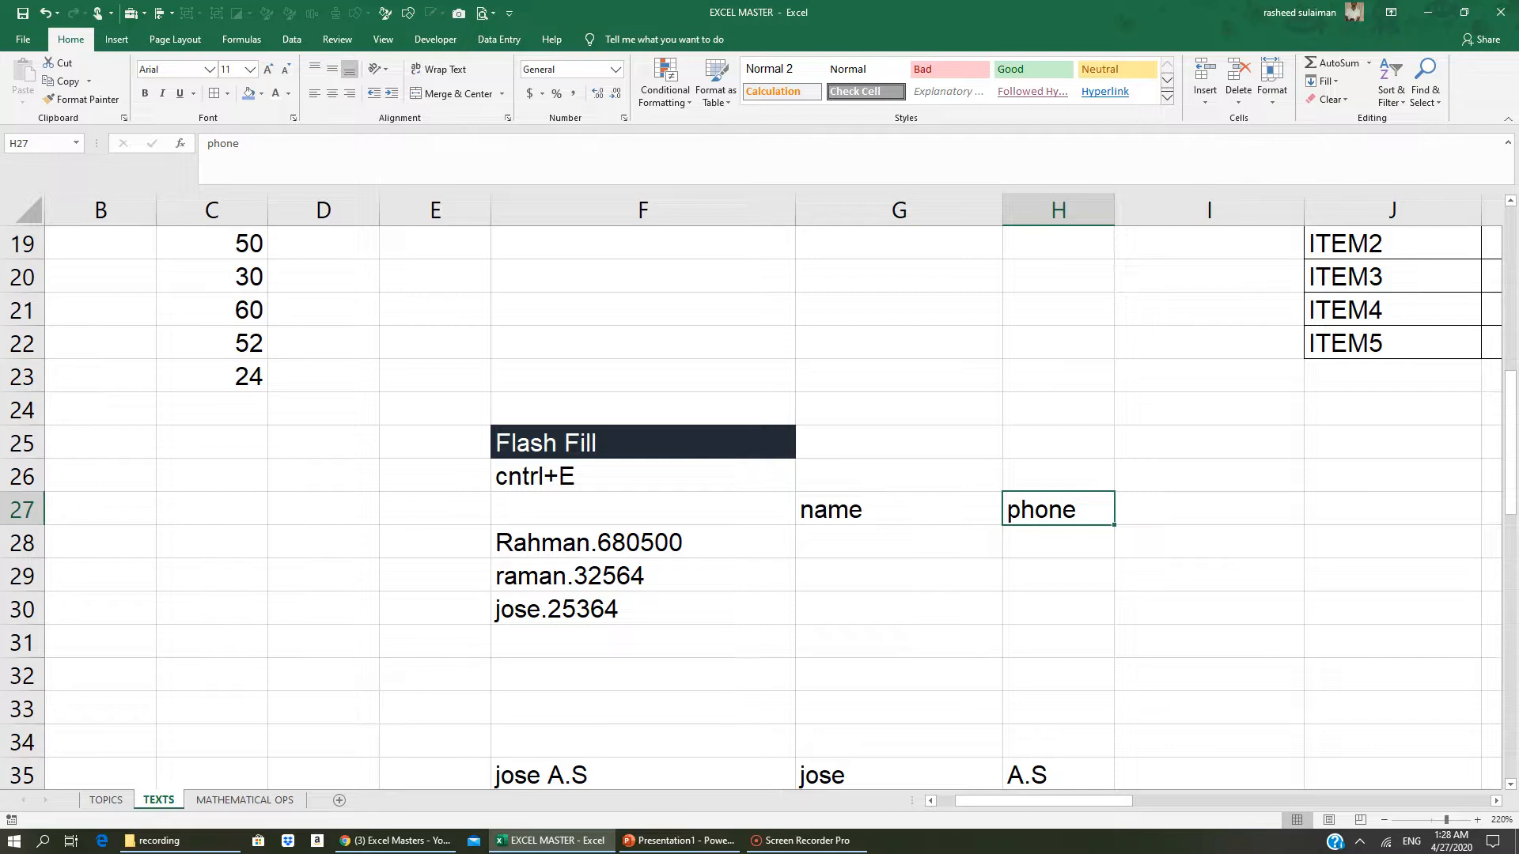
pyautogui.click(831, 534)
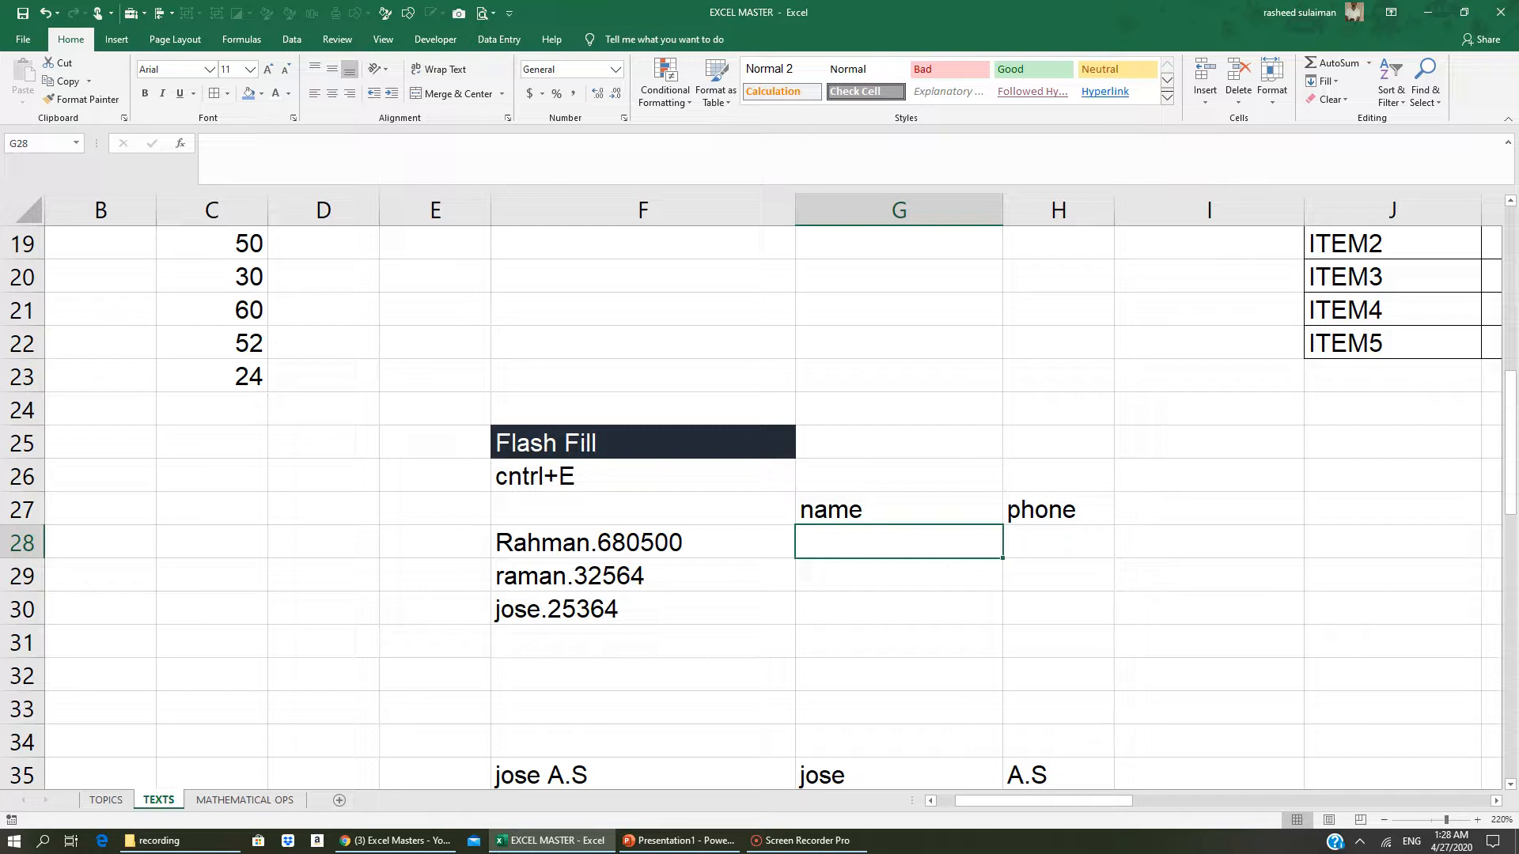
pyautogui.write('R')
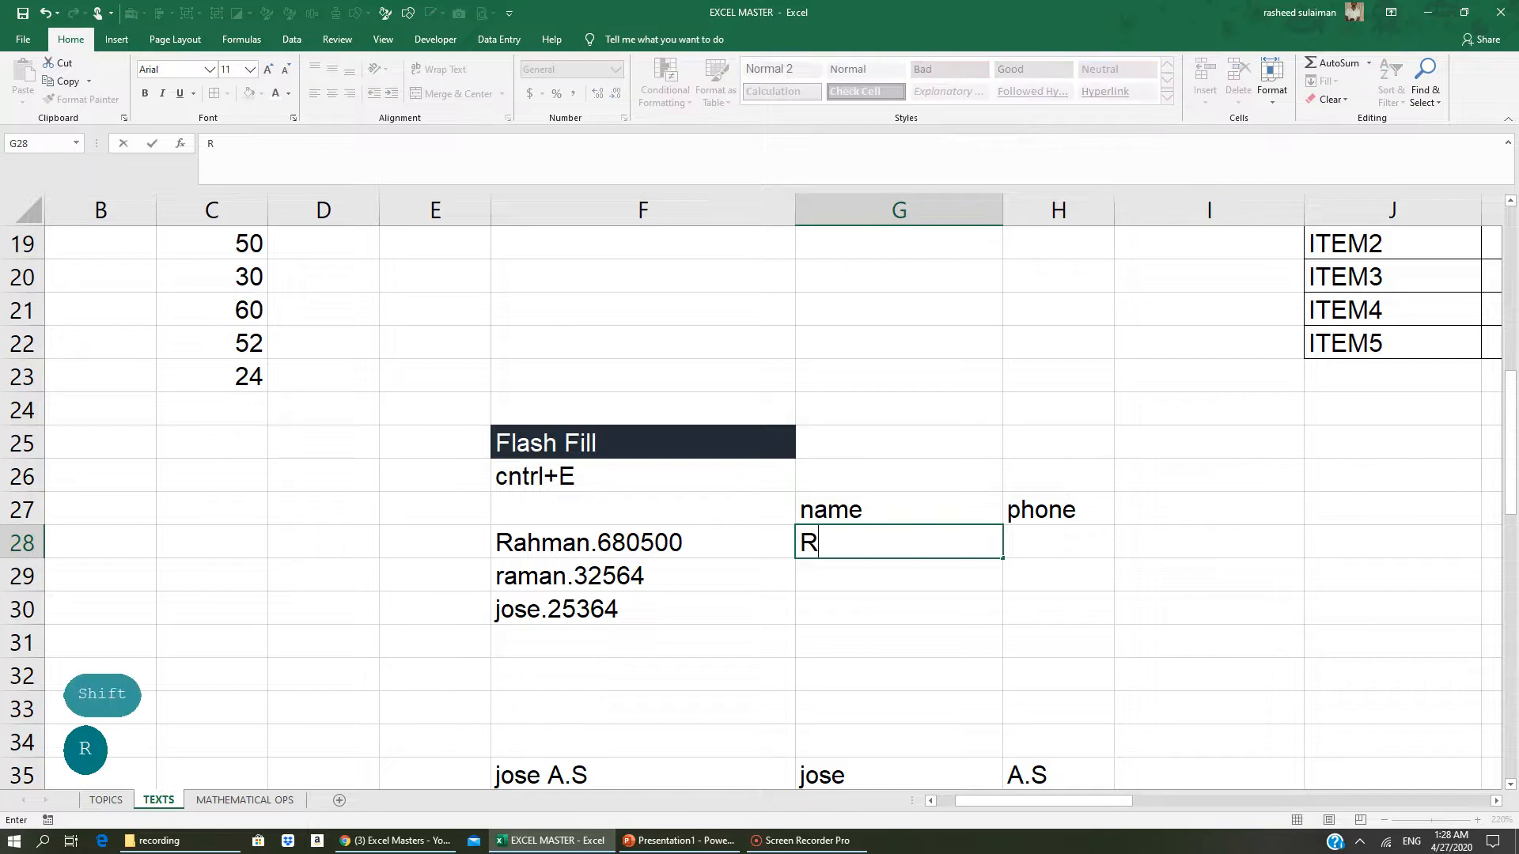
pyautogui.write('ahman')
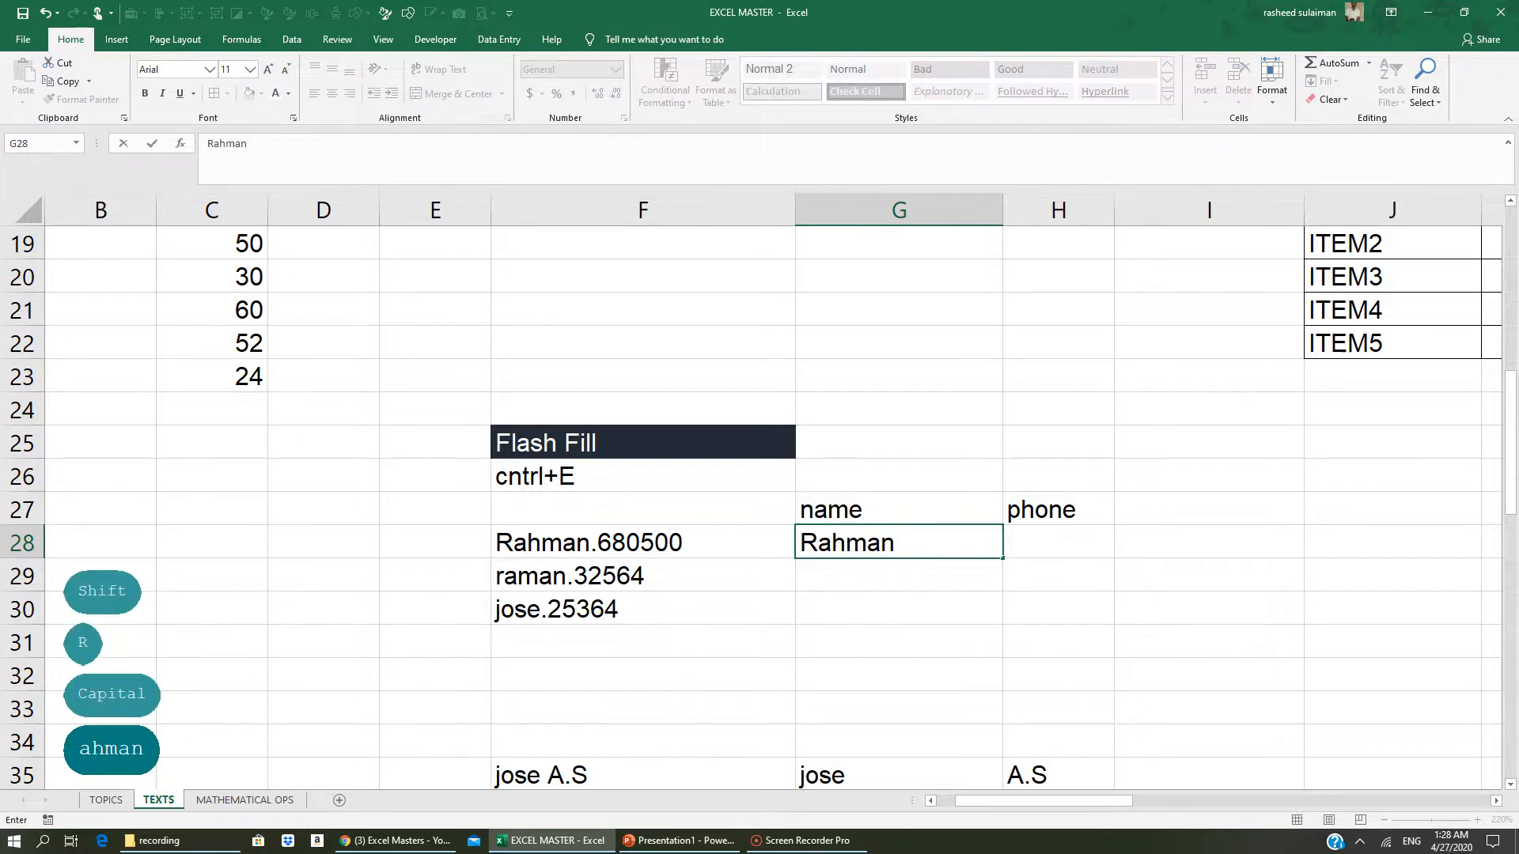
pyautogui.click(1025, 550)
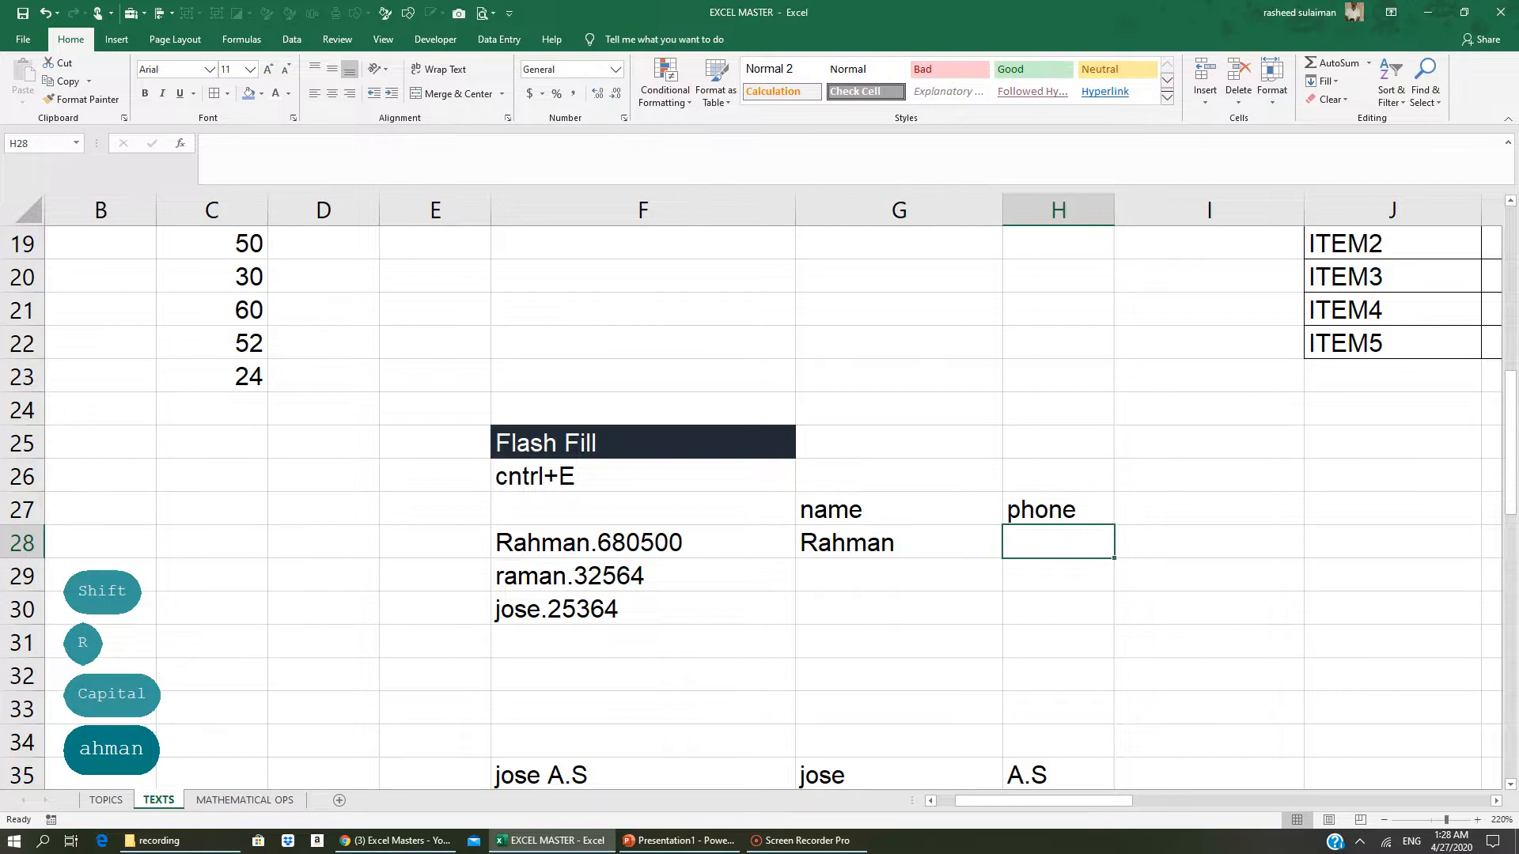
pyautogui.write('680')
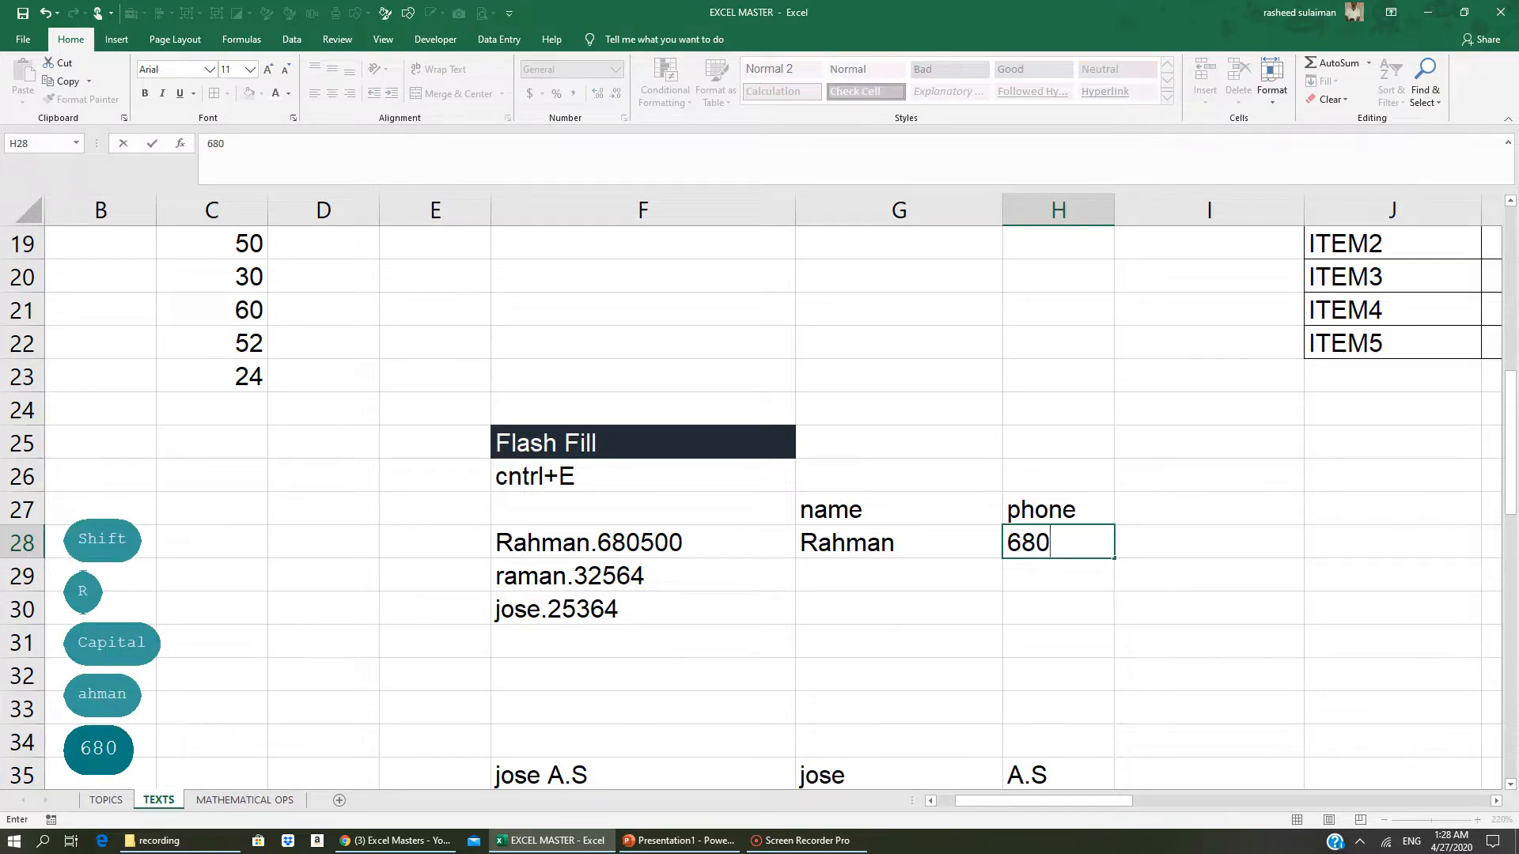
pyautogui.write('500')
pyautogui.click(908, 582)
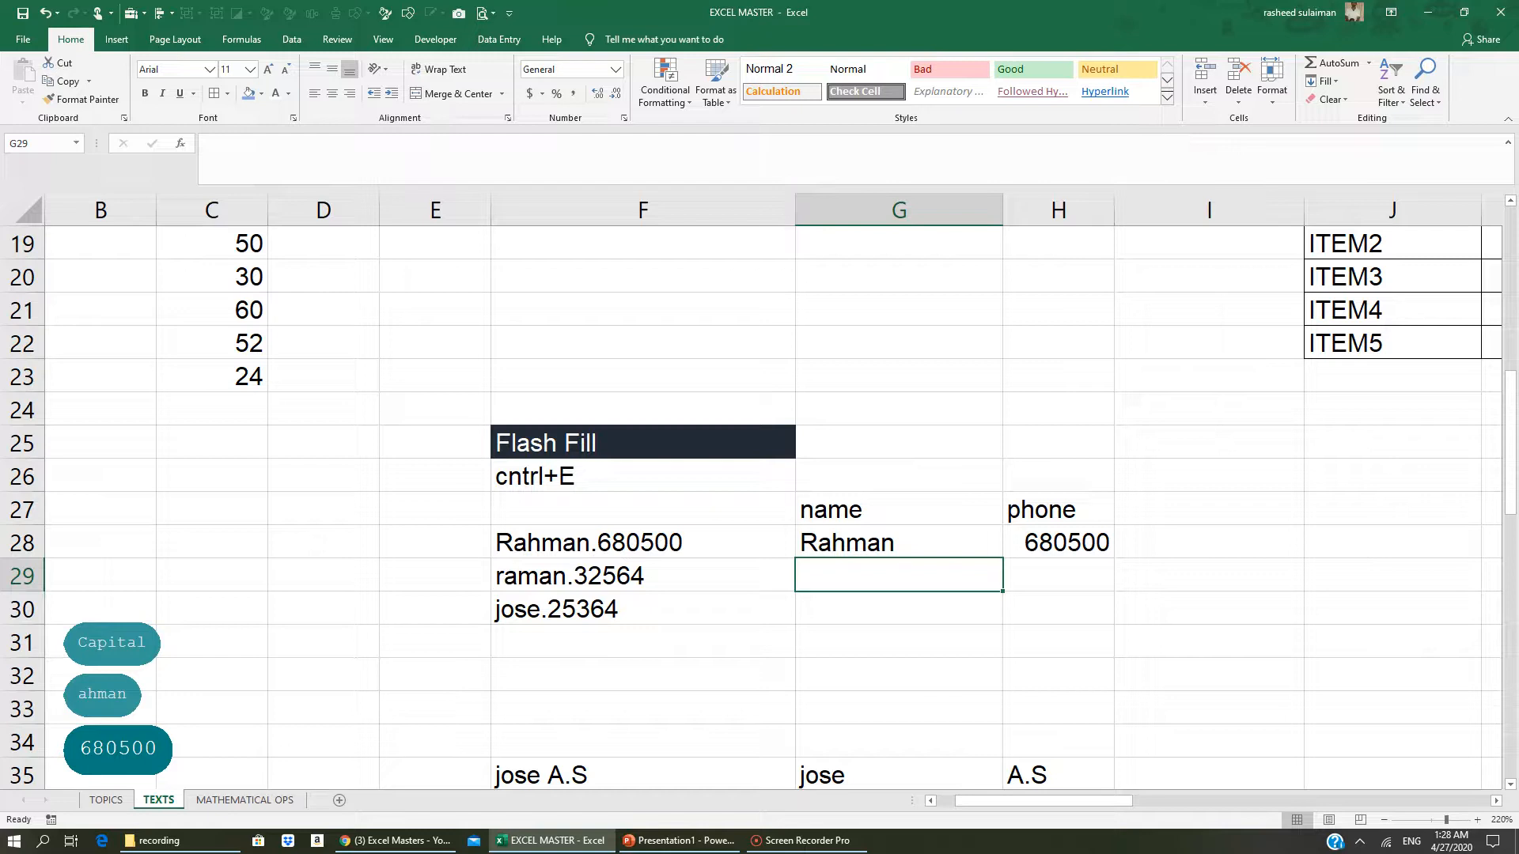
# - Flash Fill the names through G28:G30 and the phone numbers through H28:H30
pyautogui.moveTo(865, 543); pyautogui.dragTo(865, 606)
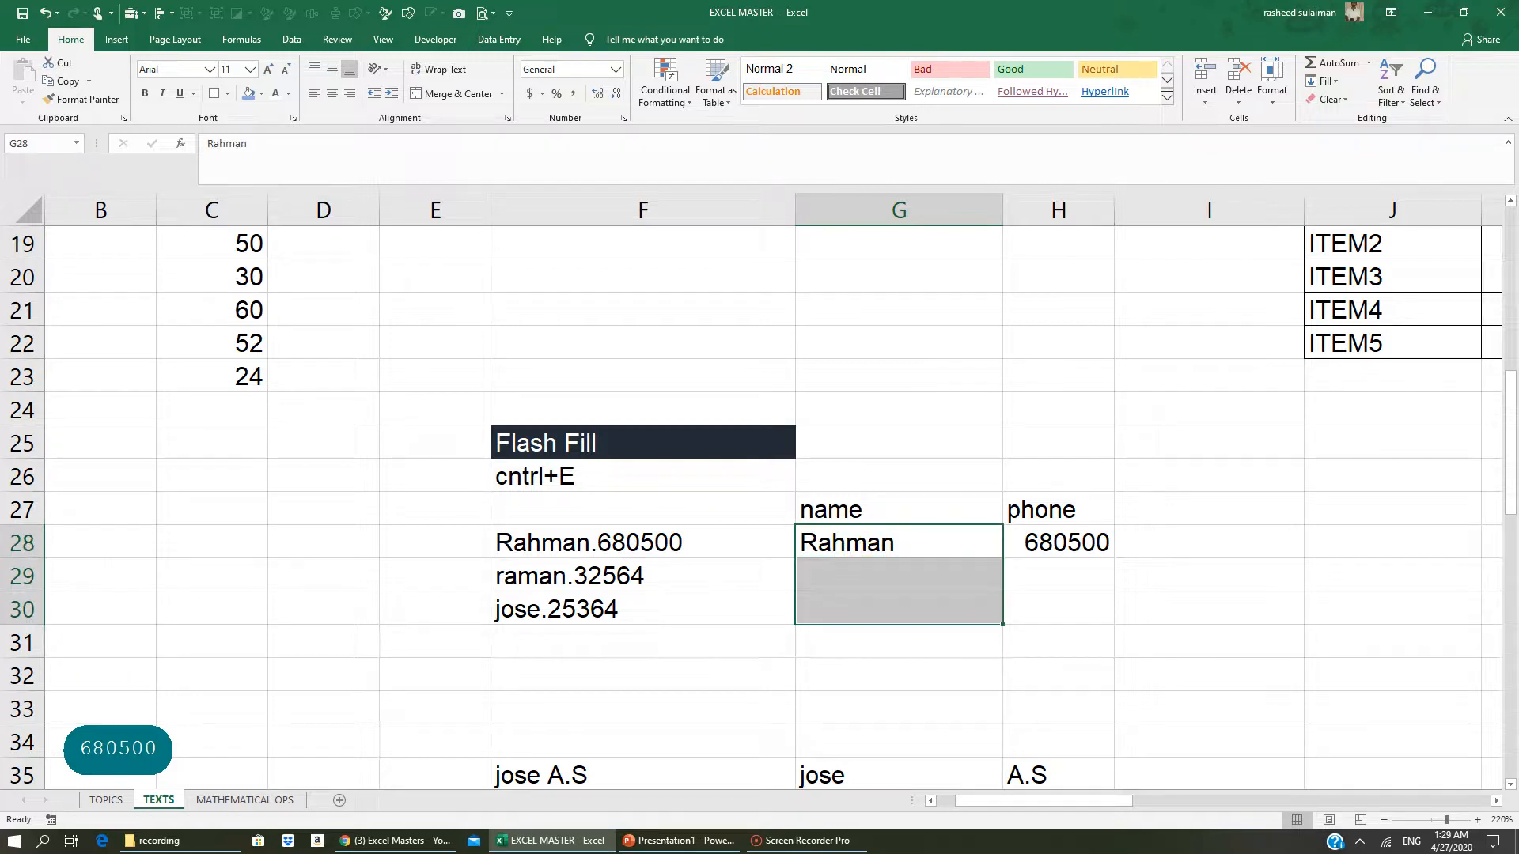
pyautogui.hotkey('ctrl', 'e')
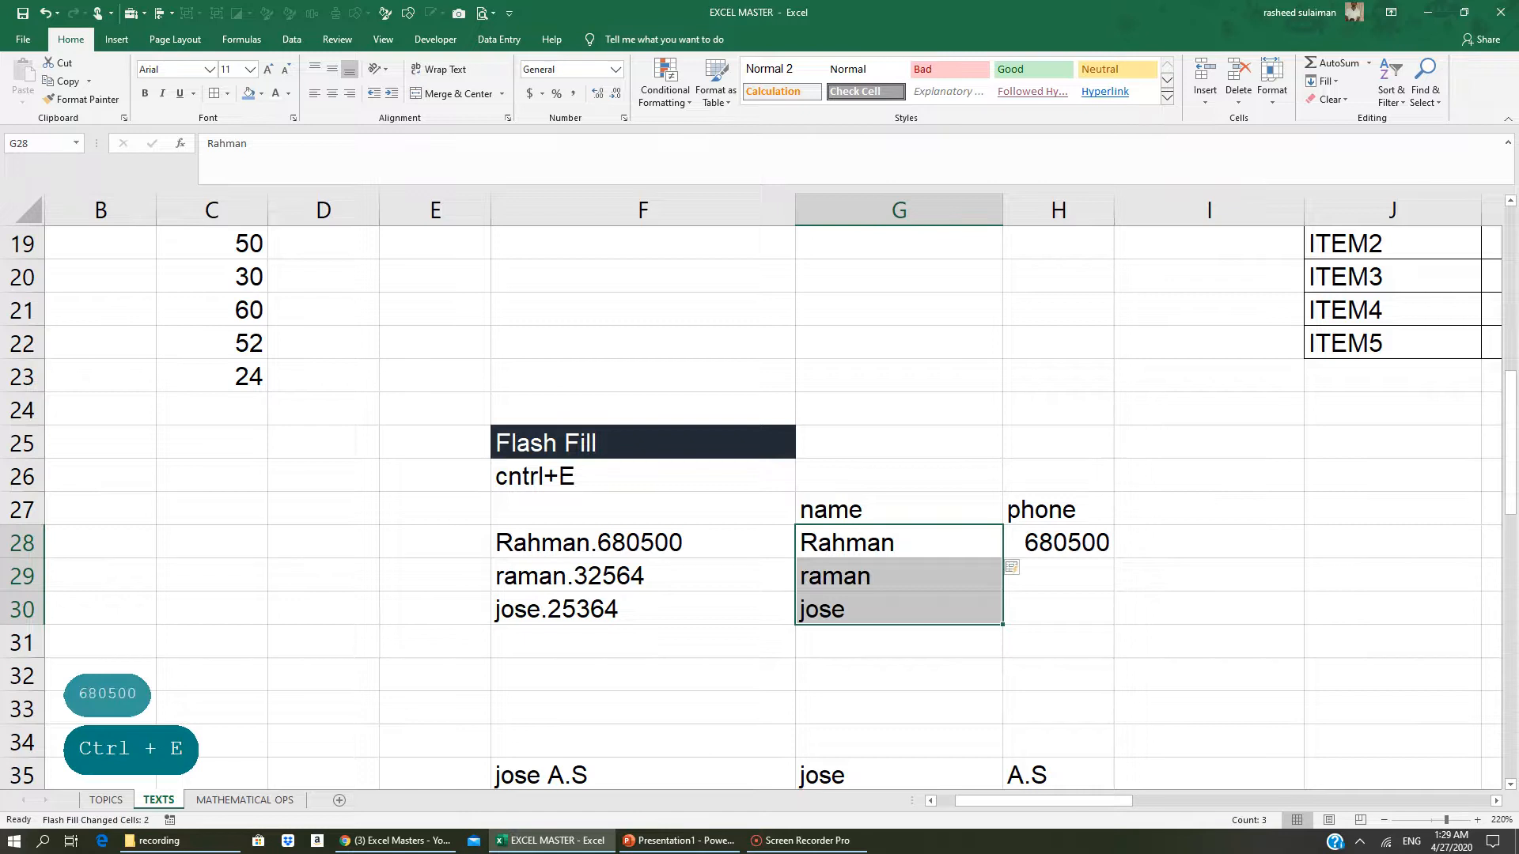
pyautogui.click(878, 680)
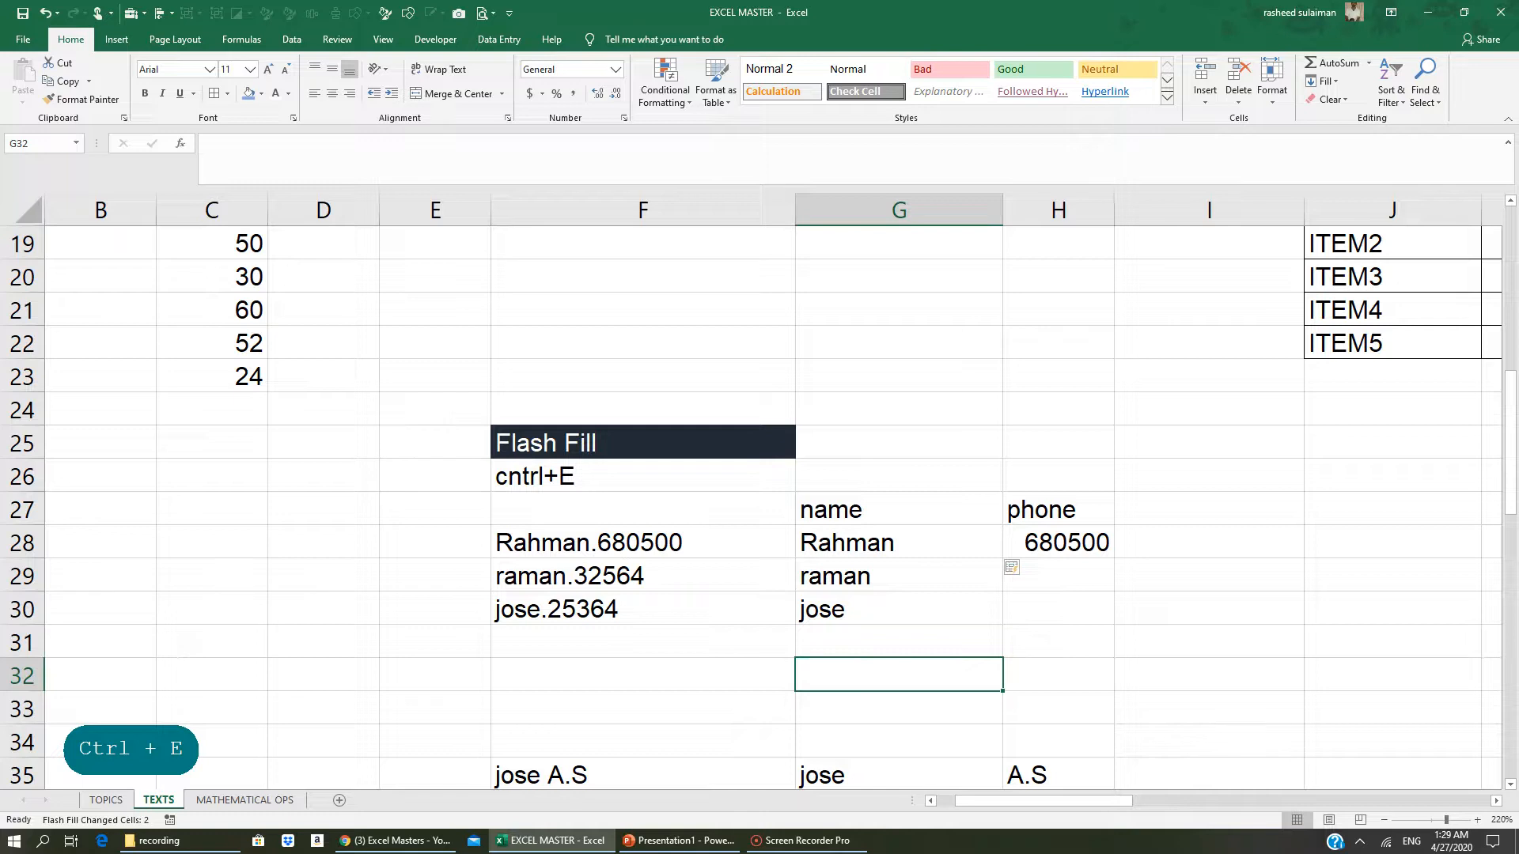
pyautogui.moveTo(1060, 543); pyautogui.dragTo(1060, 603)
pyautogui.hotkey('ctrl', 'e')
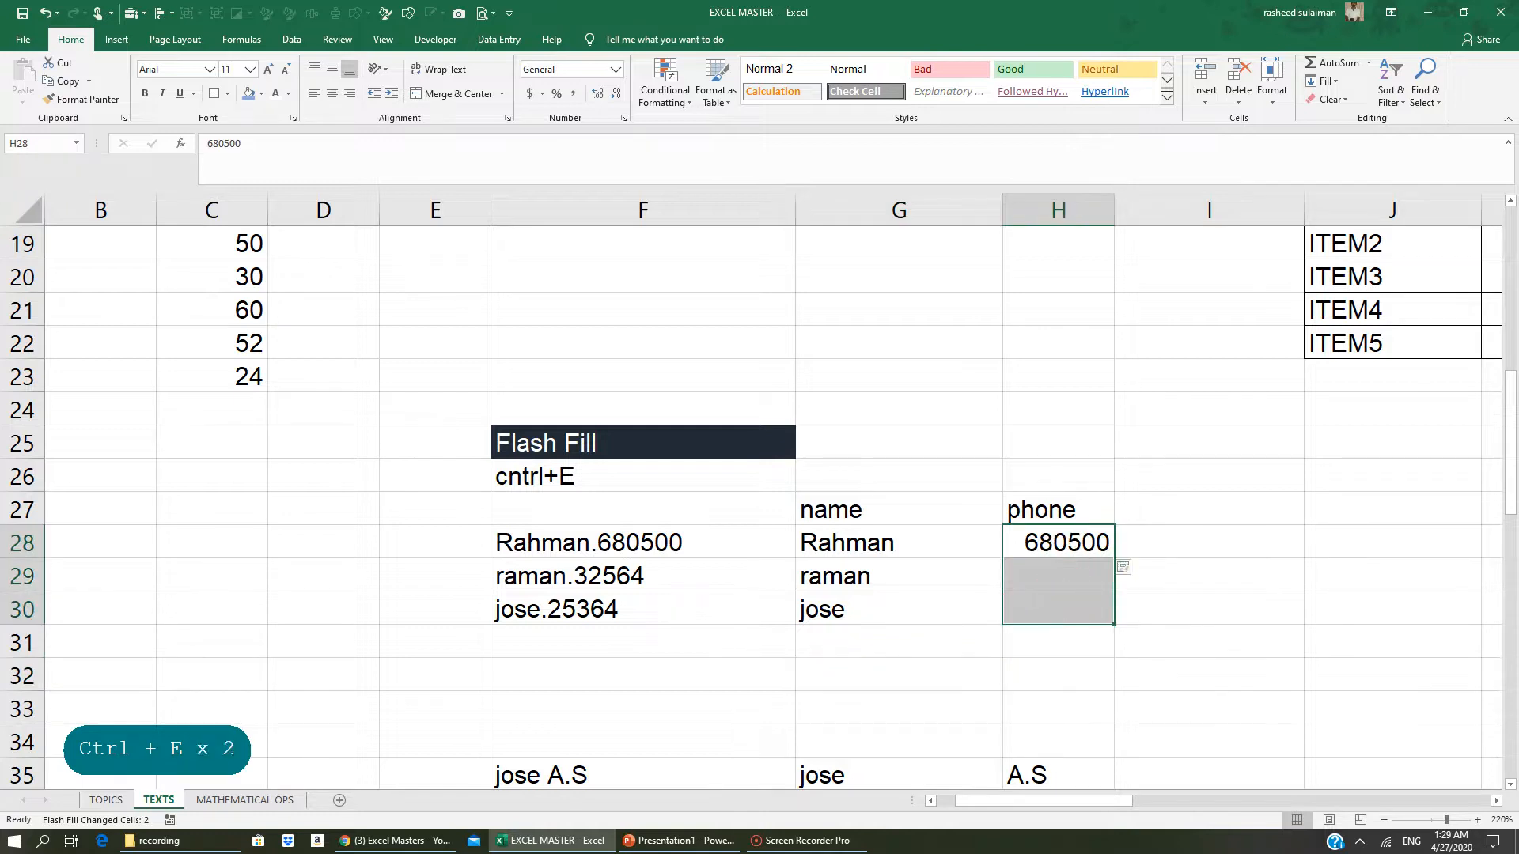
pyautogui.click(542, 481)
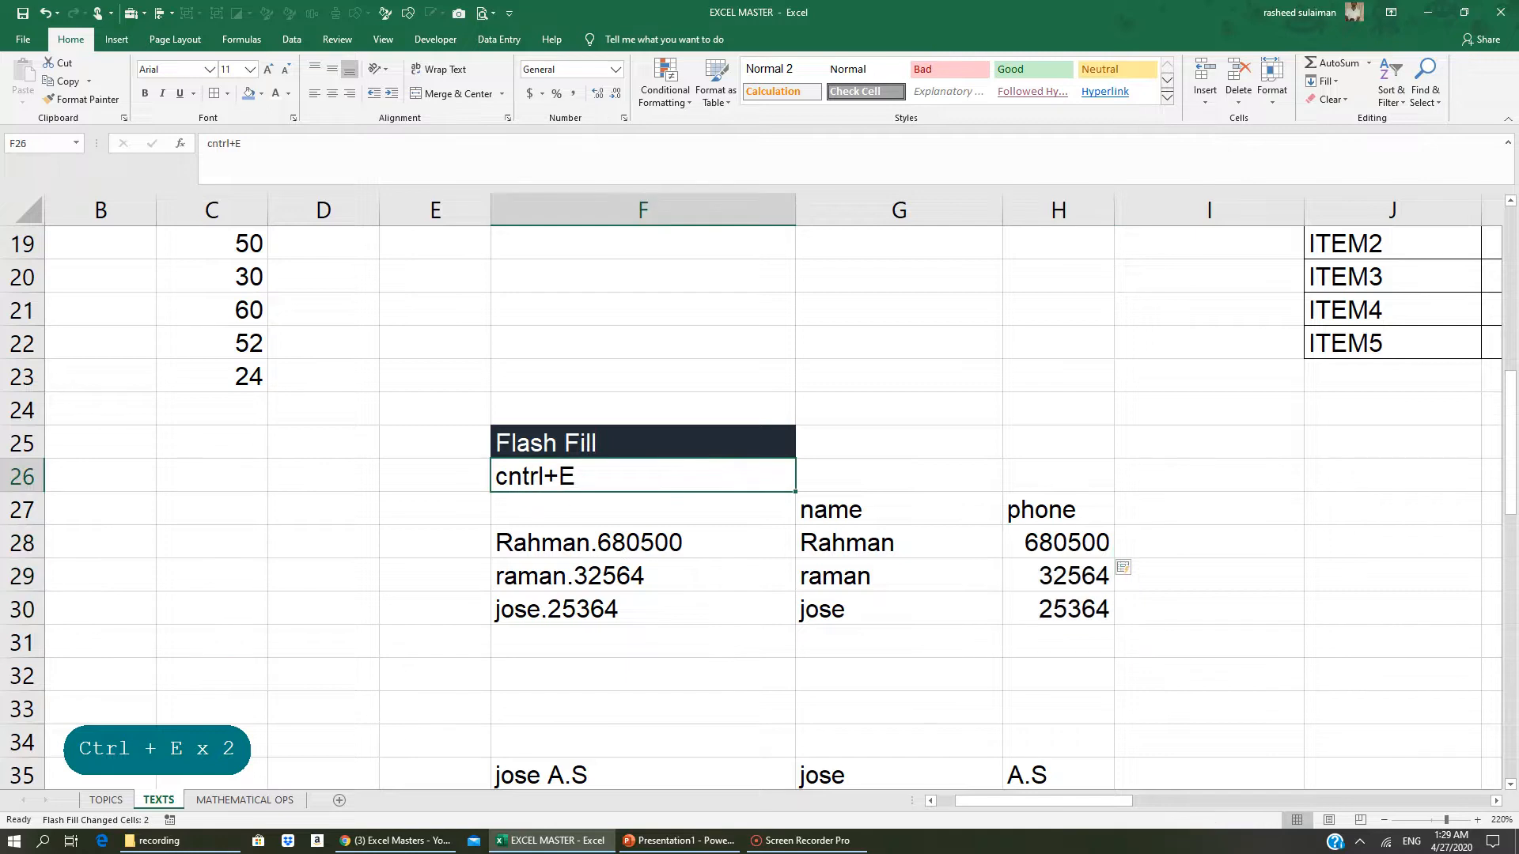
pyautogui.click(1090, 650)
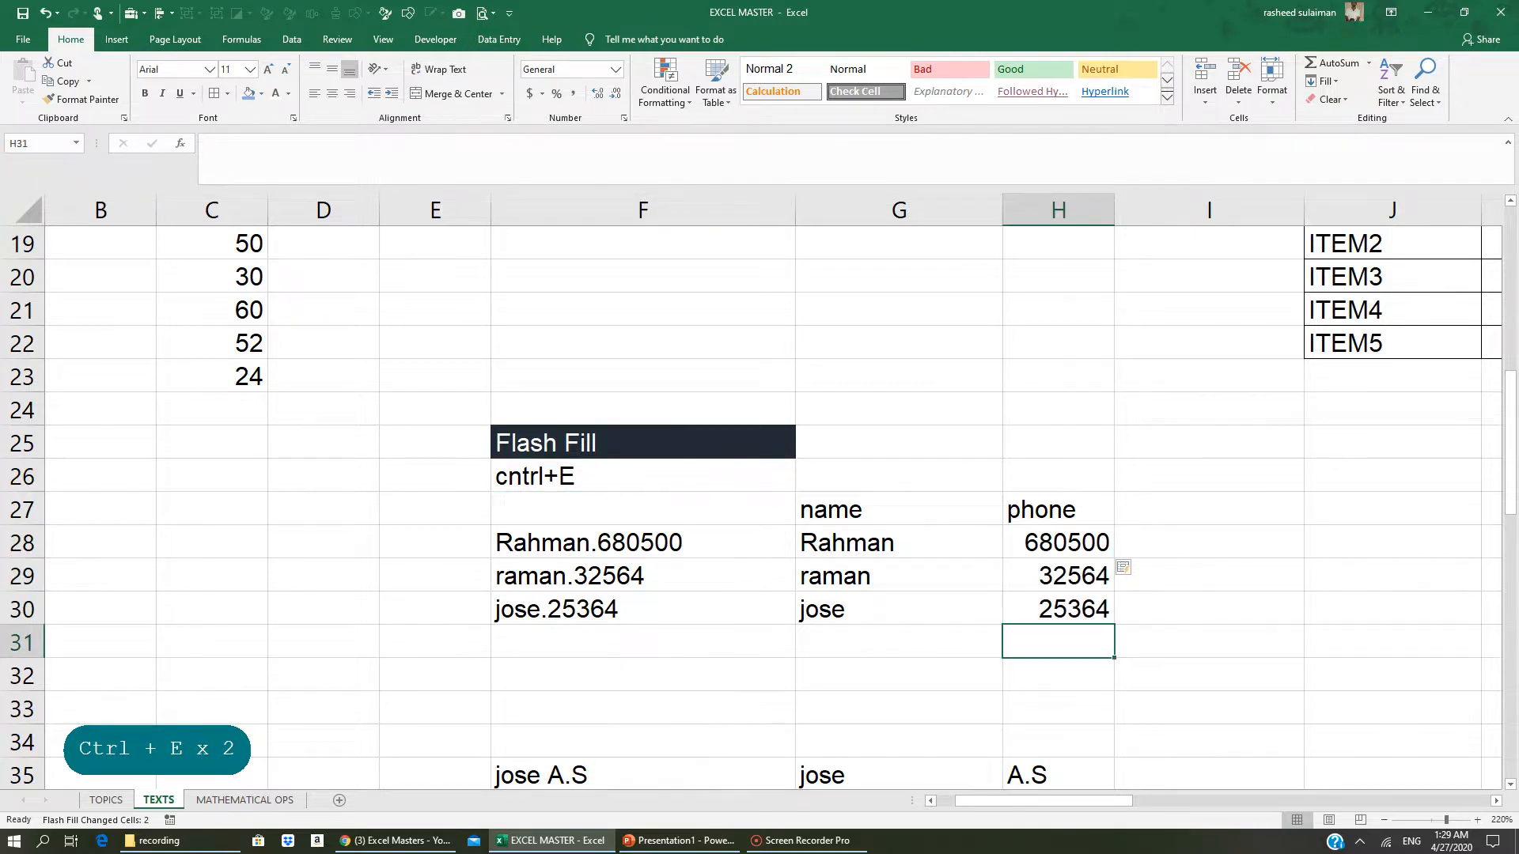
# - Clear the existing split names and initials in G35:H37
pyautogui.hscroll(3, 759, 490)
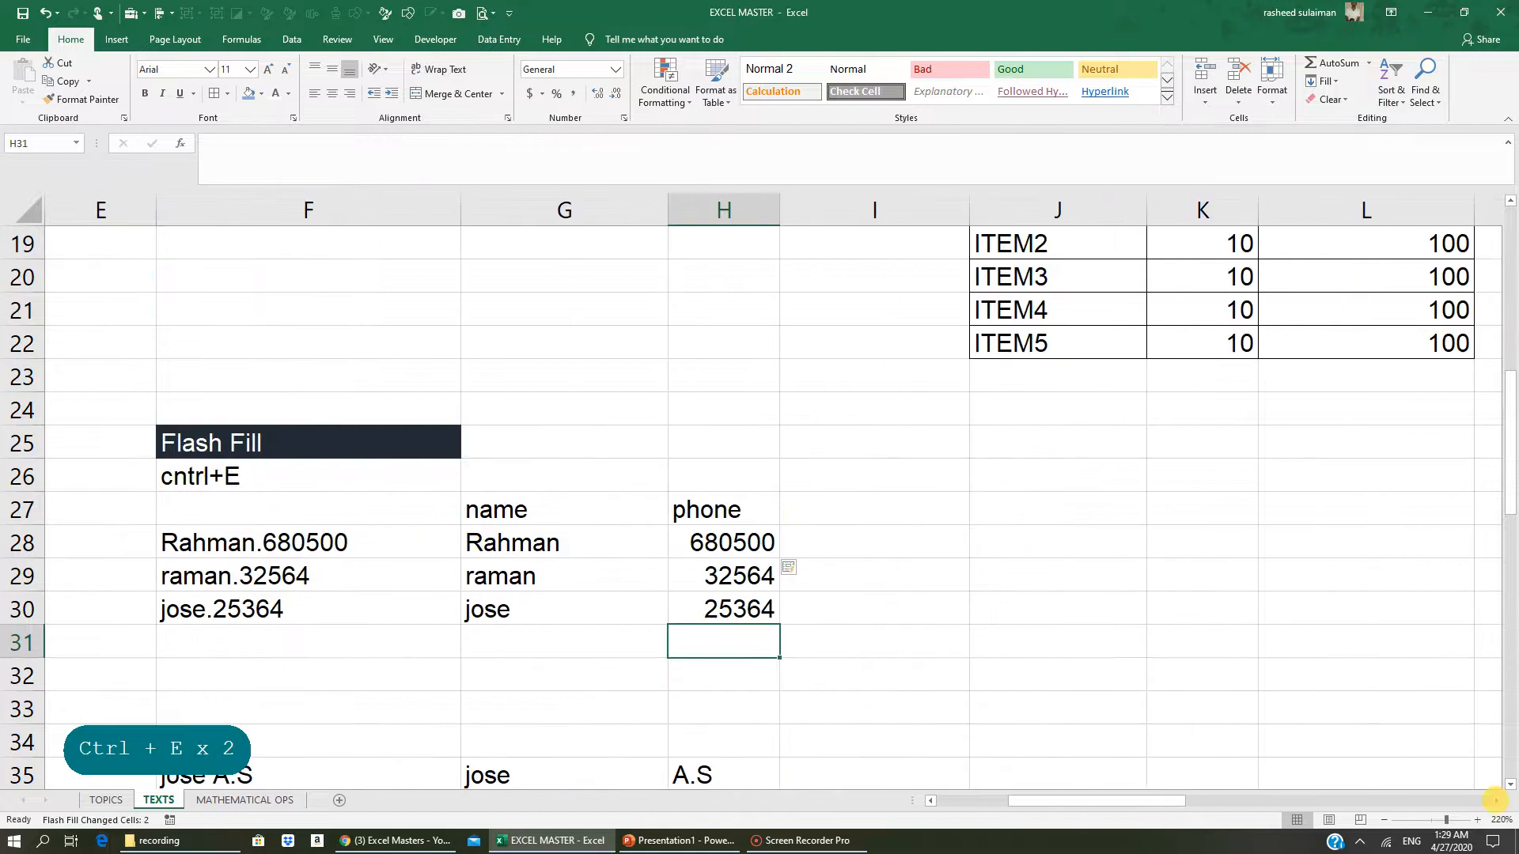
pyautogui.click(933, 800)
pyautogui.click(933, 800)
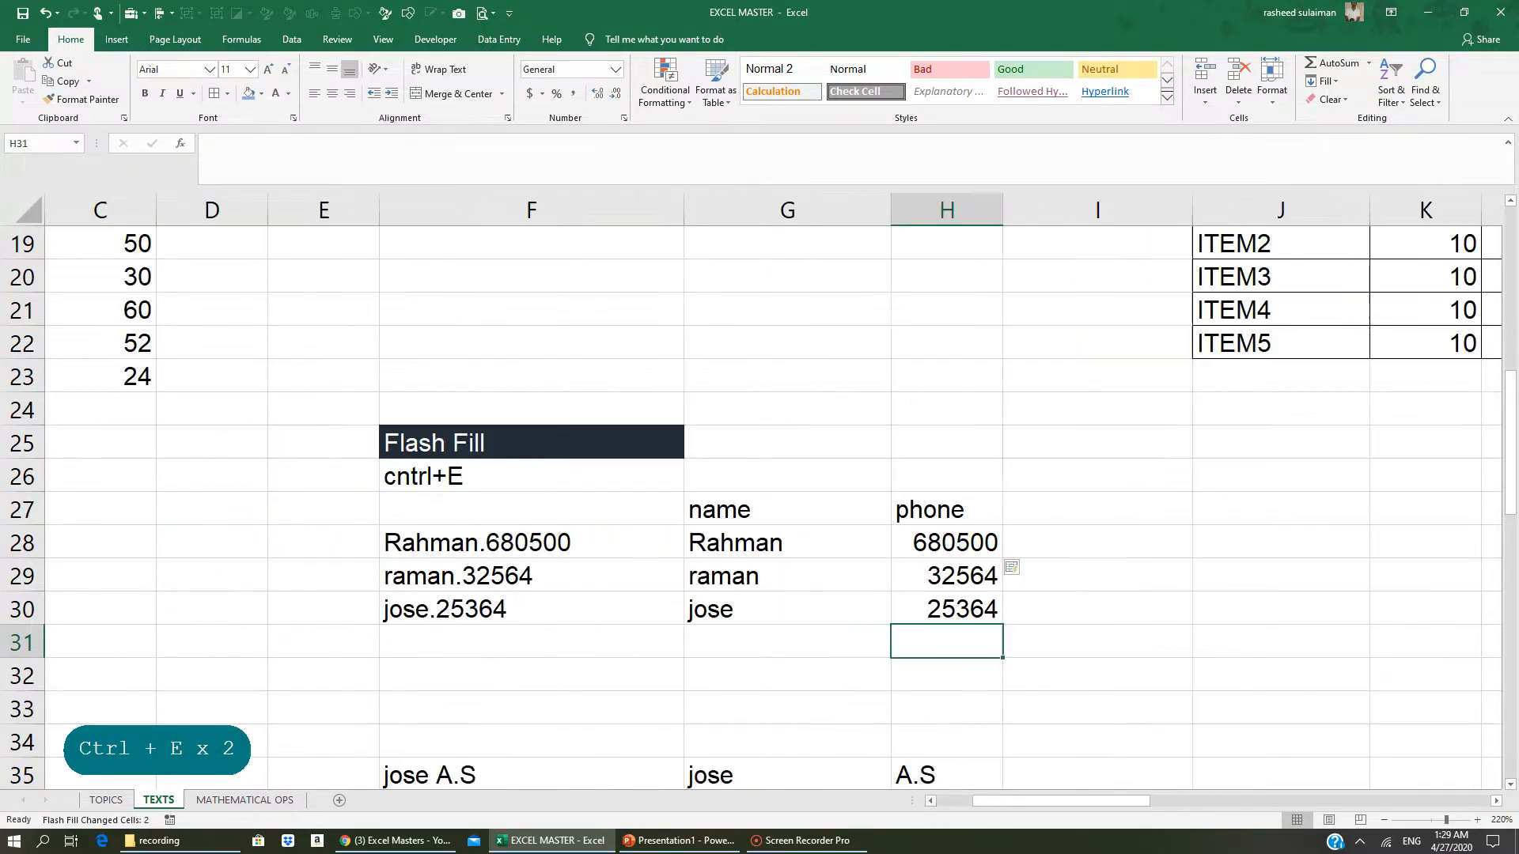
pyautogui.scroll(-1, 759, 491)
pyautogui.scroll(-2, 760, 490)
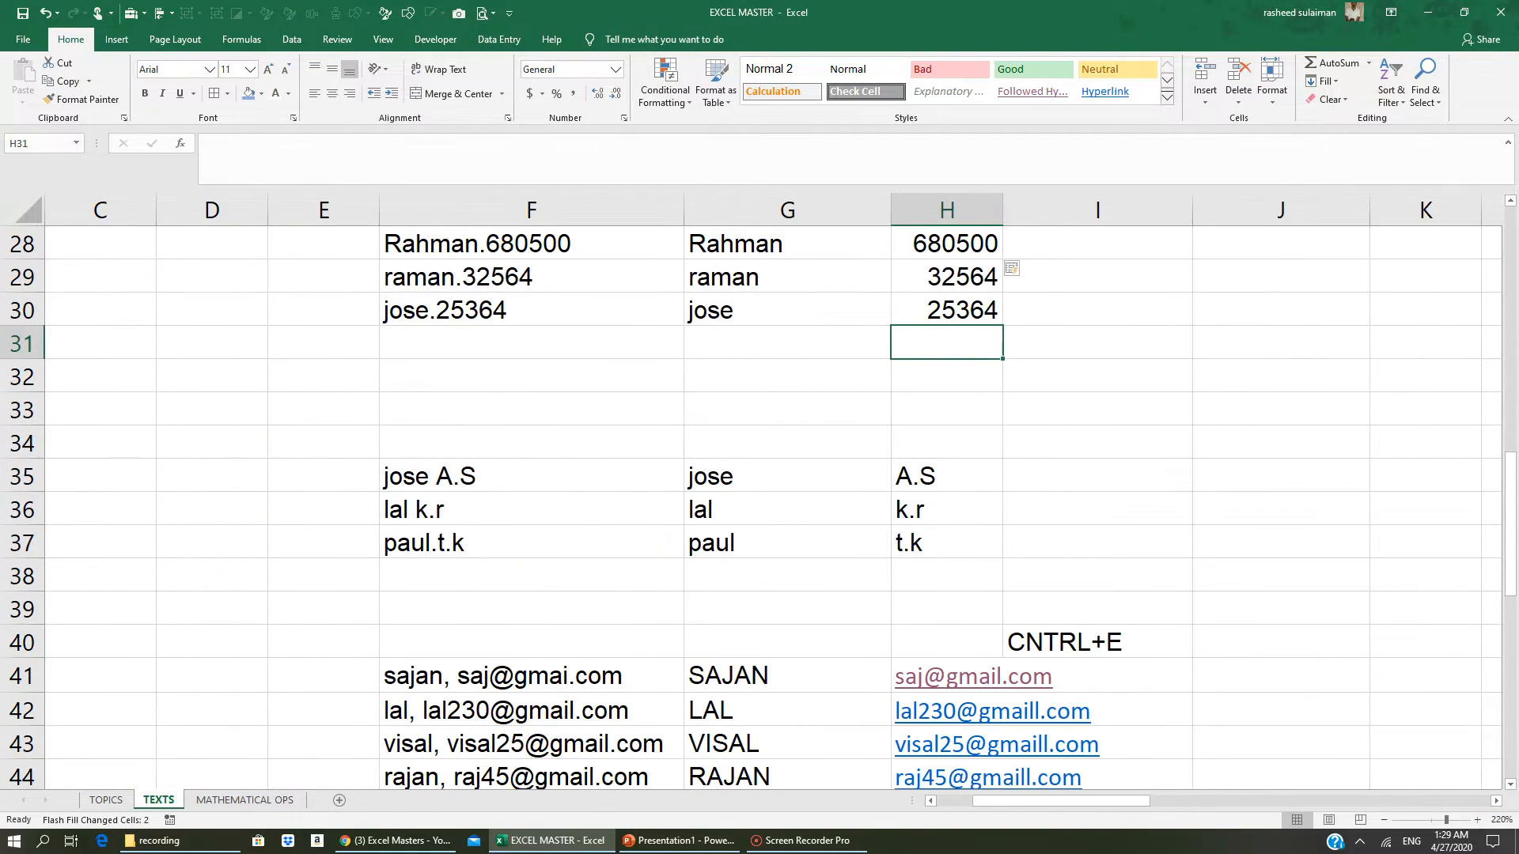
pyautogui.moveTo(858, 476); pyautogui.dragTo(917, 541)
pyautogui.press('Delete')
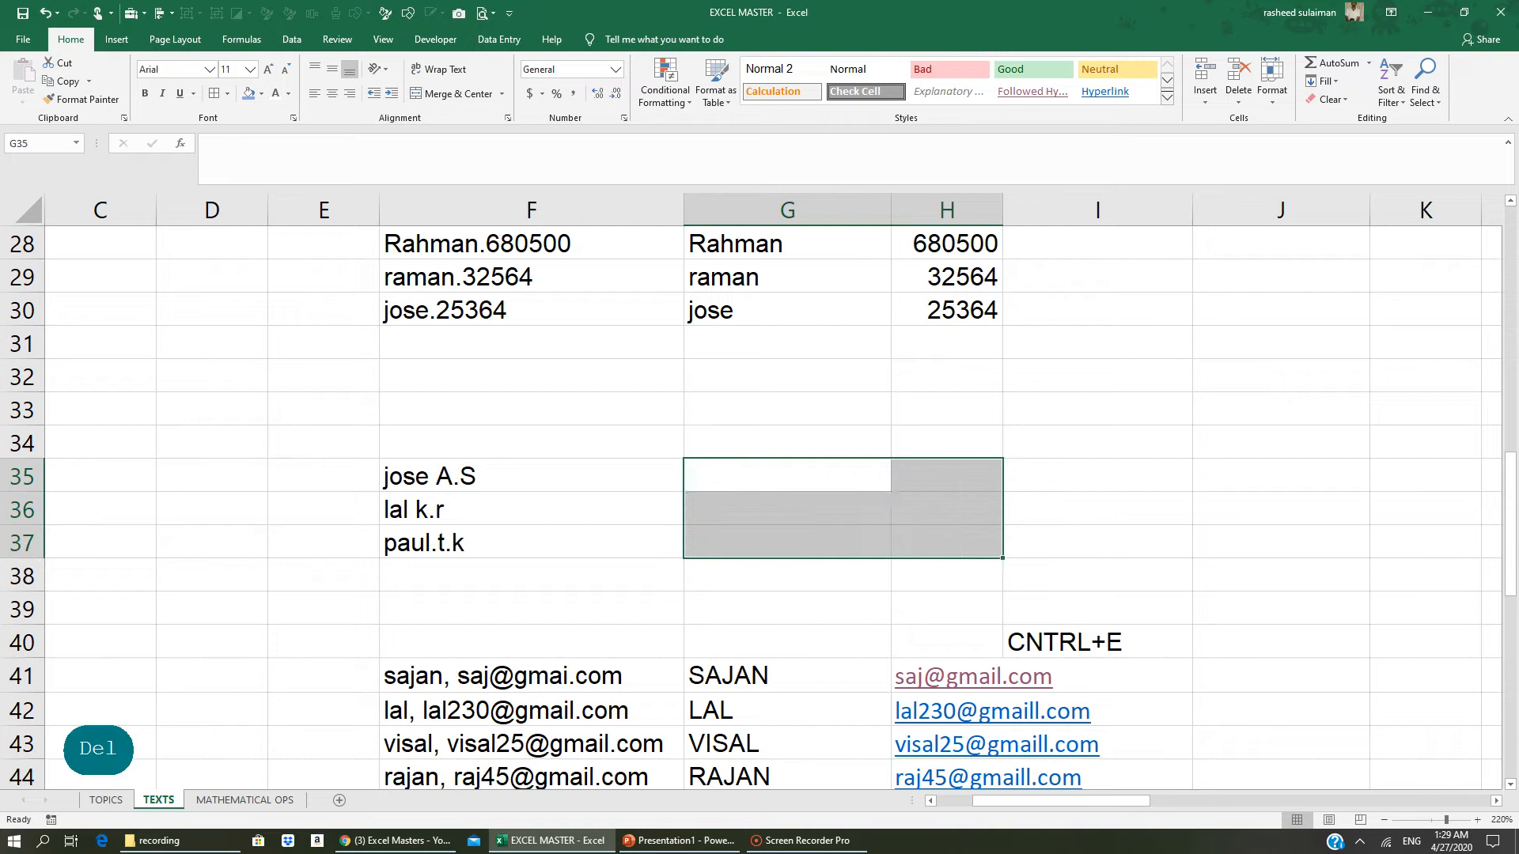
# - Enter the first name from F35 in G35 and the matching initials in capitals in H35
pyautogui.click(531, 477)
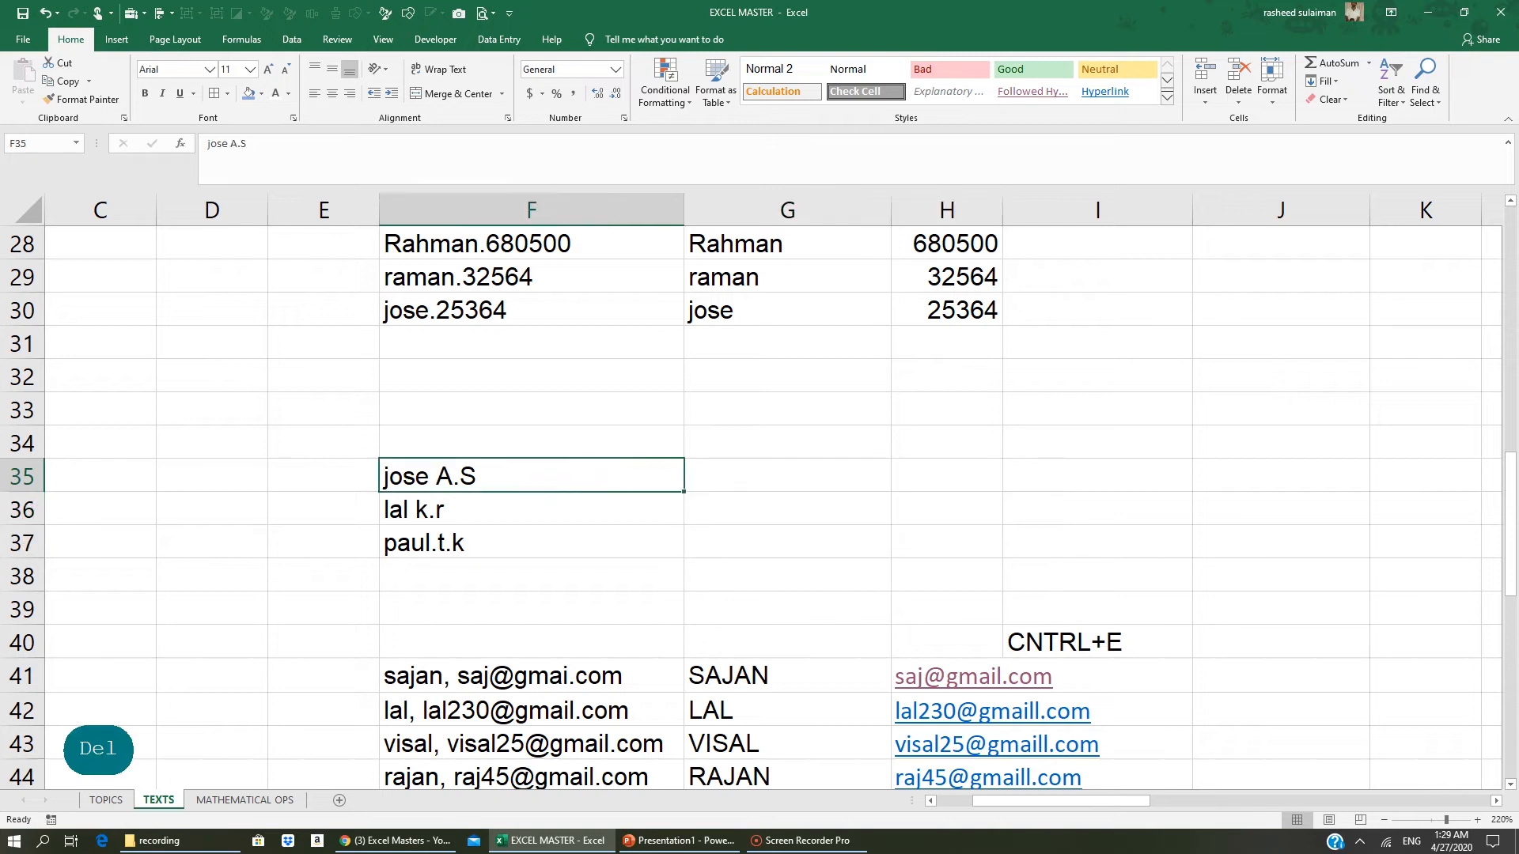
pyautogui.click(787, 476)
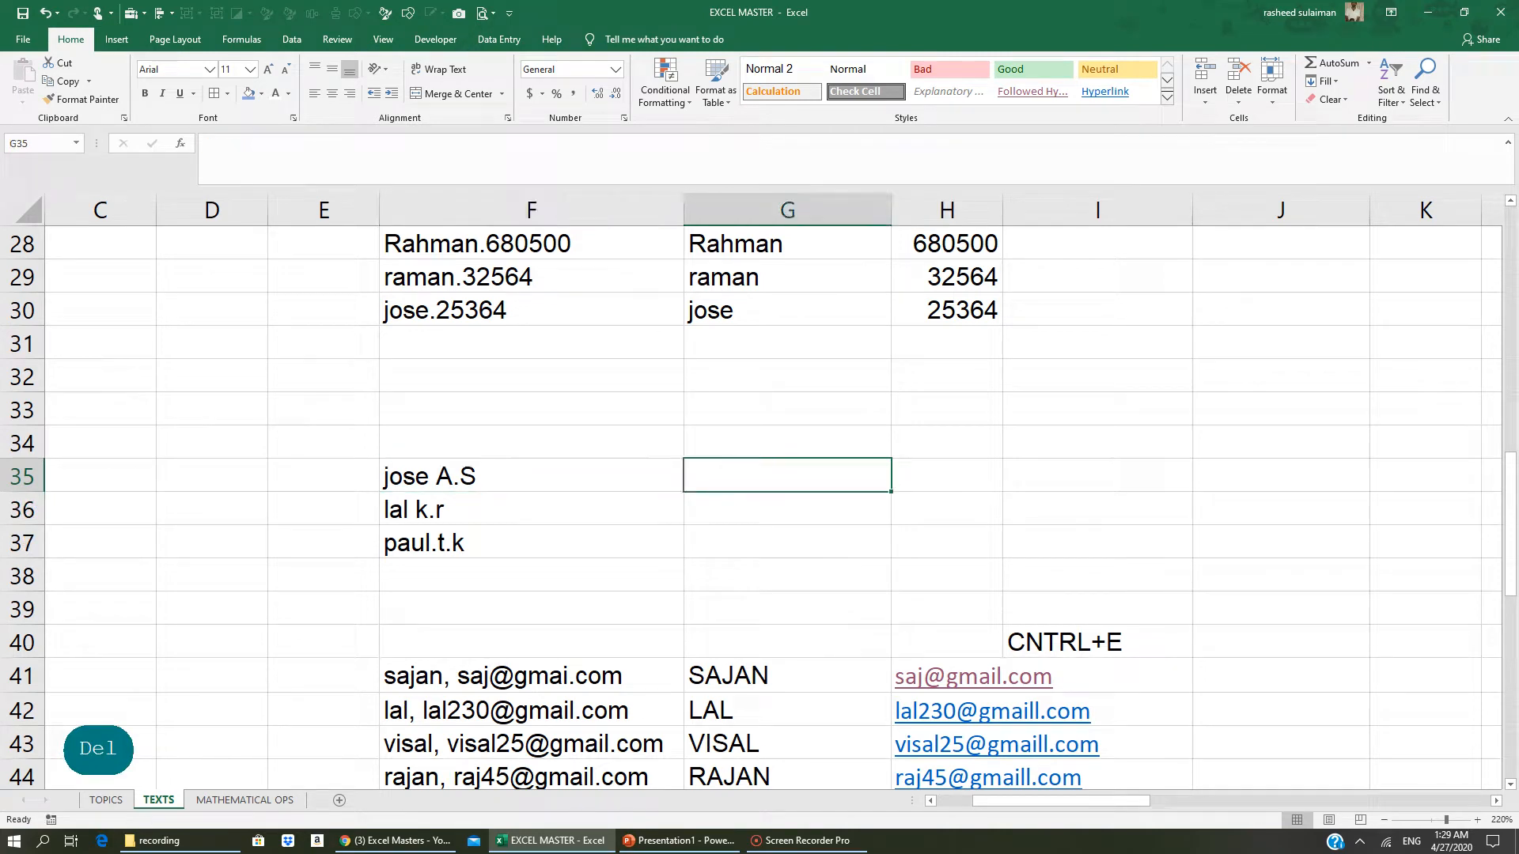
pyautogui.write('jose')
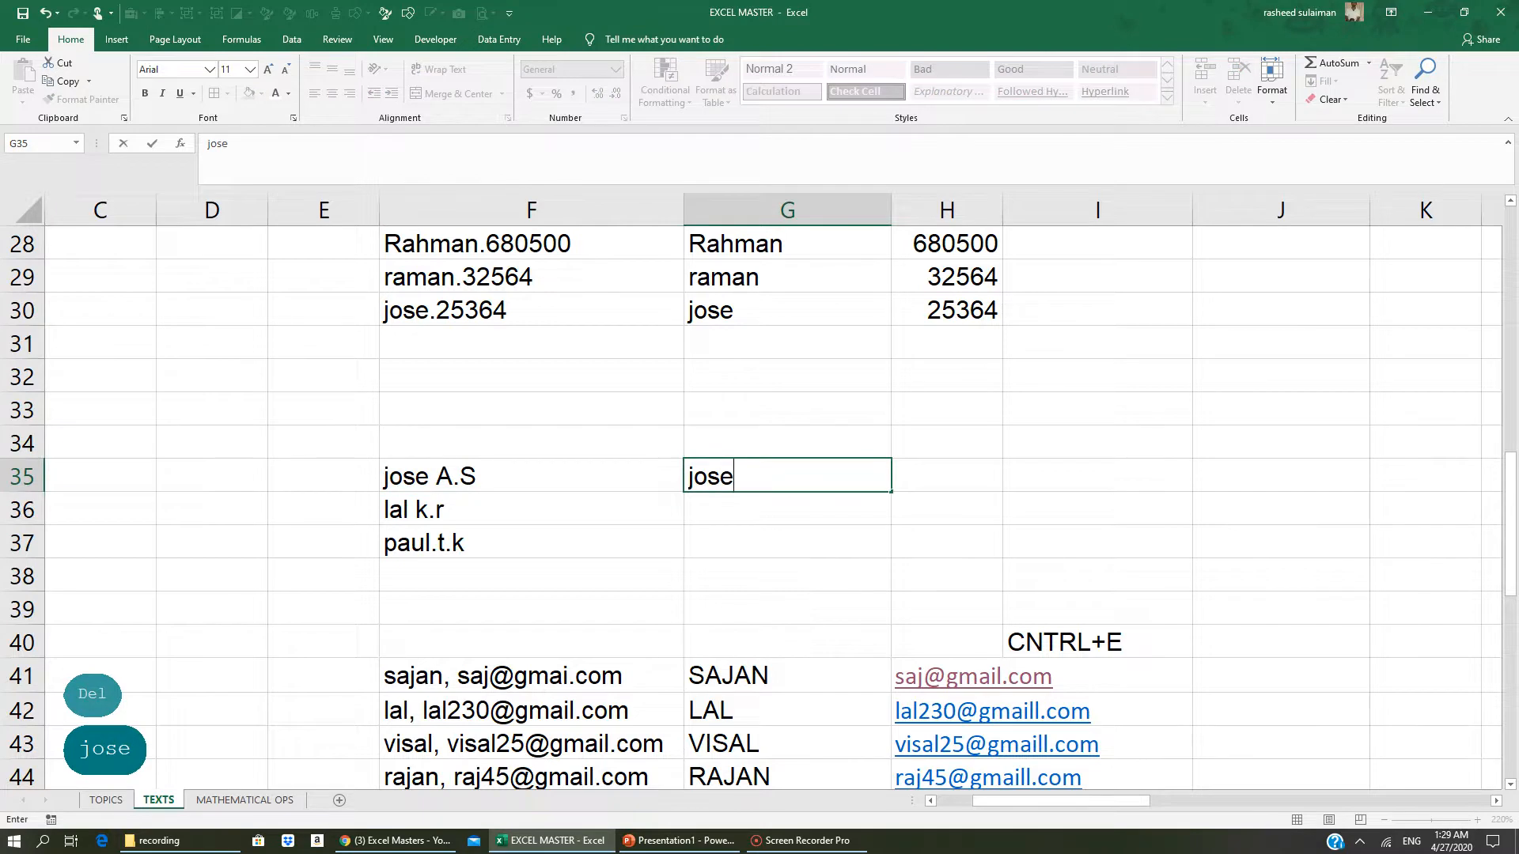
pyautogui.press('Tab')
pyautogui.write('a.')
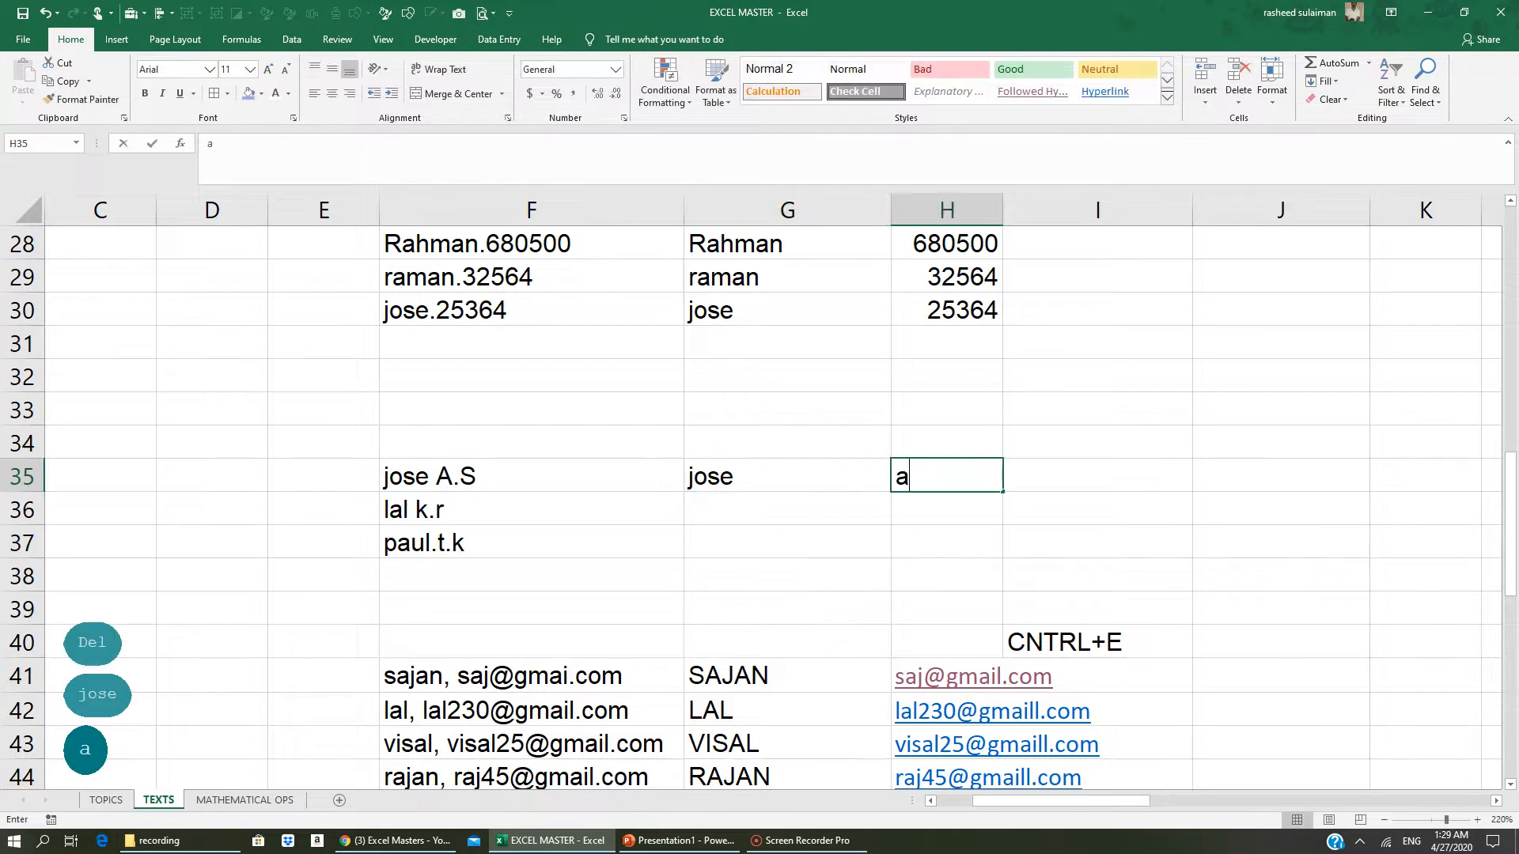
pyautogui.press('BackSpace')
pyautogui.press('BackSpace')
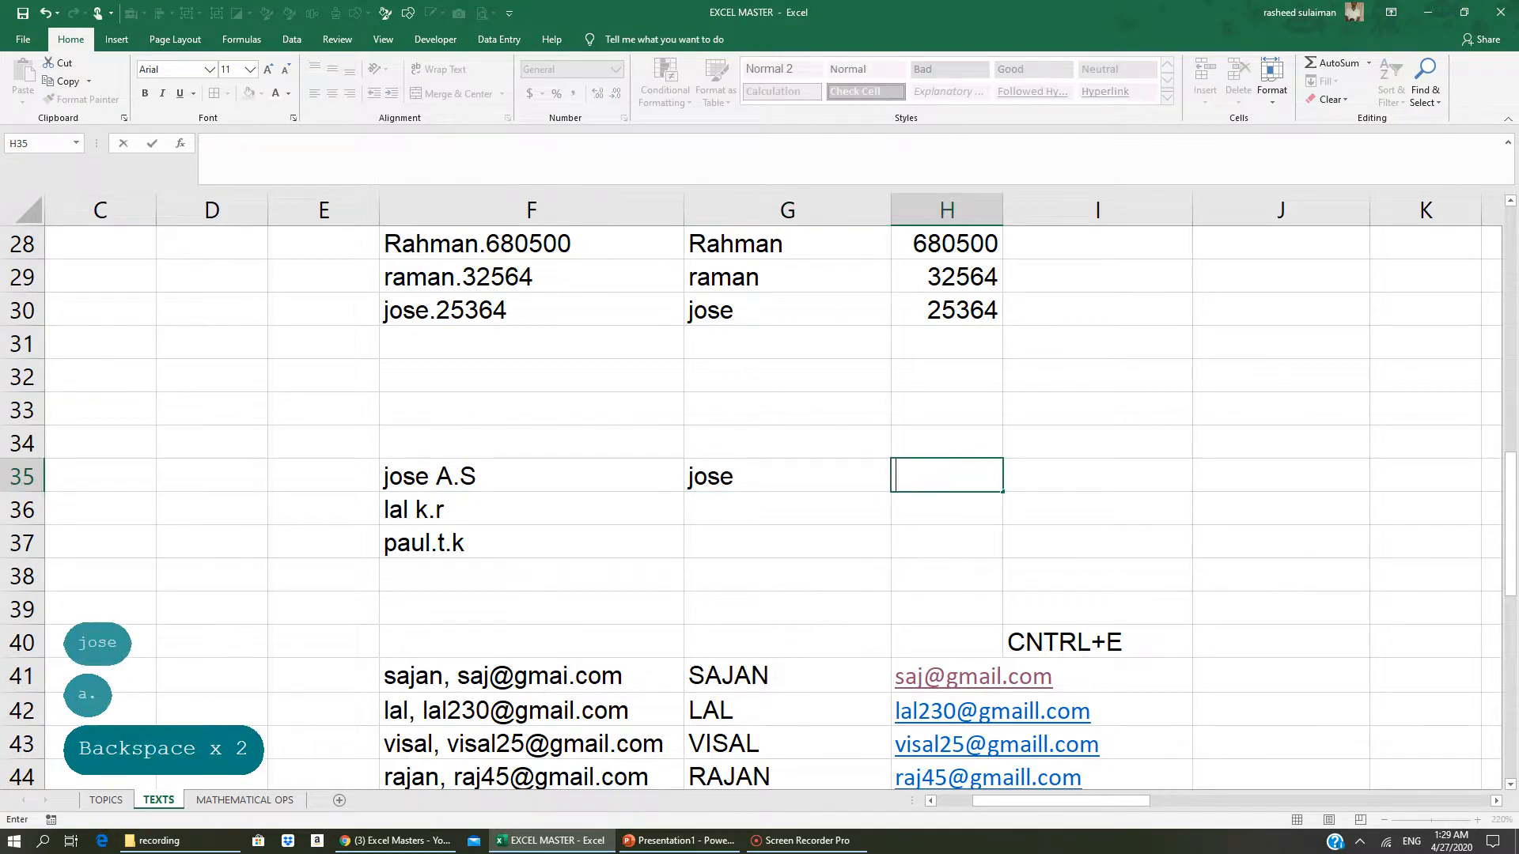
pyautogui.press('capslock')
pyautogui.write('A.S')
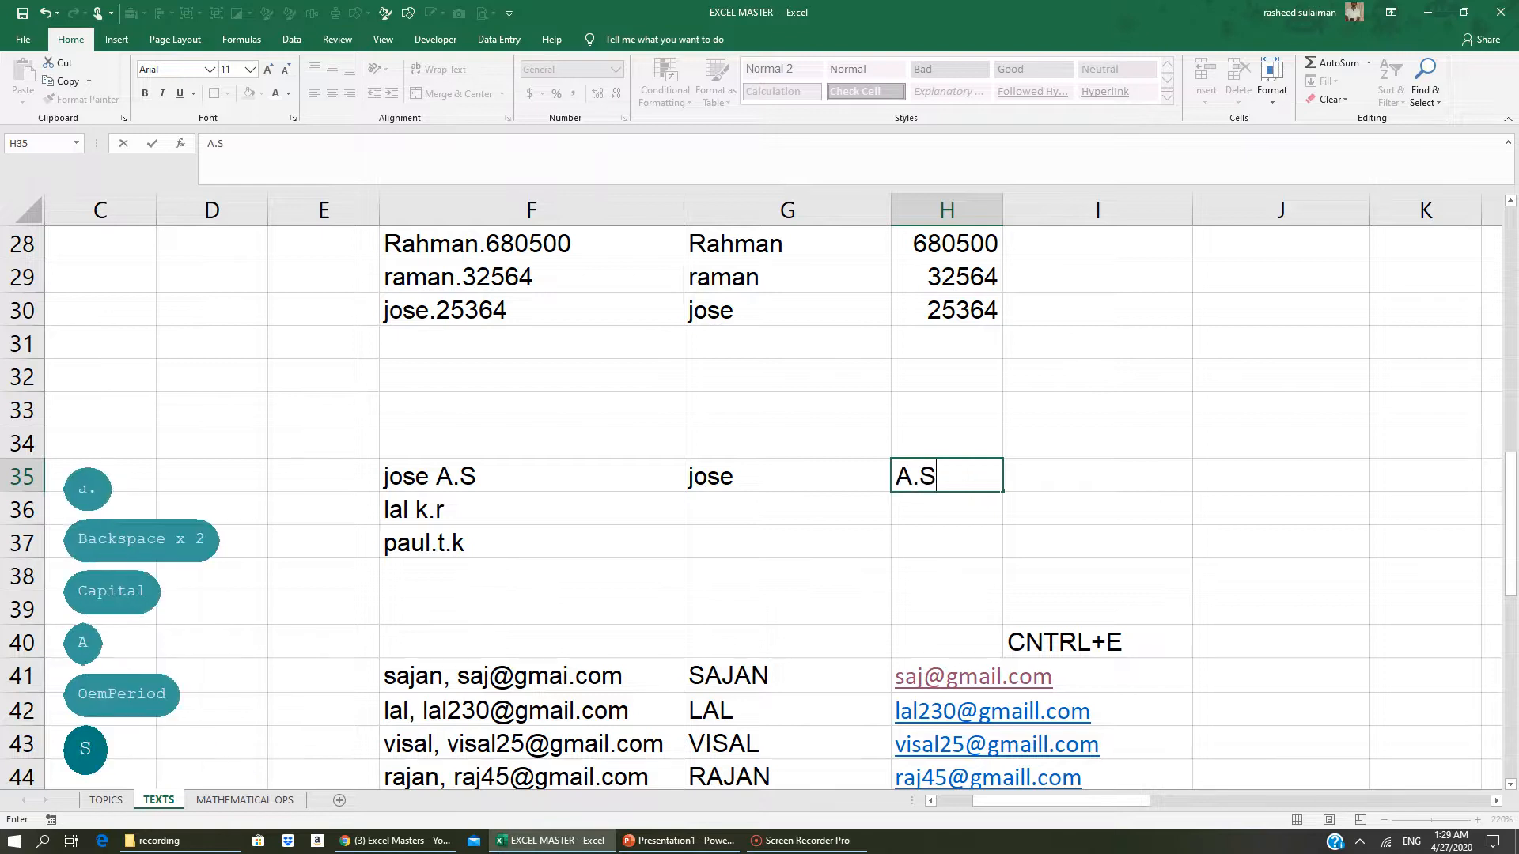
pyautogui.click(735, 542)
# - Flash Fill the first names through G35:G37 and the initials through H35:H37
pyautogui.moveTo(712, 478); pyautogui.dragTo(712, 532)
pyautogui.hotkey('ctrl', 'e')
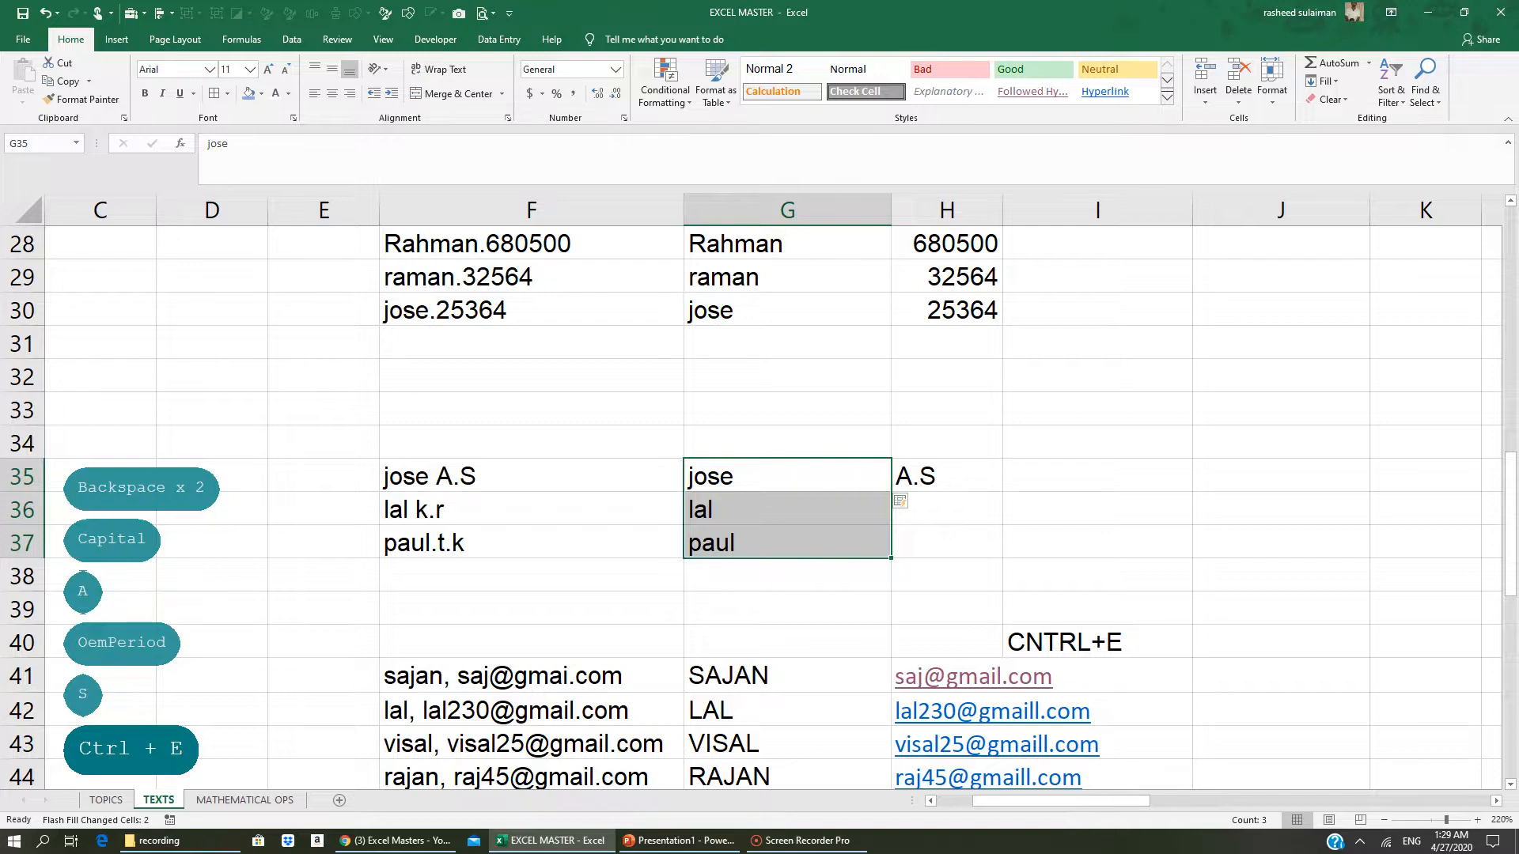
pyautogui.moveTo(942, 478); pyautogui.dragTo(935, 533)
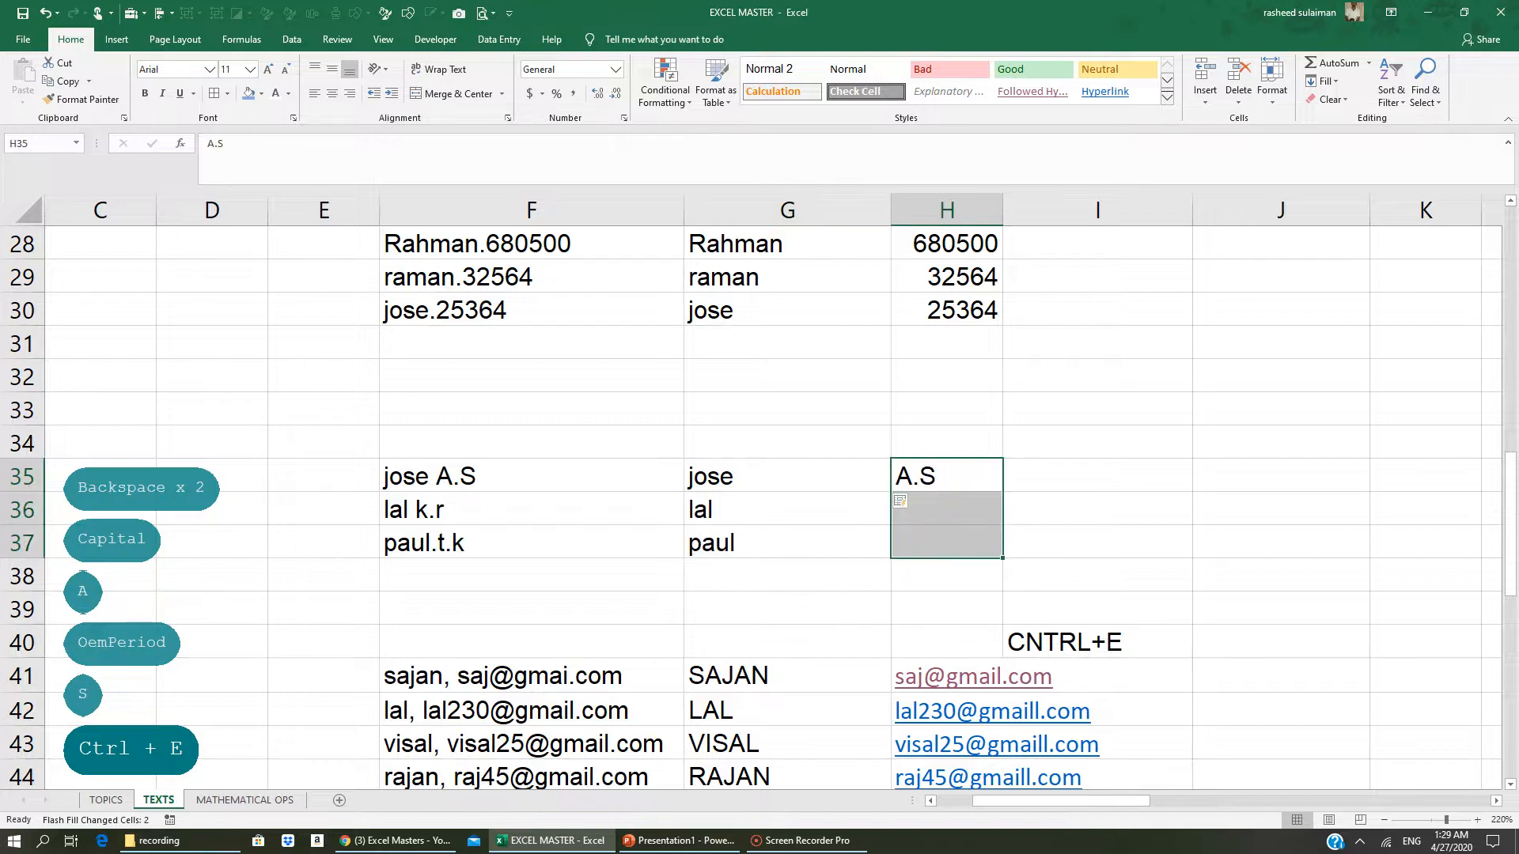
pyautogui.hotkey('ctrl', 'e')
pyautogui.click(871, 607)
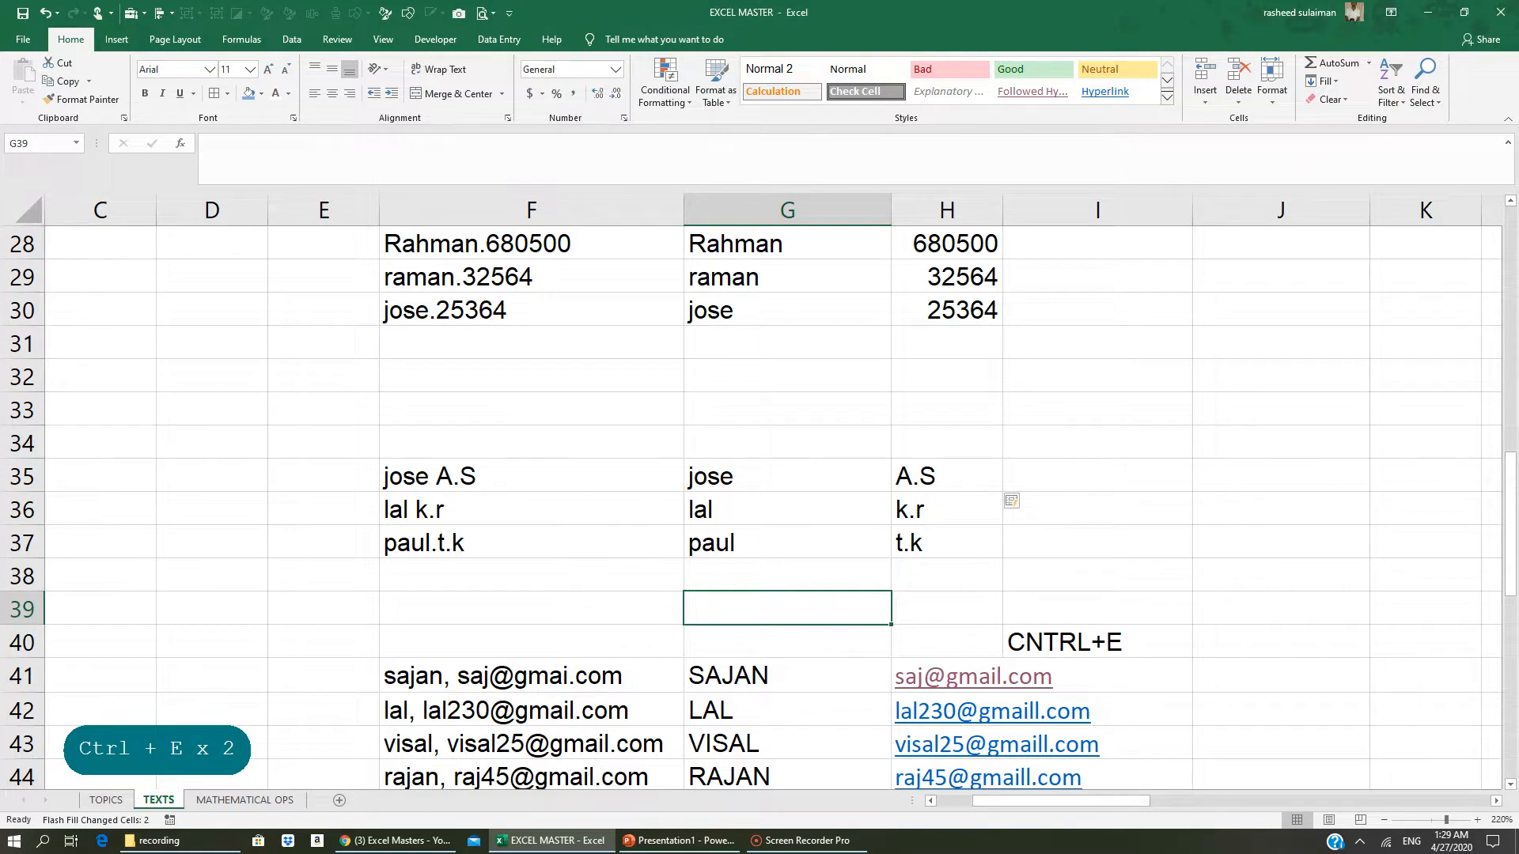
# - Clear the existing split names and e-mail addresses in G42:H44, keeping the example entries in row 41
pyautogui.scroll(-2, 759, 506)
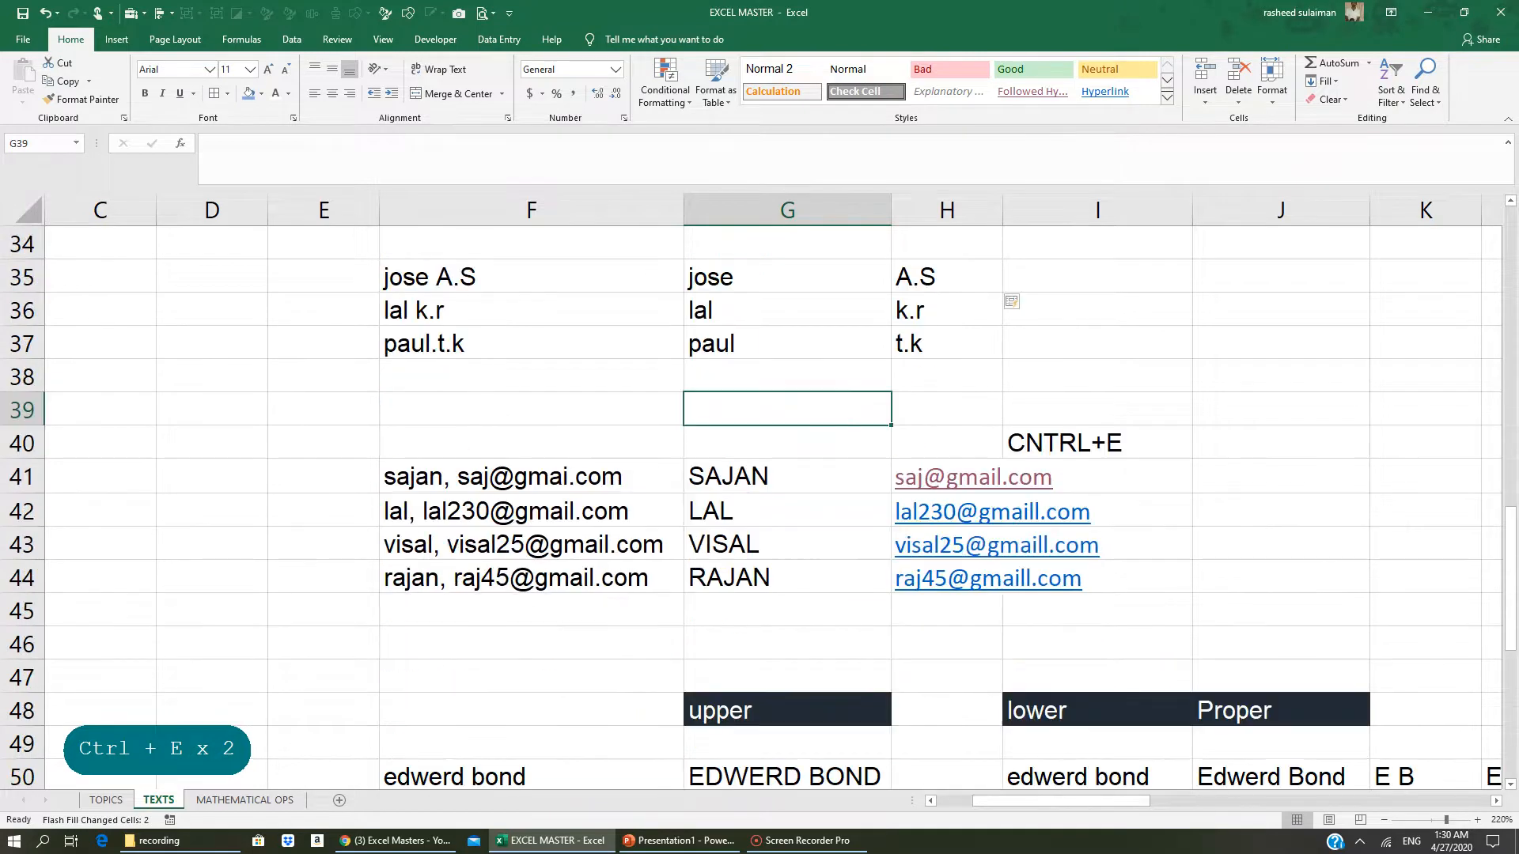
pyautogui.moveTo(712, 502); pyautogui.dragTo(989, 583)
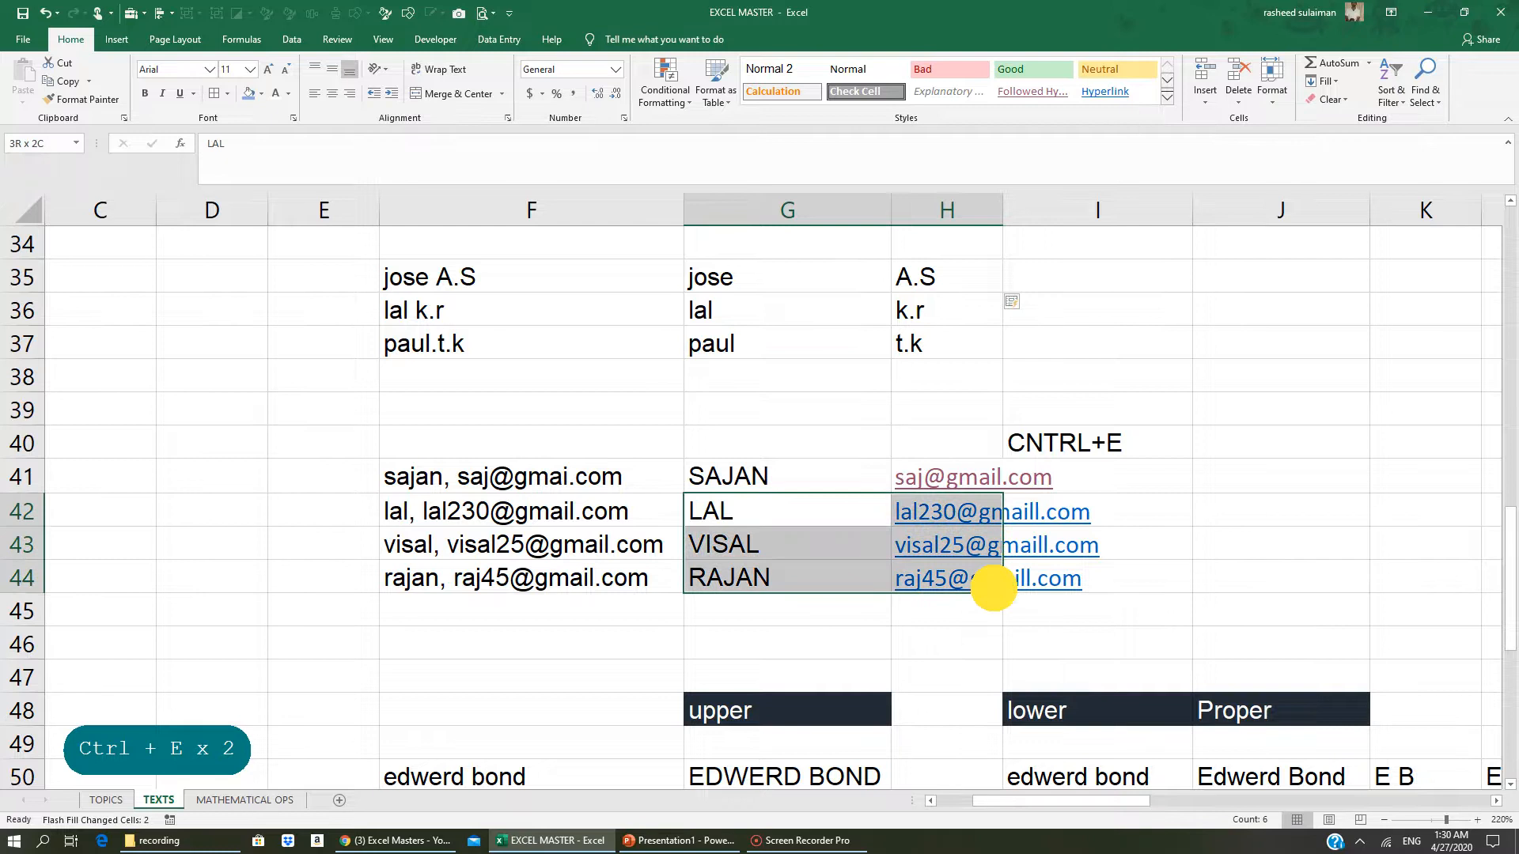
pyautogui.press('Delete')
pyautogui.click(519, 673)
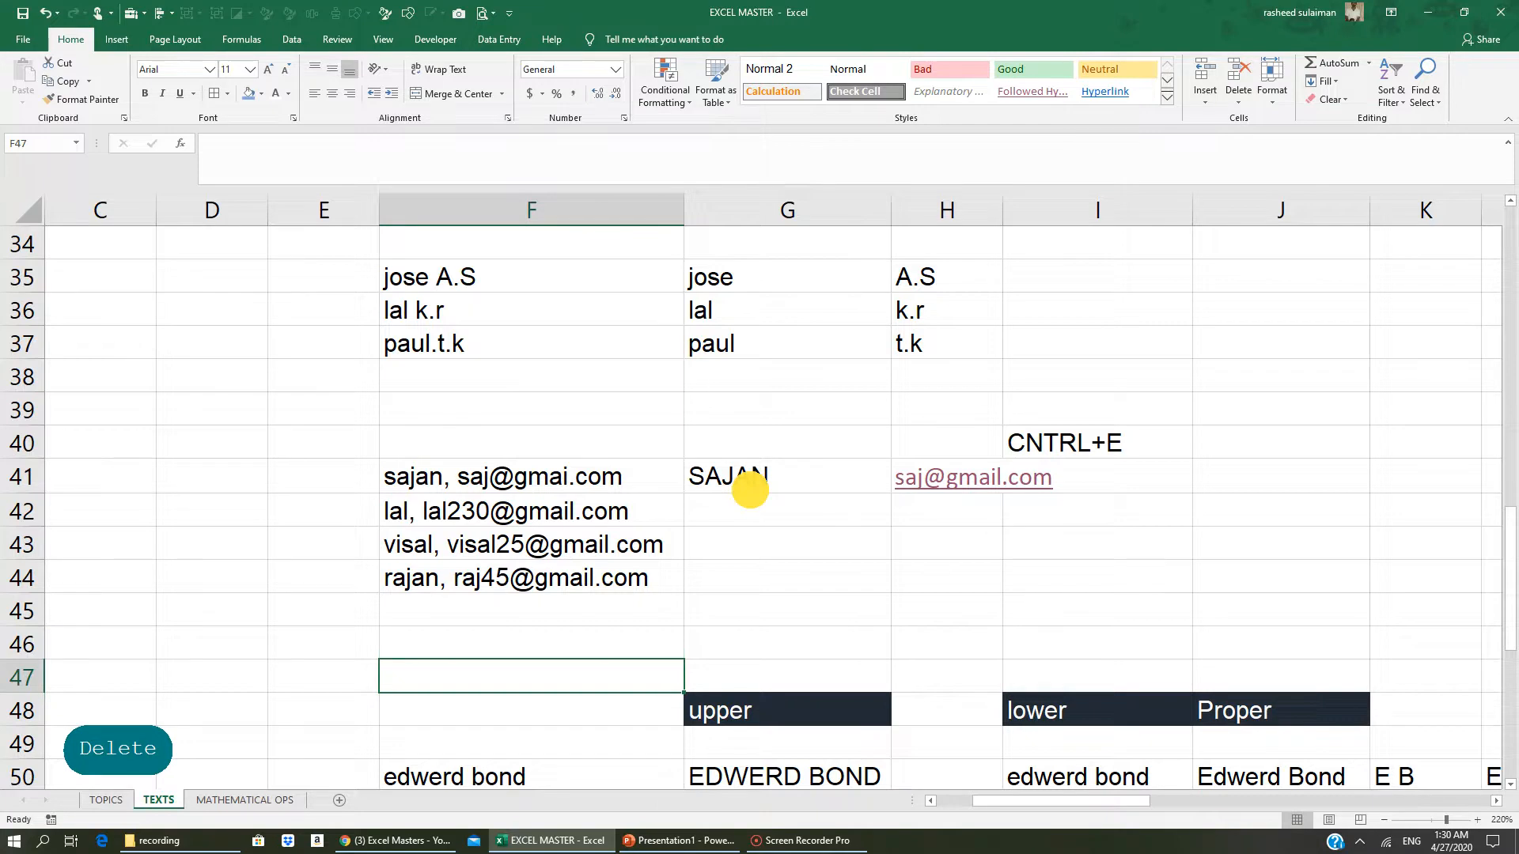
# - Flash Fill the capitalised names through G41:G44 from the example in G41
pyautogui.click(749, 490)
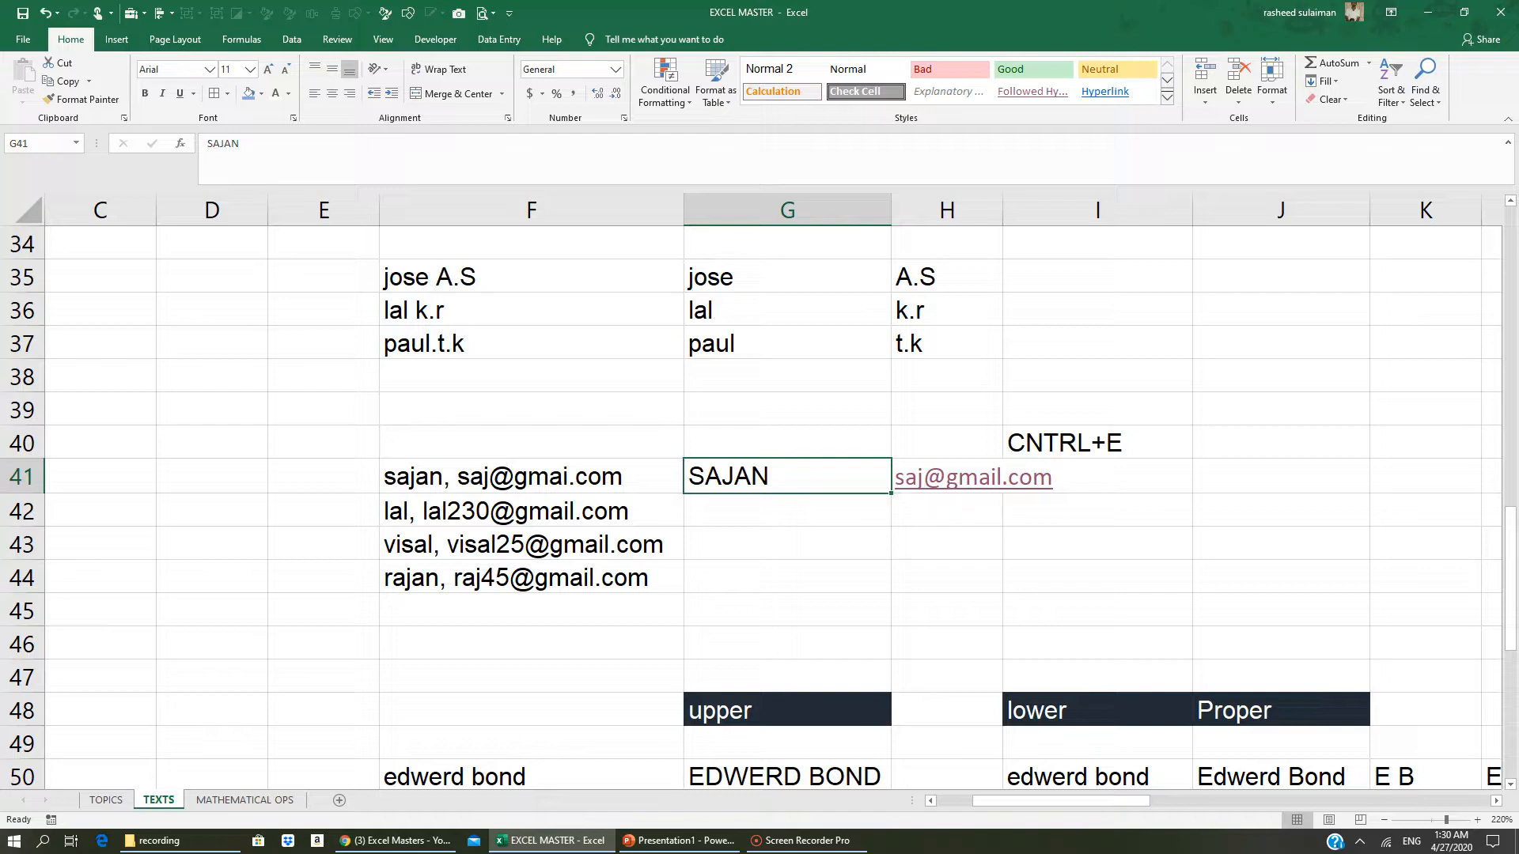
pyautogui.moveTo(780, 472); pyautogui.dragTo(767, 573)
pyautogui.hotkey('ctrl', 'e')
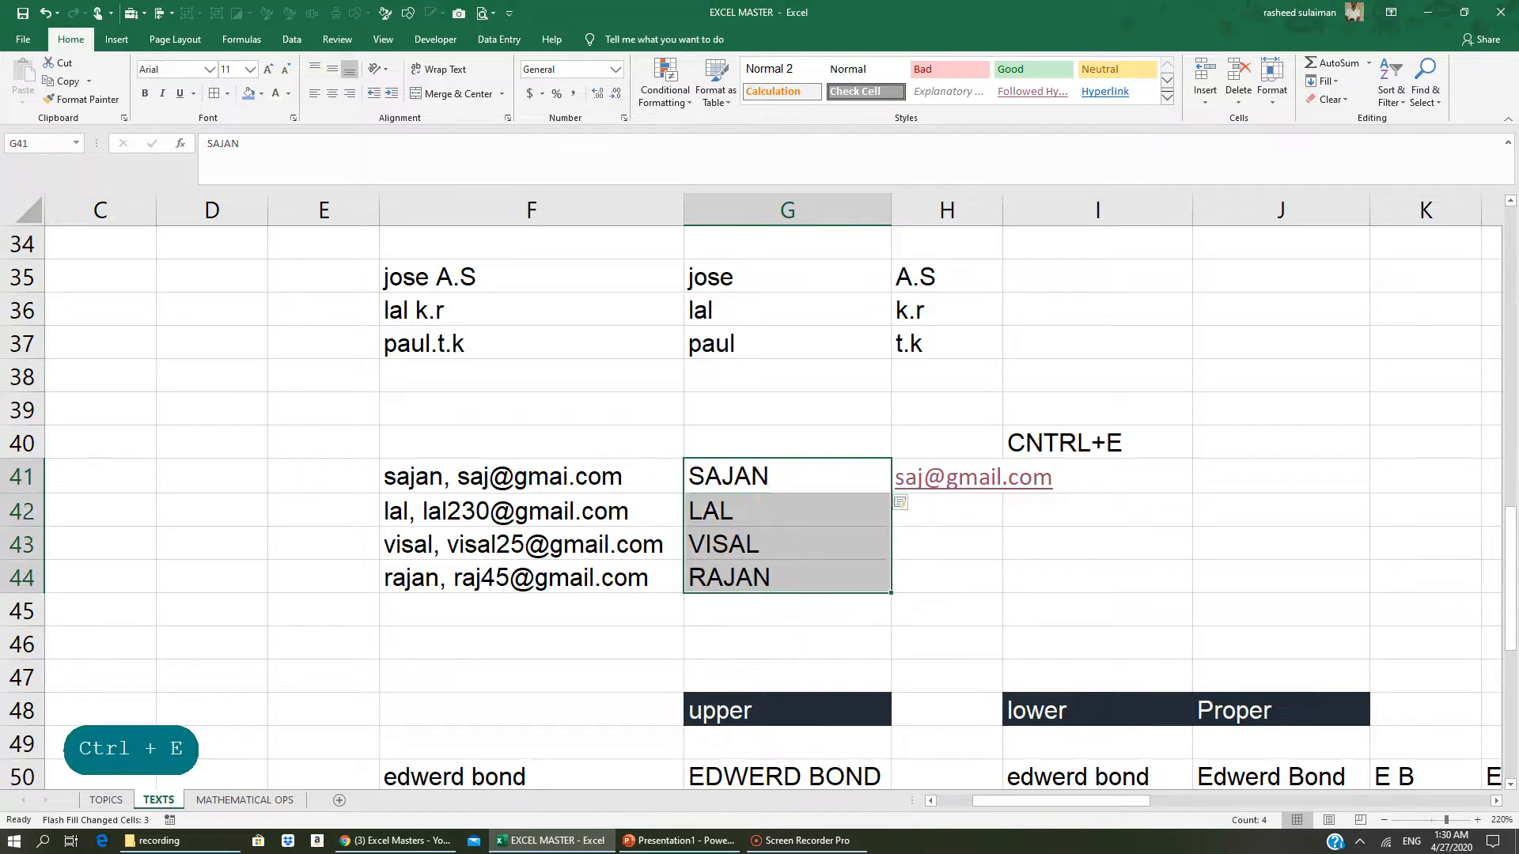
pyautogui.click(941, 608)
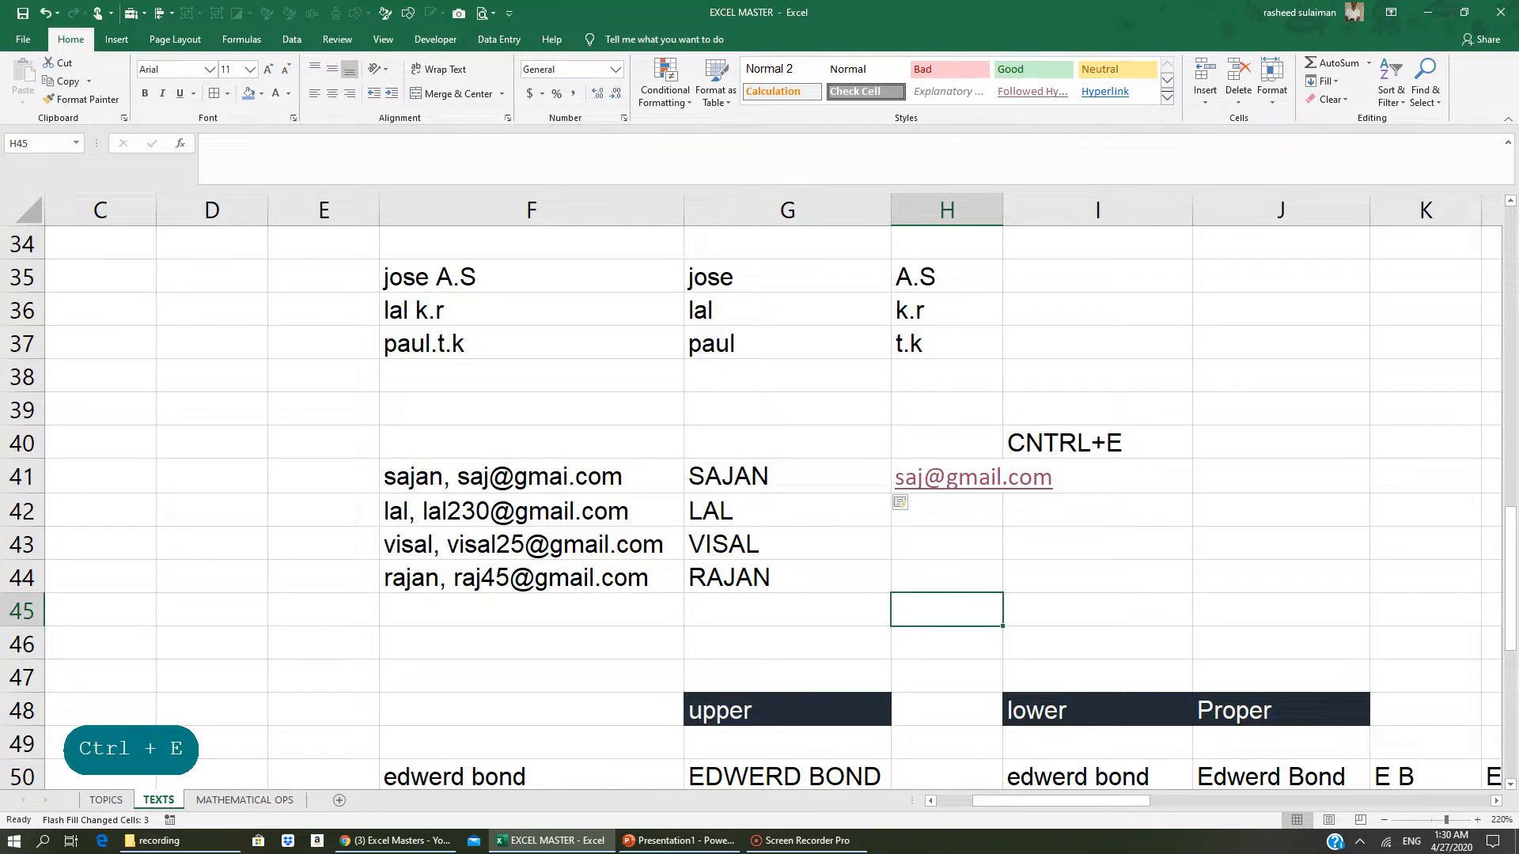
# - Flash Fill the e-mail addresses through H41:H44 from the example in H41
pyautogui.click(736, 481)
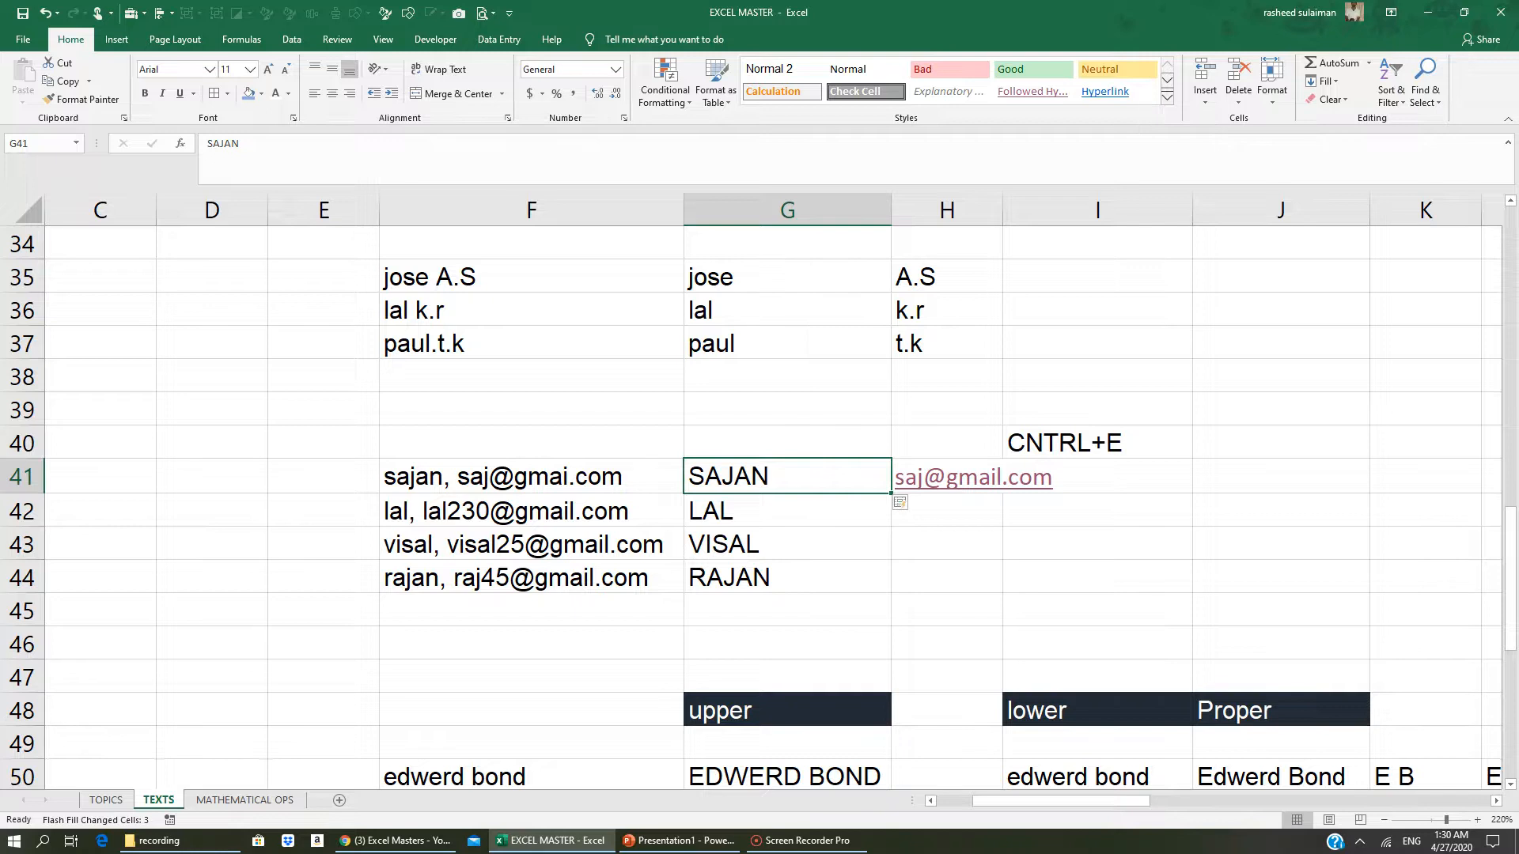
pyautogui.click(1062, 478)
pyautogui.press('Left')
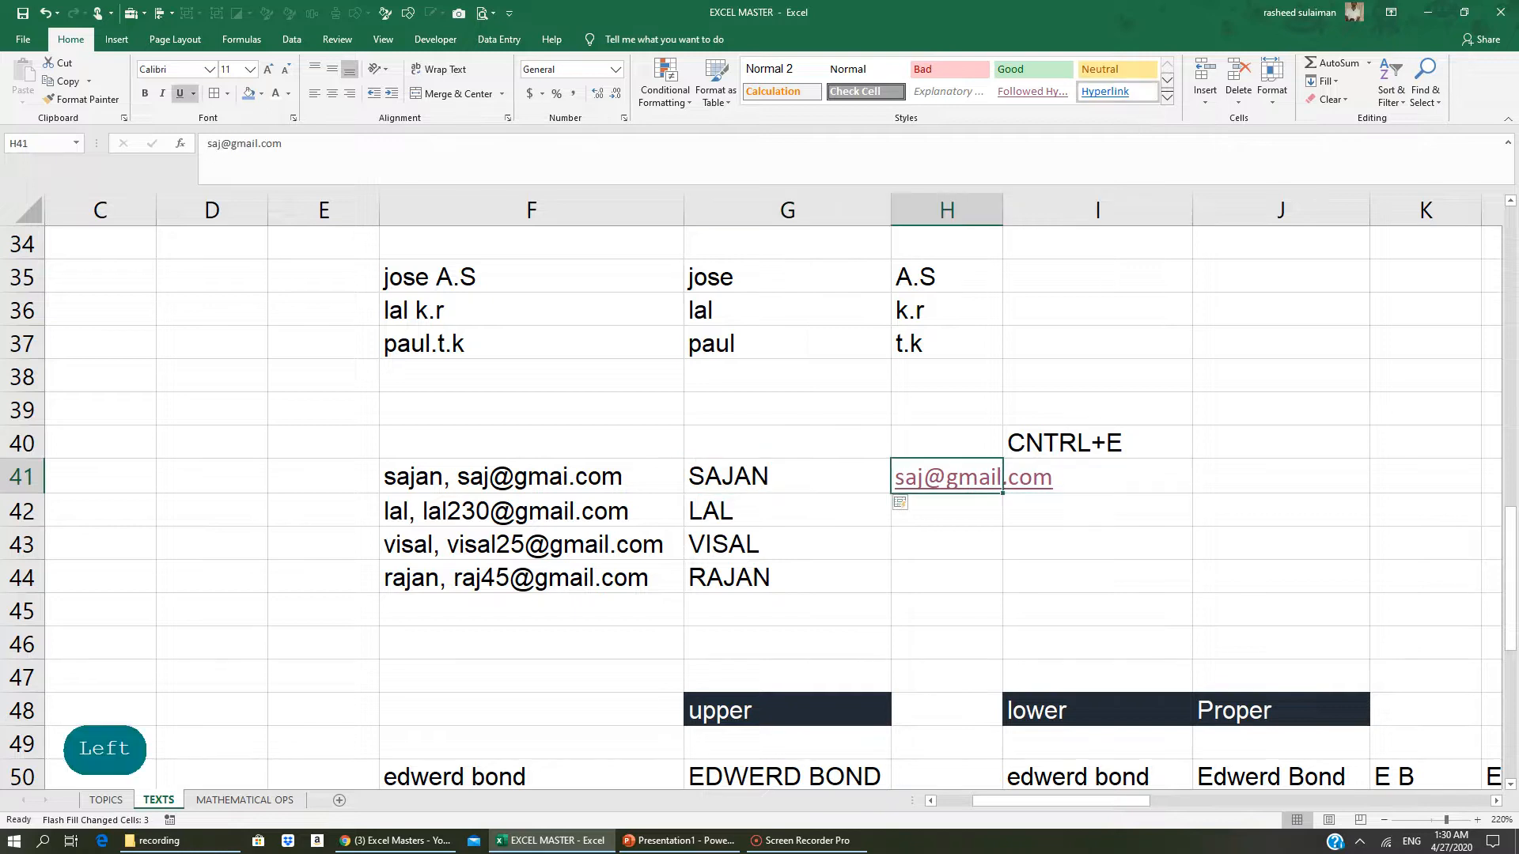
pyautogui.hotkey('shift', 'Down')
pyautogui.hotkey('shift', 'Down')
pyautogui.hotkey('shift', 'Down')
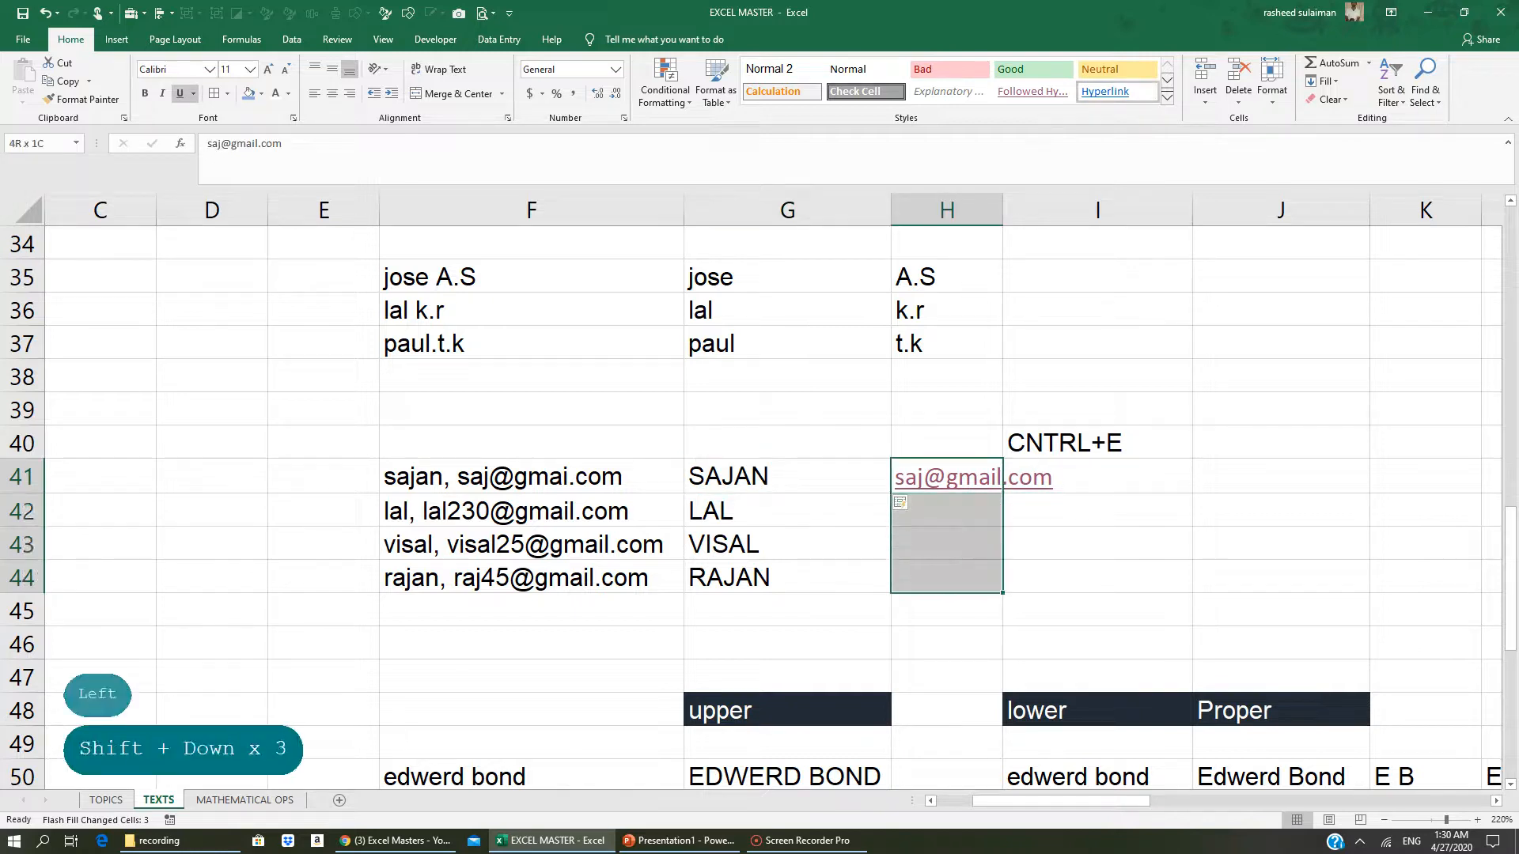
pyautogui.hotkey('ctrl', 'e')
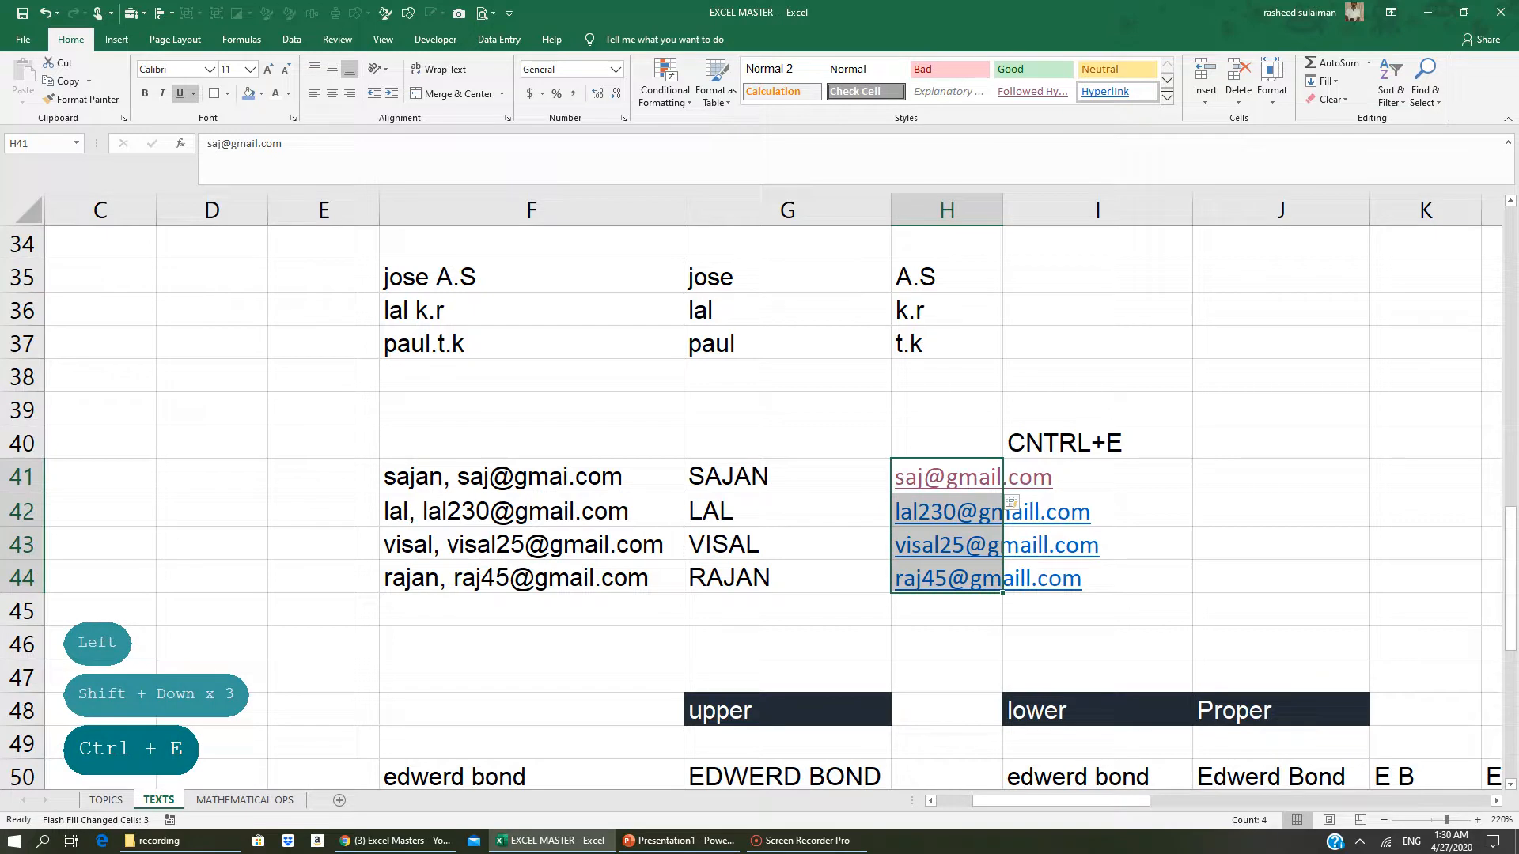
pyautogui.click(1177, 516)
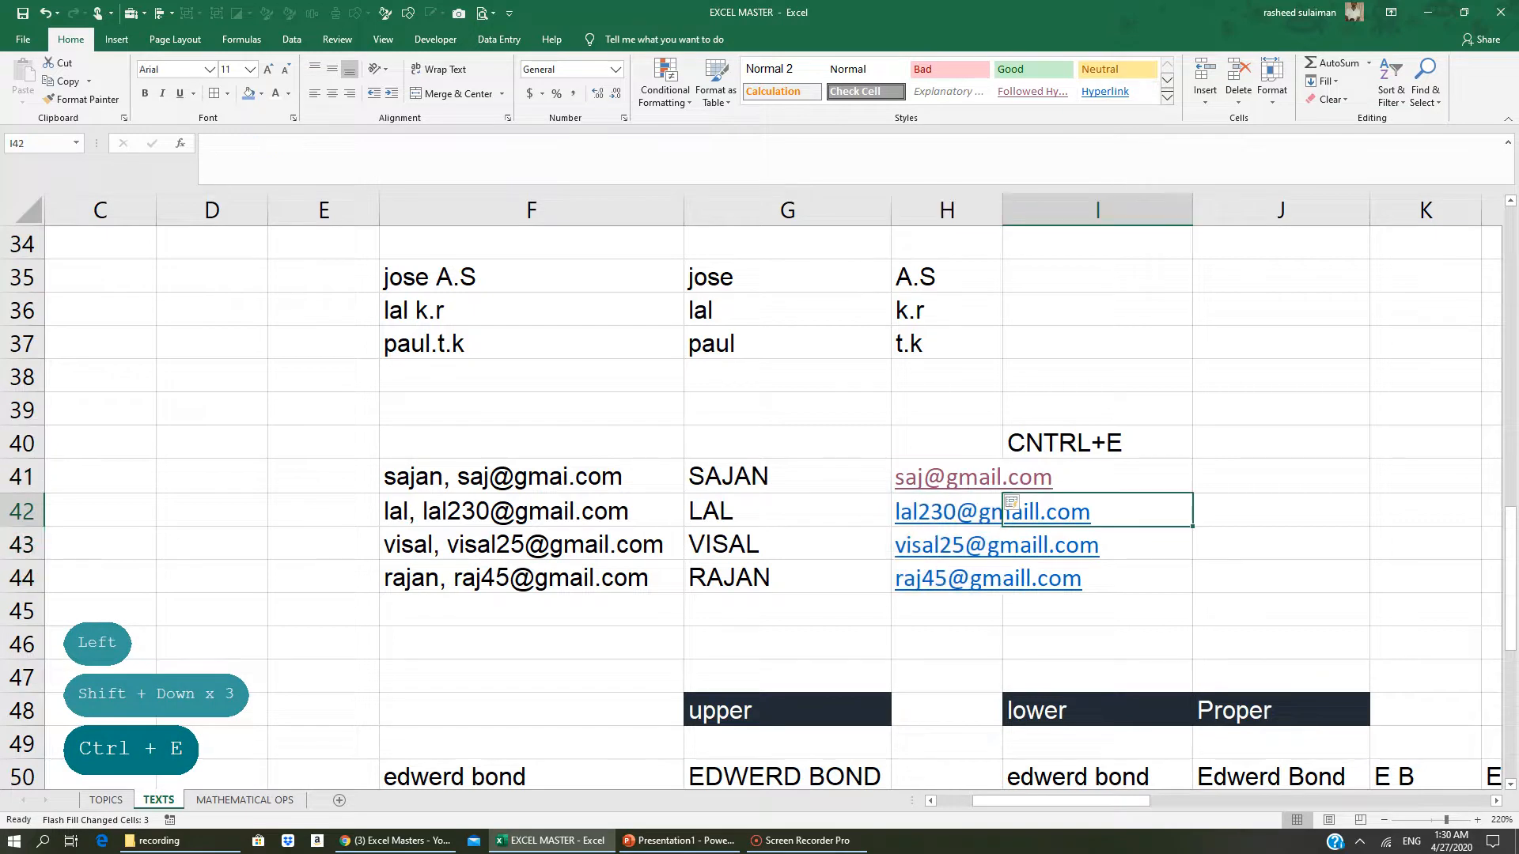
# - Clear the existing uppercase results in G50:G54 under the upper heading
pyautogui.scroll(4, 791, 506)
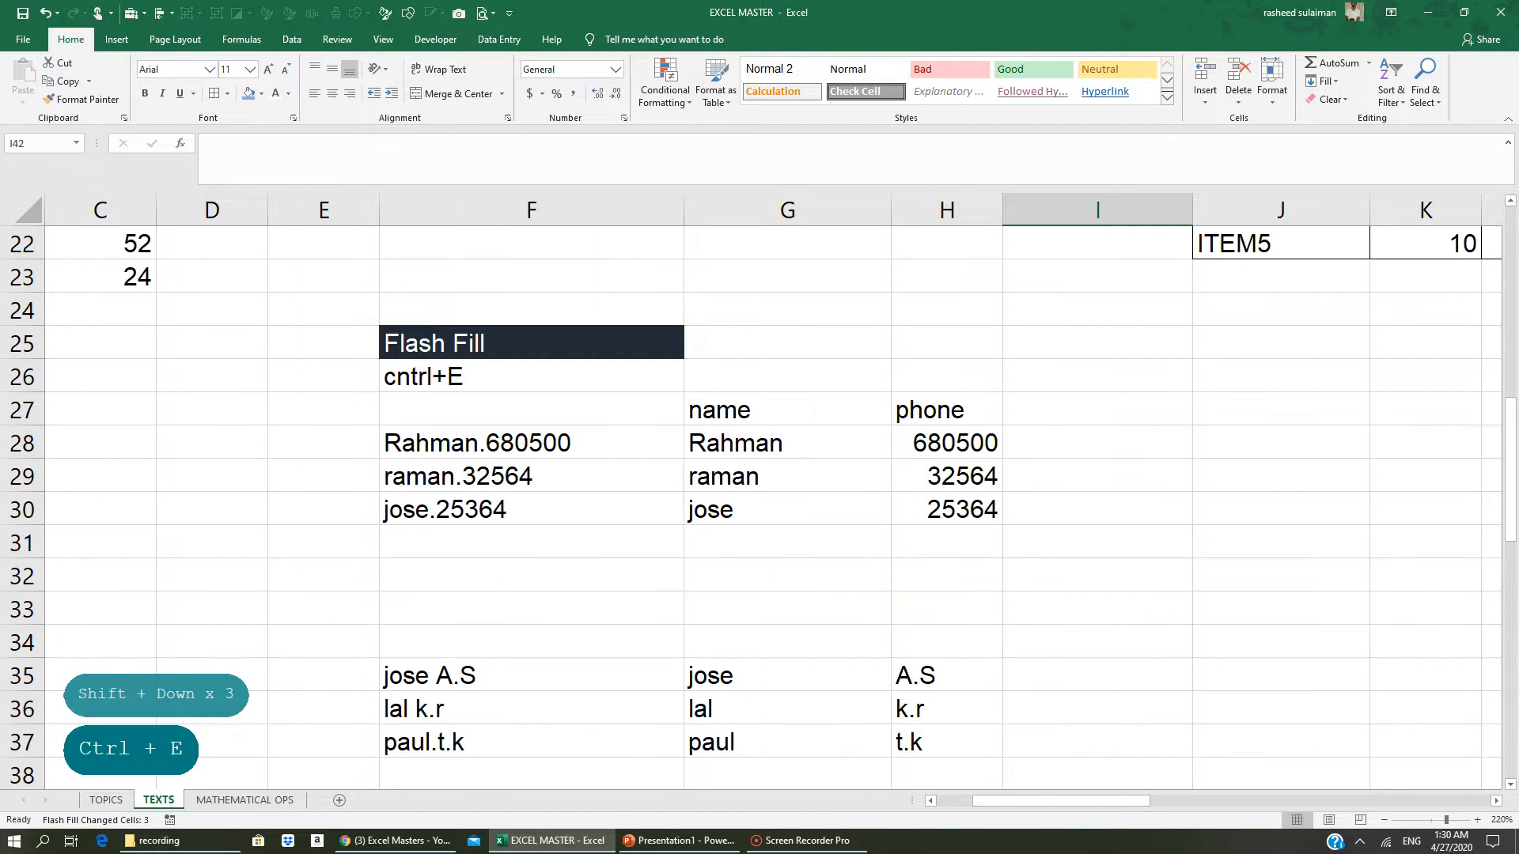
pyautogui.scroll(-6, 791, 506)
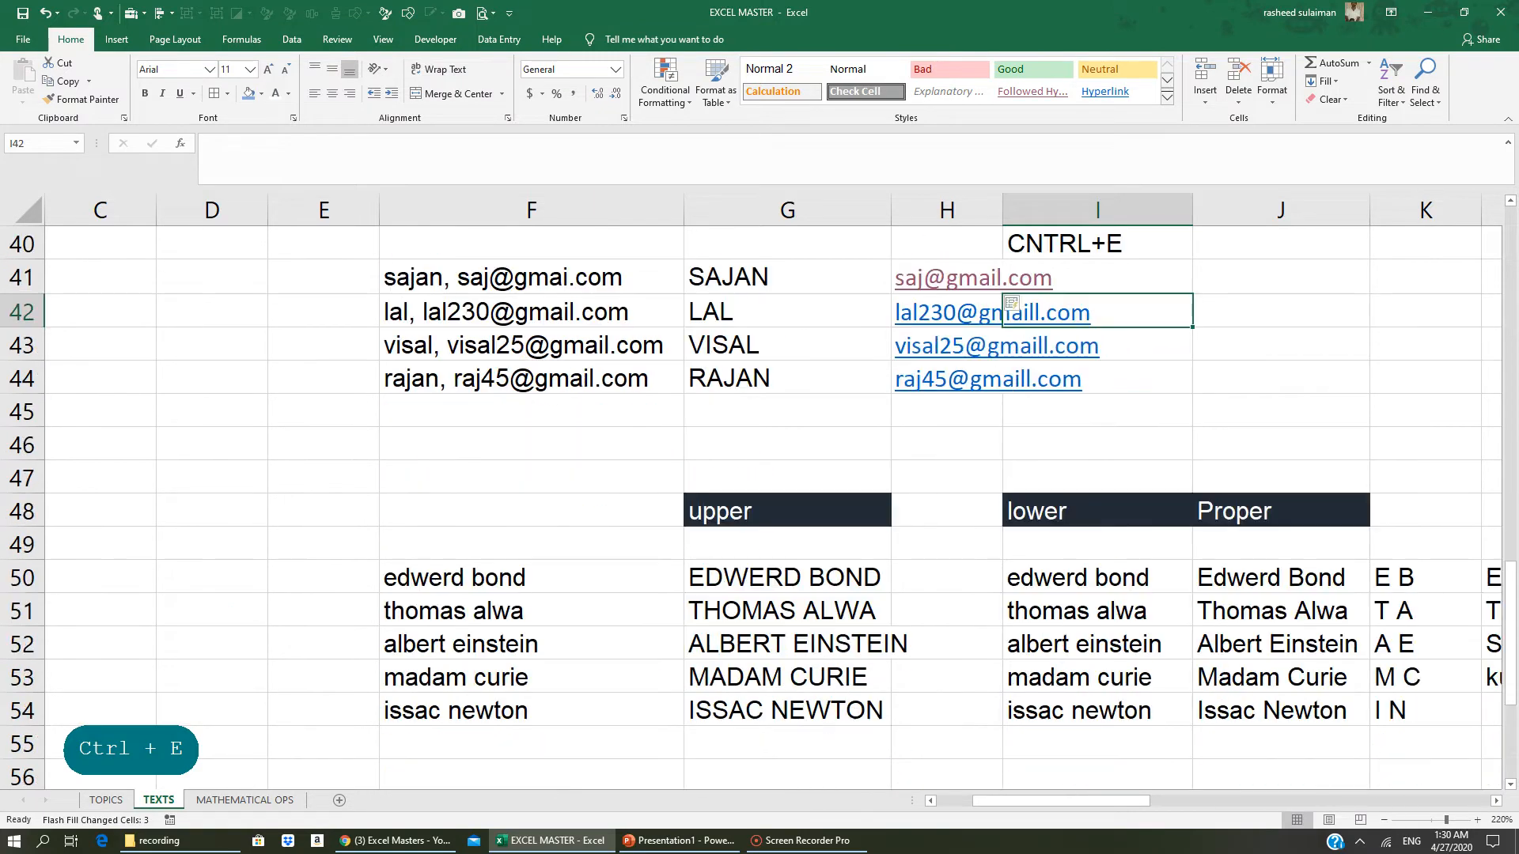
pyautogui.click(870, 732)
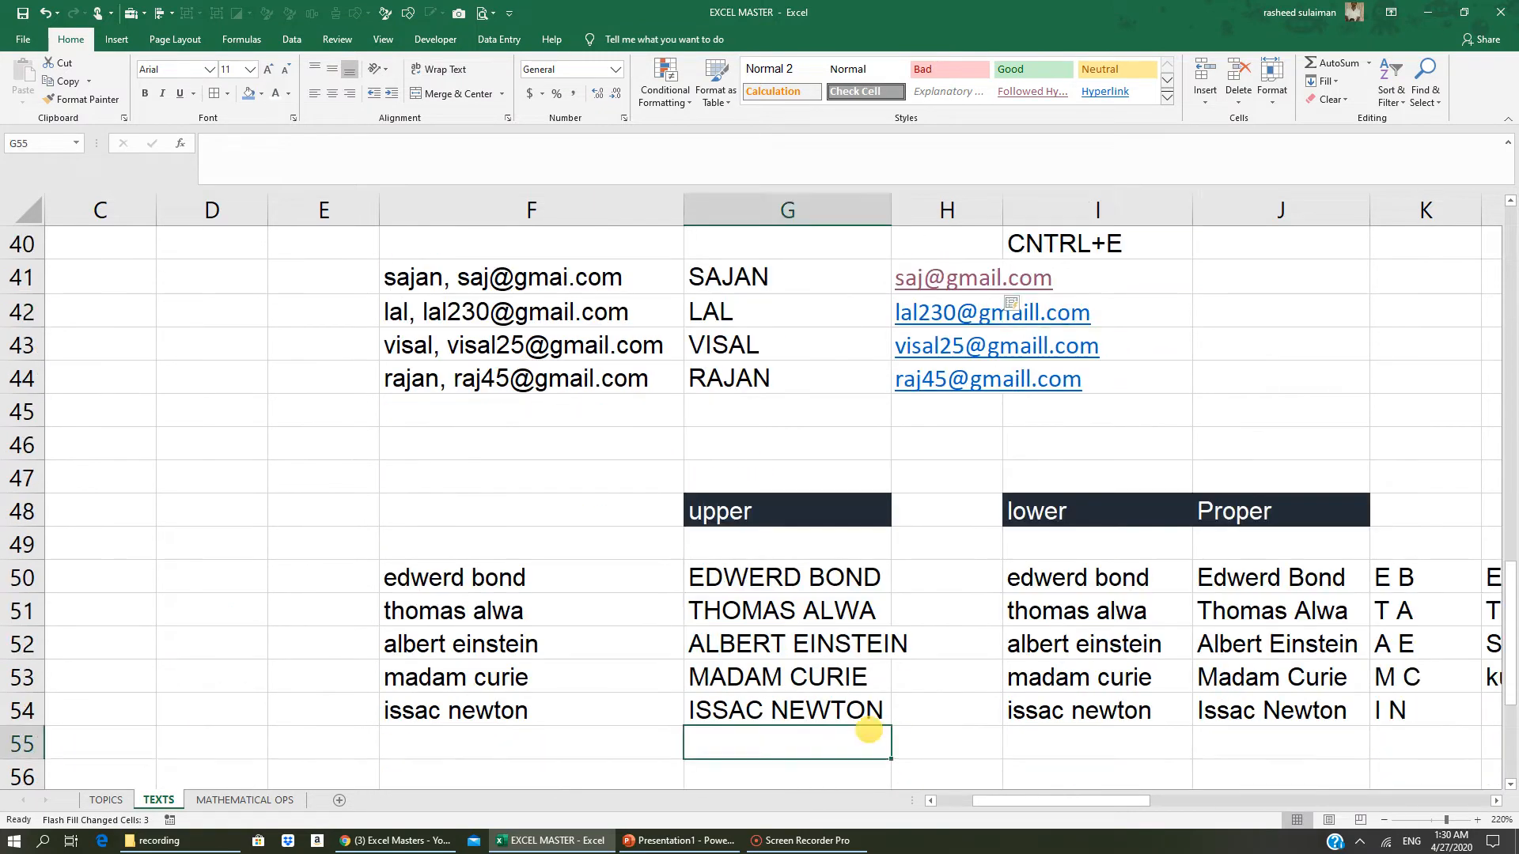
pyautogui.click(740, 522)
pyautogui.moveTo(741, 578); pyautogui.dragTo(739, 706)
pyautogui.press('Delete')
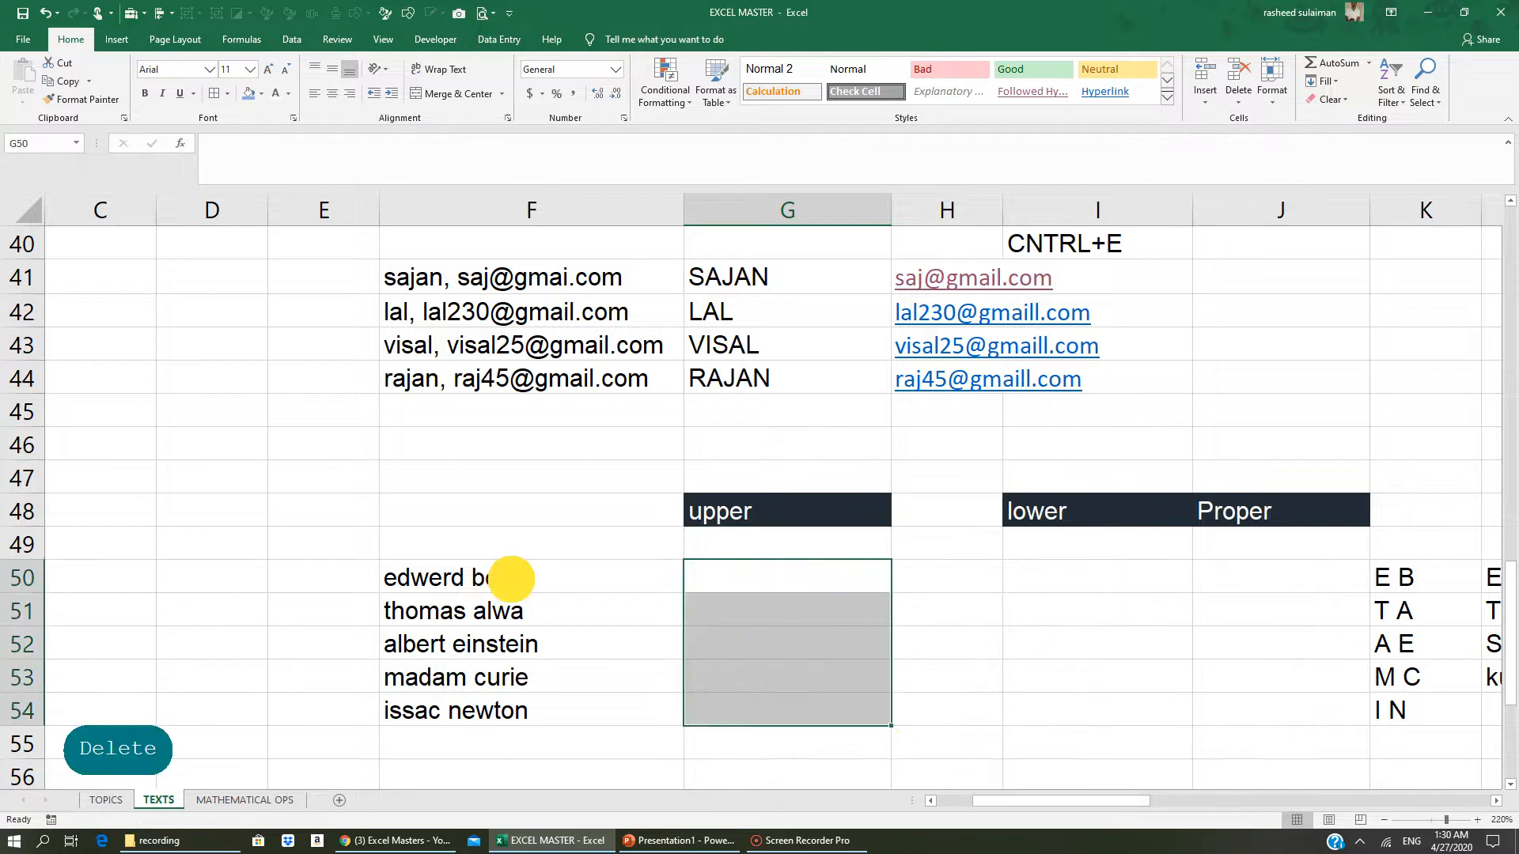
# - Enter an UPPER formula in G50 that converts the name in F50 to capitals
pyautogui.moveTo(509, 583); pyautogui.dragTo(498, 716)
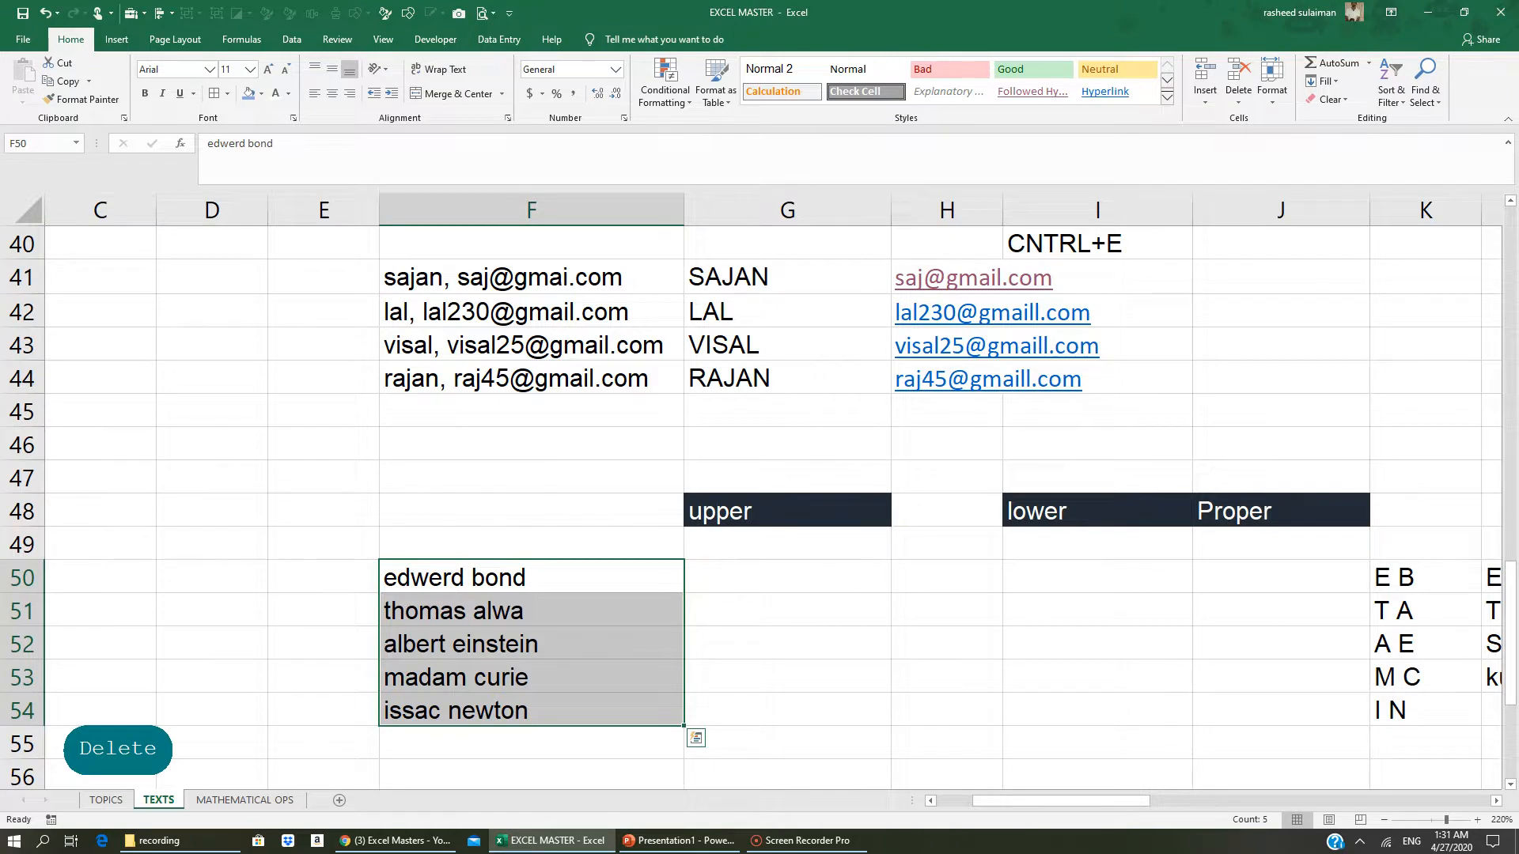
pyautogui.click(743, 579)
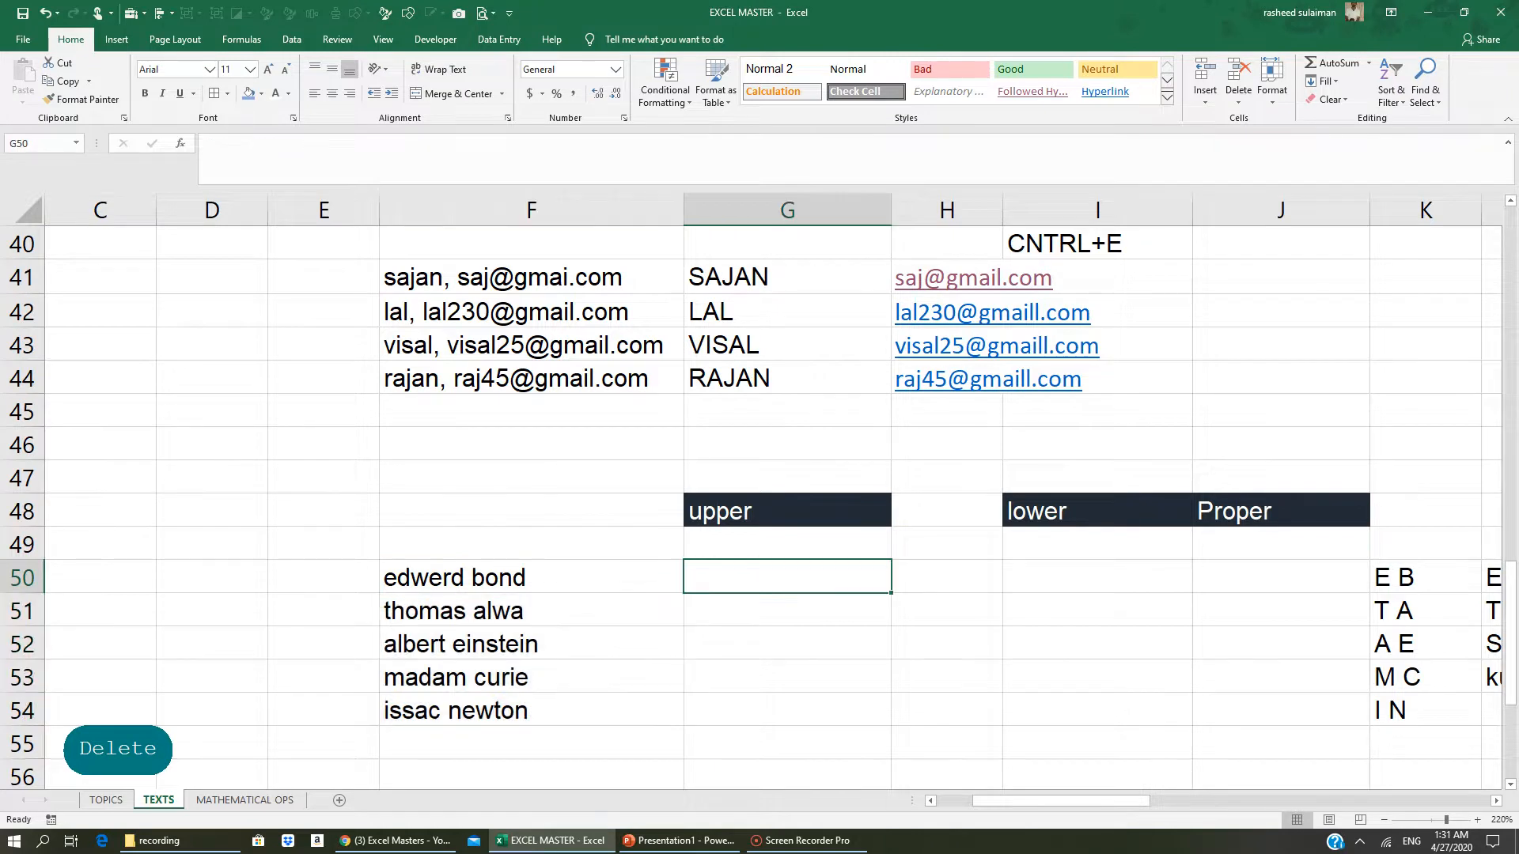
pyautogui.write('=UPPE')
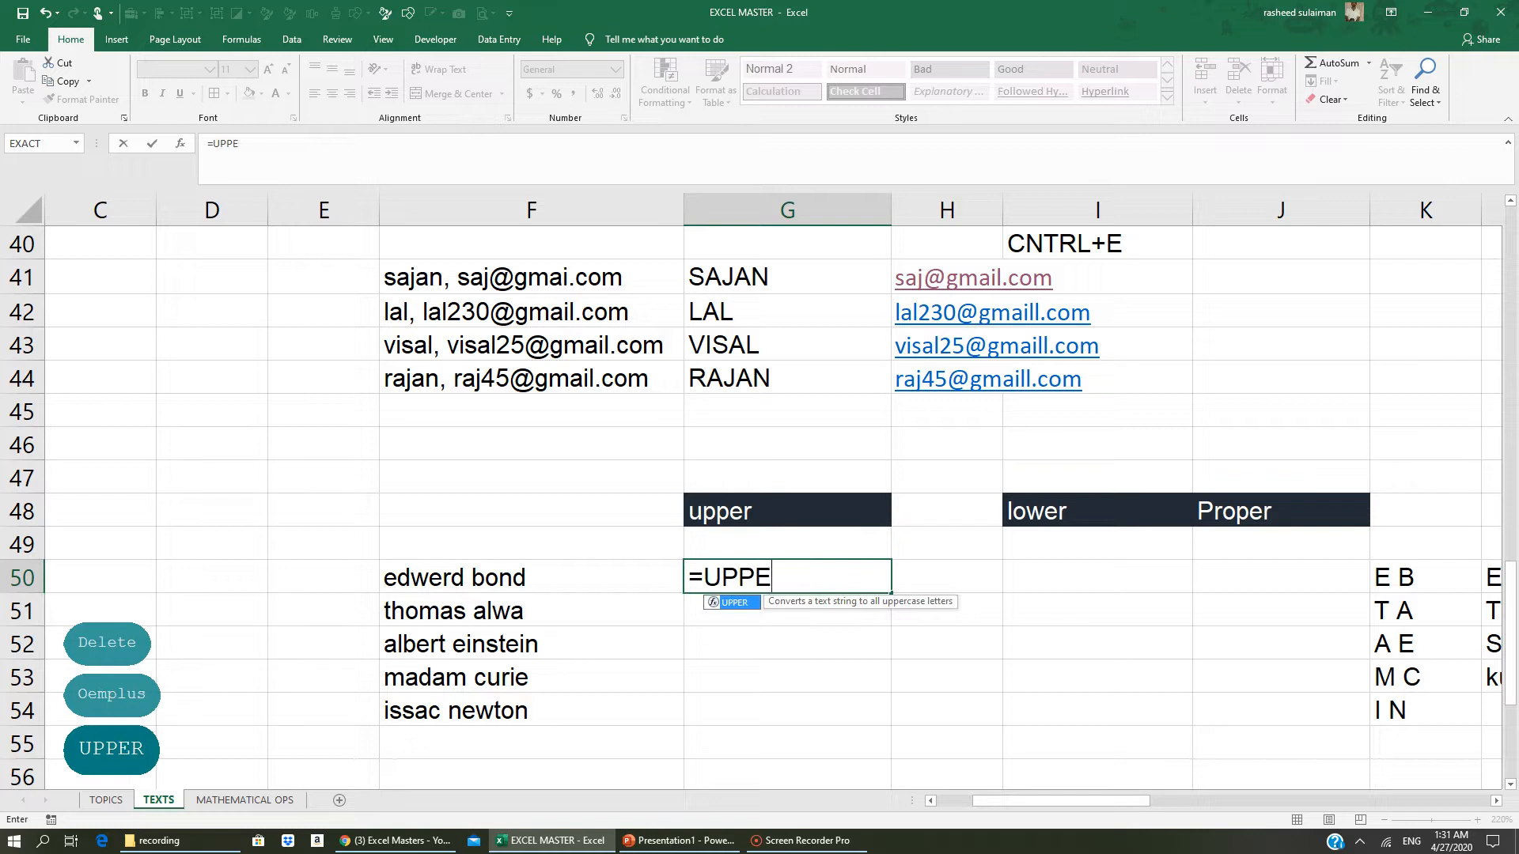
pyautogui.write('R(')
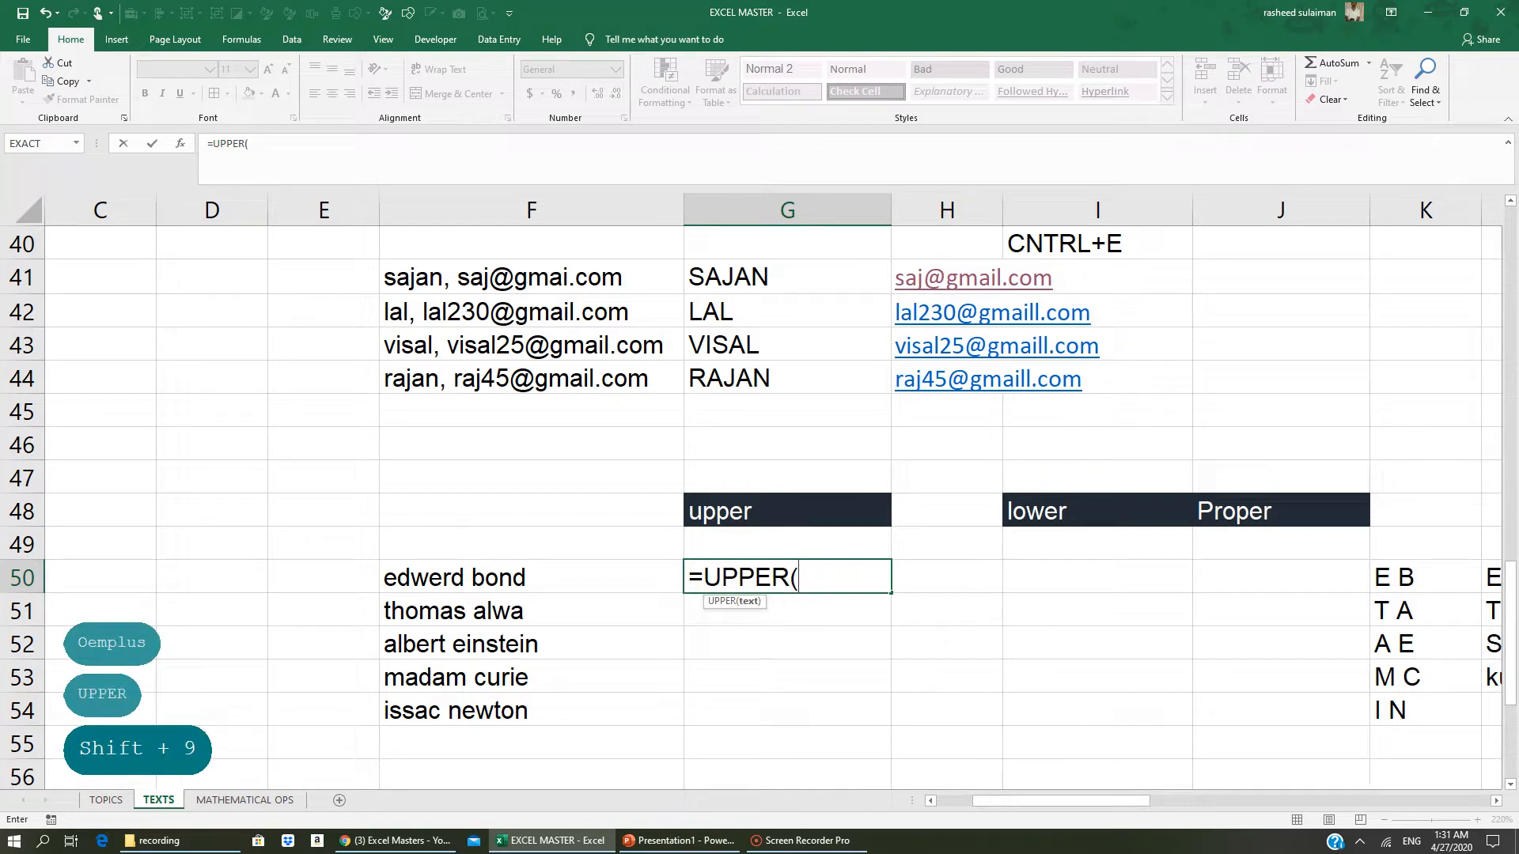
pyautogui.click(488, 578)
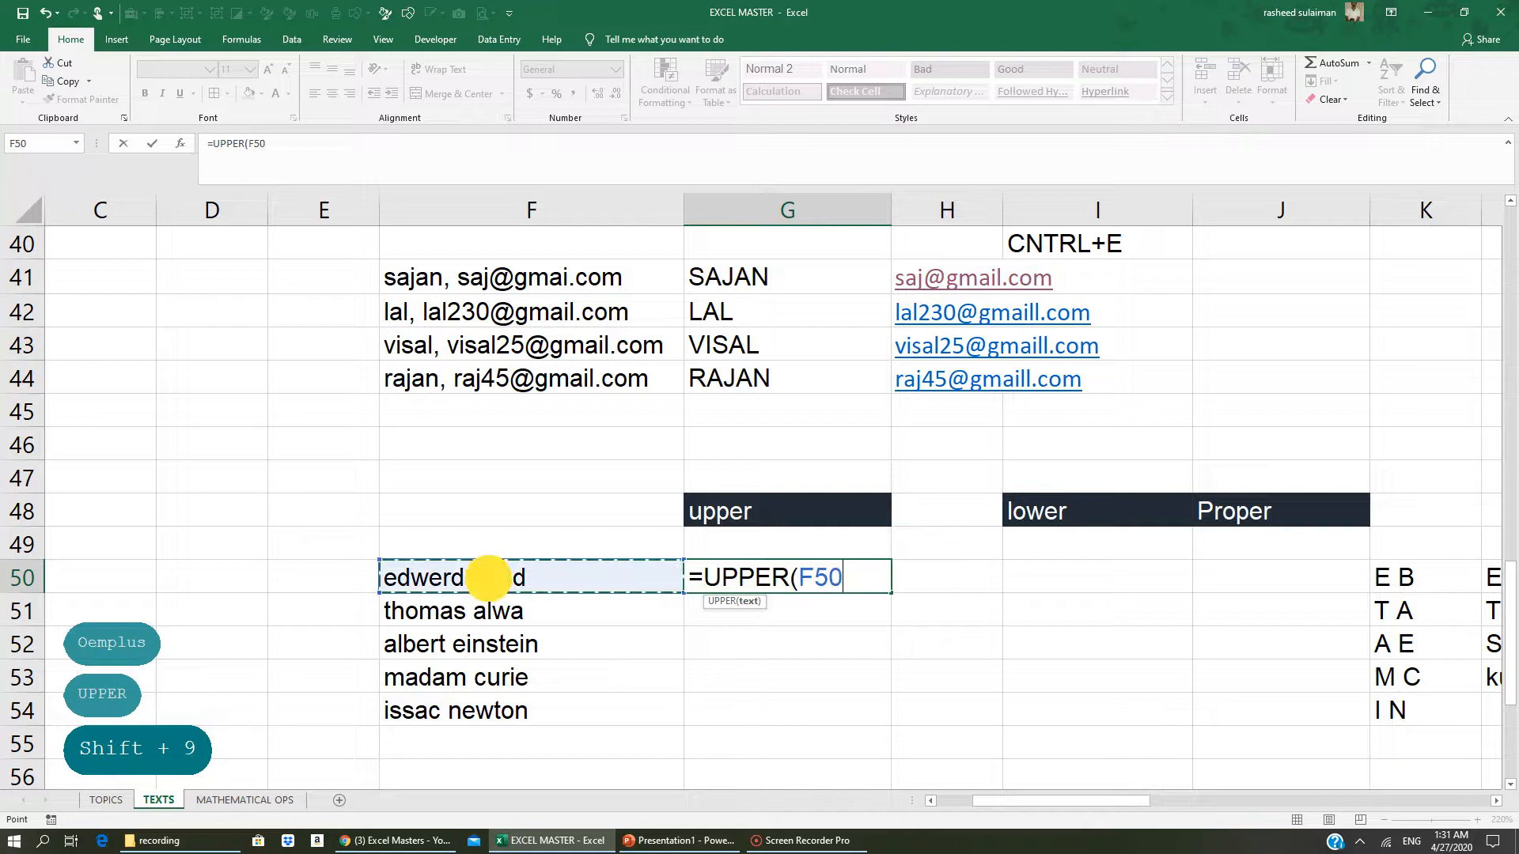
pyautogui.press('Return')
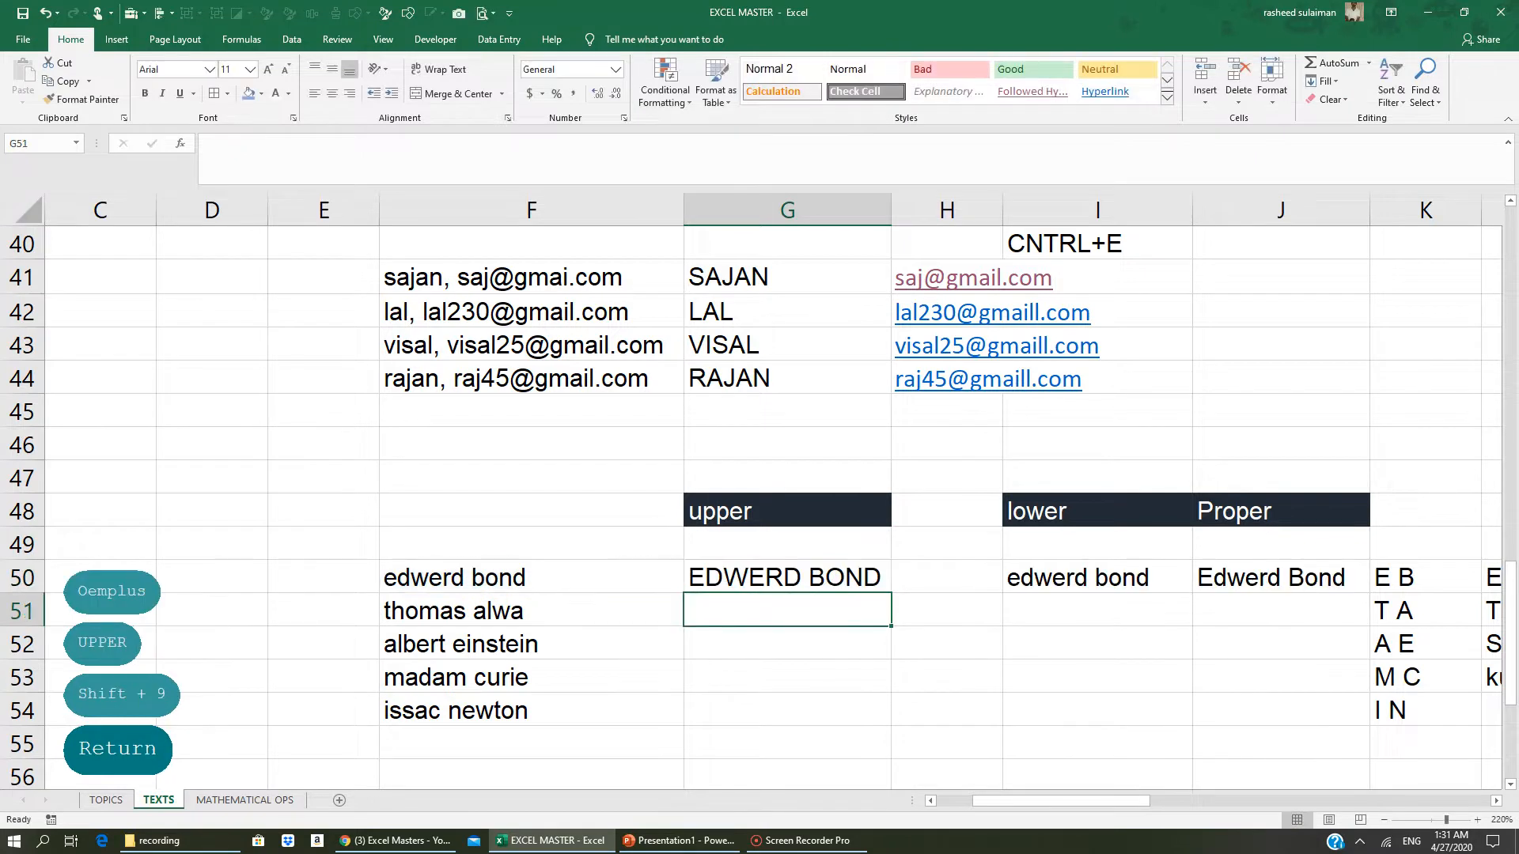
# - Fill the UPPER formula from G50 down through G54 and check the formulas in the filled cells
pyautogui.press('Up')
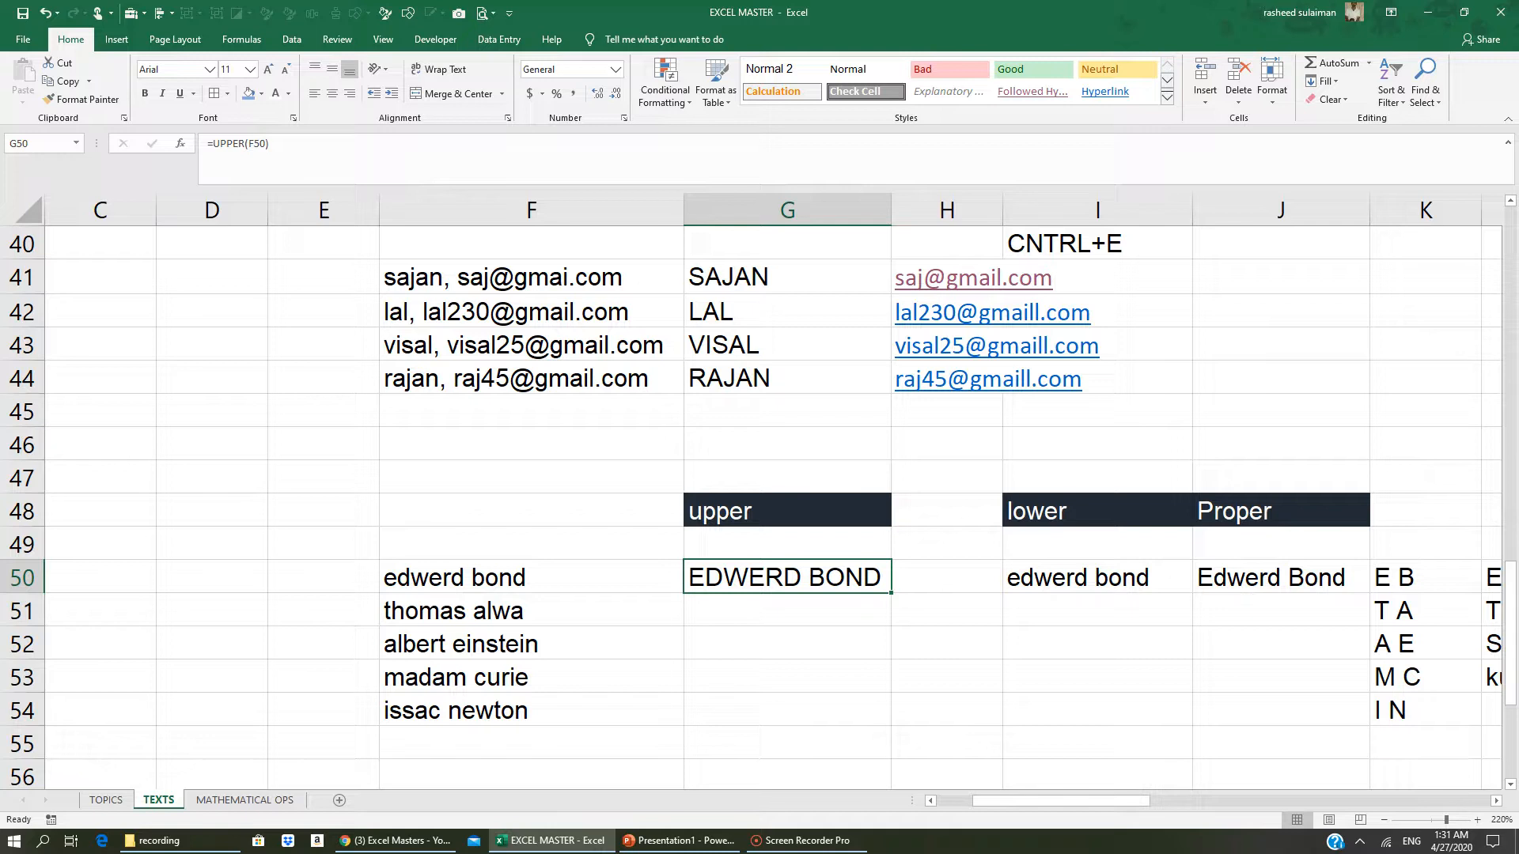
pyautogui.moveTo(891, 593); pyautogui.dragTo(886, 712)
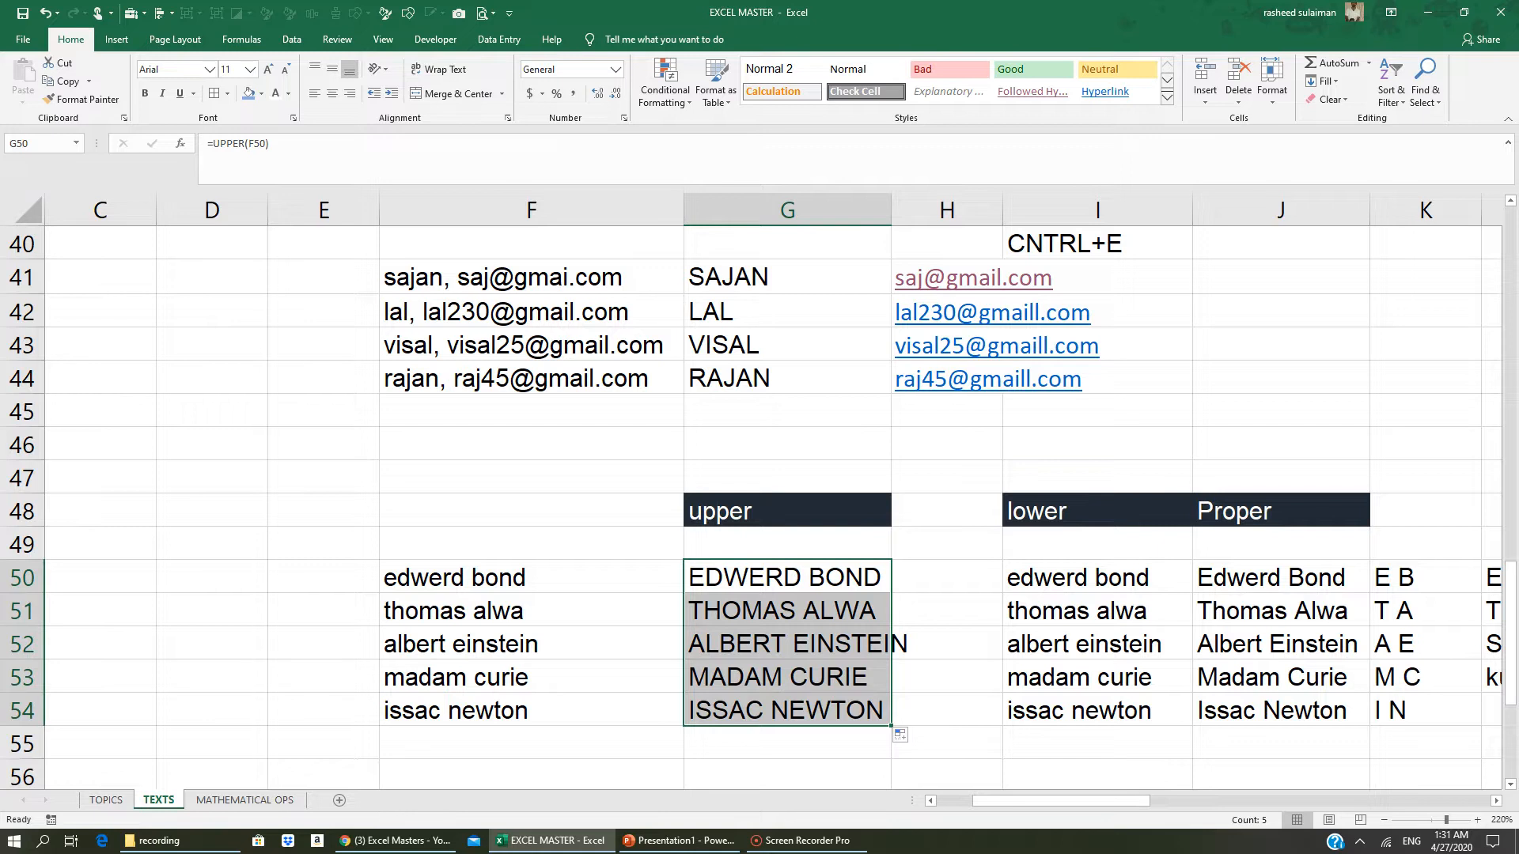
pyautogui.click(766, 576)
pyautogui.click(752, 611)
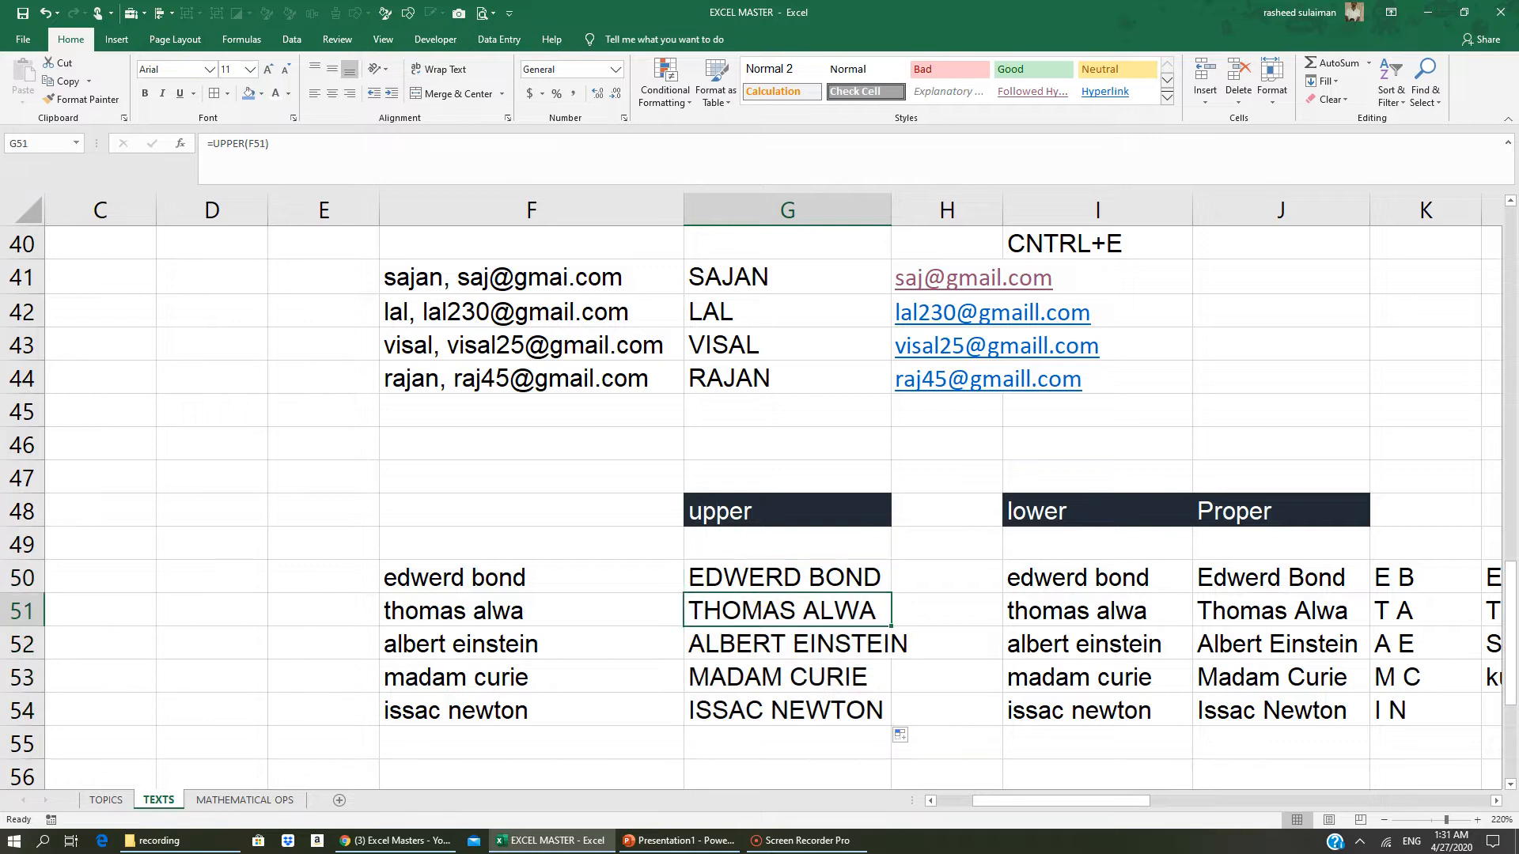
pyautogui.click(755, 644)
pyautogui.click(751, 677)
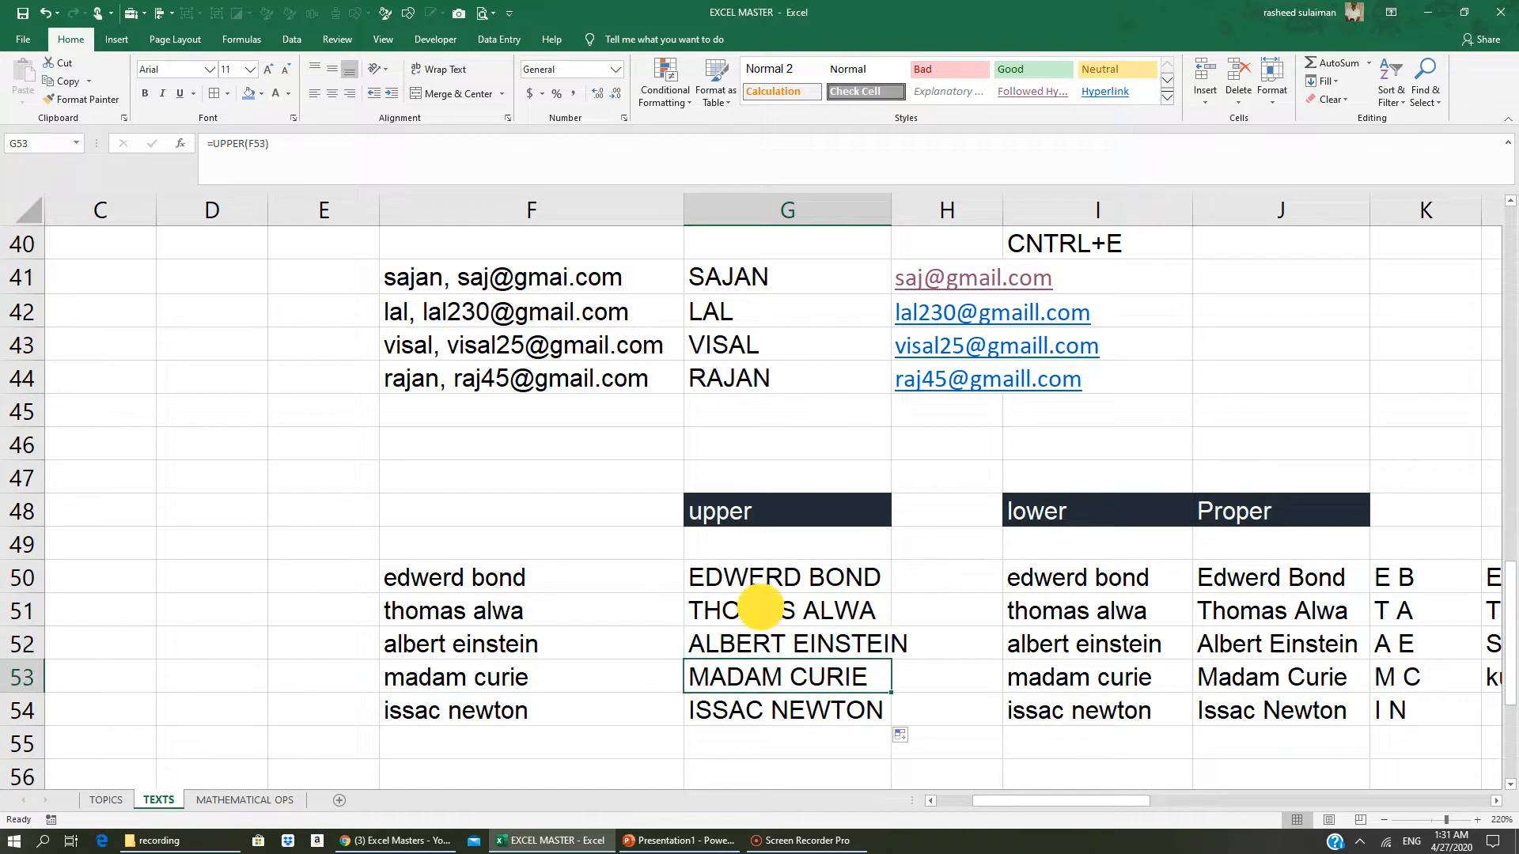
# - Clear the filled UPPER formulas from G51:G54, keeping the one in G50
pyautogui.moveTo(760, 609); pyautogui.dragTo(758, 716)
pyautogui.press('Delete')
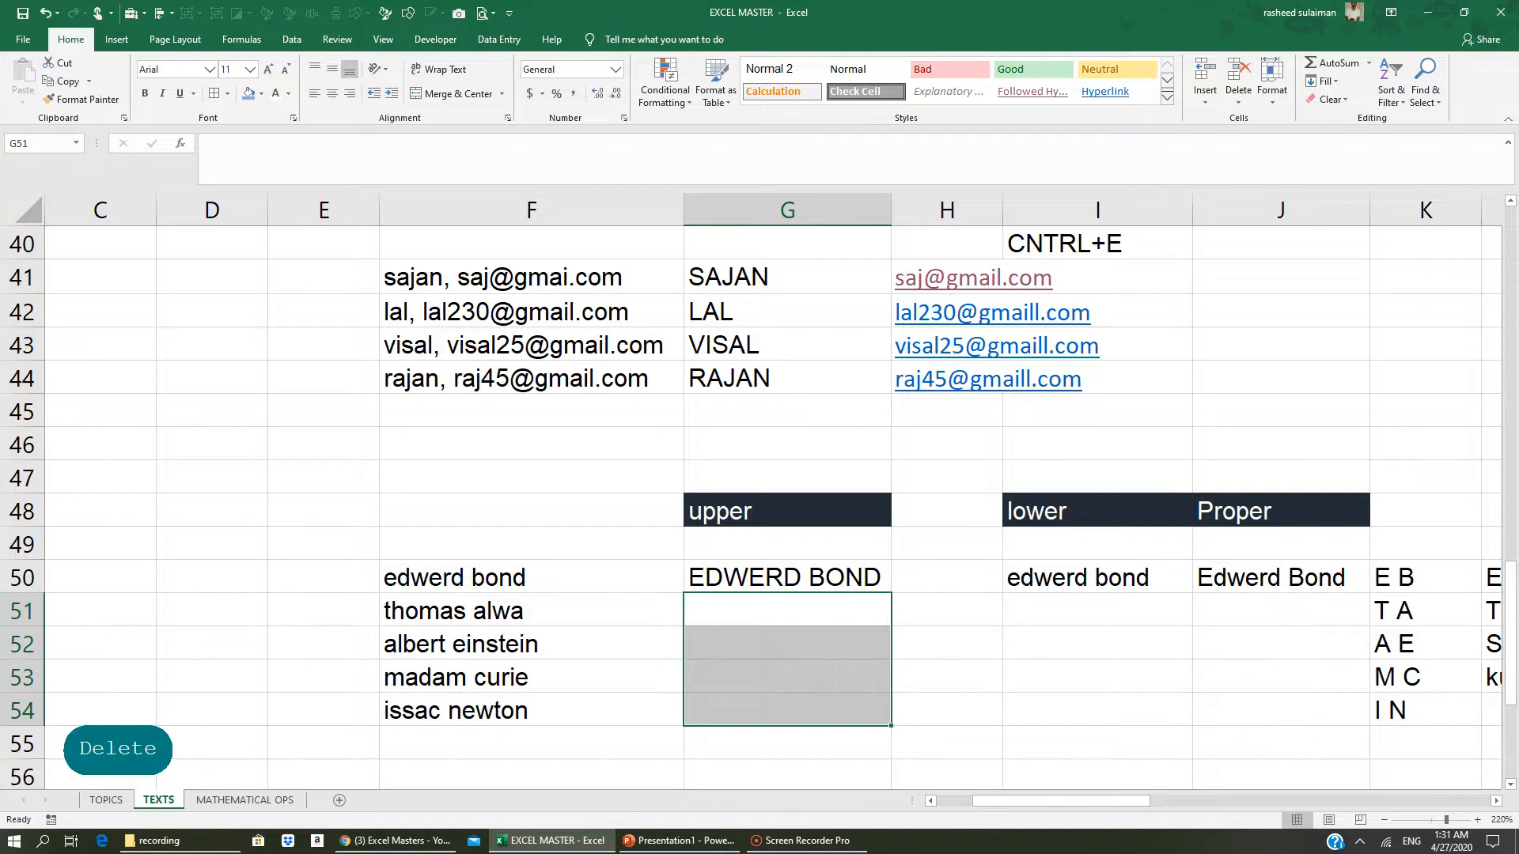
pyautogui.click(920, 642)
# - Copy the UPPER formula from G50 and paste it into G51:G54
pyautogui.click(799, 578)
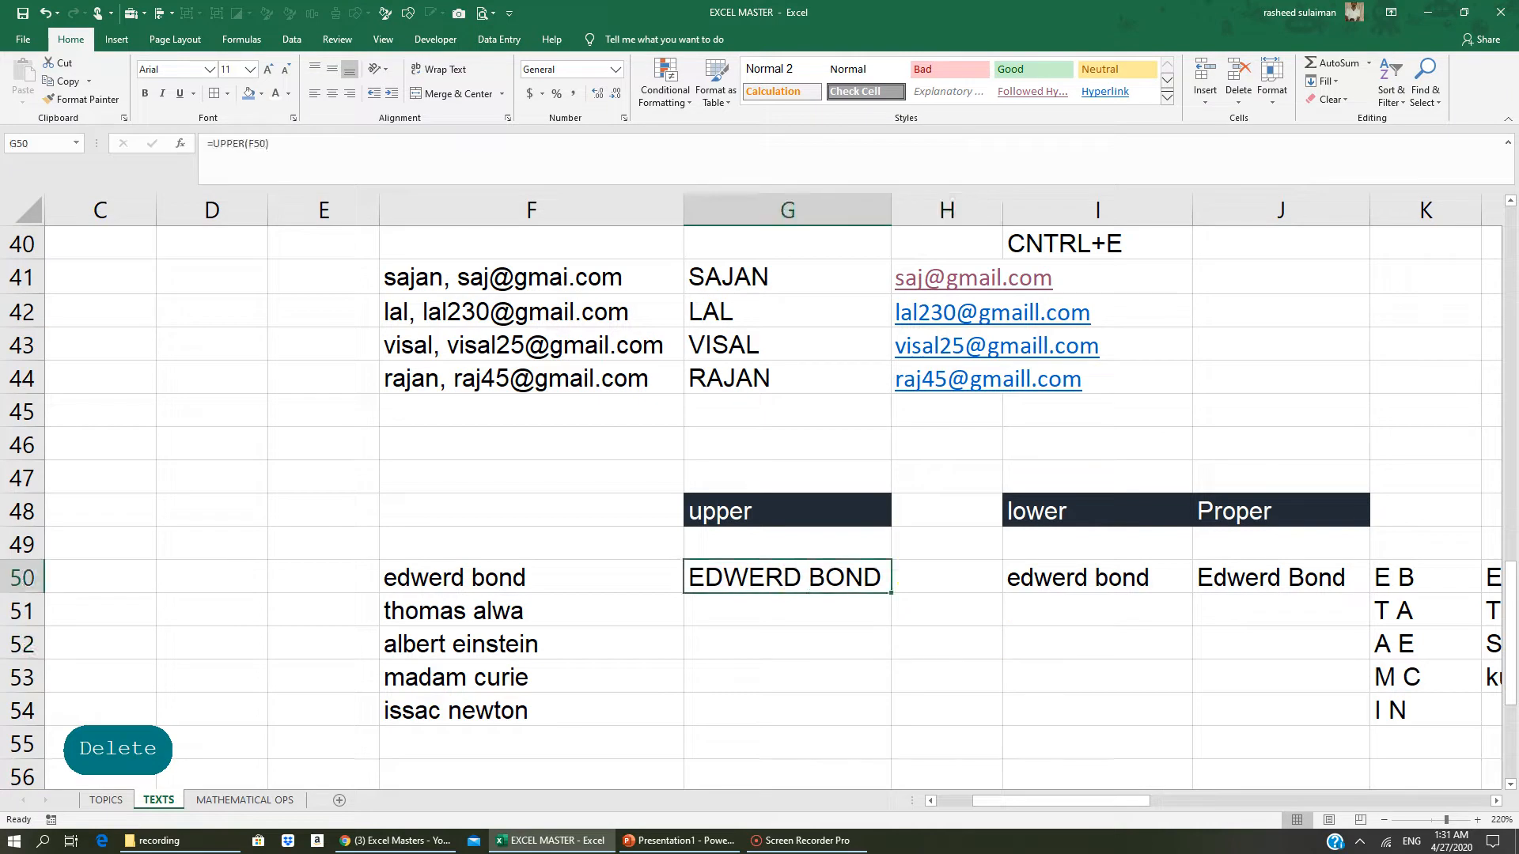
pyautogui.hotkey('ctrl', 'c')
pyautogui.moveTo(776, 612); pyautogui.dragTo(779, 701)
pyautogui.press('Return')
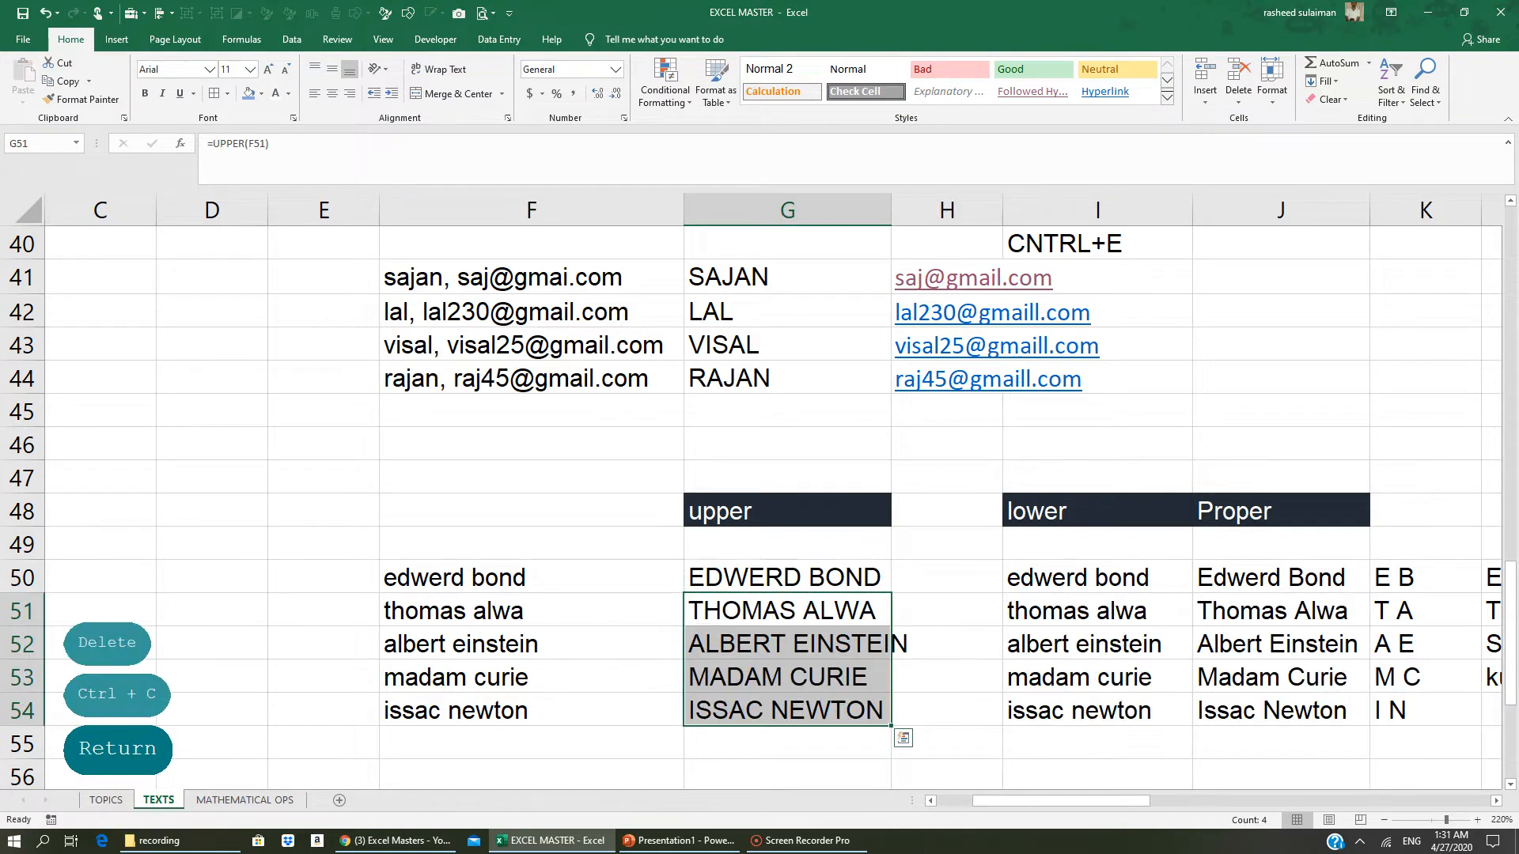
pyautogui.click(953, 712)
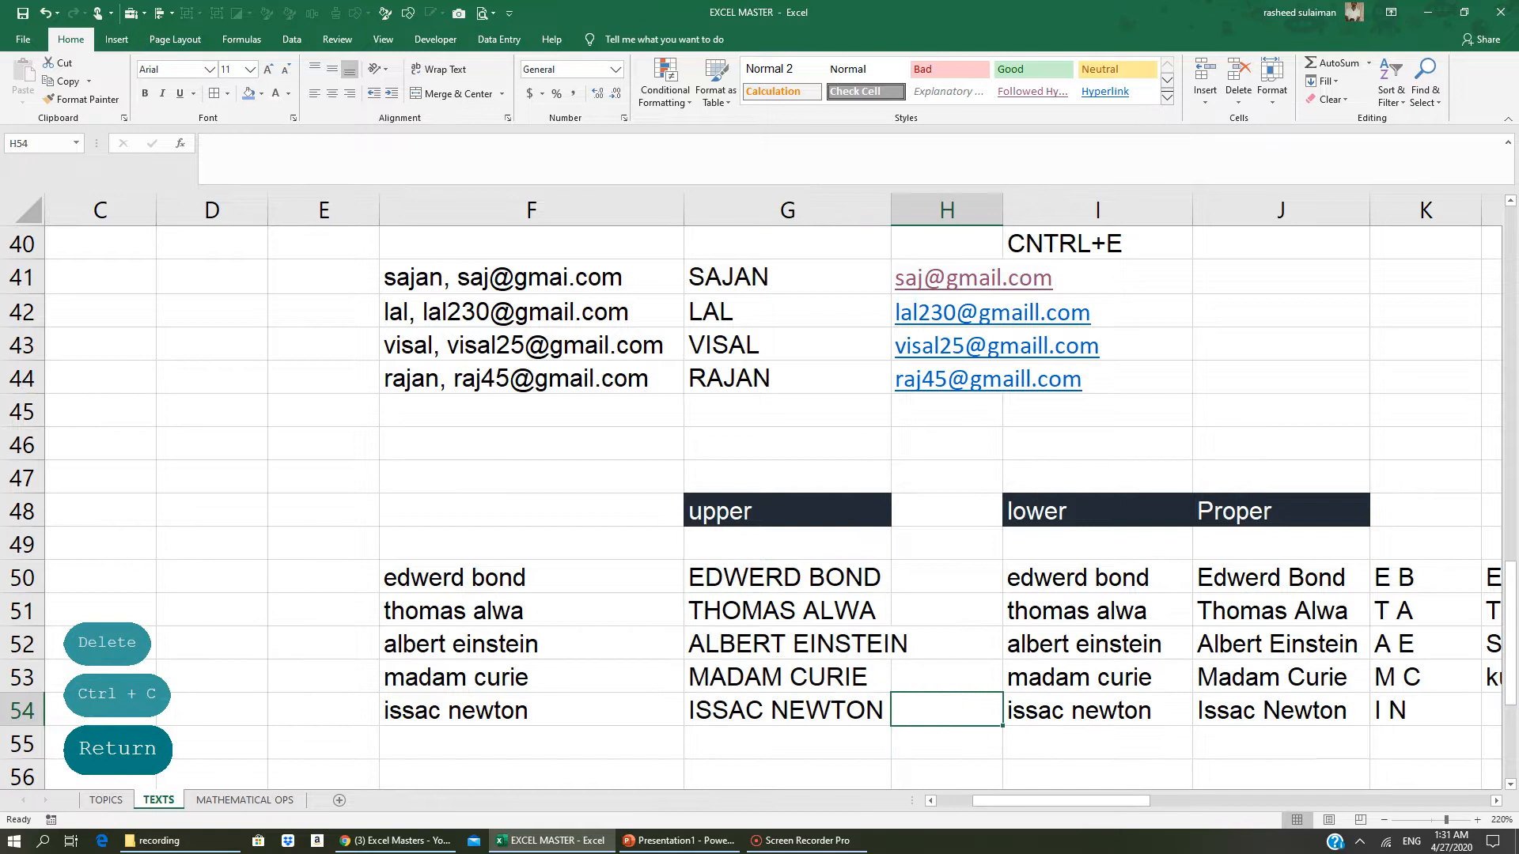
pyautogui.click(785, 578)
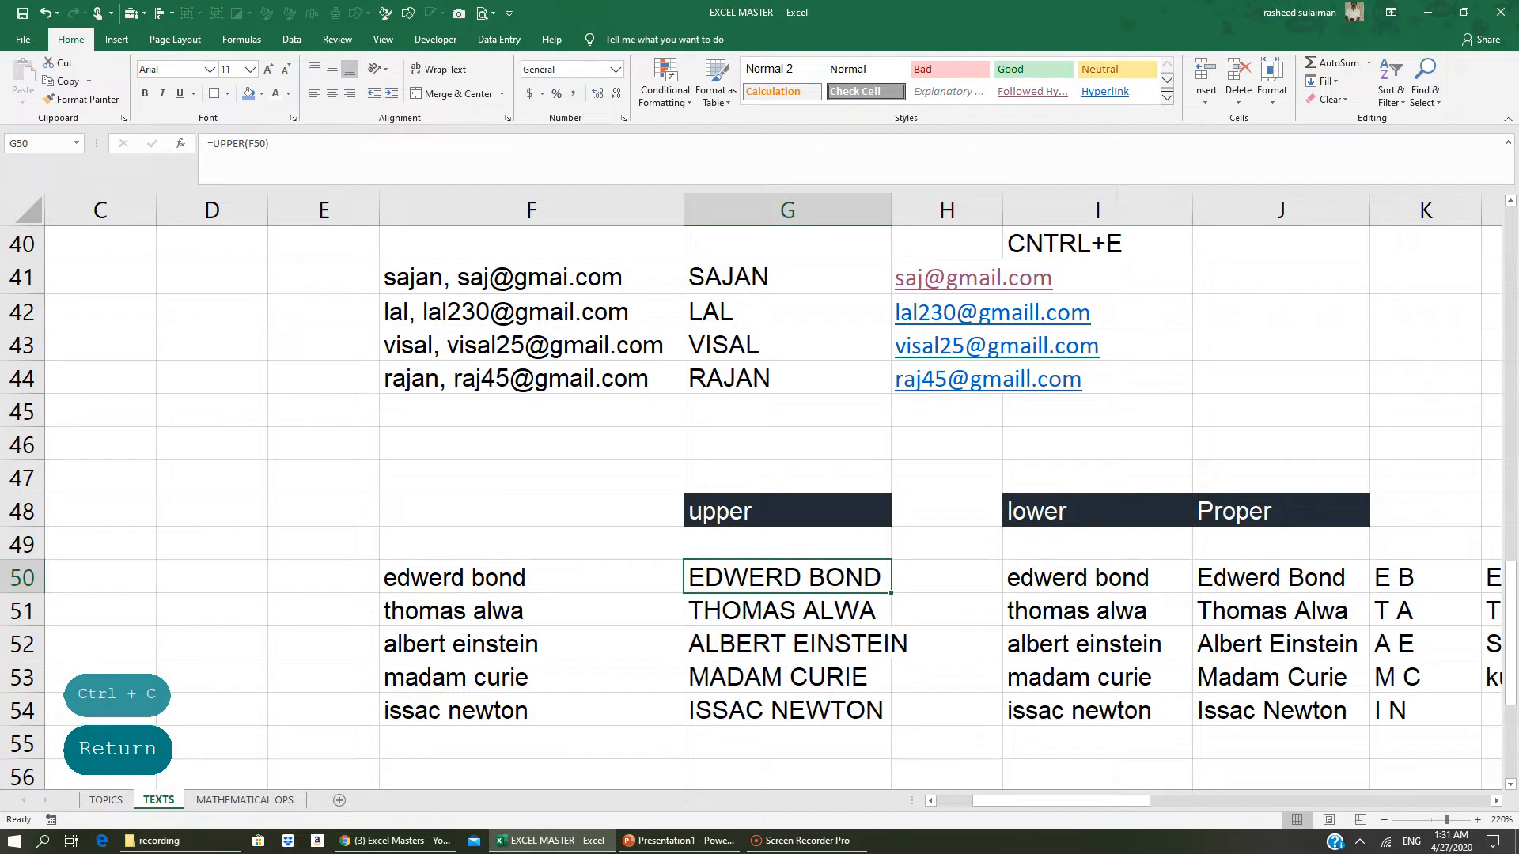
# - Clear the existing results in I50:I54 under the lower heading
pyautogui.moveTo(1060, 578); pyautogui.dragTo(1071, 712)
pyautogui.press('Delete')
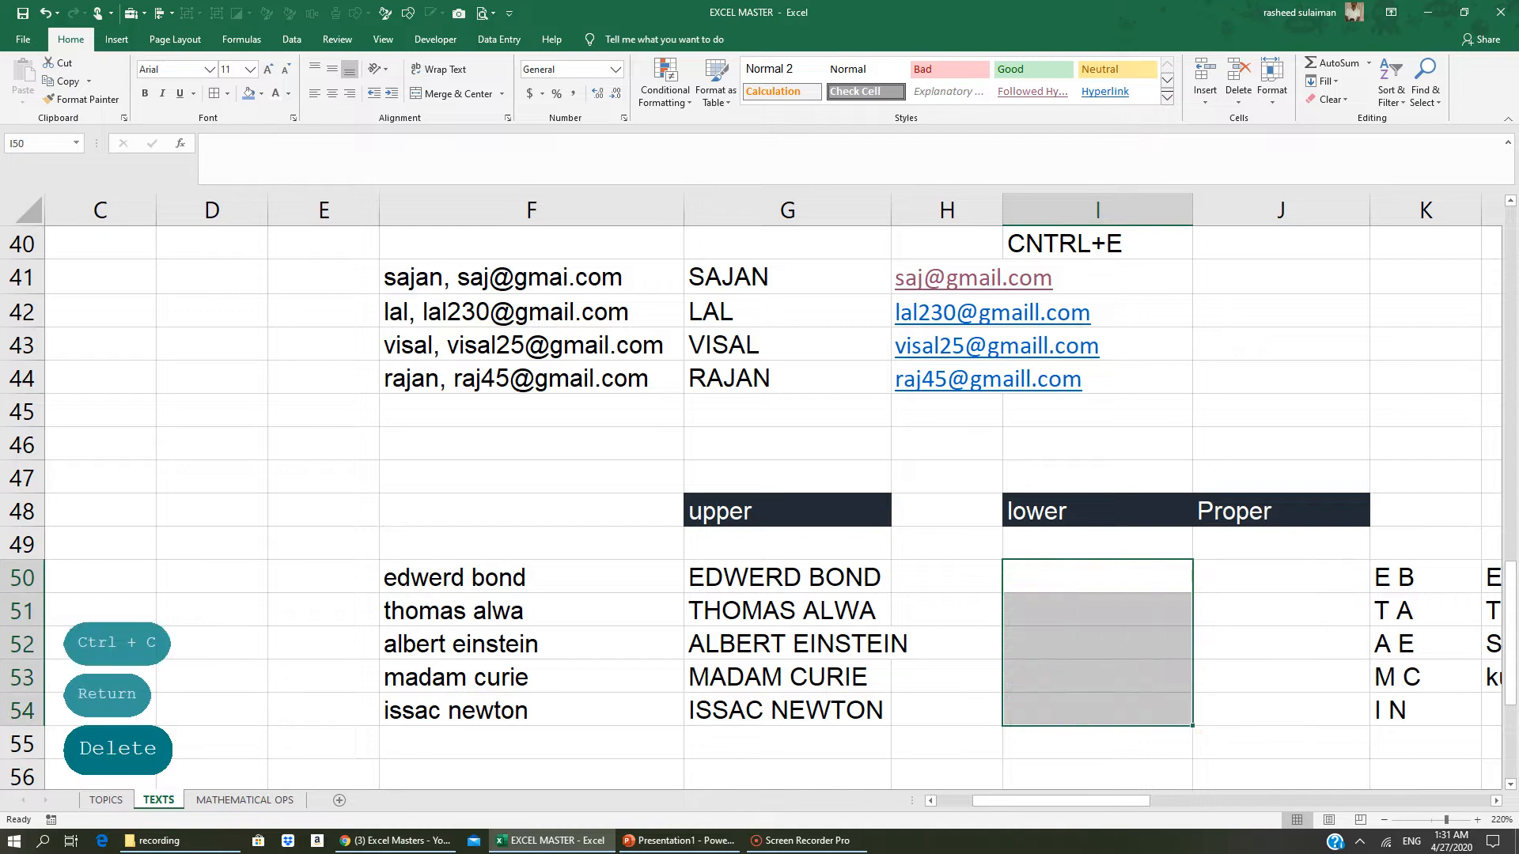
pyautogui.hscroll(2, 791, 475)
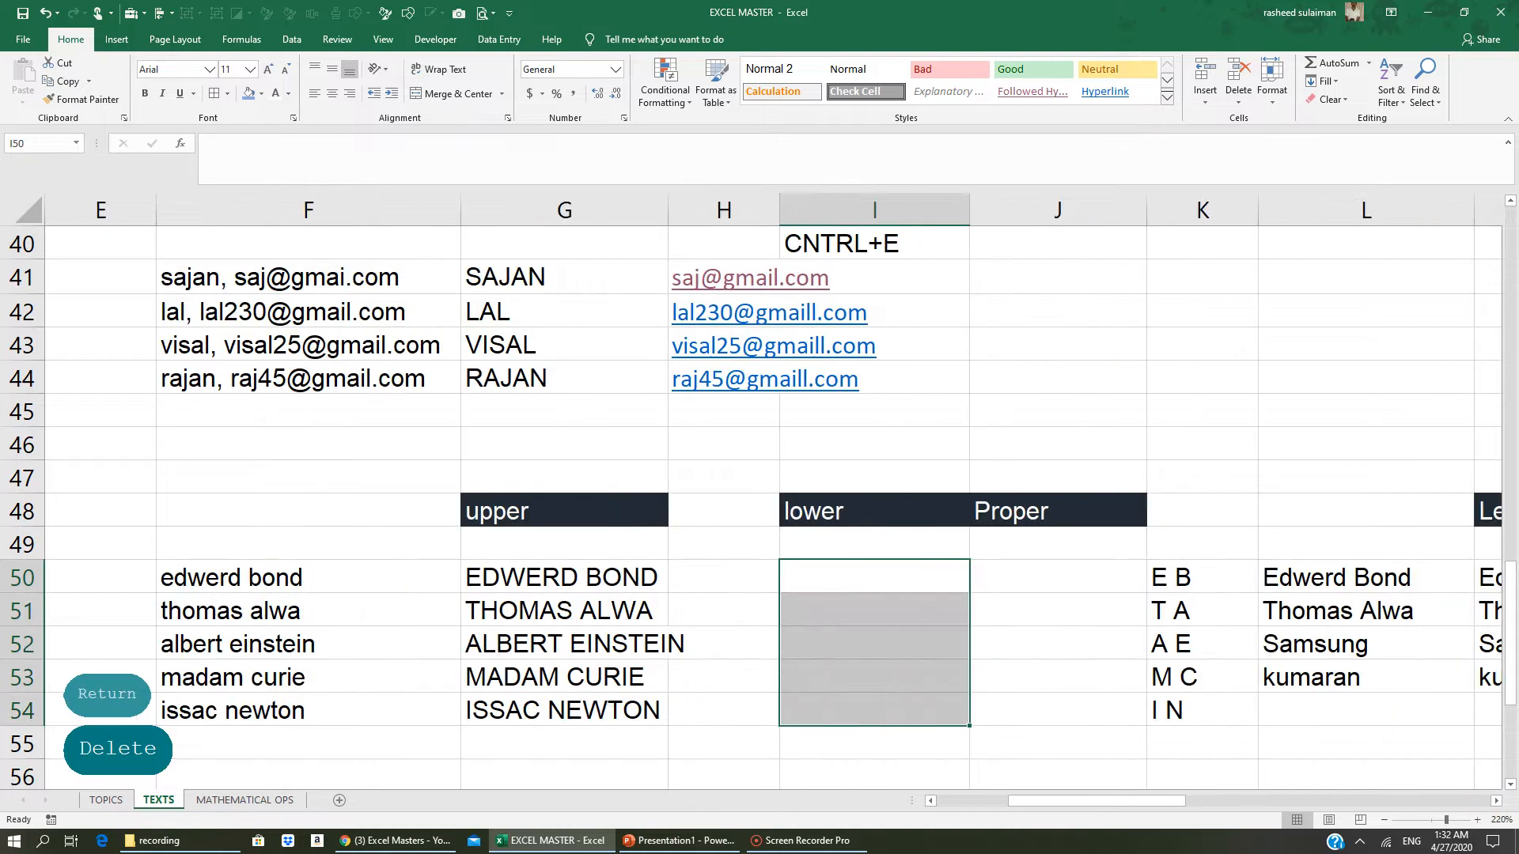
pyautogui.click(801, 756)
# - Enter a LOWER formula in I50 that converts the uppercase name in G50
pyautogui.moveTo(561, 578); pyautogui.dragTo(563, 709)
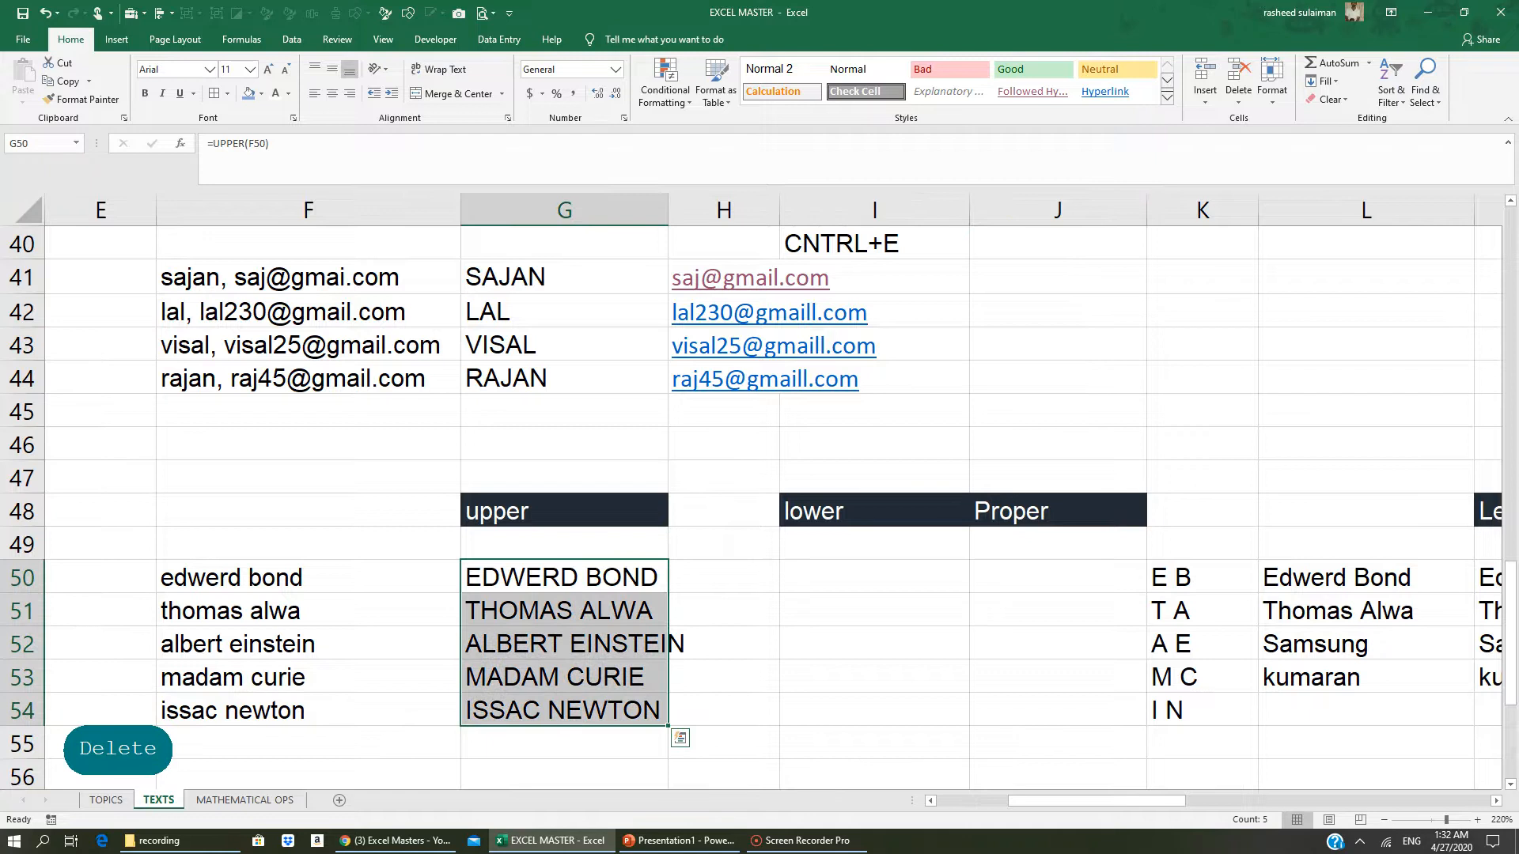
pyautogui.click(828, 576)
pyautogui.write('=LOWER')
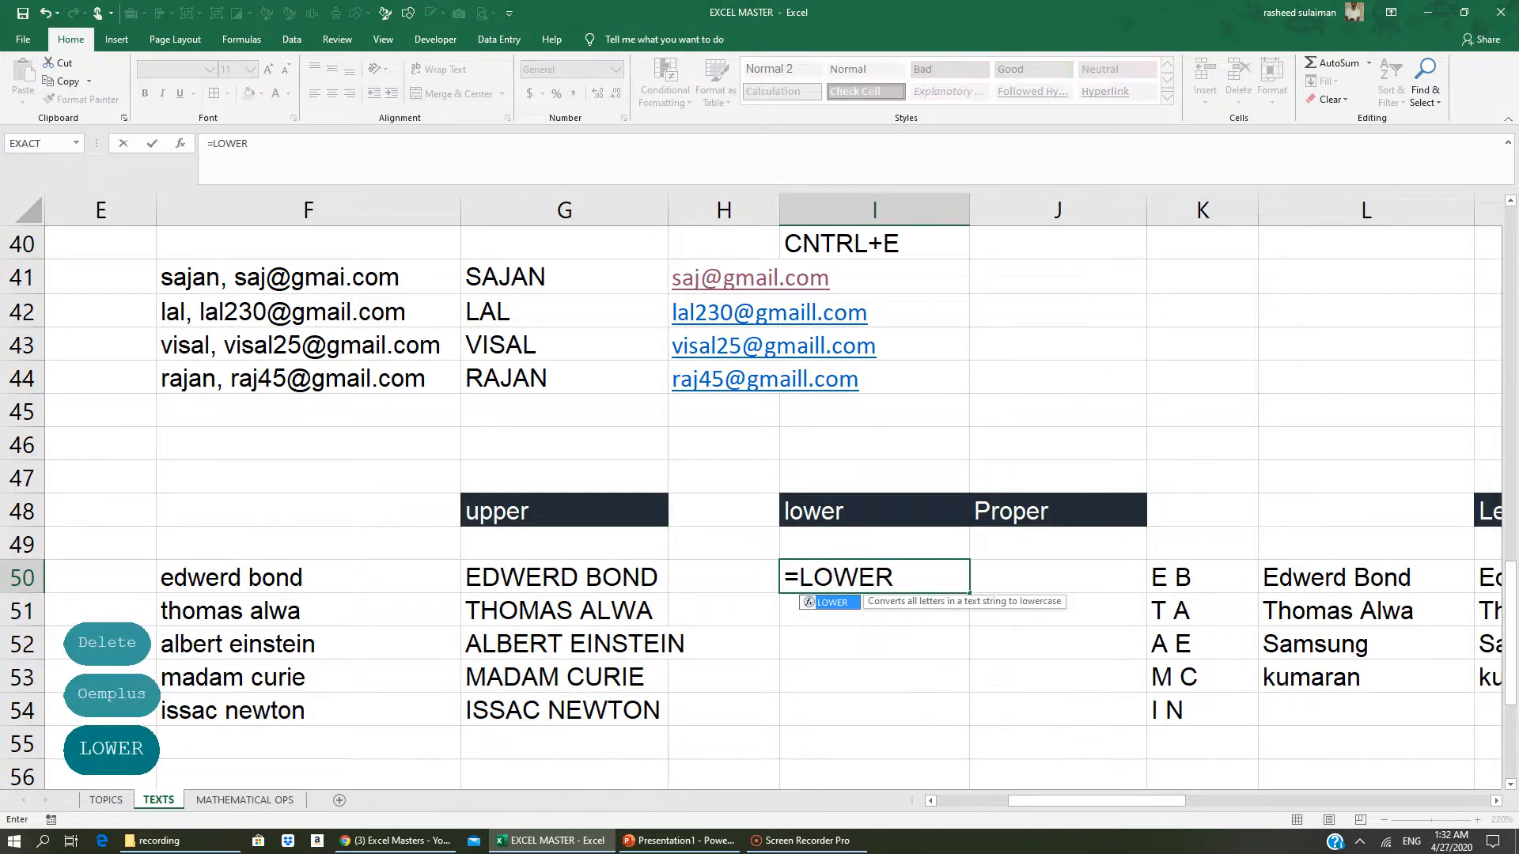
pyautogui.write('(')
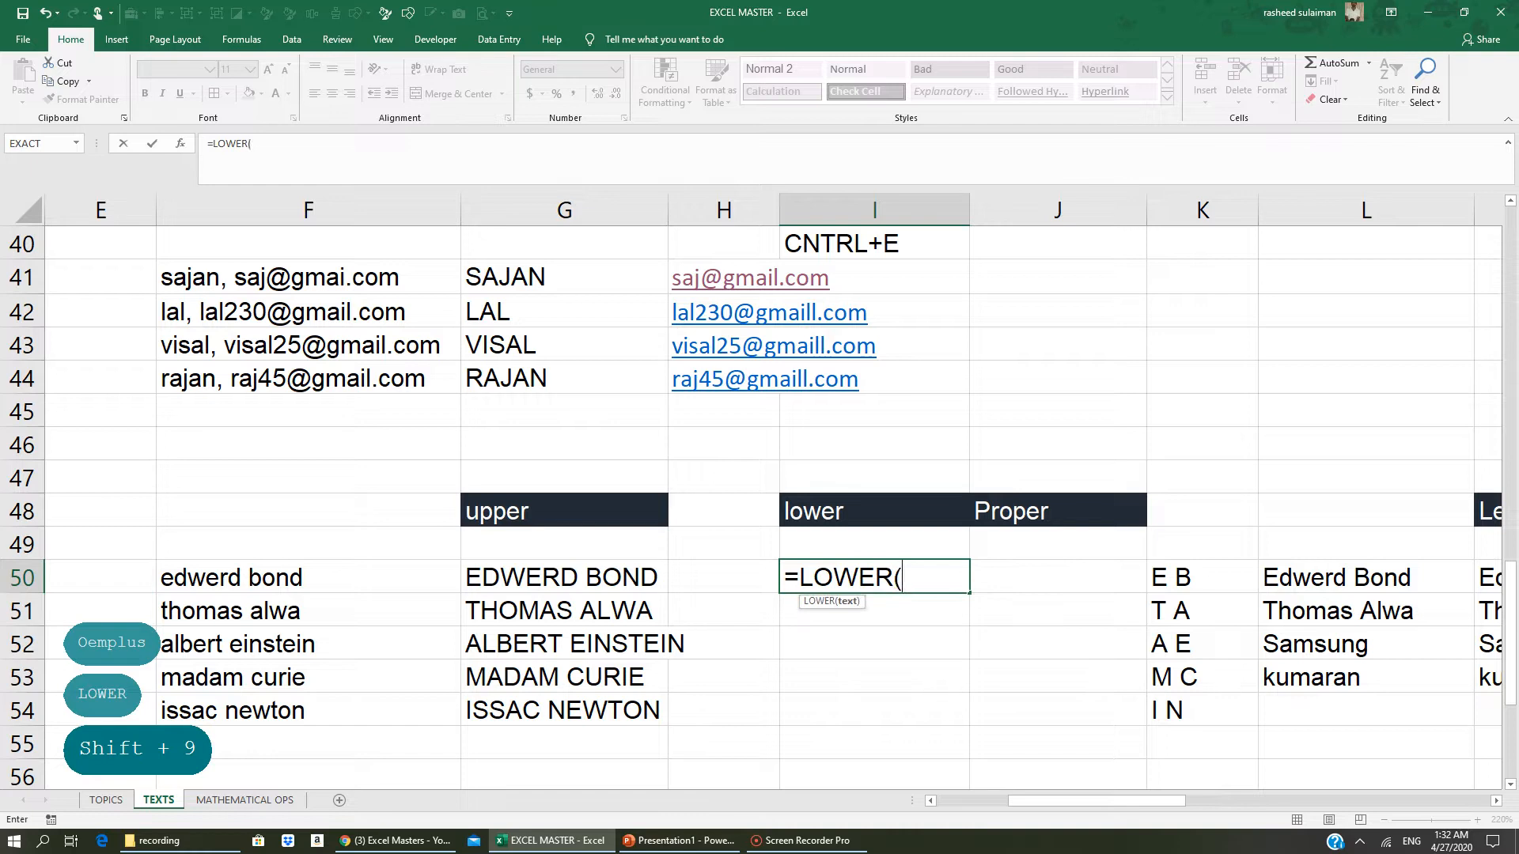
pyautogui.click(592, 571)
pyautogui.press('Return')
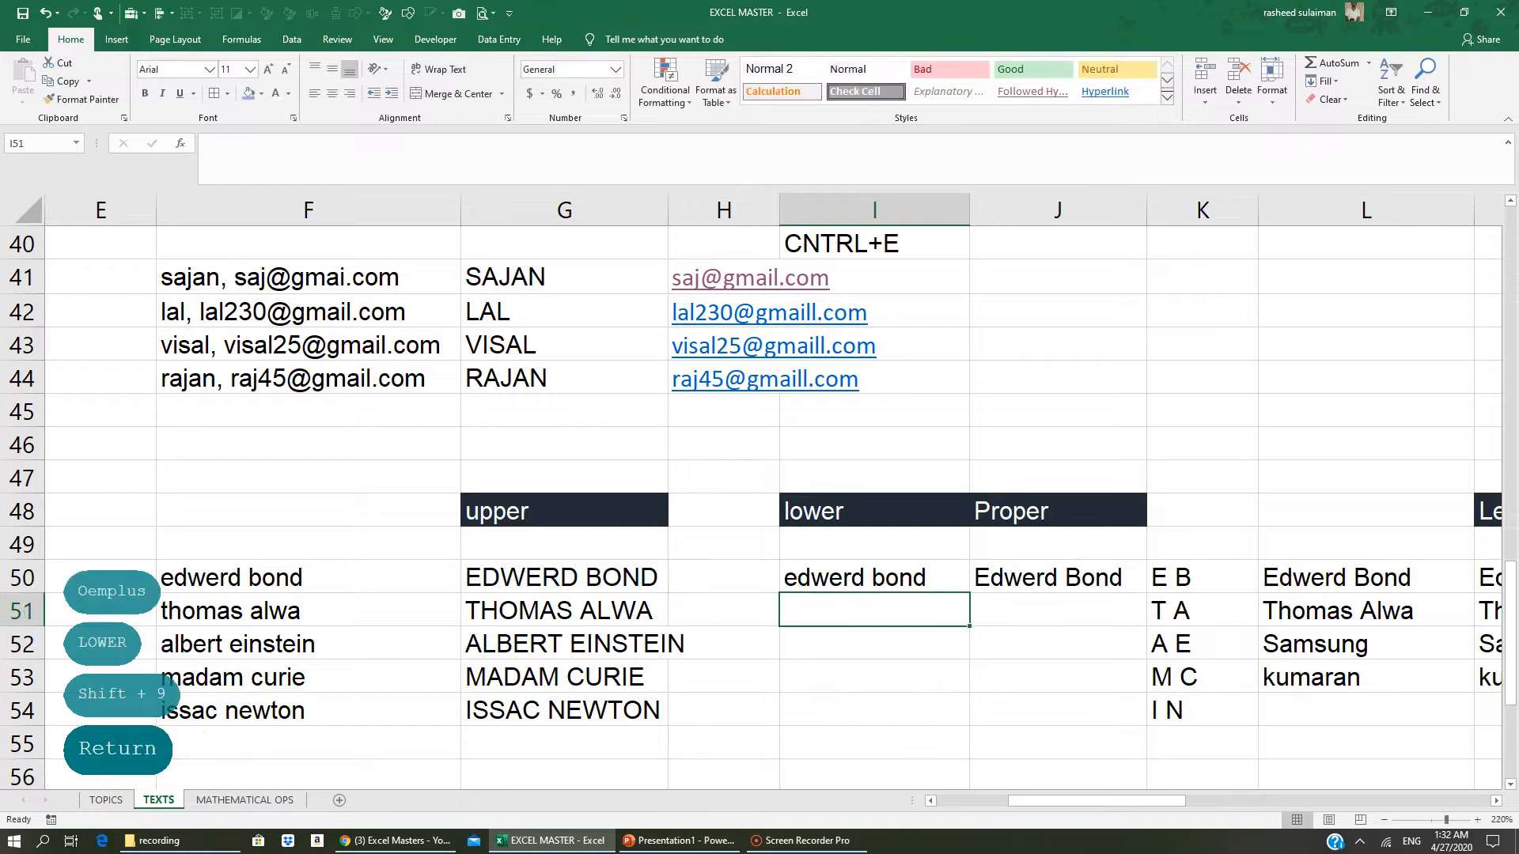
# - Fill the LOWER formula from I50 down through I54 and check the filled cells against their uppercase sources
pyautogui.click(837, 577)
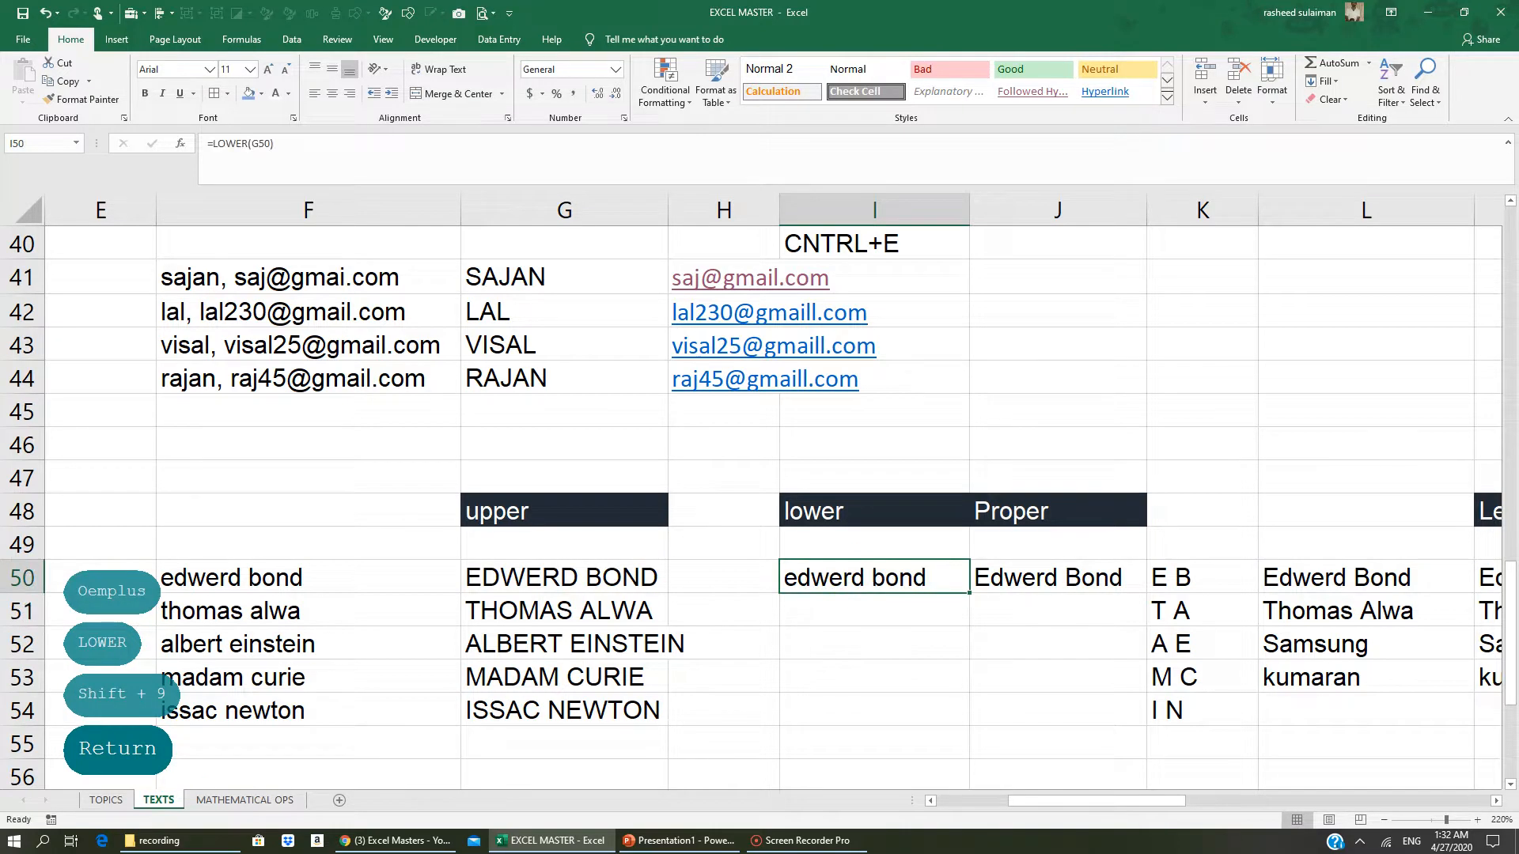
pyautogui.moveTo(969, 592); pyautogui.dragTo(953, 712)
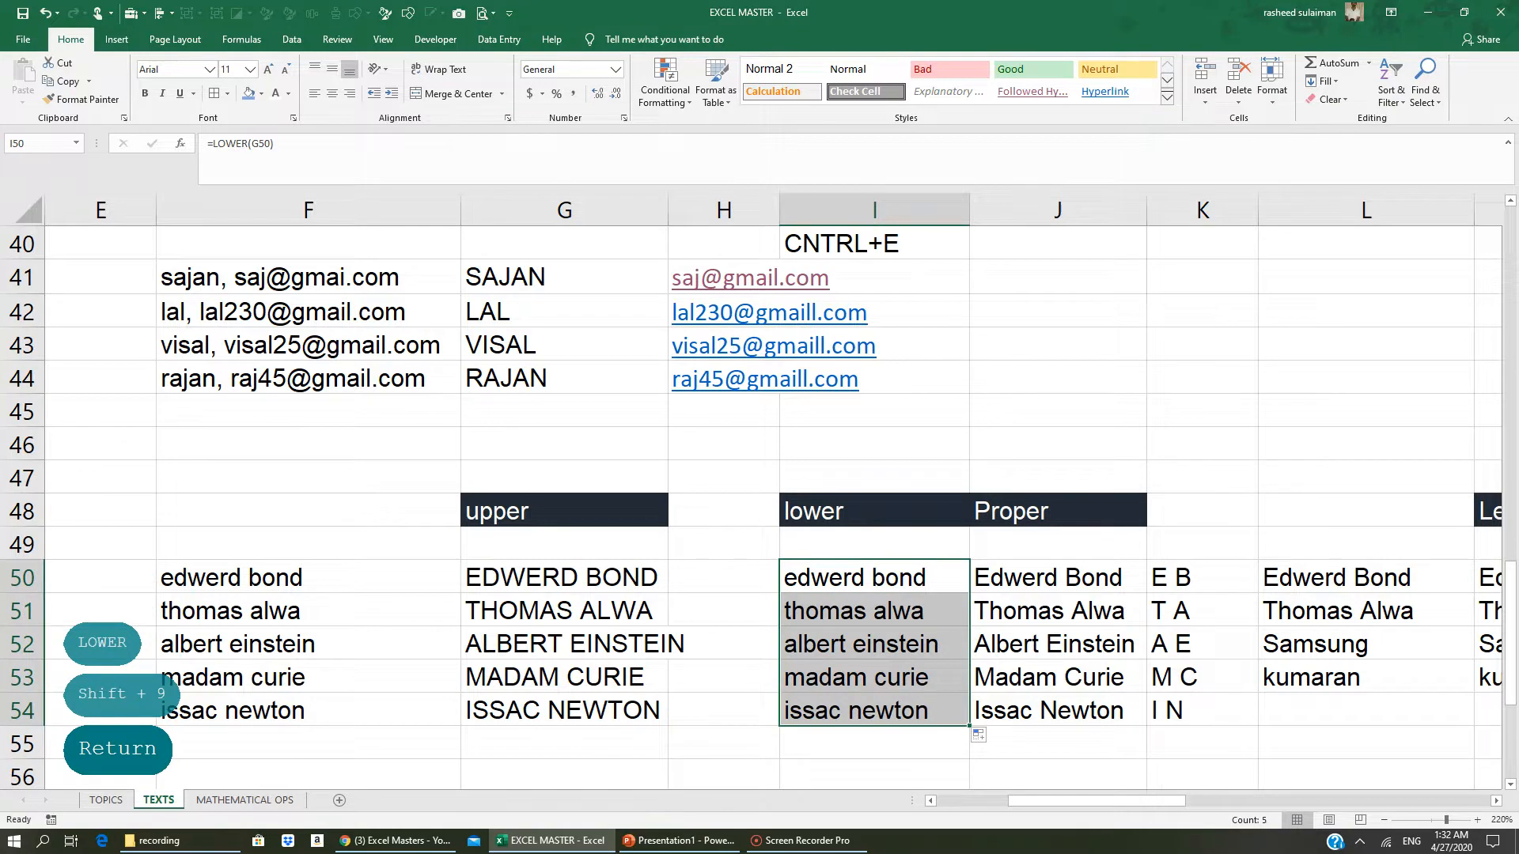
pyautogui.click(554, 610)
pyautogui.click(554, 643)
pyautogui.click(897, 667)
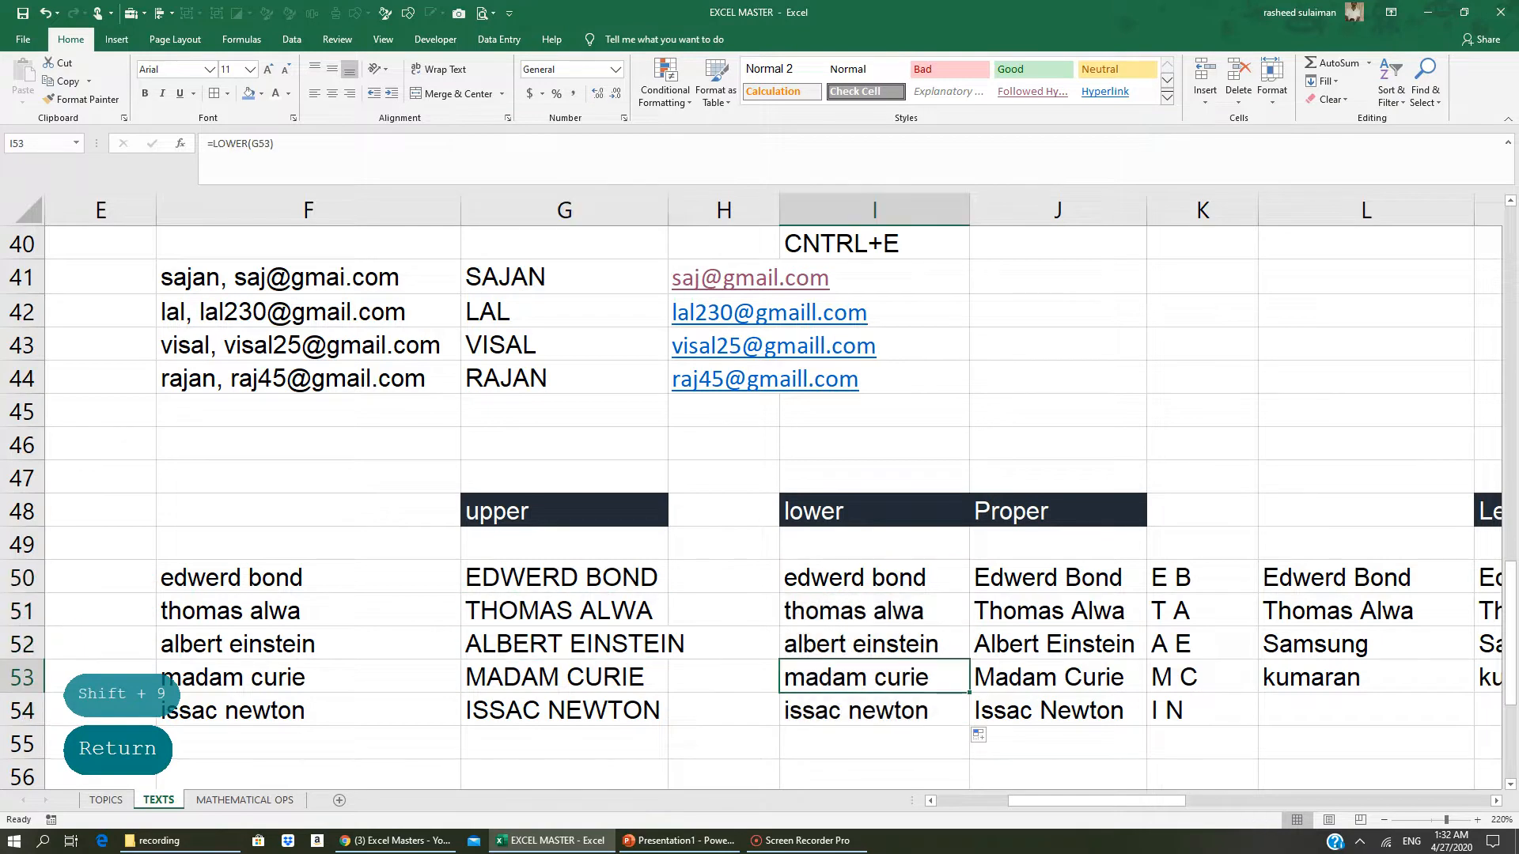
# - Clear the existing results in J50:J54 under the Proper heading
pyautogui.moveTo(1020, 578); pyautogui.dragTo(1028, 712)
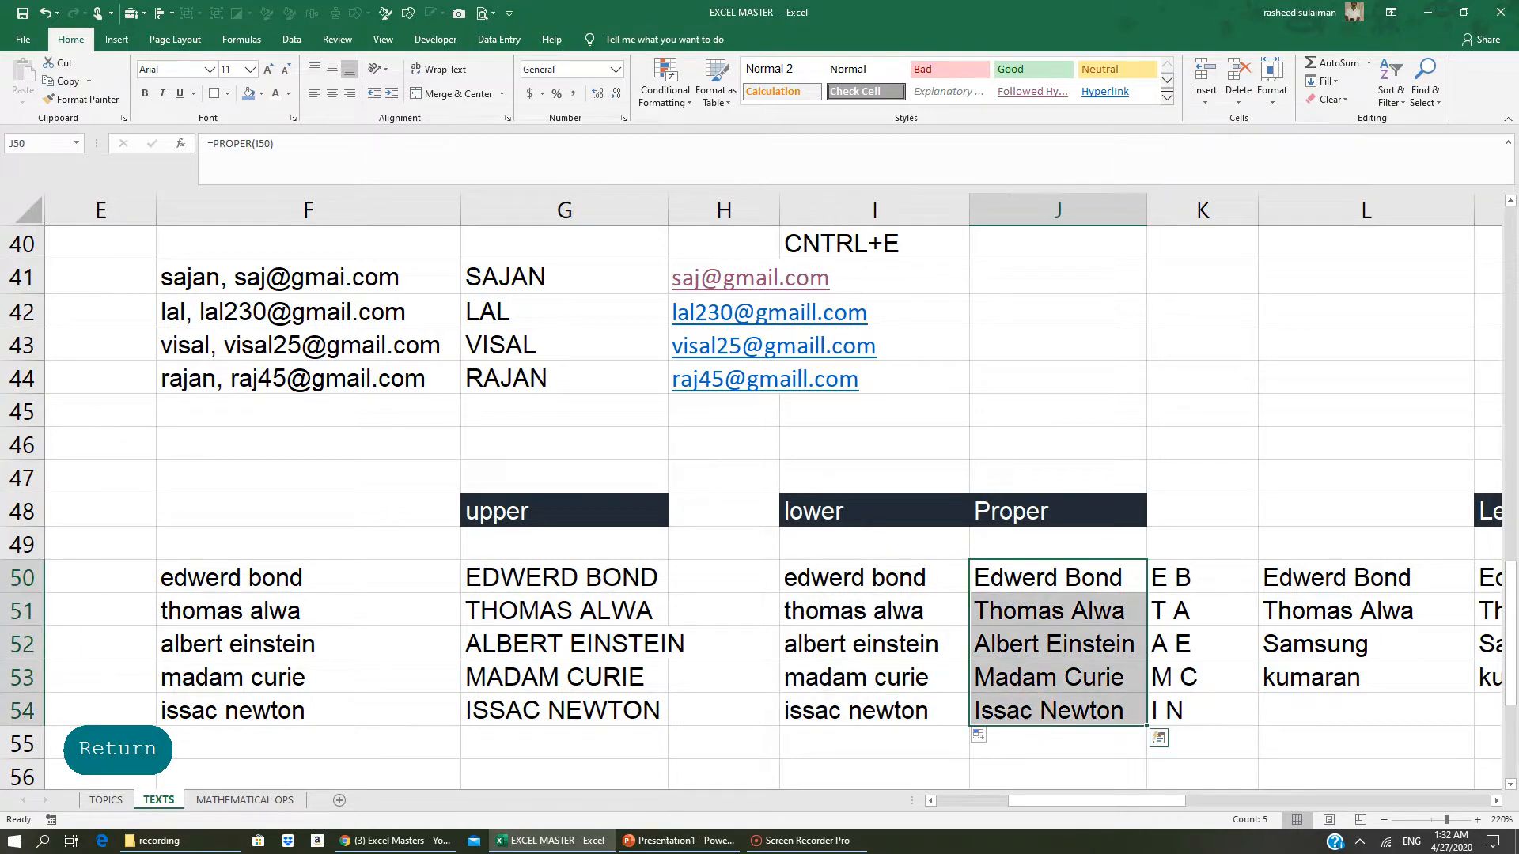
pyautogui.press('Delete')
pyautogui.click(1496, 800)
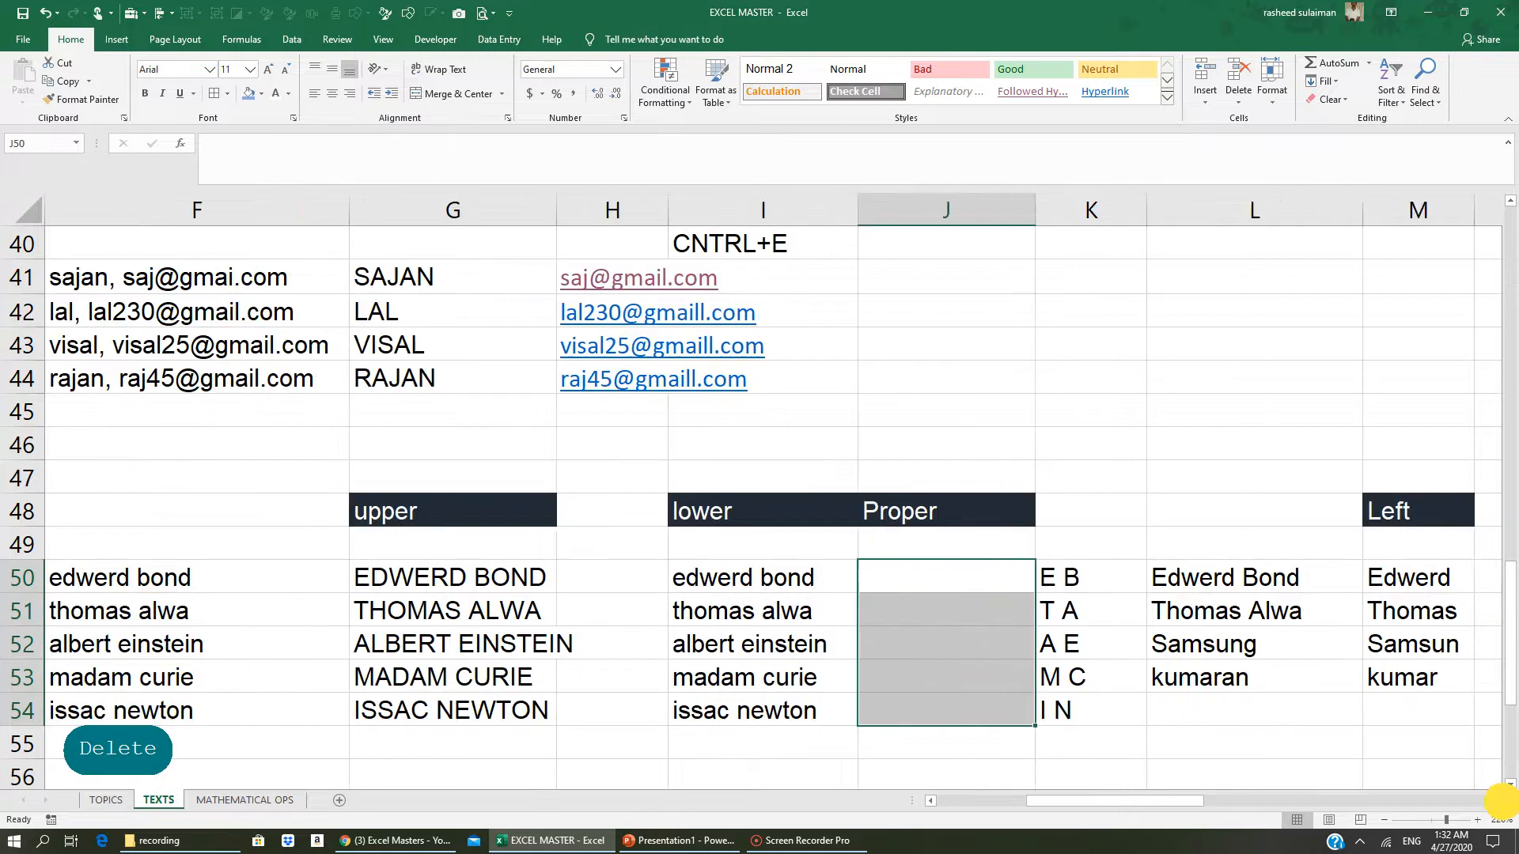
pyautogui.click(1496, 800)
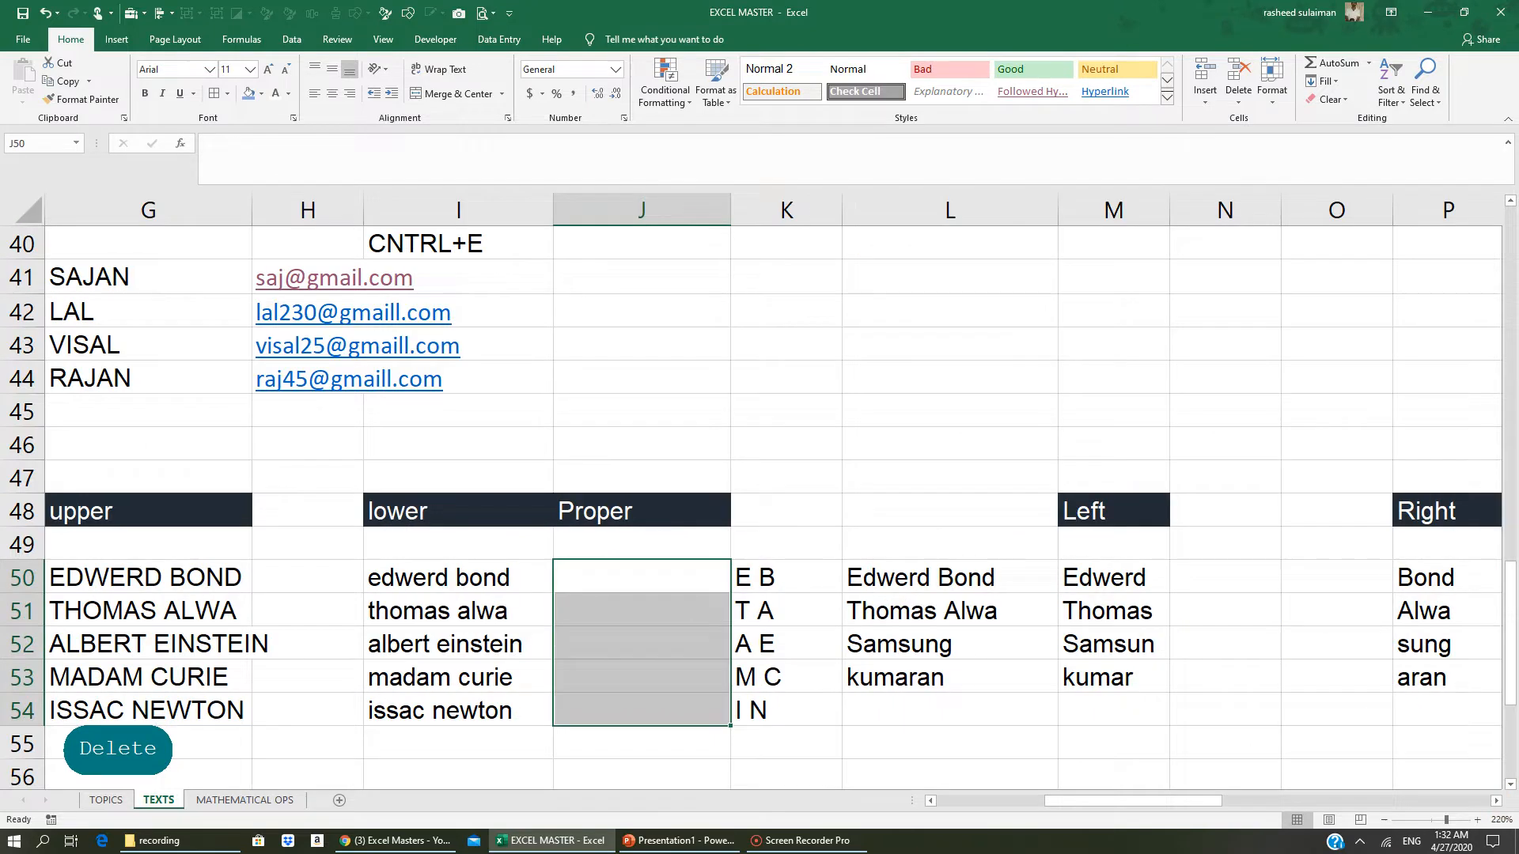
# - Enter a PROPER formula in J50 that capitalizes the lowercase name in I50
pyautogui.click(607, 573)
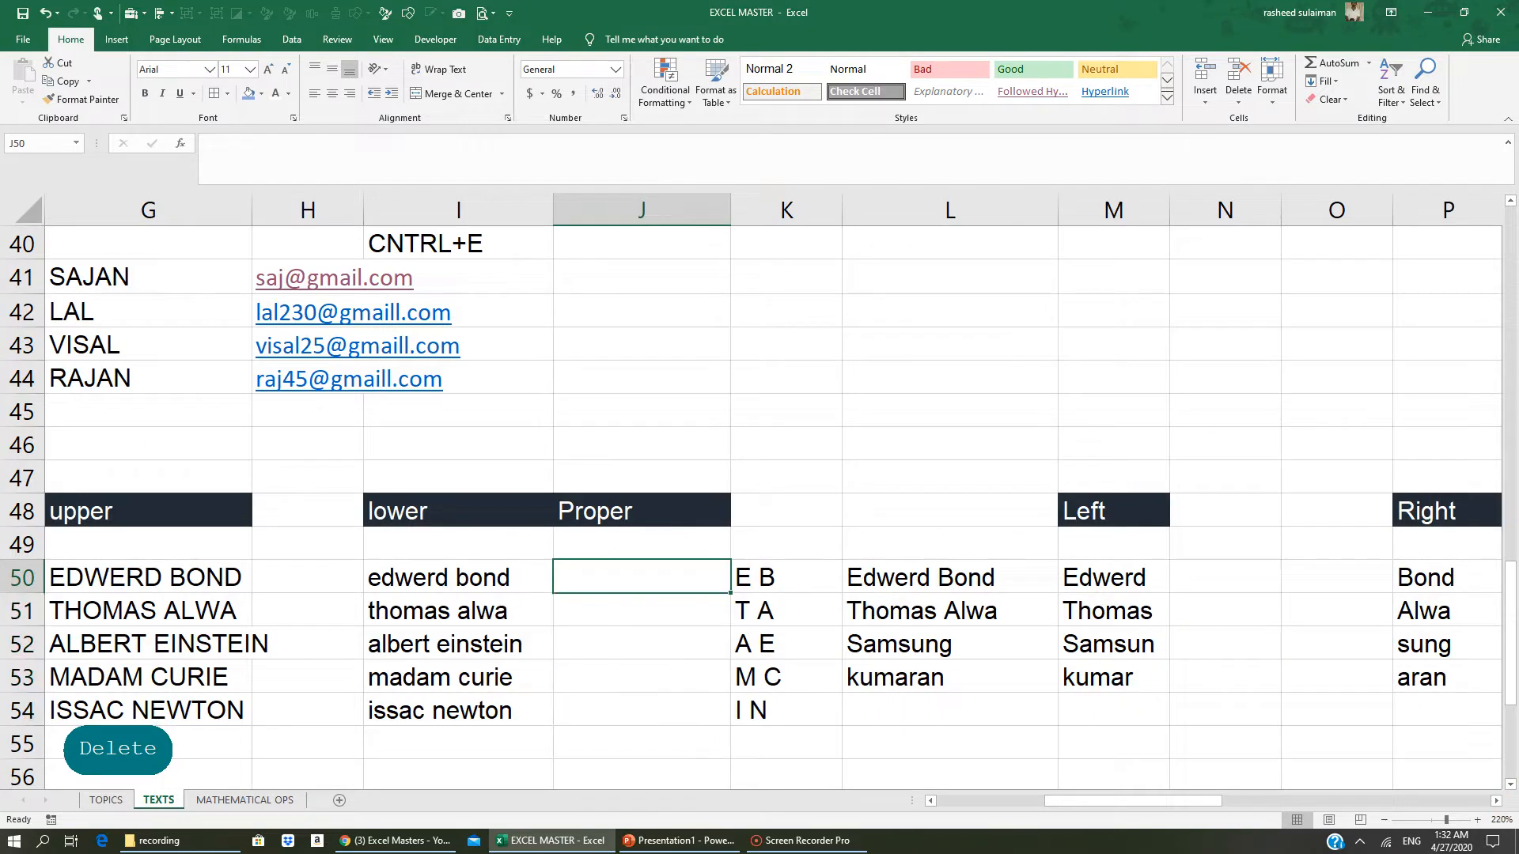
pyautogui.click(406, 576)
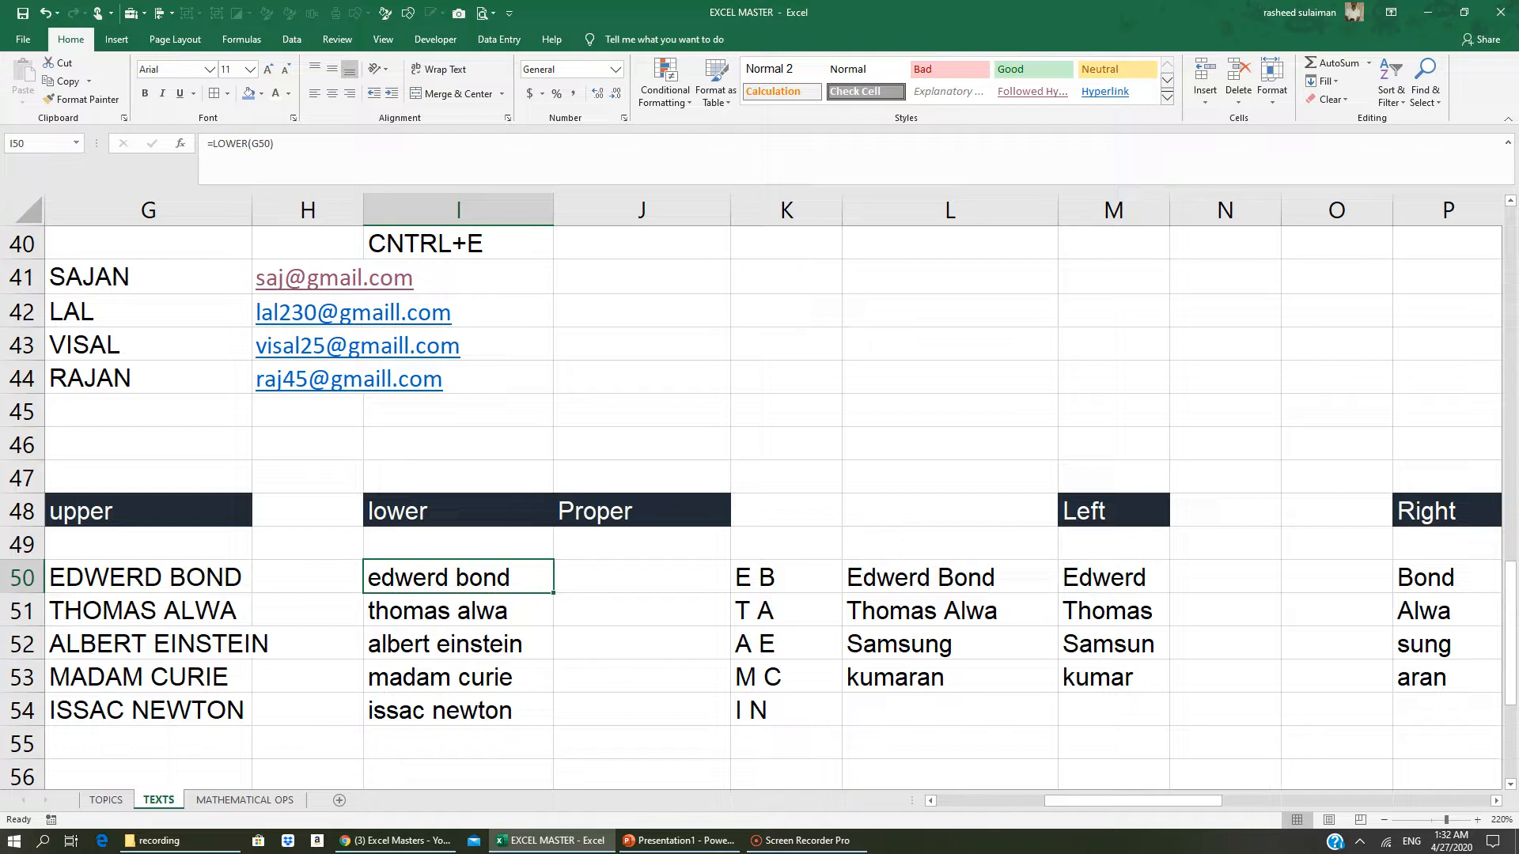
pyautogui.click(570, 578)
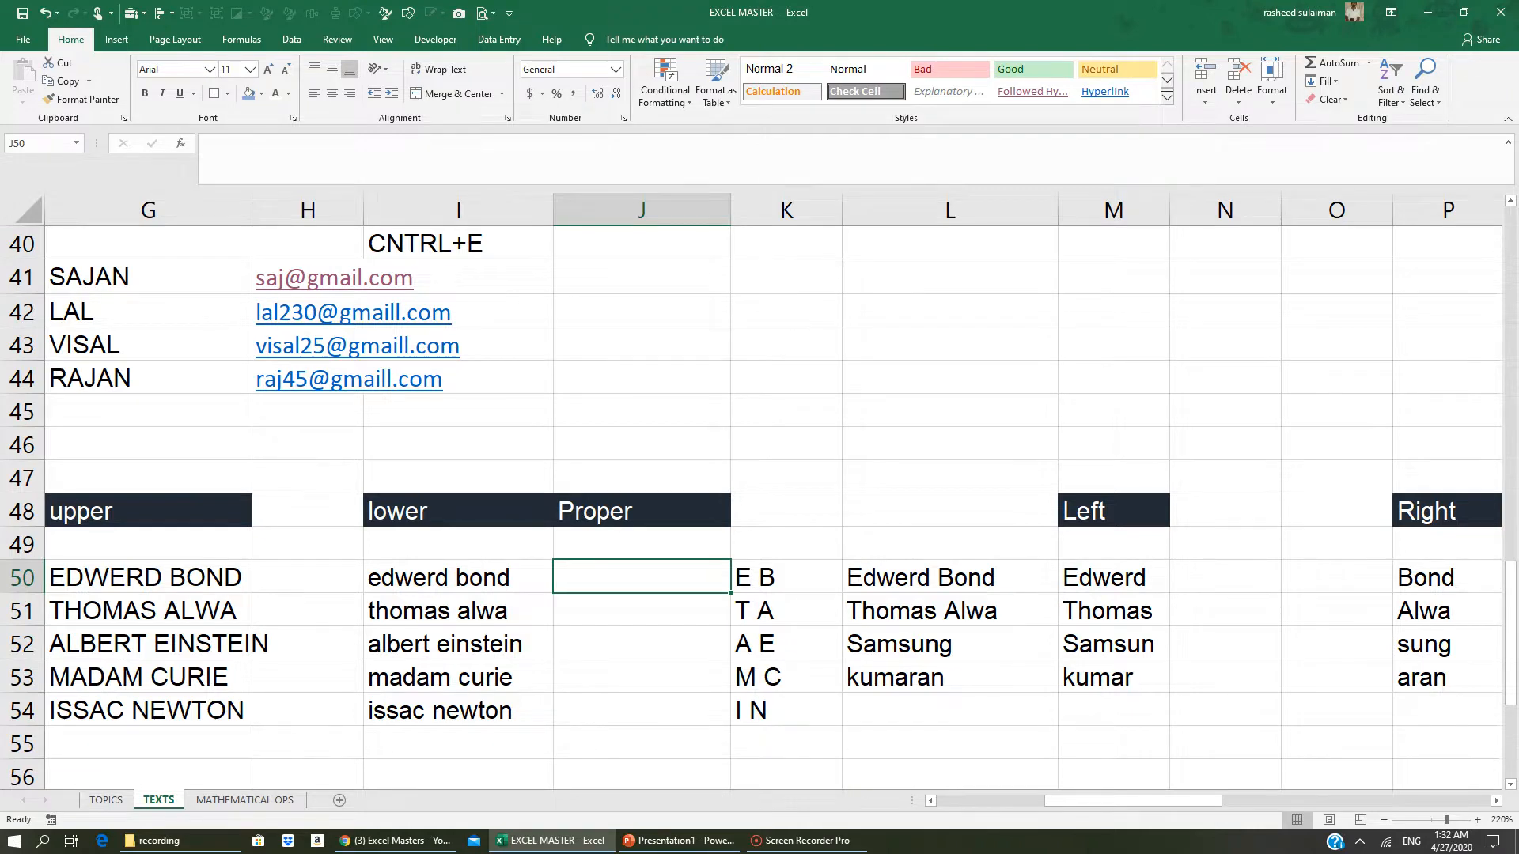
pyautogui.write('=PRO')
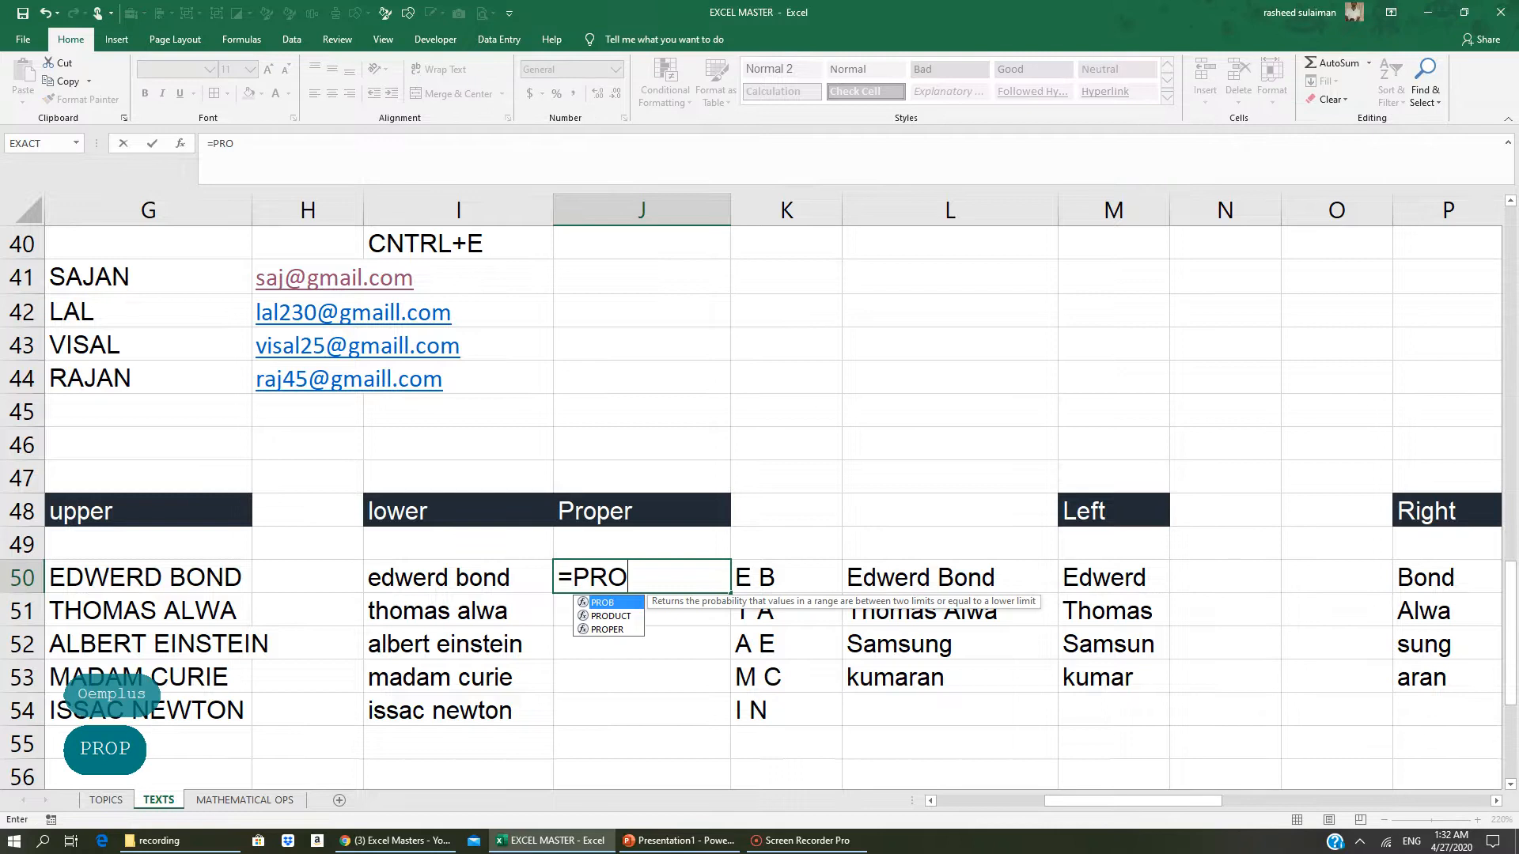
pyautogui.write('PER')
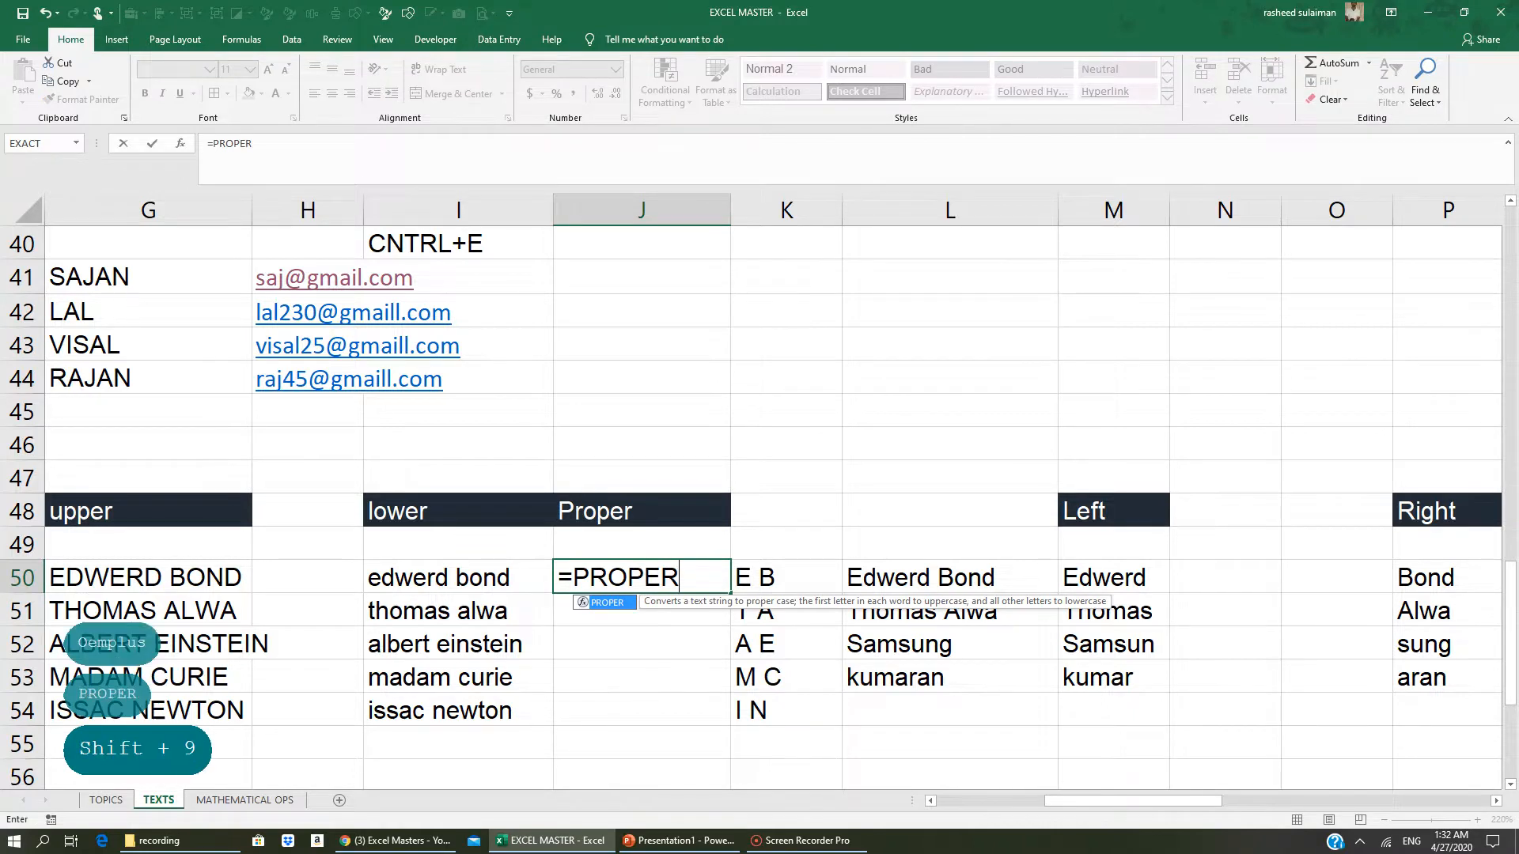
pyautogui.write('(')
pyautogui.click(461, 586)
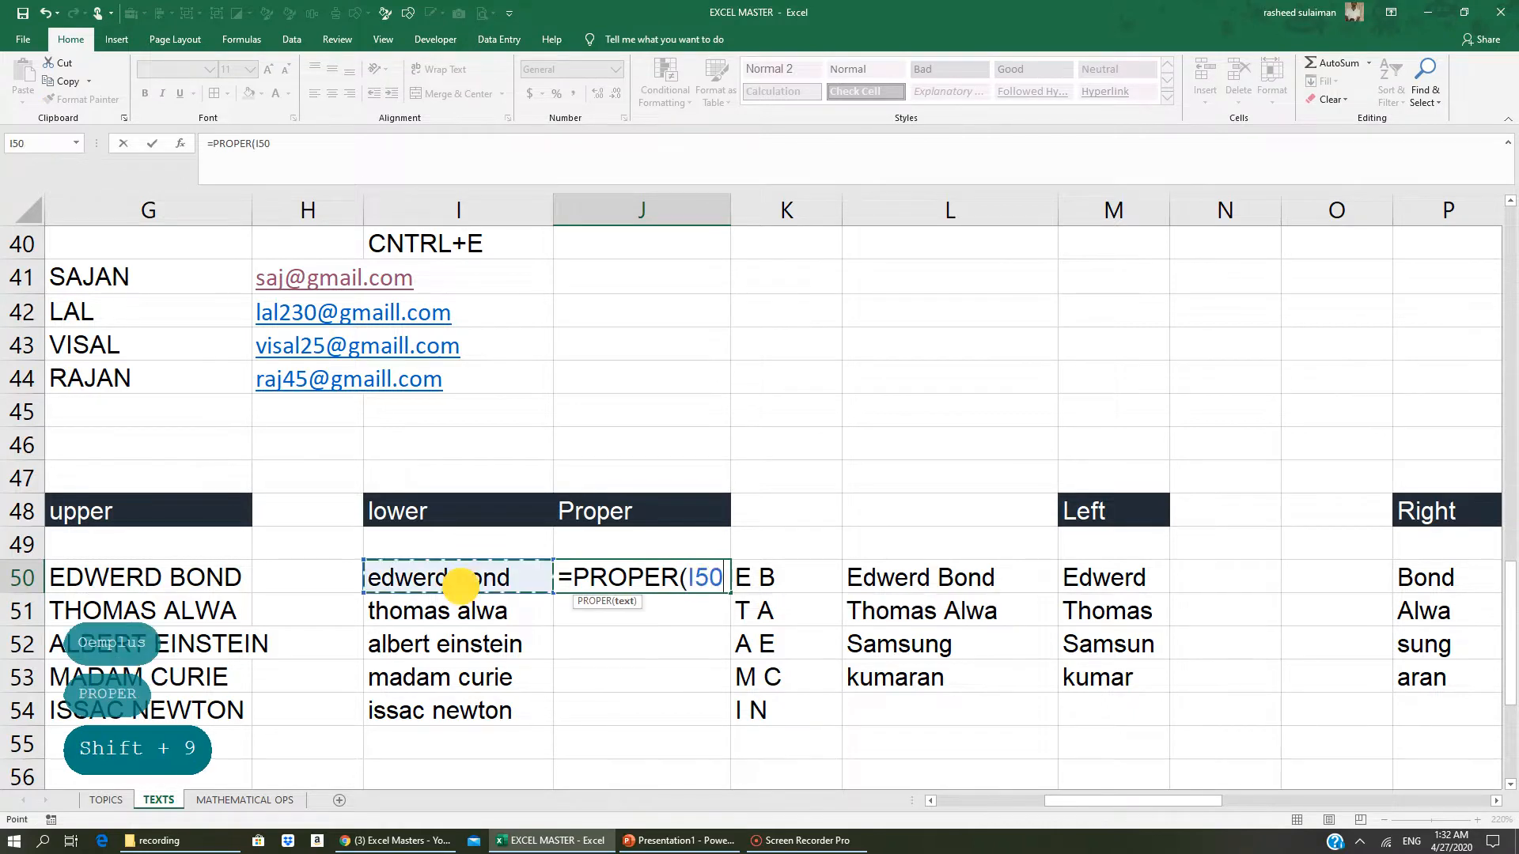
pyautogui.press('Return')
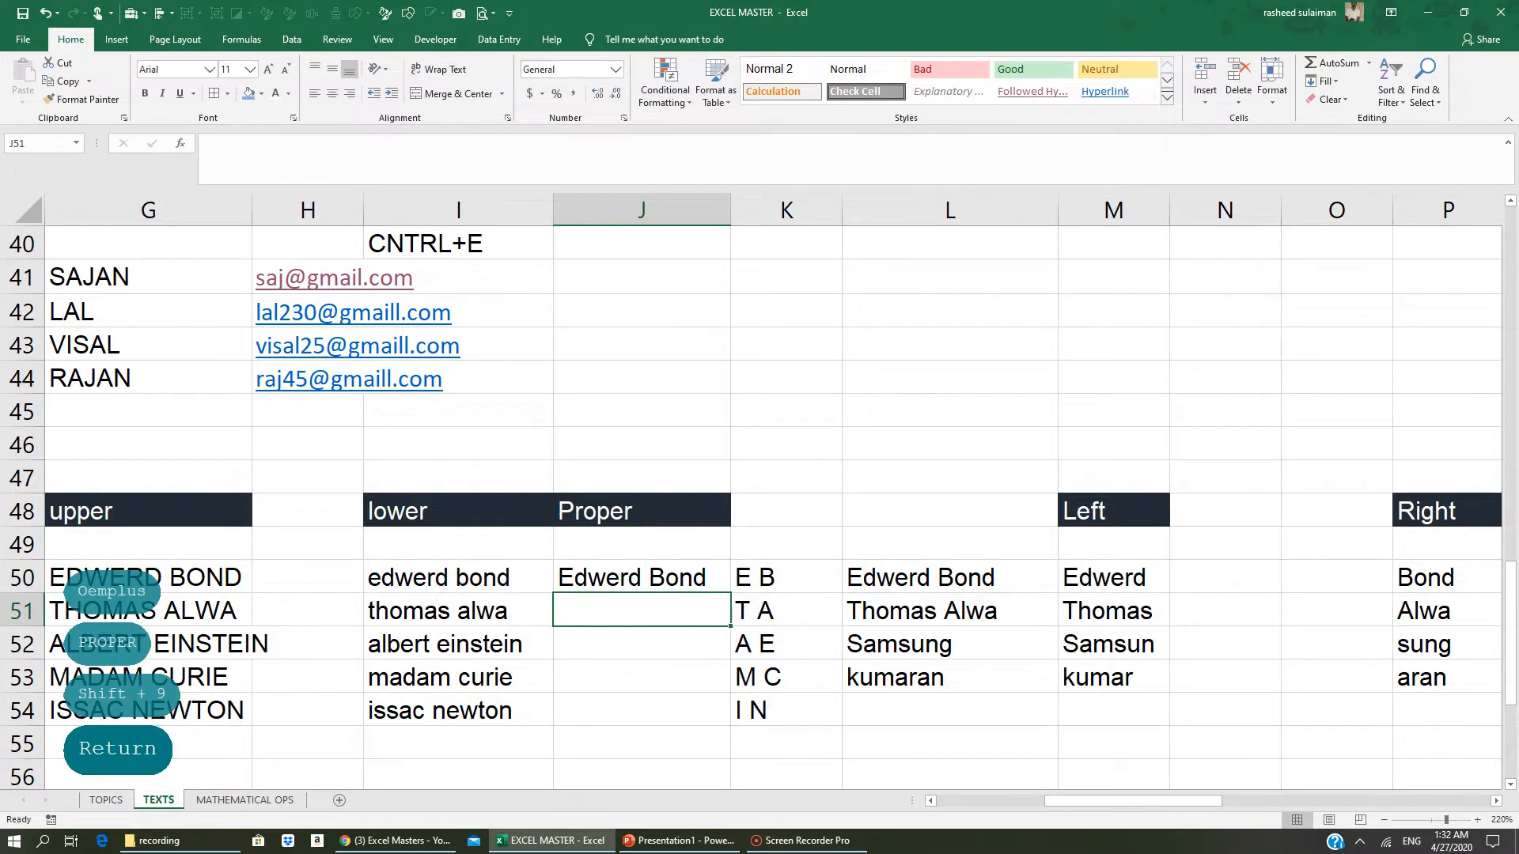
# - Fill the PROPER formula from J50 down through J54 and check the formulas in the filled cells
pyautogui.click(621, 583)
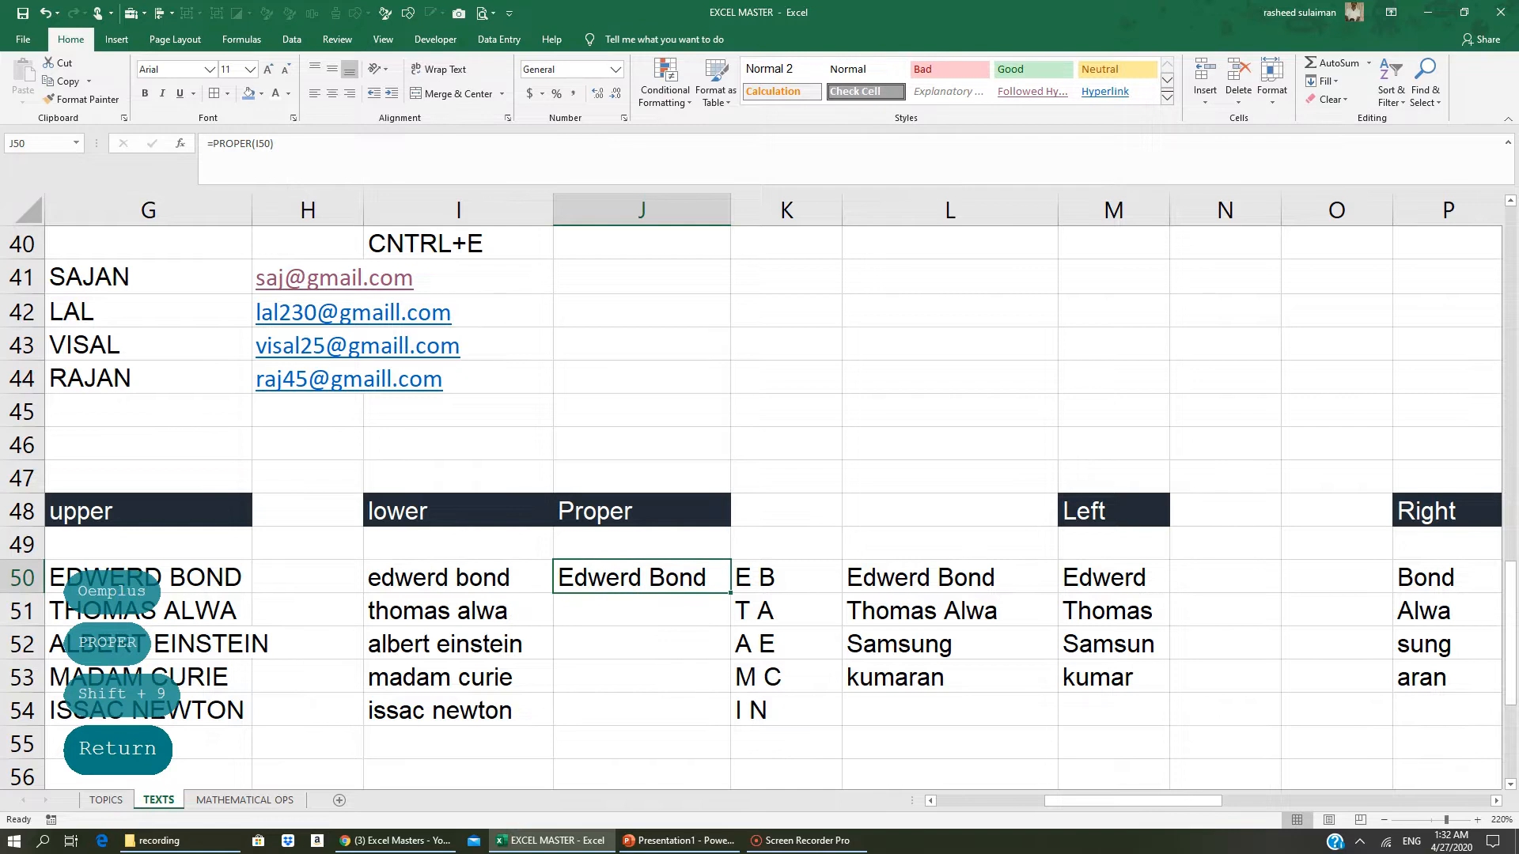
pyautogui.moveTo(730, 593); pyautogui.dragTo(705, 708)
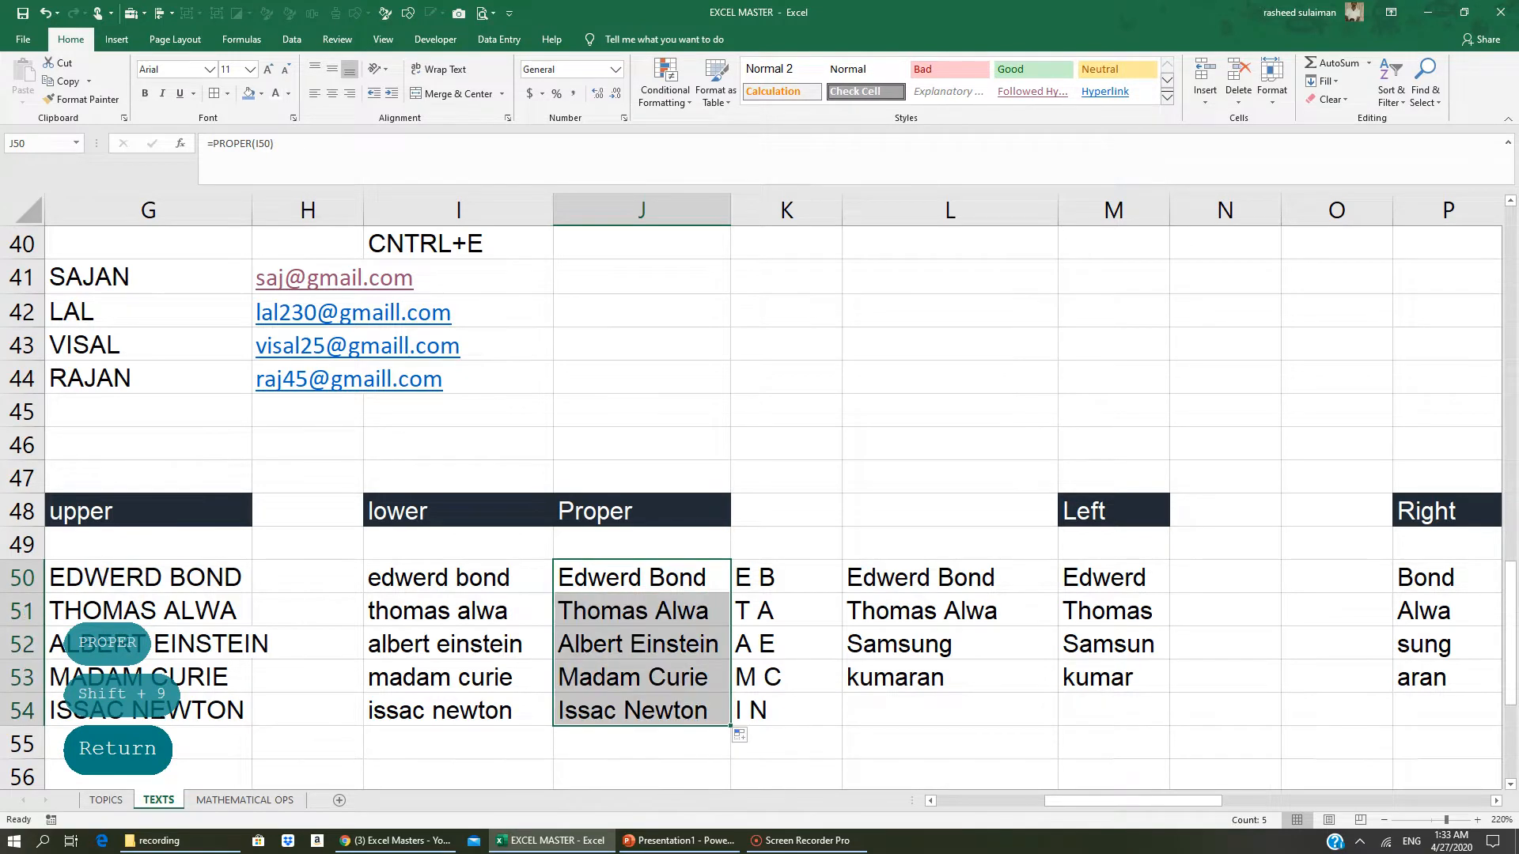
pyautogui.click(626, 609)
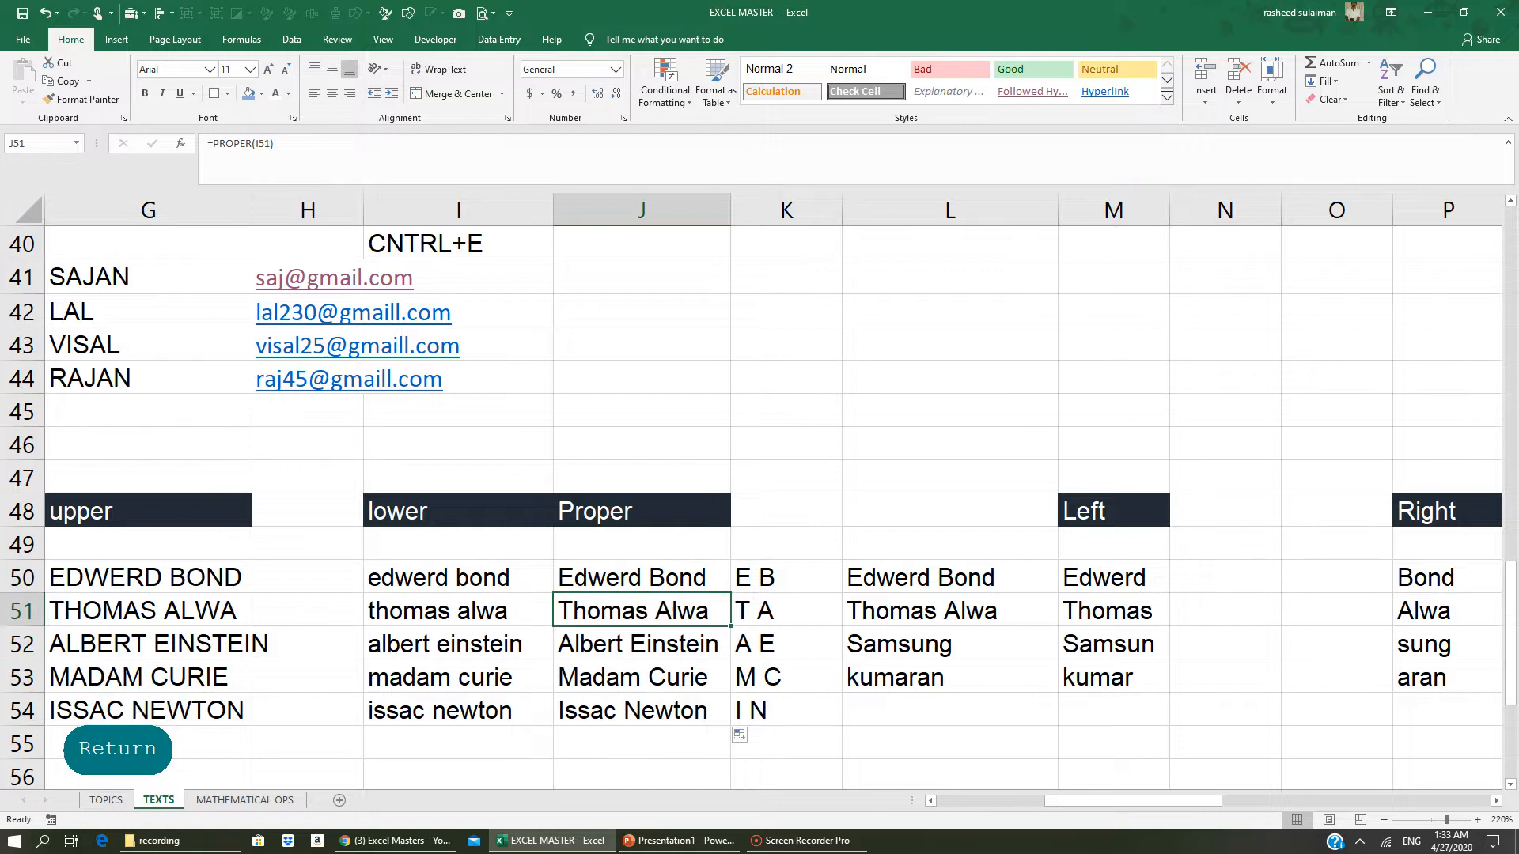
pyautogui.press('Return')
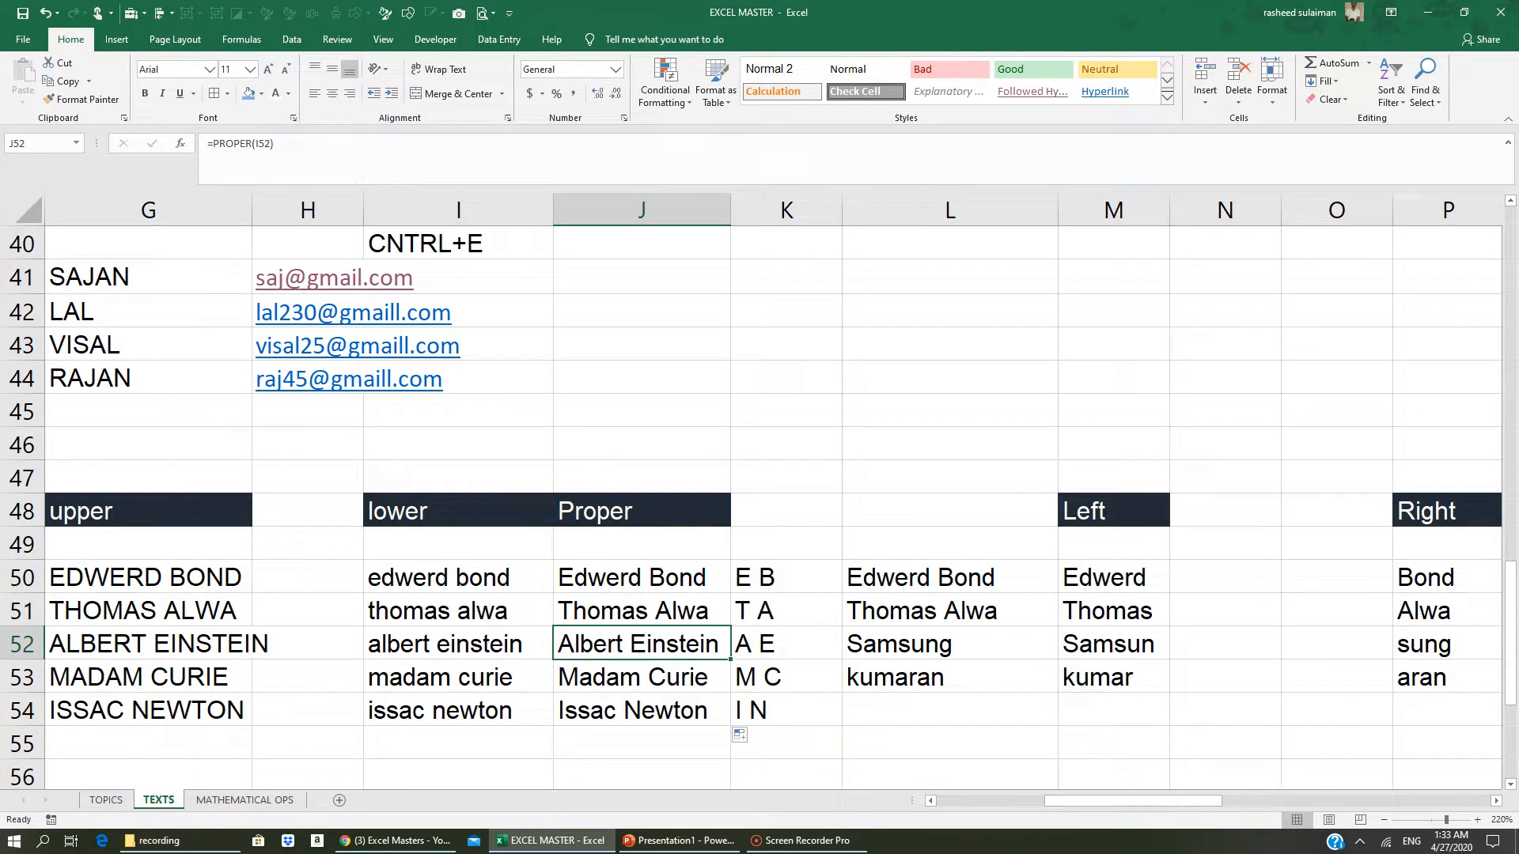
# - Clear the existing initials in K50:K54 beside the Proper column
pyautogui.moveTo(763, 577); pyautogui.dragTo(767, 705)
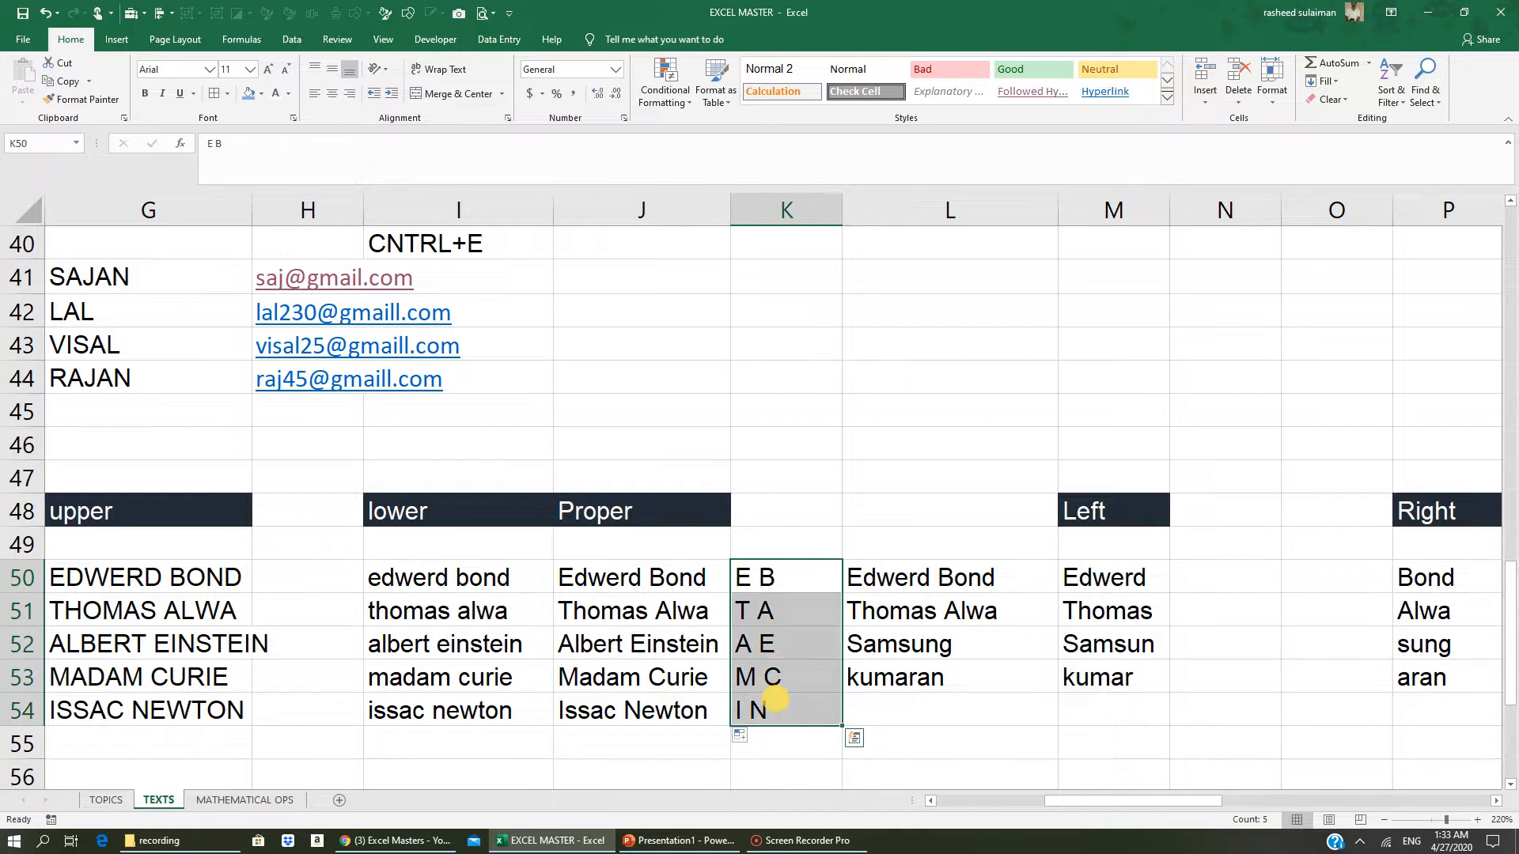
pyautogui.press('Delete')
pyautogui.click(856, 764)
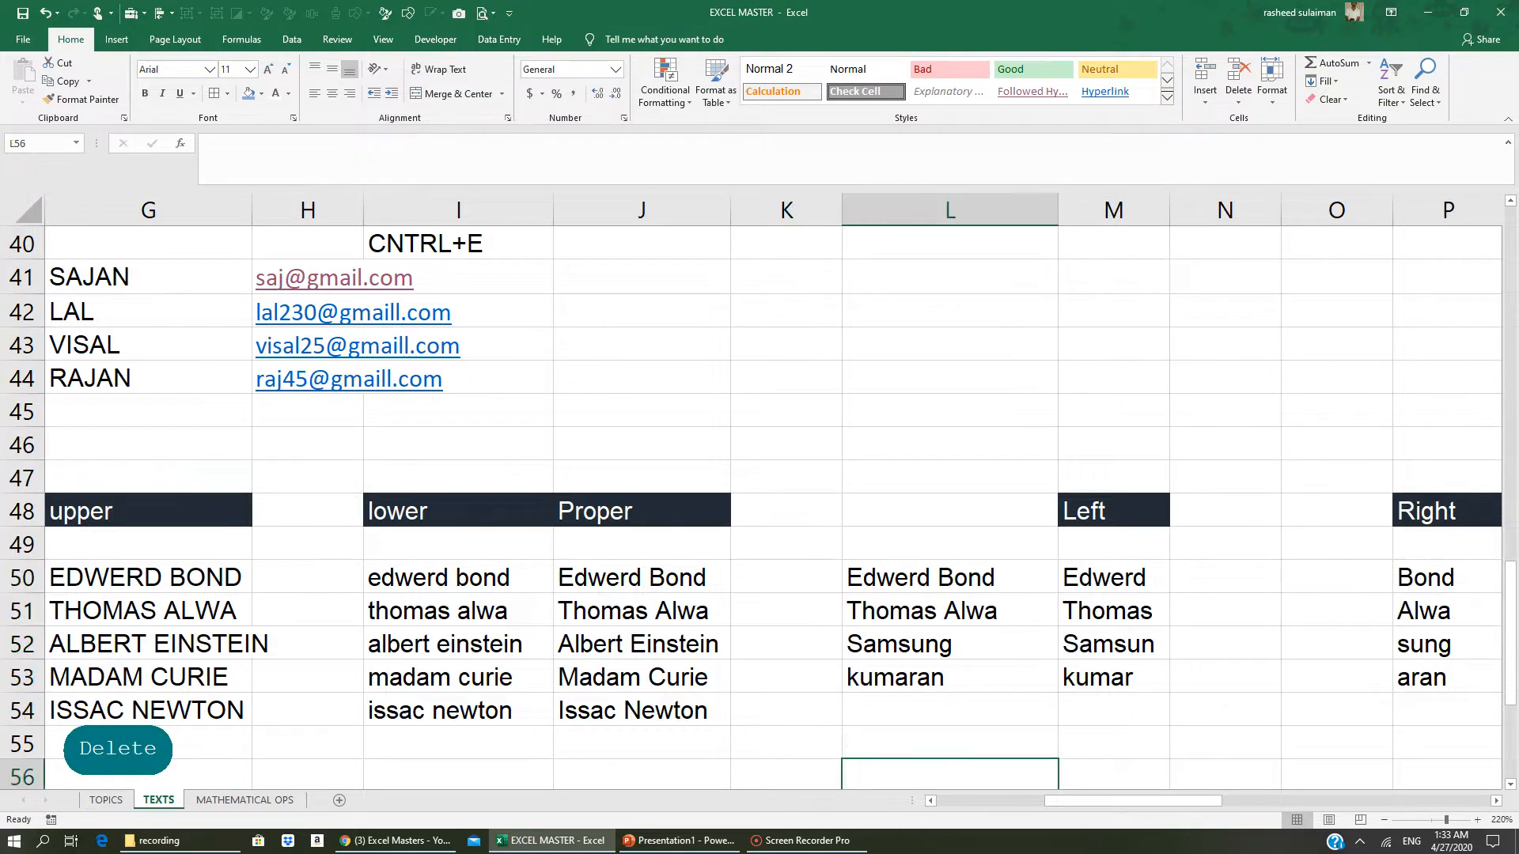
# - Enter the initials E B in K50 as the sample pattern for the name in J50
pyautogui.click(617, 579)
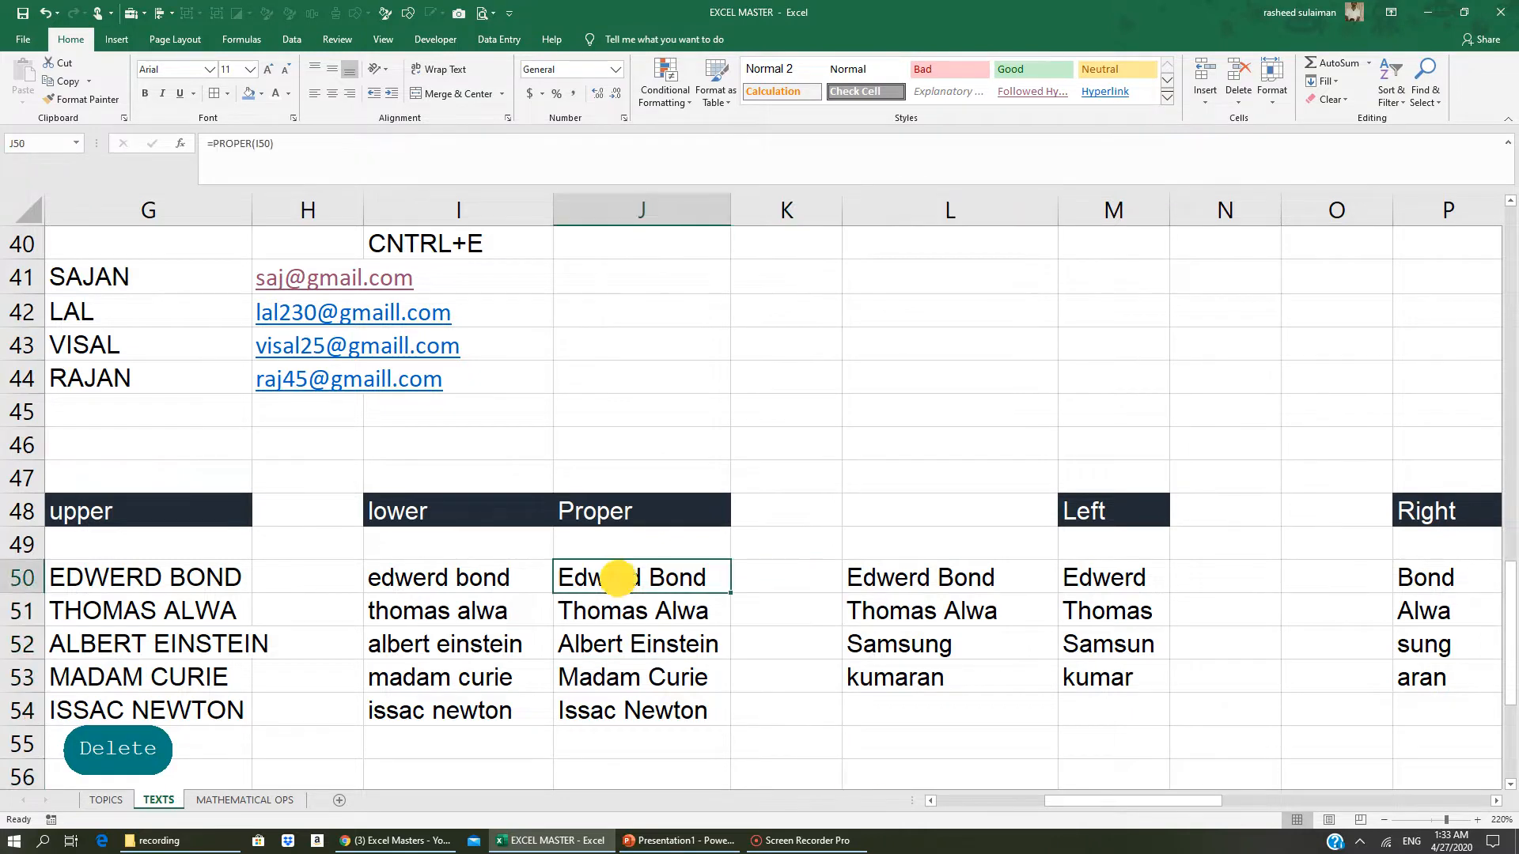
pyautogui.click(753, 579)
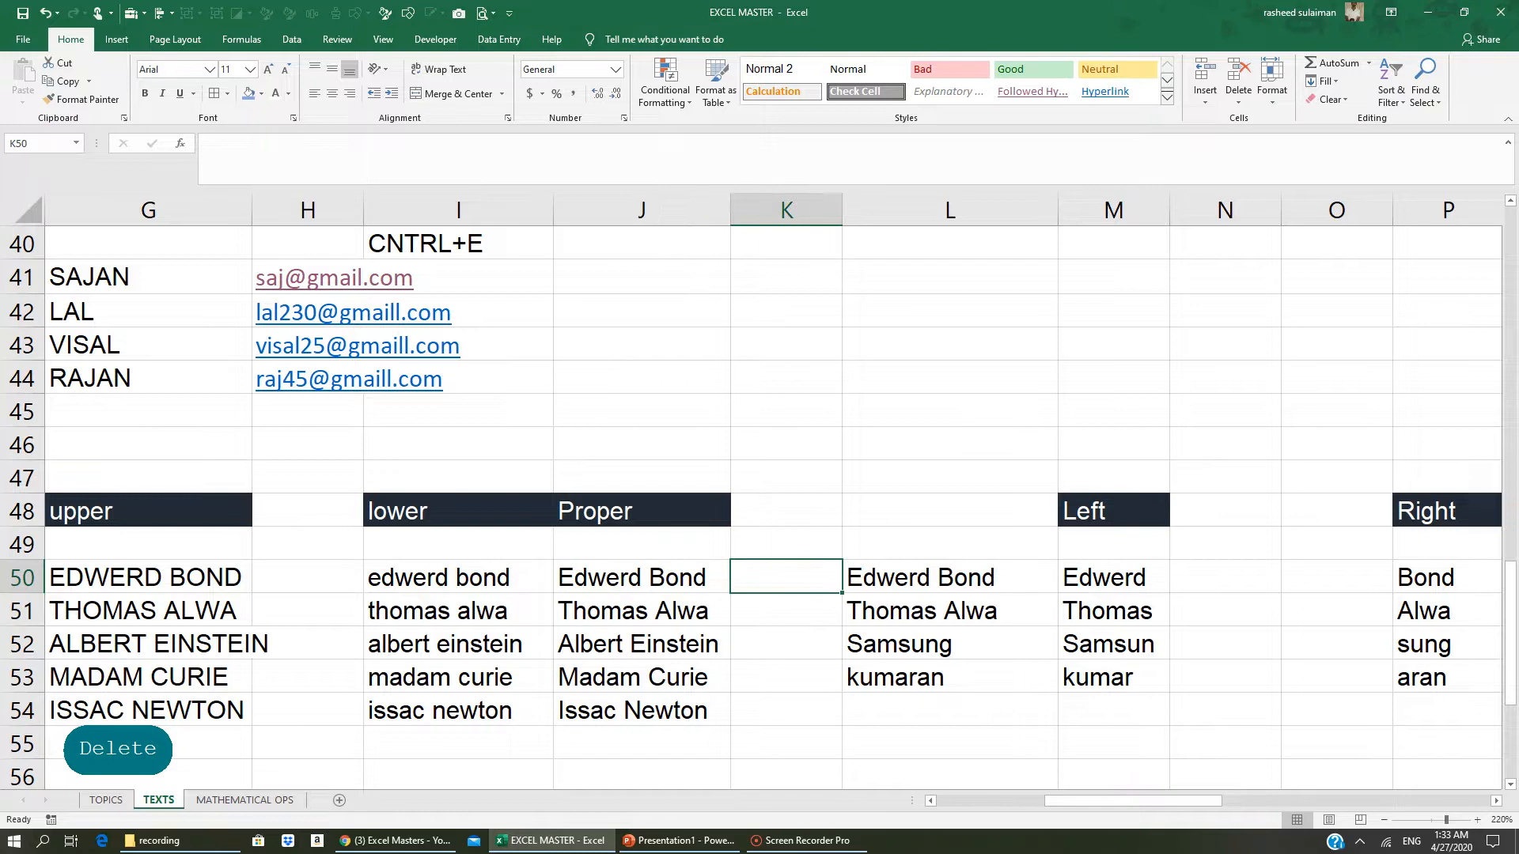
pyautogui.write('E B')
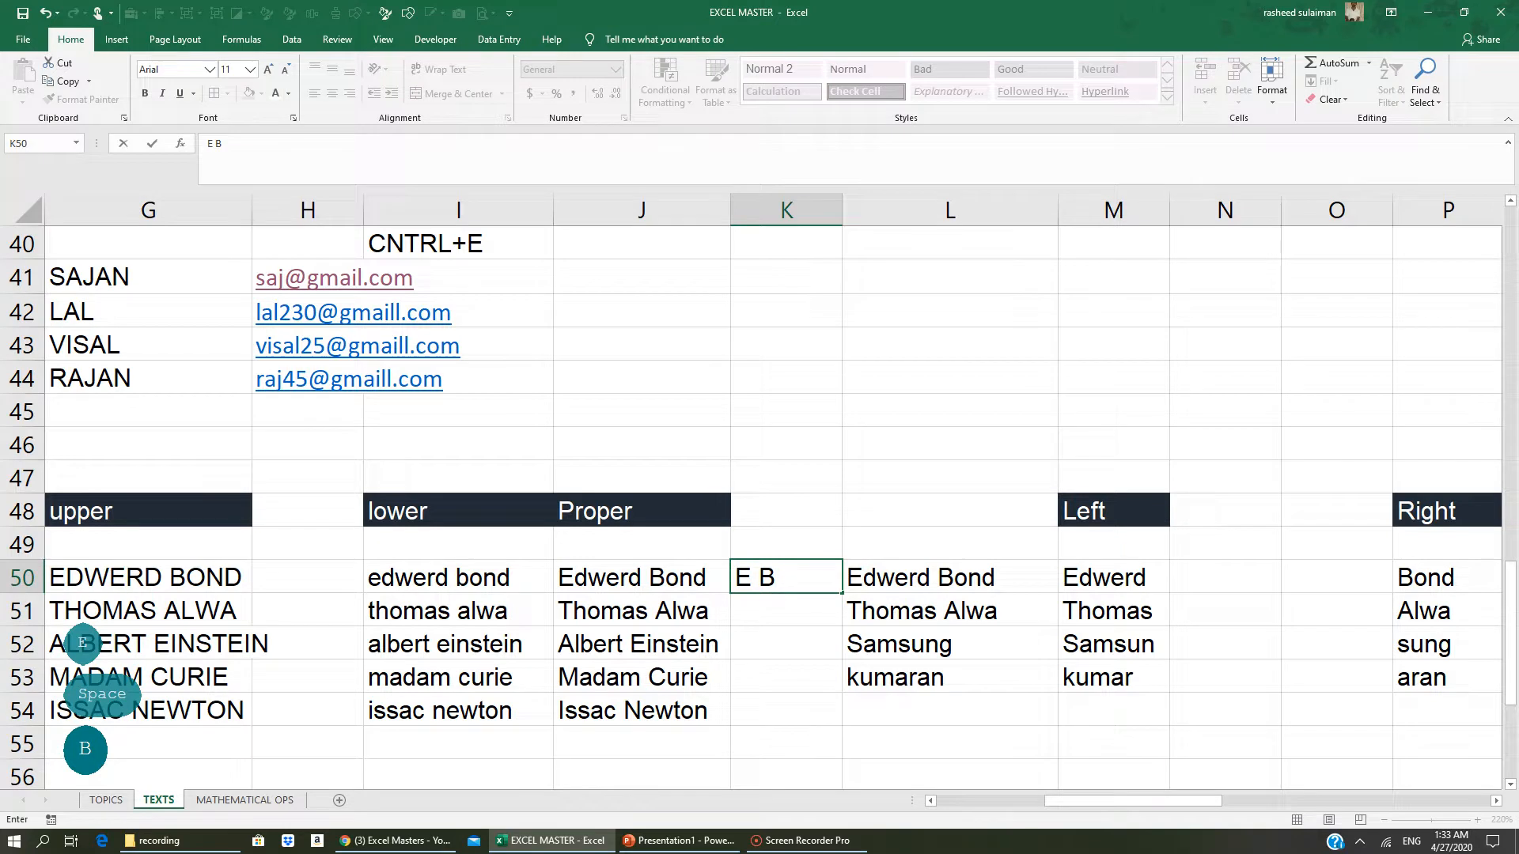
pyautogui.press('Return')
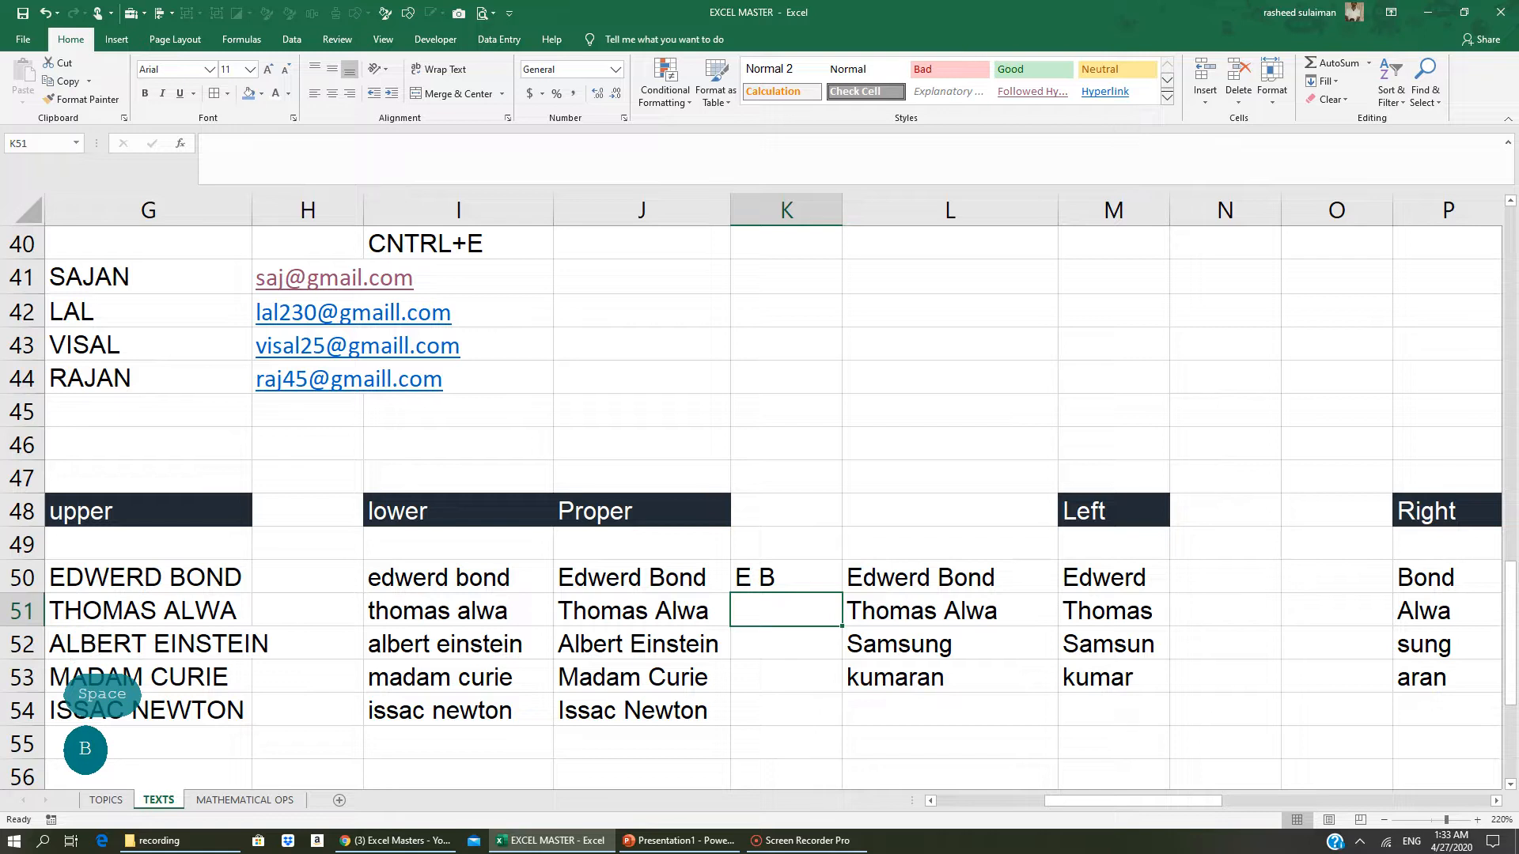
# - Flash Fill the initials pattern from K50 through K54
pyautogui.moveTo(752, 579); pyautogui.dragTo(744, 712)
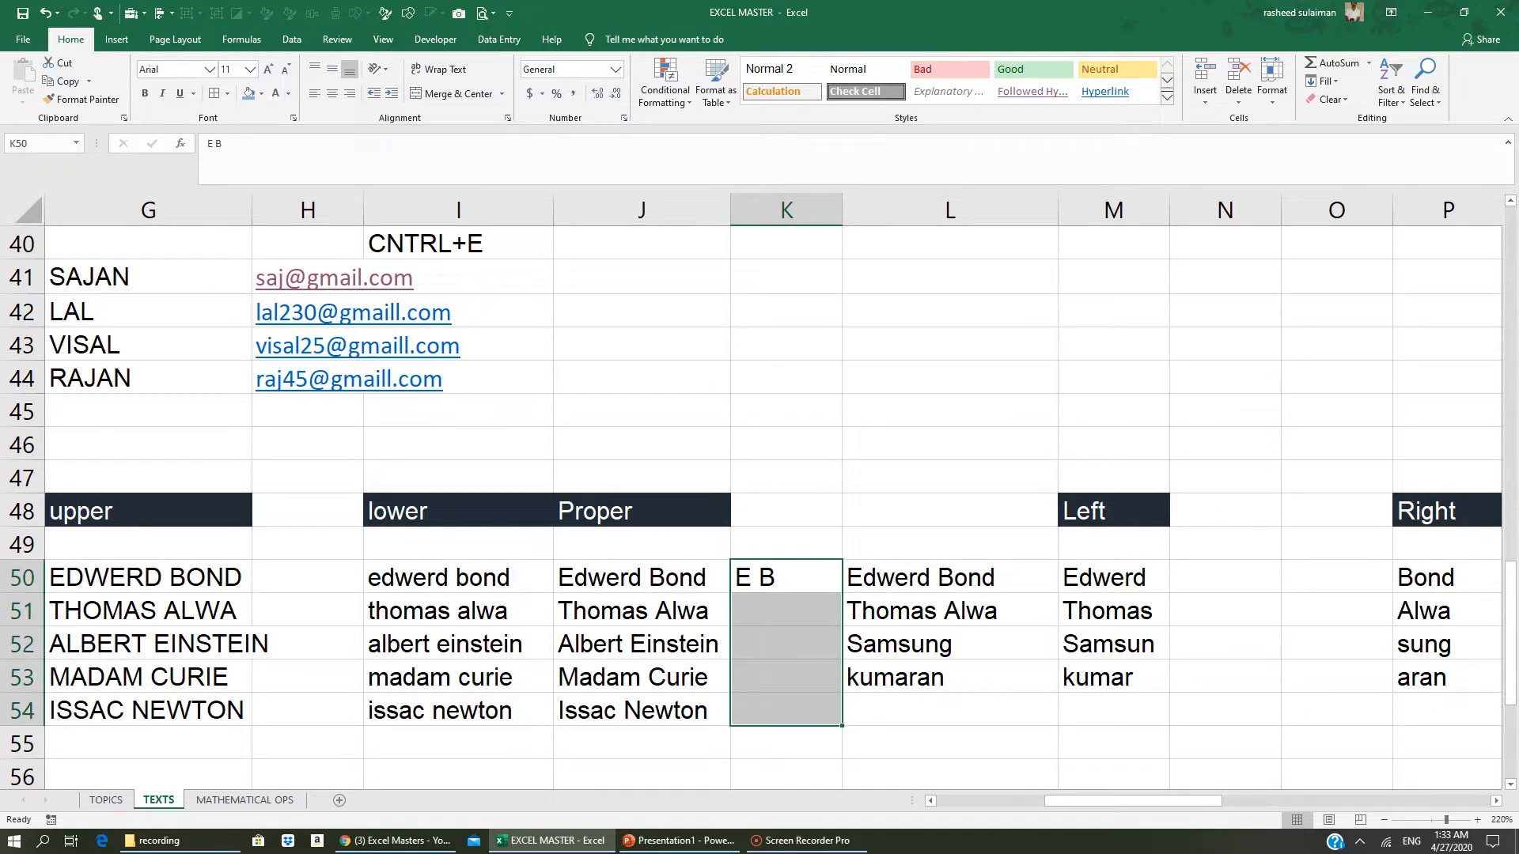
pyautogui.hotkey('ctrl', 'e')
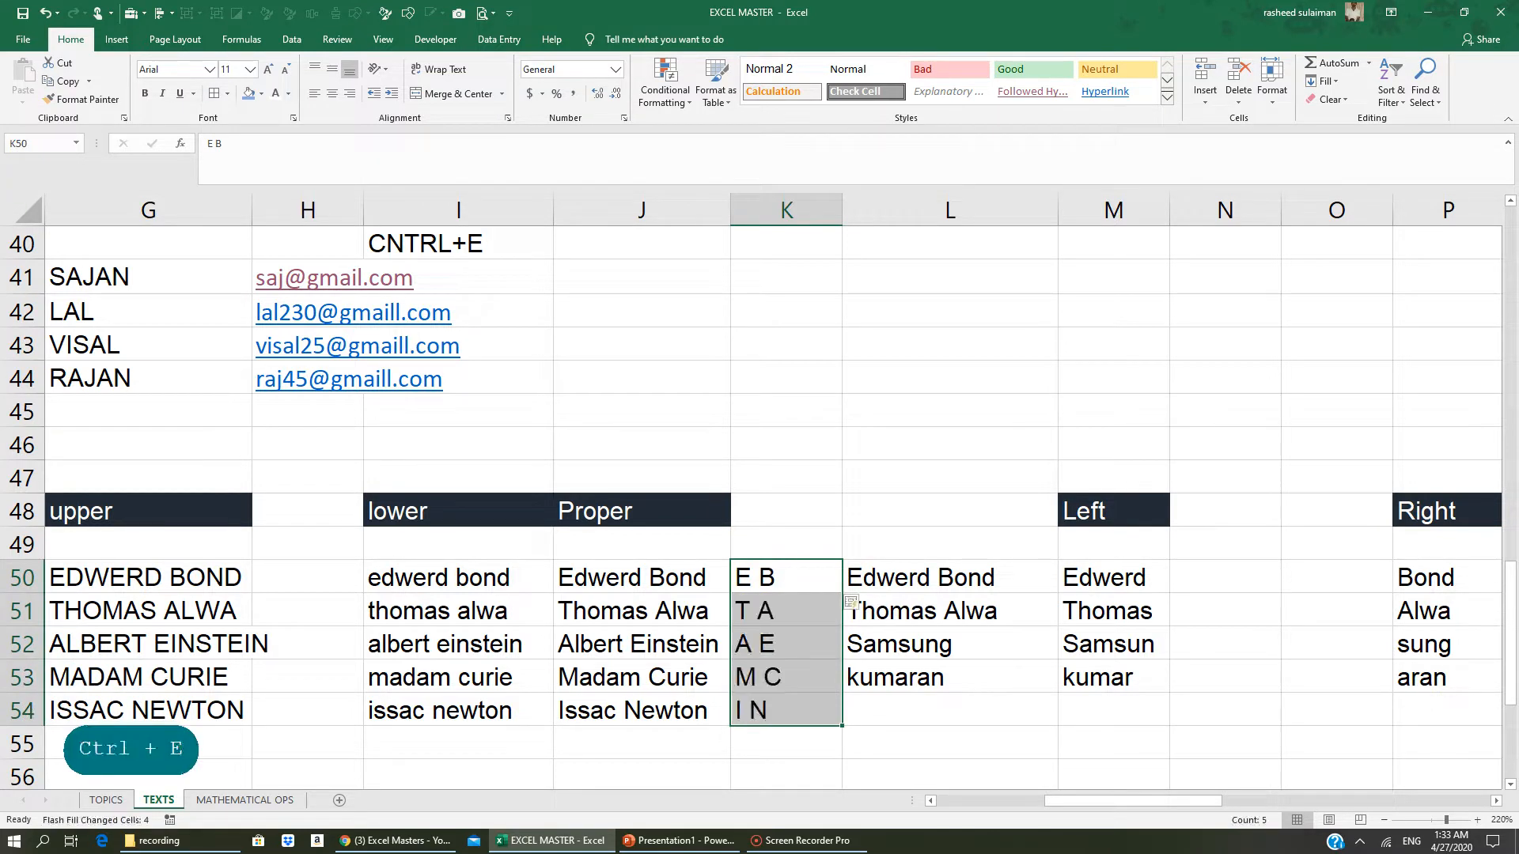
pyautogui.click(949, 742)
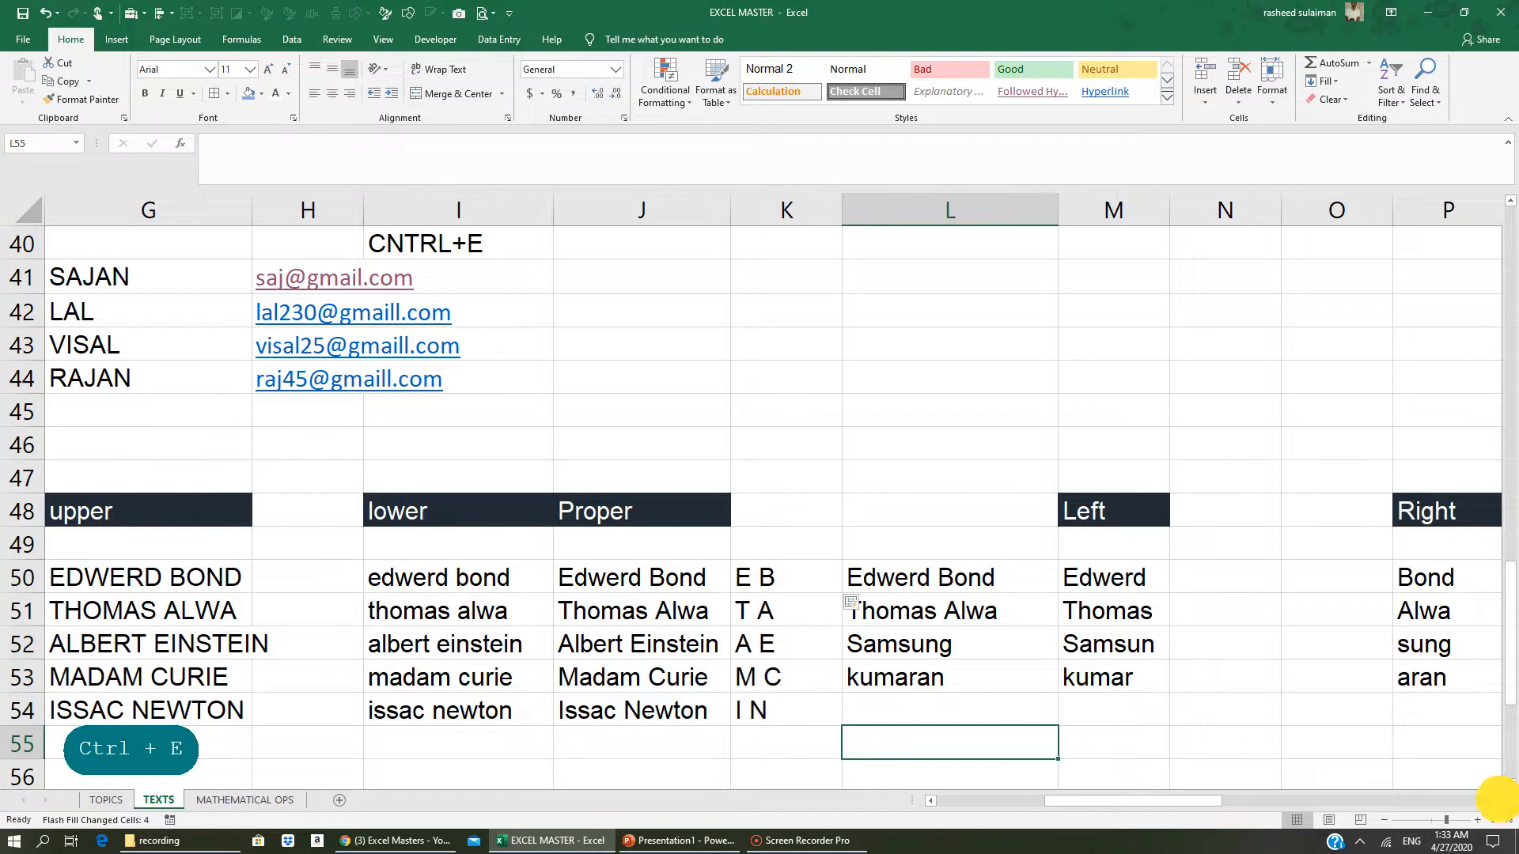
# - Clear the existing results in M50:M54 under the Left heading
pyautogui.hscroll(2, 973, 594)
pyautogui.click(902, 578)
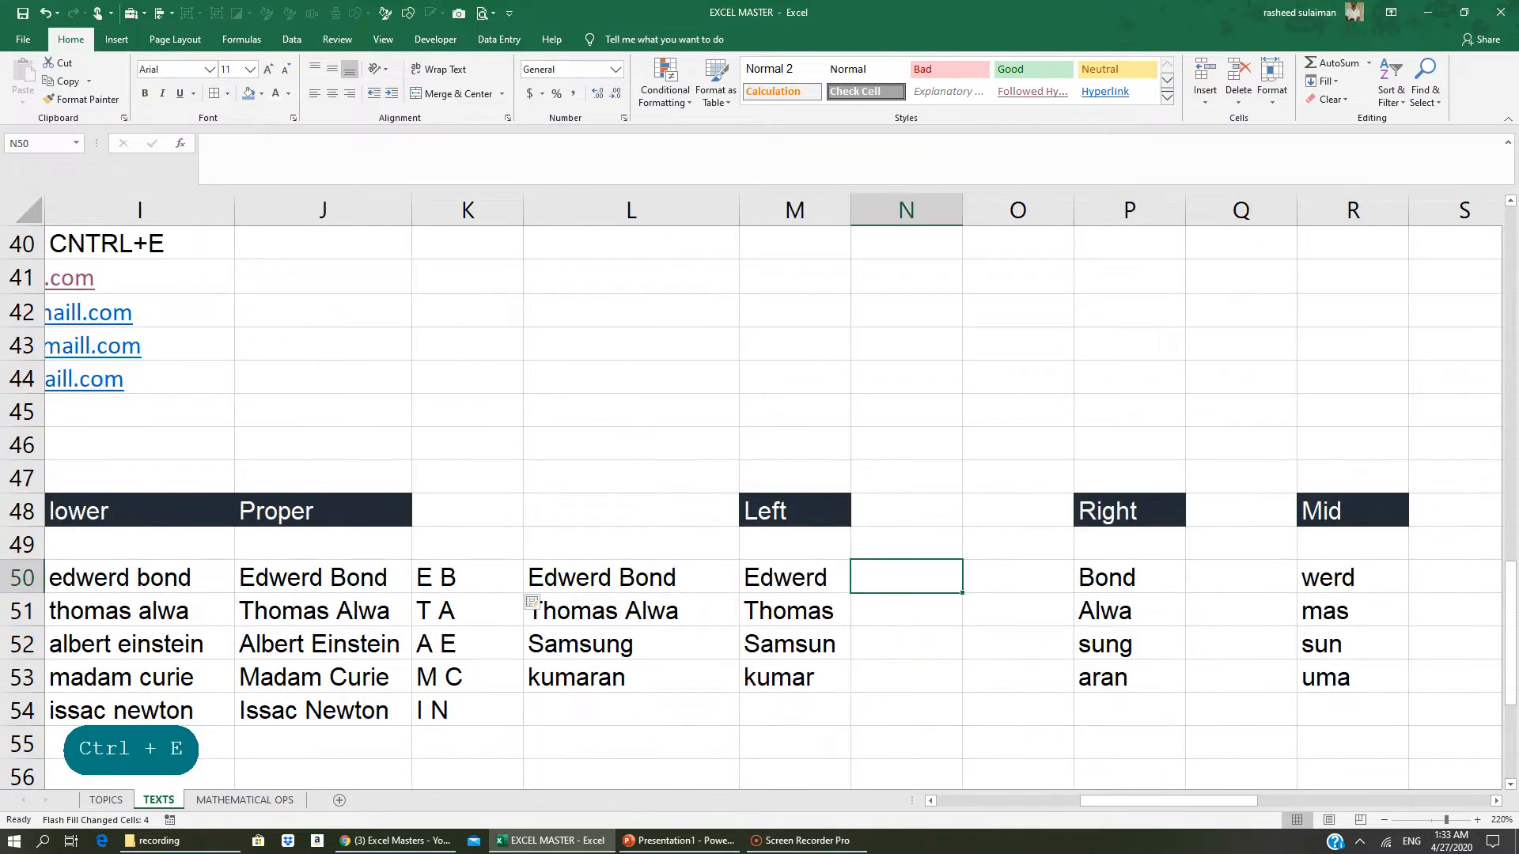
pyautogui.moveTo(783, 583); pyautogui.dragTo(783, 700)
pyautogui.press('Delete')
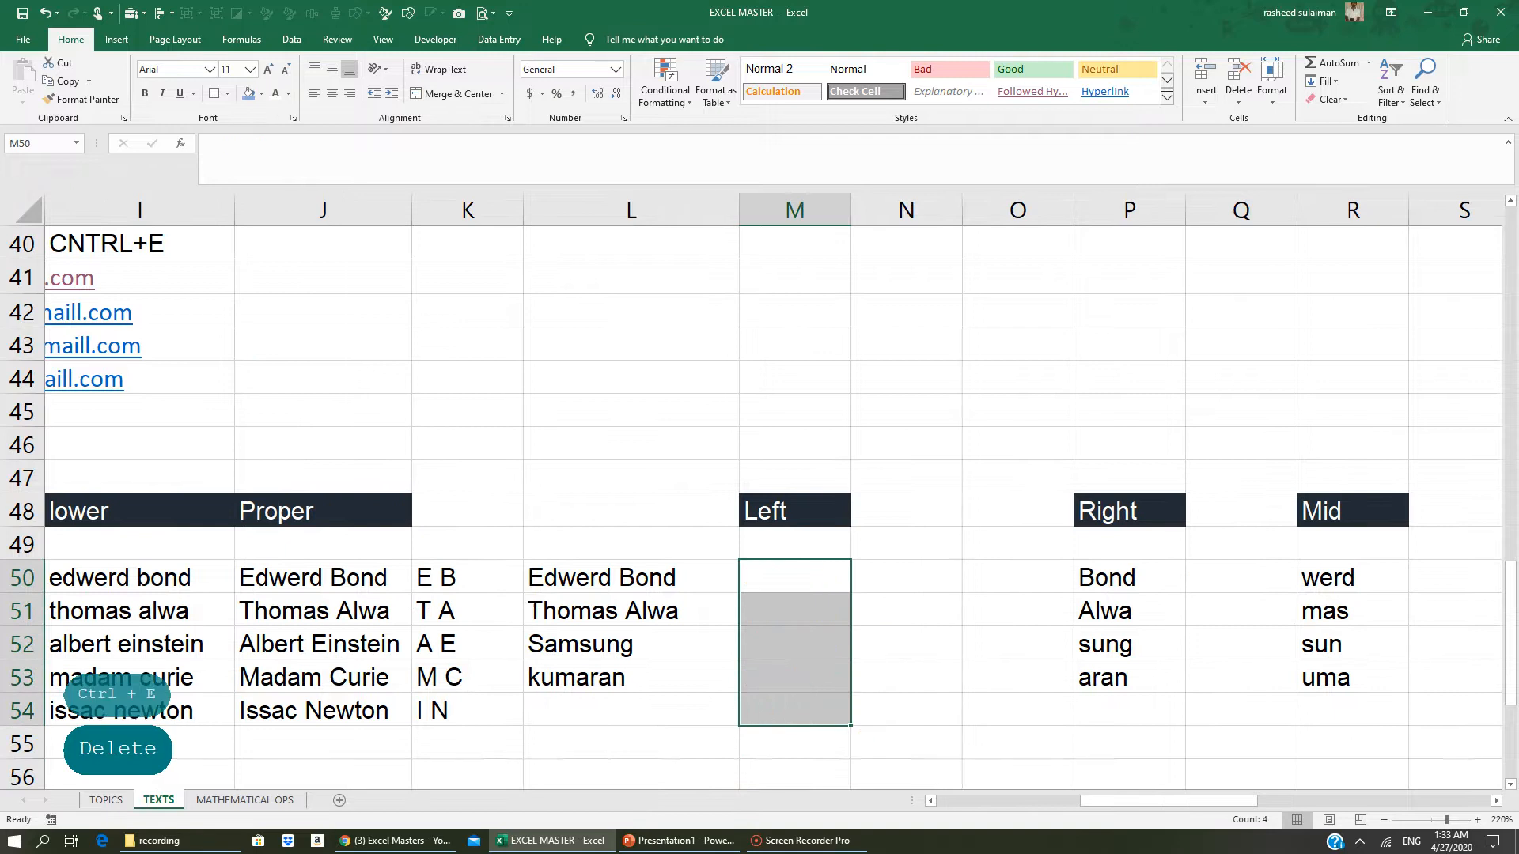
pyautogui.click(712, 741)
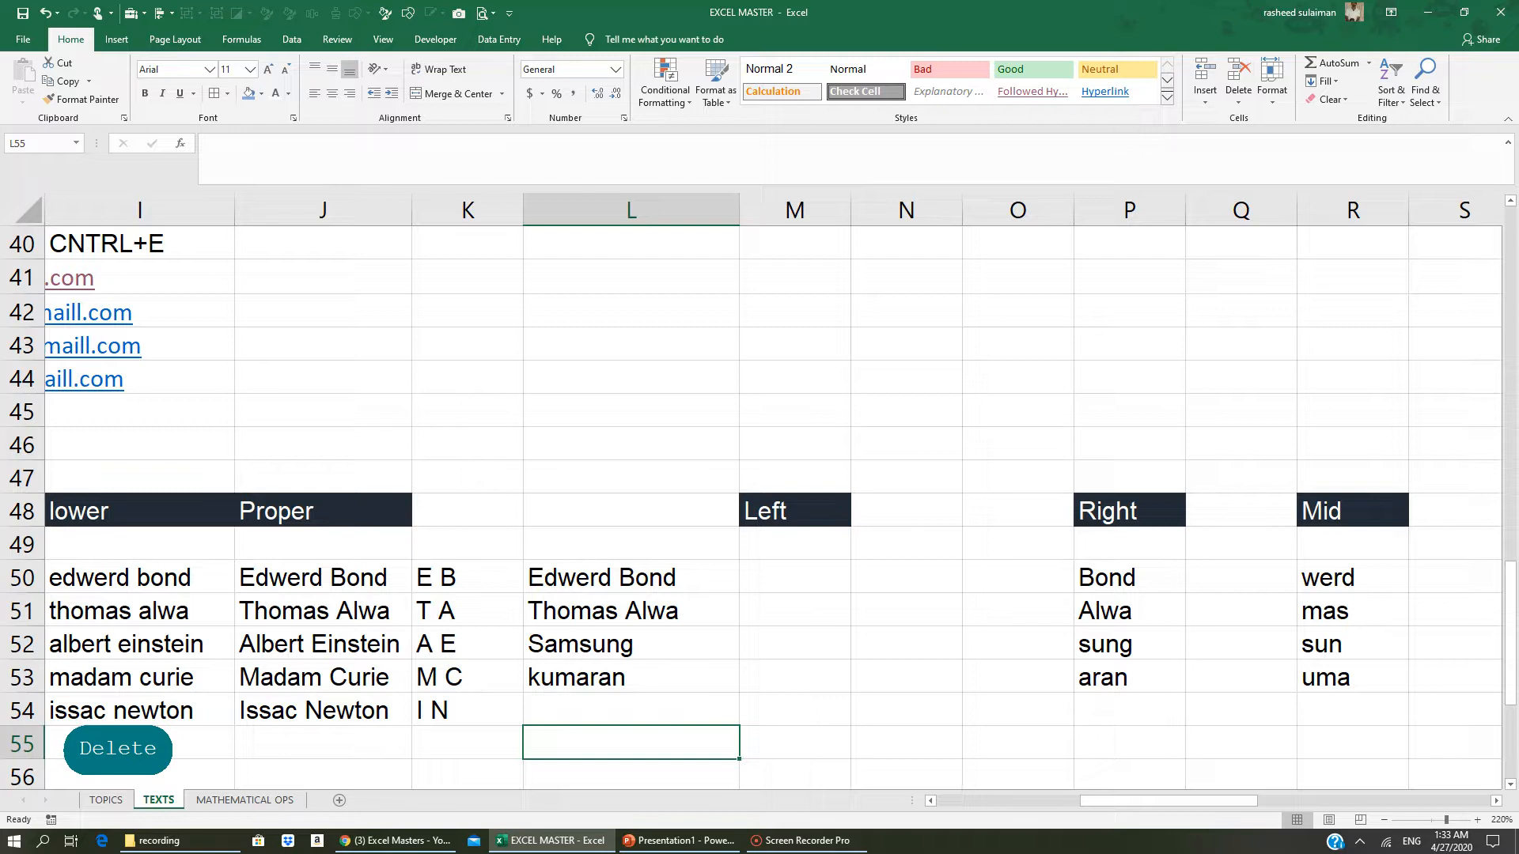
# - Enter =LEFT(L50,6) in M50 to extract the first six characters of the name in L50
pyautogui.click(777, 581)
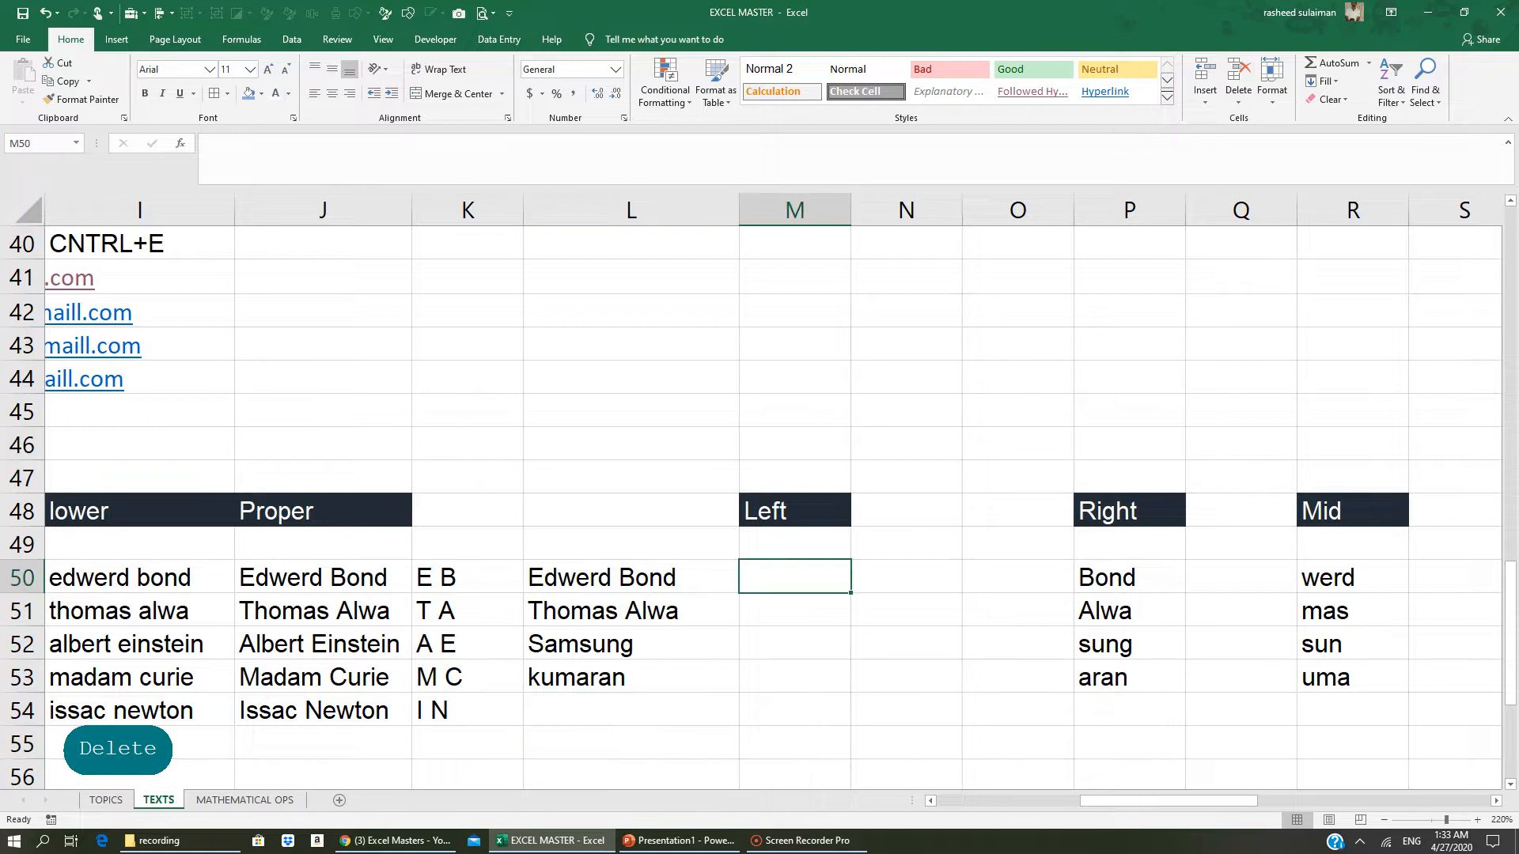
pyautogui.write('=LEFT')
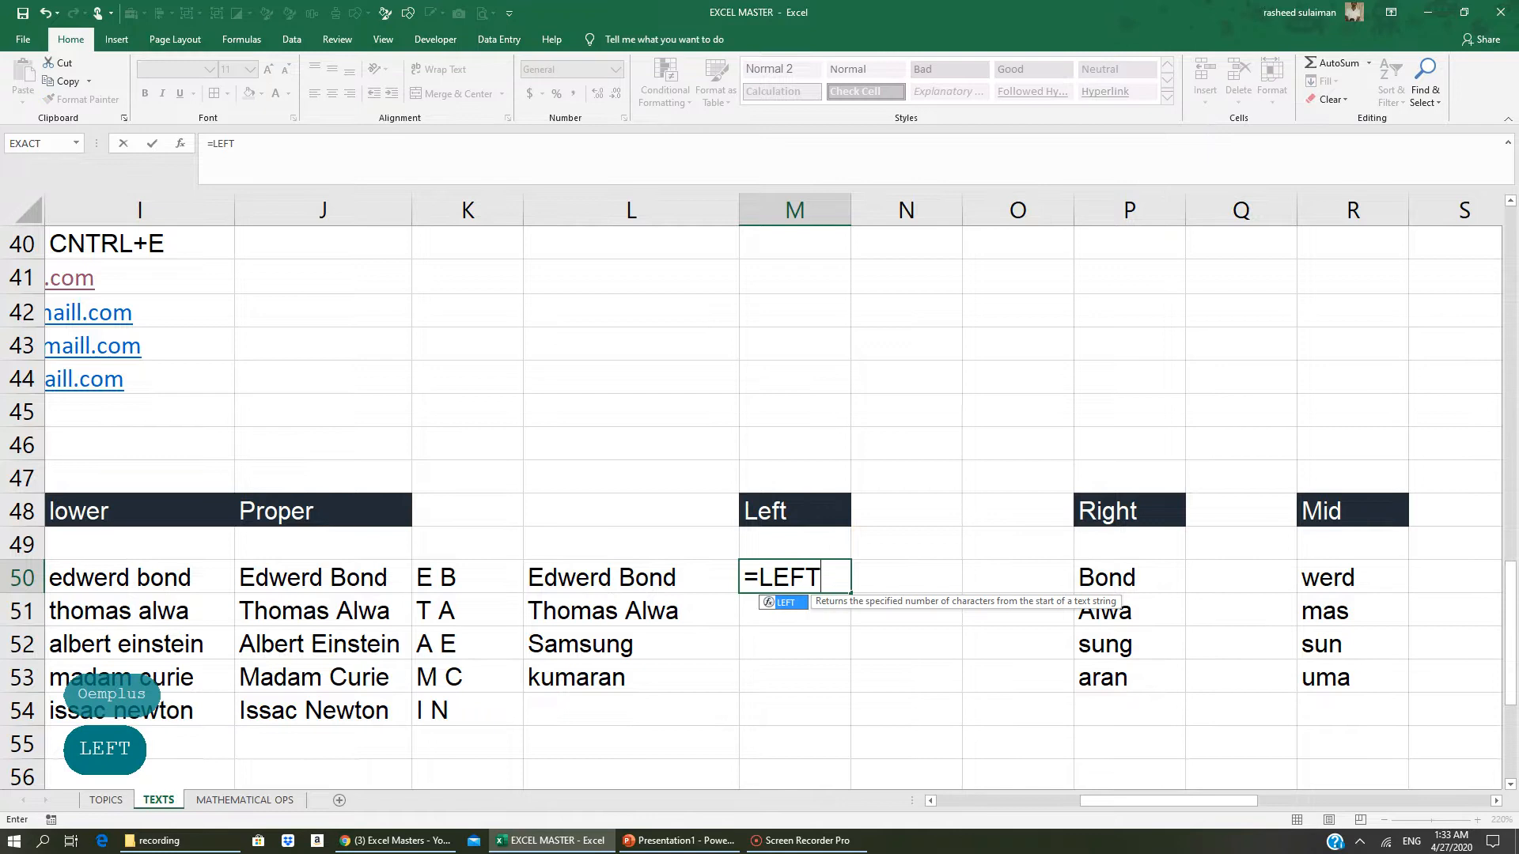
pyautogui.write('(')
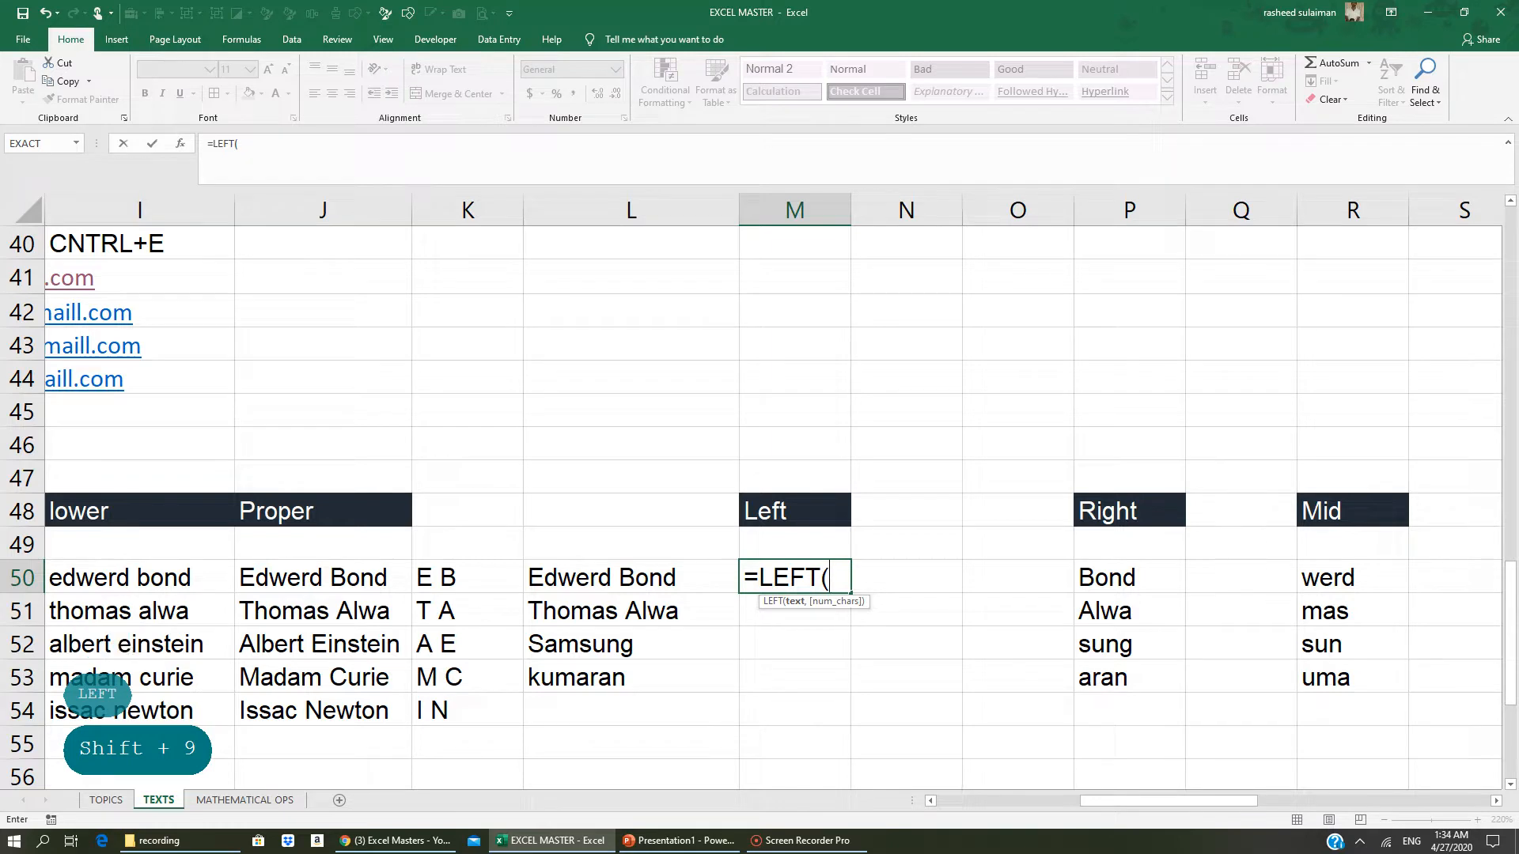
pyautogui.click(608, 577)
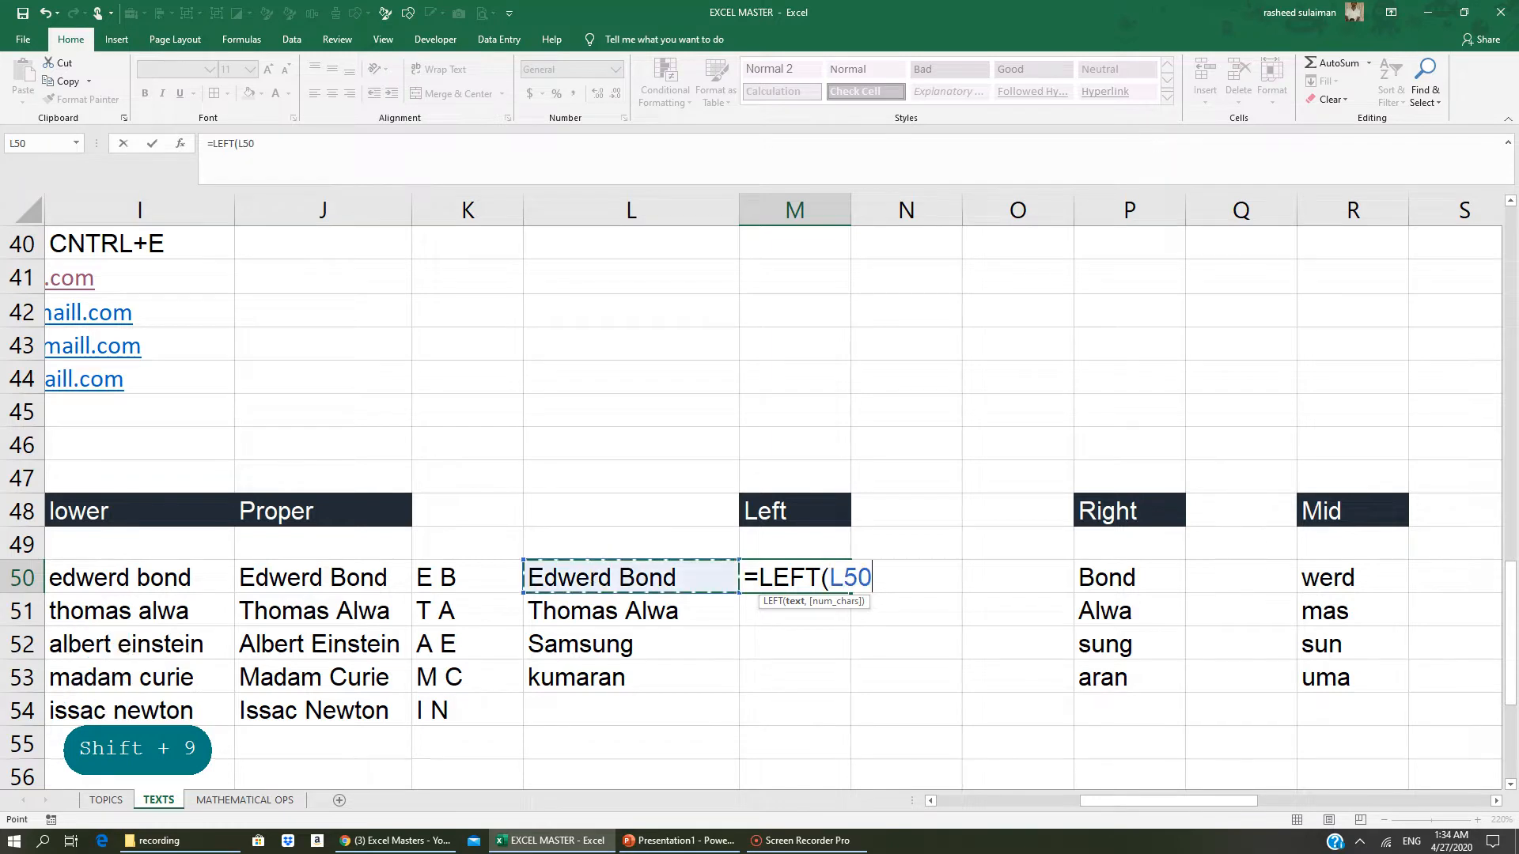
pyautogui.write(',')
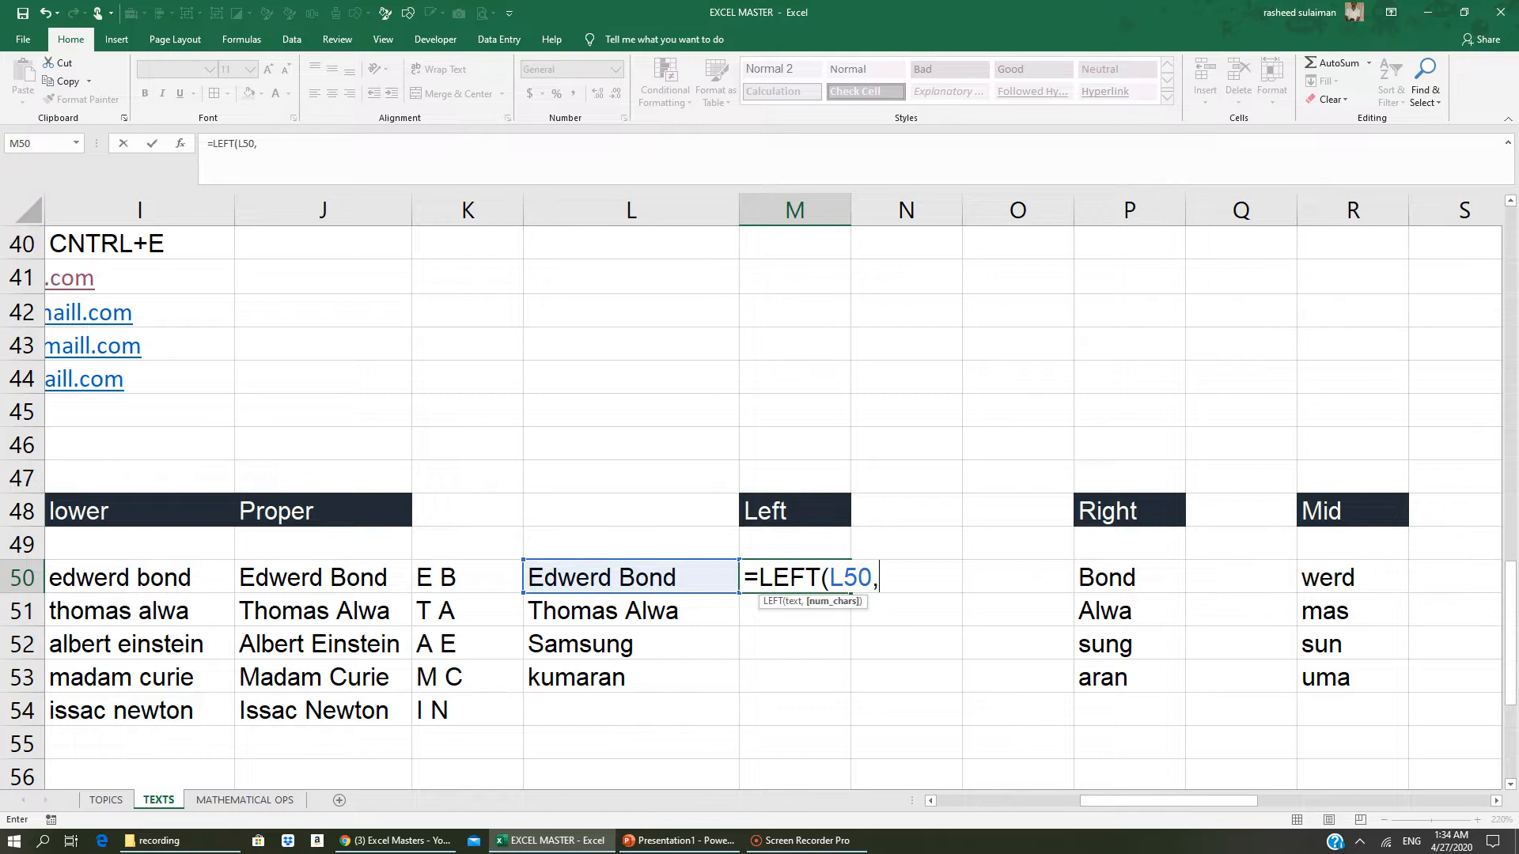
pyautogui.write('6)')
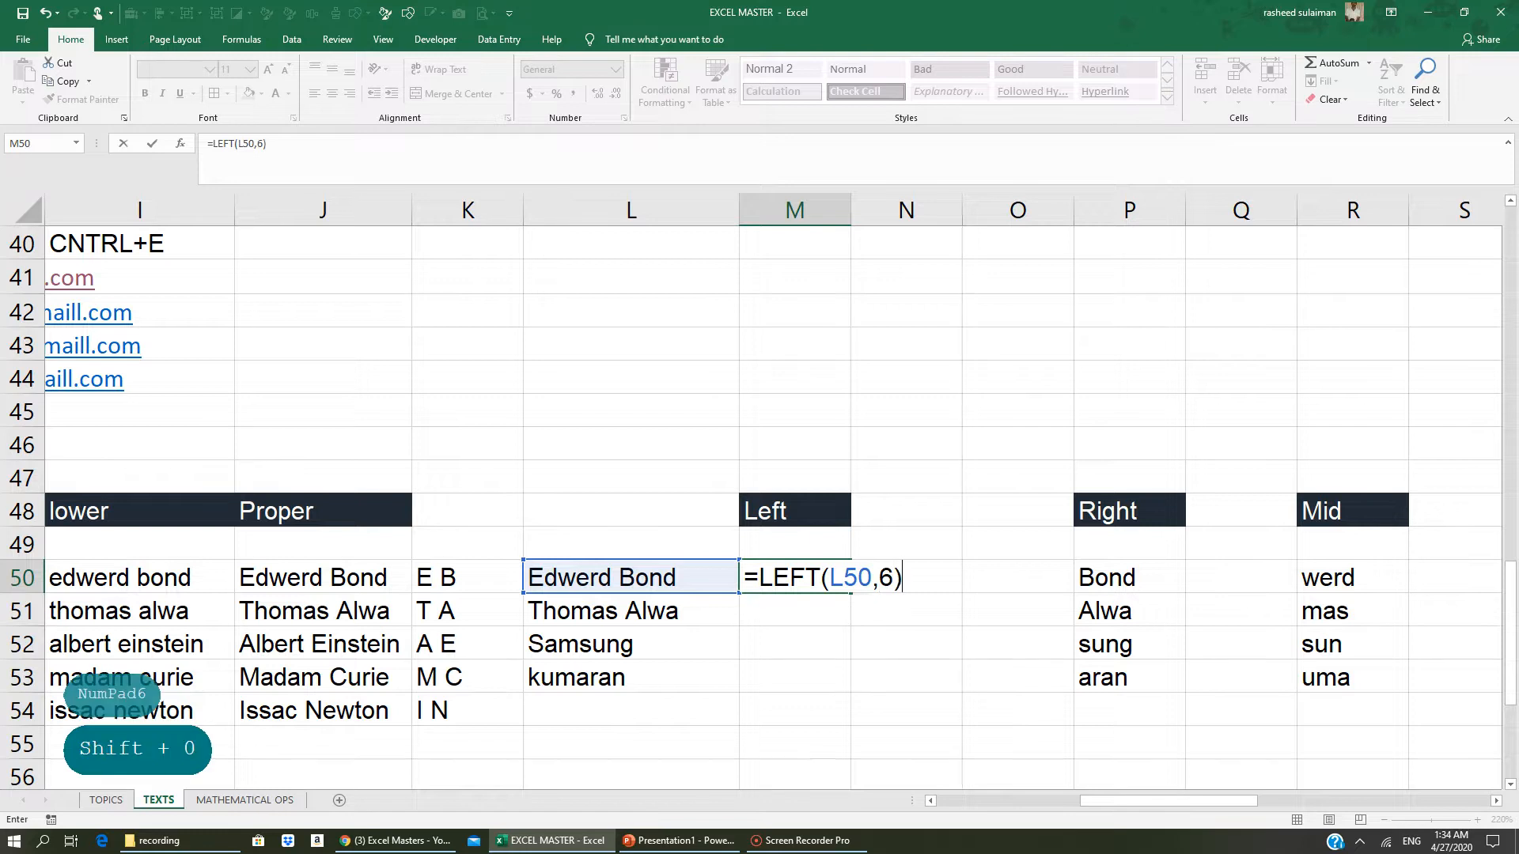
pyautogui.press('Return')
# - Fill the LEFT formula from M50 down through M53 and check the copied formulas against their source texts
pyautogui.click(791, 577)
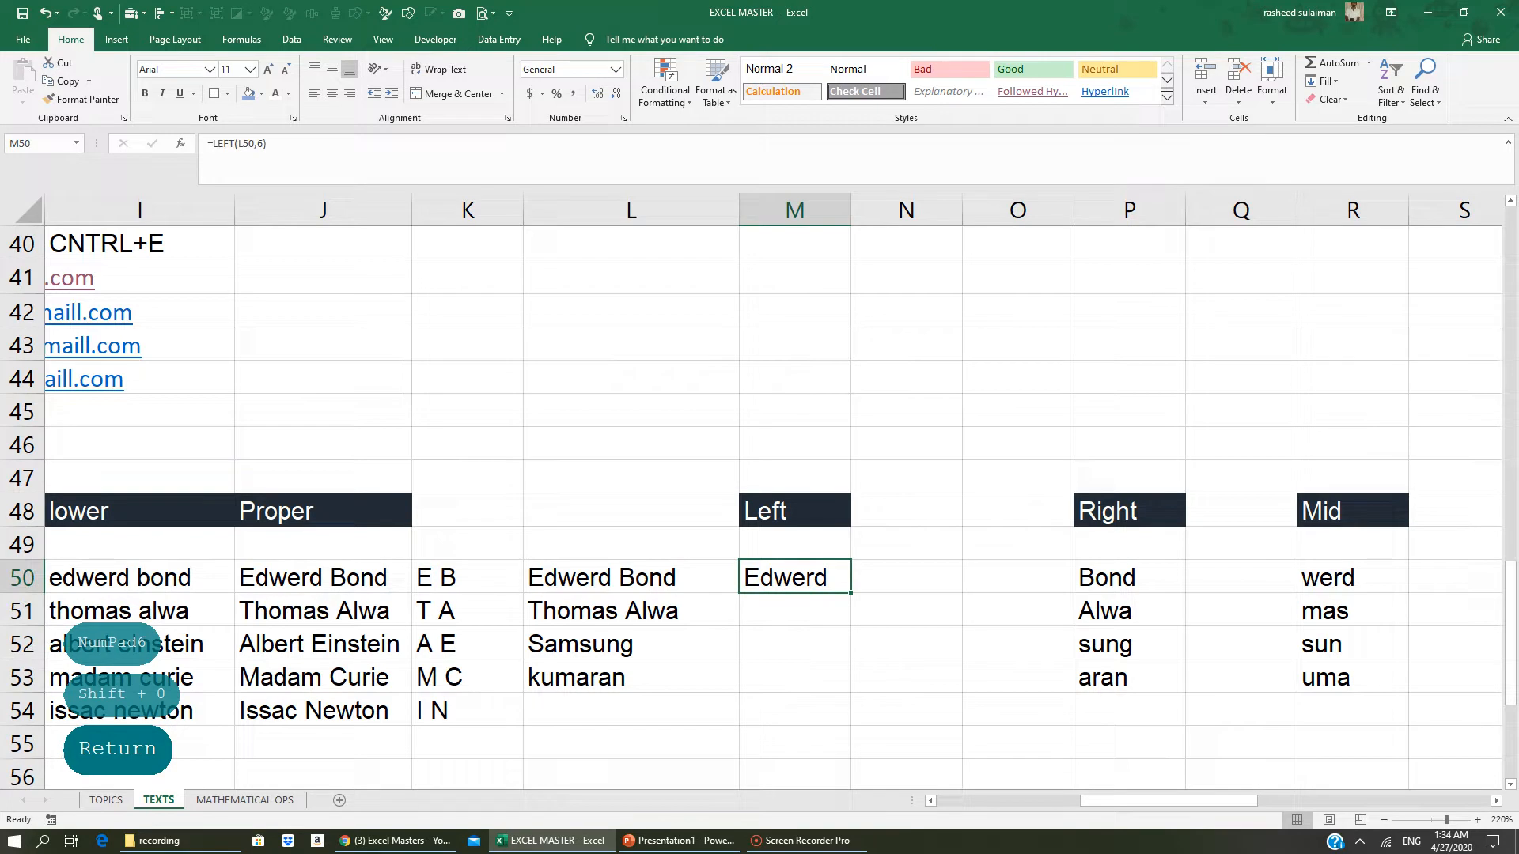
pyautogui.moveTo(851, 593); pyautogui.dragTo(855, 688)
pyautogui.click(779, 618)
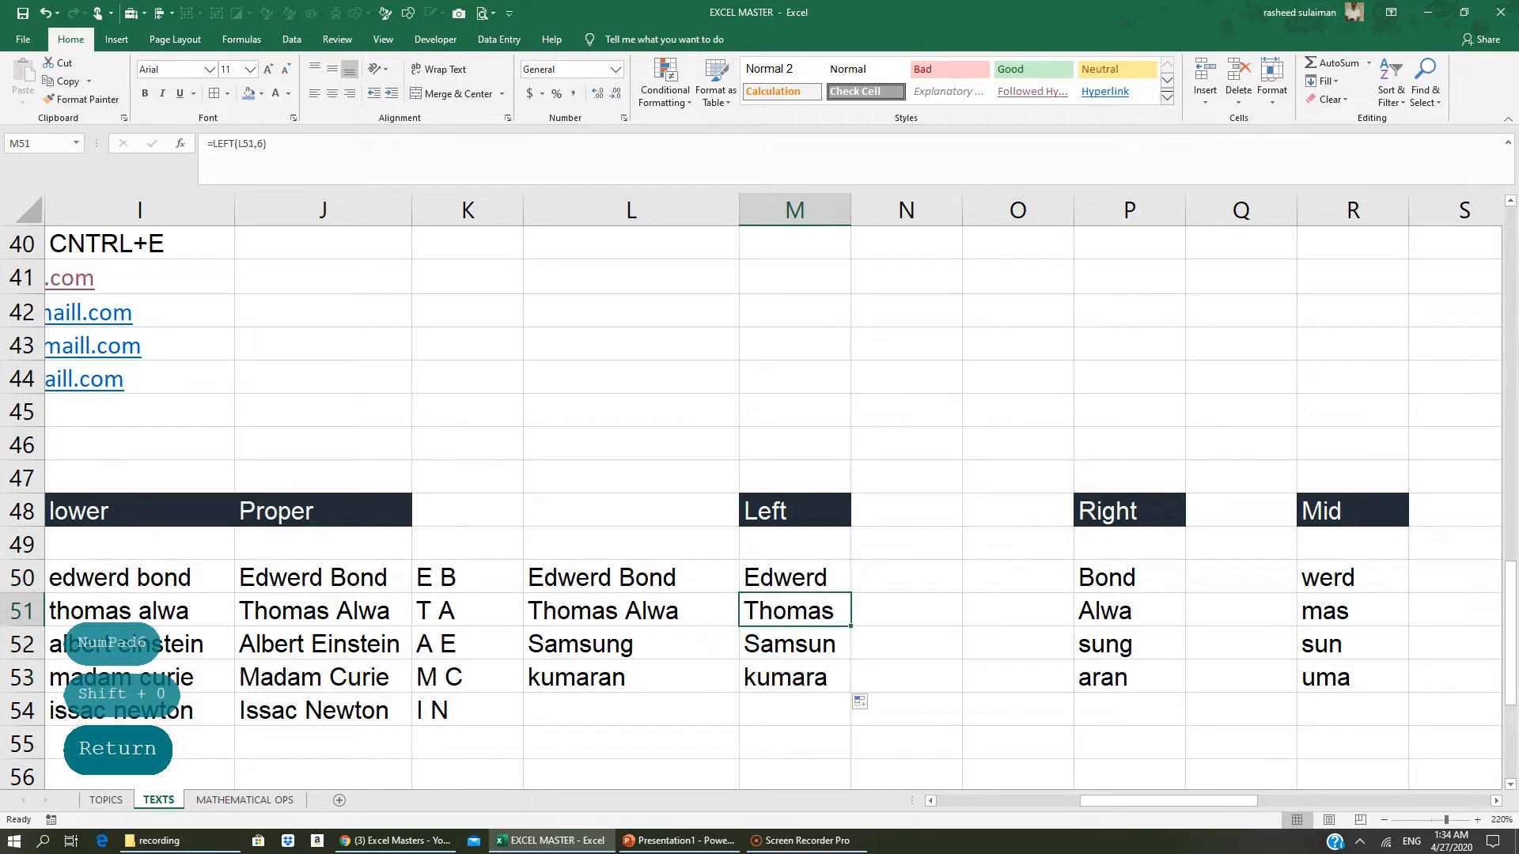
pyautogui.click(617, 643)
pyautogui.click(779, 645)
pyautogui.click(762, 687)
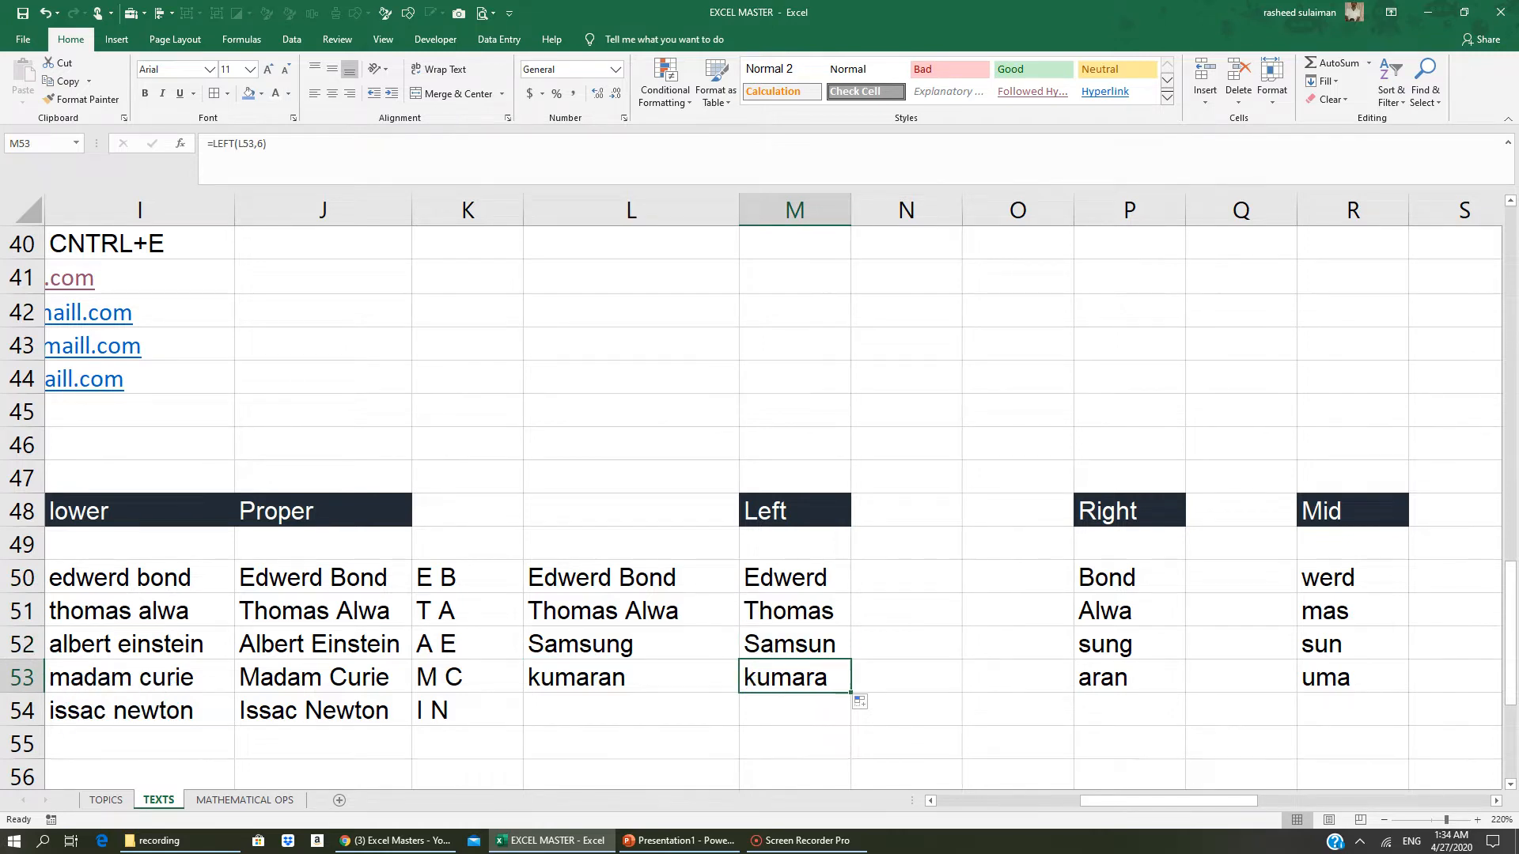
# - Clear the existing results in P50:P53 under the Right heading
pyautogui.click(1496, 801)
pyautogui.click(1496, 801)
pyautogui.moveTo(760, 577); pyautogui.dragTo(763, 677)
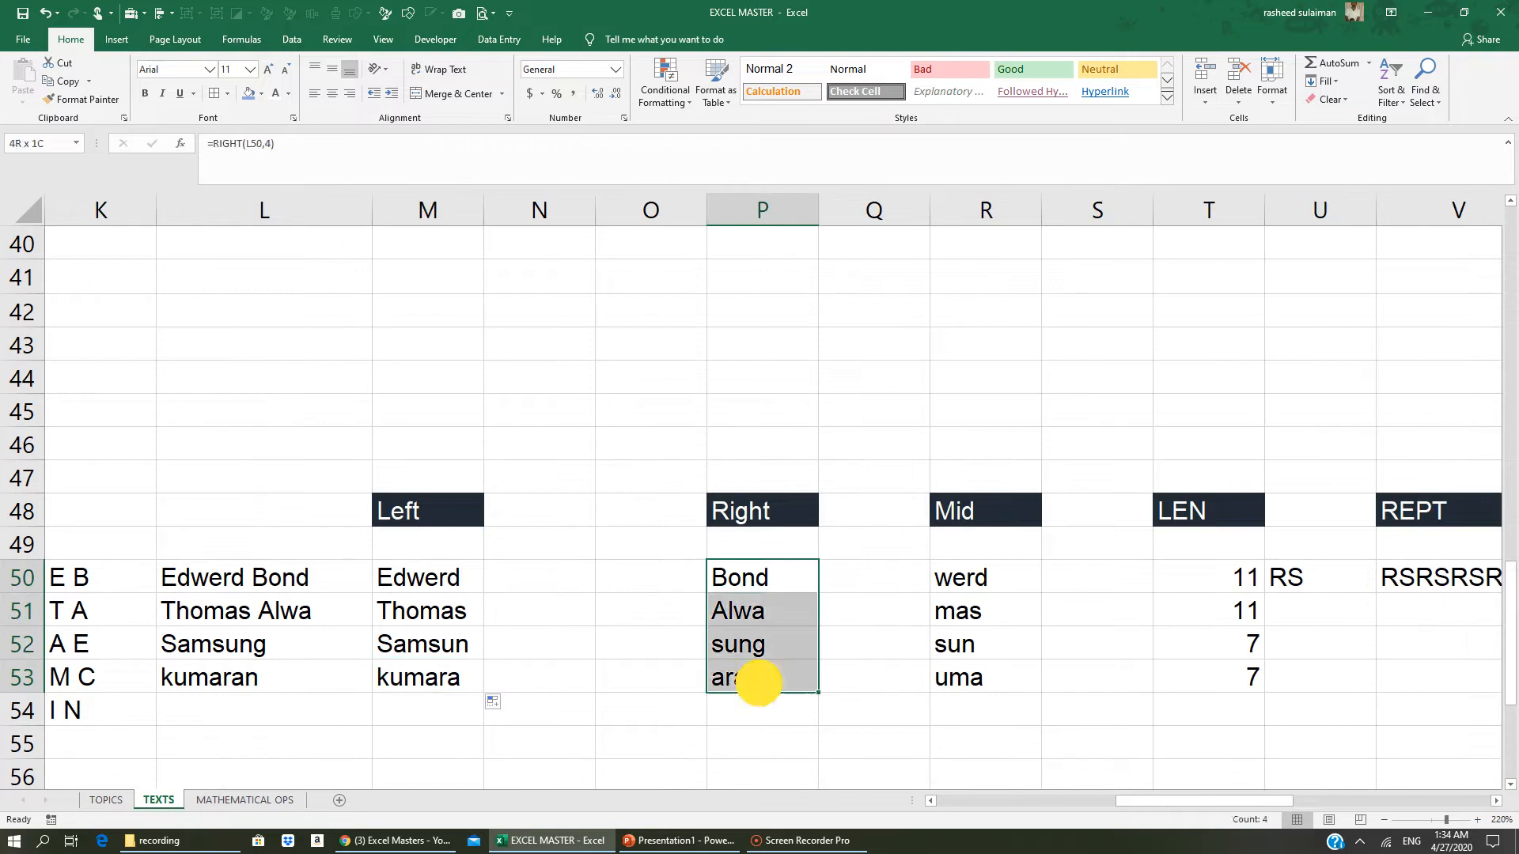
pyautogui.press('Delete')
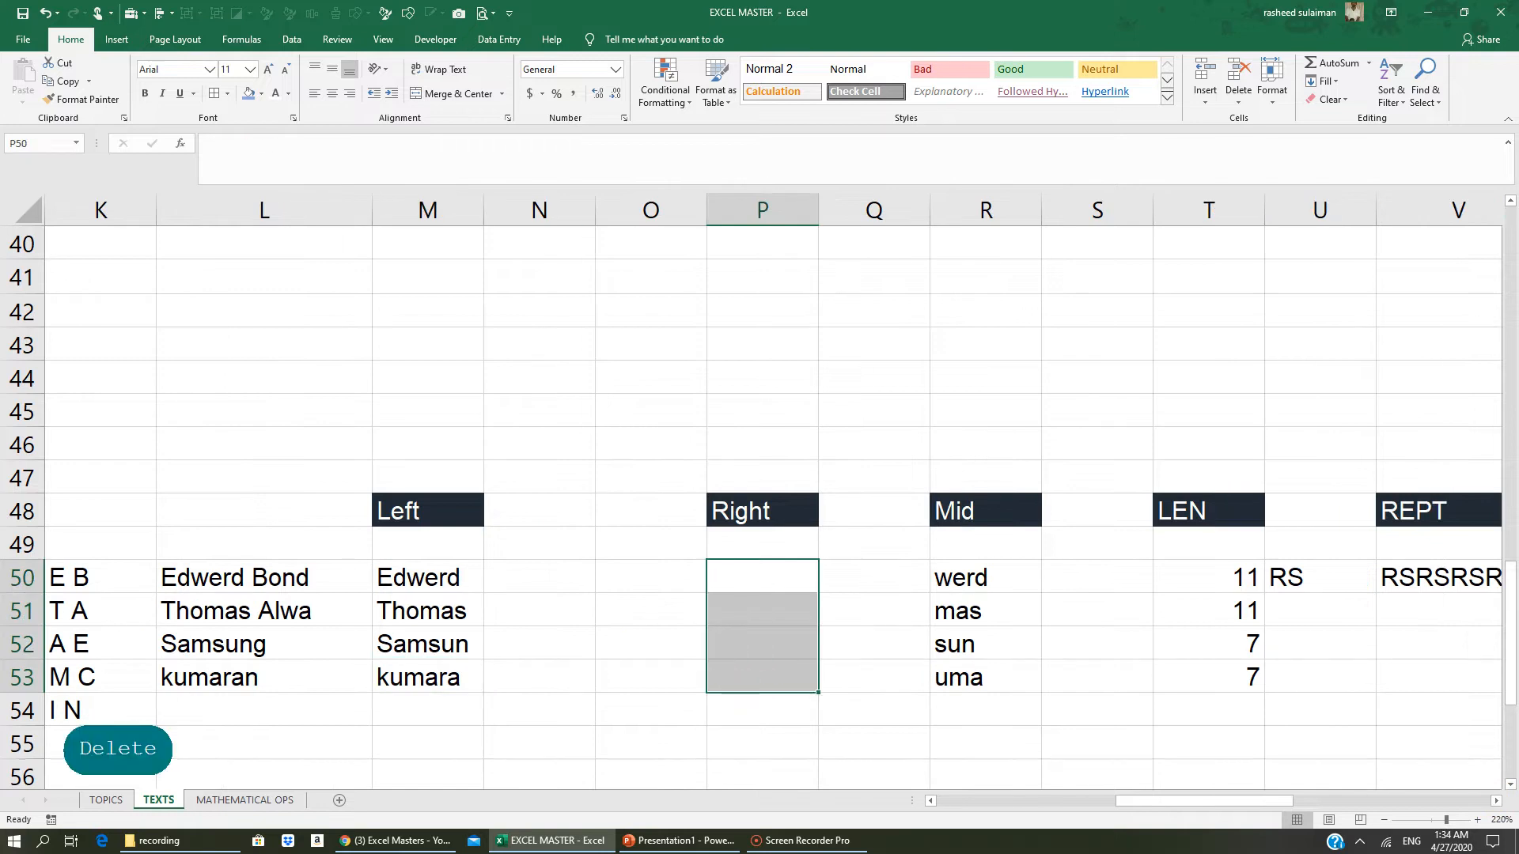
# - Enter =RIGHT(L50,4) in P50 to extract the last four characters of the name in L50
pyautogui.click(264, 578)
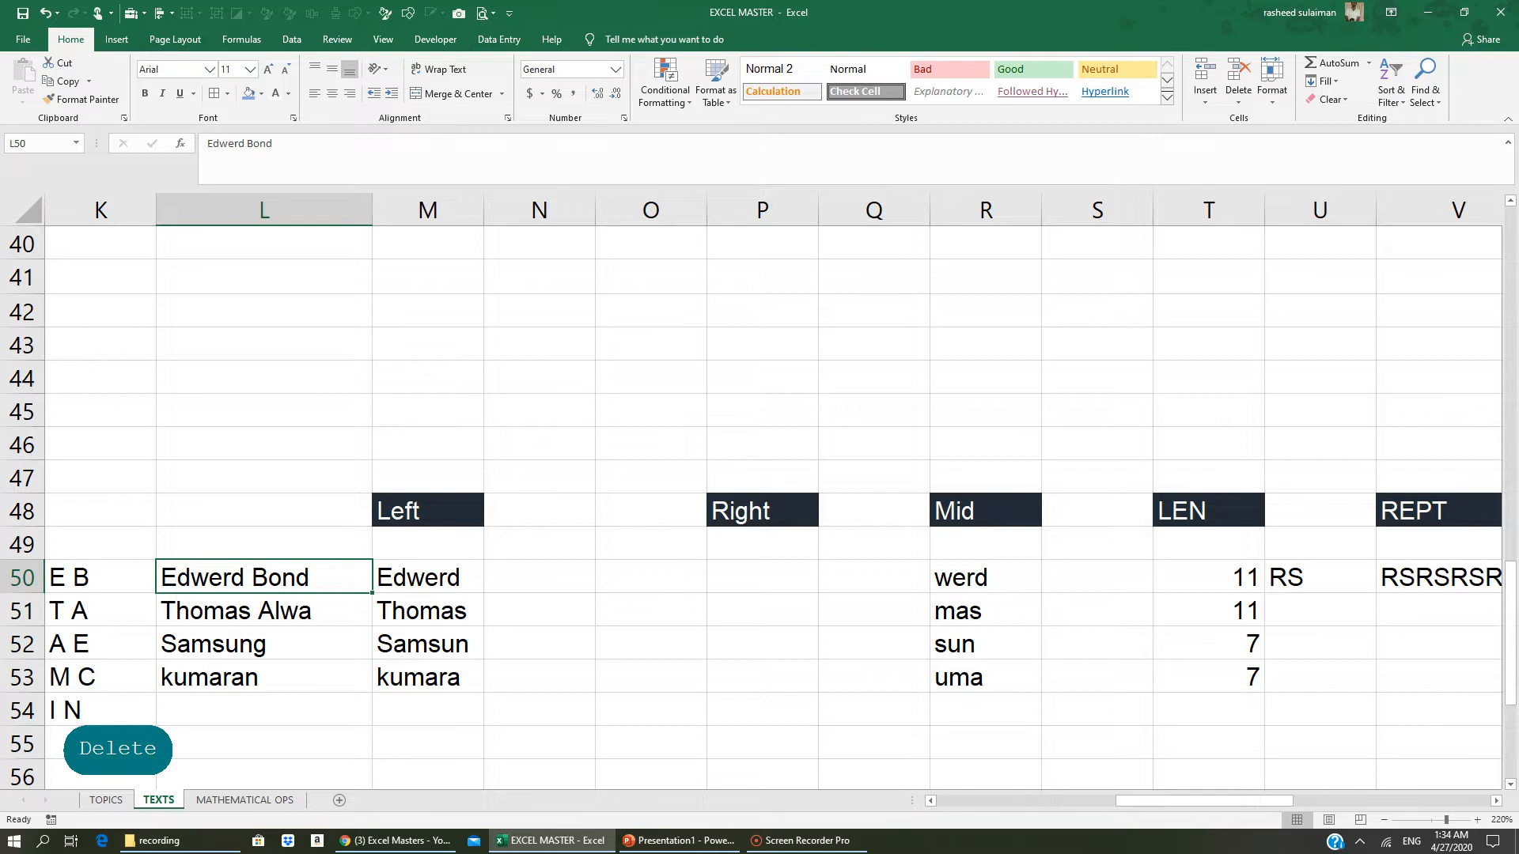
pyautogui.click(762, 578)
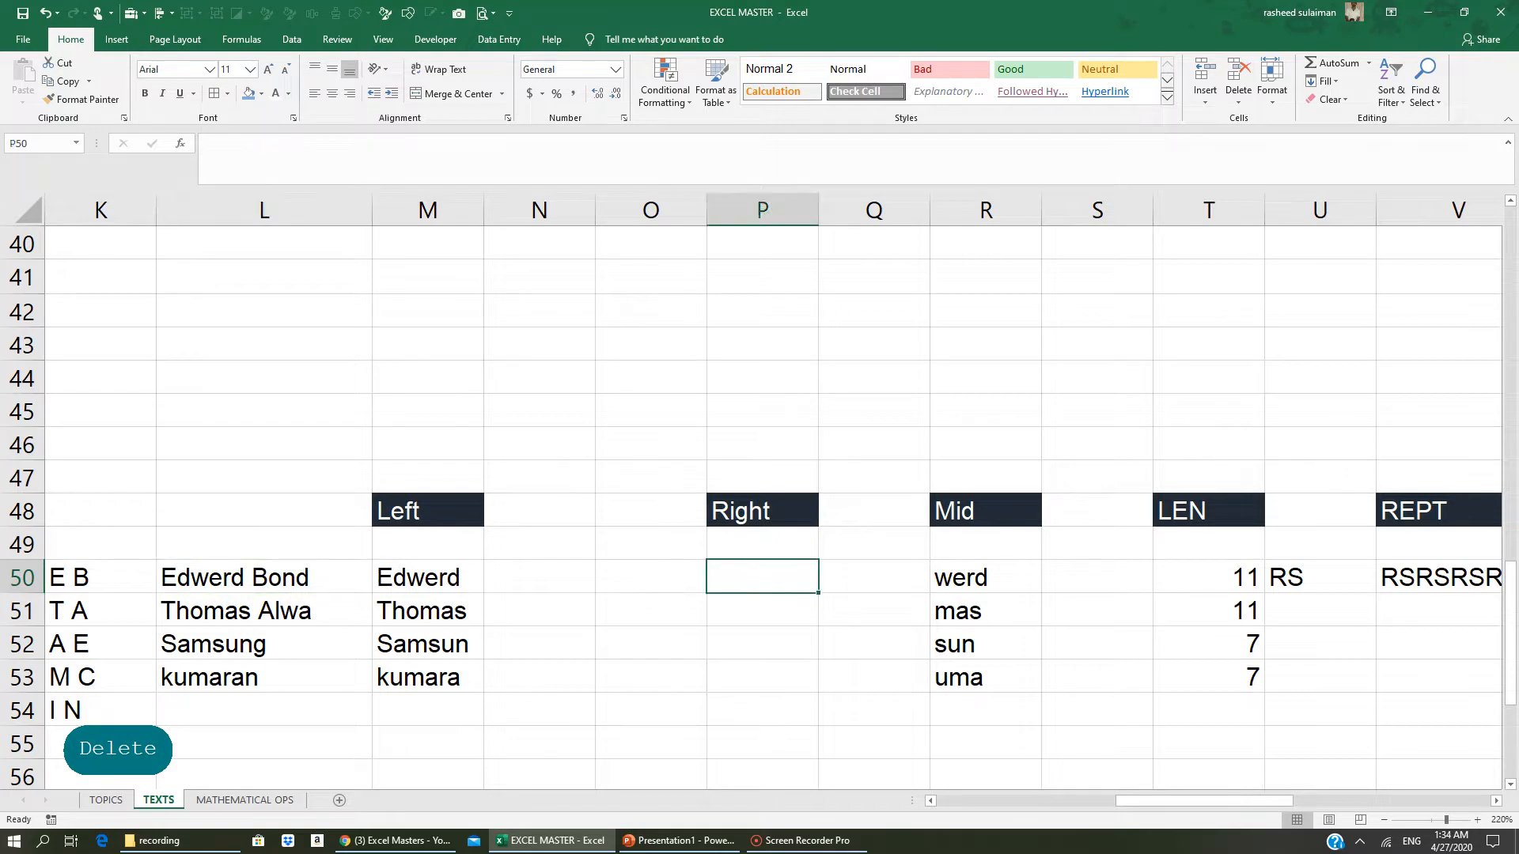
pyautogui.write('=')
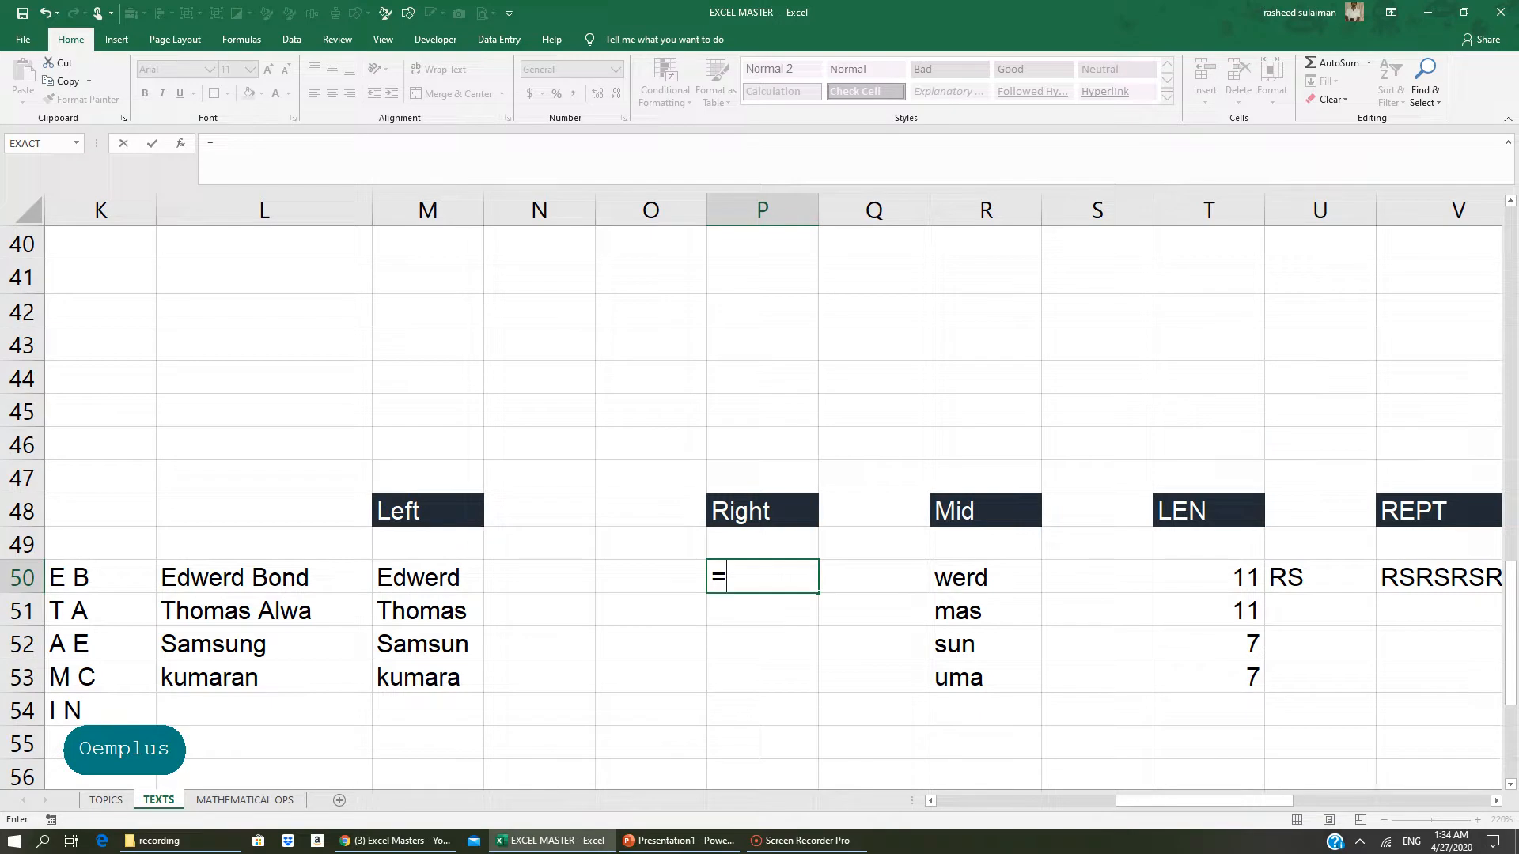
pyautogui.write('RIG')
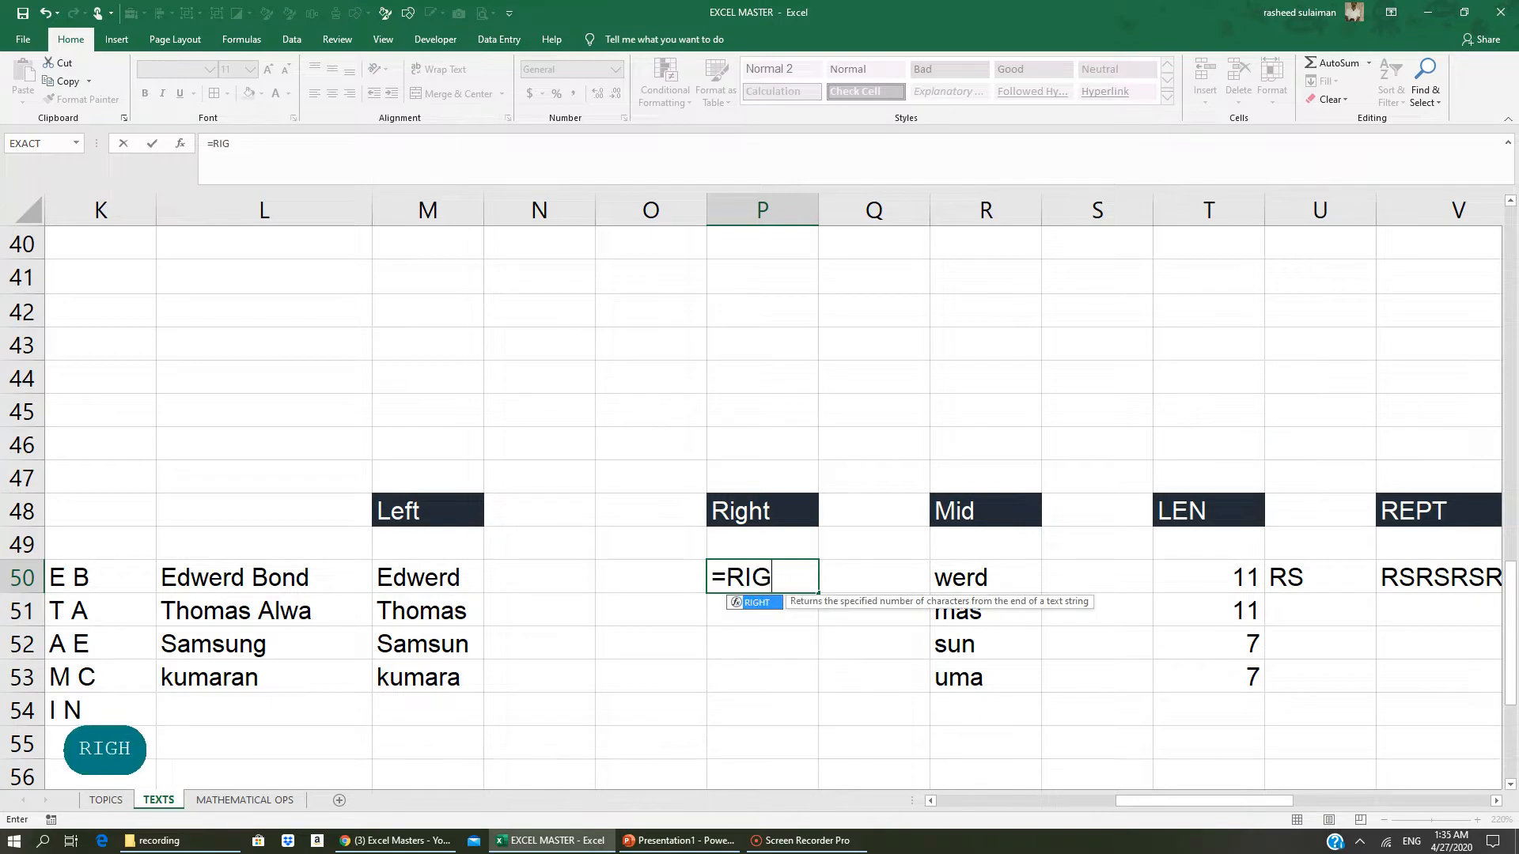
pyautogui.write('HT(')
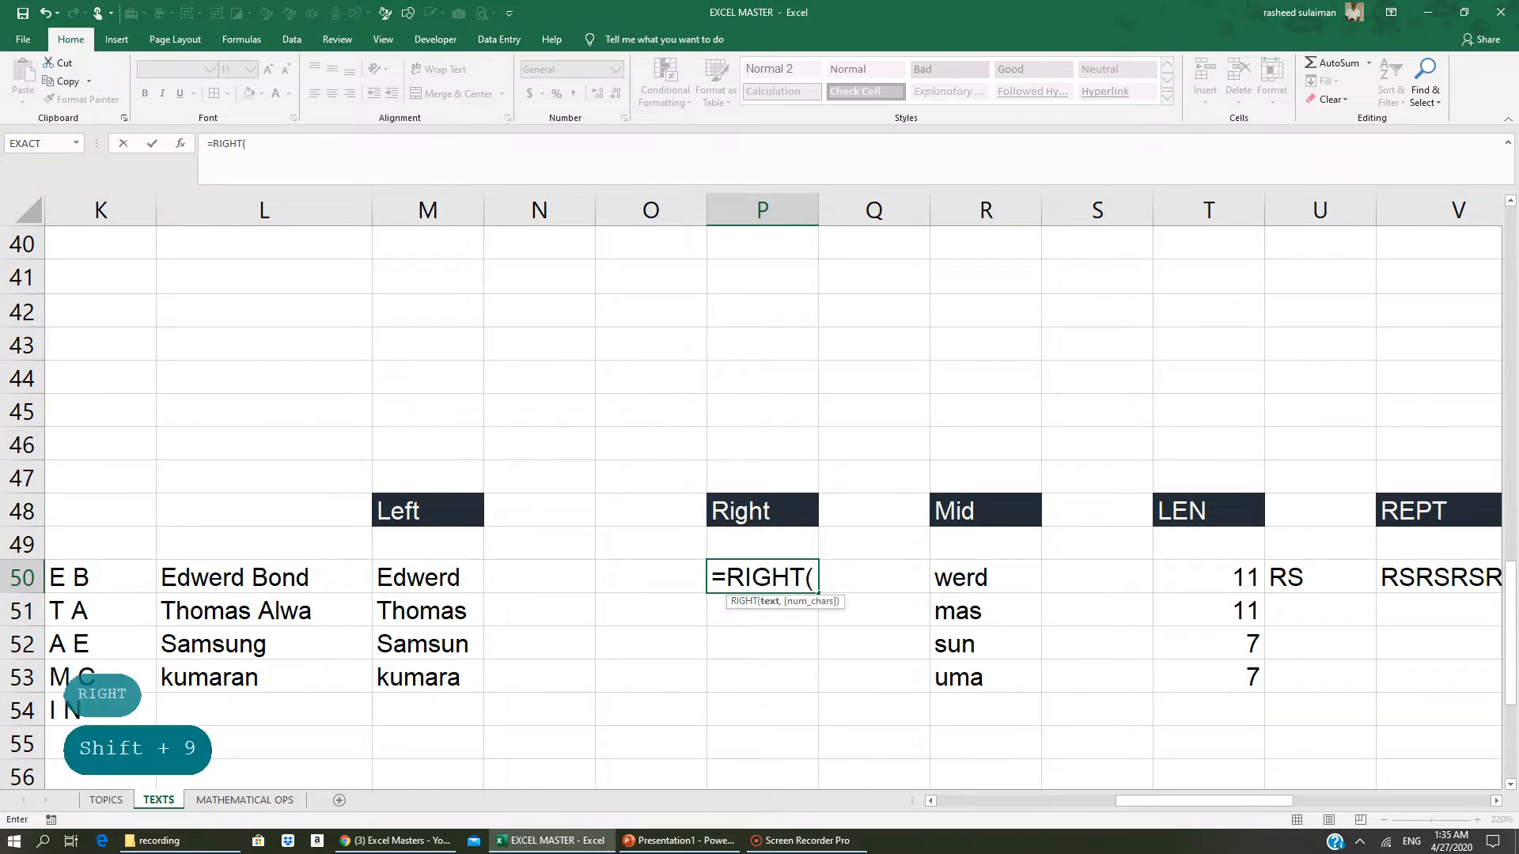
pyautogui.click(264, 576)
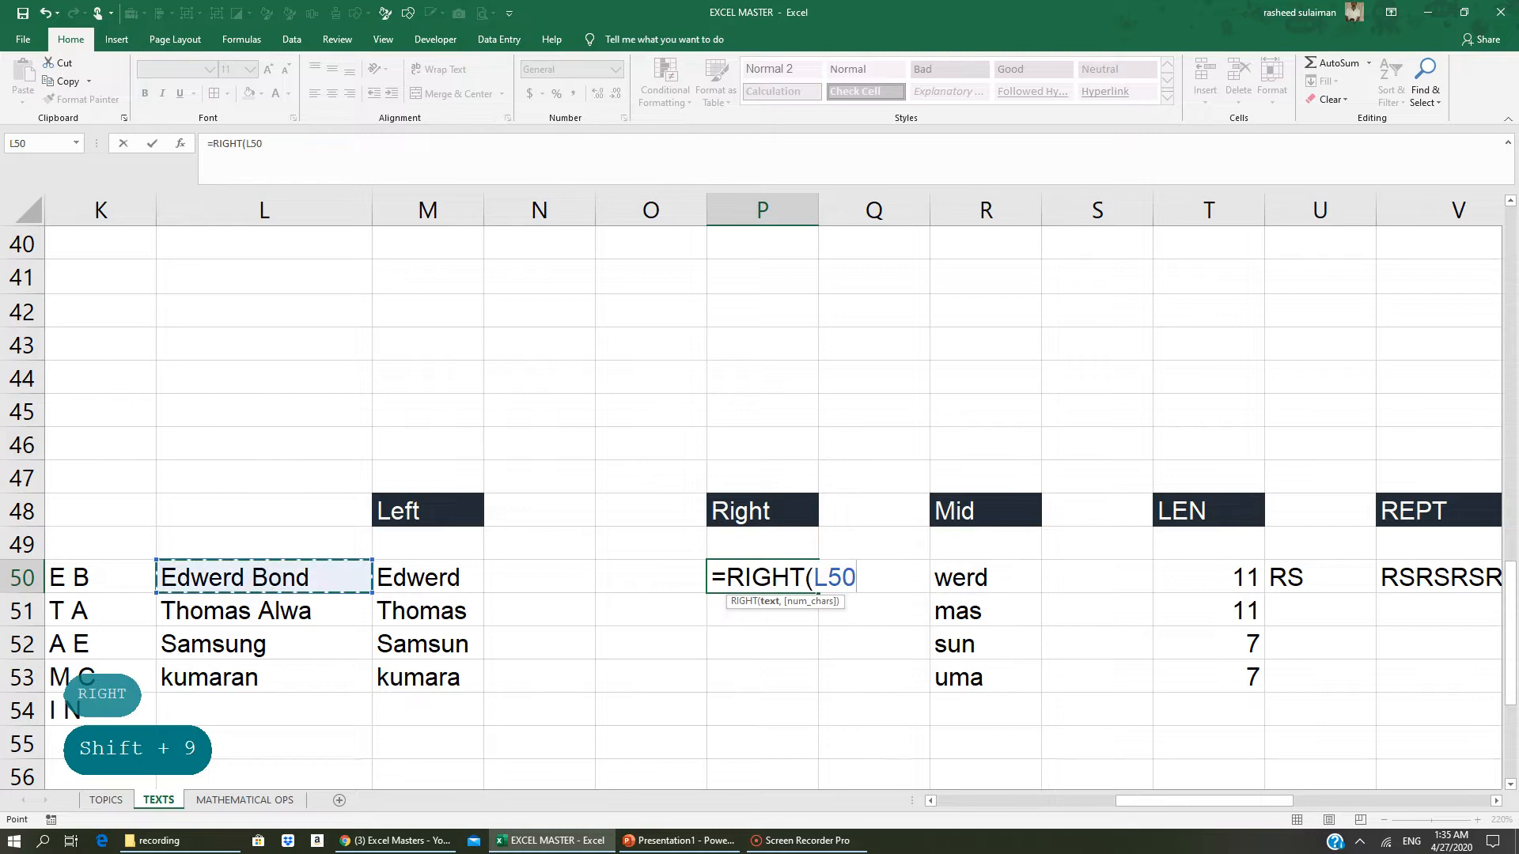
pyautogui.write(',')
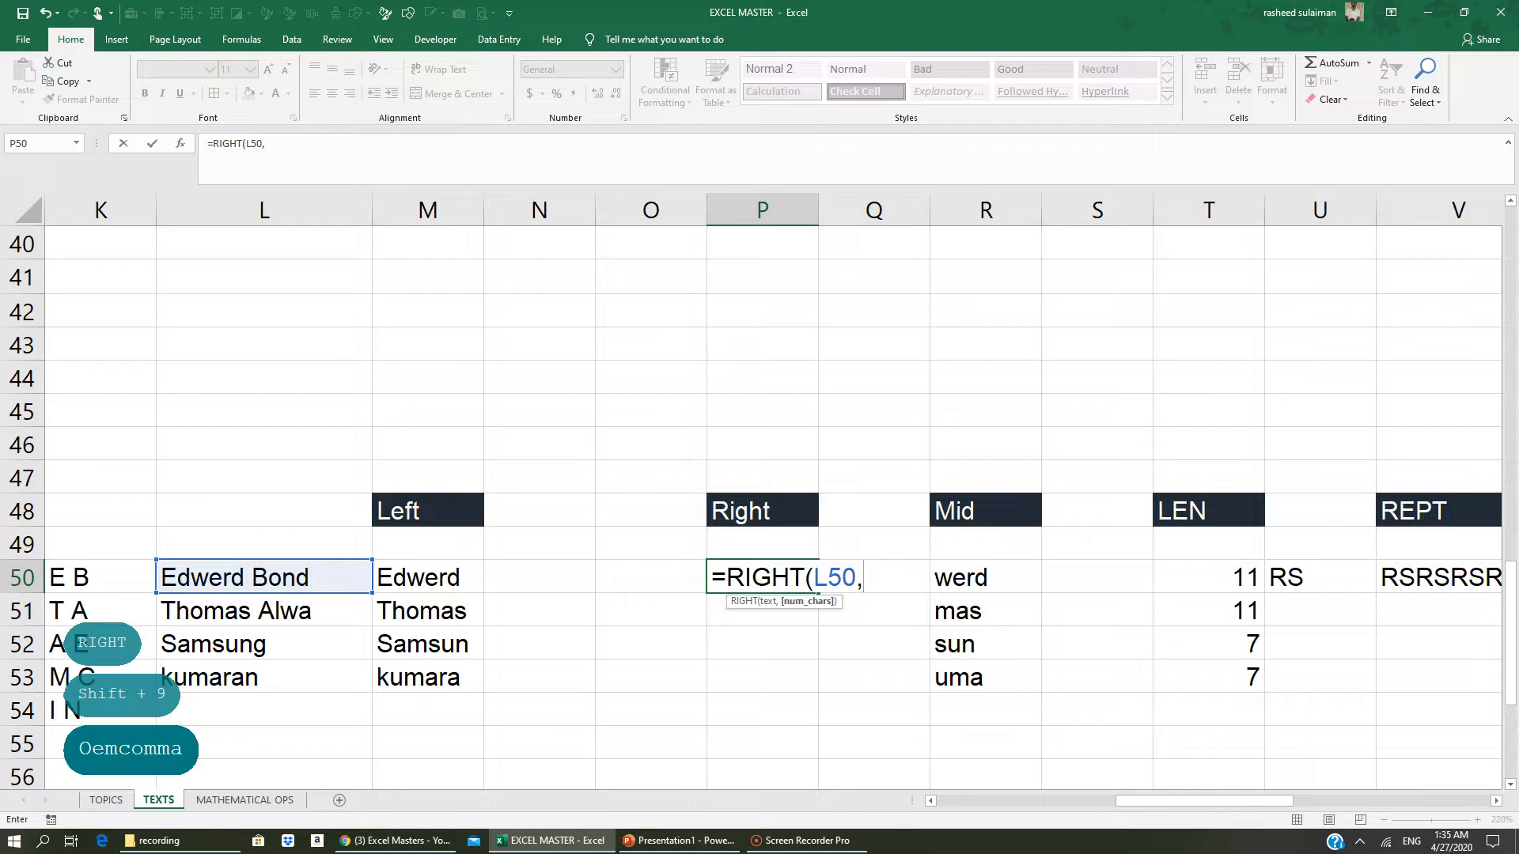
pyautogui.write('4')
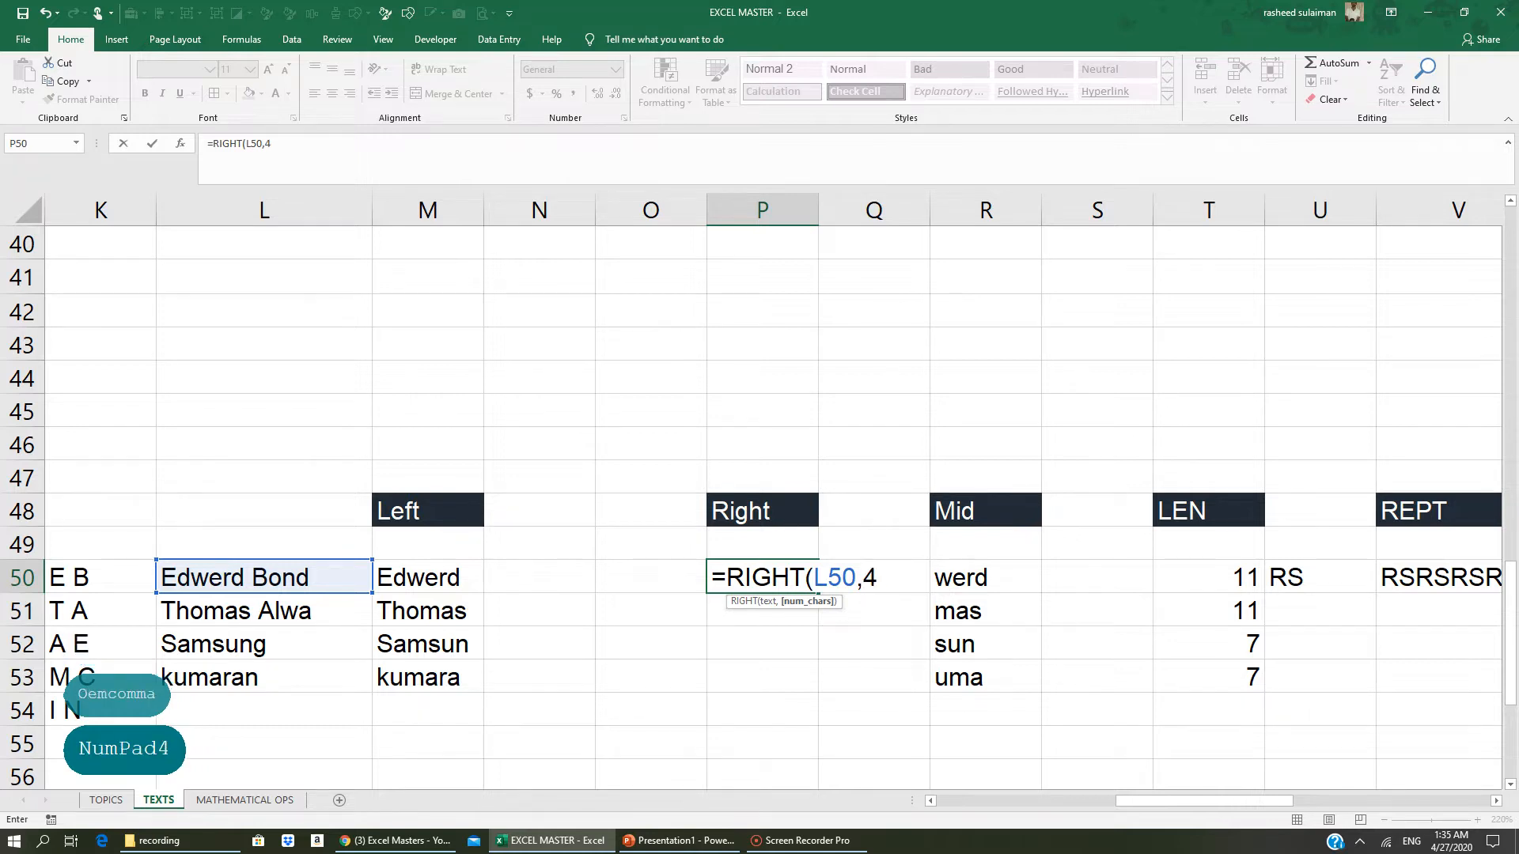
pyautogui.write(')')
pyautogui.press('Return')
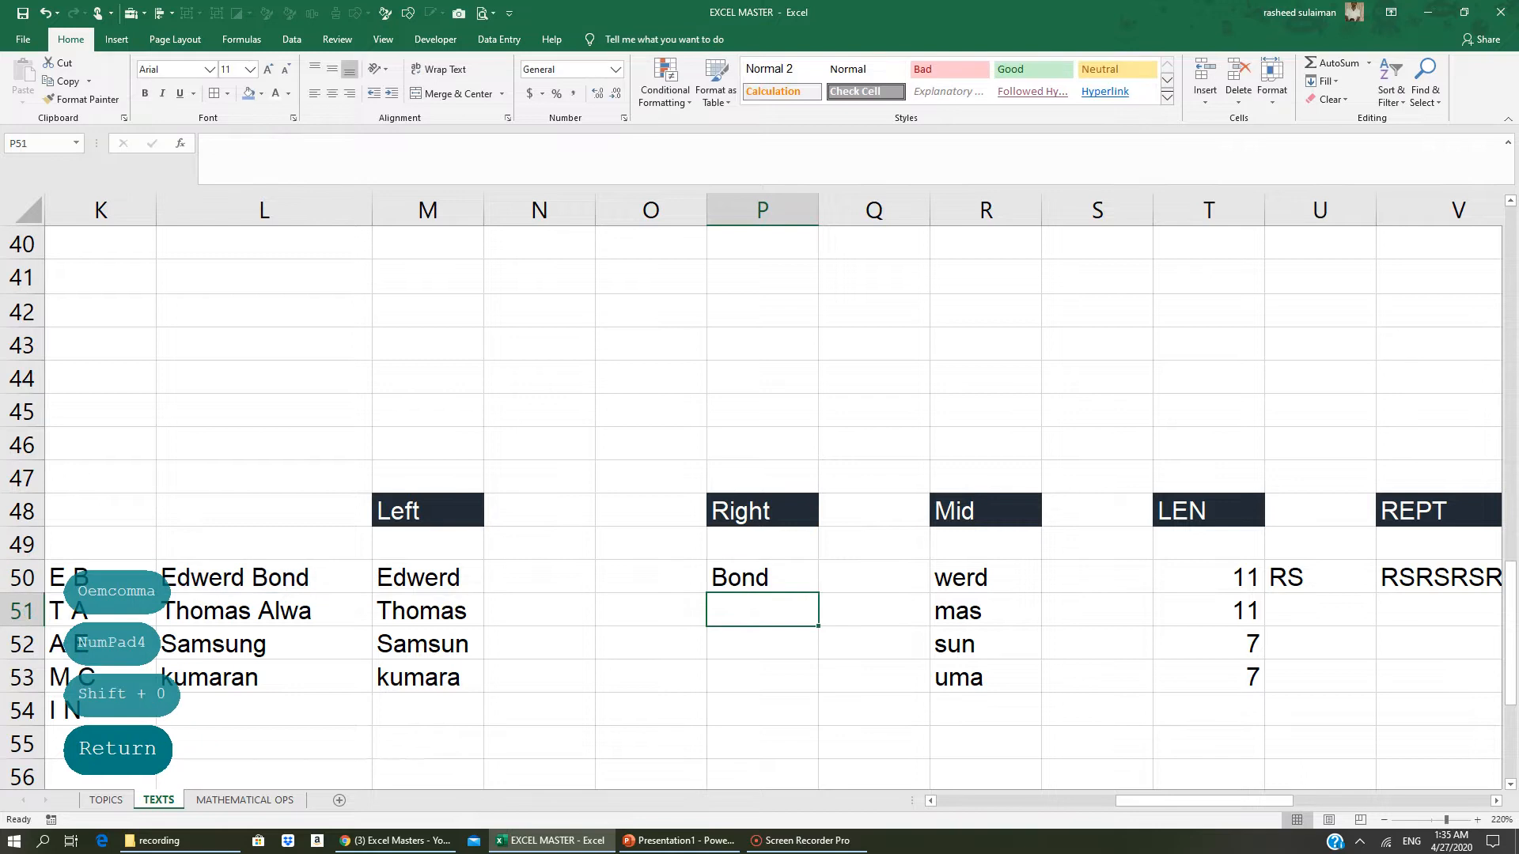
# - Fill the RIGHT formula from P50 down through P53
pyautogui.click(752, 583)
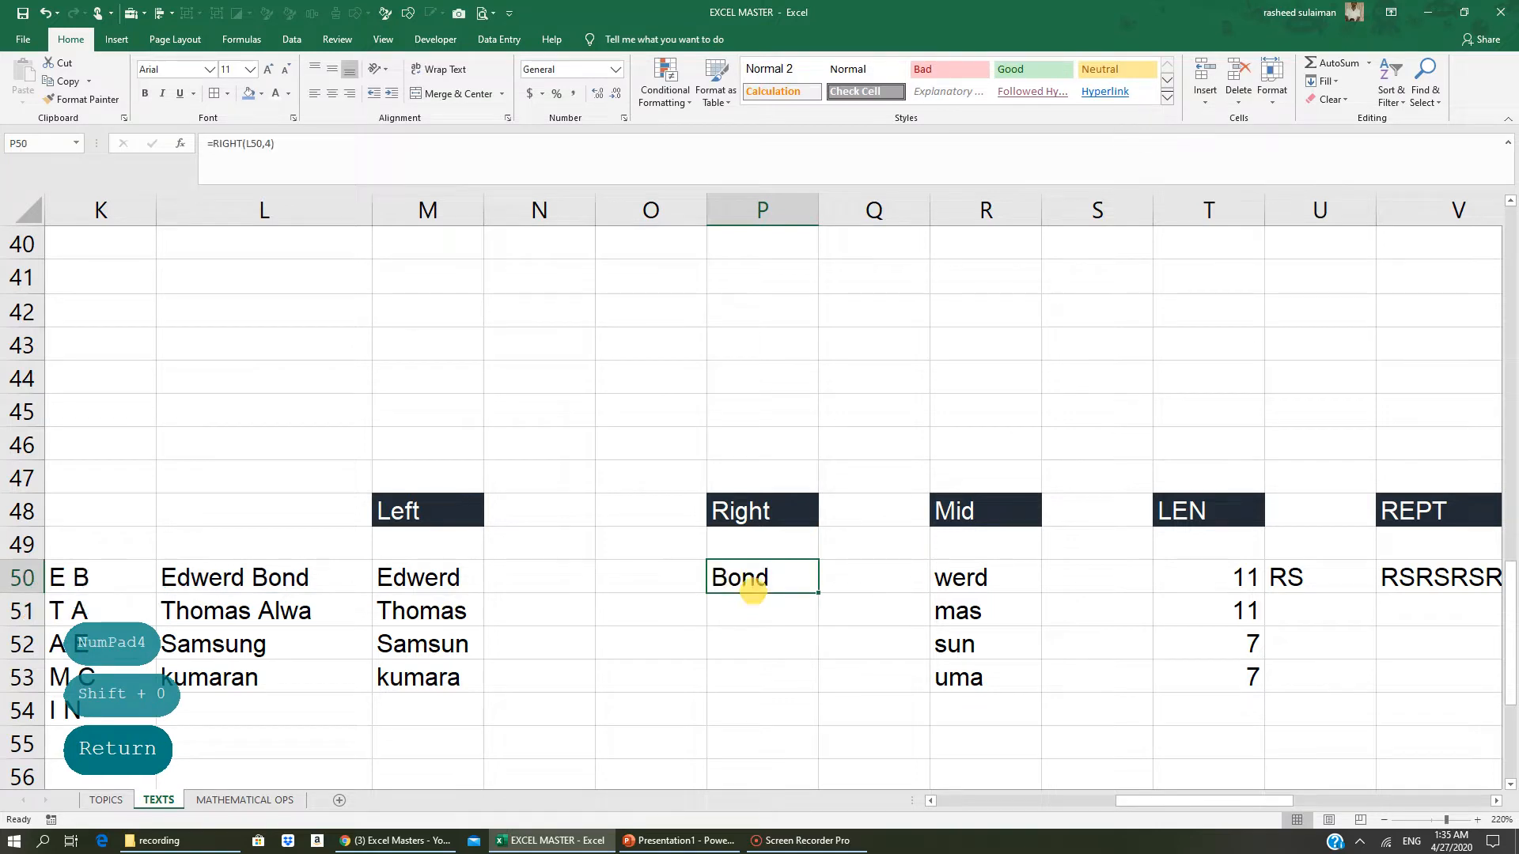
pyautogui.moveTo(817, 592); pyautogui.dragTo(813, 616)
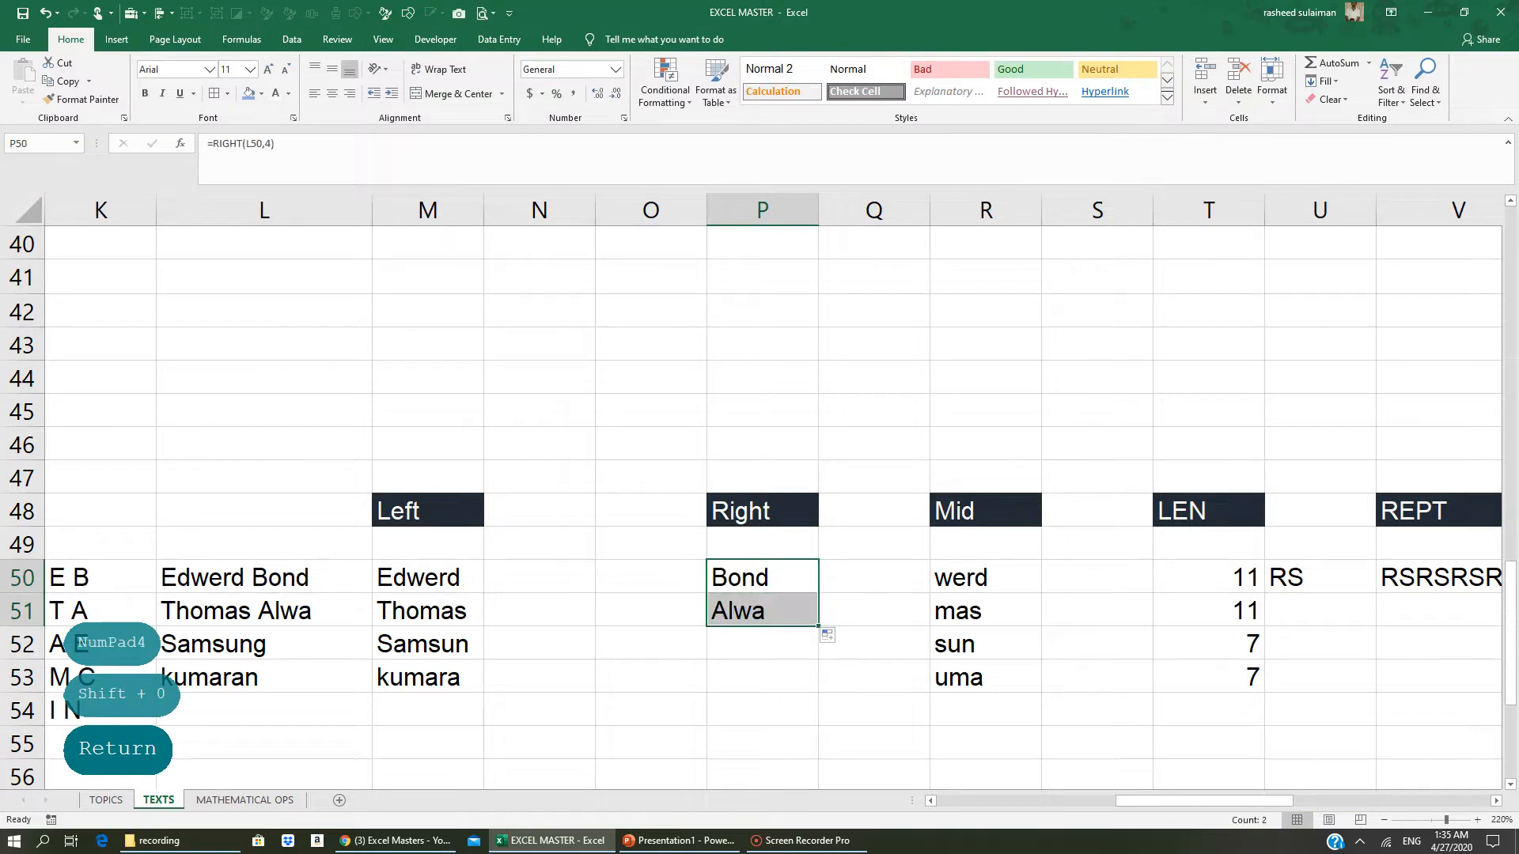
pyautogui.click(756, 614)
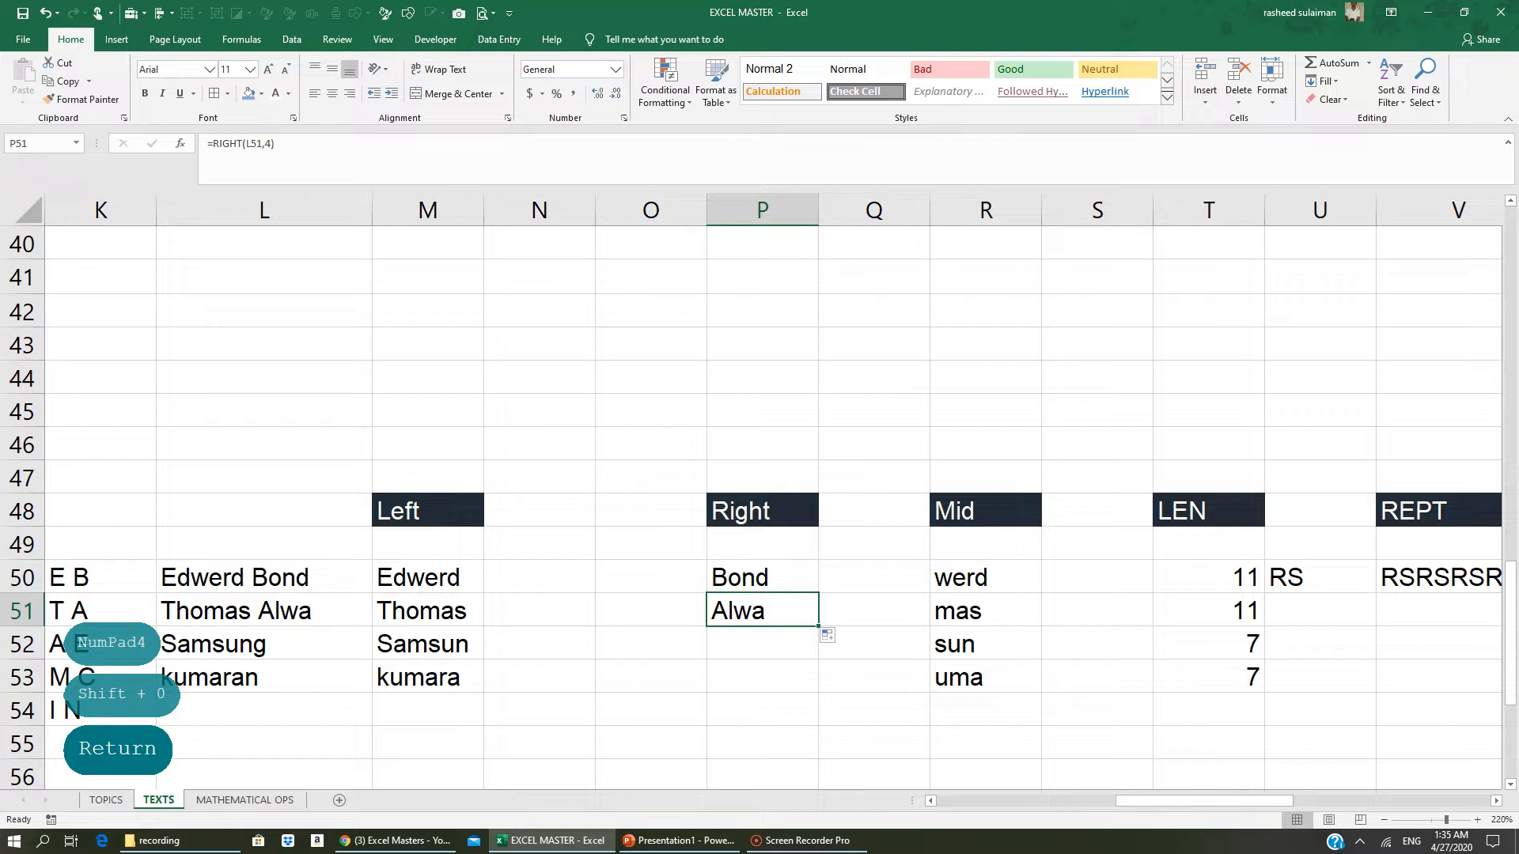
pyautogui.moveTo(818, 626); pyautogui.dragTo(797, 678)
pyautogui.click(738, 639)
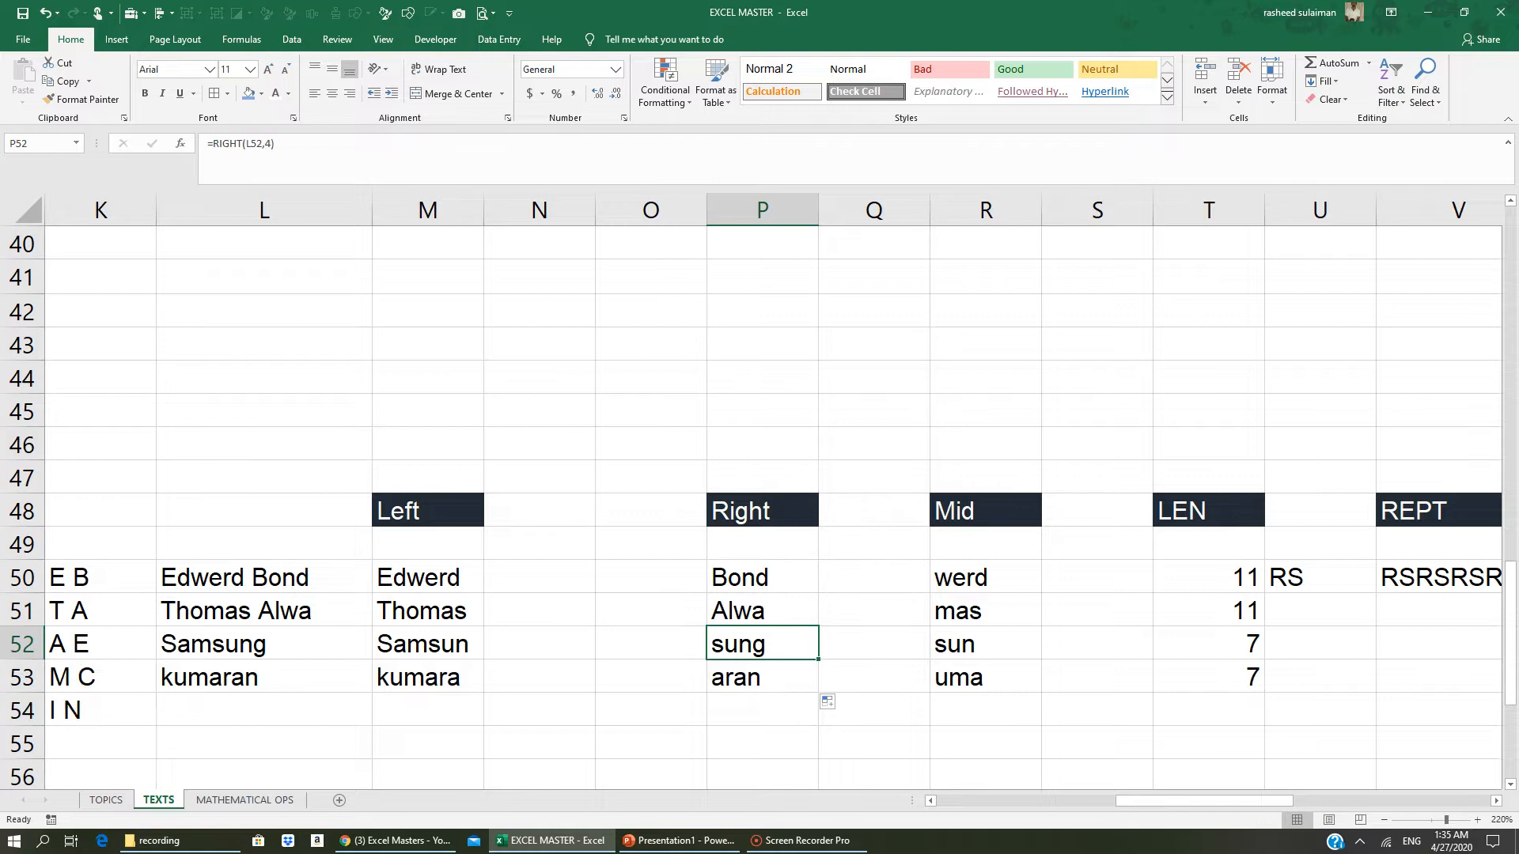
# - Change the RIGHT formula in P53 to extract 5 characters from L53
pyautogui.click(238, 678)
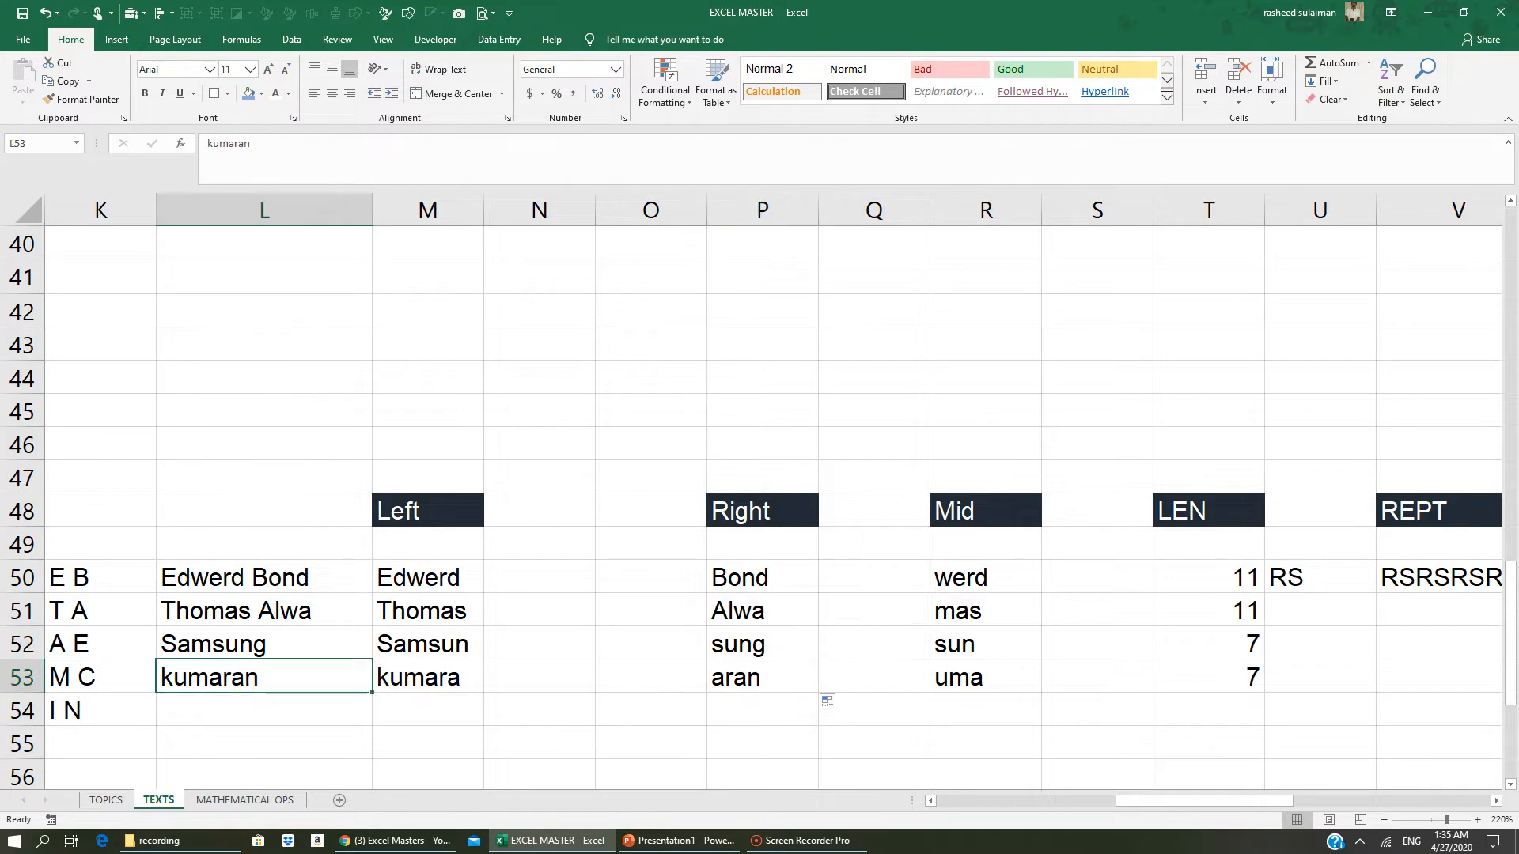
pyautogui.click(729, 678)
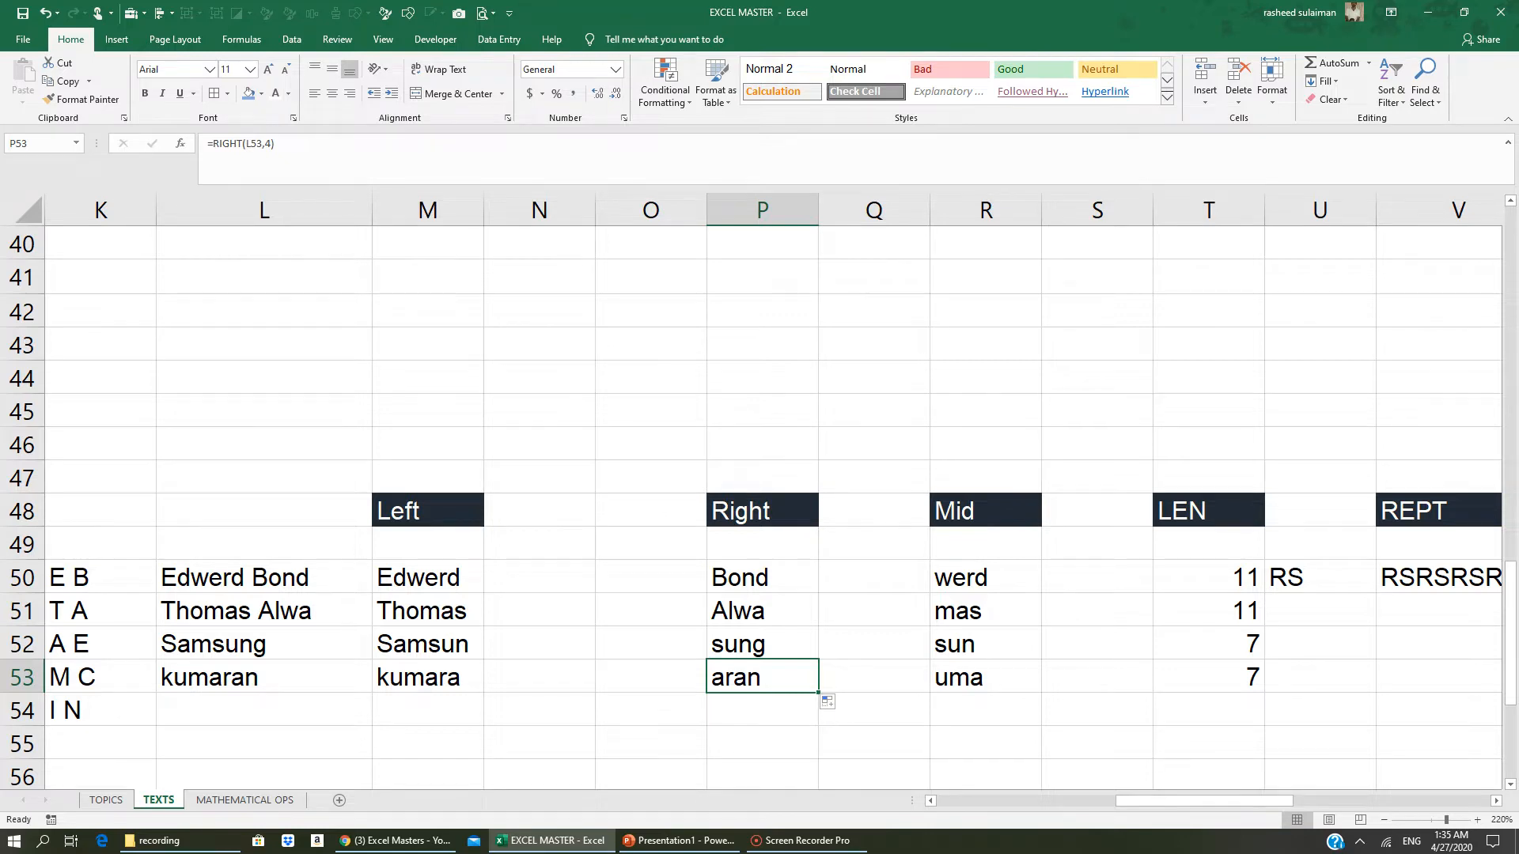
pyautogui.click(266, 144)
pyautogui.press('Delete')
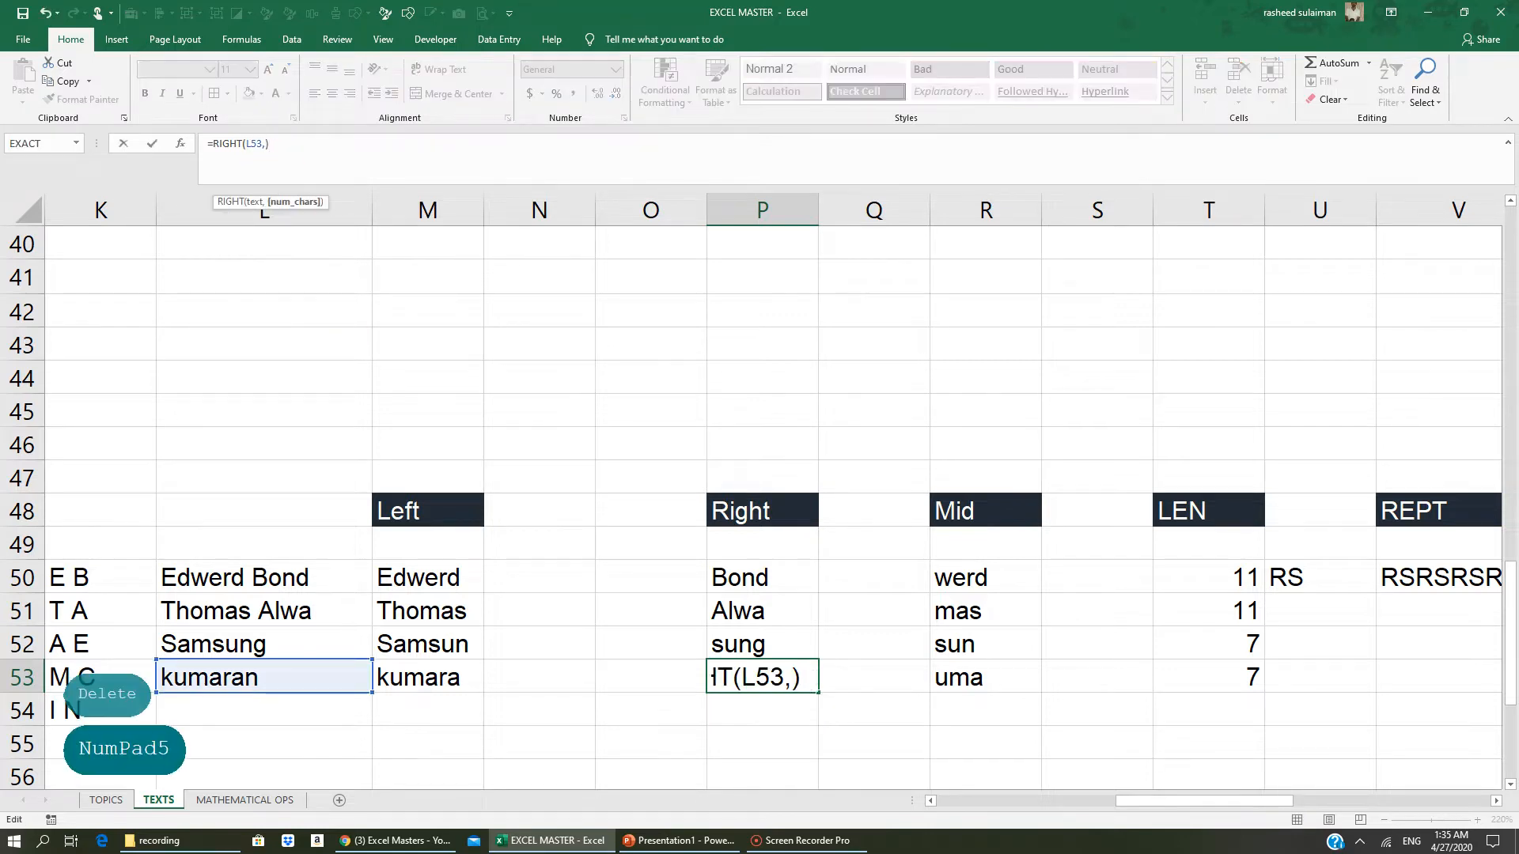
pyautogui.write('5')
pyautogui.press('Return')
pyautogui.click(762, 677)
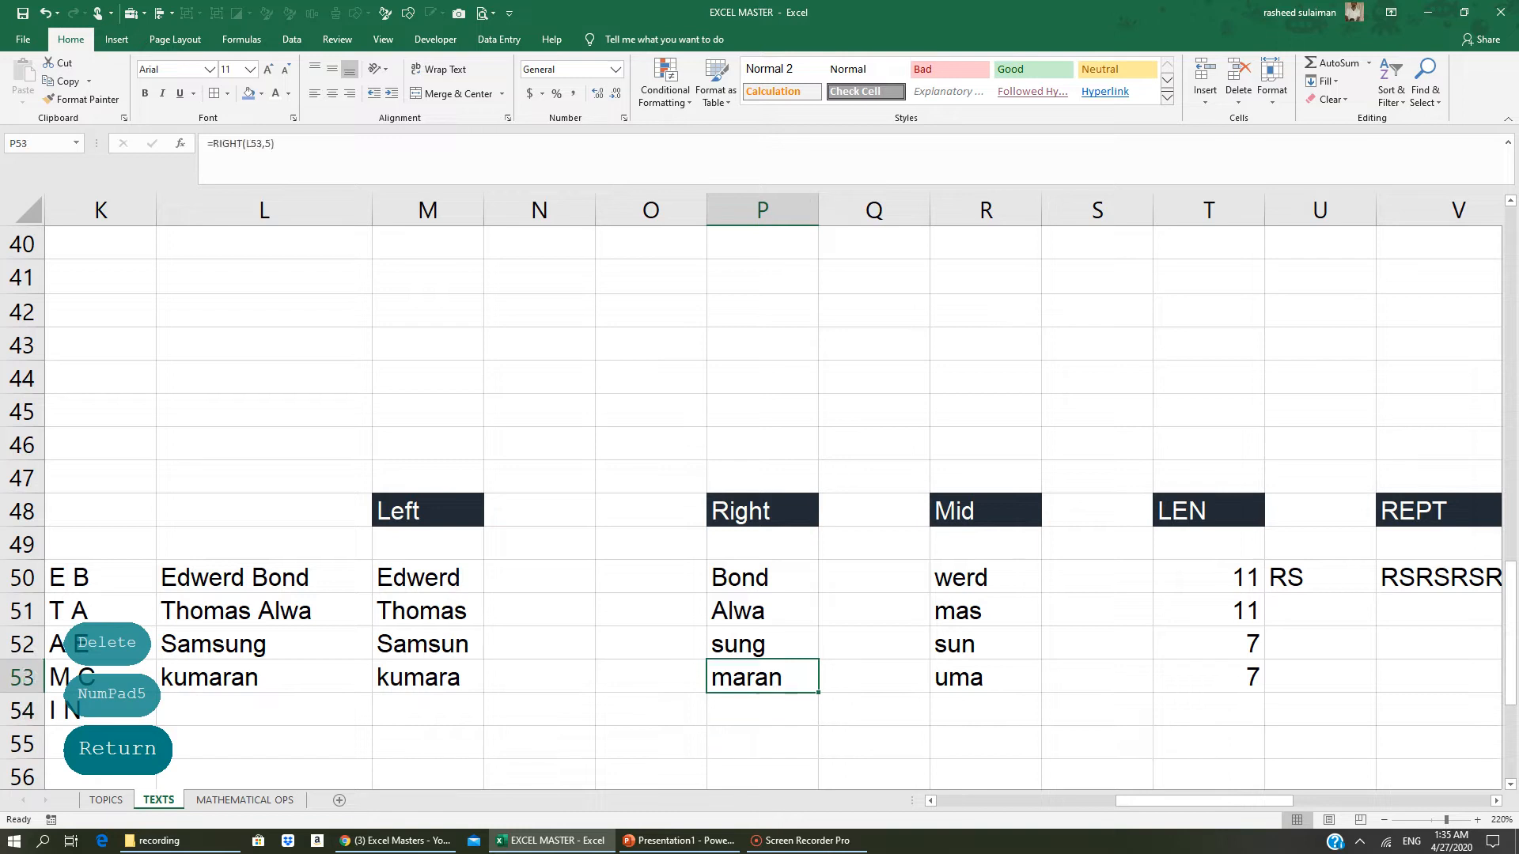
# - Clear the existing results in R50:R53 under the Mid heading
pyautogui.moveTo(985, 577); pyautogui.dragTo(950, 678)
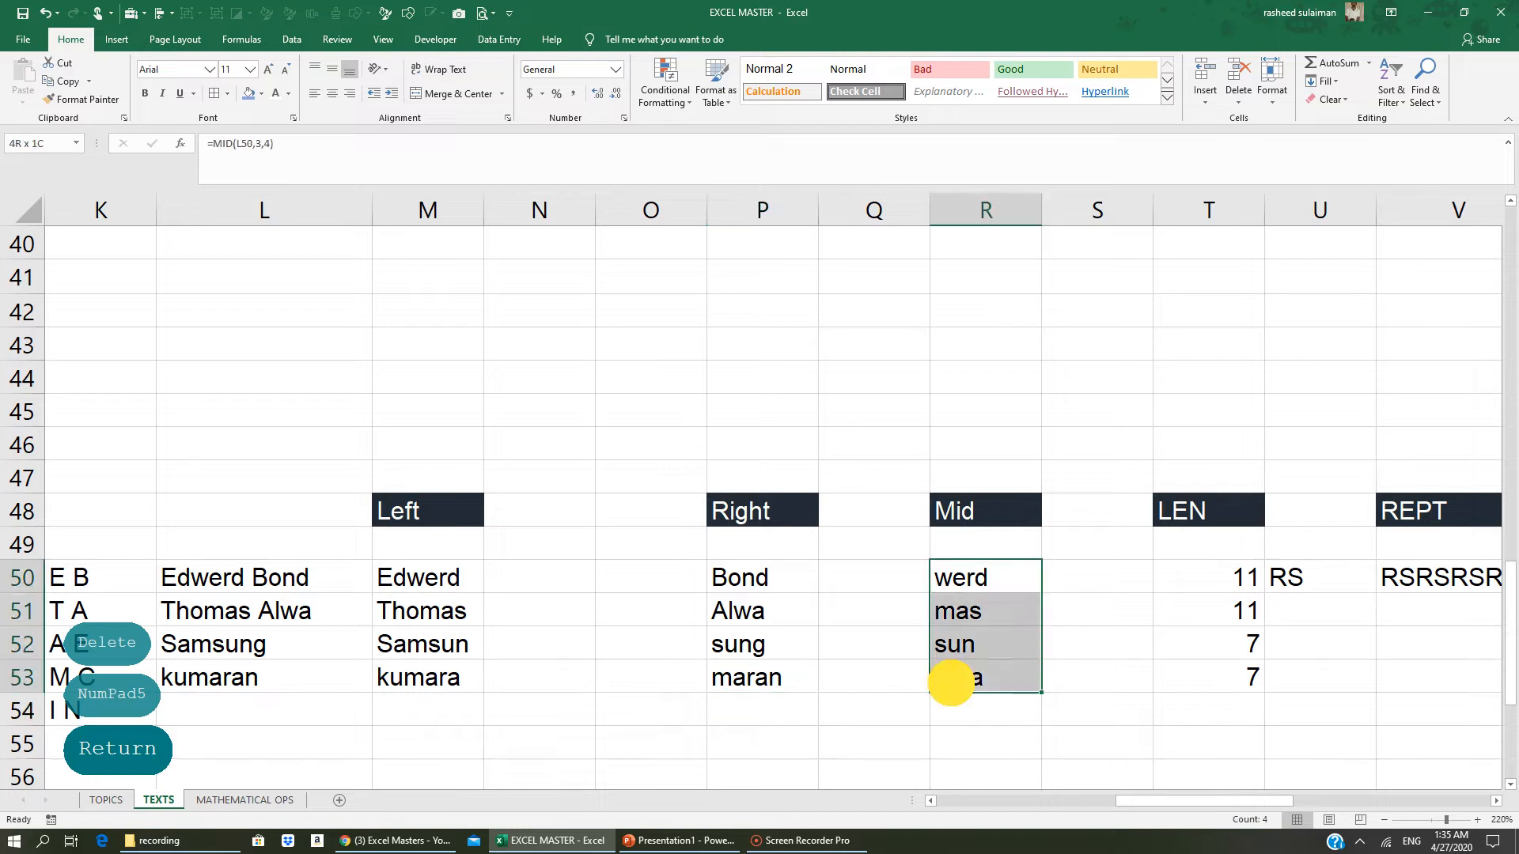
pyautogui.press('Delete')
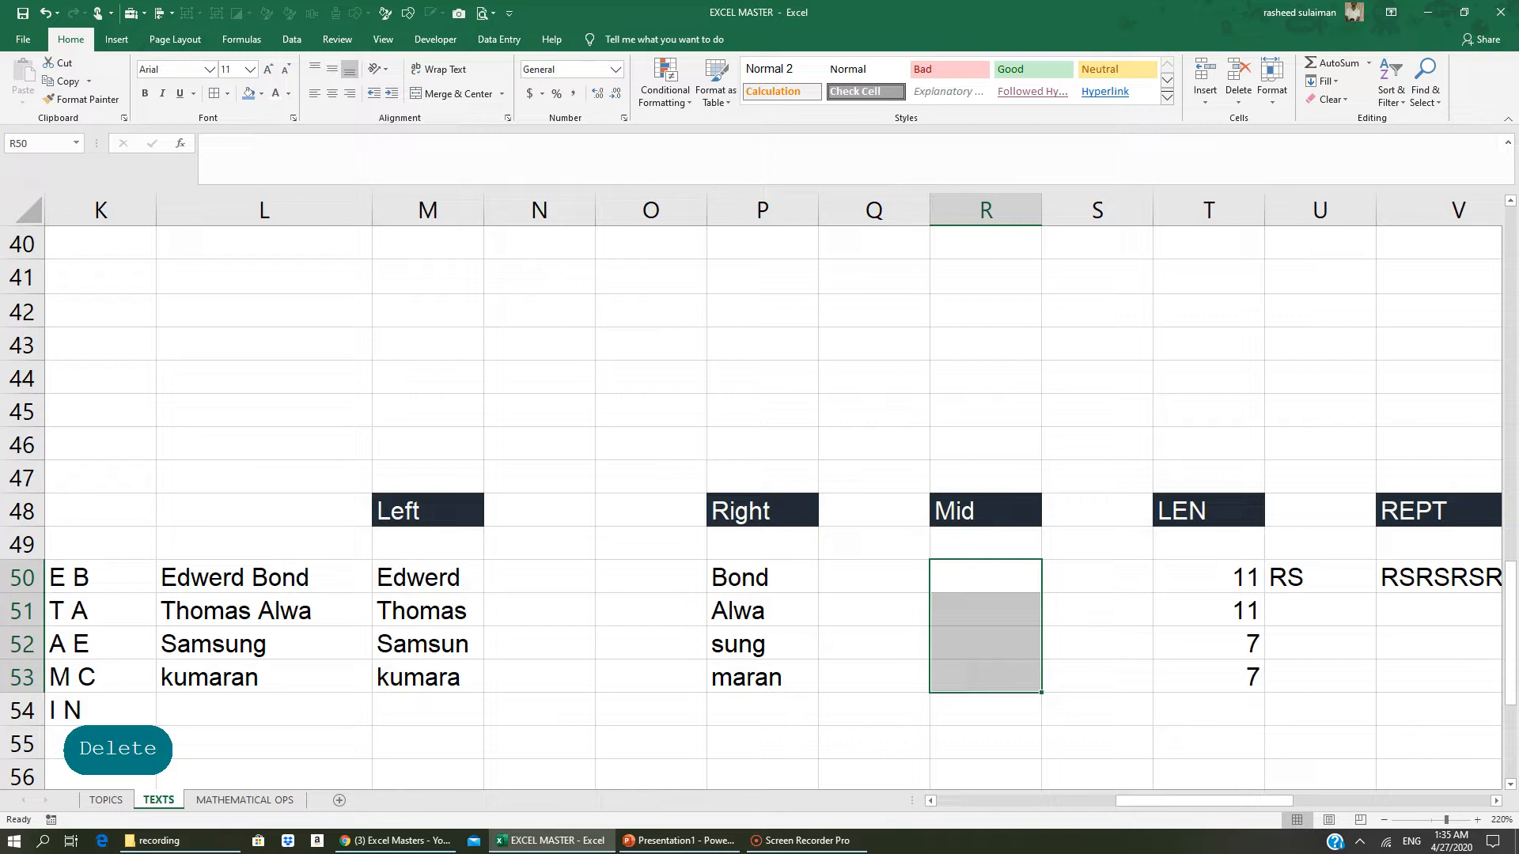
# - Enter =MID(L50,3,4) in R50 to extract four characters starting from the third character of the name in L50
pyautogui.click(986, 577)
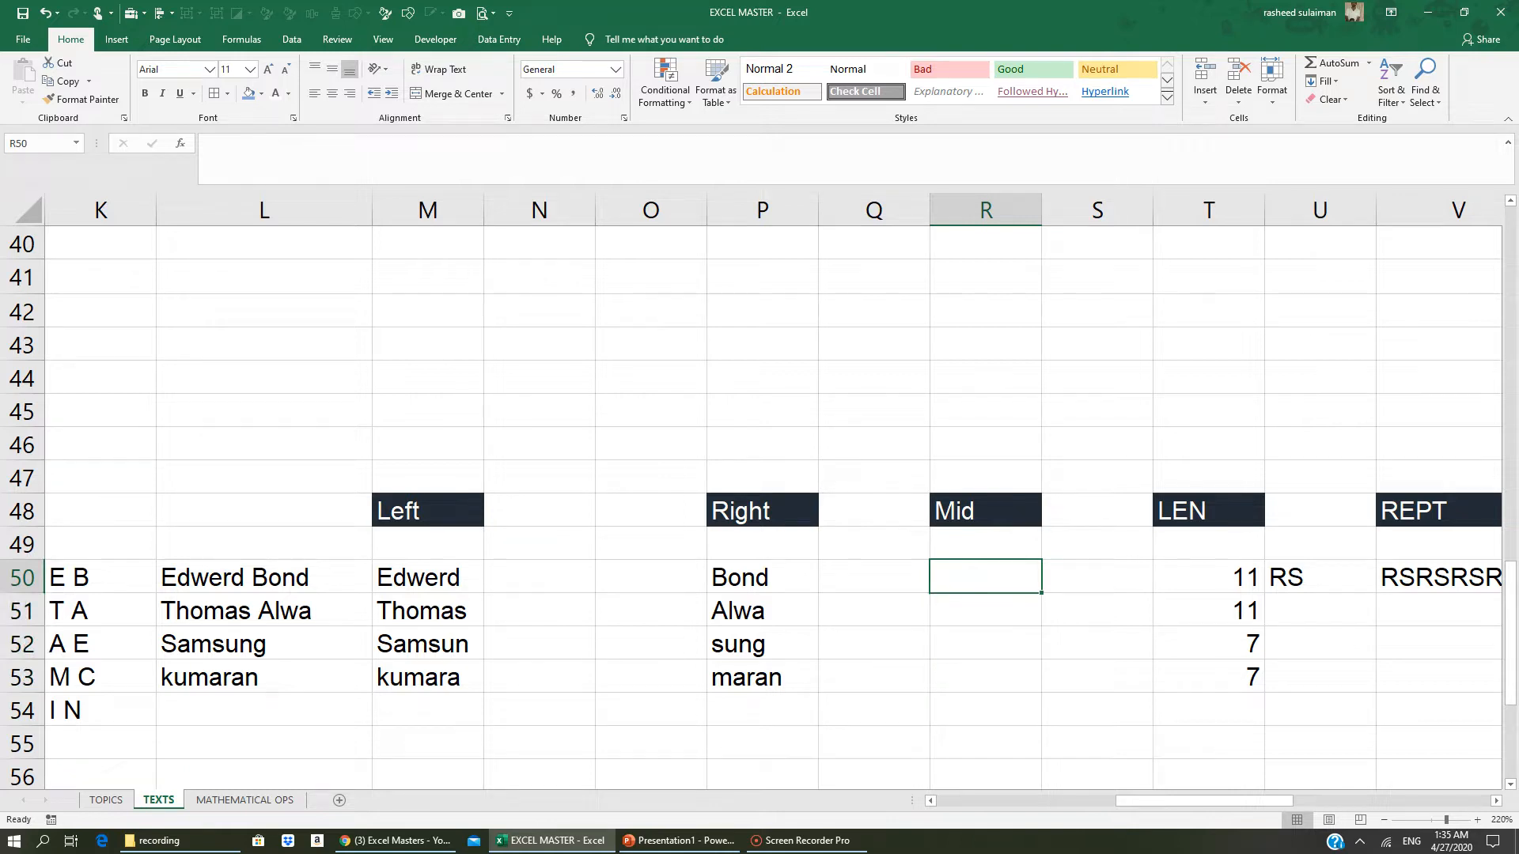
pyautogui.write('=MID')
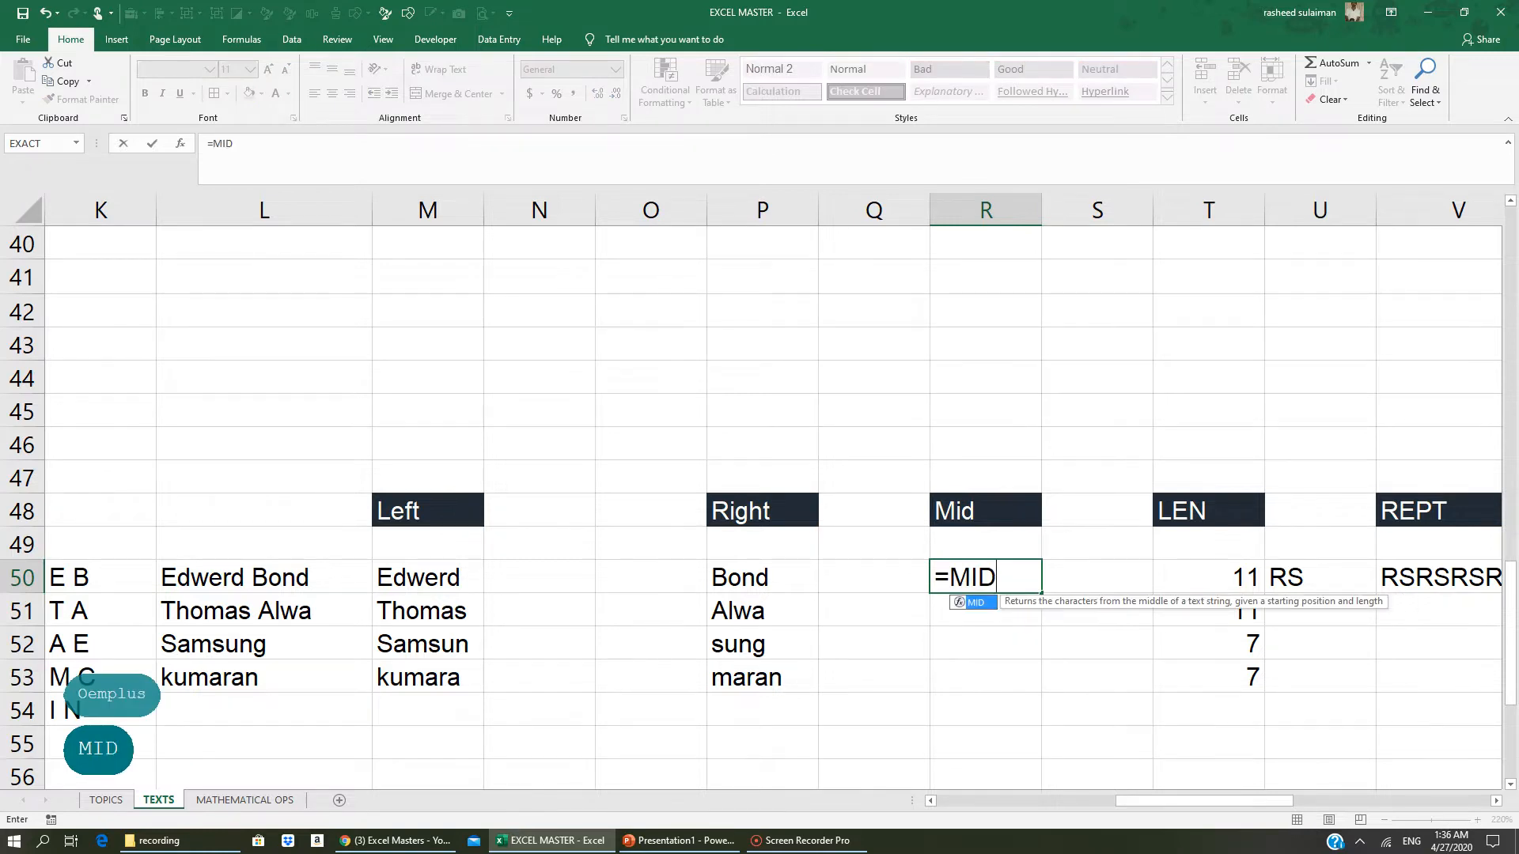
pyautogui.write('(')
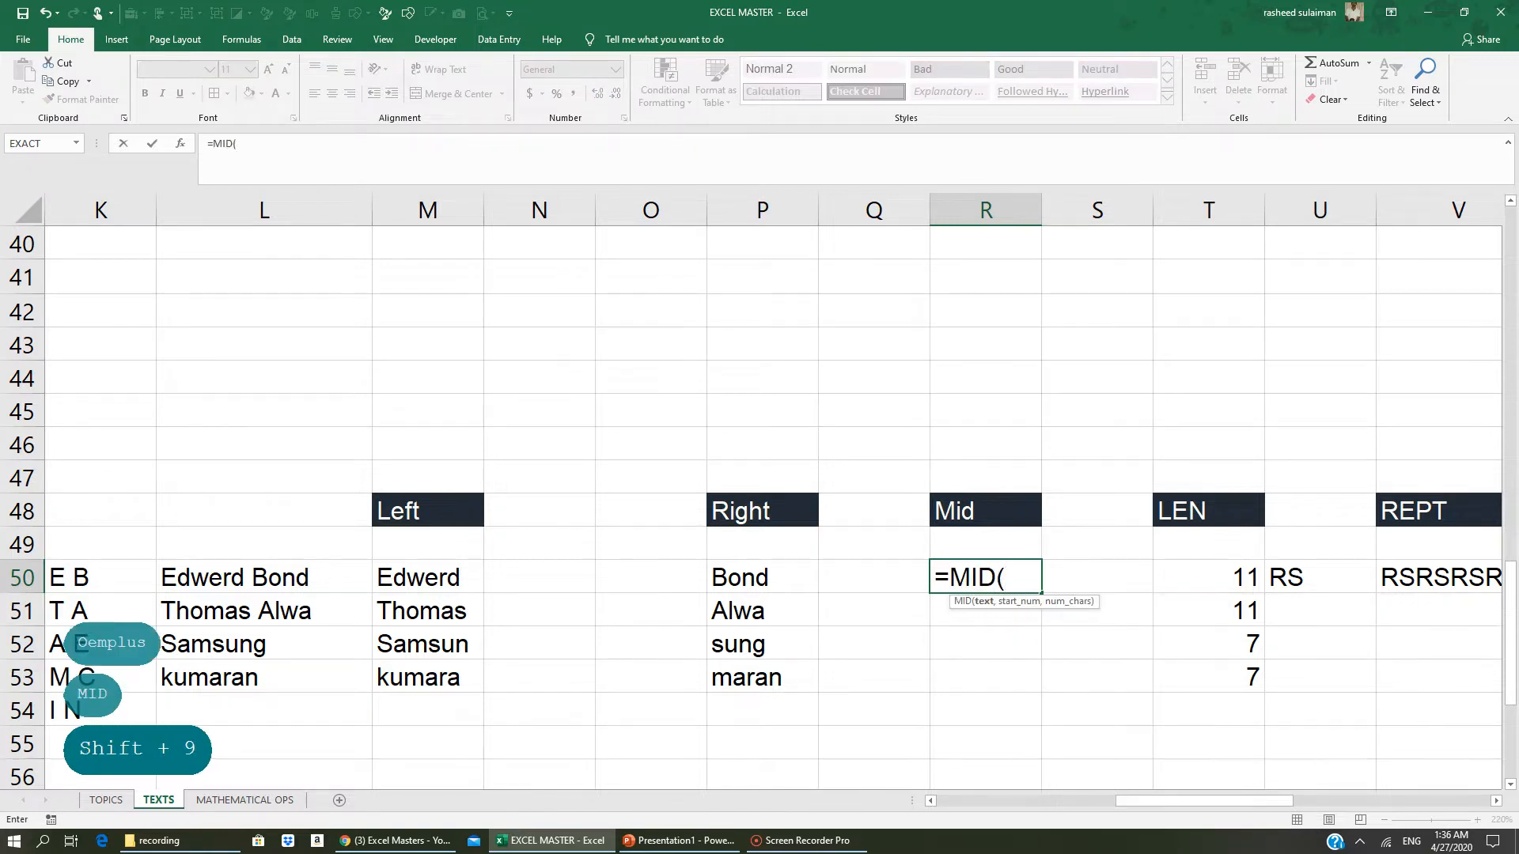
pyautogui.click(254, 580)
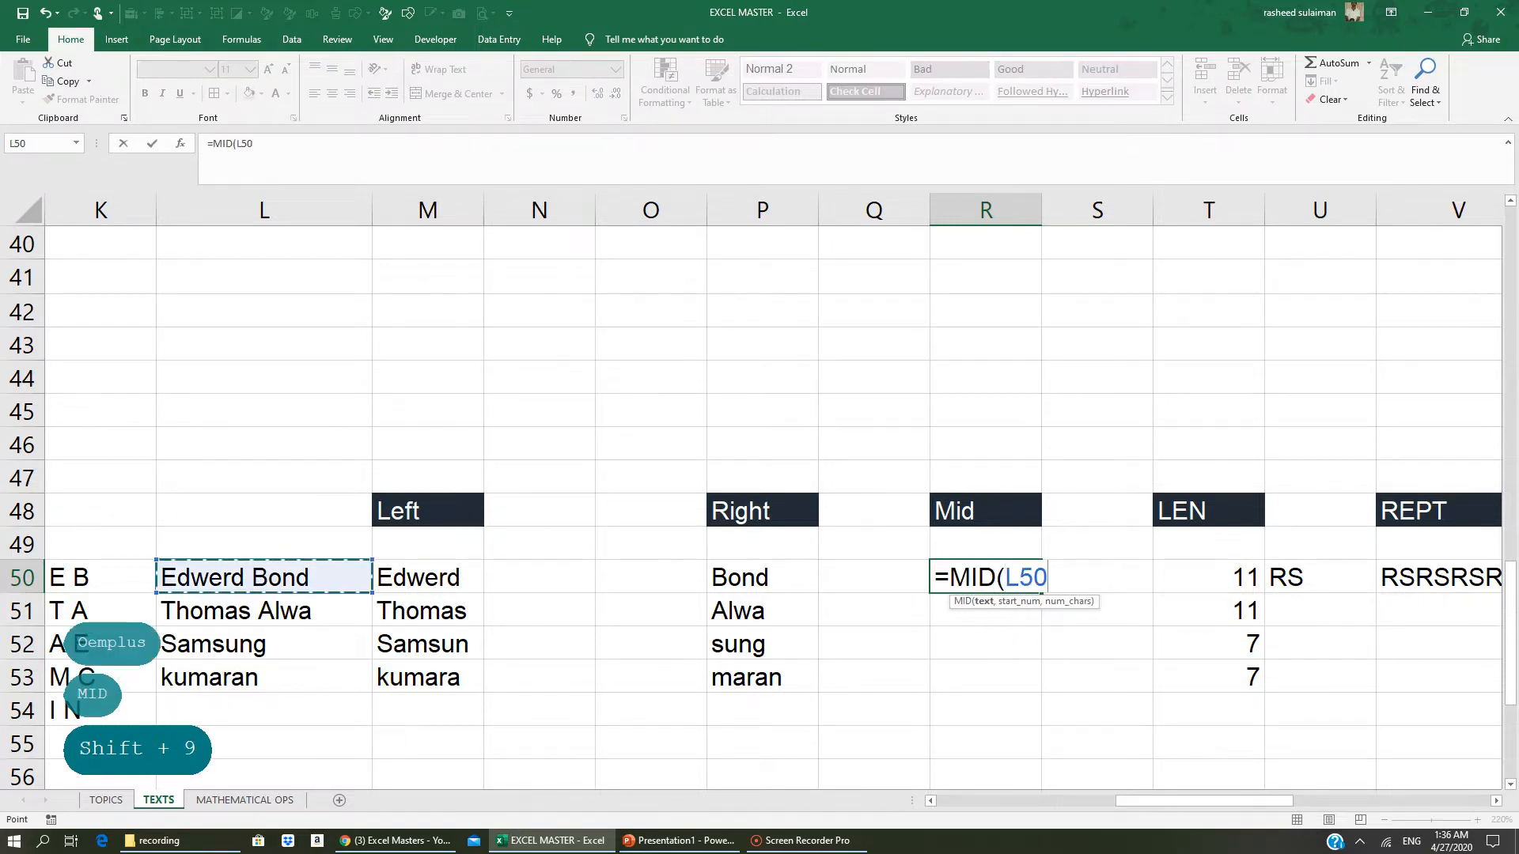
pyautogui.write(',3,4')
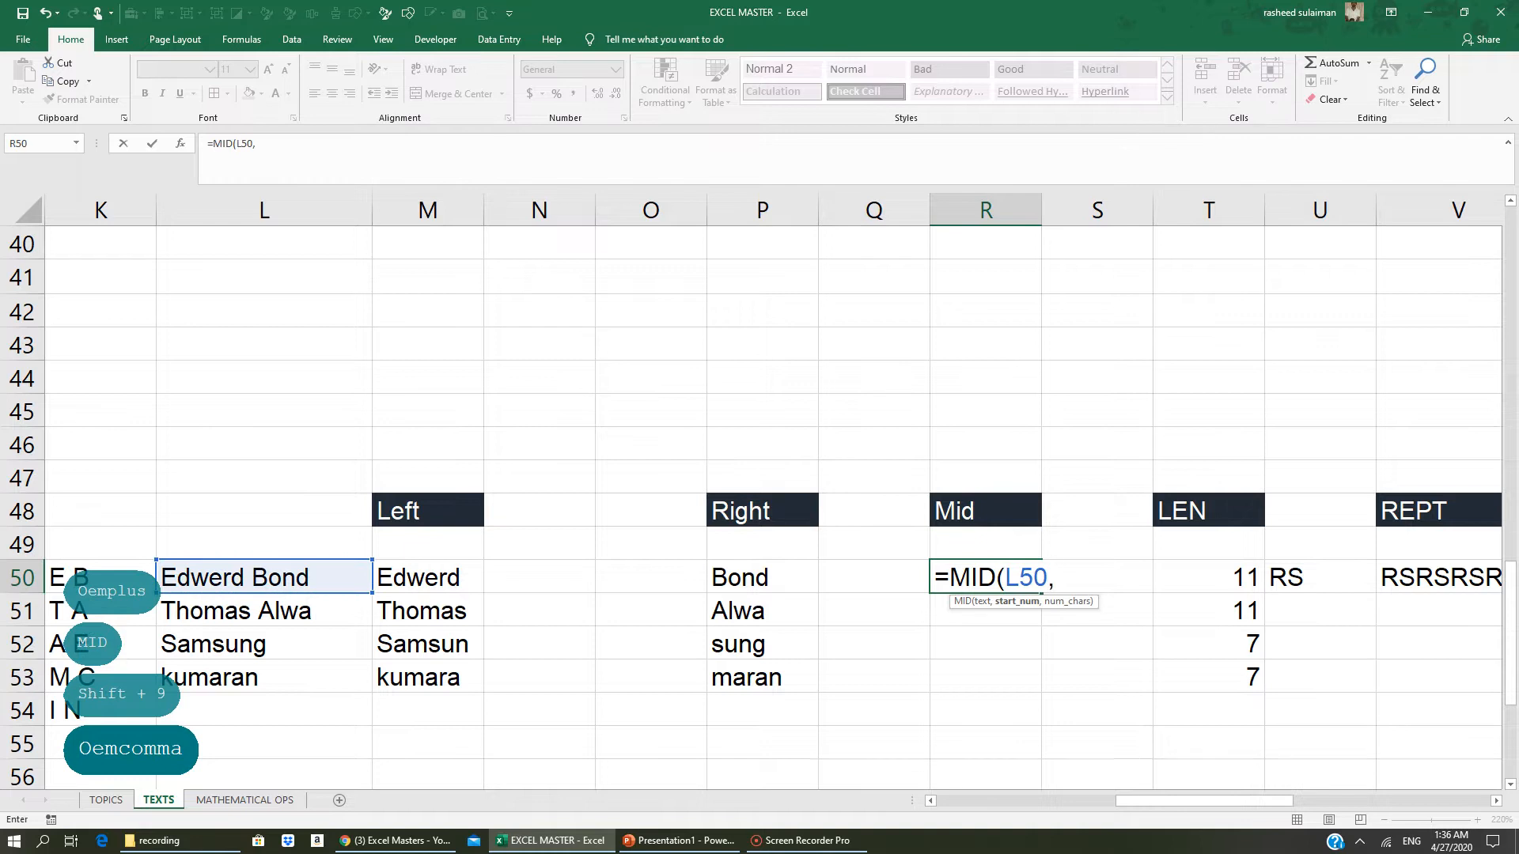
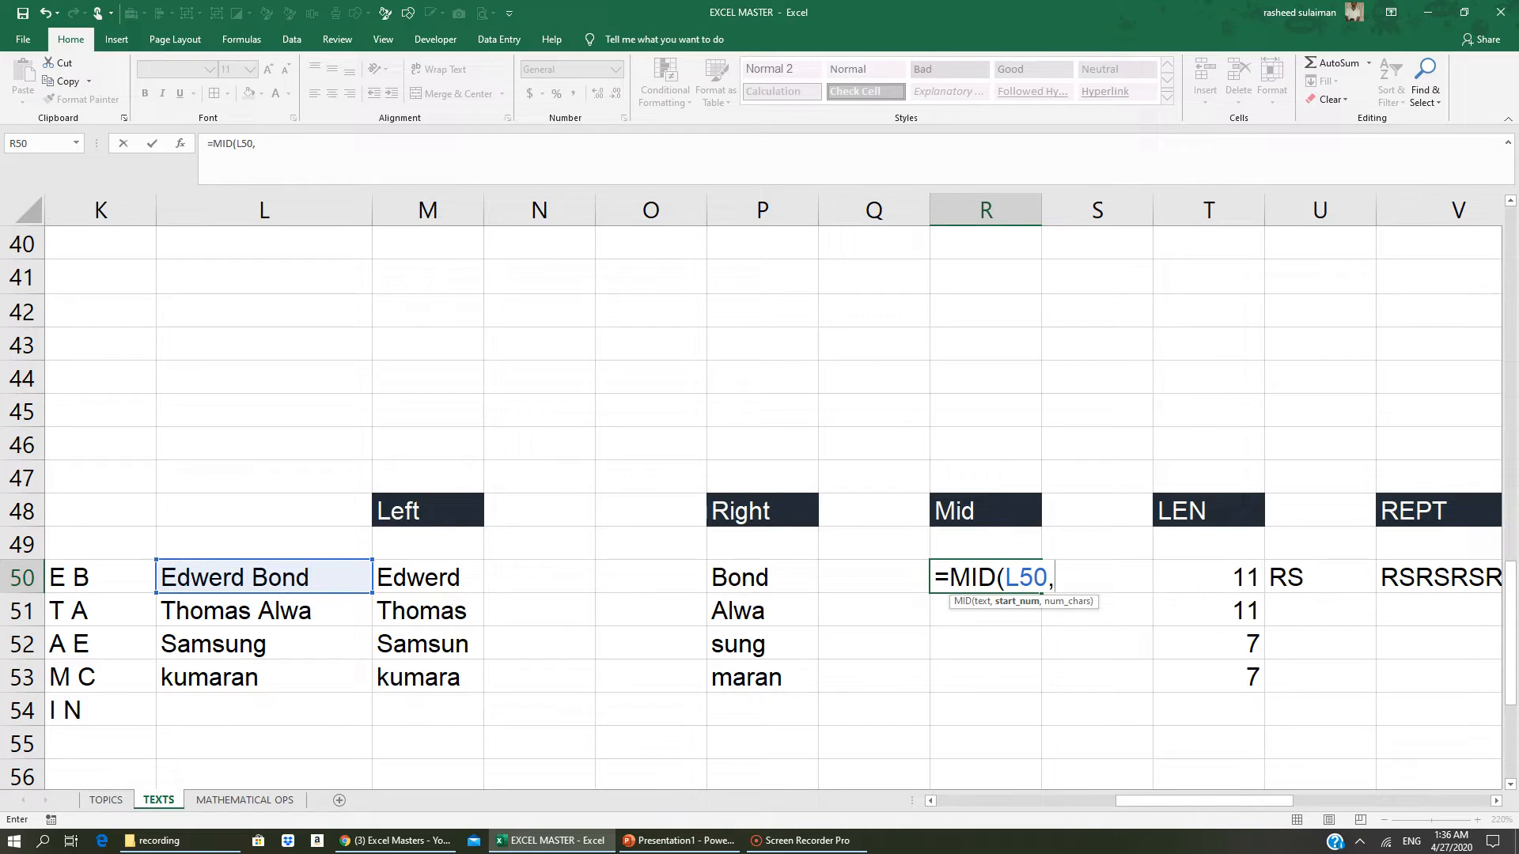
pyautogui.write('3')
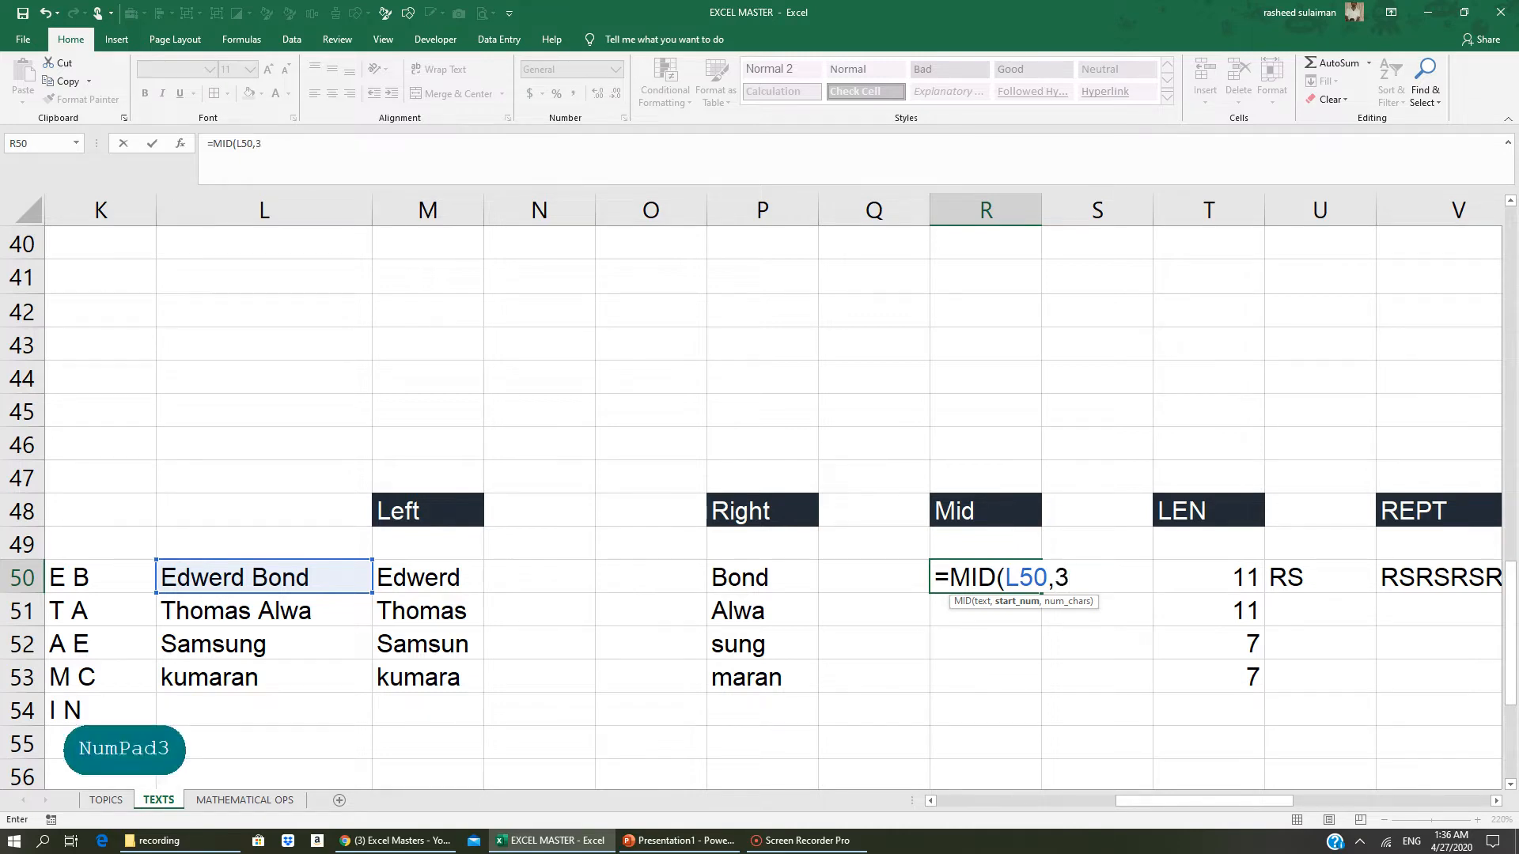
pyautogui.write(',')
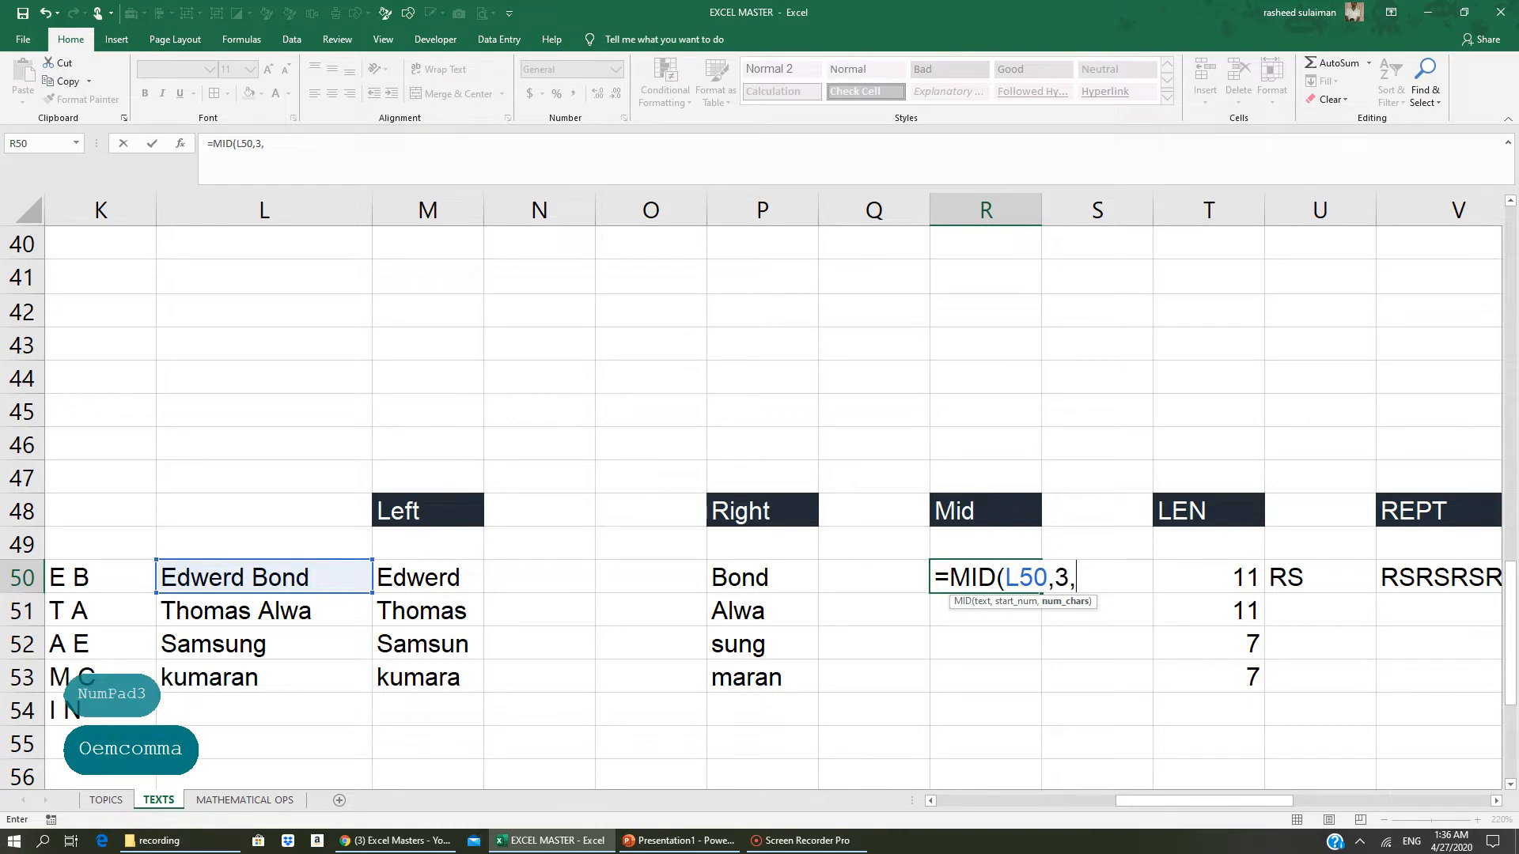
pyautogui.write('4')
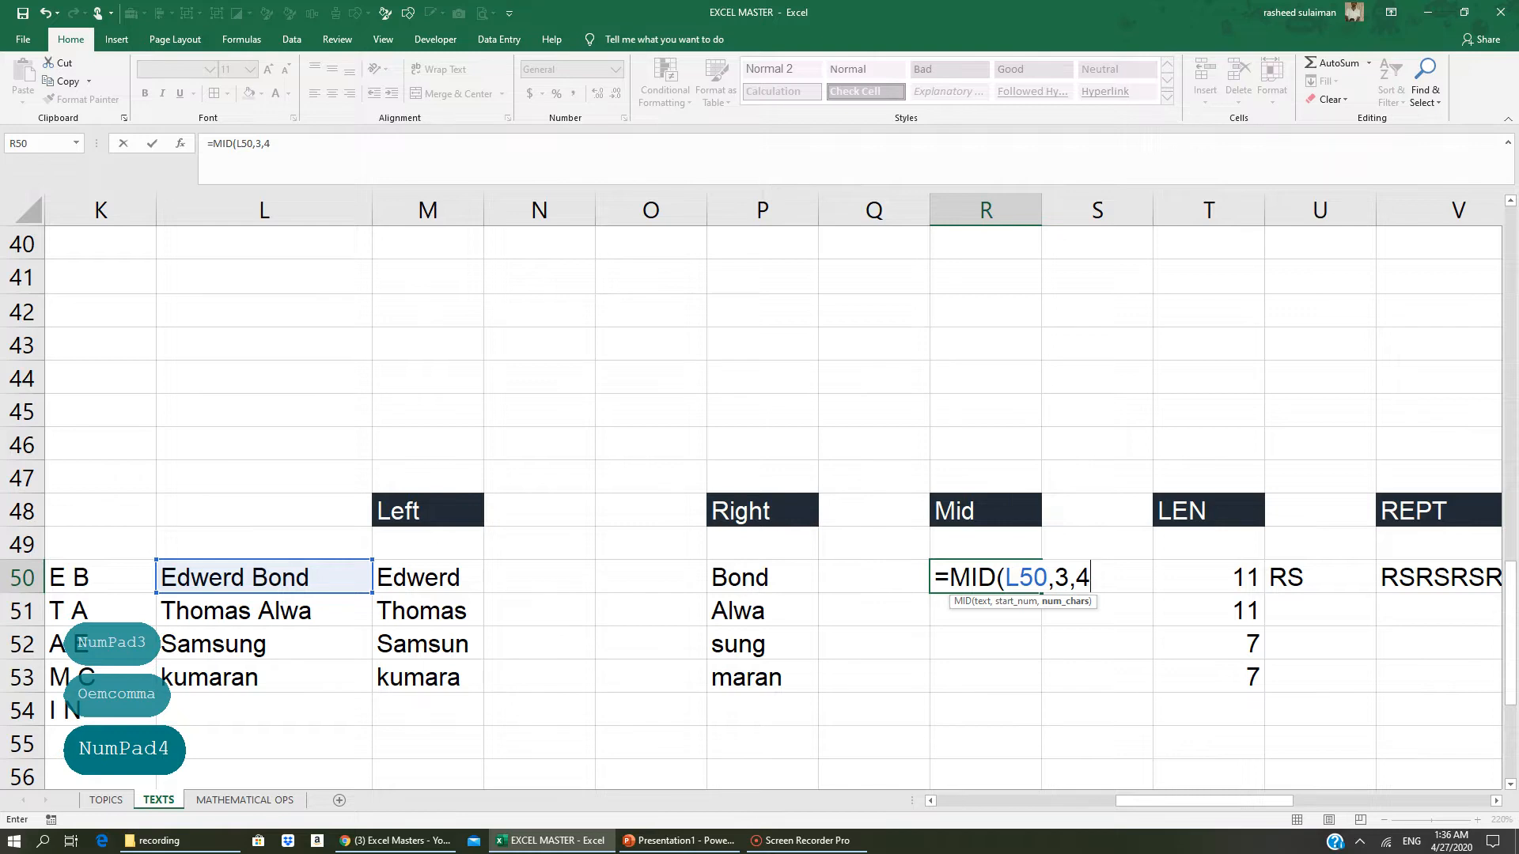
pyautogui.write(')')
pyautogui.press('Return')
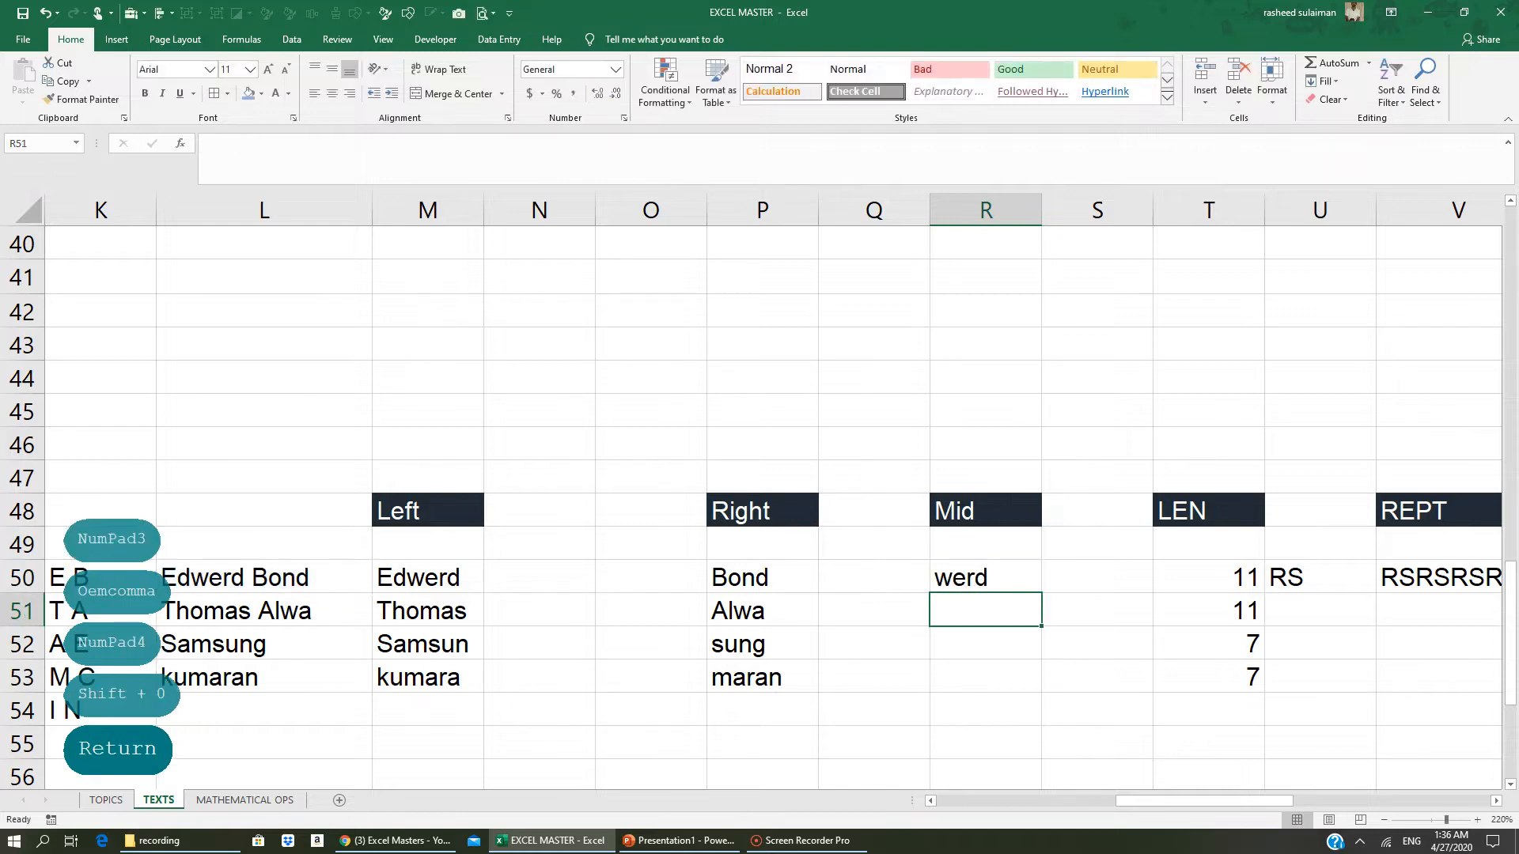
# - Fill the MID formula from R50 down through R53
pyautogui.click(983, 574)
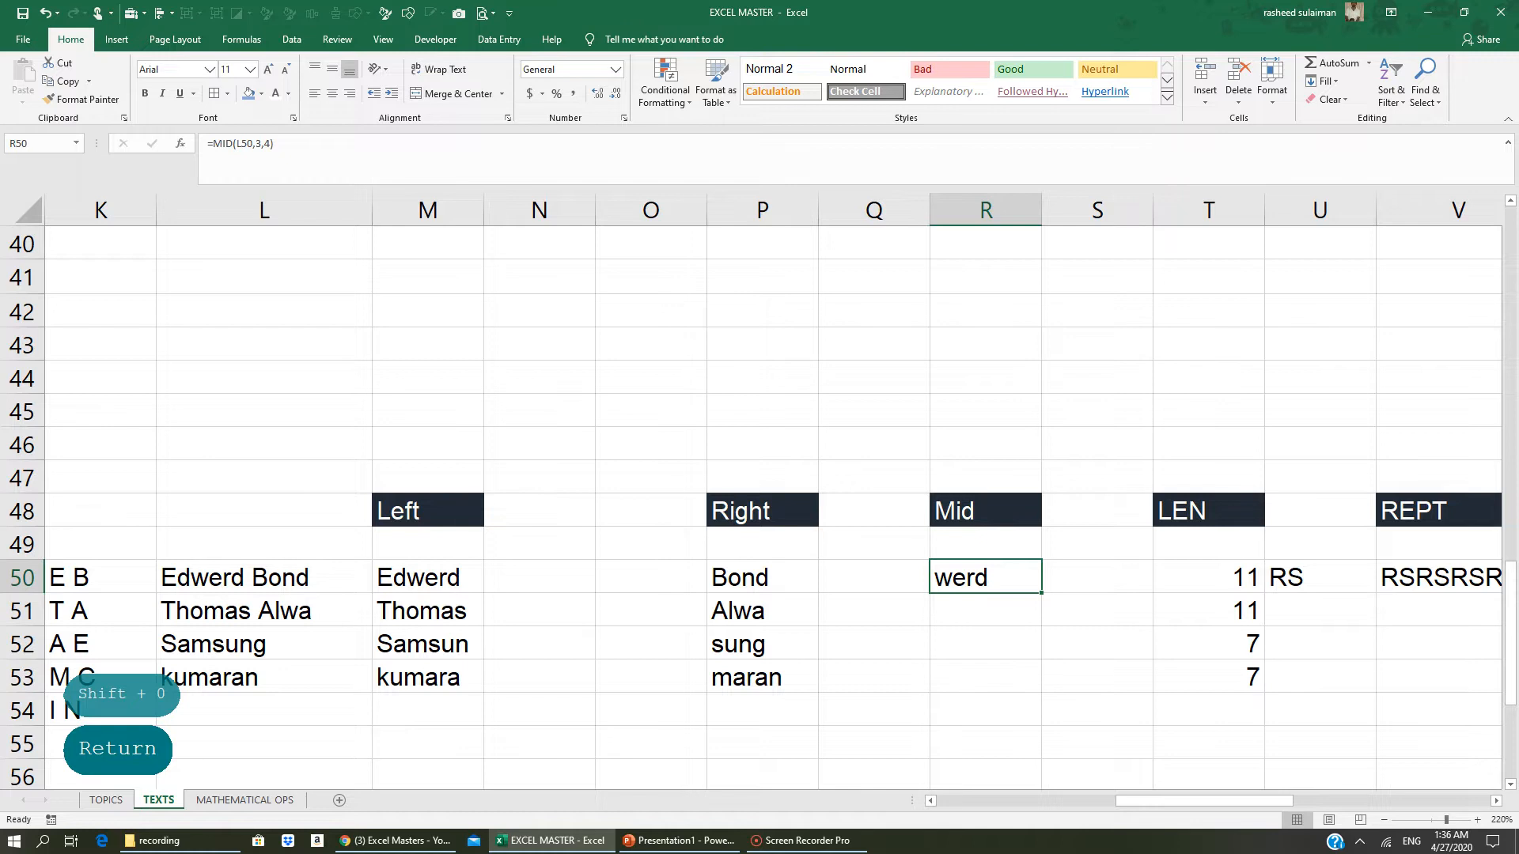
pyautogui.moveTo(1041, 592); pyautogui.dragTo(1033, 680)
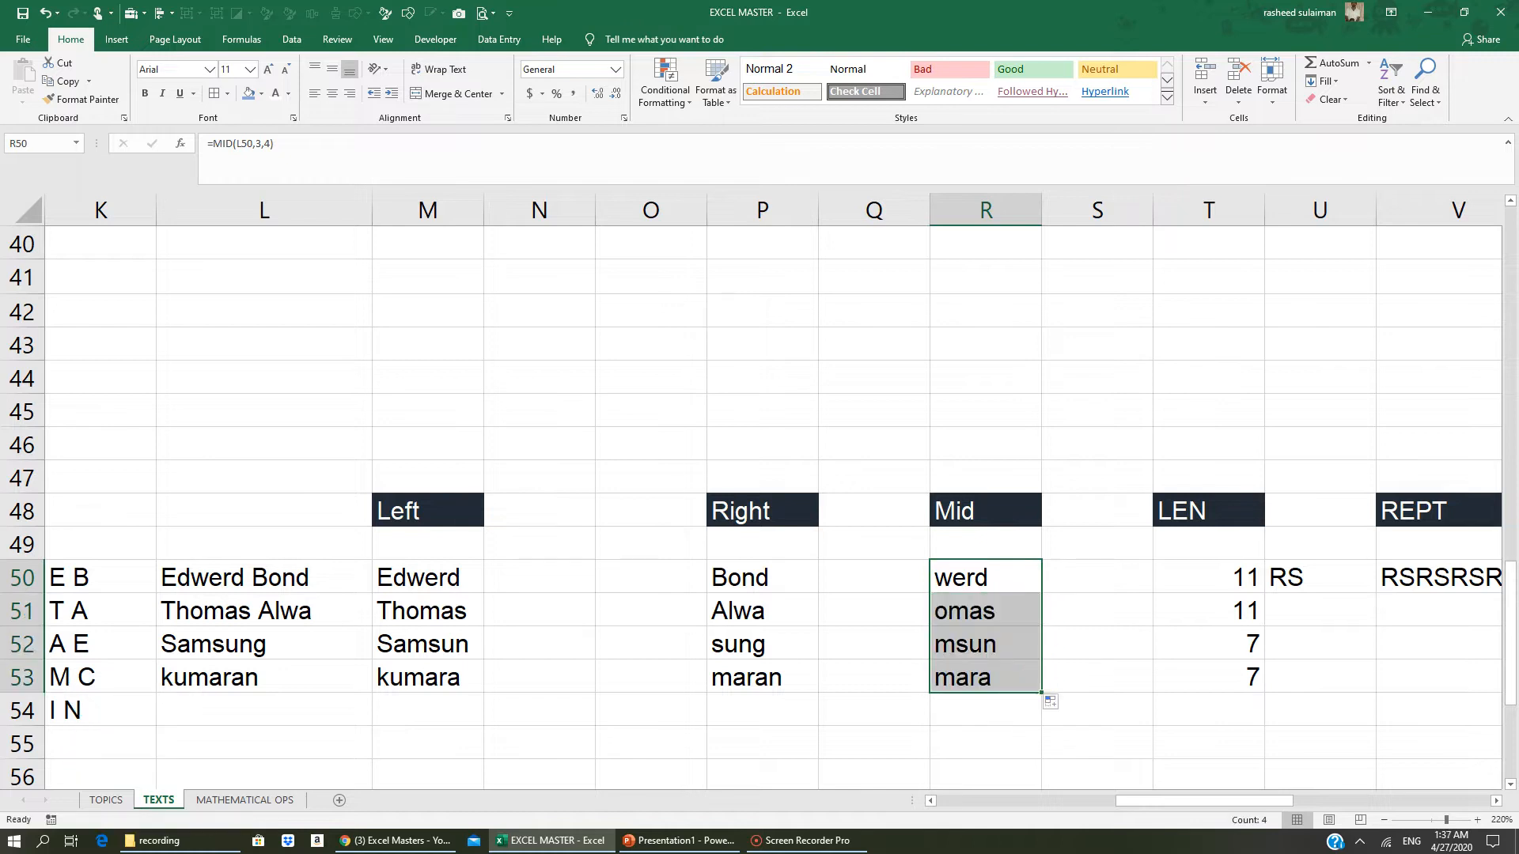
pyautogui.click(973, 619)
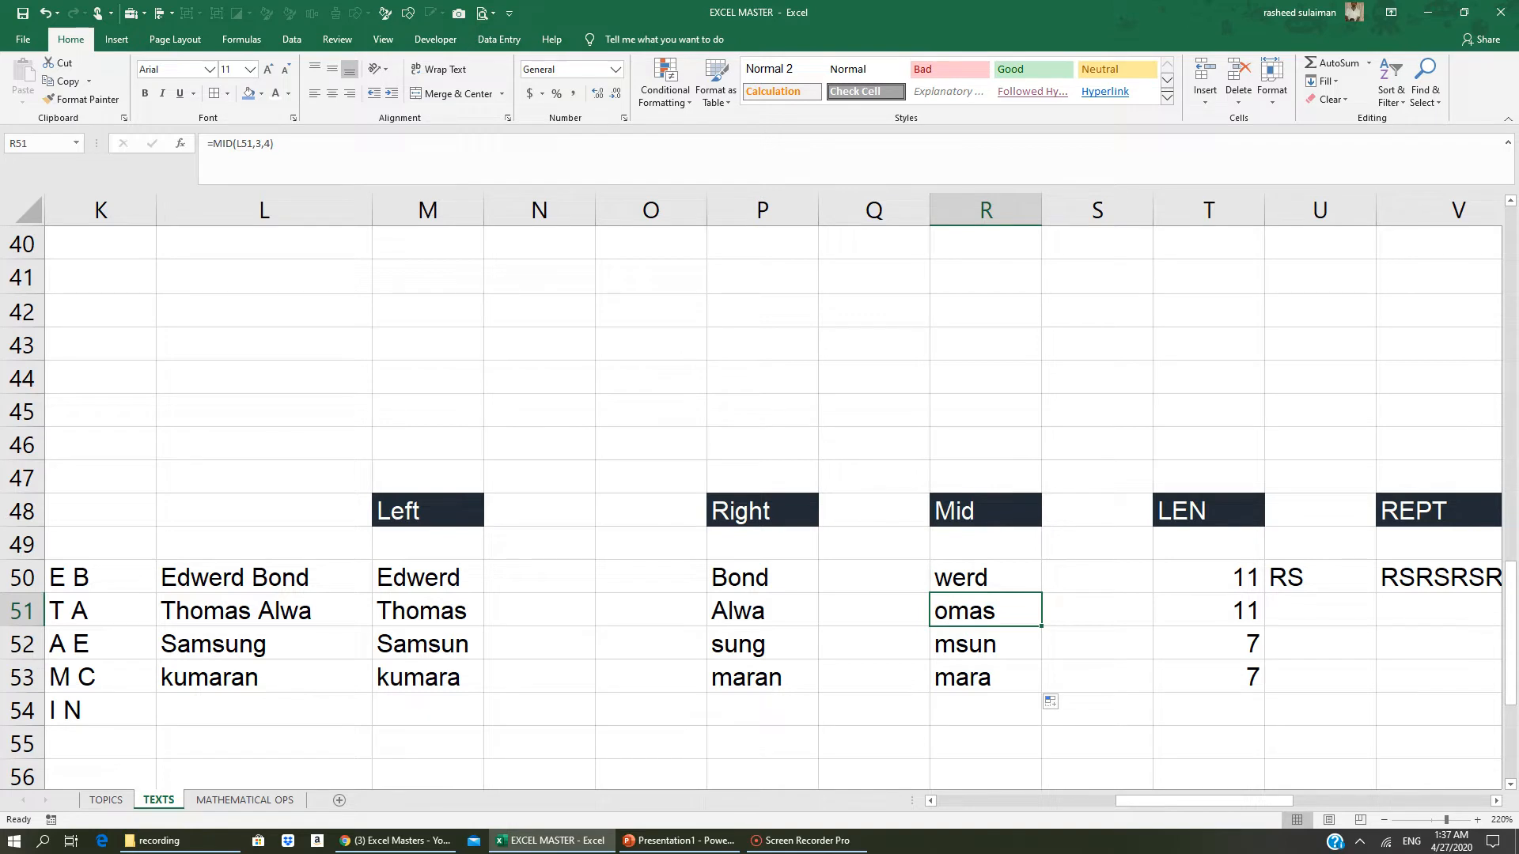
# - Change the MID formula in R53 to extract 5 characters from L53, still starting at character 3
pyautogui.press('Down')
pyautogui.press('Down')
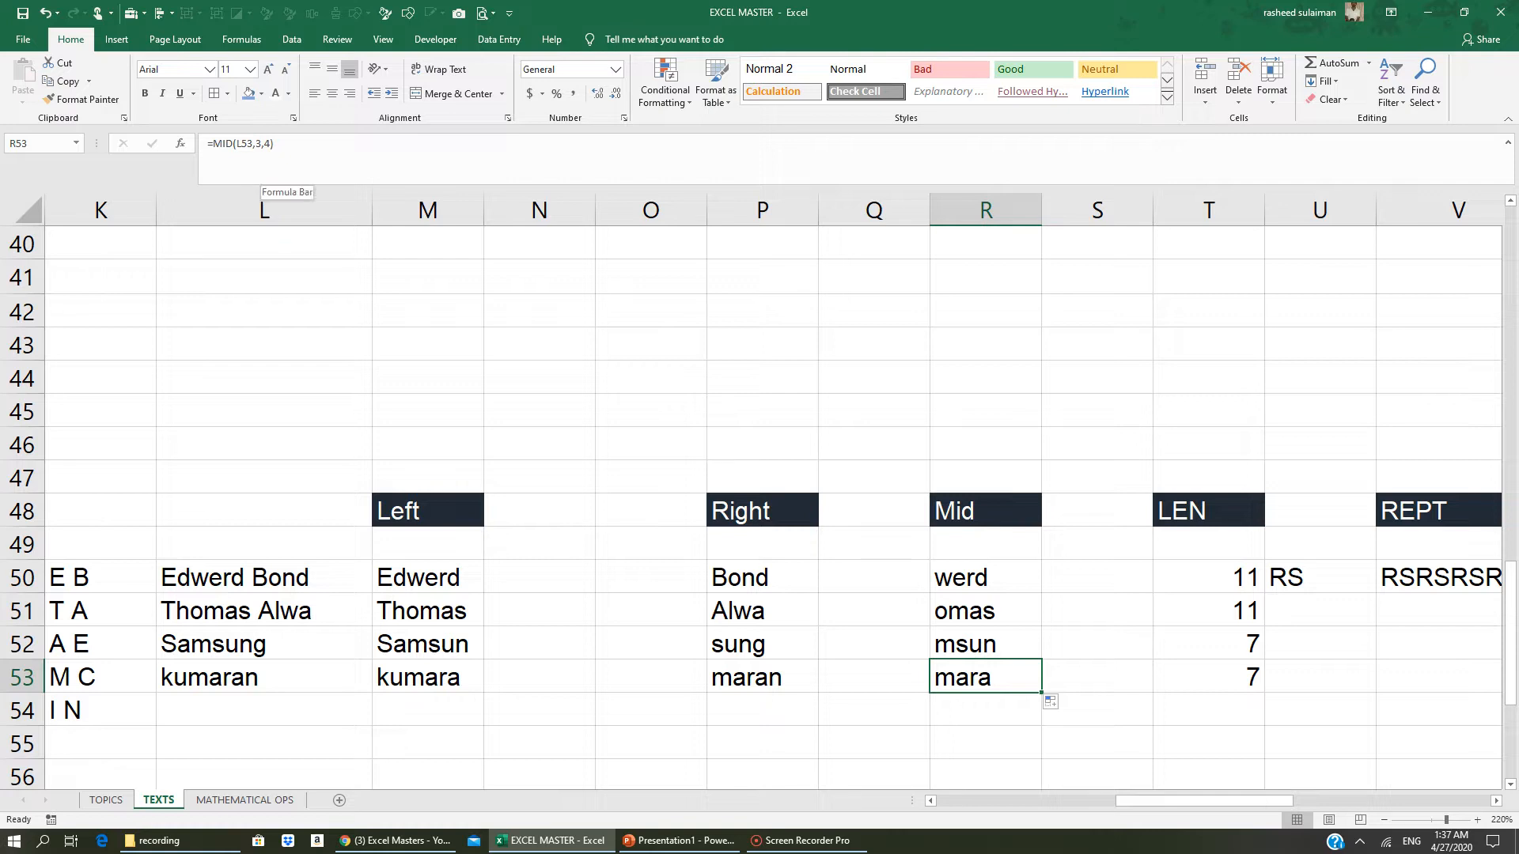
pyautogui.press('F2')
pyautogui.press('BackSpace')
pyautogui.write('5')
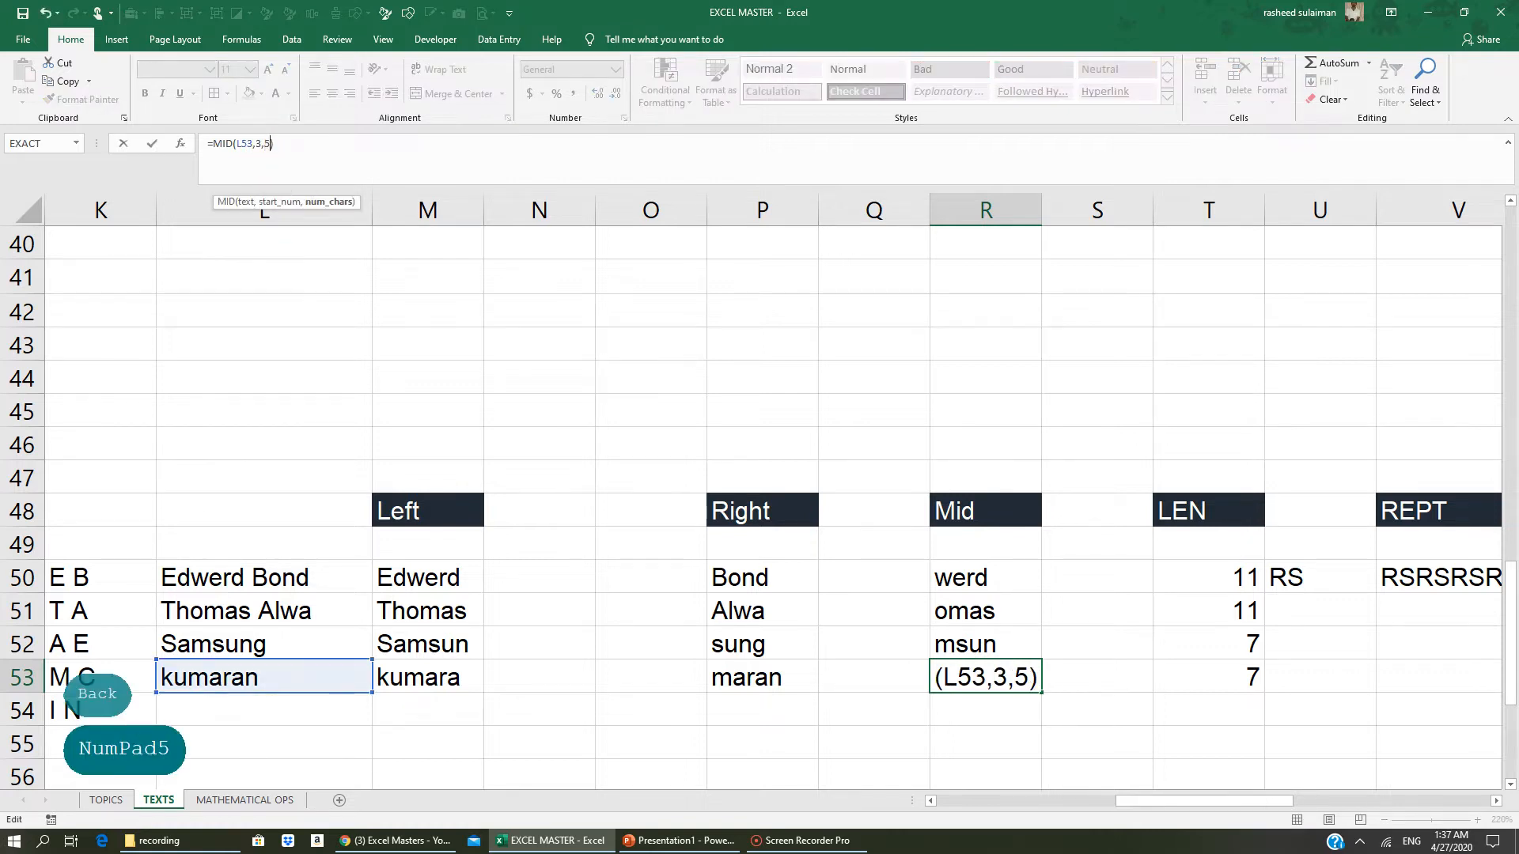
pyautogui.press('Return')
pyautogui.click(963, 670)
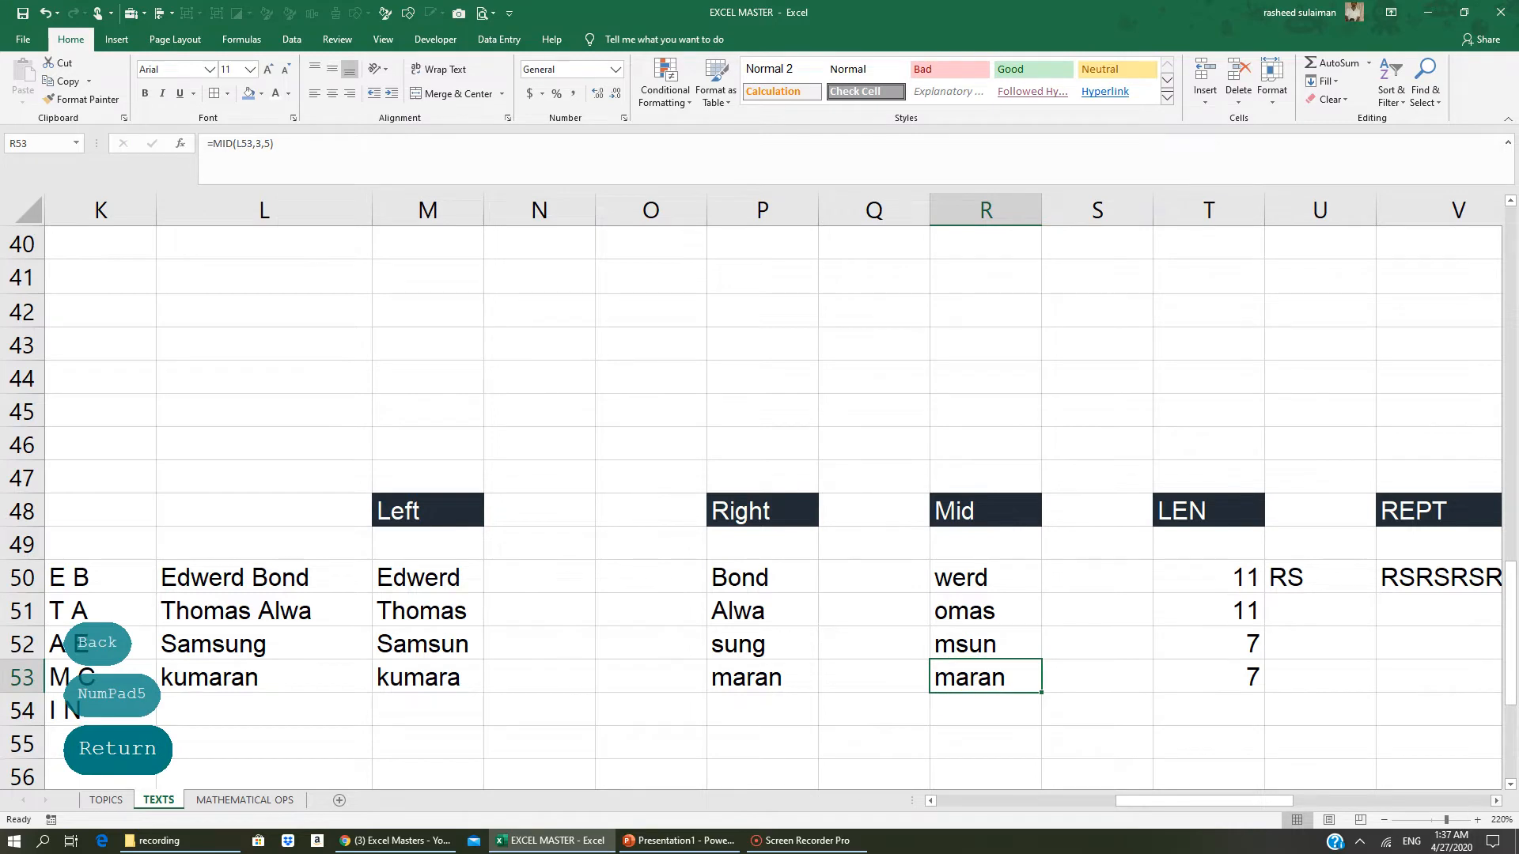
# - Clear the existing results in T50:T53 under the LEN heading
pyautogui.click(1496, 800)
pyautogui.moveTo(1097, 576); pyautogui.dragTo(1108, 674)
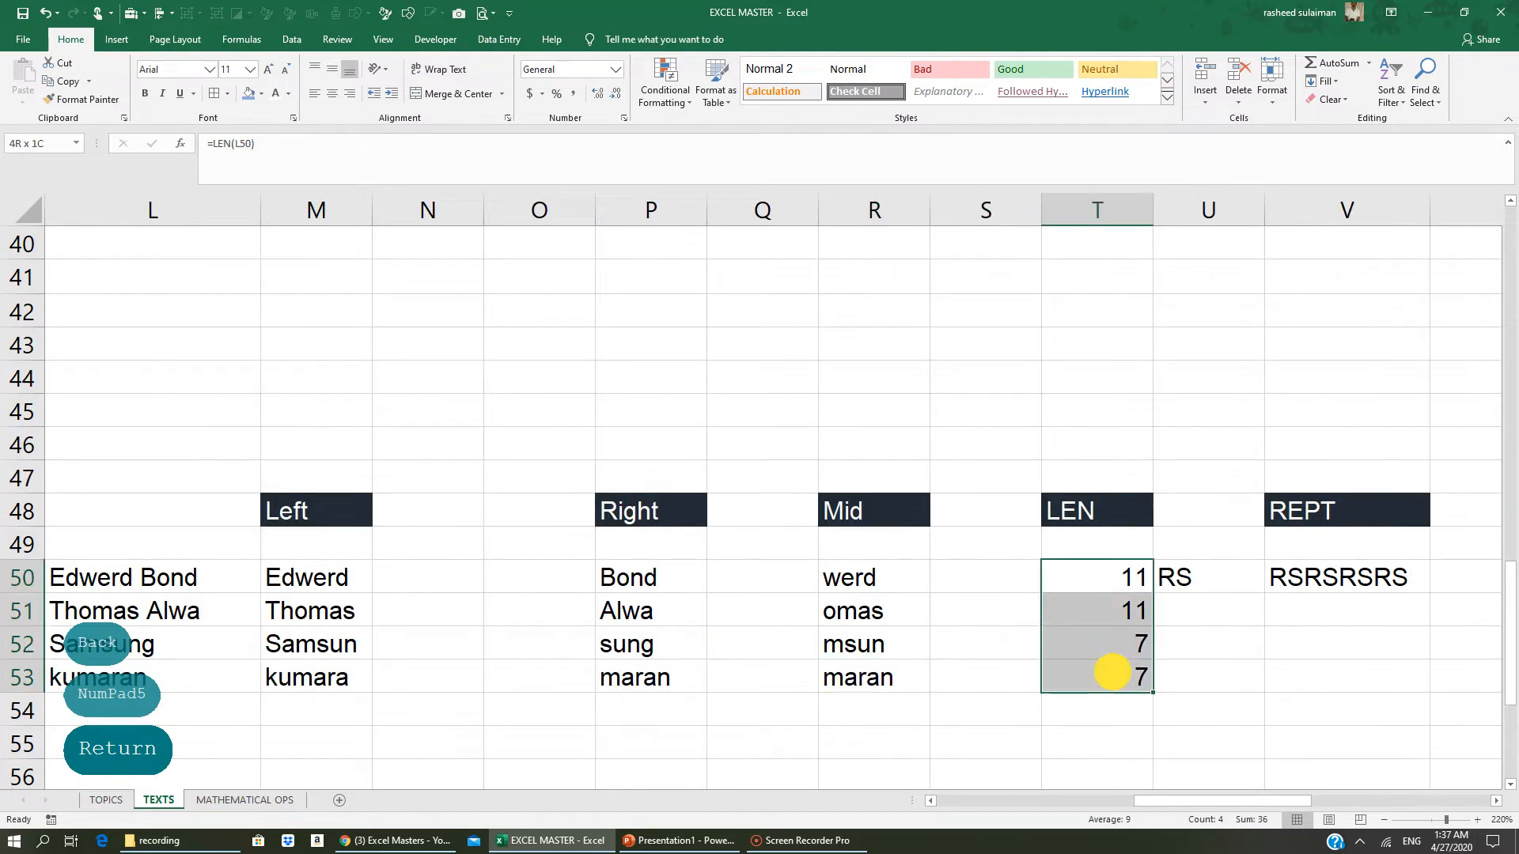
pyautogui.press('Delete')
pyautogui.click(1232, 673)
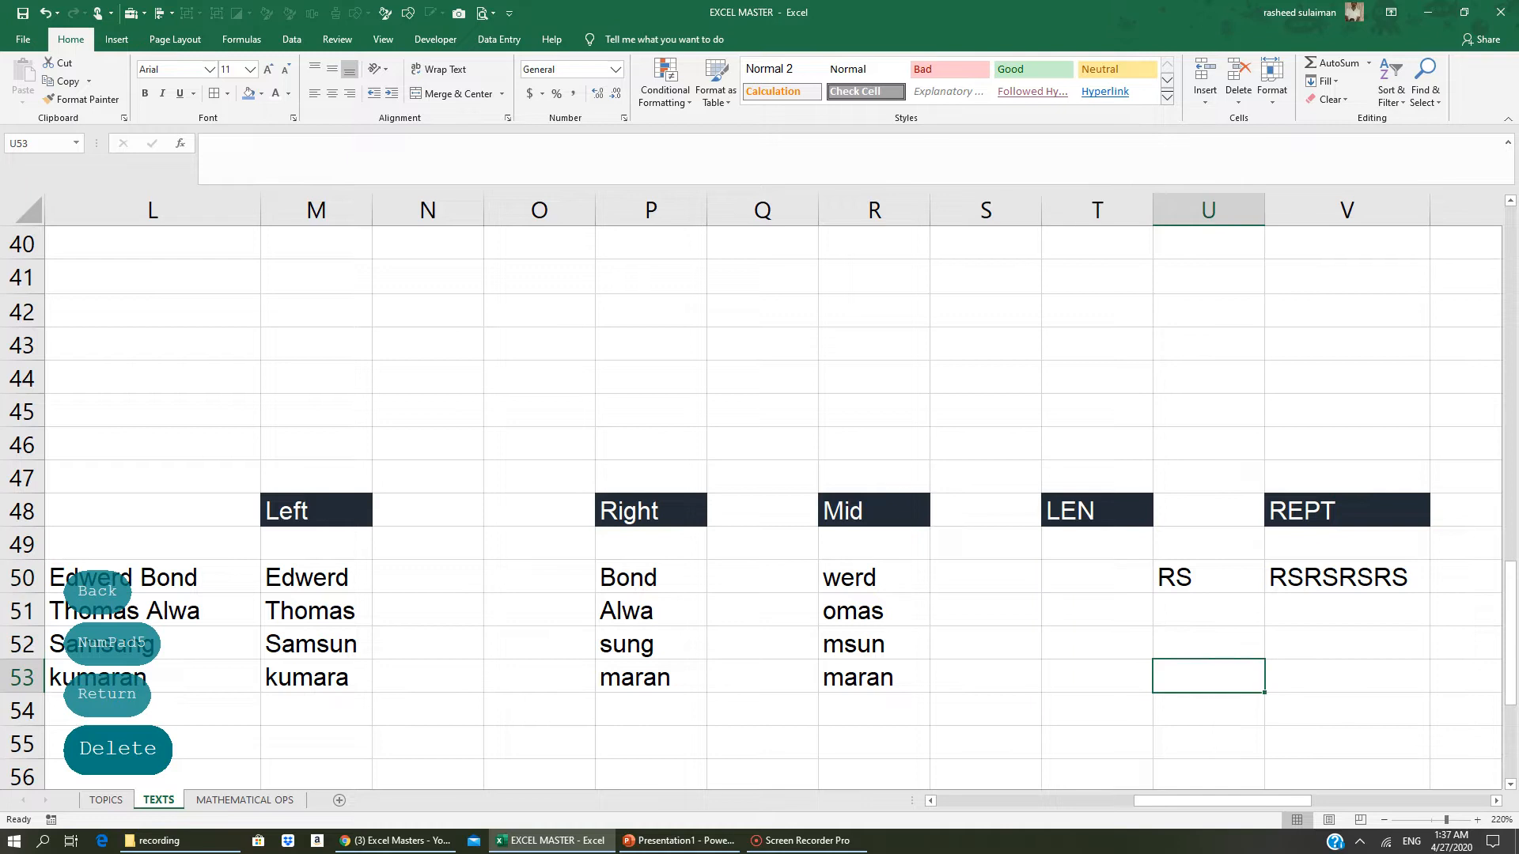
# - Enter =LEN(L50) in T50 to count the characters of the name in L50
pyautogui.click(1084, 574)
pyautogui.write('=LEN')
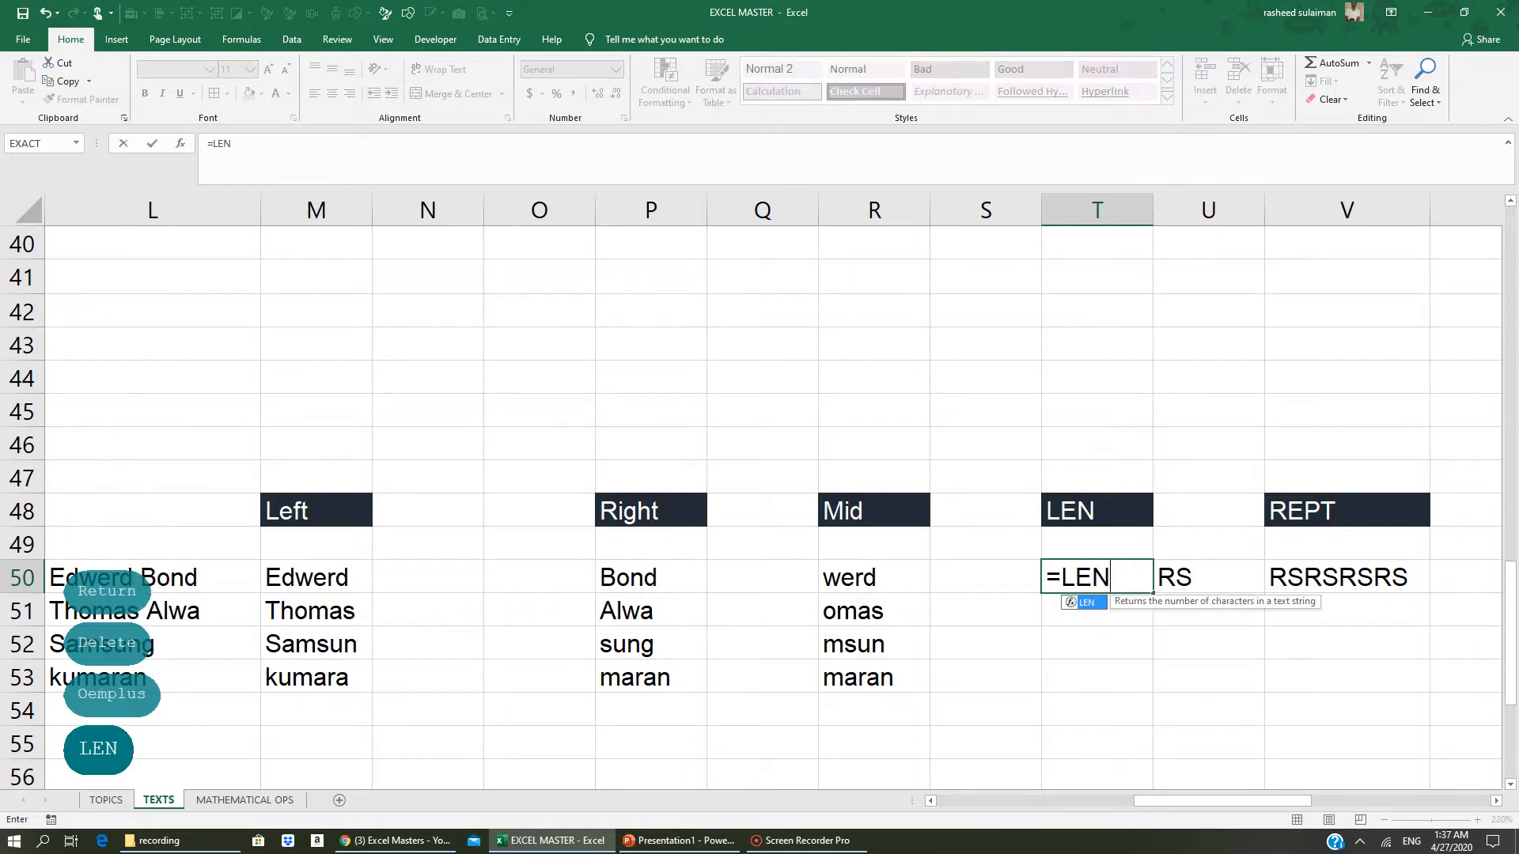
pyautogui.write('(')
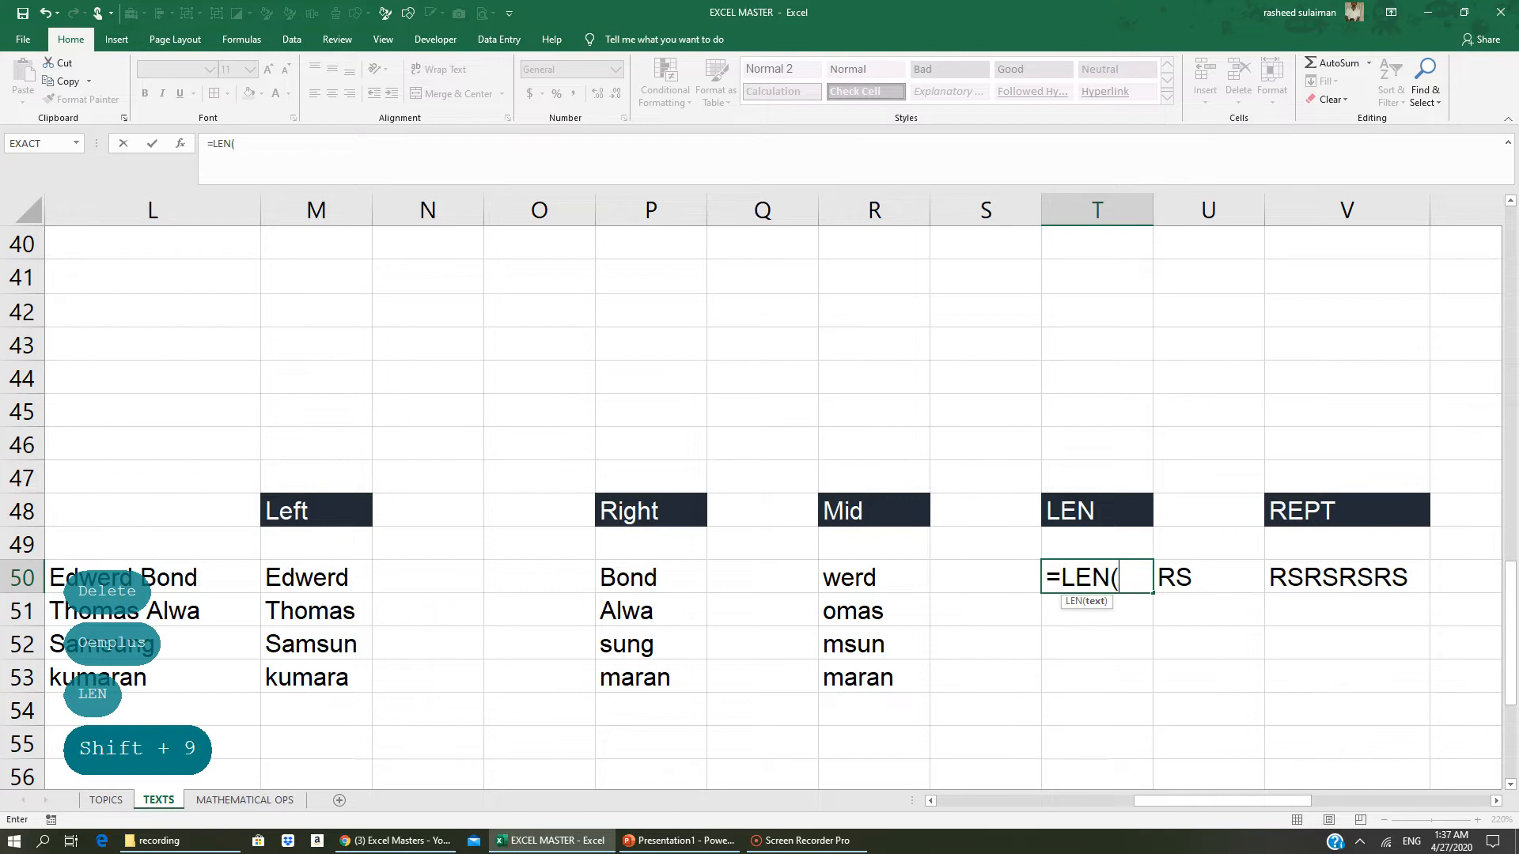
pyautogui.click(165, 575)
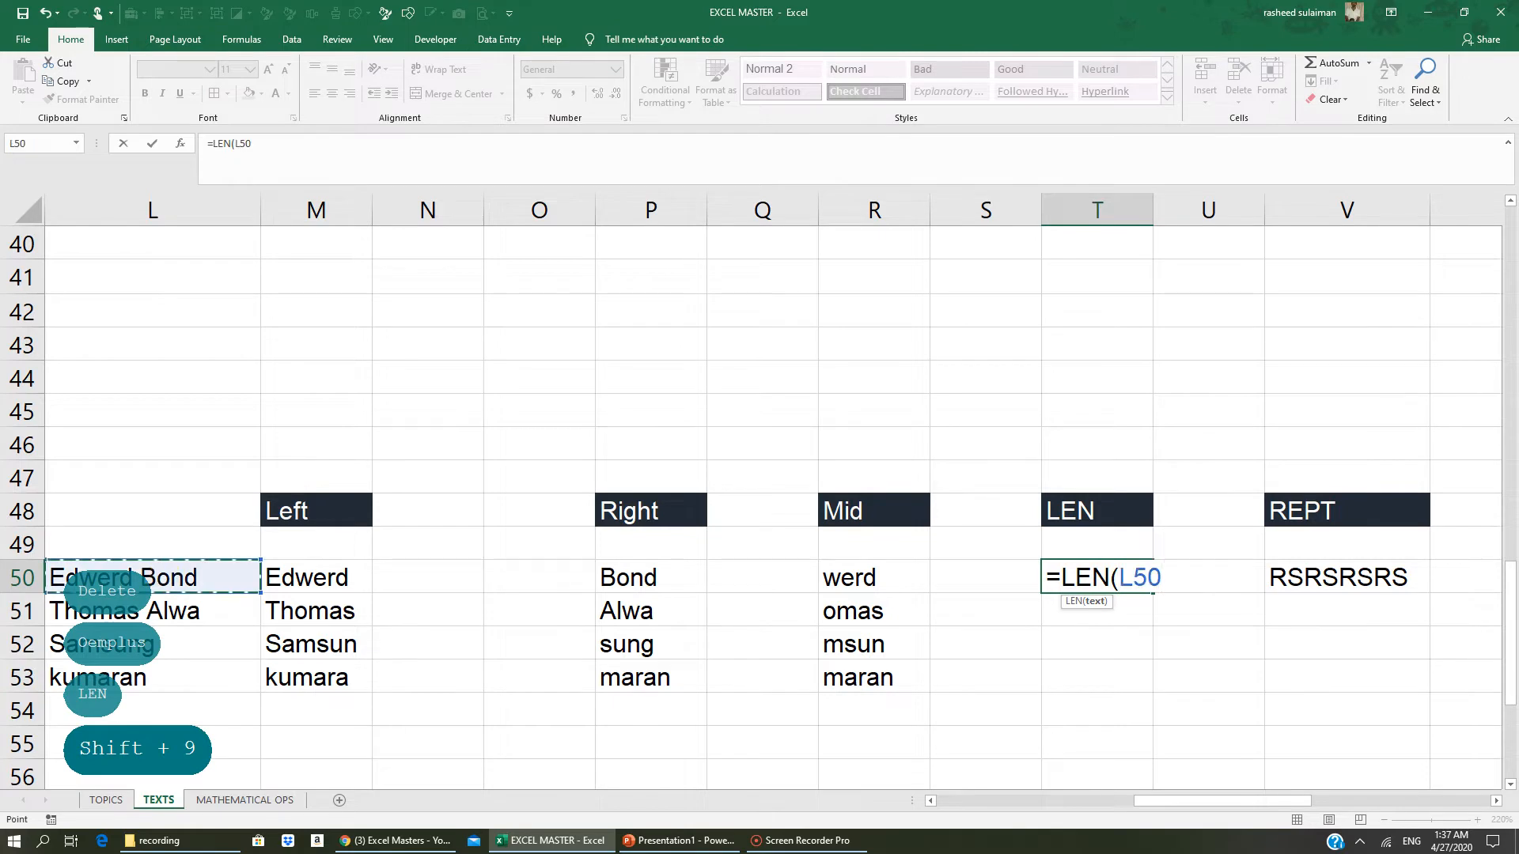
pyautogui.press('Return')
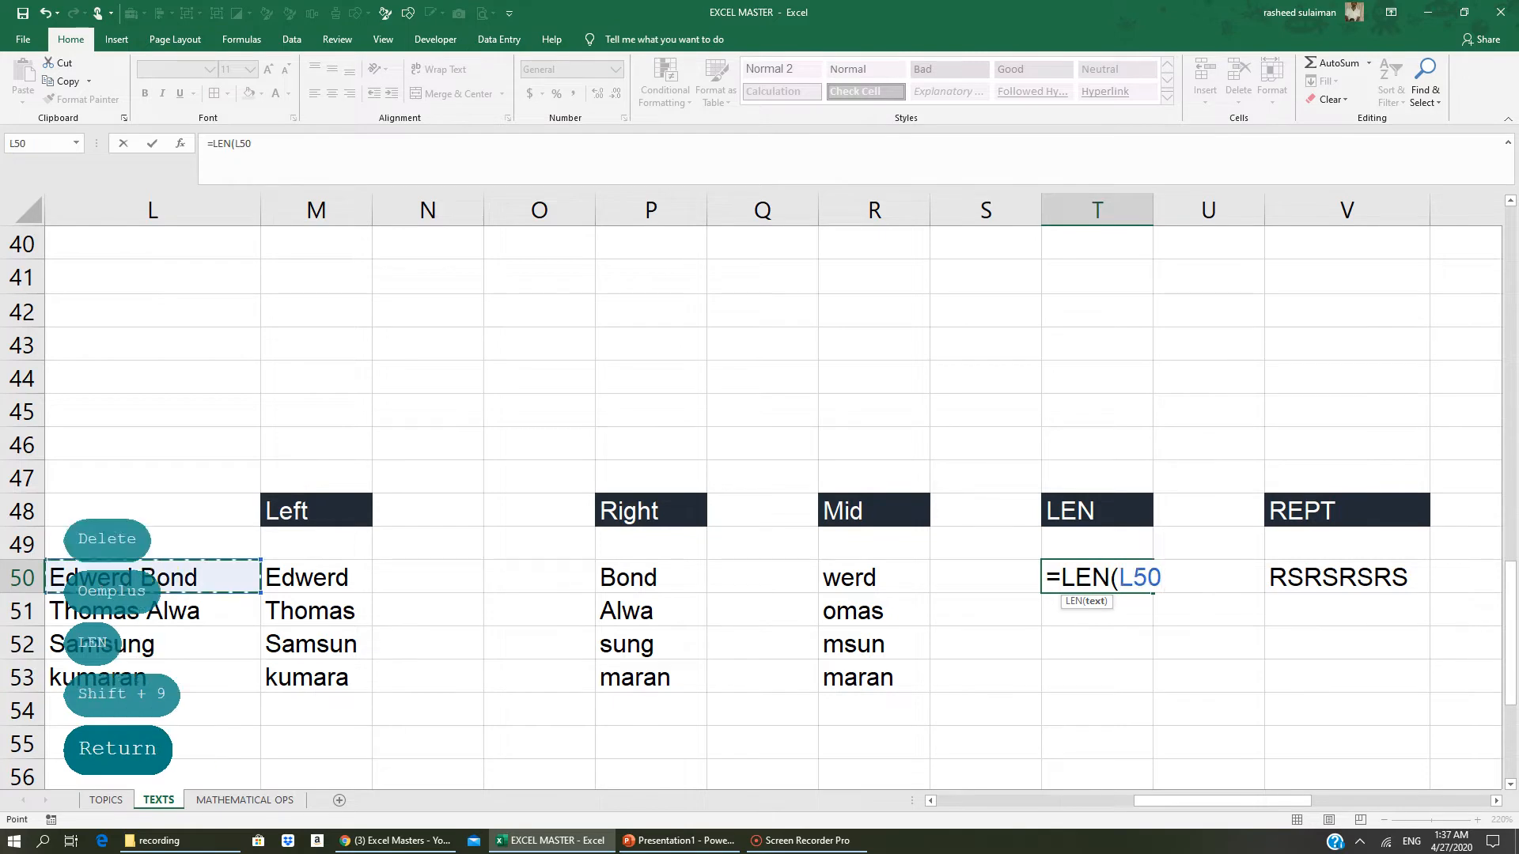
# - Fill the LEN formula from T50 down through T53 and compare the counts with the names in column L
pyautogui.click(1097, 578)
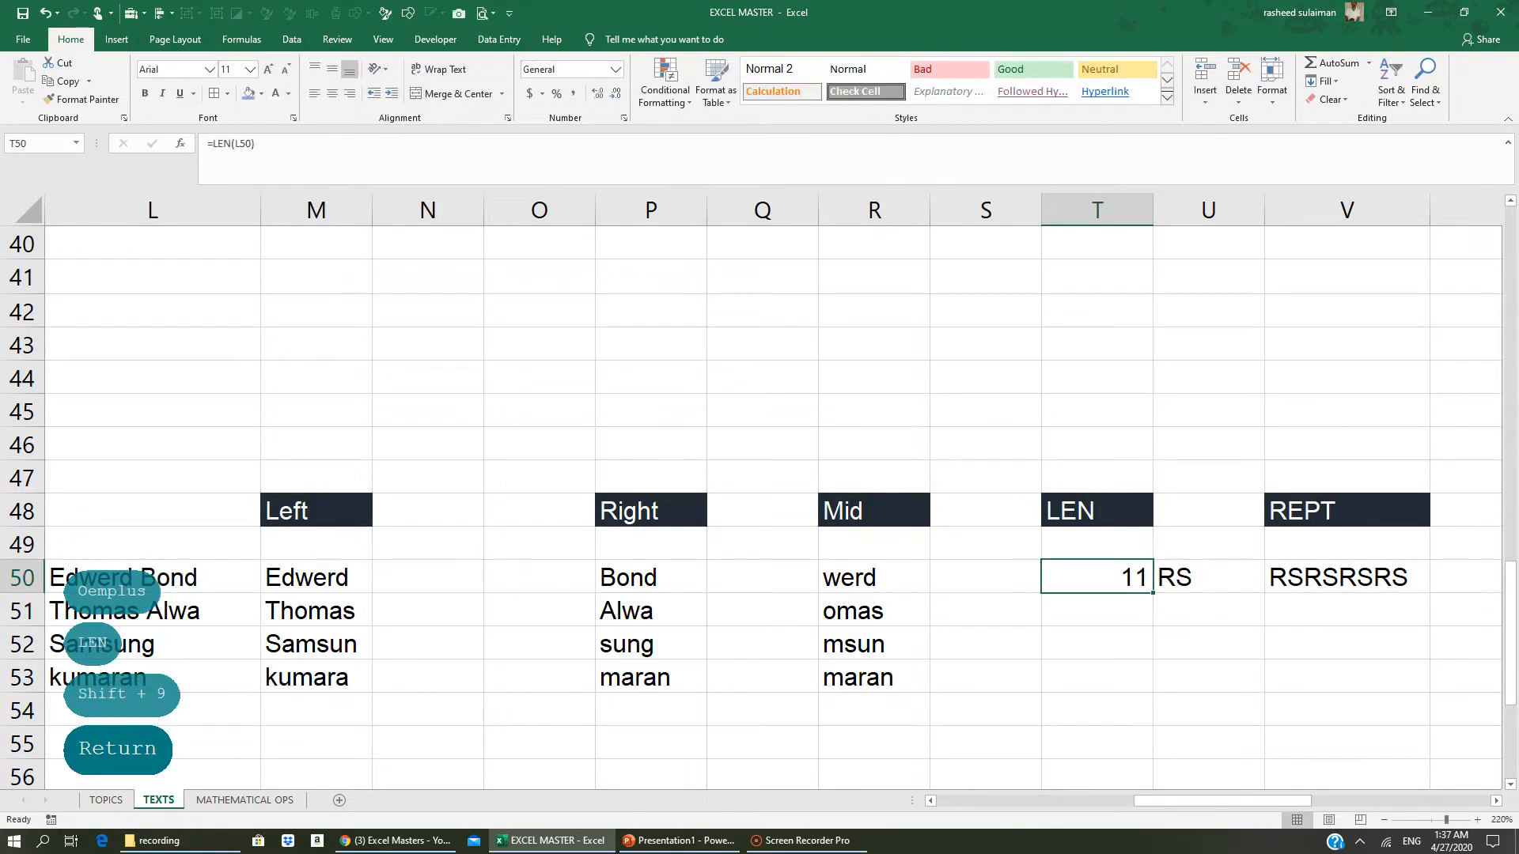
pyautogui.click(85, 578)
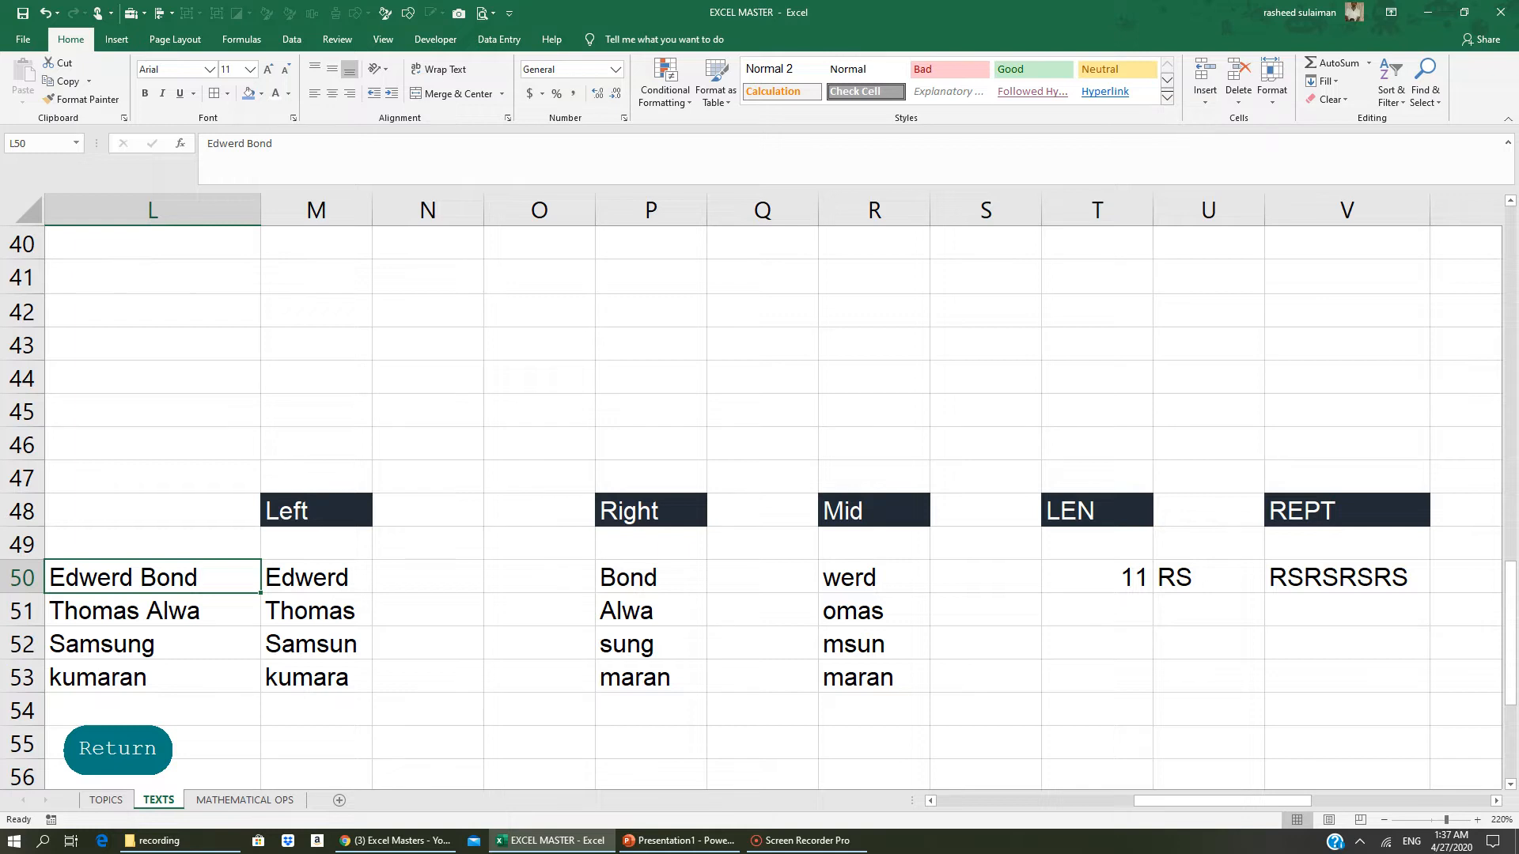
pyautogui.click(1119, 582)
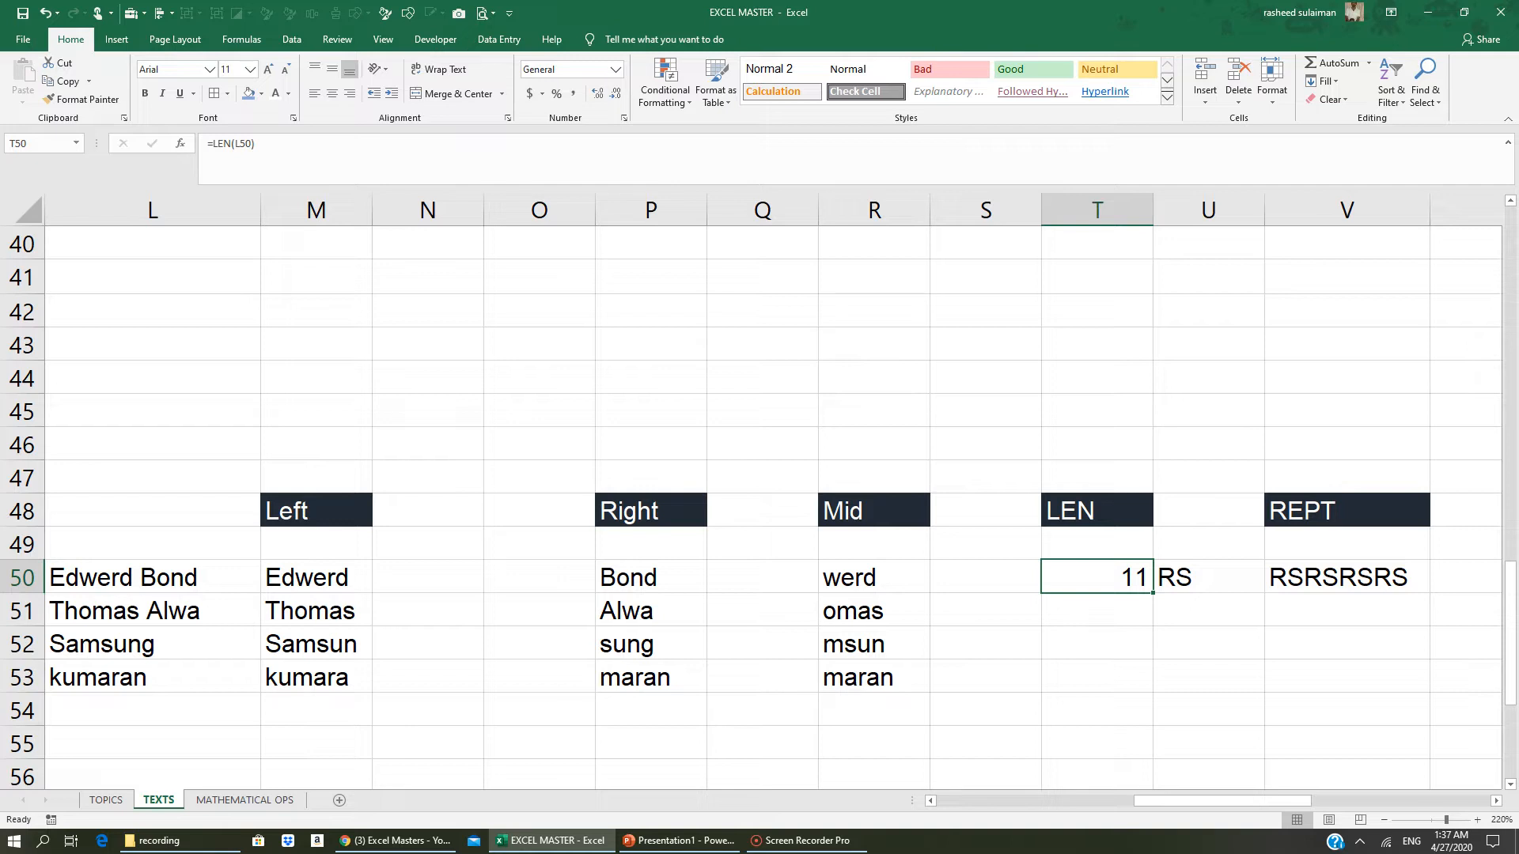
pyautogui.moveTo(1152, 593); pyautogui.dragTo(1139, 680)
pyautogui.click(1099, 605)
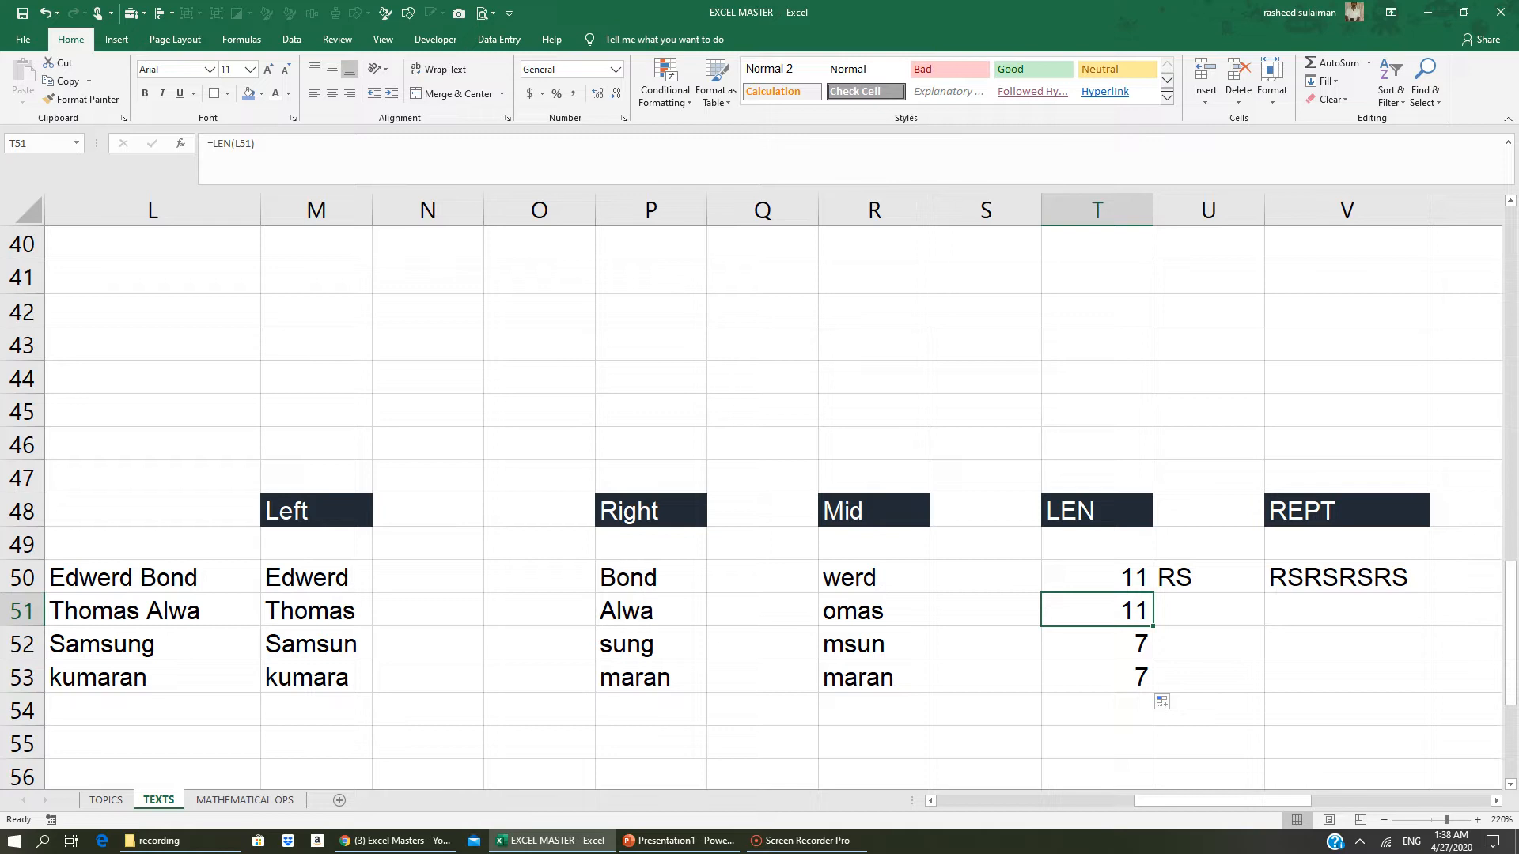
pyautogui.click(132, 648)
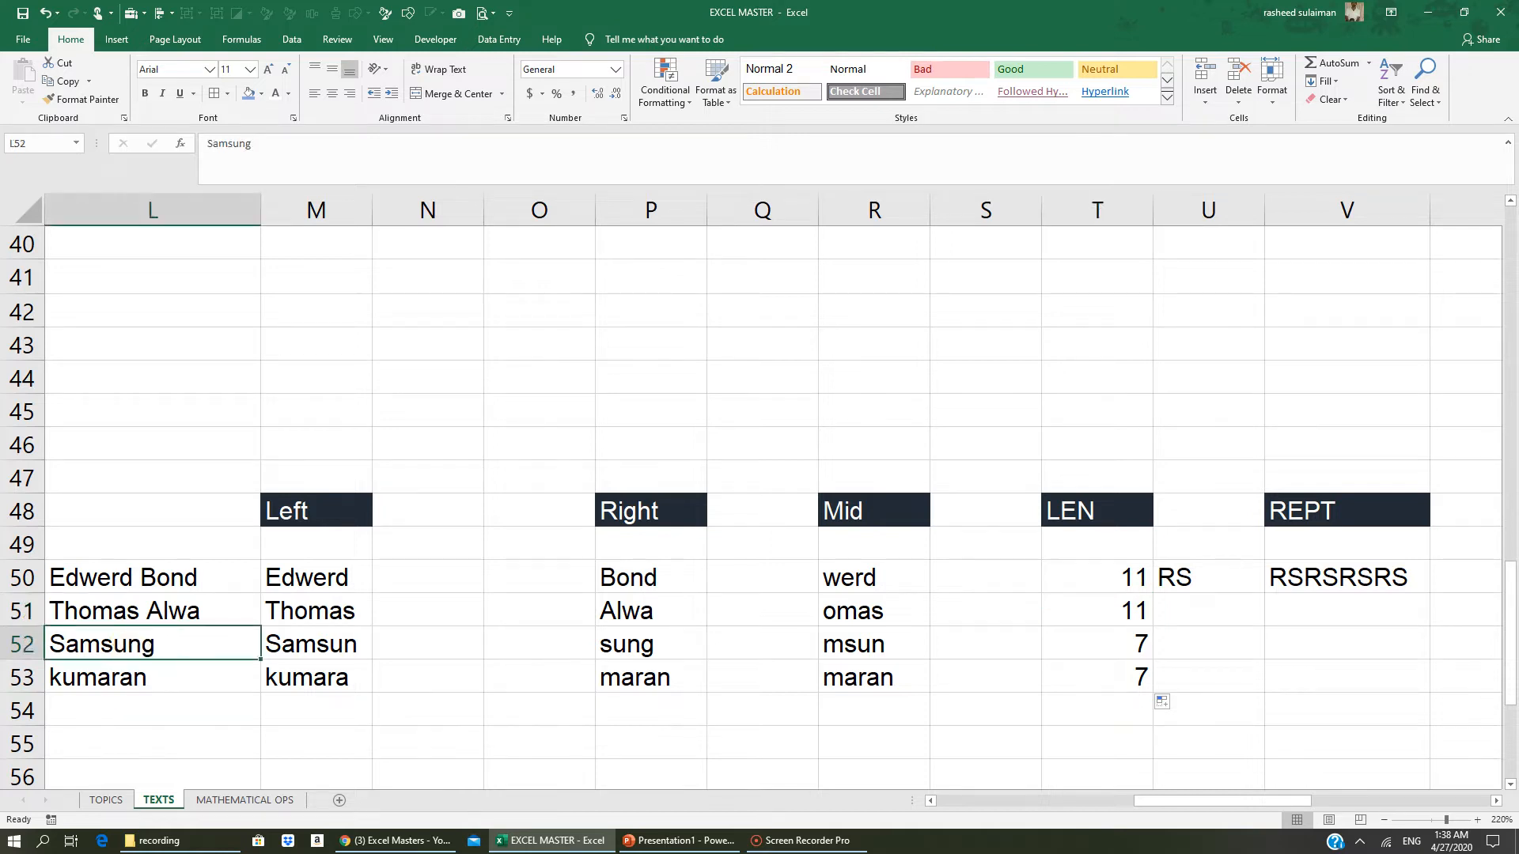
pyautogui.click(129, 678)
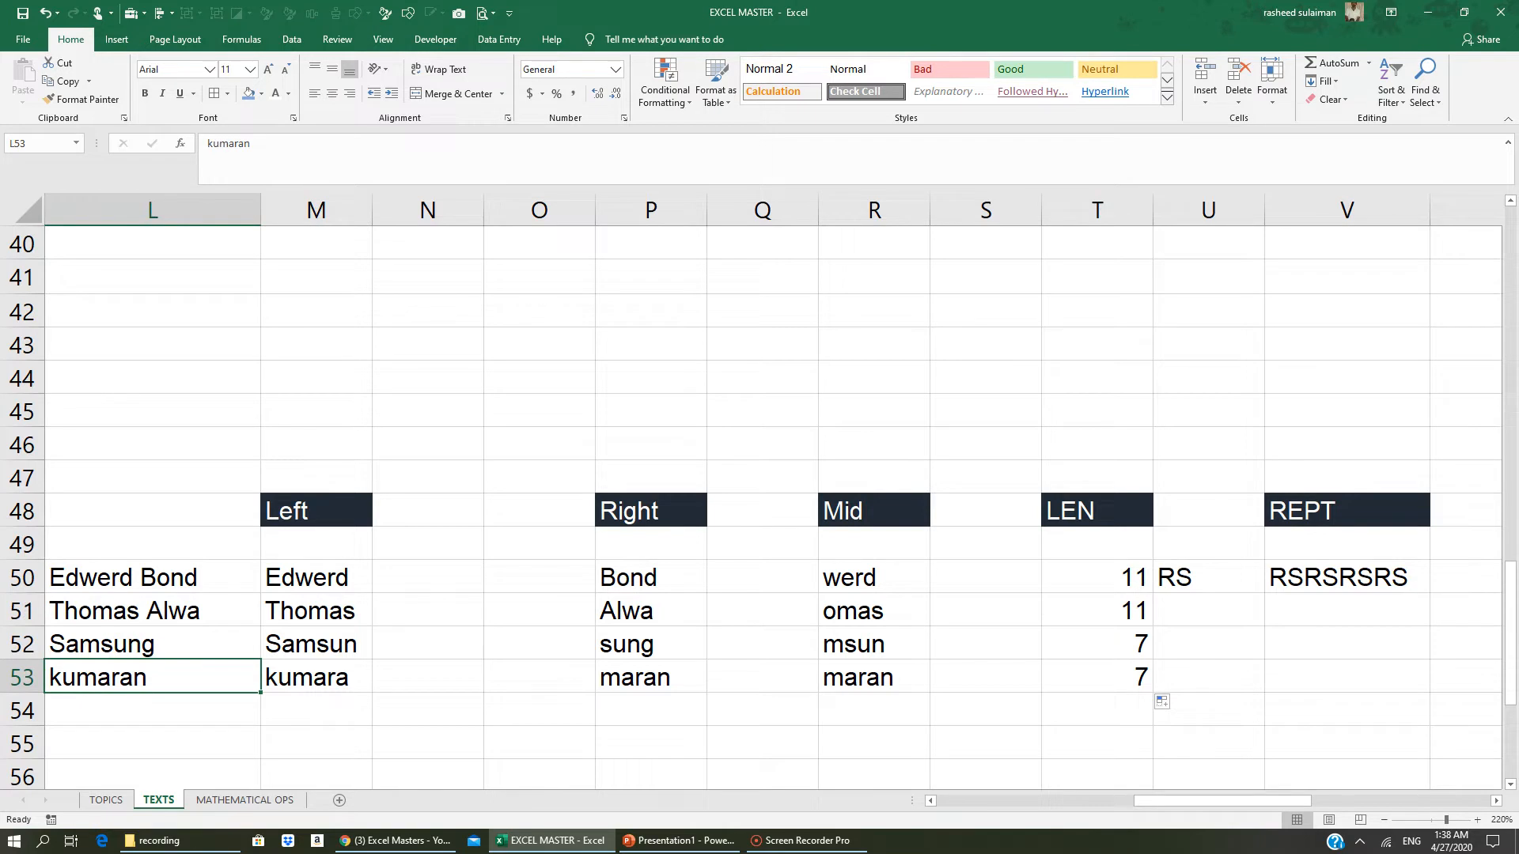
# - Clear the existing result in V50 under the REPT heading
pyautogui.hscroll(1, 760, 491)
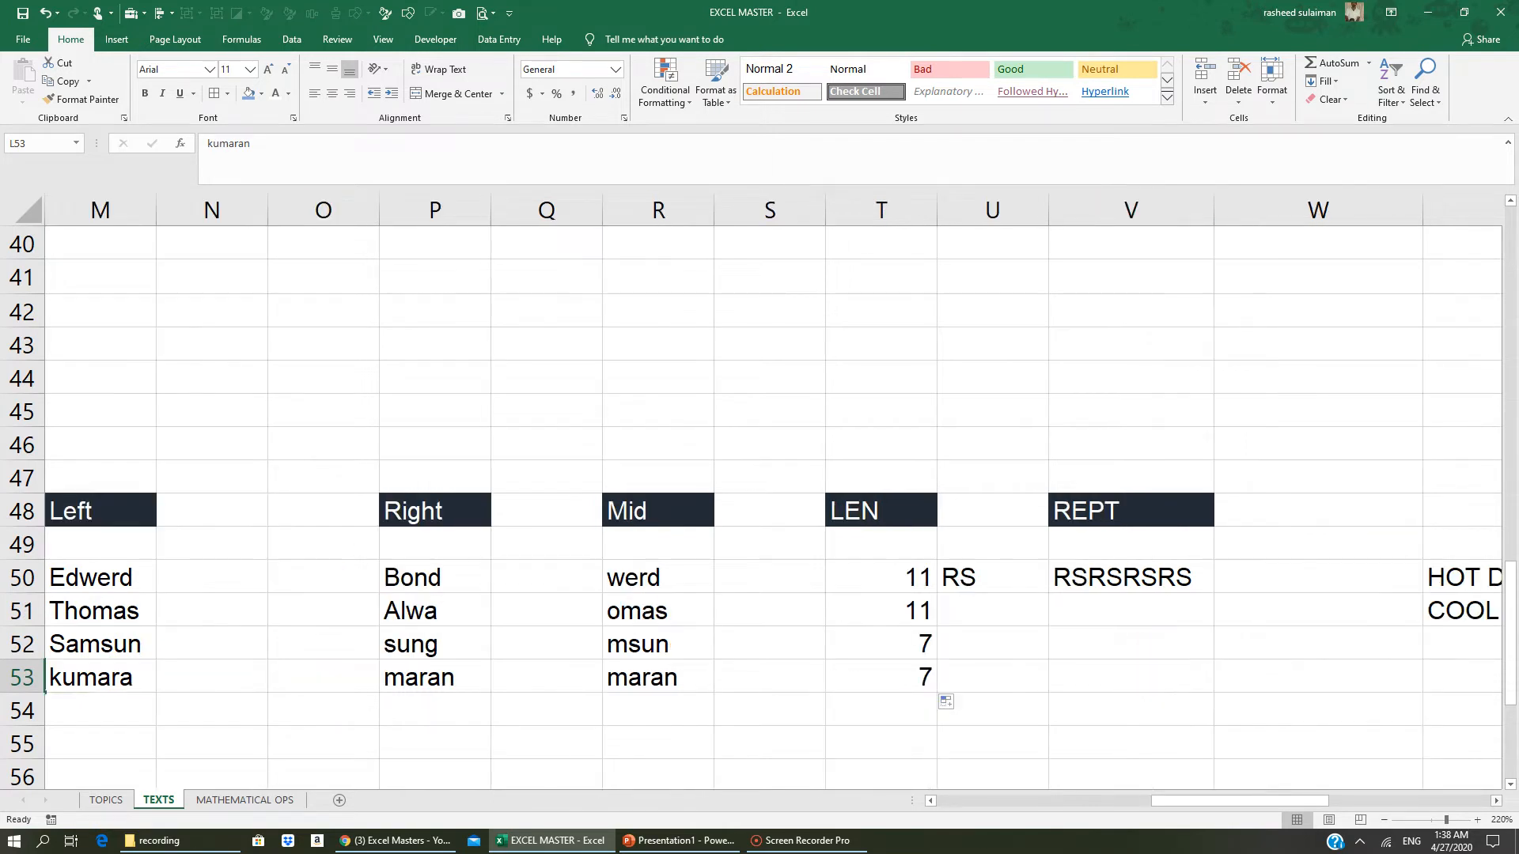
pyautogui.click(1134, 573)
pyautogui.press('Delete')
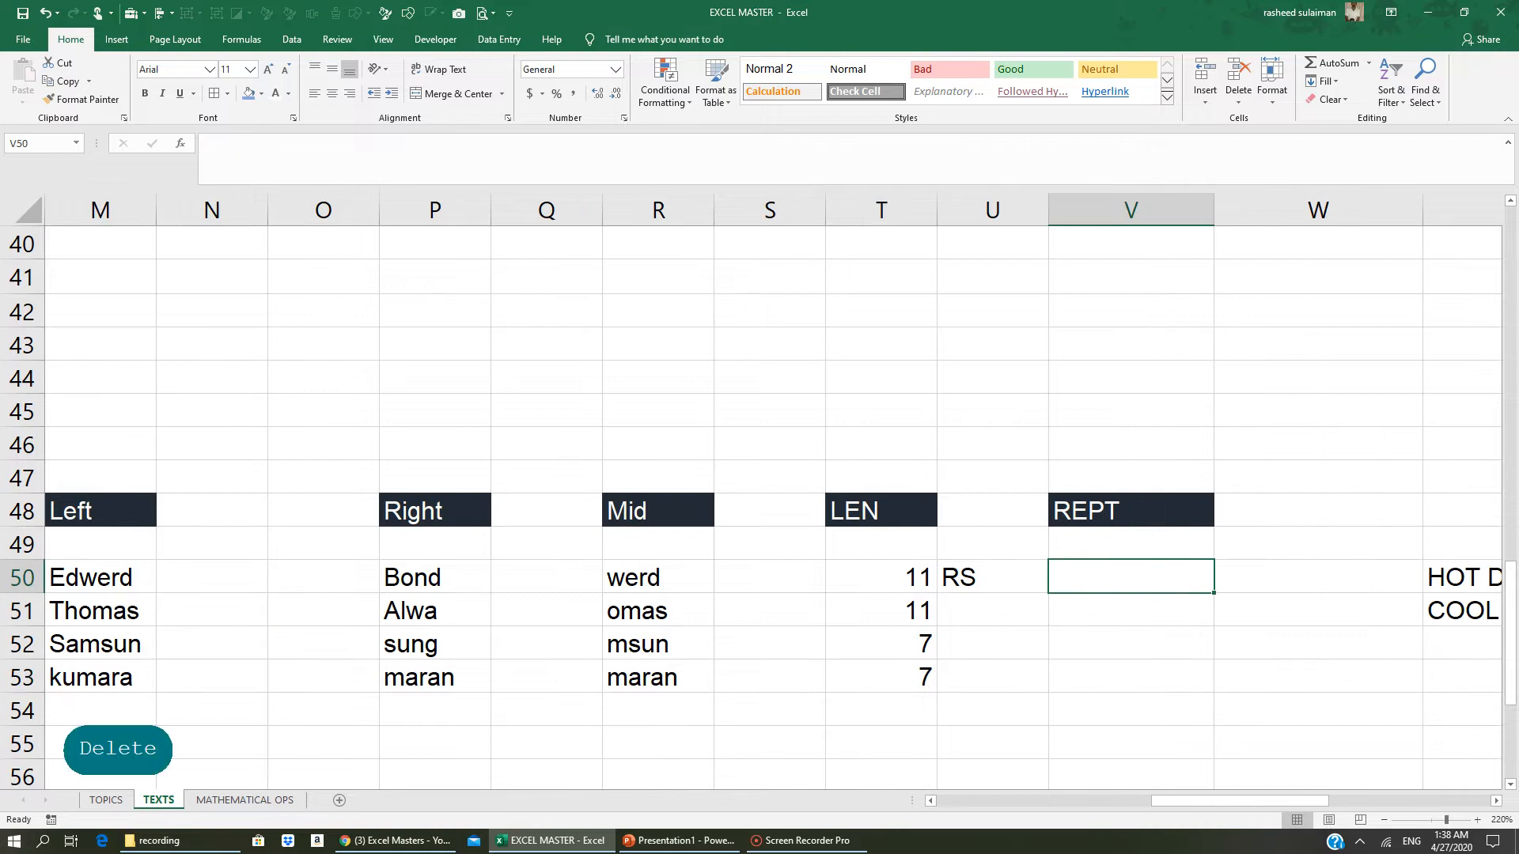
# - Enter =REPT(U50,2) in V50 to repeat the text from U50 twice
pyautogui.click(976, 581)
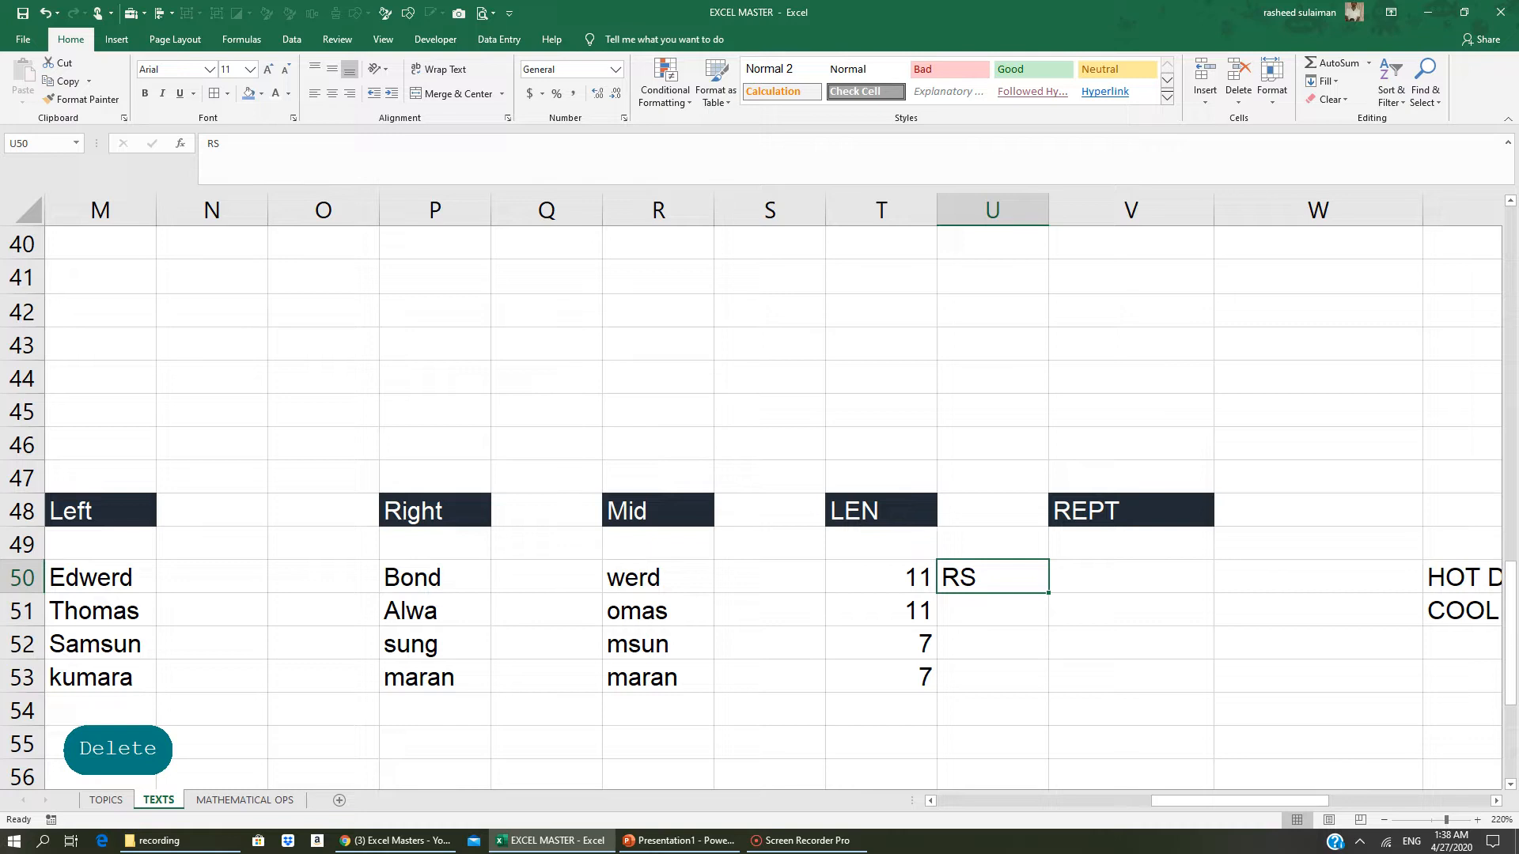
pyautogui.click(1111, 577)
pyautogui.write('=')
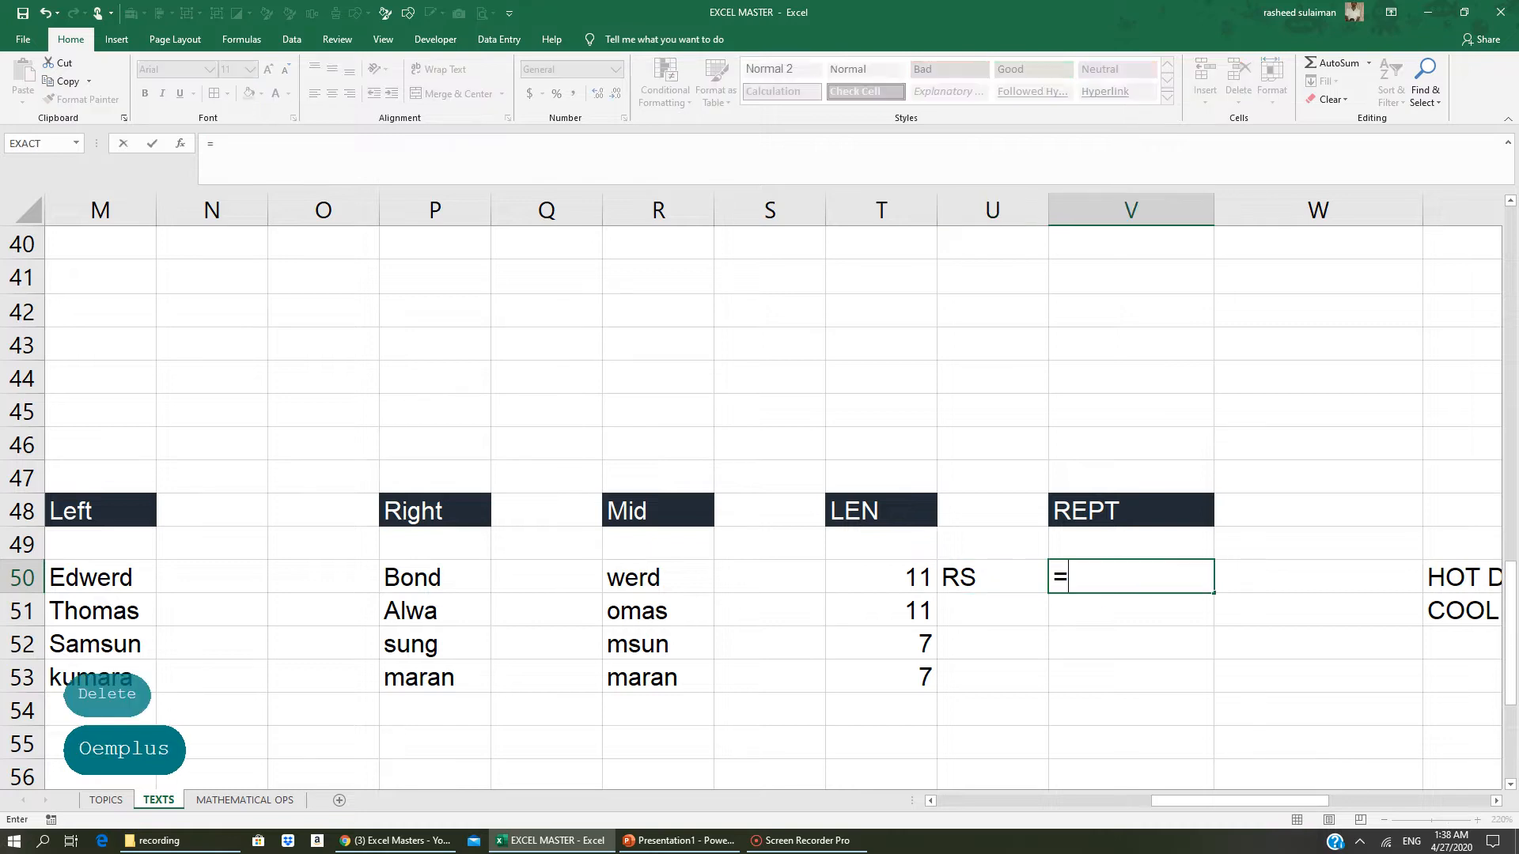
pyautogui.write('REPT')
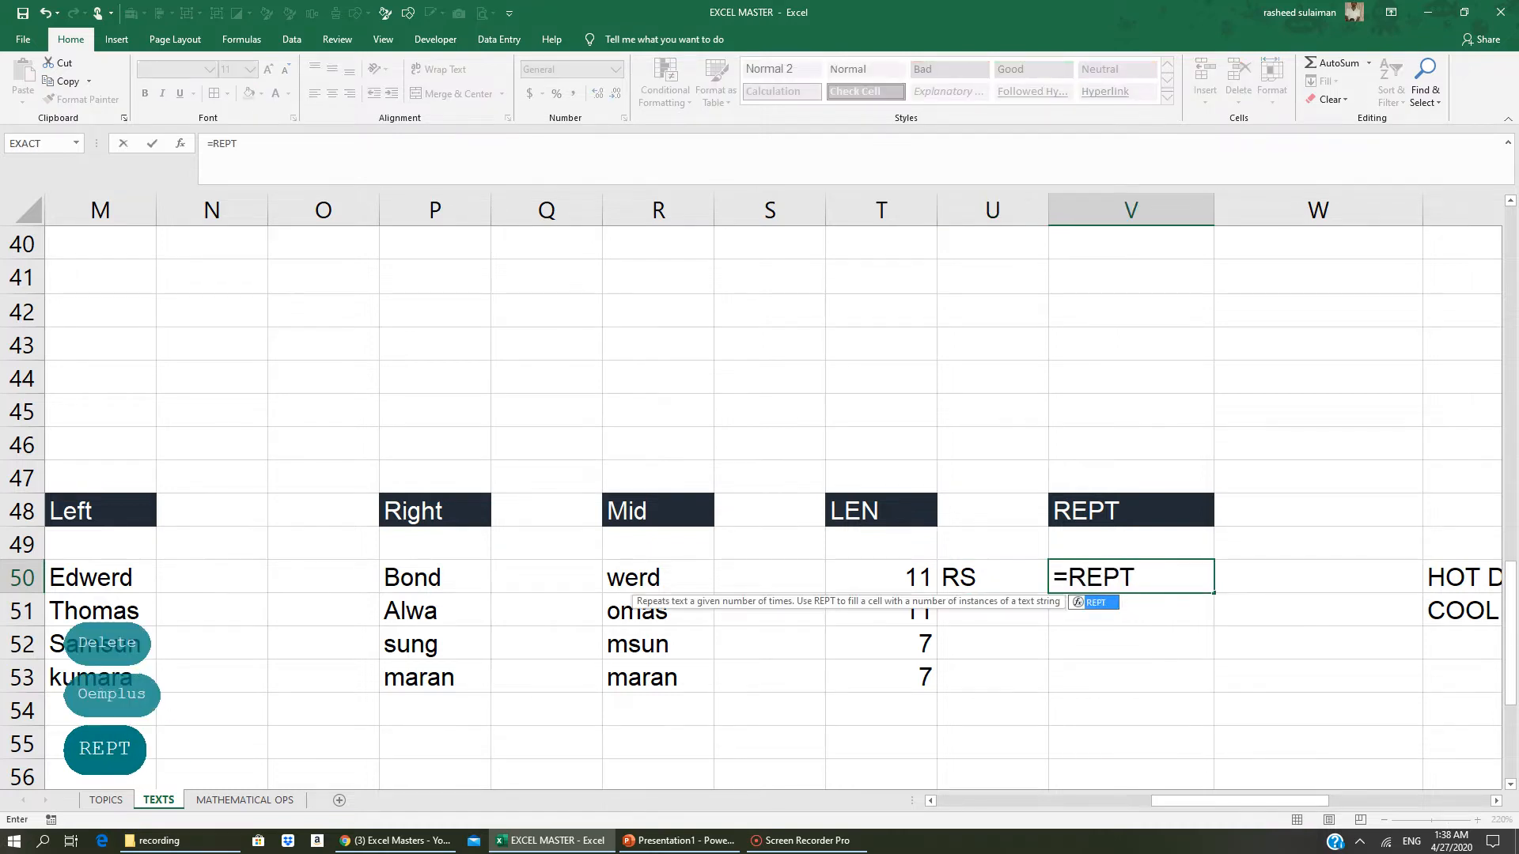
pyautogui.write('(')
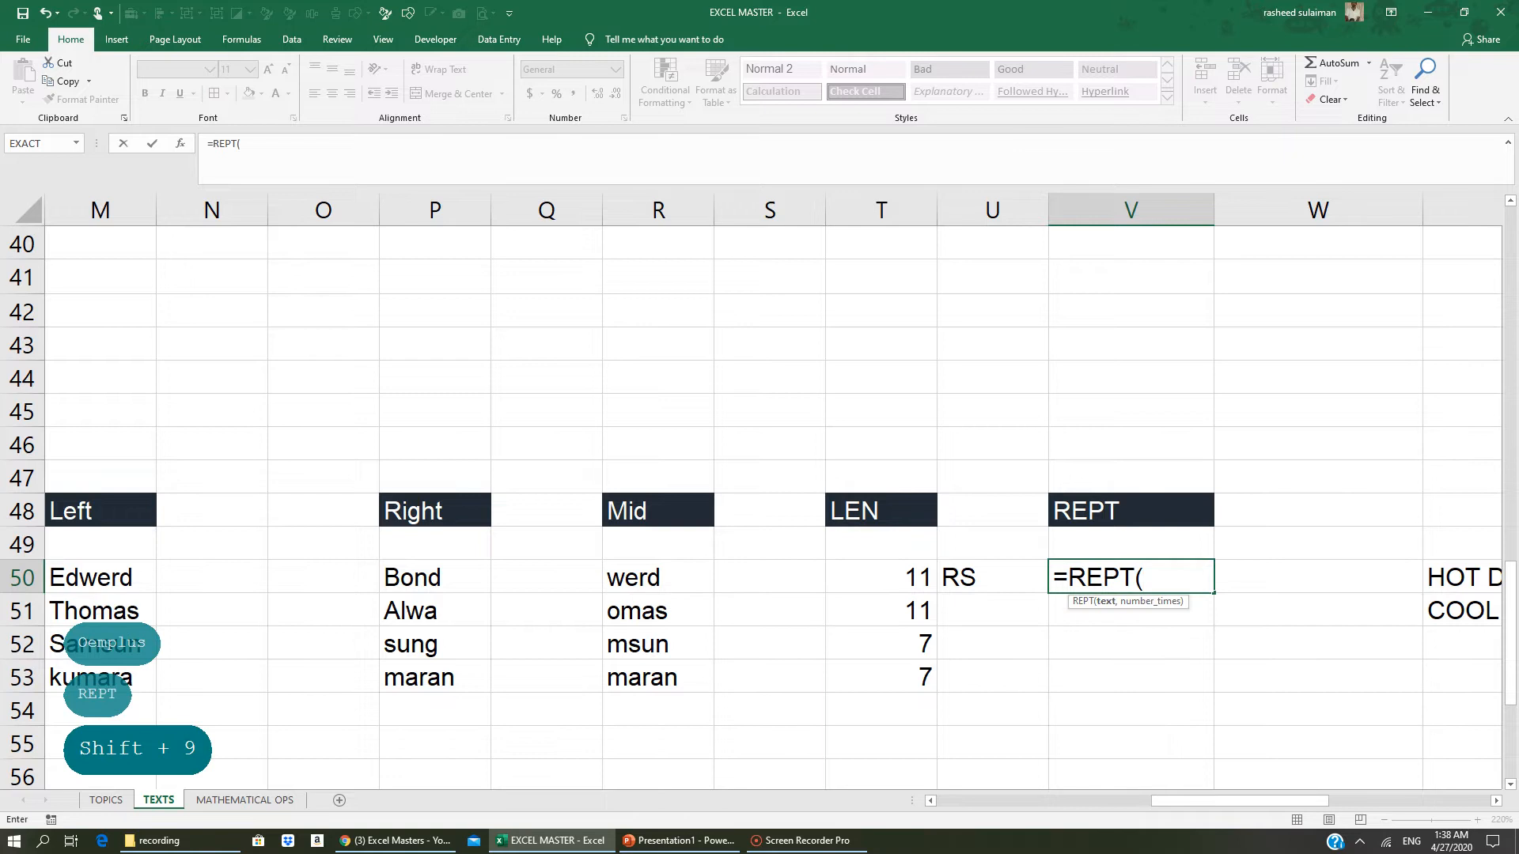
pyautogui.click(976, 577)
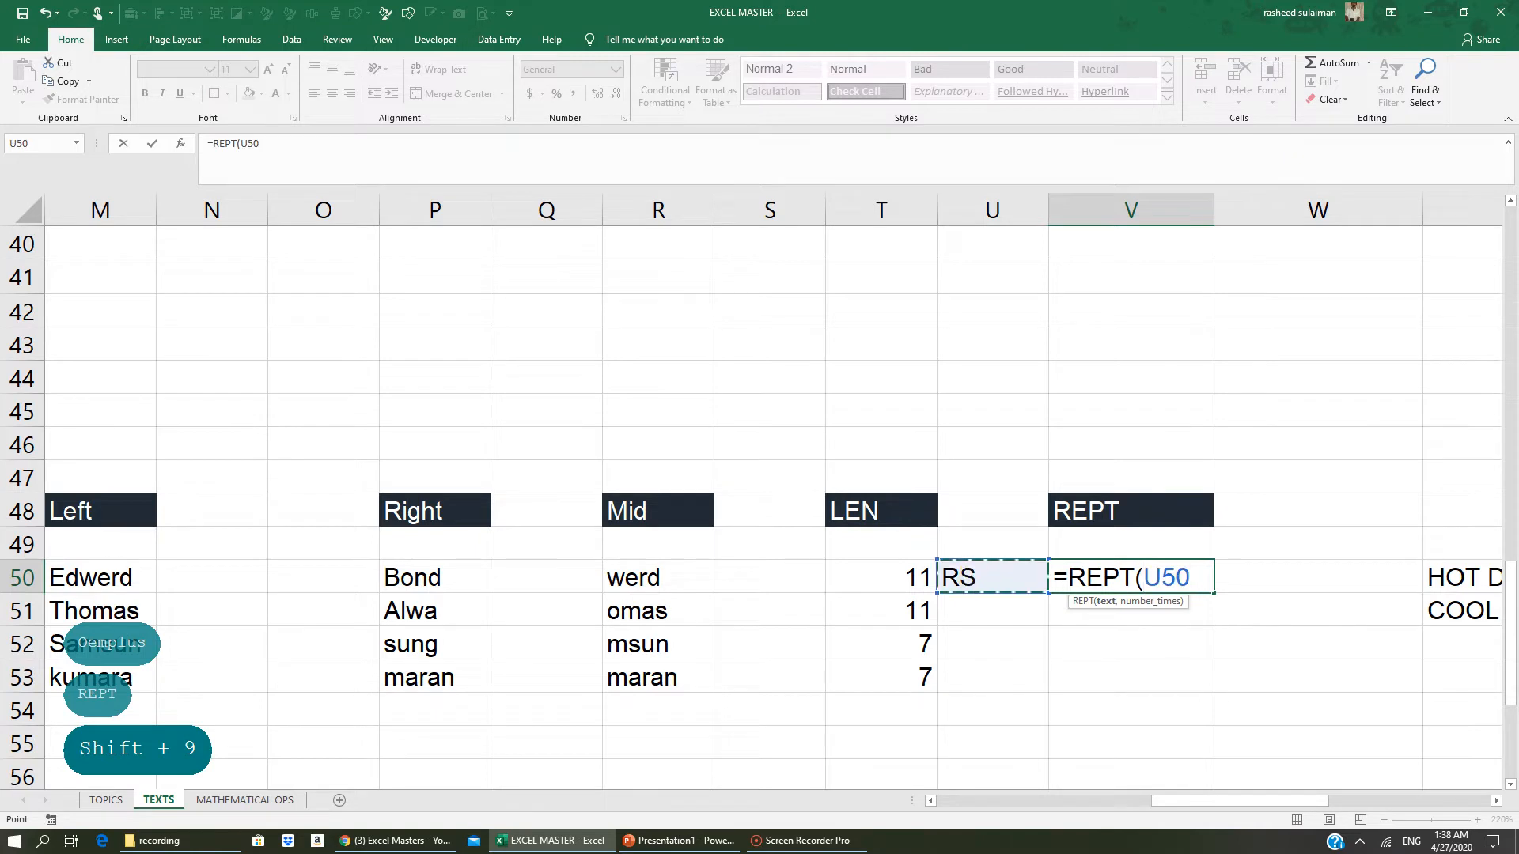
pyautogui.write(',2')
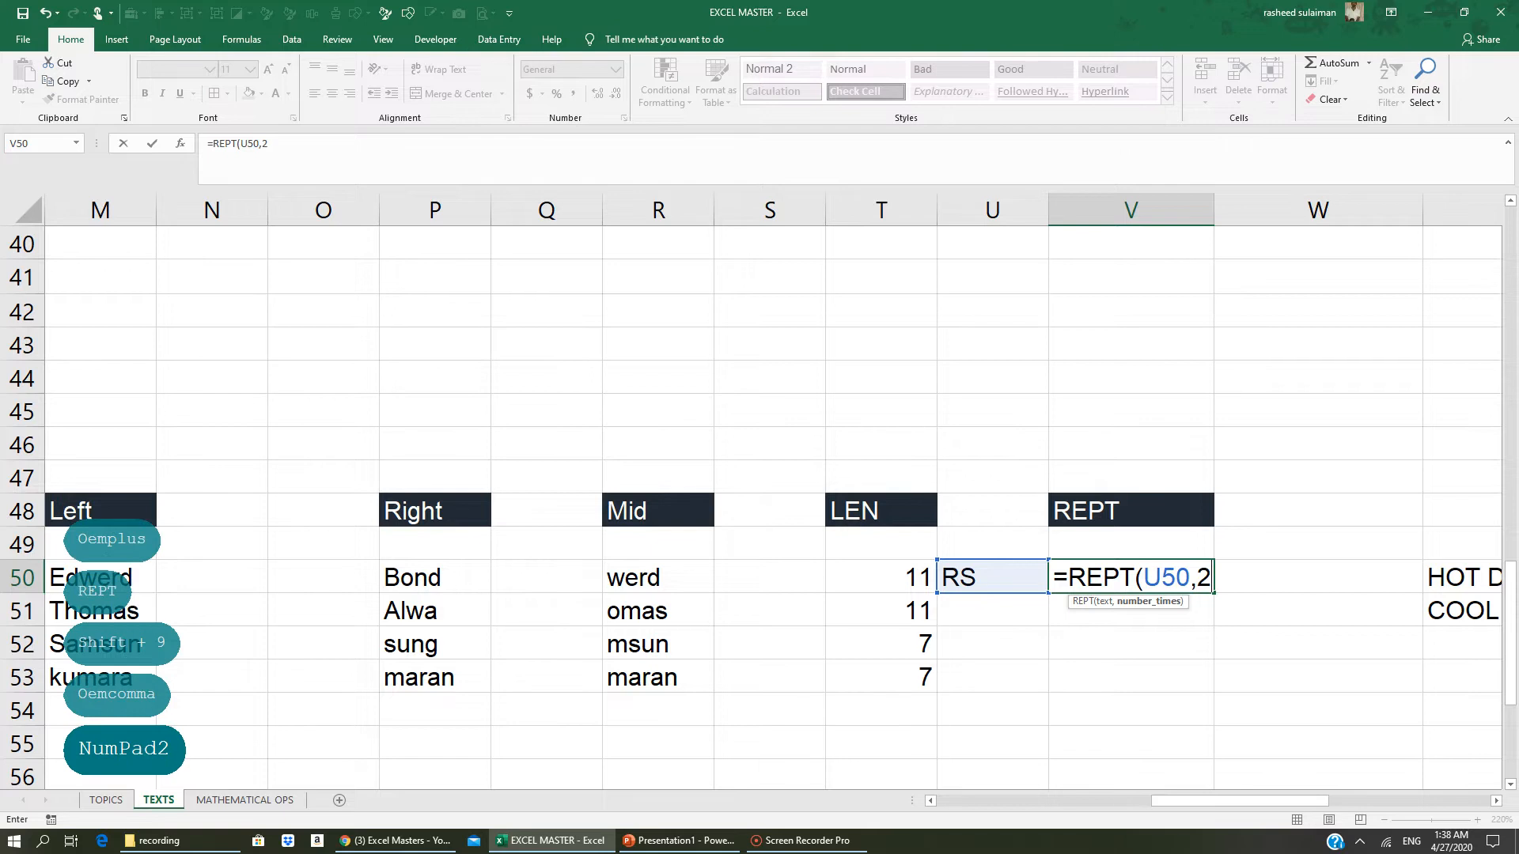
pyautogui.write(')')
pyautogui.press('Return')
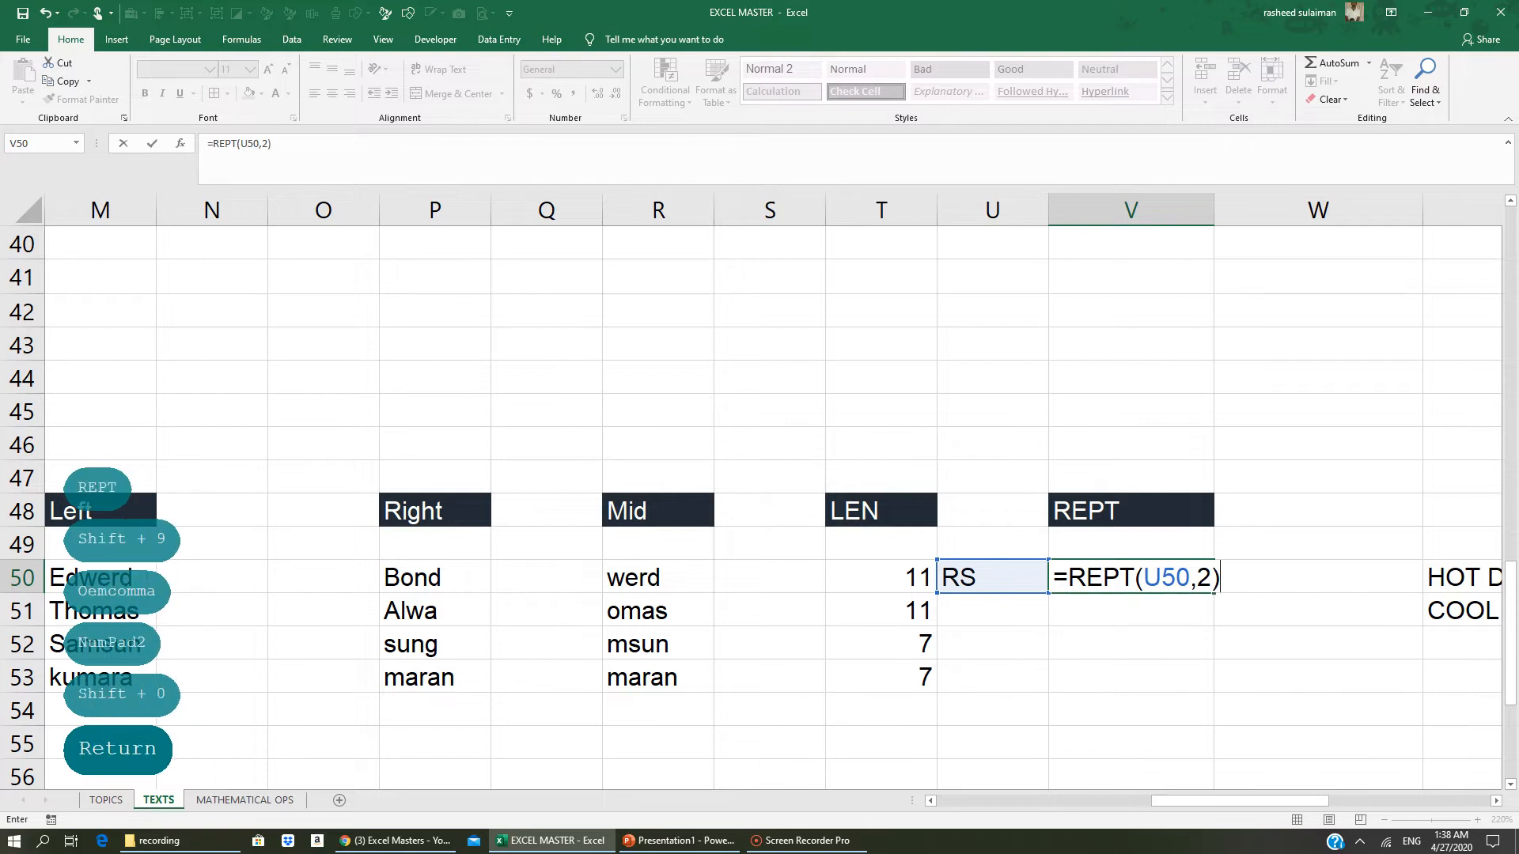
# - Change the repeat count in V50's REPT formula to 4
pyautogui.click(1078, 576)
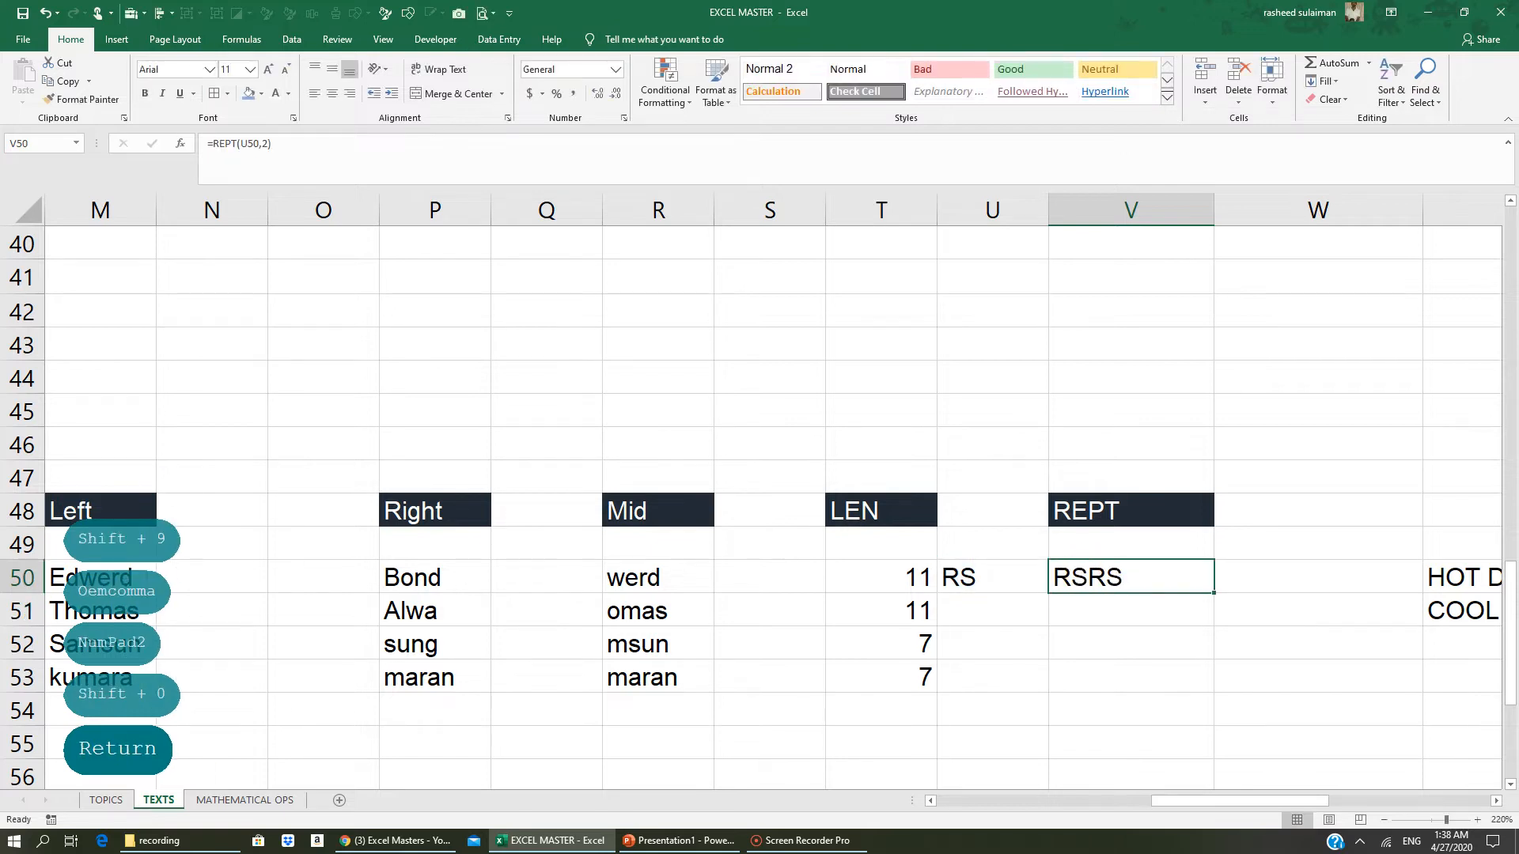
pyautogui.click(262, 144)
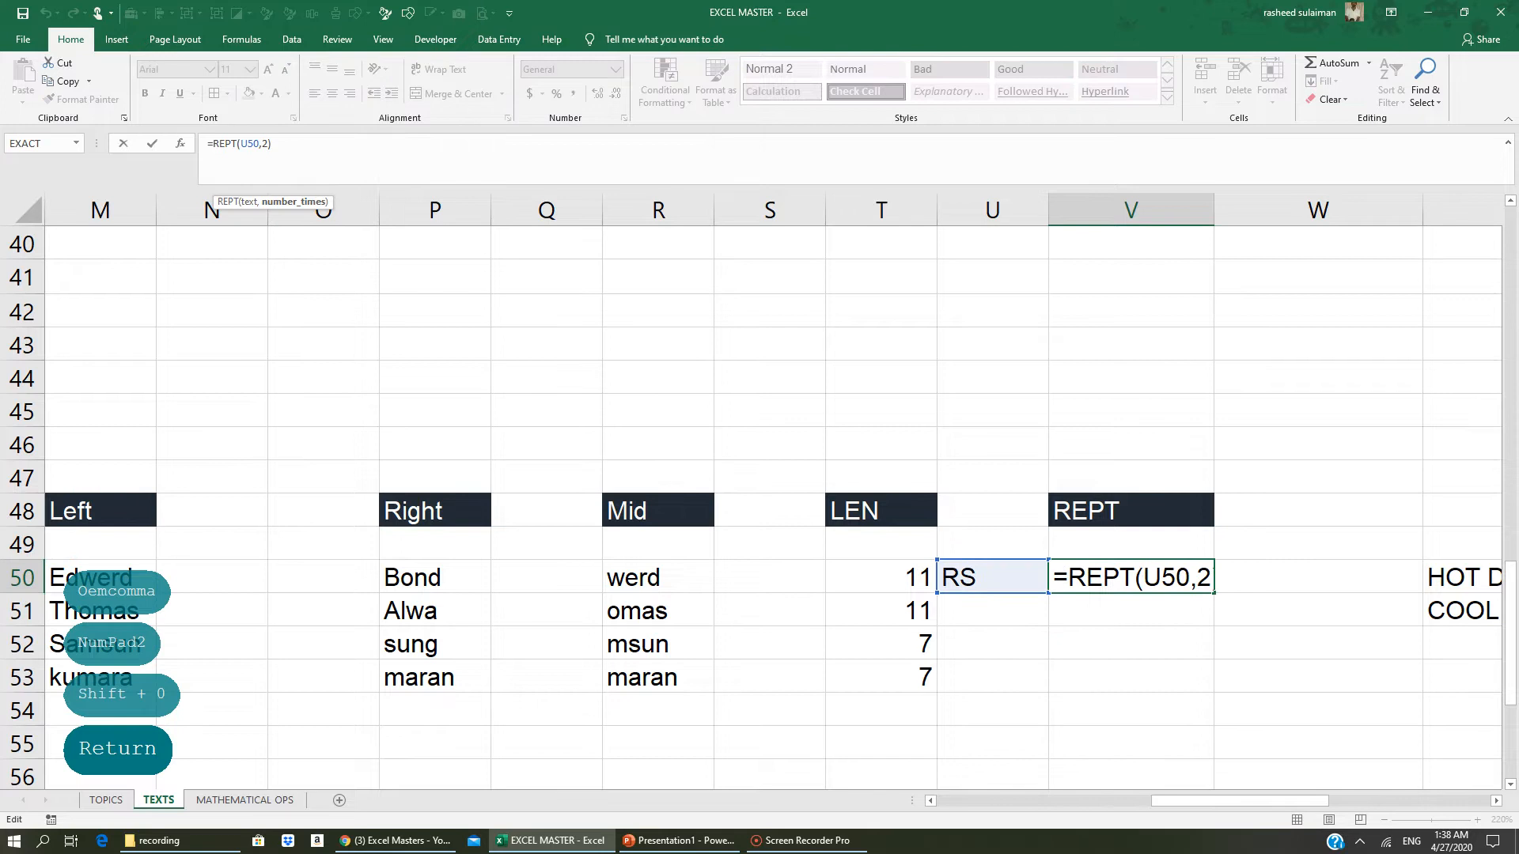
pyautogui.press('Delete')
pyautogui.write('4')
pyautogui.press('Return')
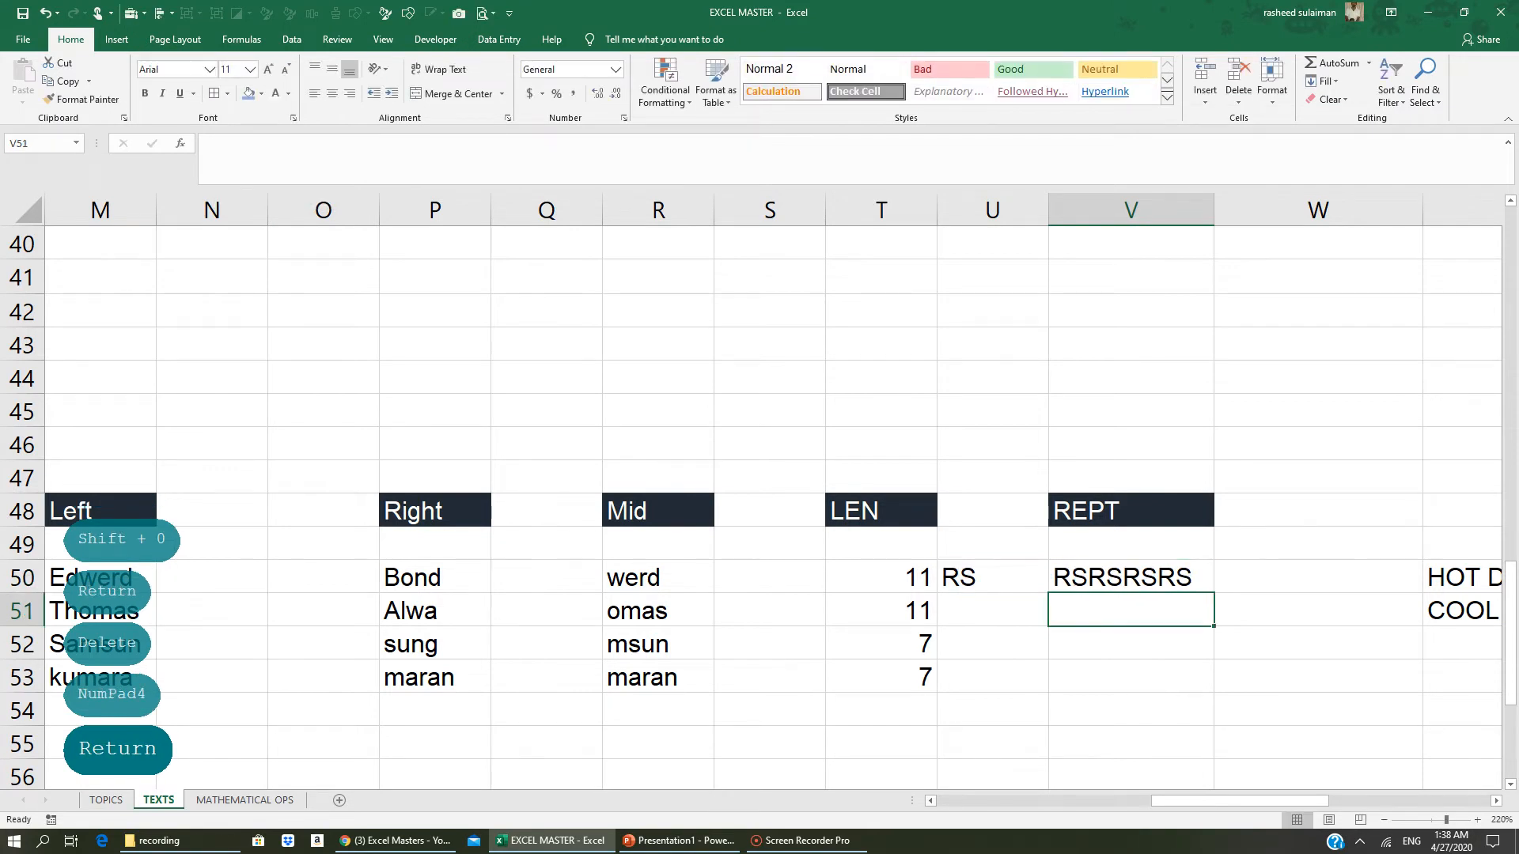
# - Examine the name lists in F59:F63 and I59:I63 that the exact section compares
pyautogui.click(931, 800)
pyautogui.scroll(-3, 760, 506)
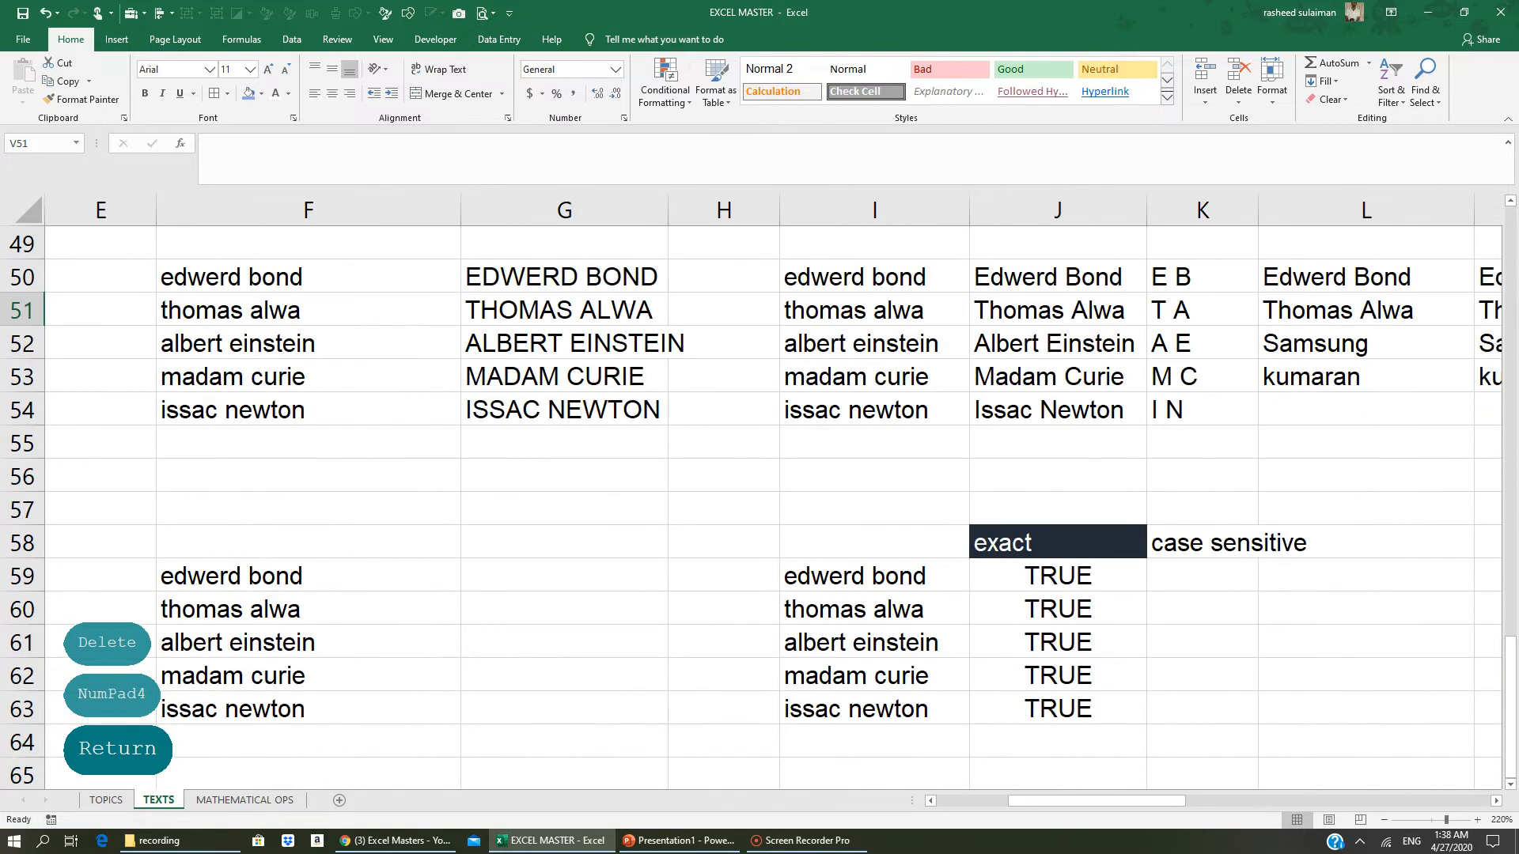
pyautogui.scroll(-1, 759, 507)
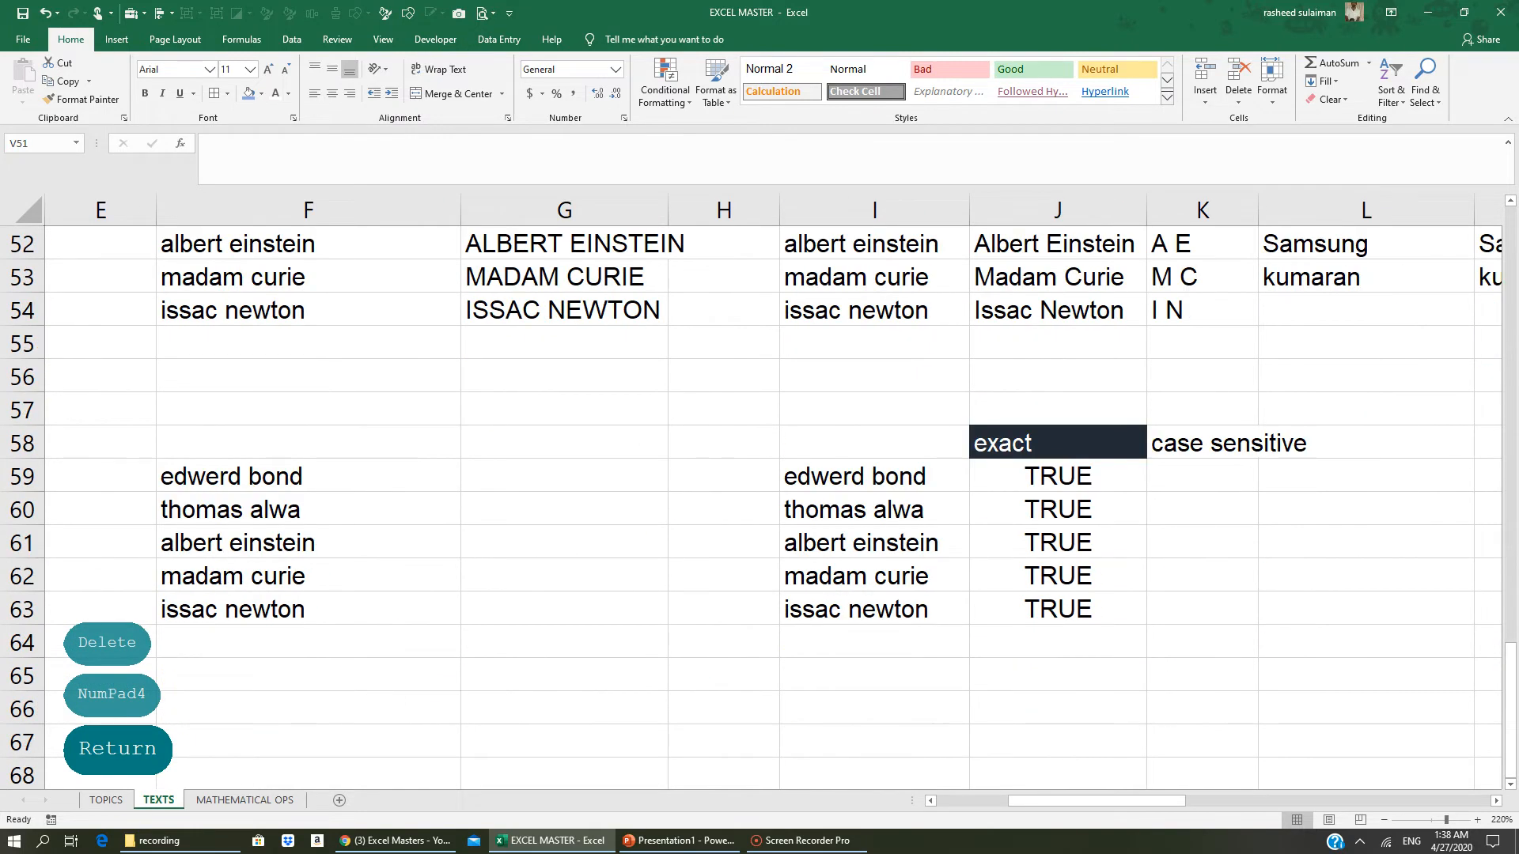
pyautogui.click(1018, 443)
pyautogui.moveTo(277, 478); pyautogui.dragTo(273, 614)
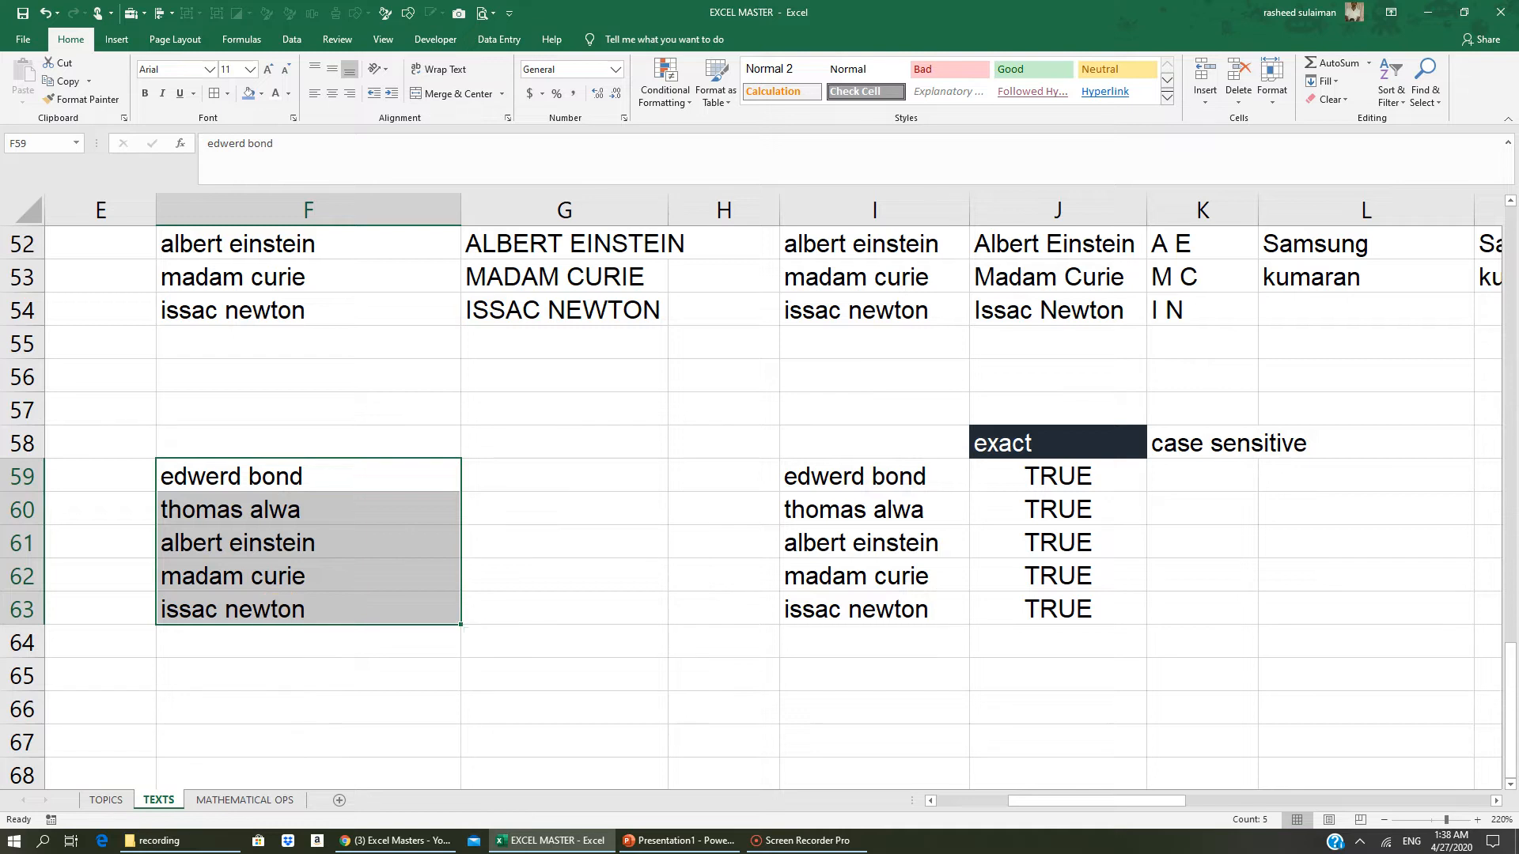
pyautogui.moveTo(813, 477); pyautogui.dragTo(819, 611)
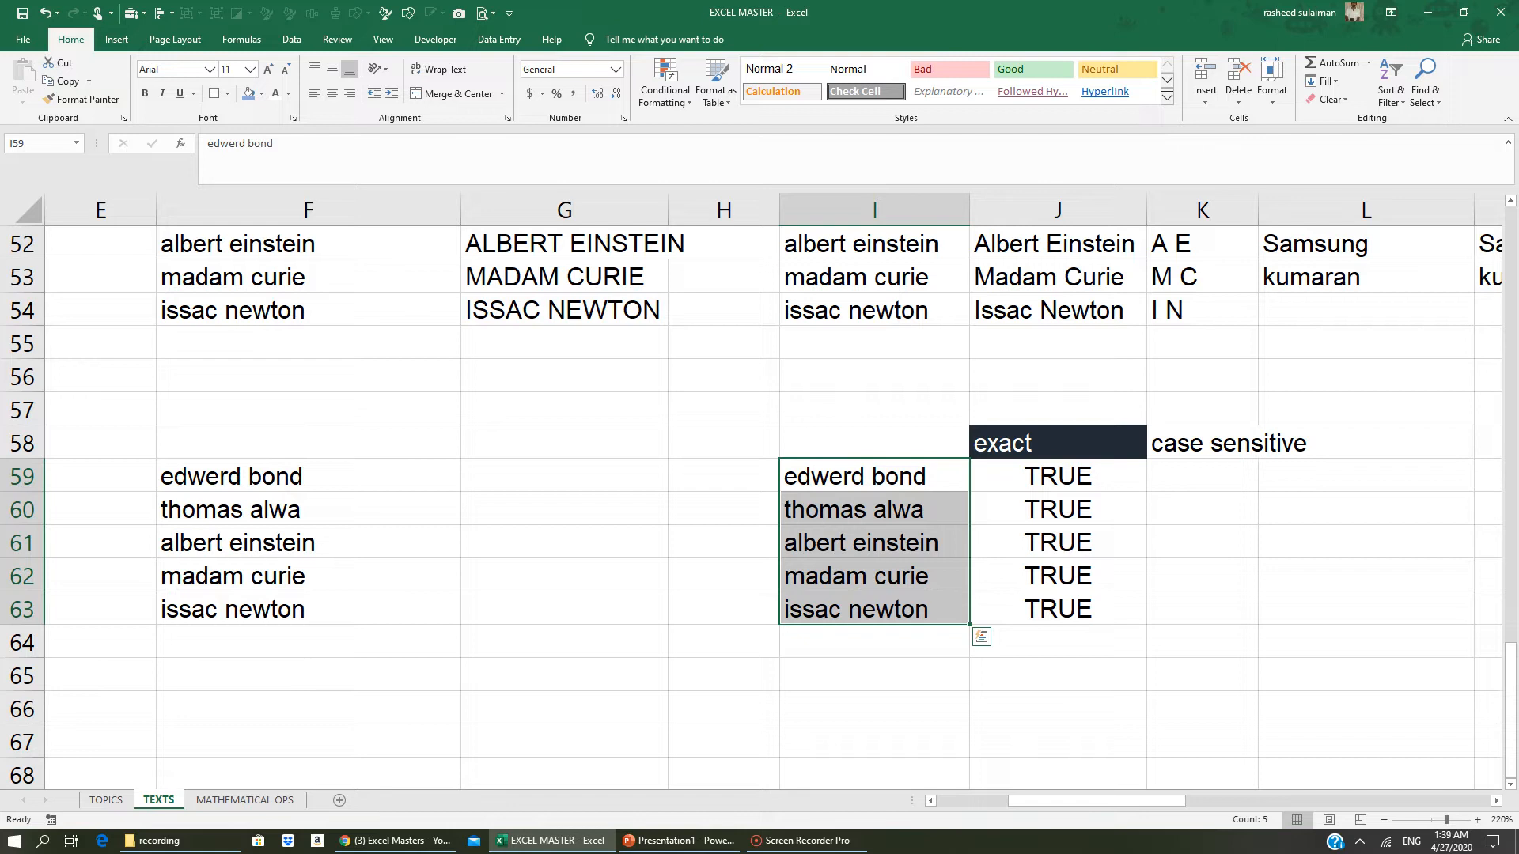
pyautogui.click(823, 477)
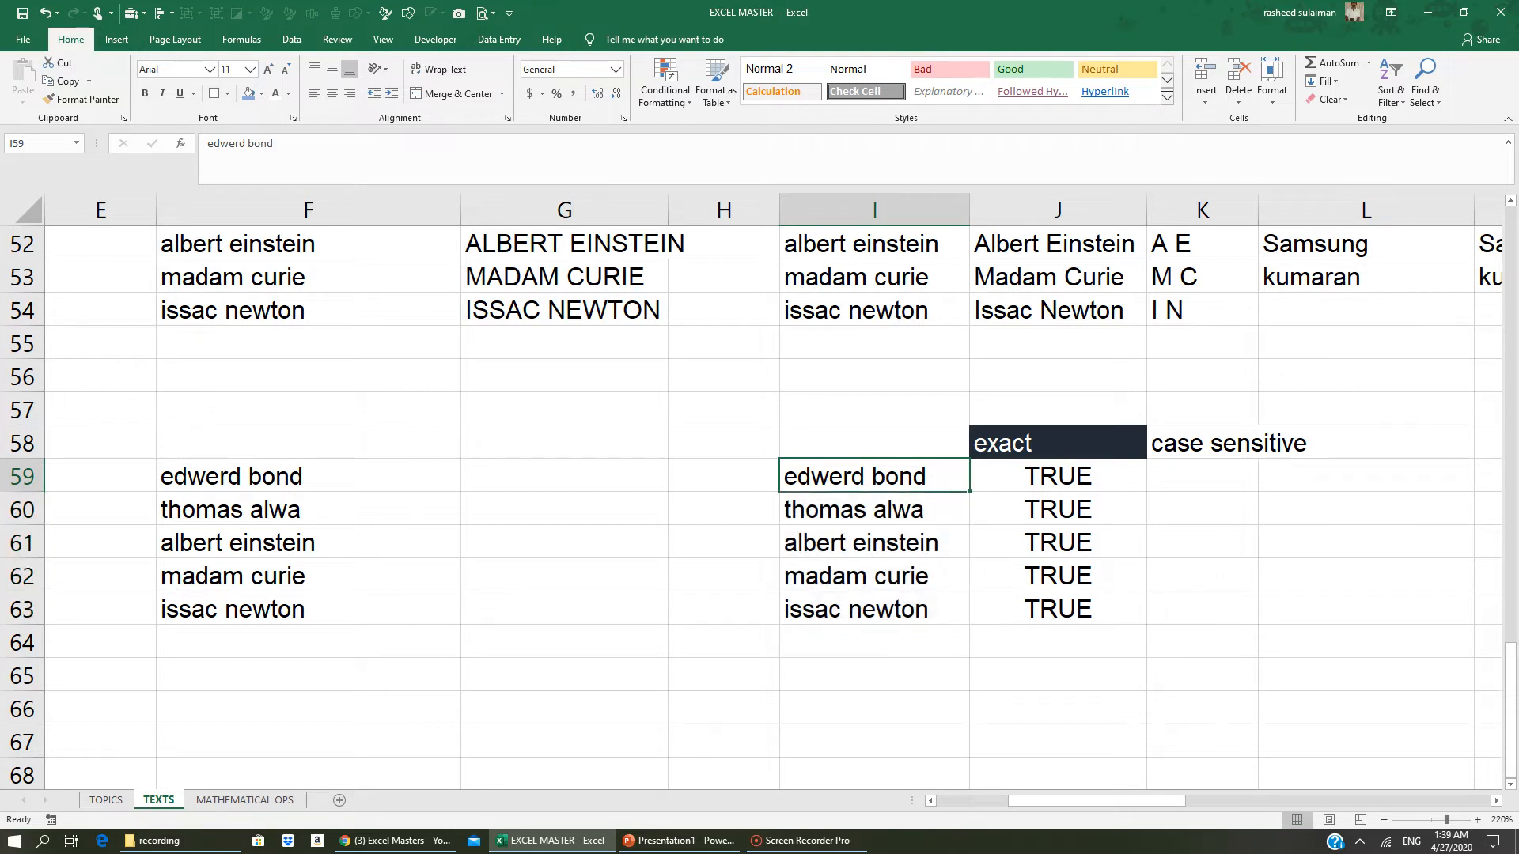
pyautogui.click(223, 485)
pyautogui.click(875, 474)
# - Clear the existing results in J59:J64 under the exact heading
pyautogui.moveTo(1058, 475); pyautogui.dragTo(1068, 627)
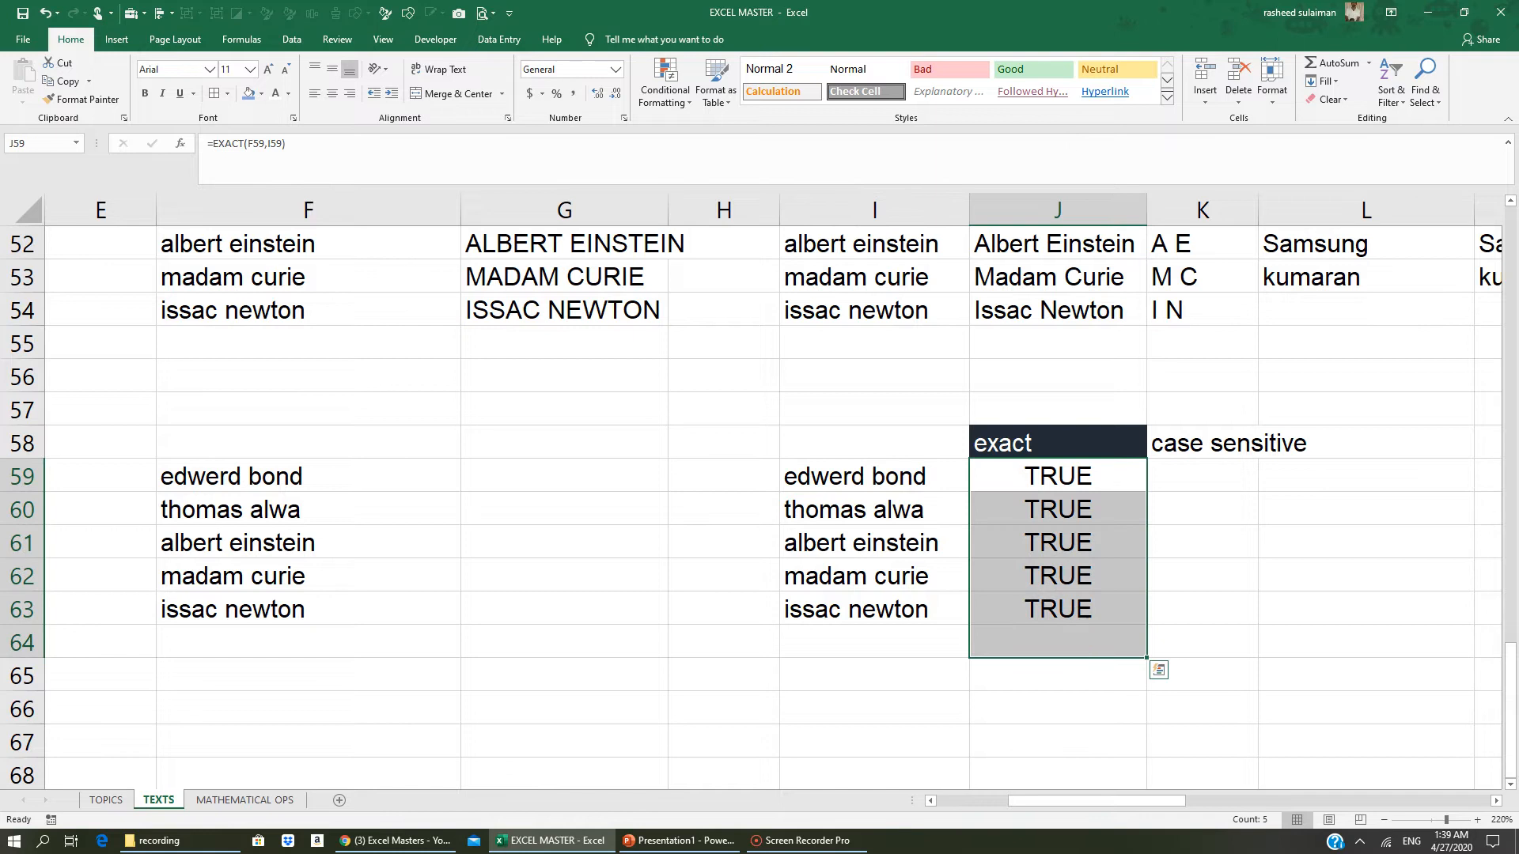
pyautogui.press('Delete')
pyautogui.click(875, 741)
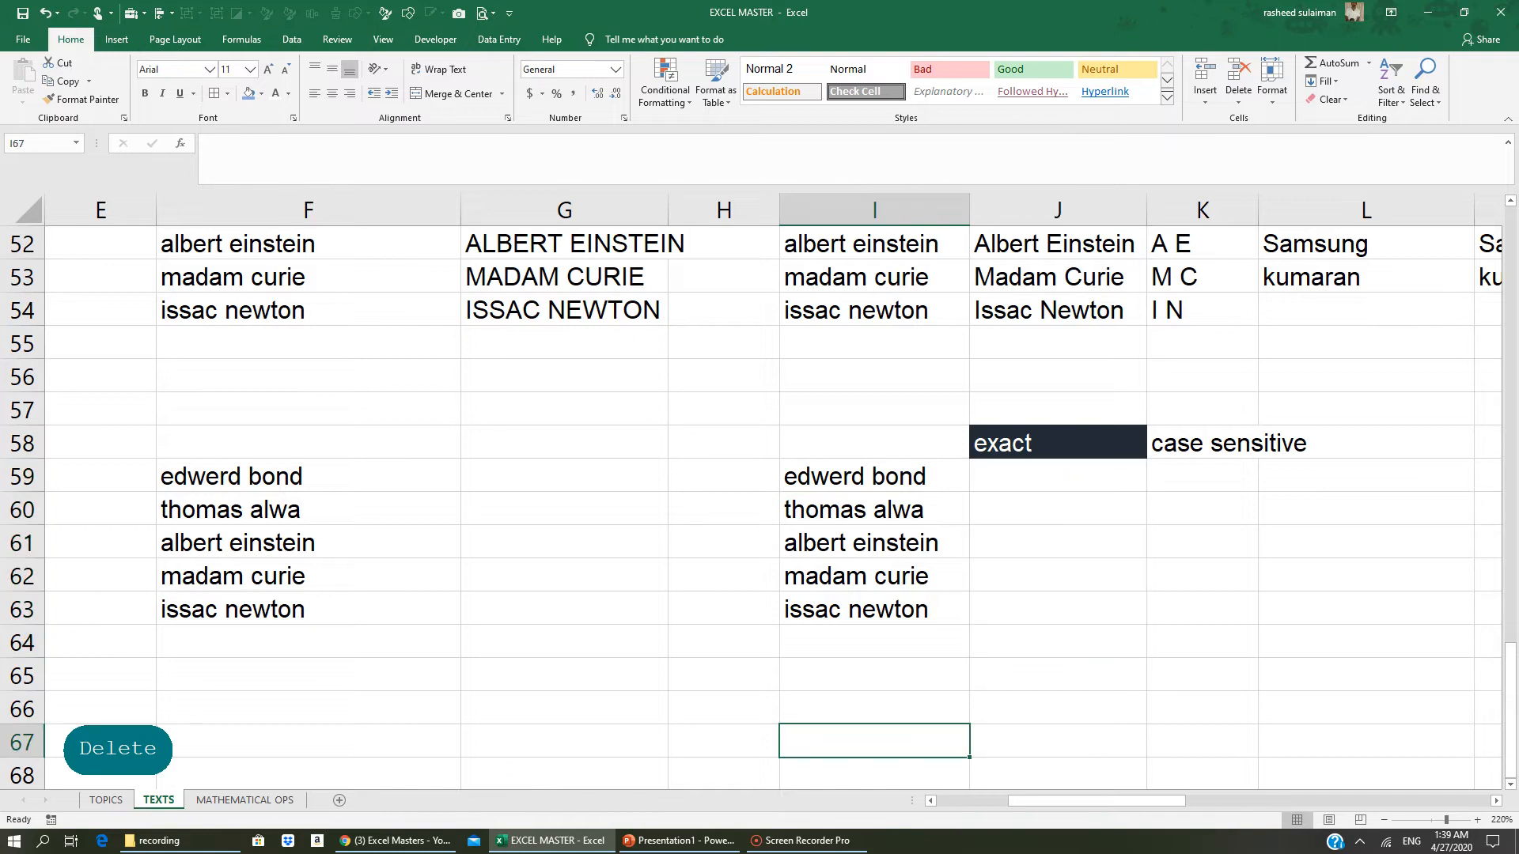
# - Enter =EXACT(F59,I59) in J59 to compare the first pair of names with case sensitivity
pyautogui.click(999, 477)
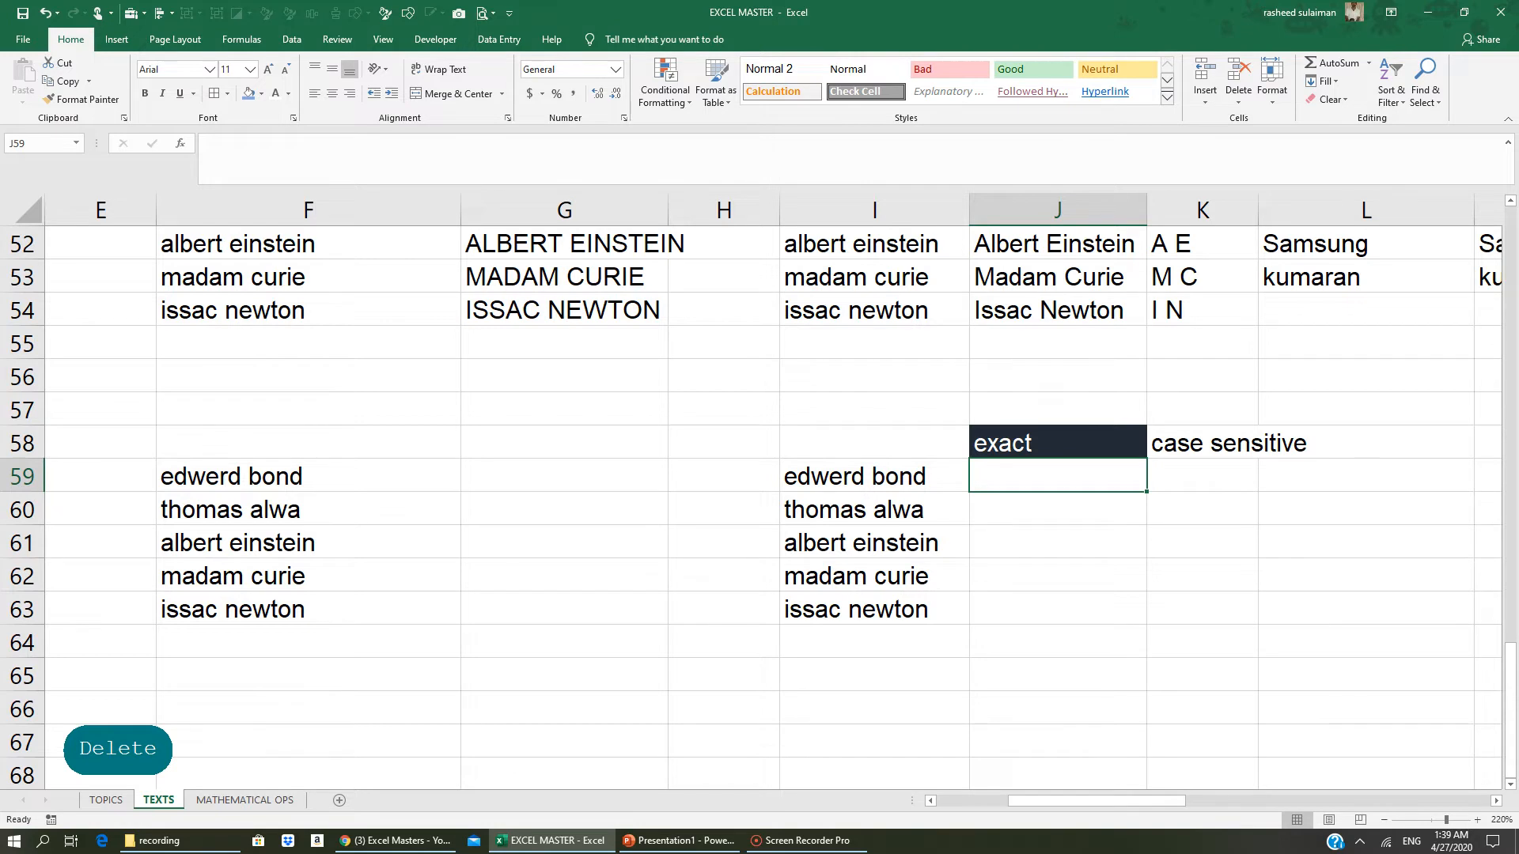
pyautogui.click(1210, 449)
pyautogui.click(1007, 479)
pyautogui.write('=EX')
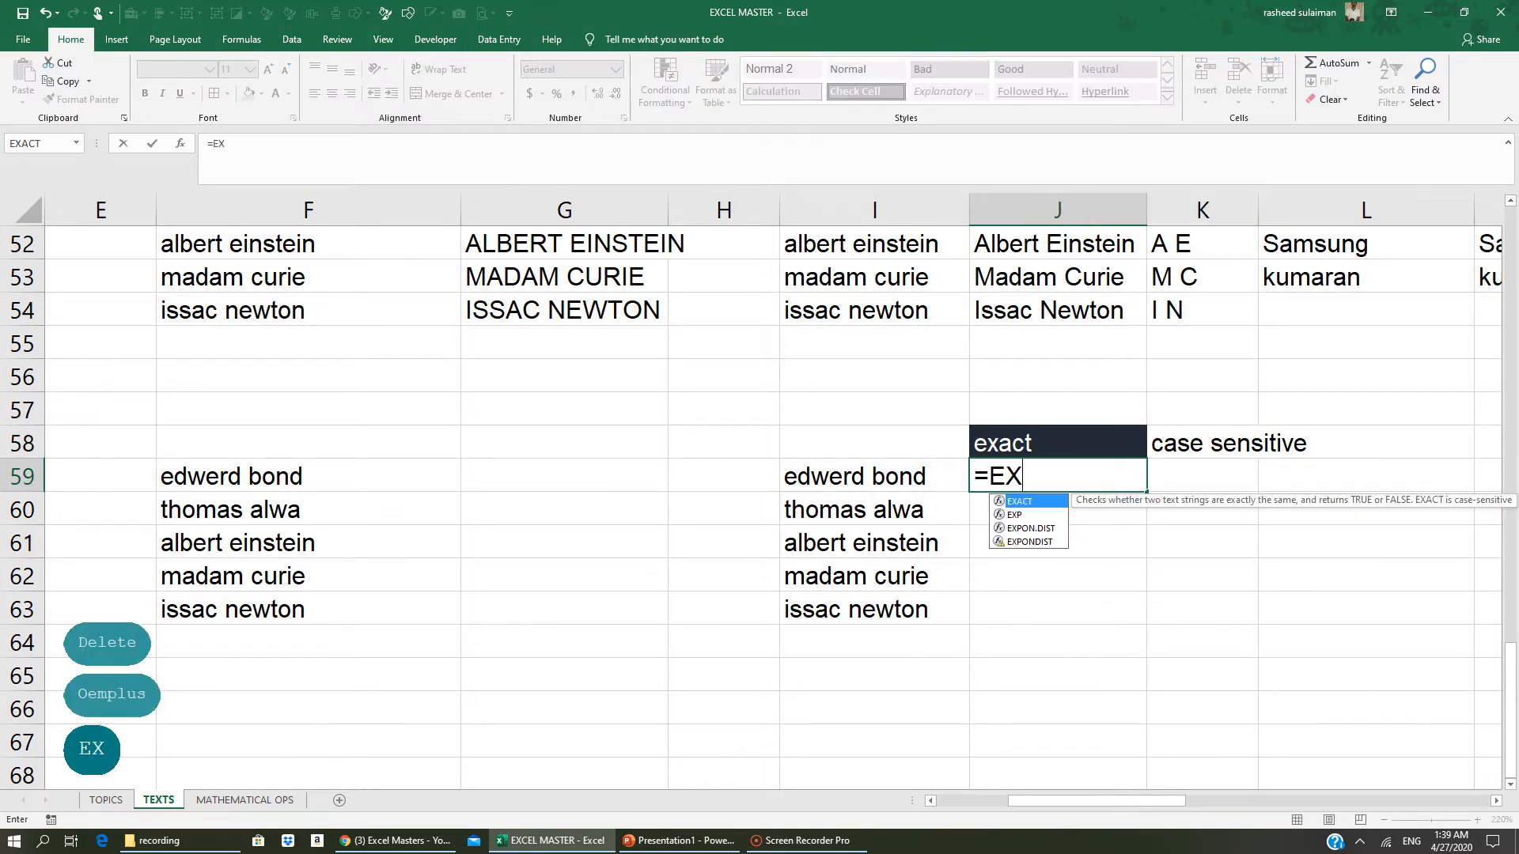
pyautogui.write('ACT(')
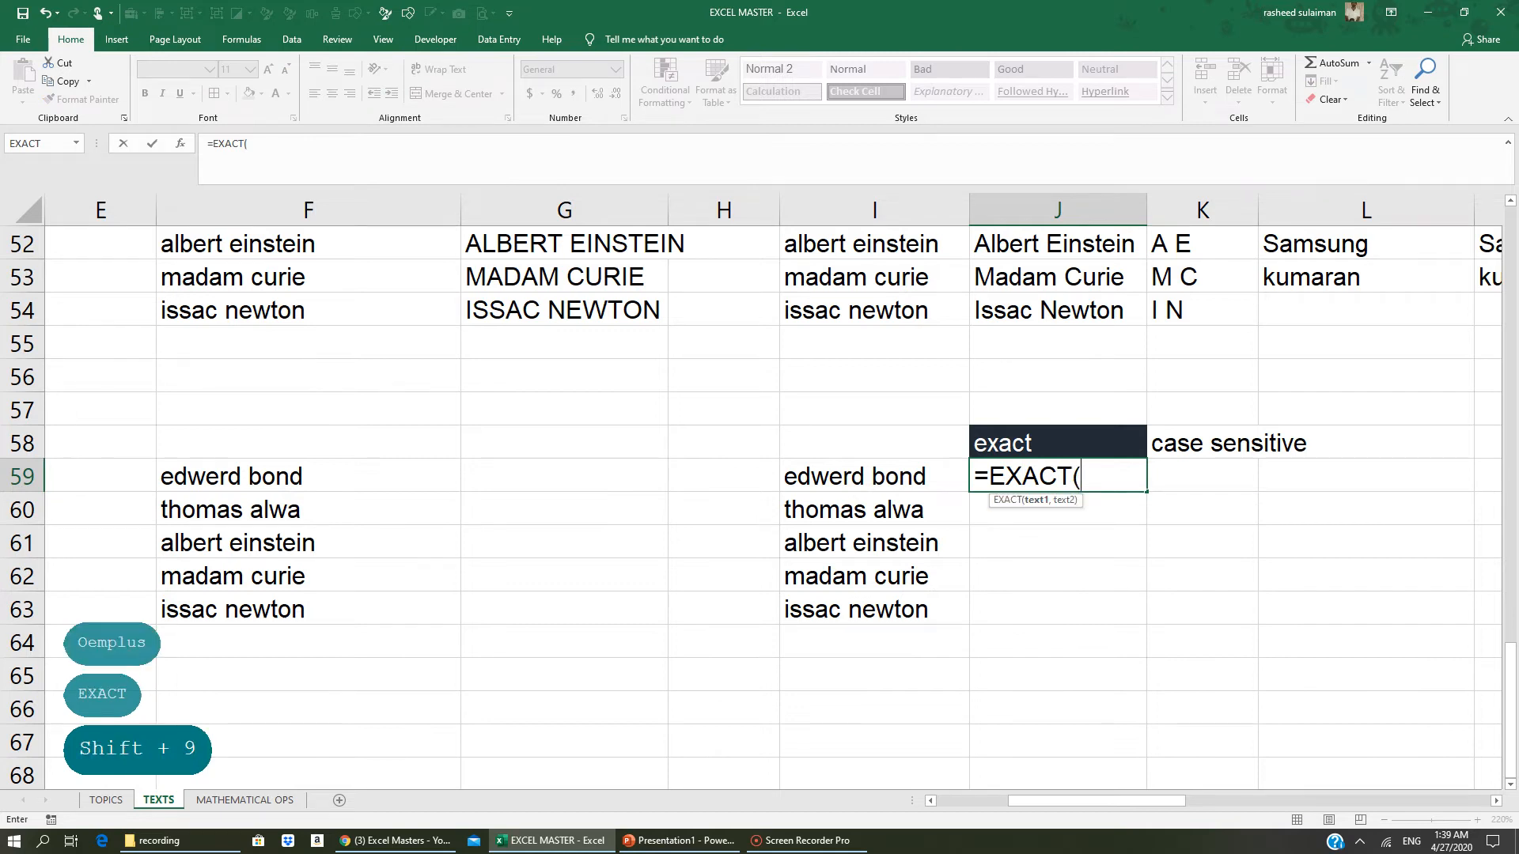
pyautogui.click(297, 478)
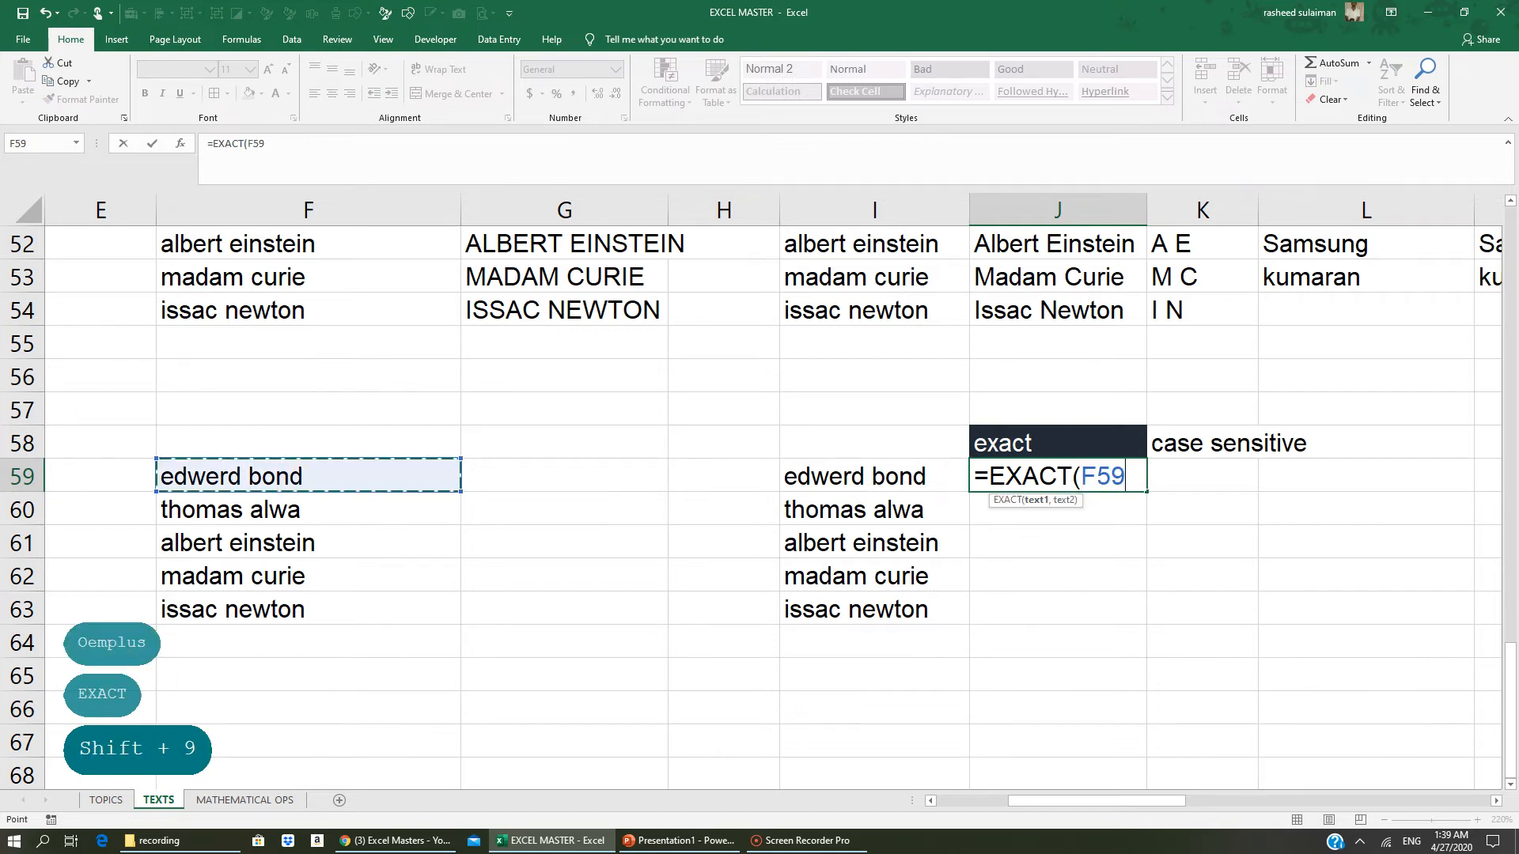
pyautogui.write(',')
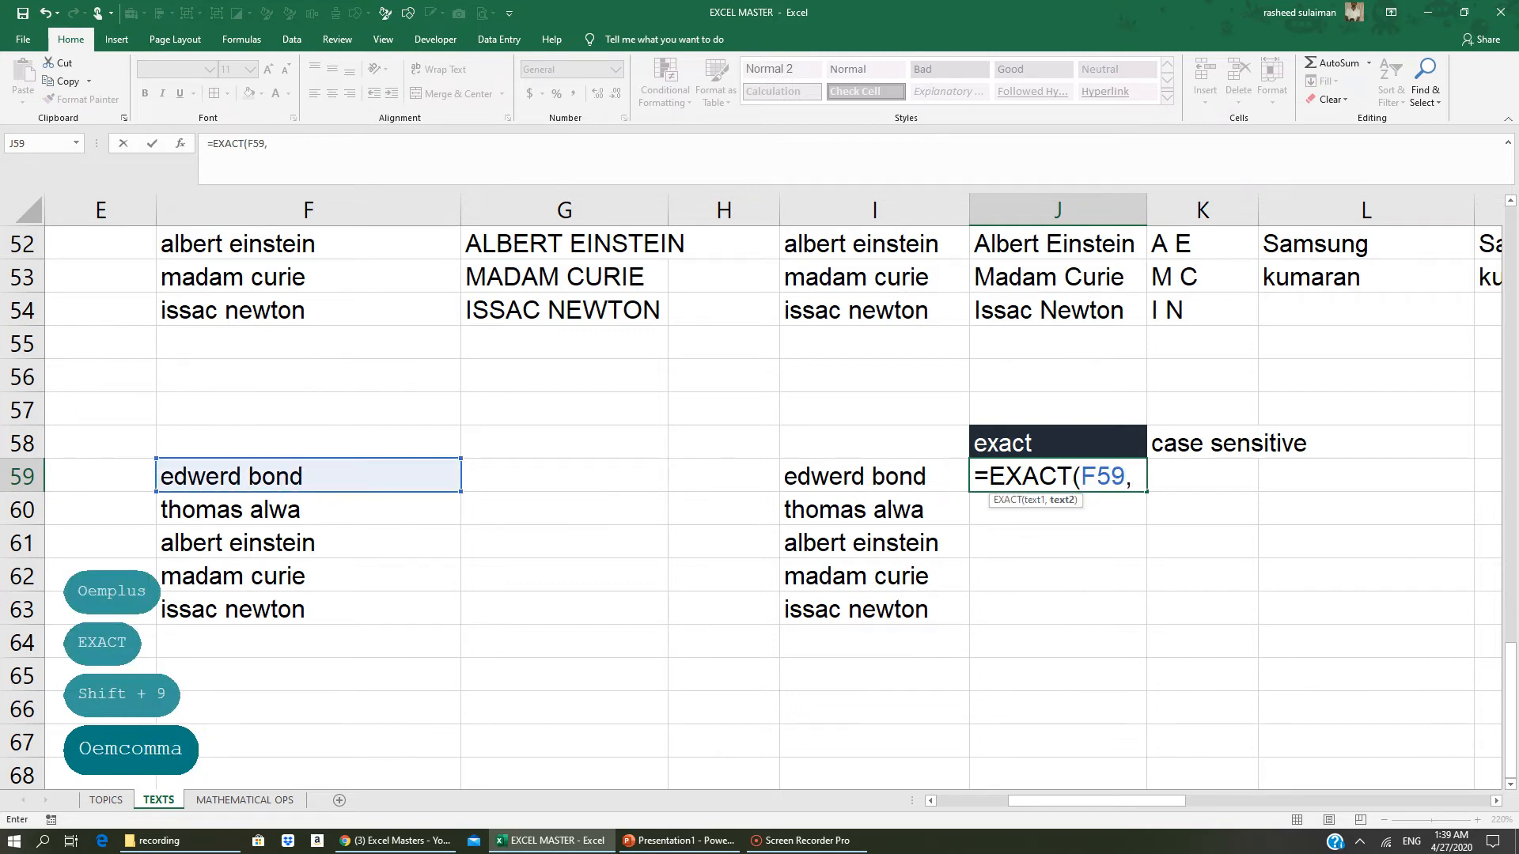
pyautogui.click(859, 479)
pyautogui.press('Return')
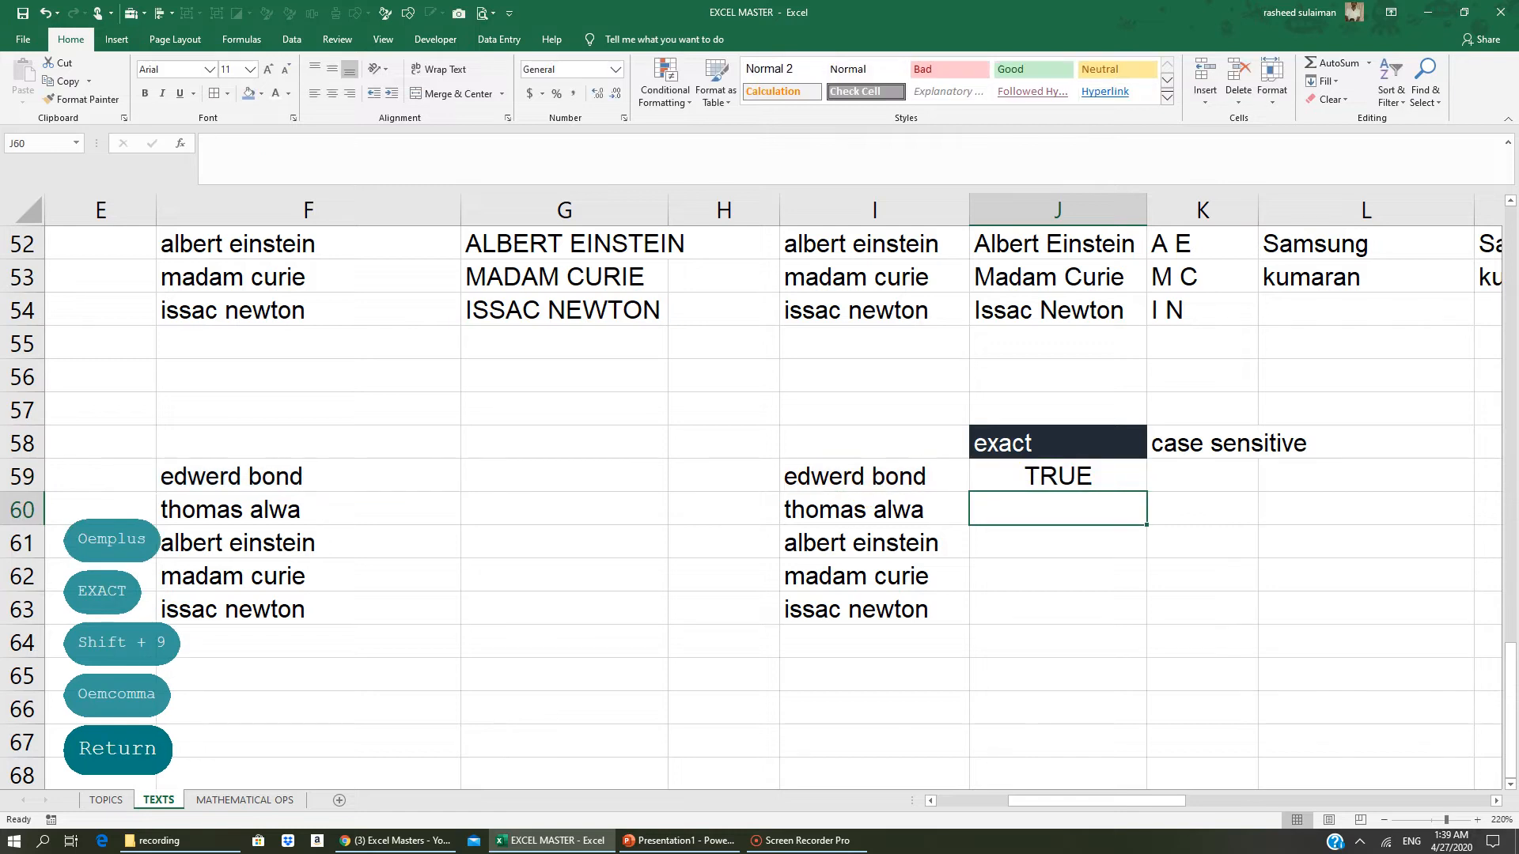
# - Replace the first letter of the name in F59 with a lowercase a to test the EXACT comparison
pyautogui.click(1058, 476)
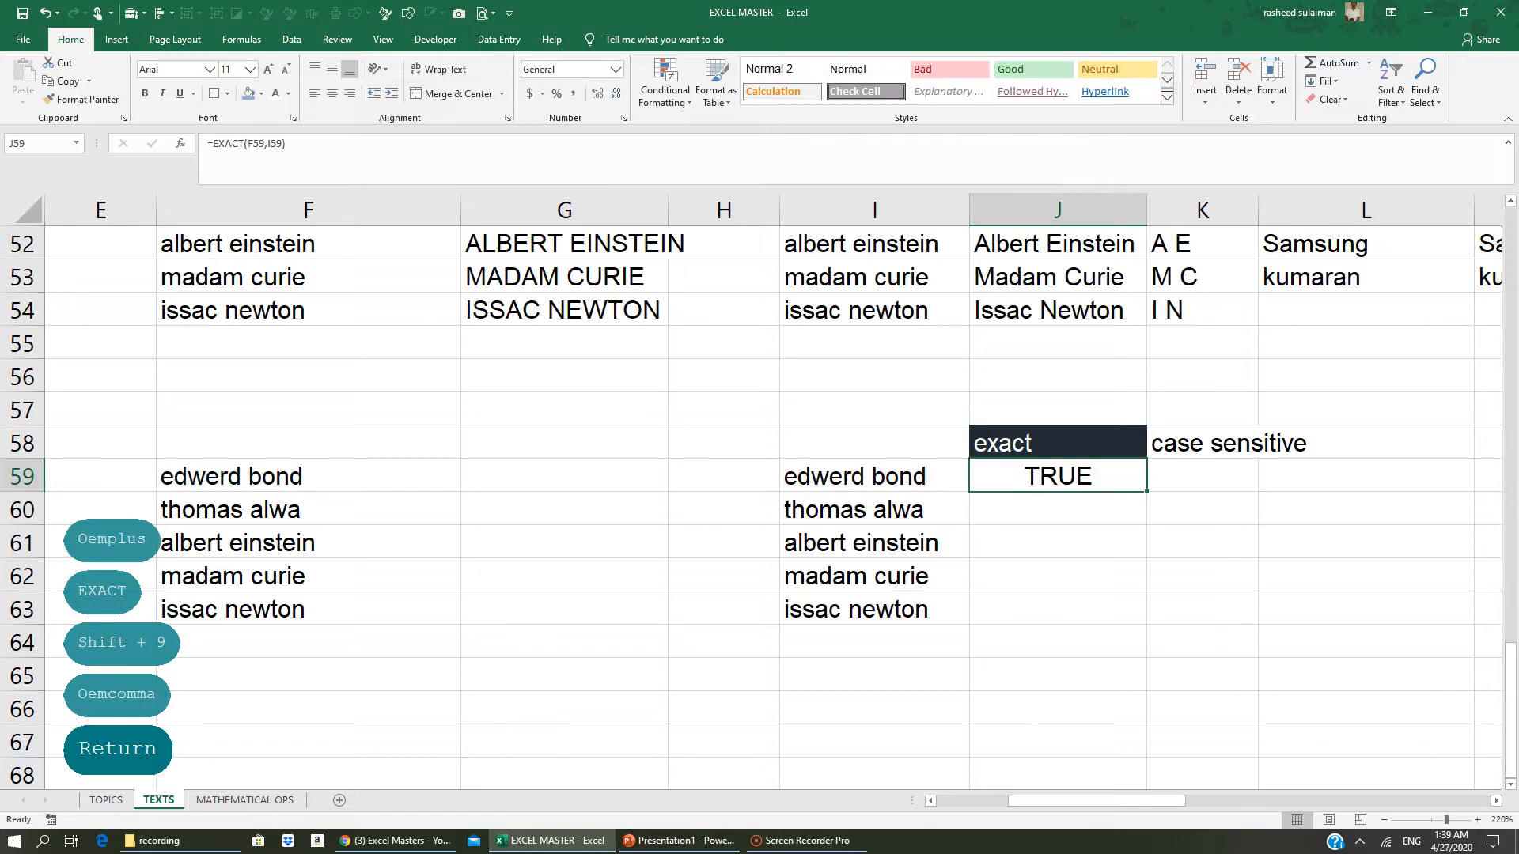
pyautogui.click(803, 484)
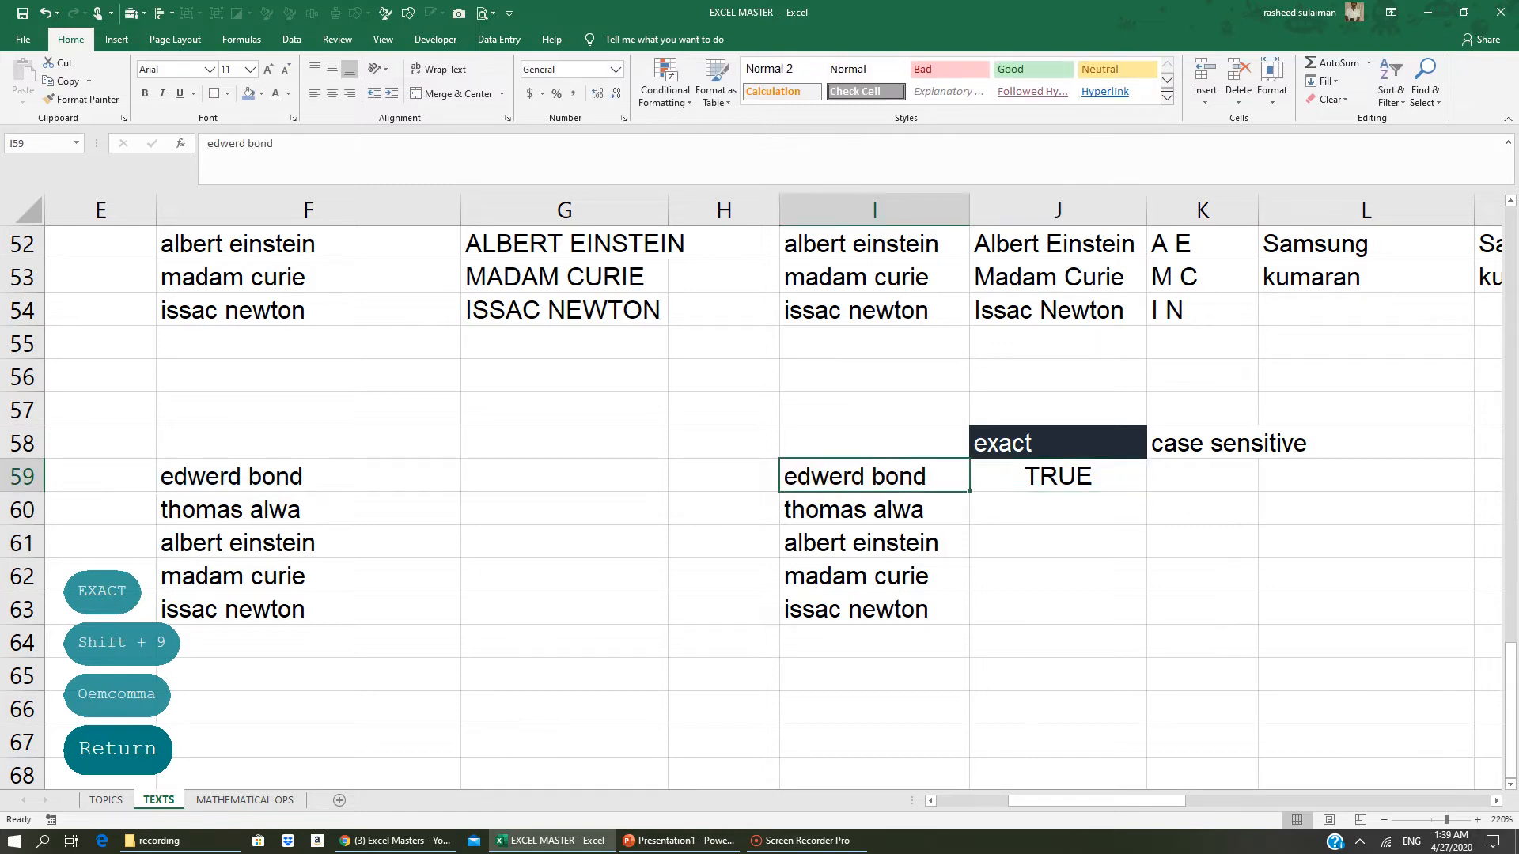
pyautogui.click(162, 481)
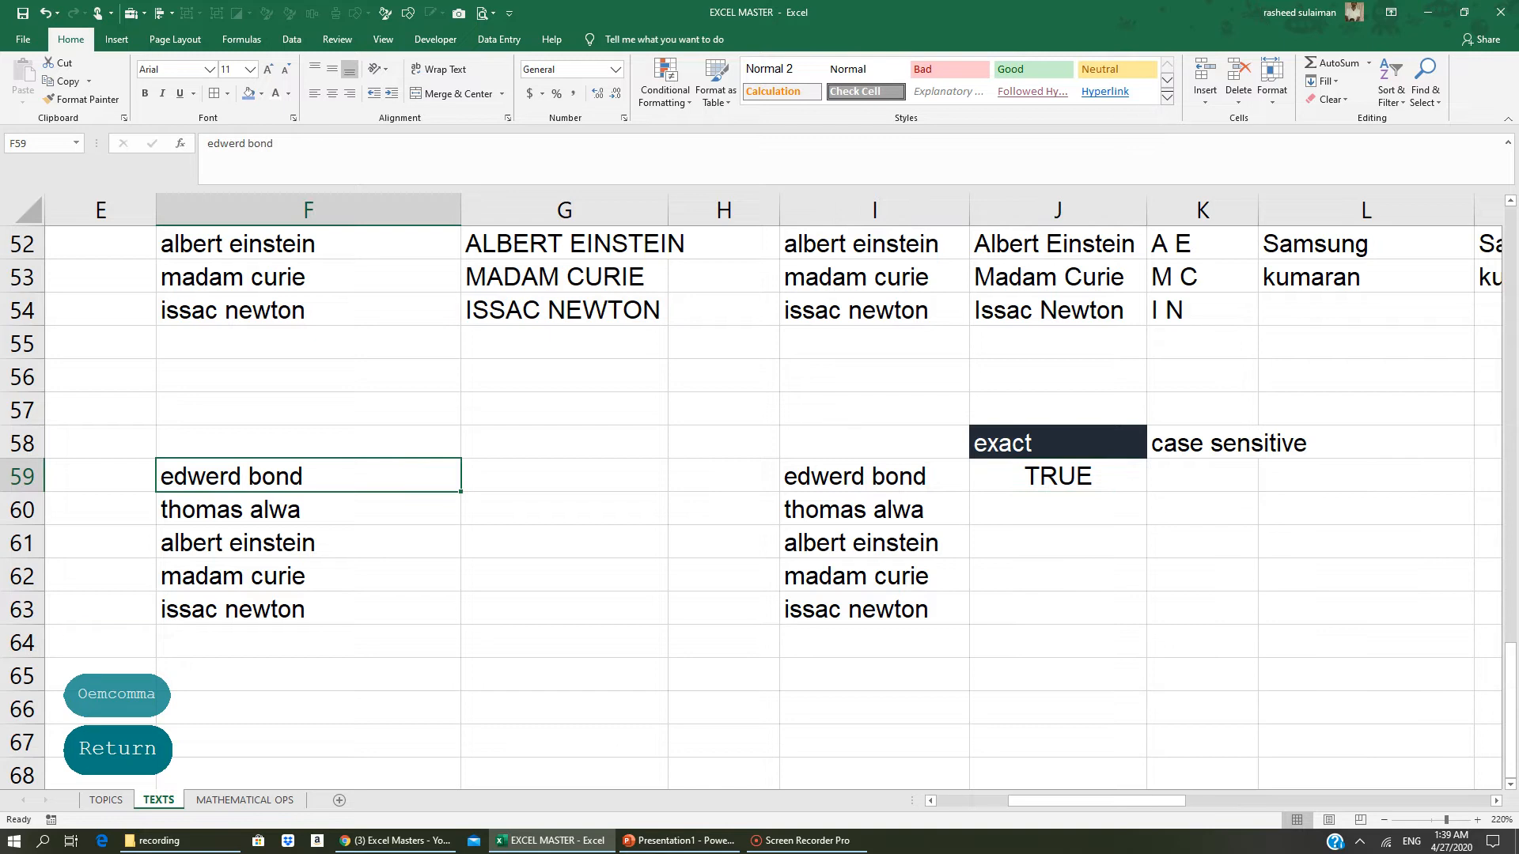
pyautogui.click(212, 143)
pyautogui.press('BackSpace')
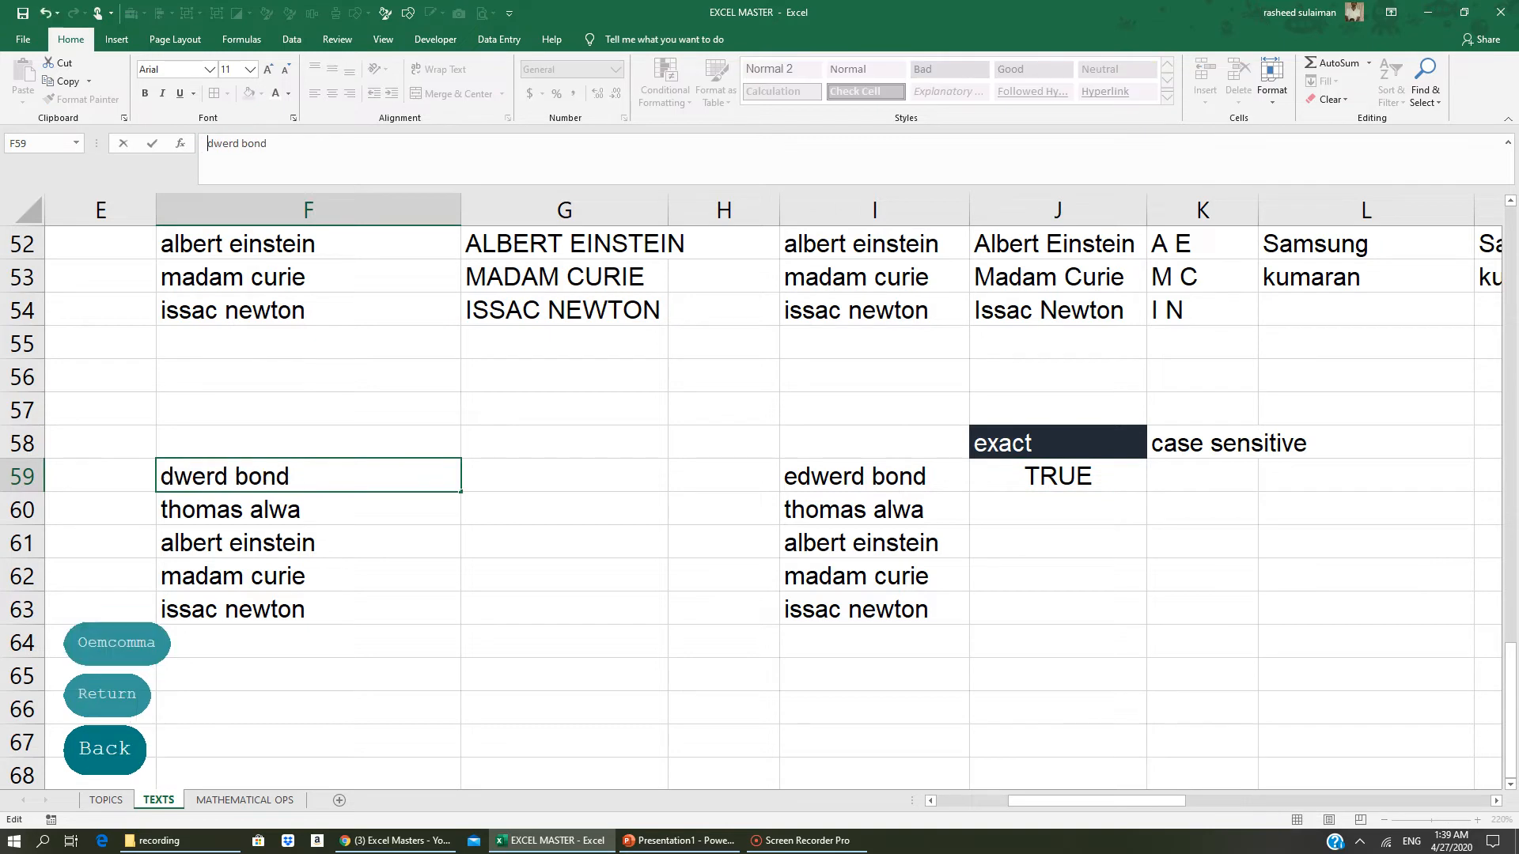
pyautogui.press('capslock')
pyautogui.write('a')
pyautogui.press('Return')
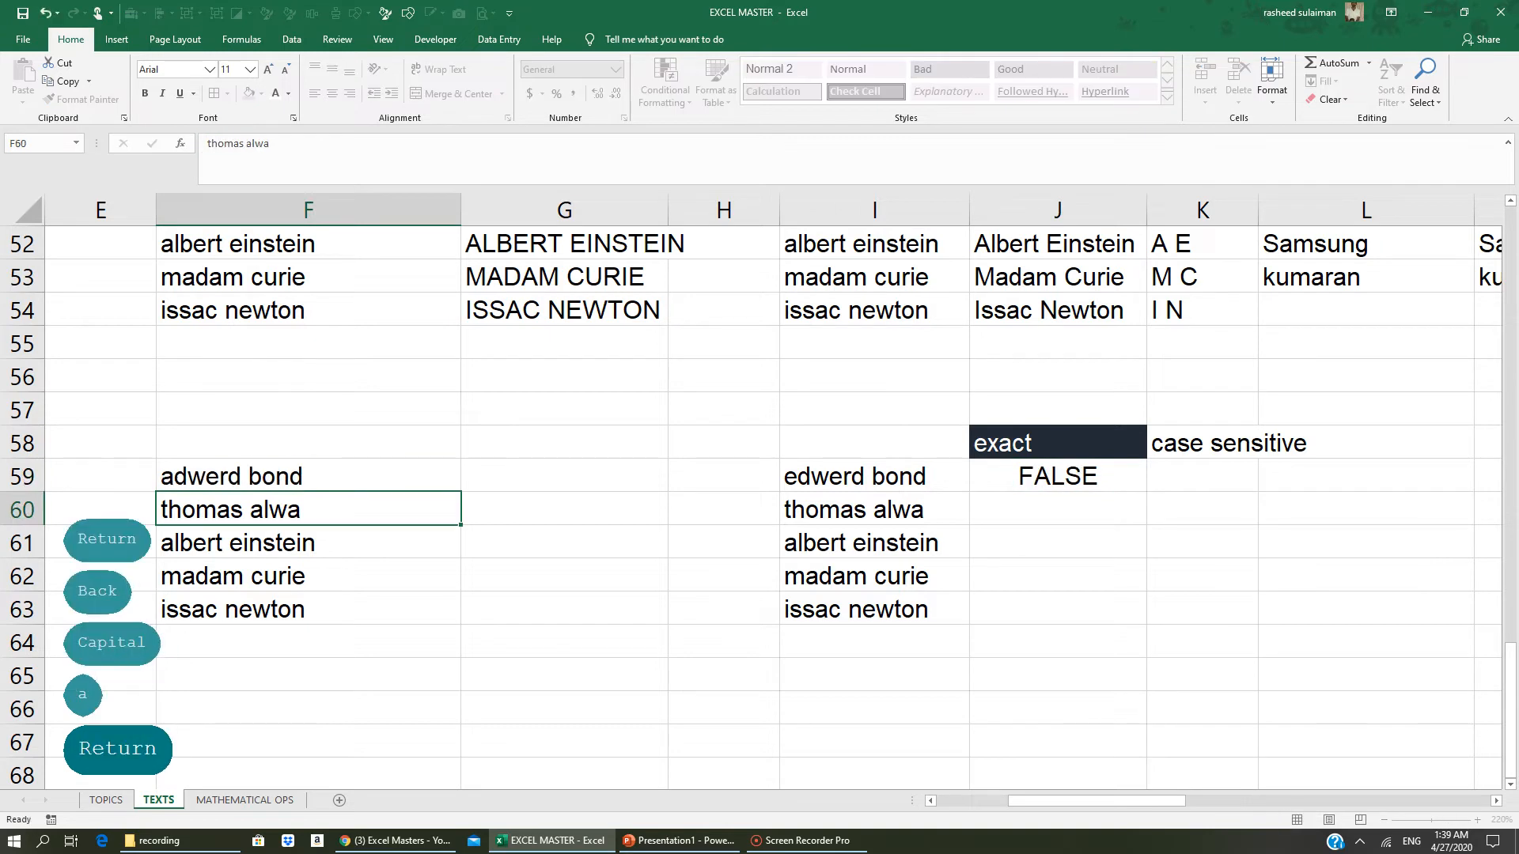
# - Fill the EXACT formula from J59 down through J63
pyautogui.click(1058, 477)
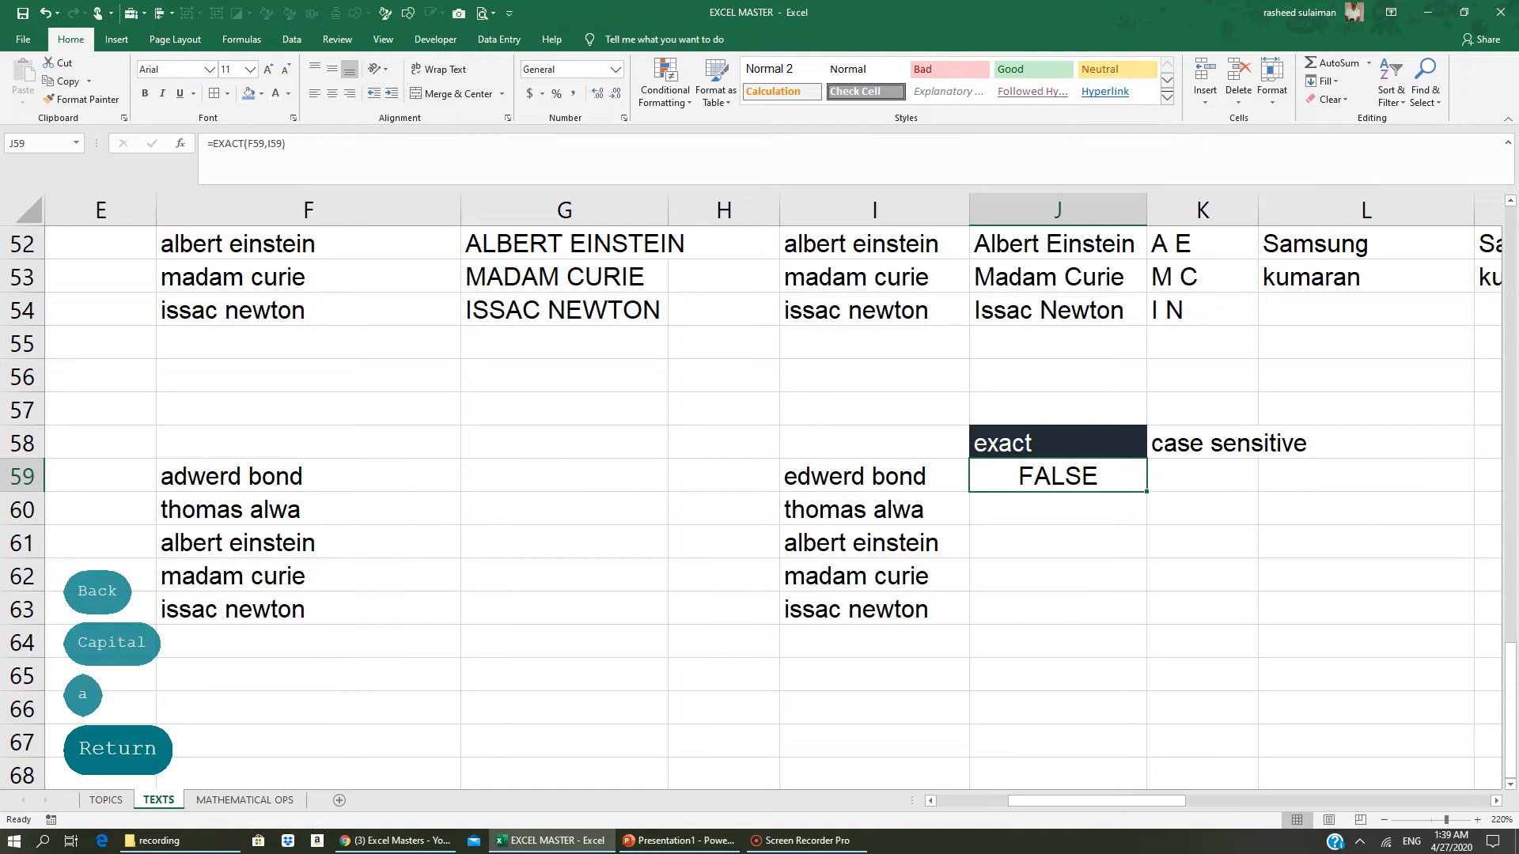
pyautogui.moveTo(1146, 491); pyautogui.dragTo(1126, 613)
pyautogui.click(1072, 483)
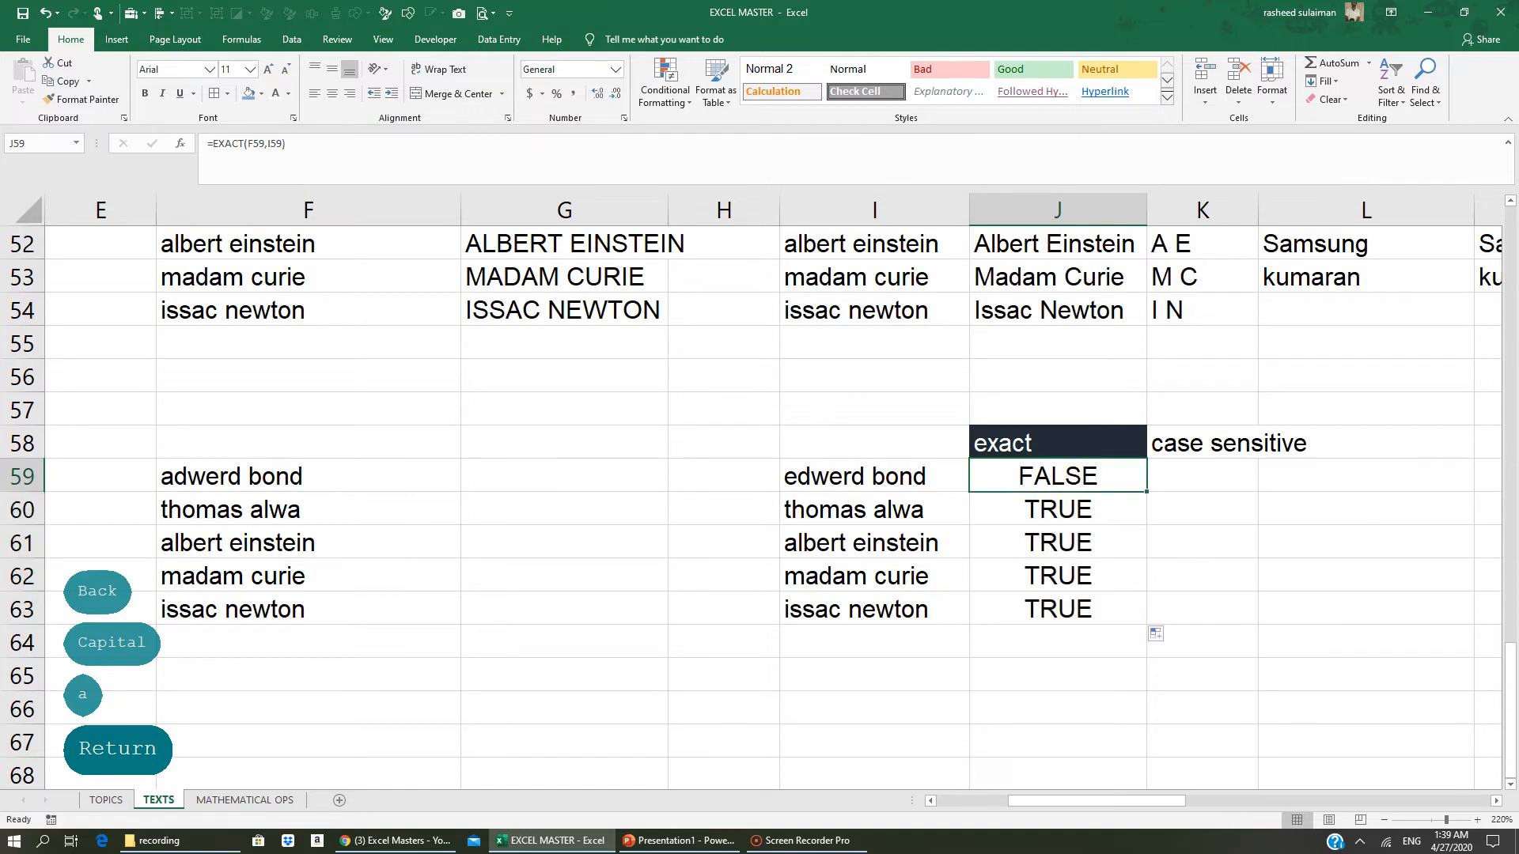
# - Compare the names in F59 and I59, and replace the first letter in F59 with a capital E
pyautogui.click(308, 476)
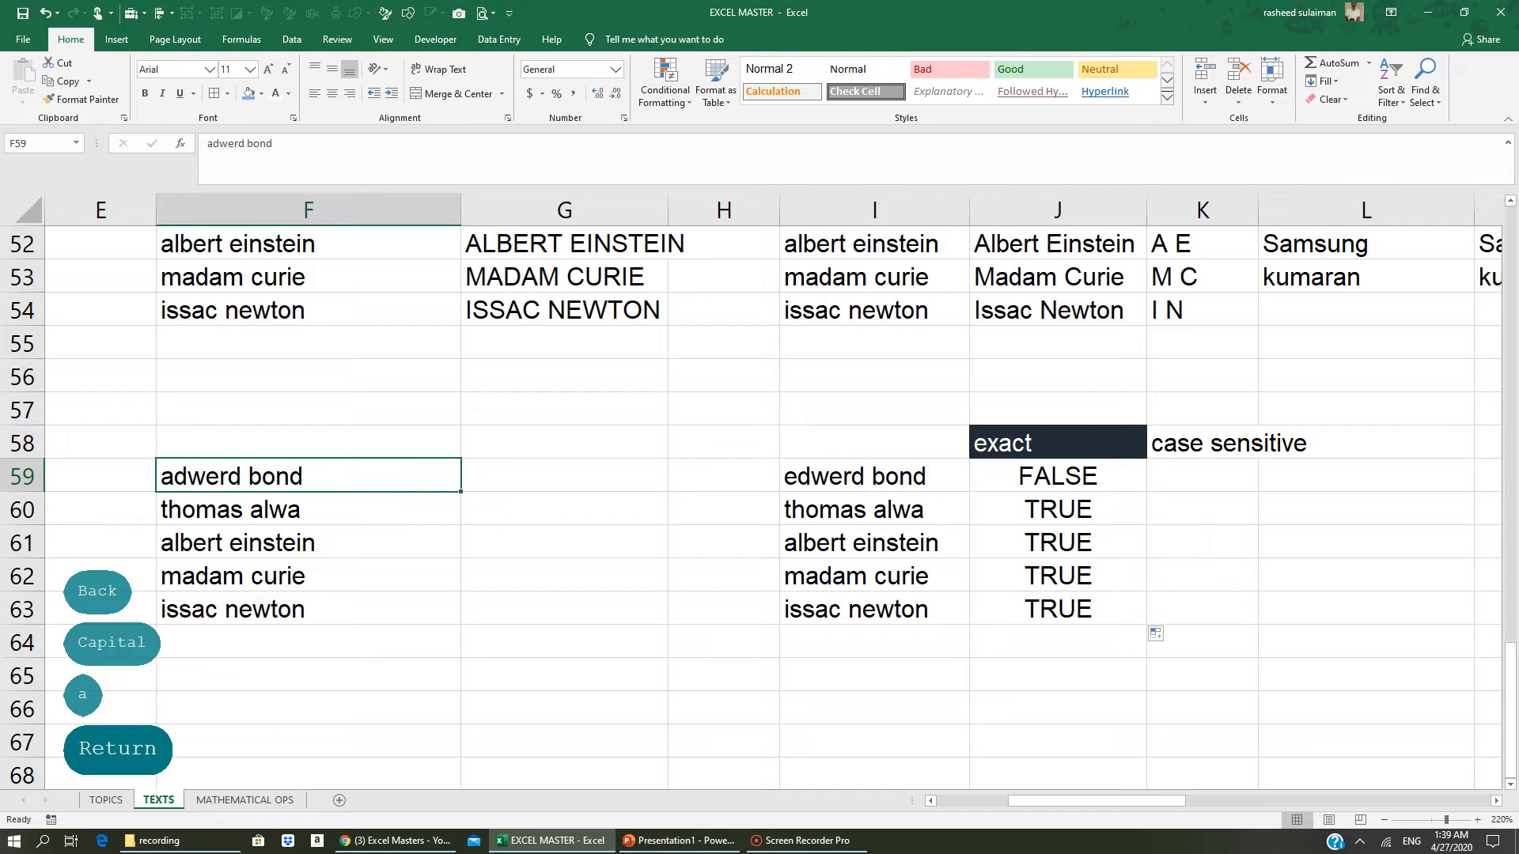
pyautogui.click(874, 477)
pyautogui.click(308, 476)
pyautogui.click(874, 476)
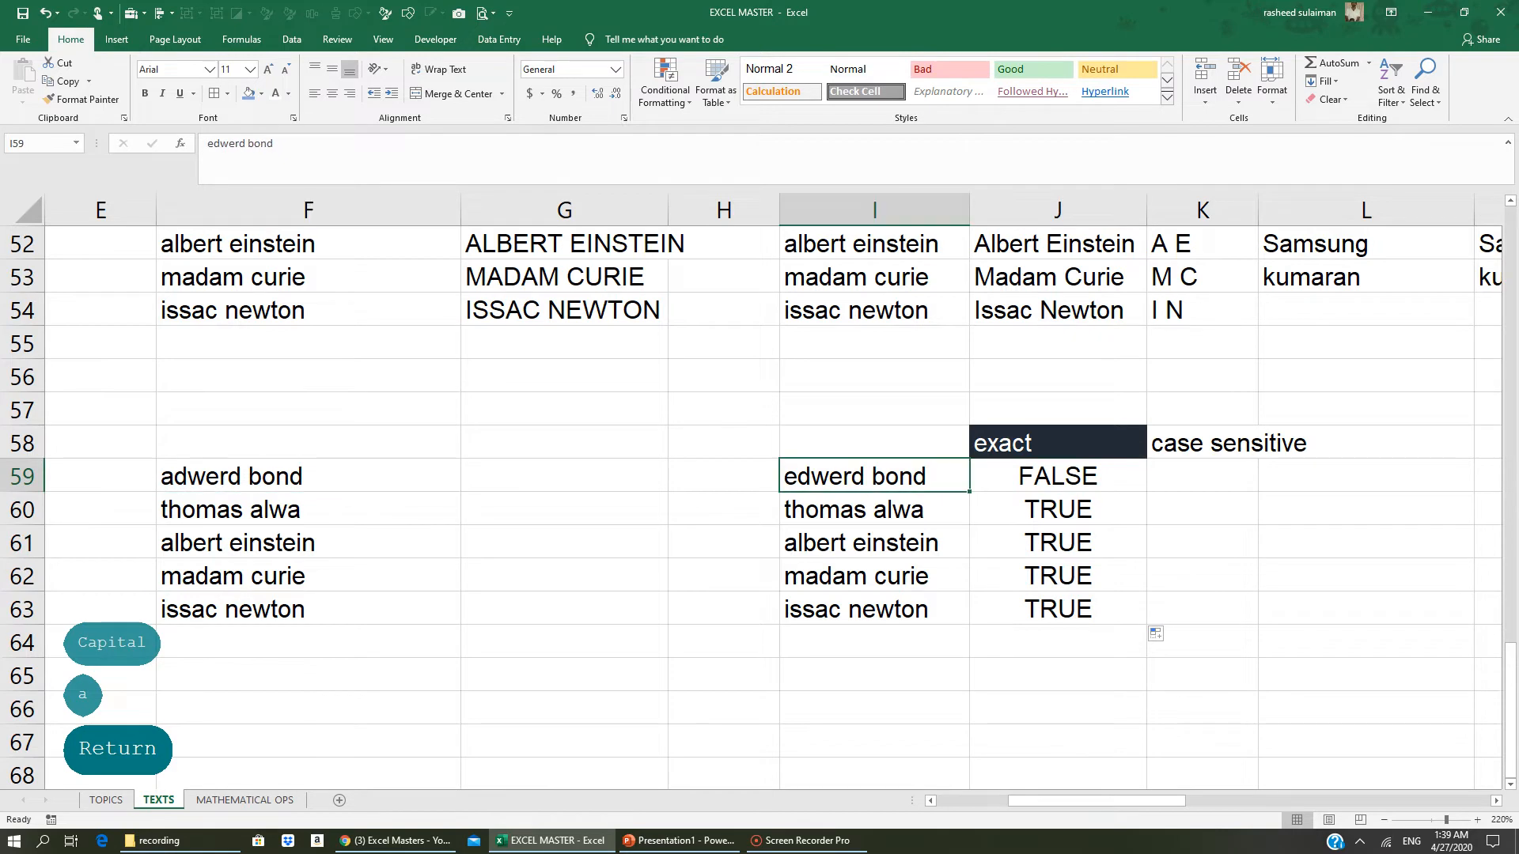
pyautogui.click(308, 477)
pyautogui.click(208, 144)
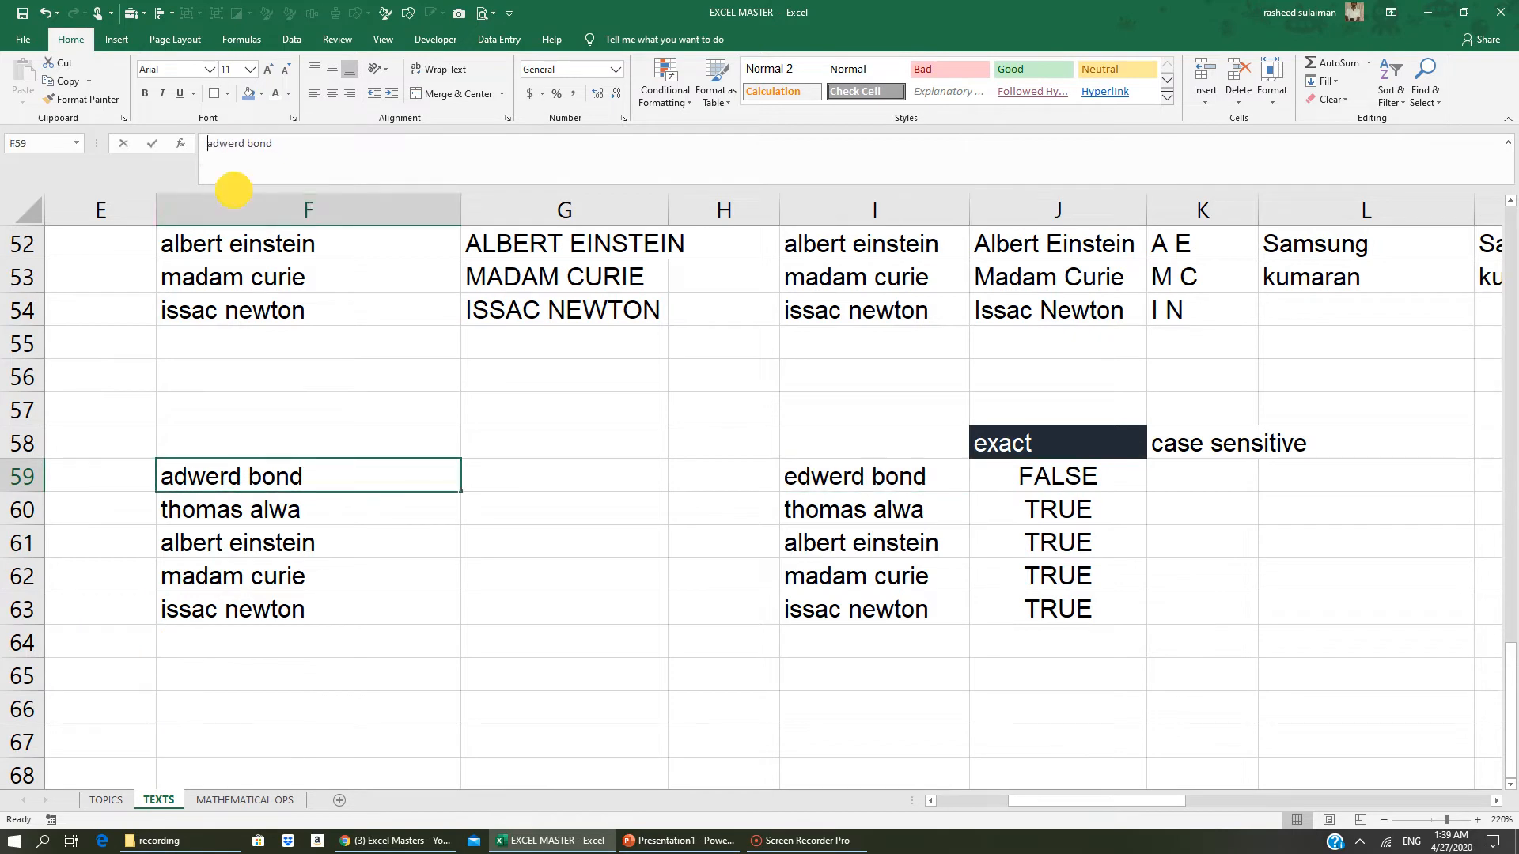
pyautogui.press('Delete')
pyautogui.write('E')
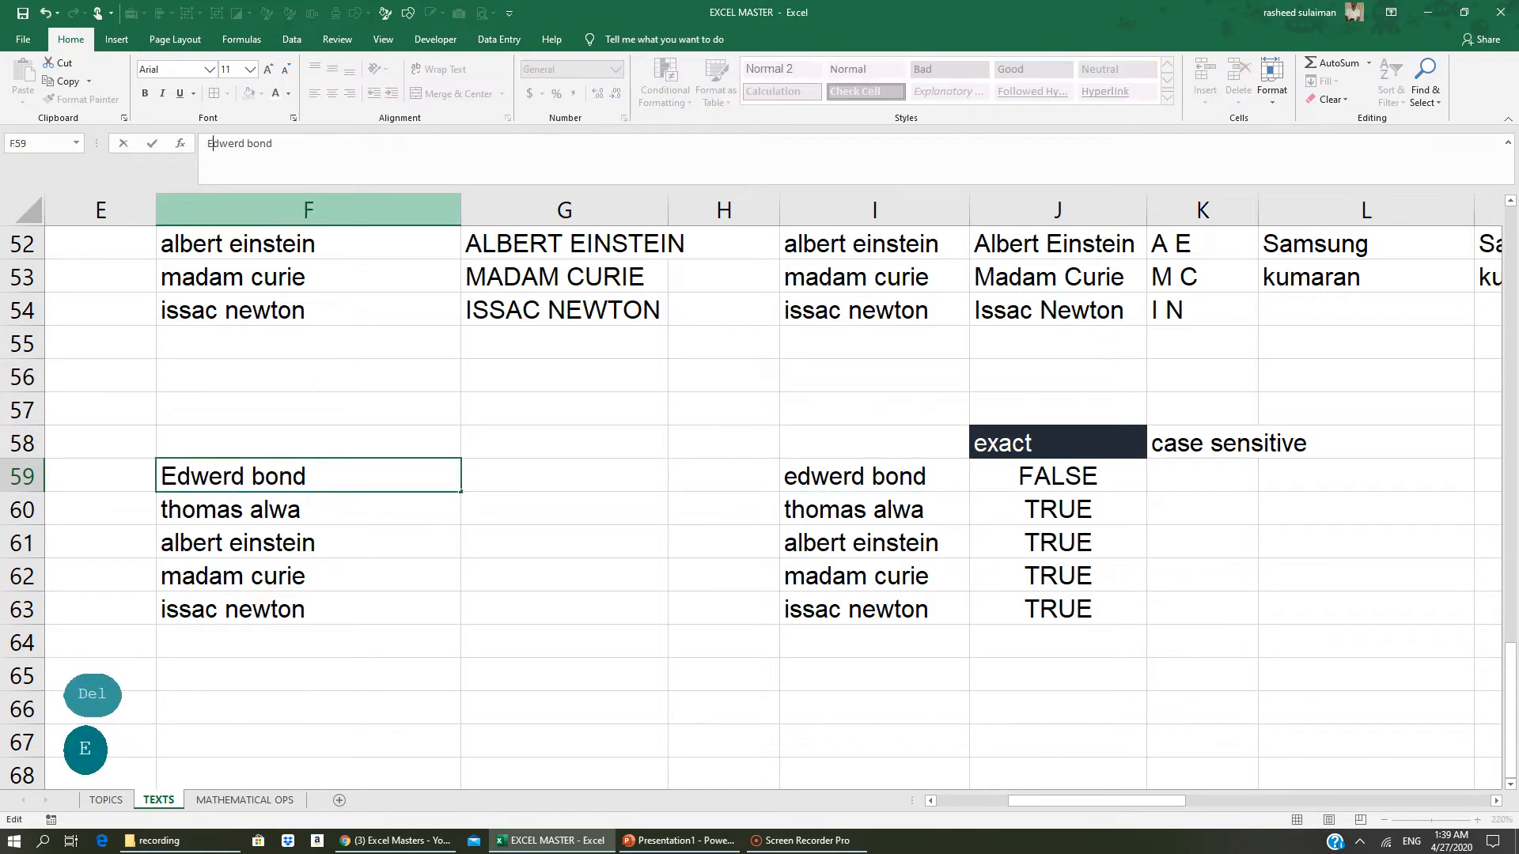
pyautogui.press('Return')
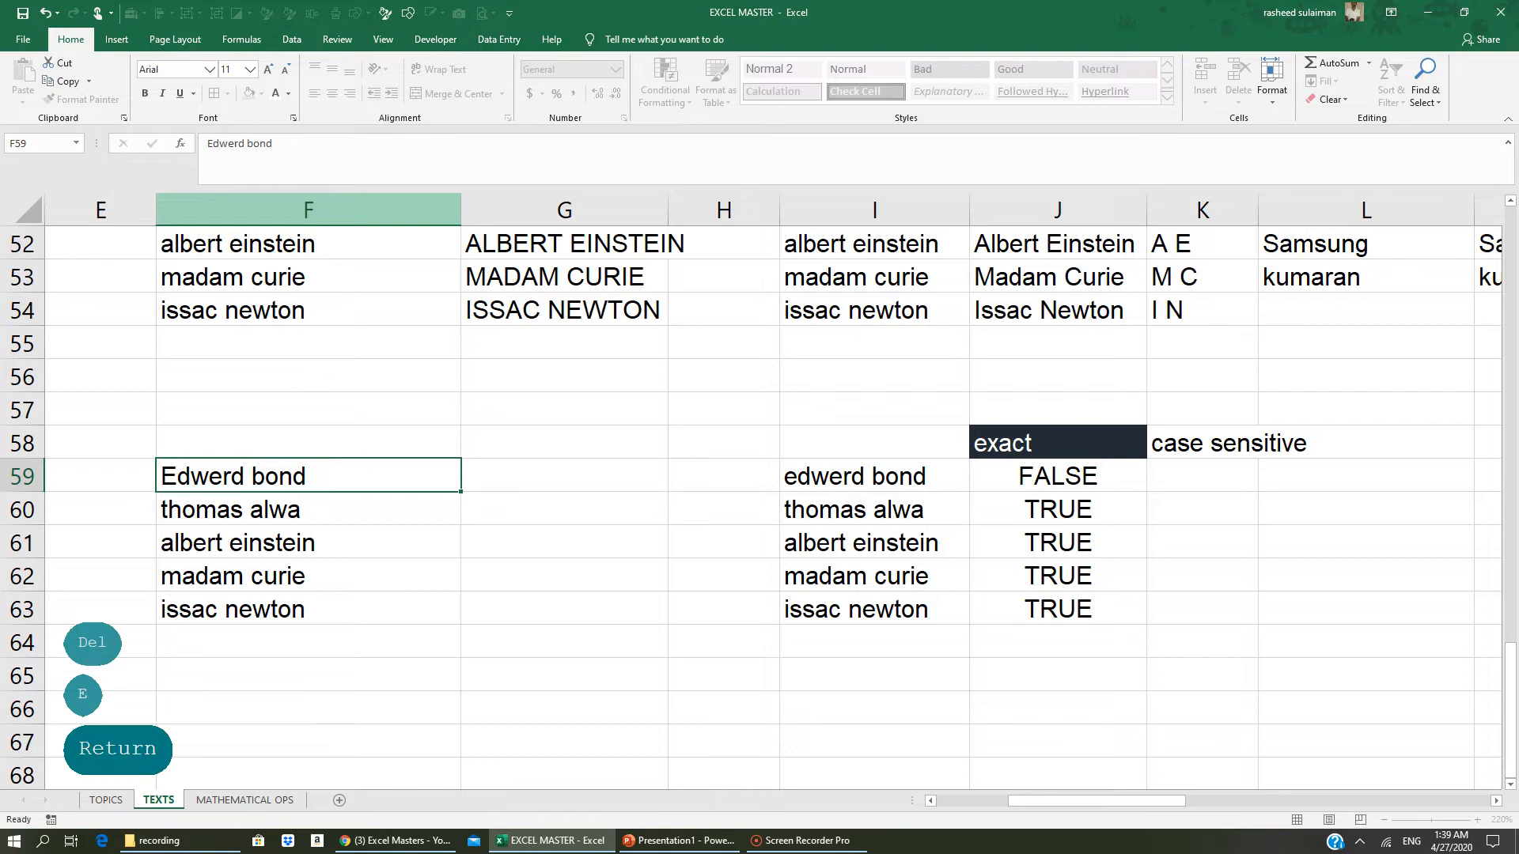
# - Replace the first letter of the name in F59 with a lowercase e and check the EXACT comparison in J59
pyautogui.click(1052, 476)
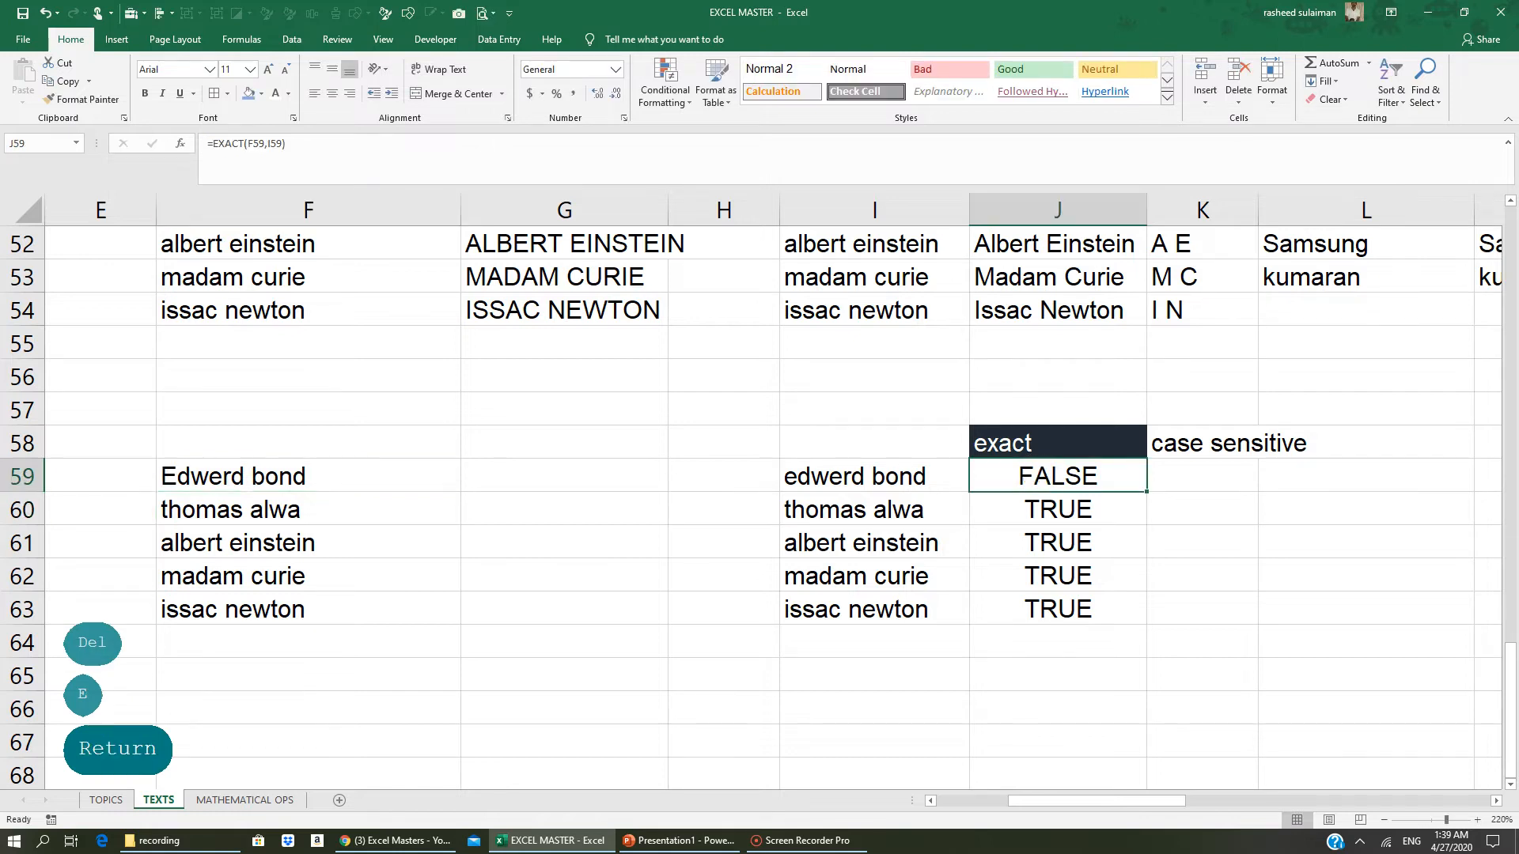
pyautogui.click(224, 478)
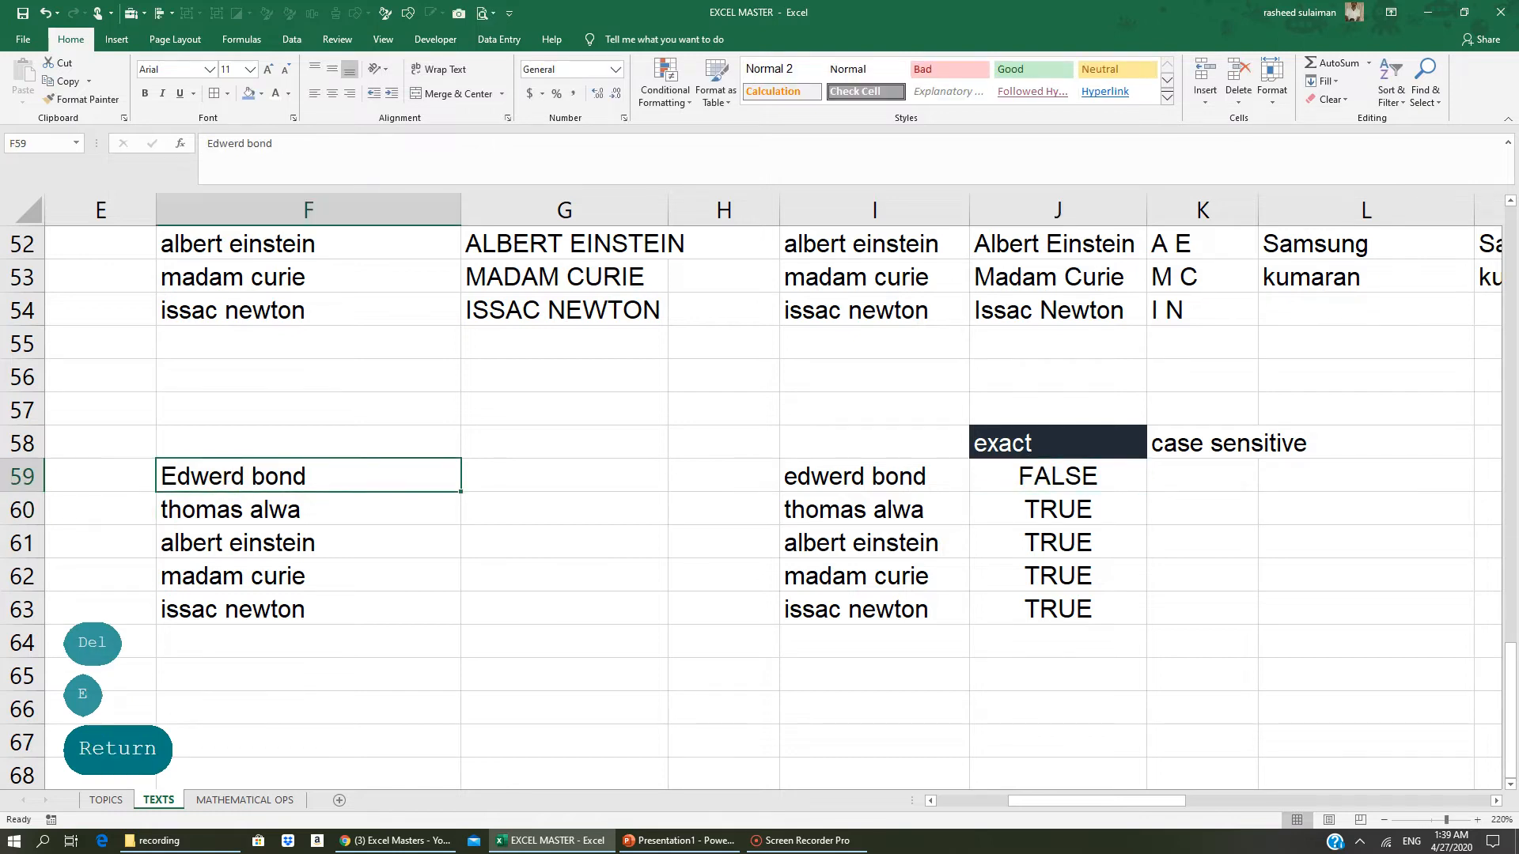
pyautogui.click(212, 146)
pyautogui.press('BackSpace')
pyautogui.write('e')
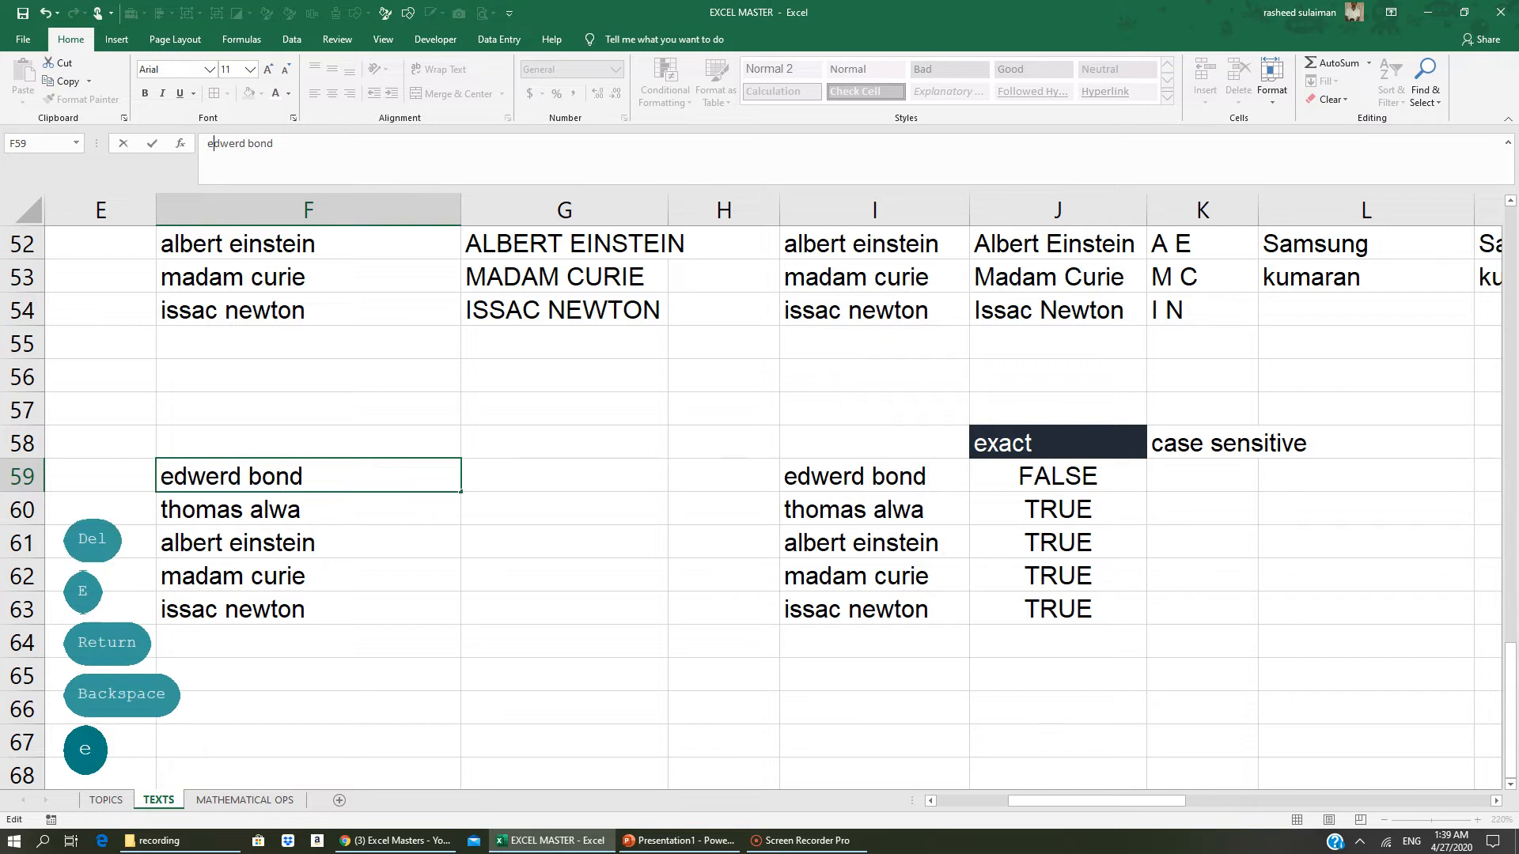
pyautogui.press('Return')
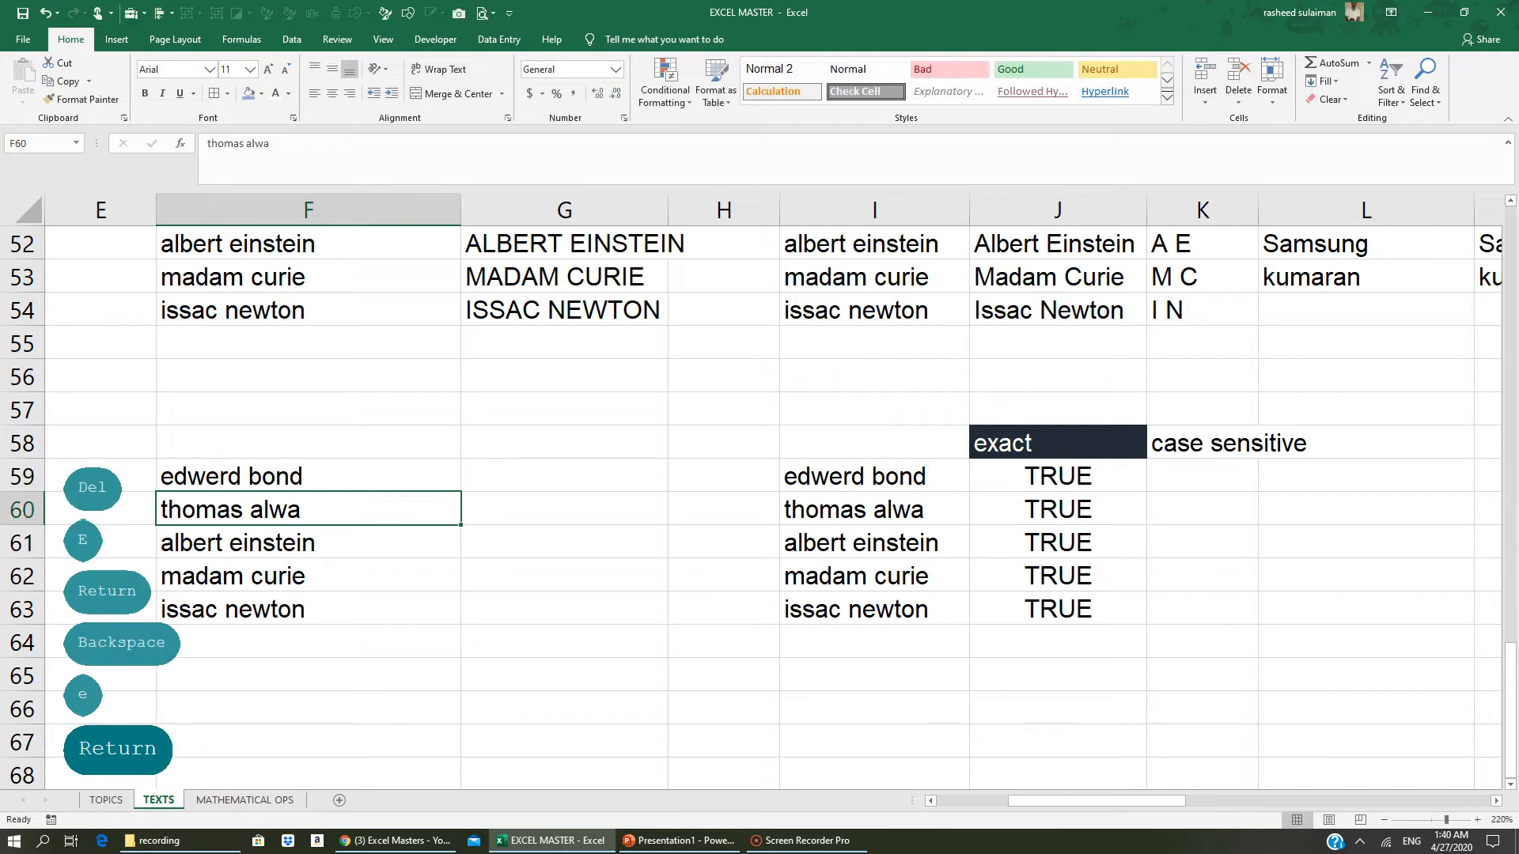
pyautogui.click(1040, 470)
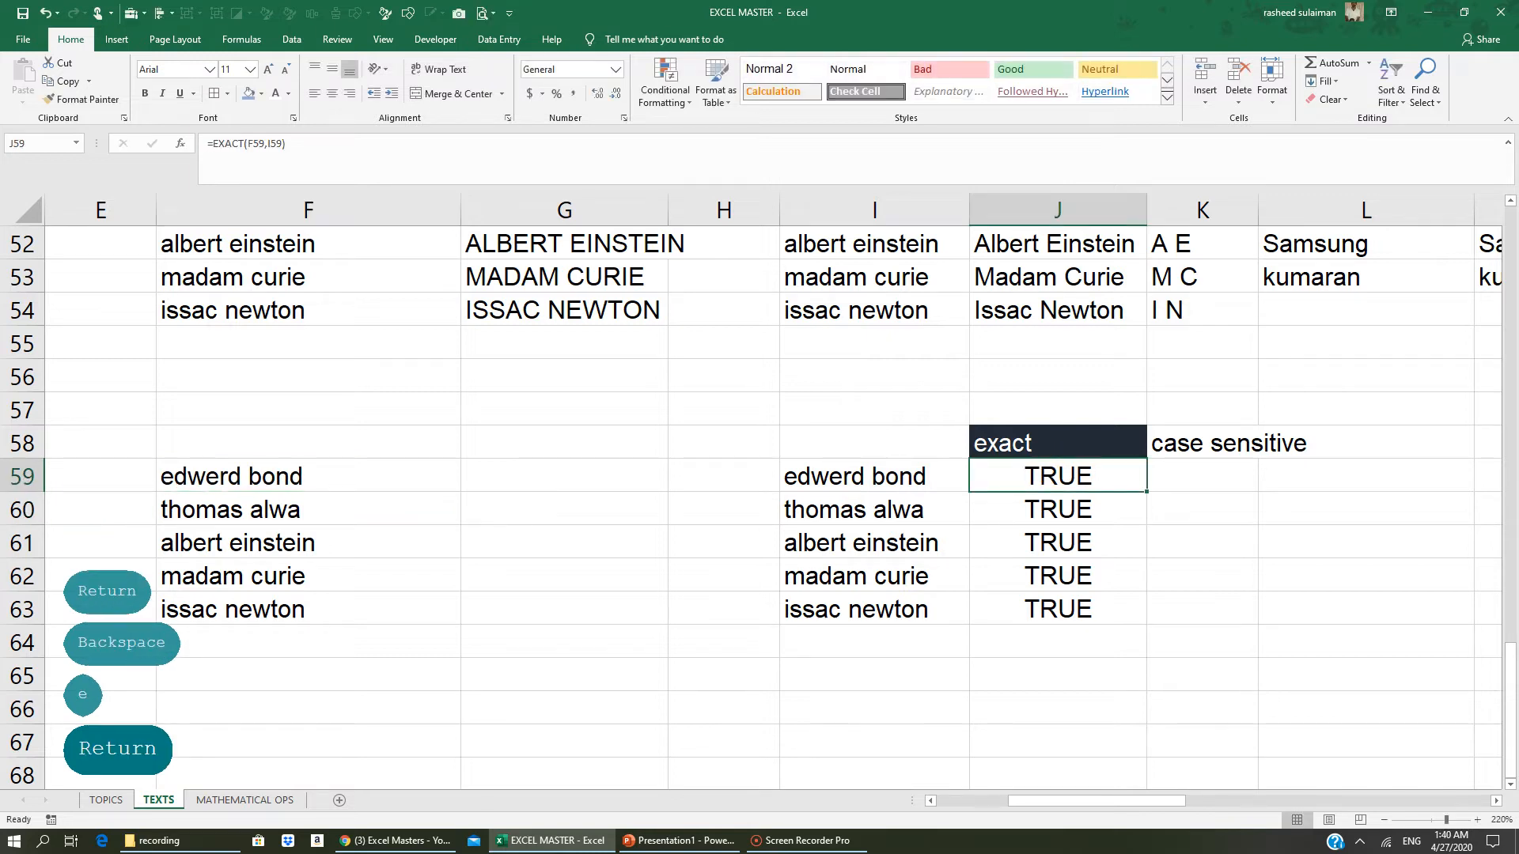
# - Remove the space between the two words in F59 to test the EXACT comparison in J59
pyautogui.click(249, 476)
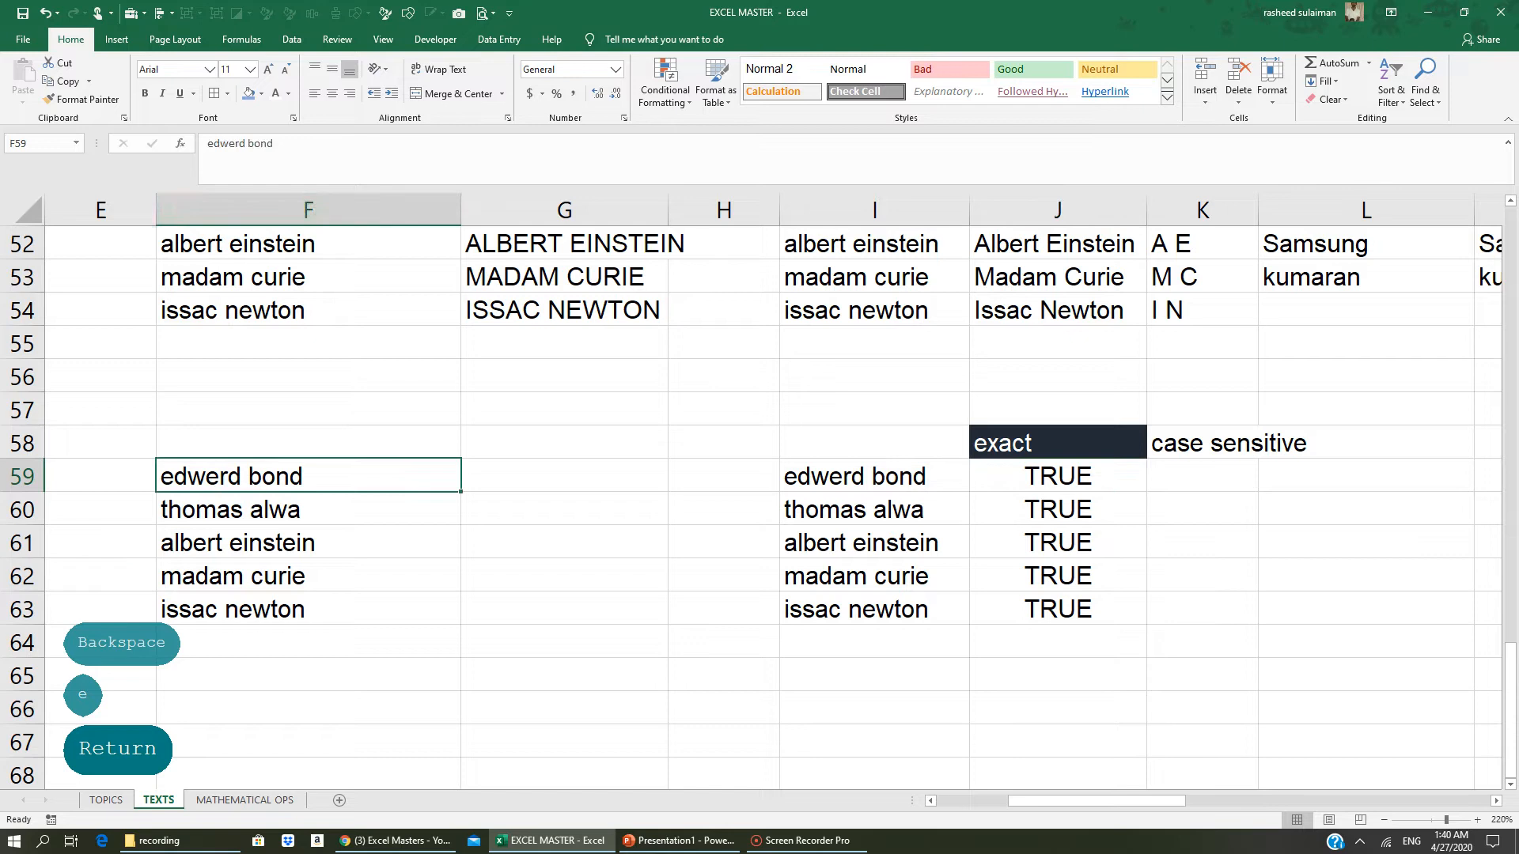
pyautogui.click(249, 144)
pyautogui.press('BackSpace')
pyautogui.press('Return')
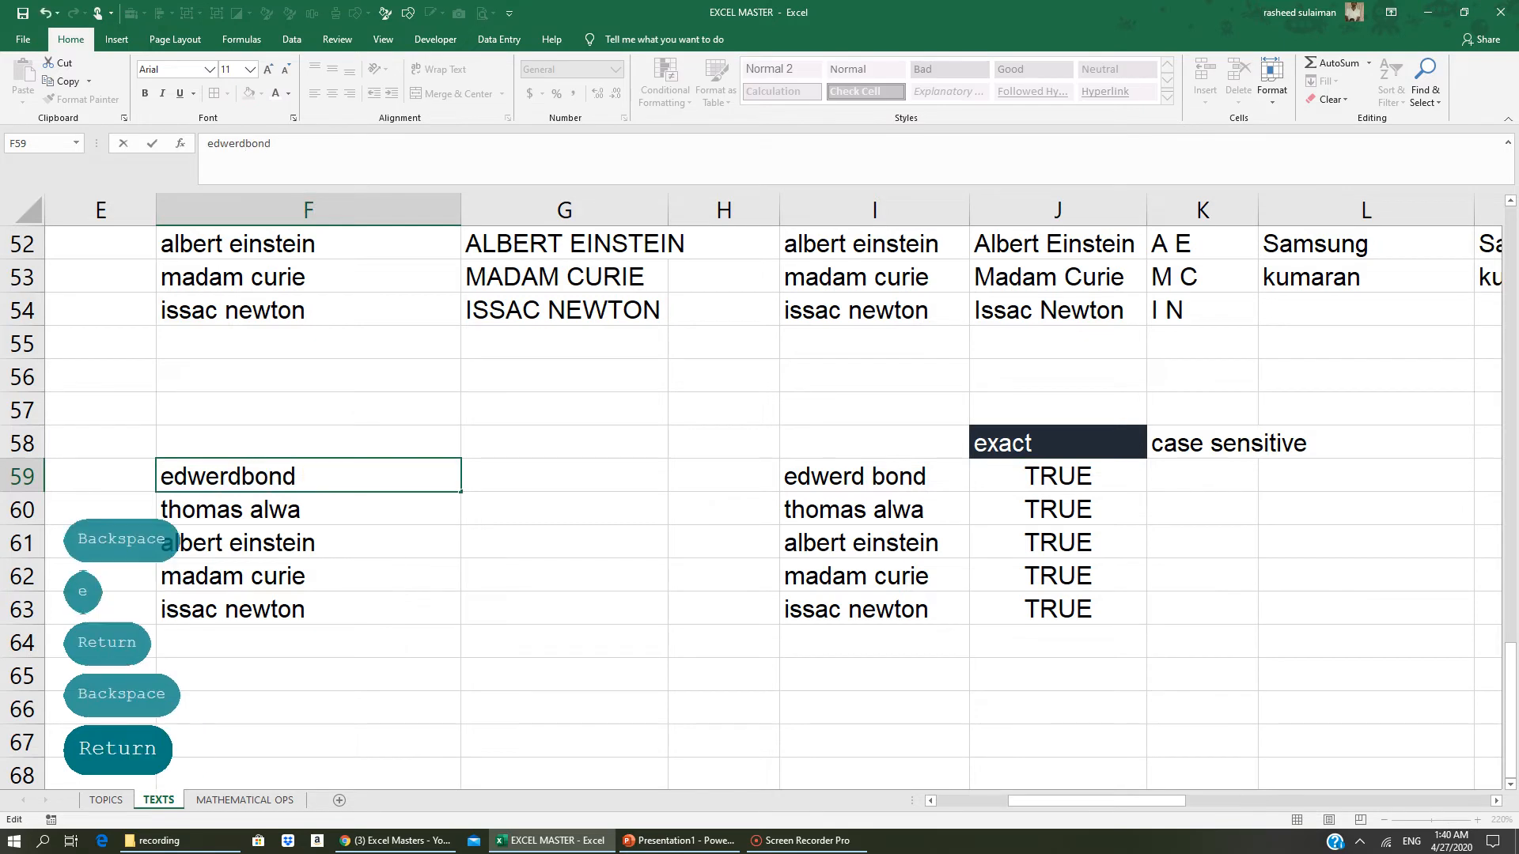
pyautogui.click(1094, 479)
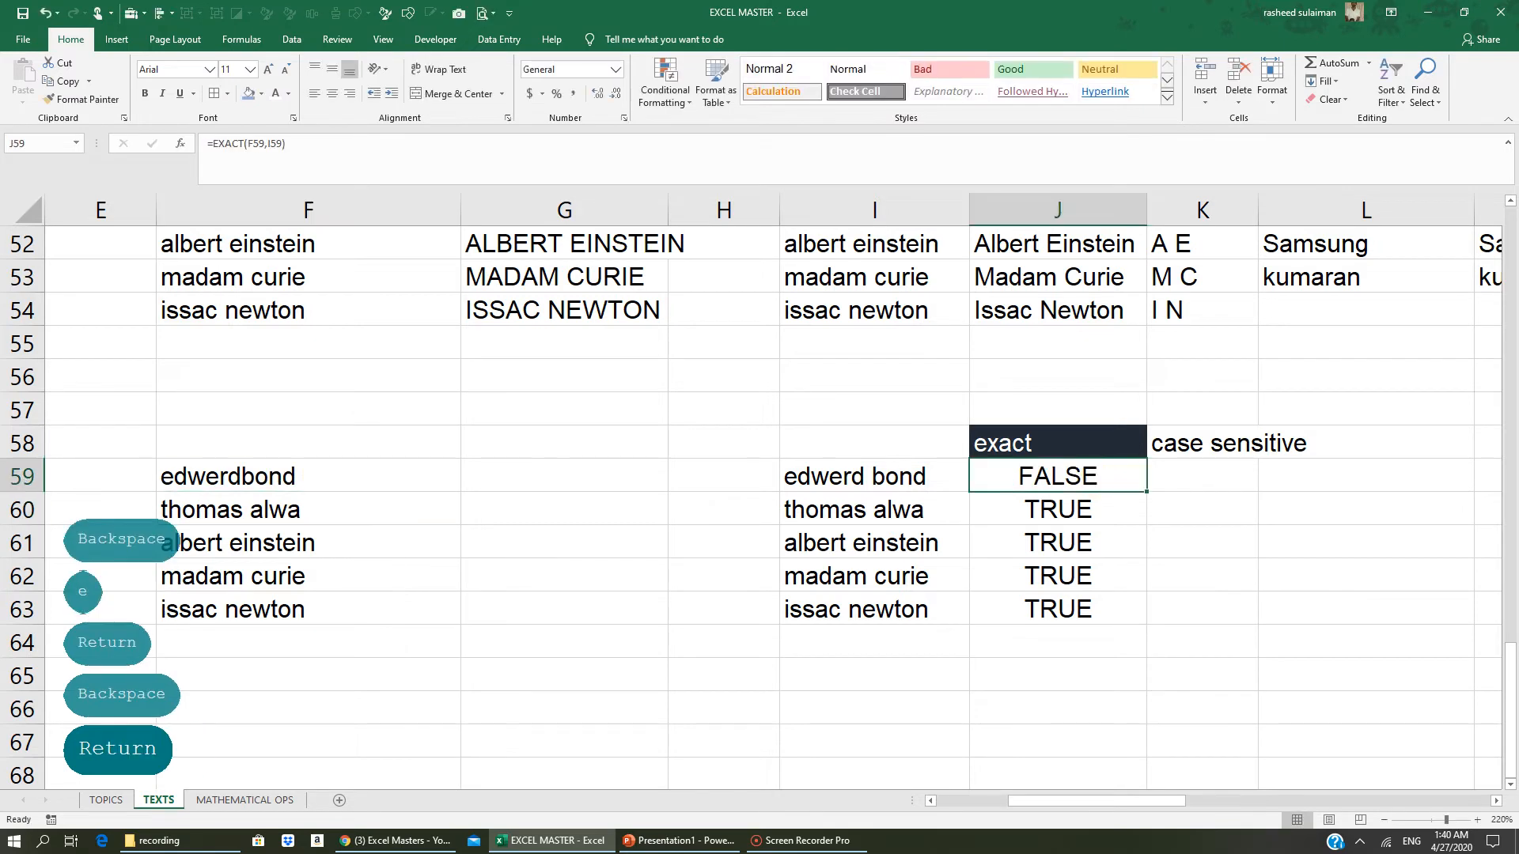
# - Compare F59 with I59 and restore the space between the two words in F59
pyautogui.click(272, 483)
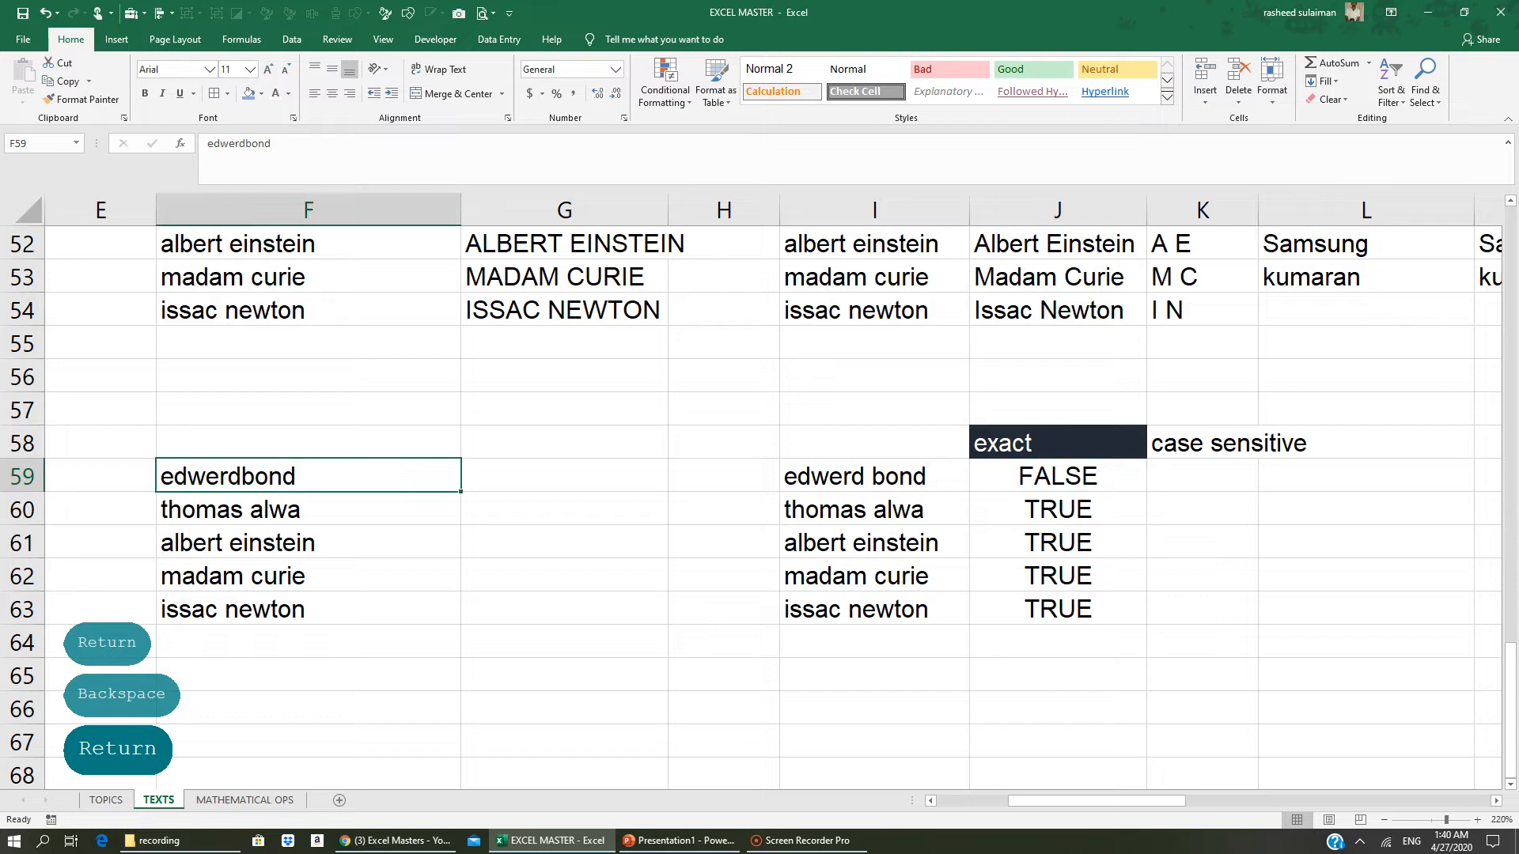
pyautogui.click(855, 480)
pyautogui.click(199, 481)
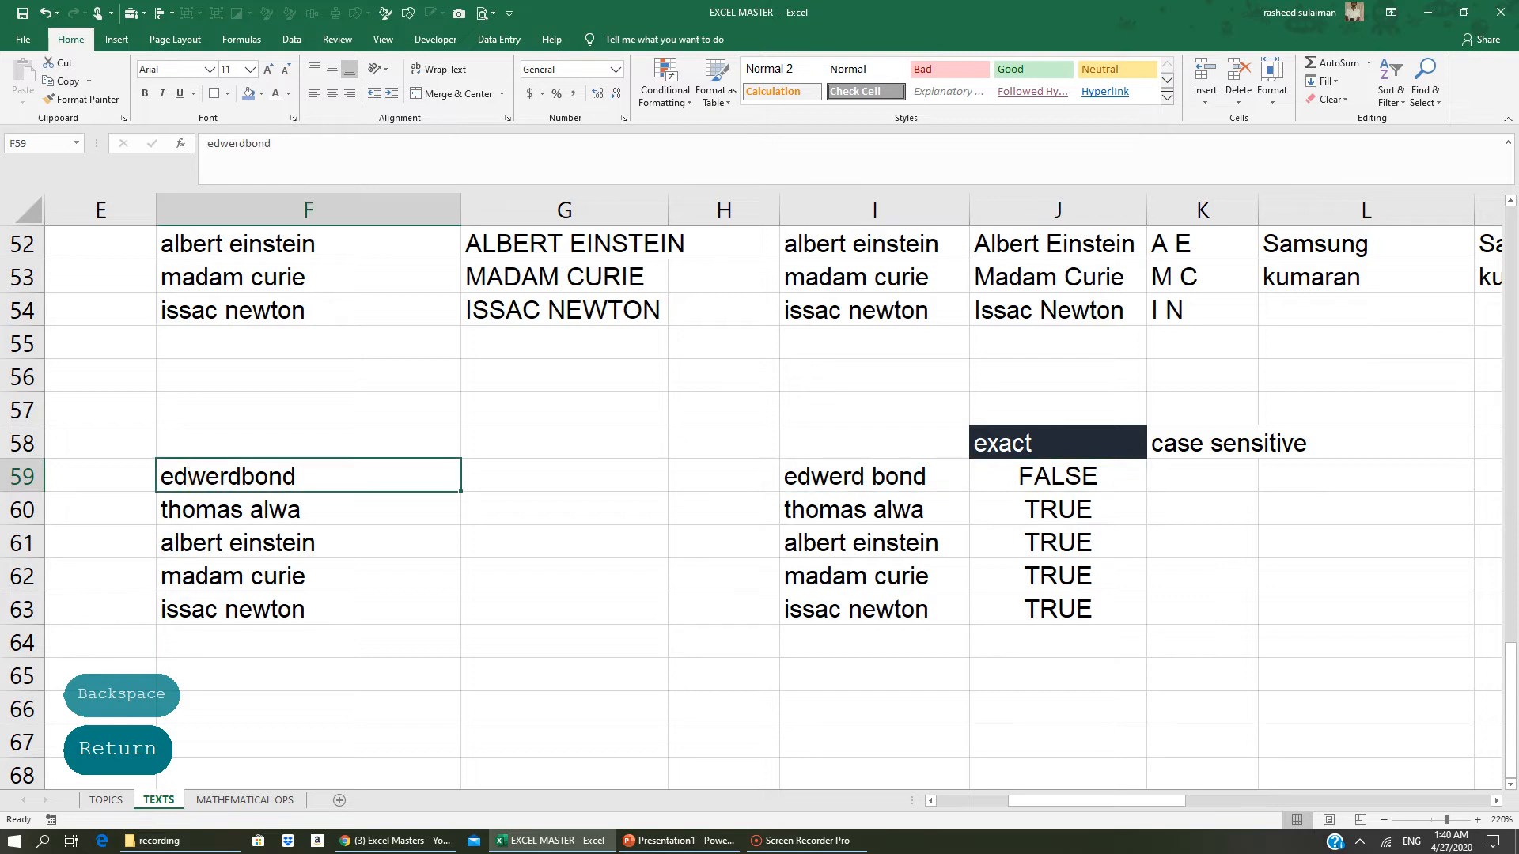
pyautogui.click(247, 143)
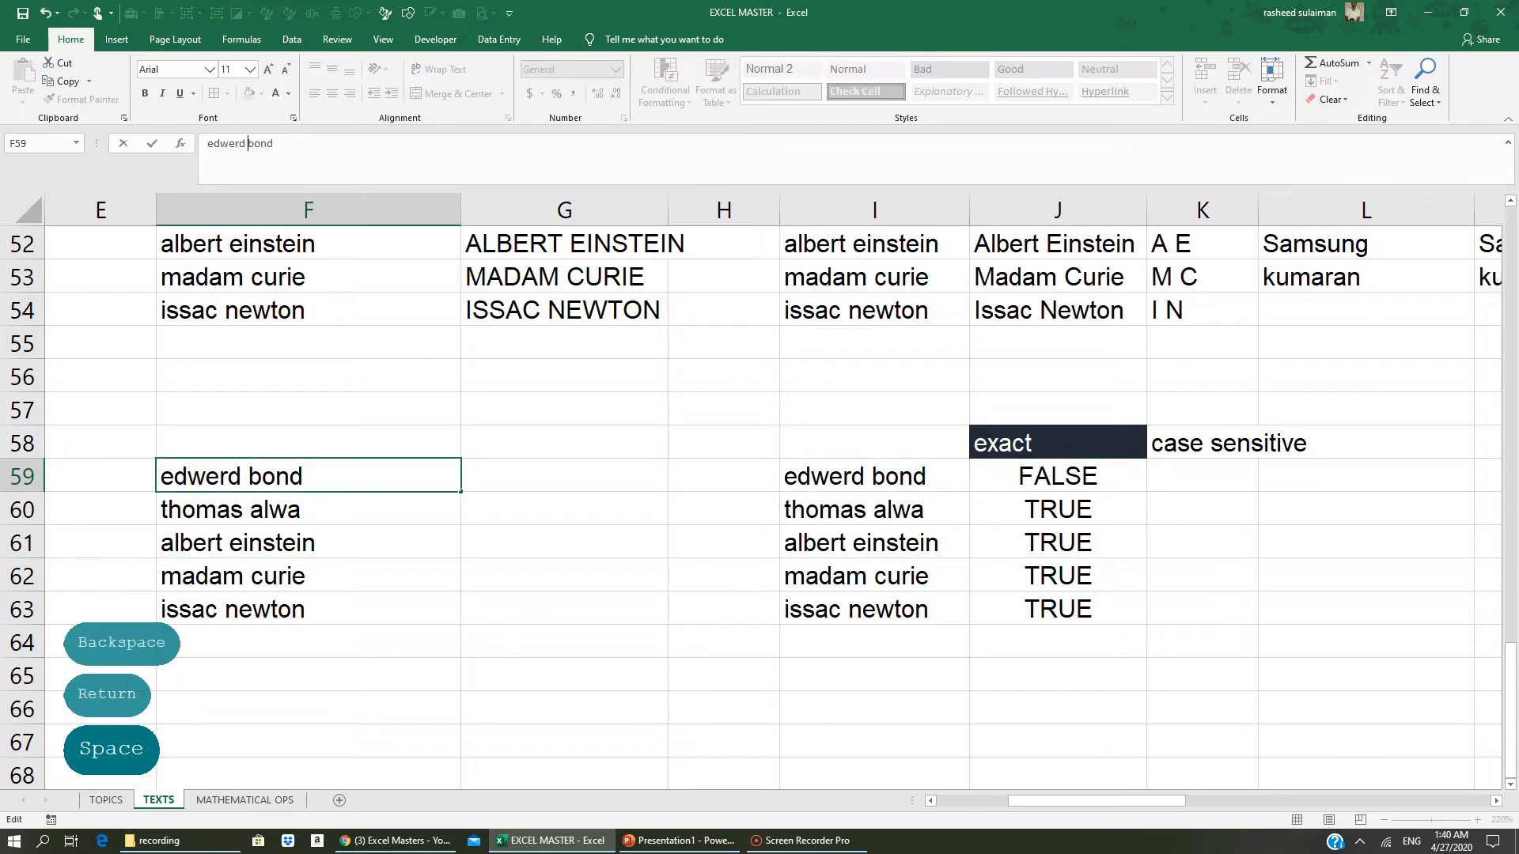
pyautogui.press('Return')
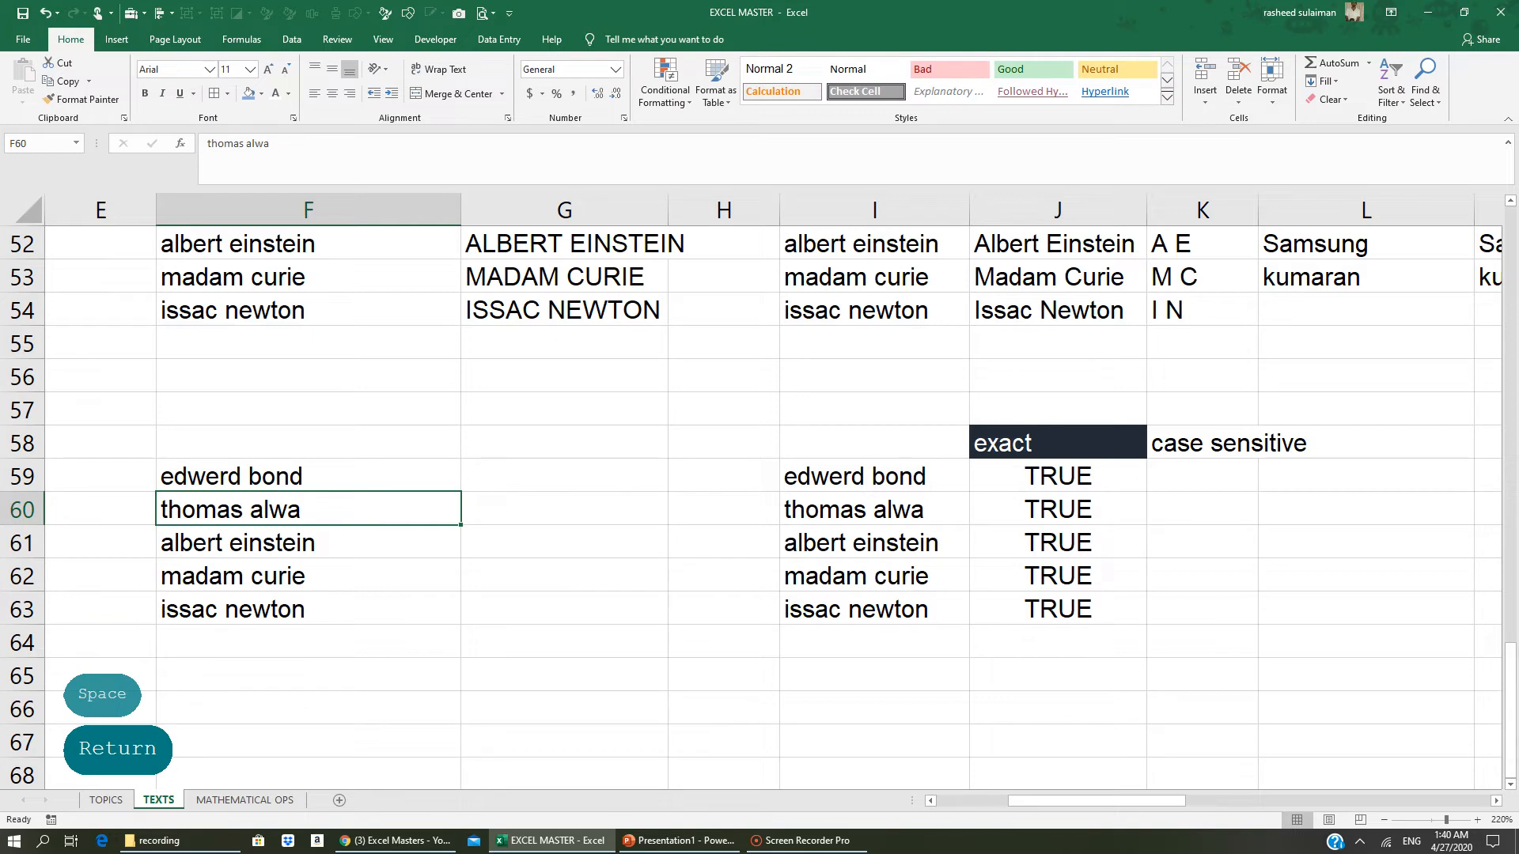
pyautogui.press('Up')
pyautogui.click(822, 479)
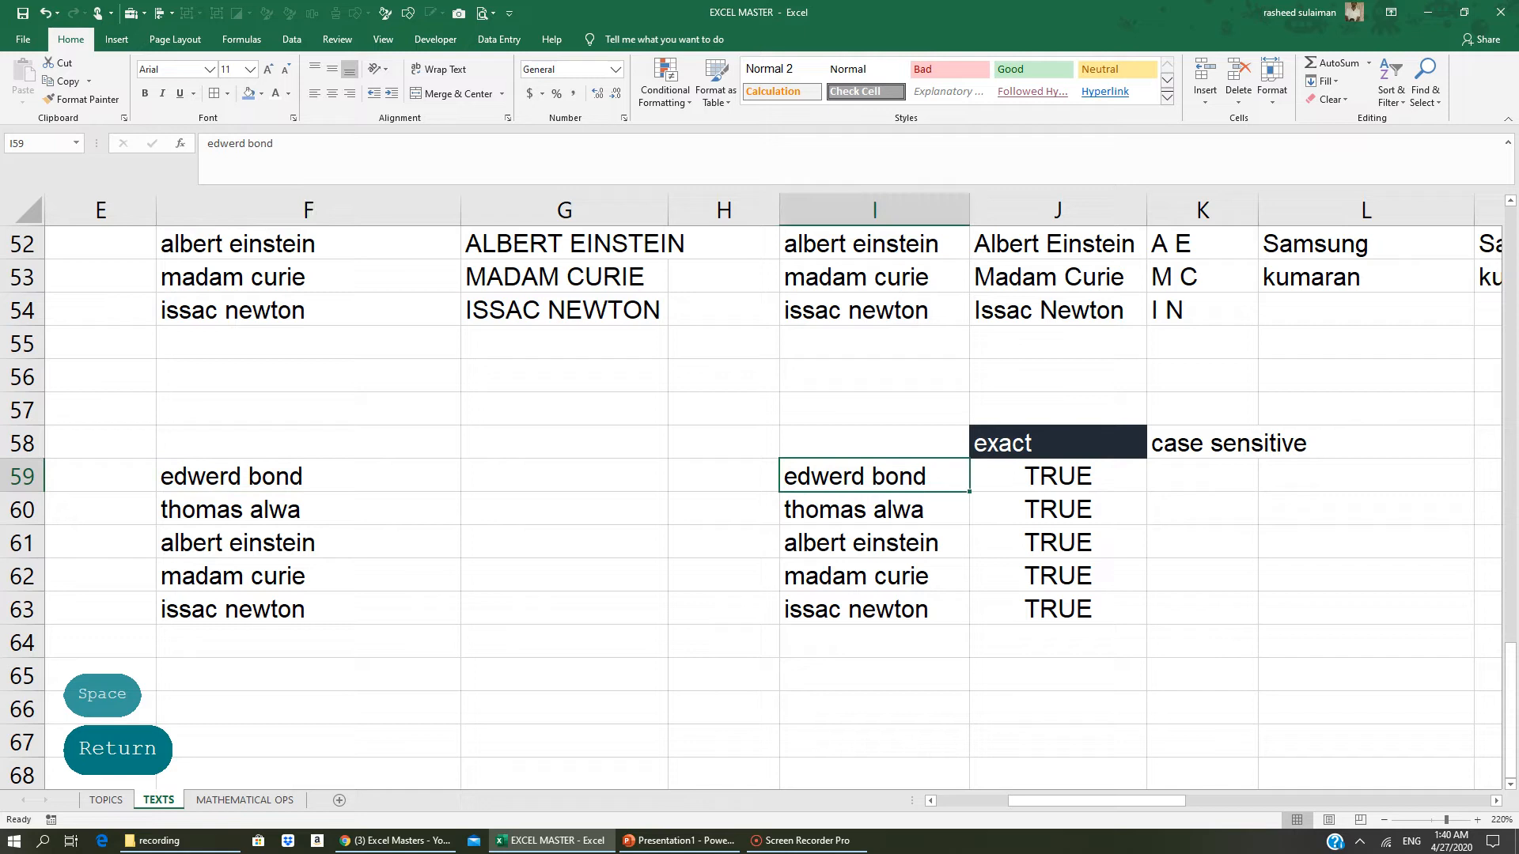
# - Clear the existing REPLACE formulas from Y50:Y51
pyautogui.moveTo(1495, 800); pyautogui.dragTo(1495, 801)
pyautogui.click(1495, 801)
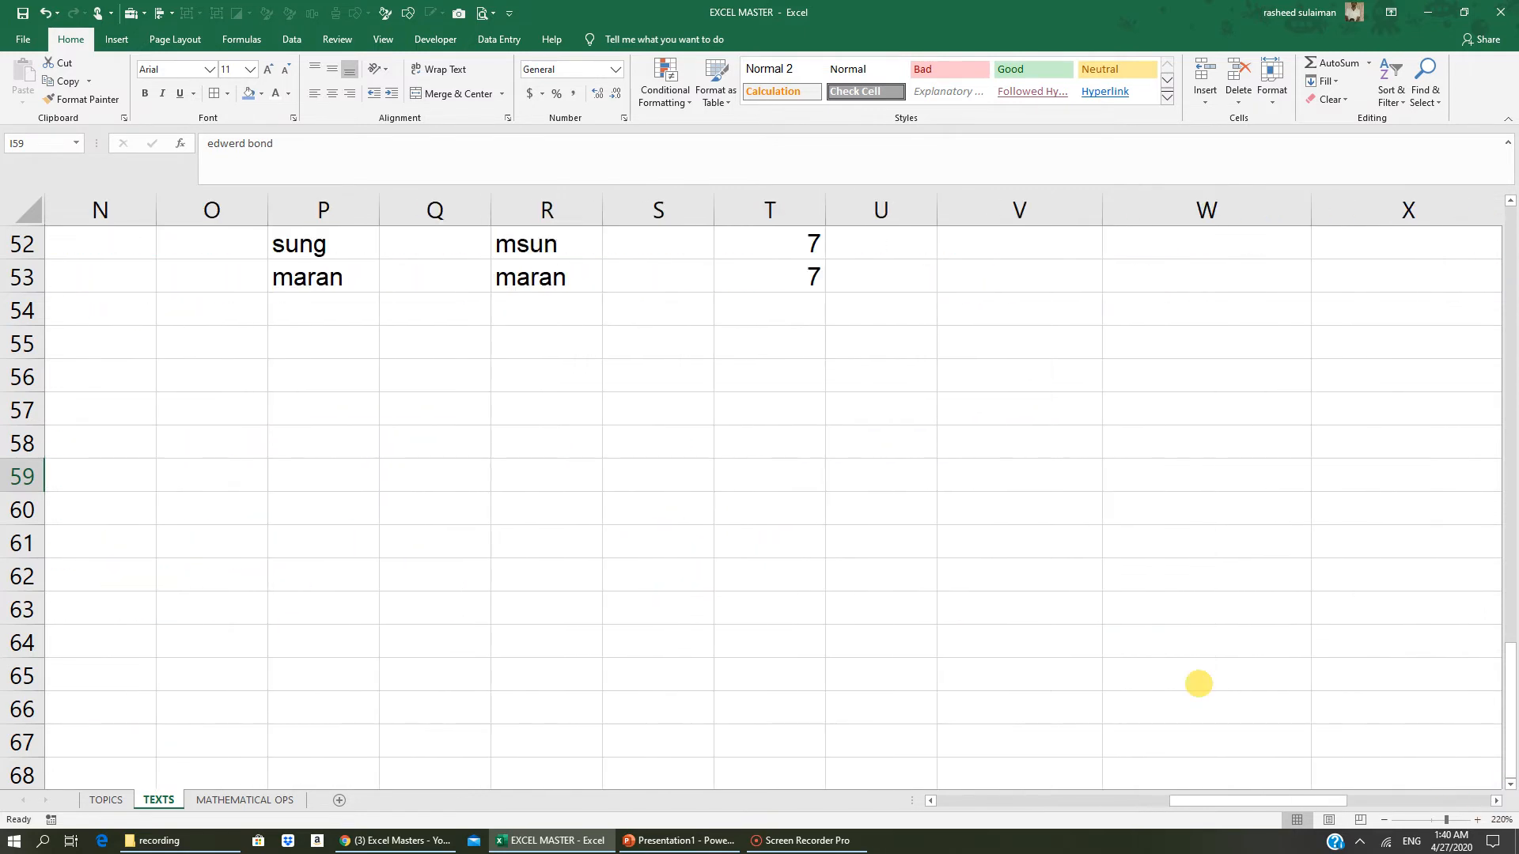
pyautogui.scroll(6, 1197, 681)
pyautogui.scroll(-1, 1197, 681)
pyautogui.scroll(-1, 759, 507)
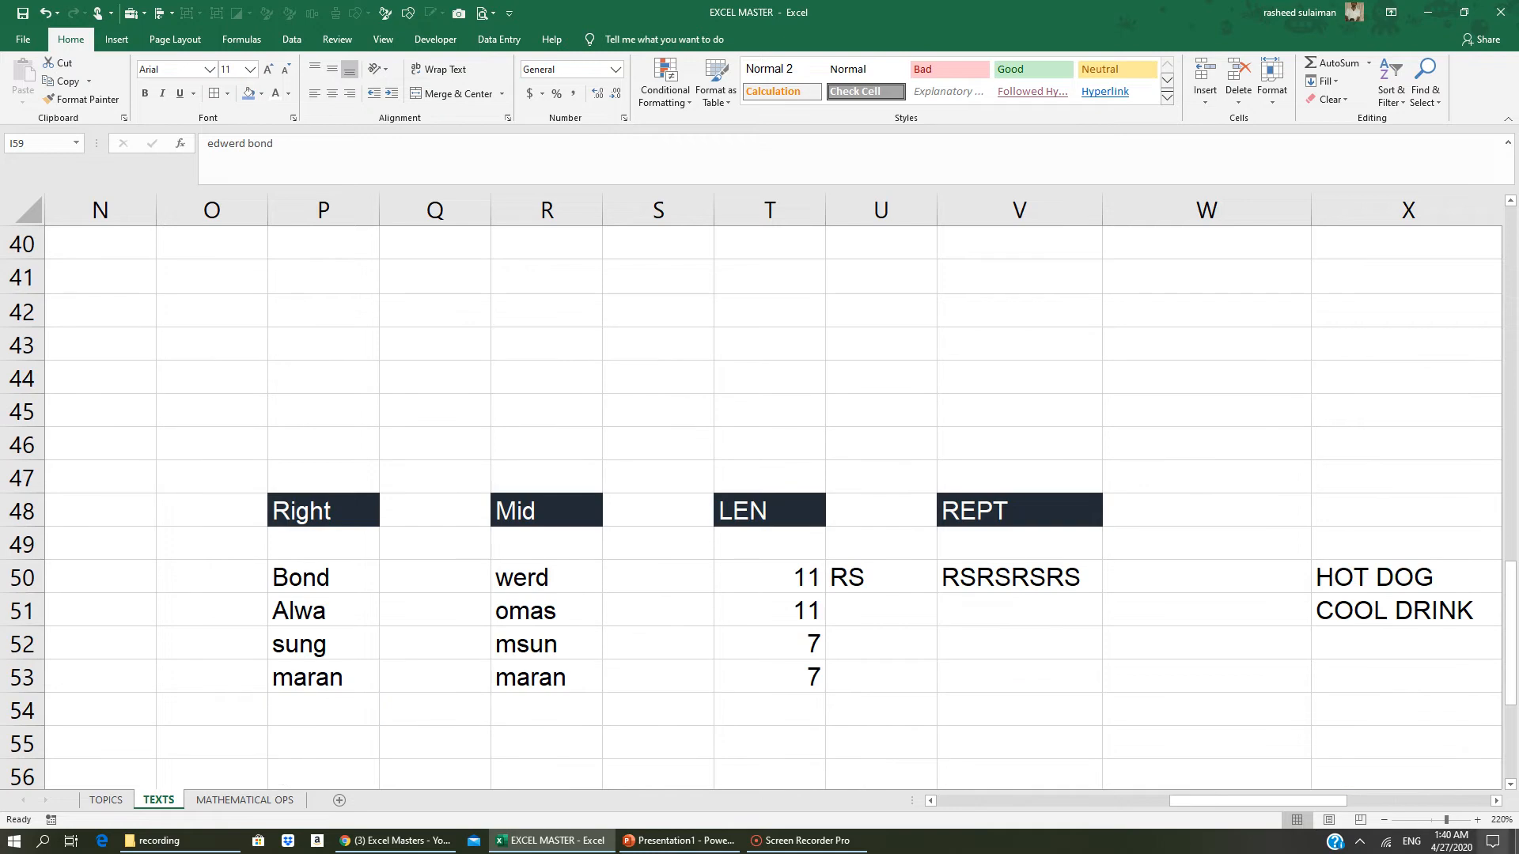
pyautogui.moveTo(1495, 801); pyautogui.dragTo(1495, 800)
pyautogui.click(1495, 800)
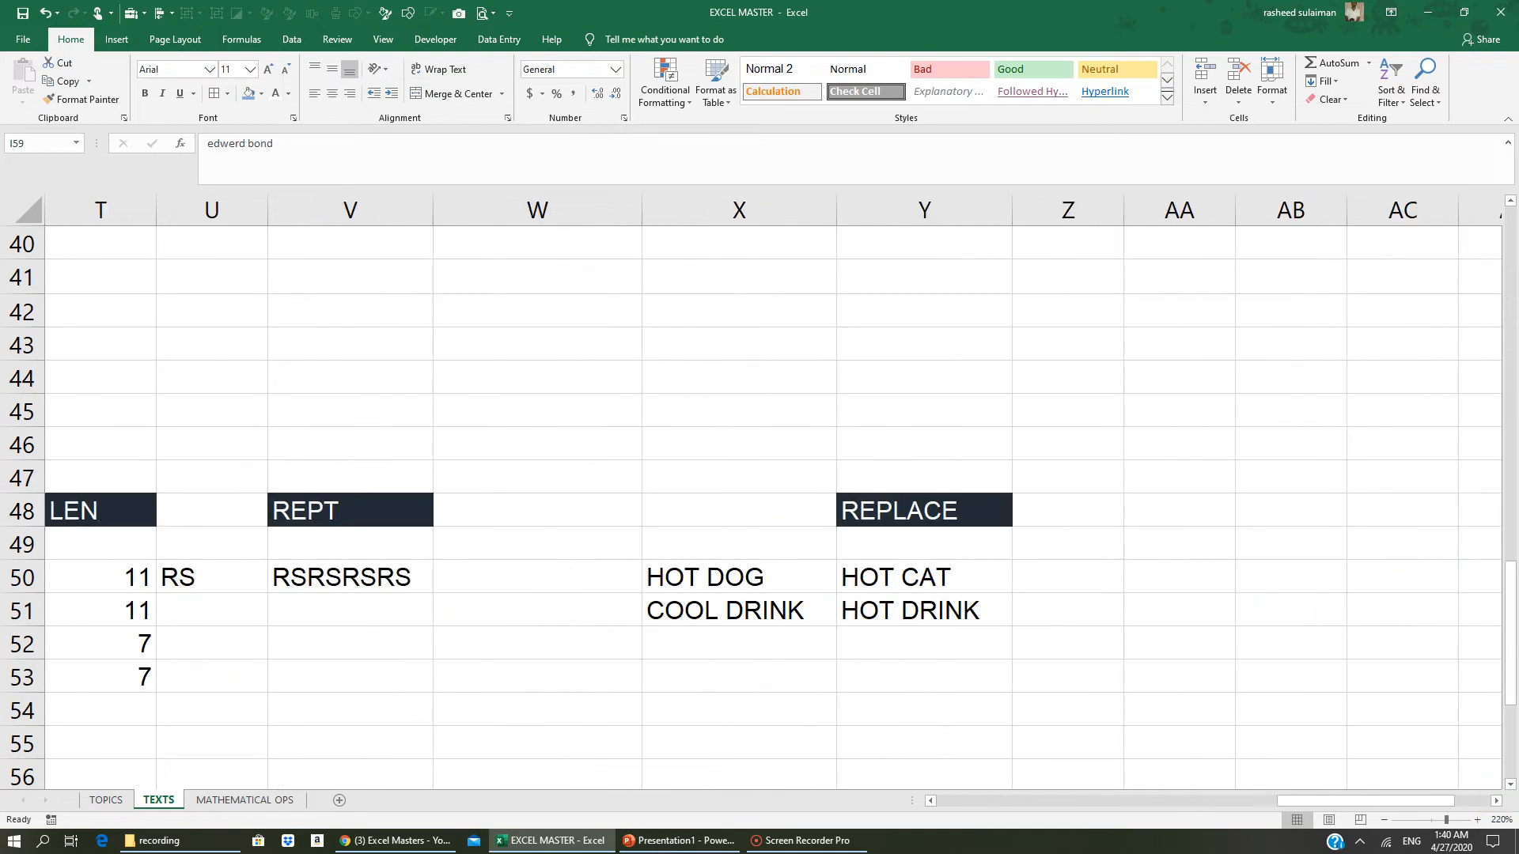
pyautogui.click(924, 742)
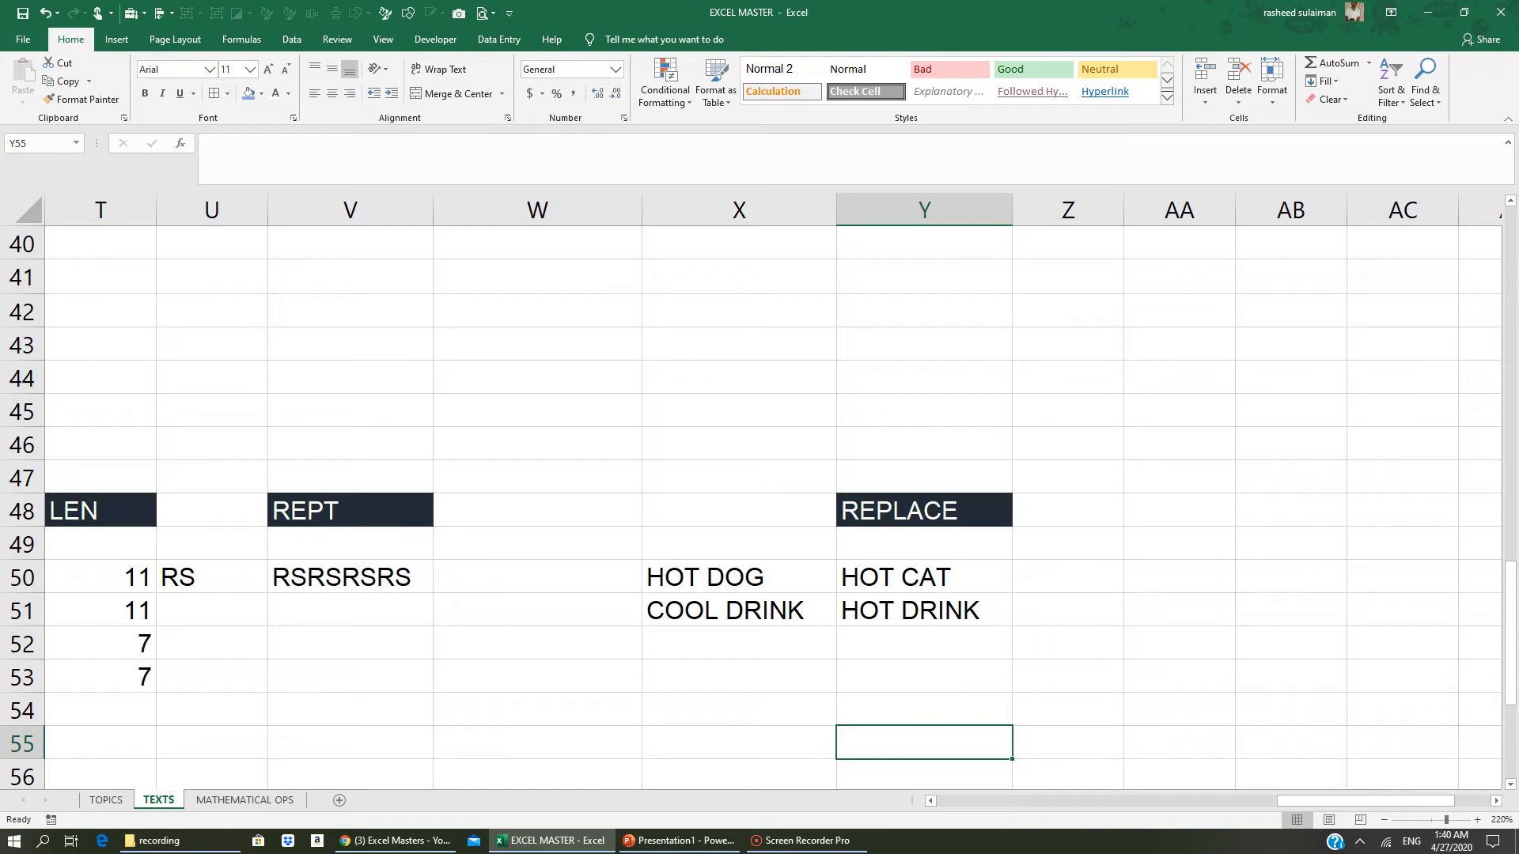
pyautogui.moveTo(910, 576); pyautogui.dragTo(888, 610)
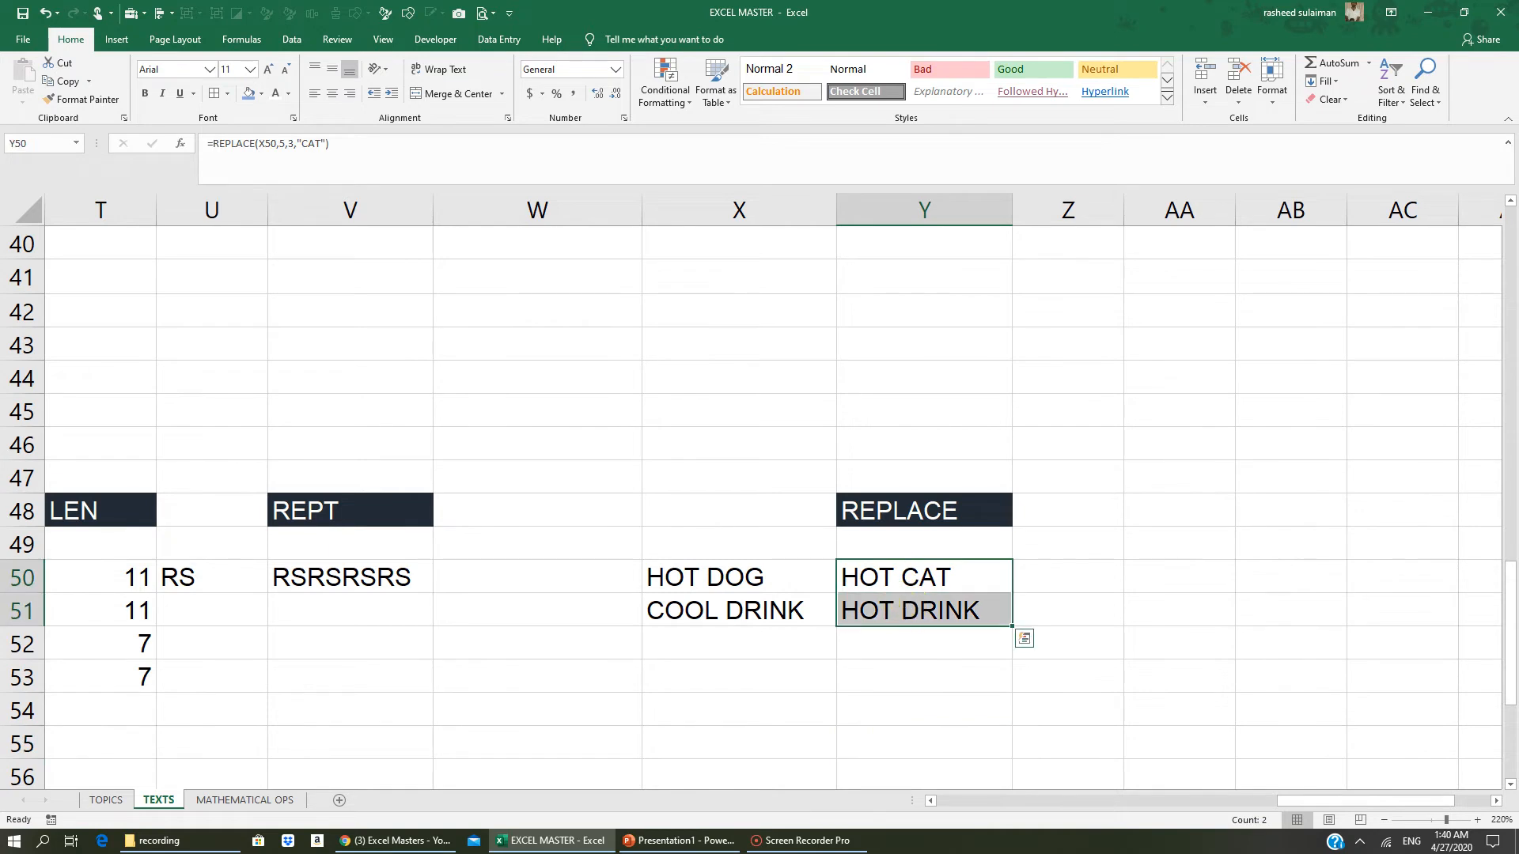
pyautogui.press('Delete')
pyautogui.click(760, 696)
# - Enter =REPLACE(X50,5,3,"cat") in Y50 to swap the second word of HOT DOG
pyautogui.click(867, 576)
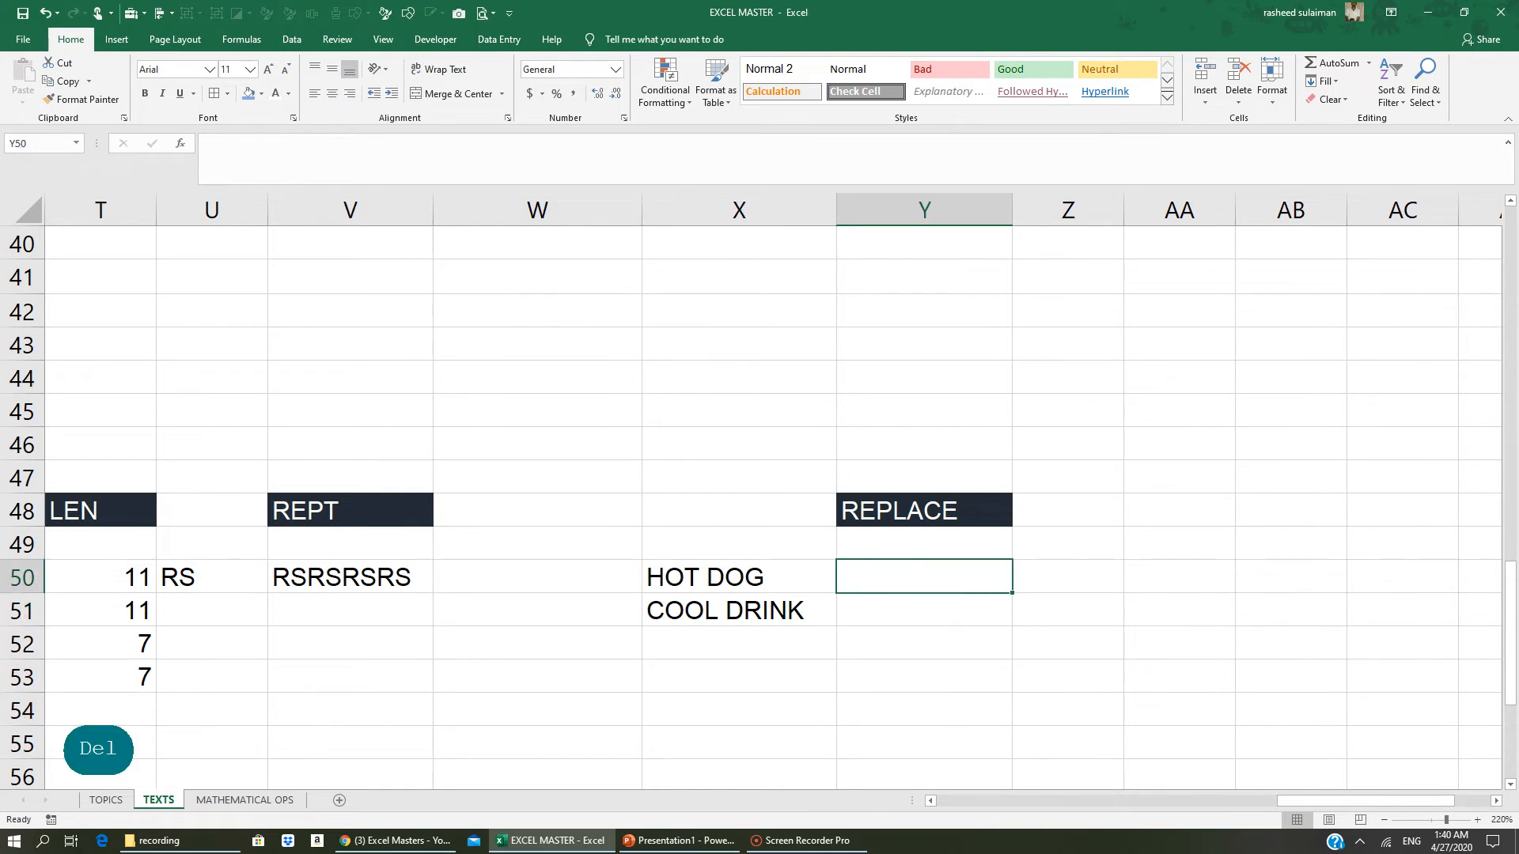
pyautogui.write('=replac')
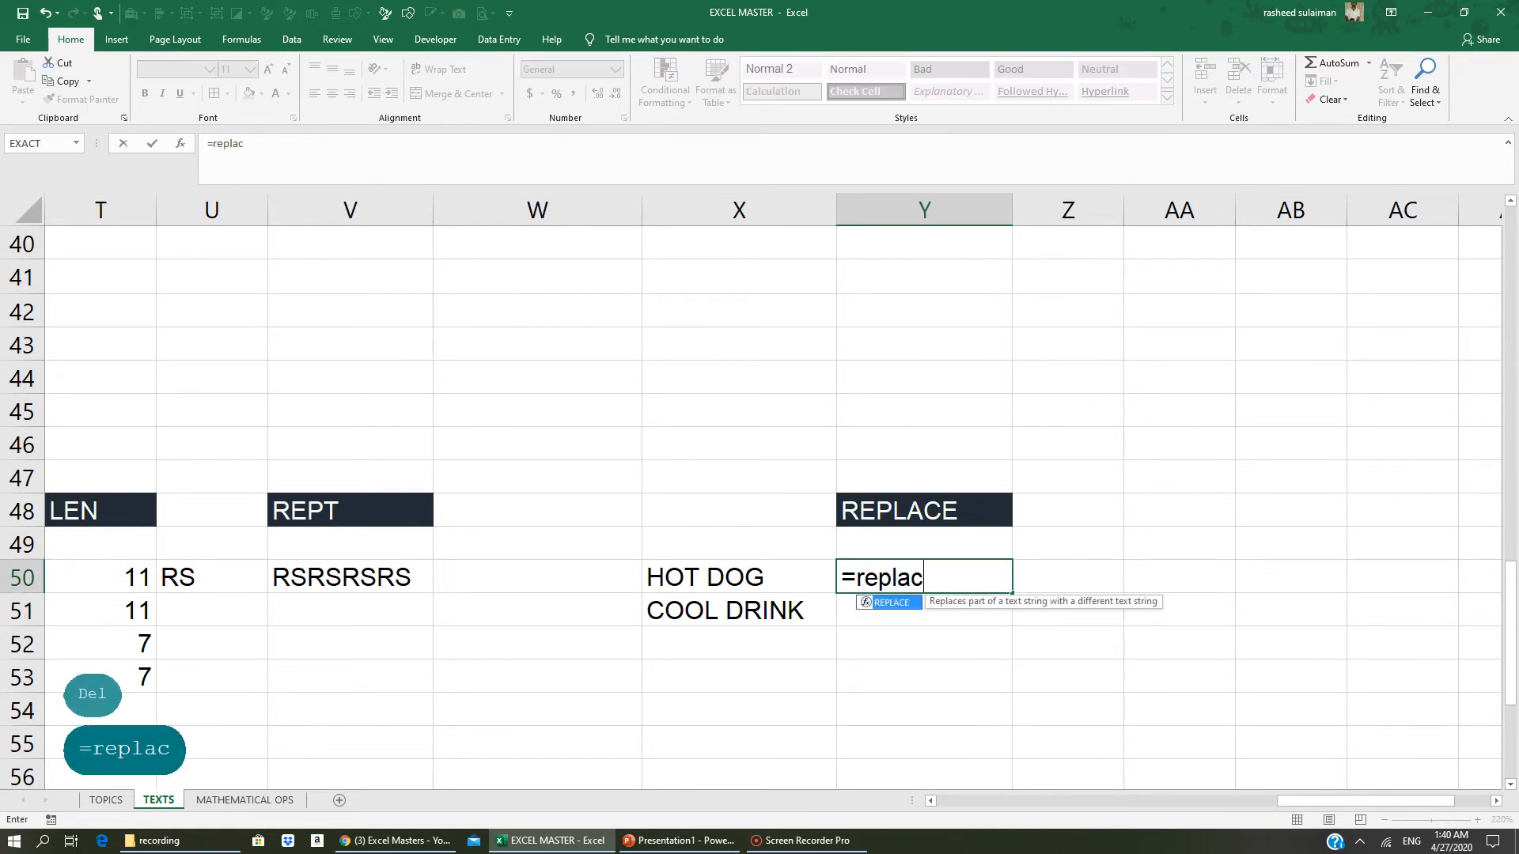
pyautogui.write('e(')
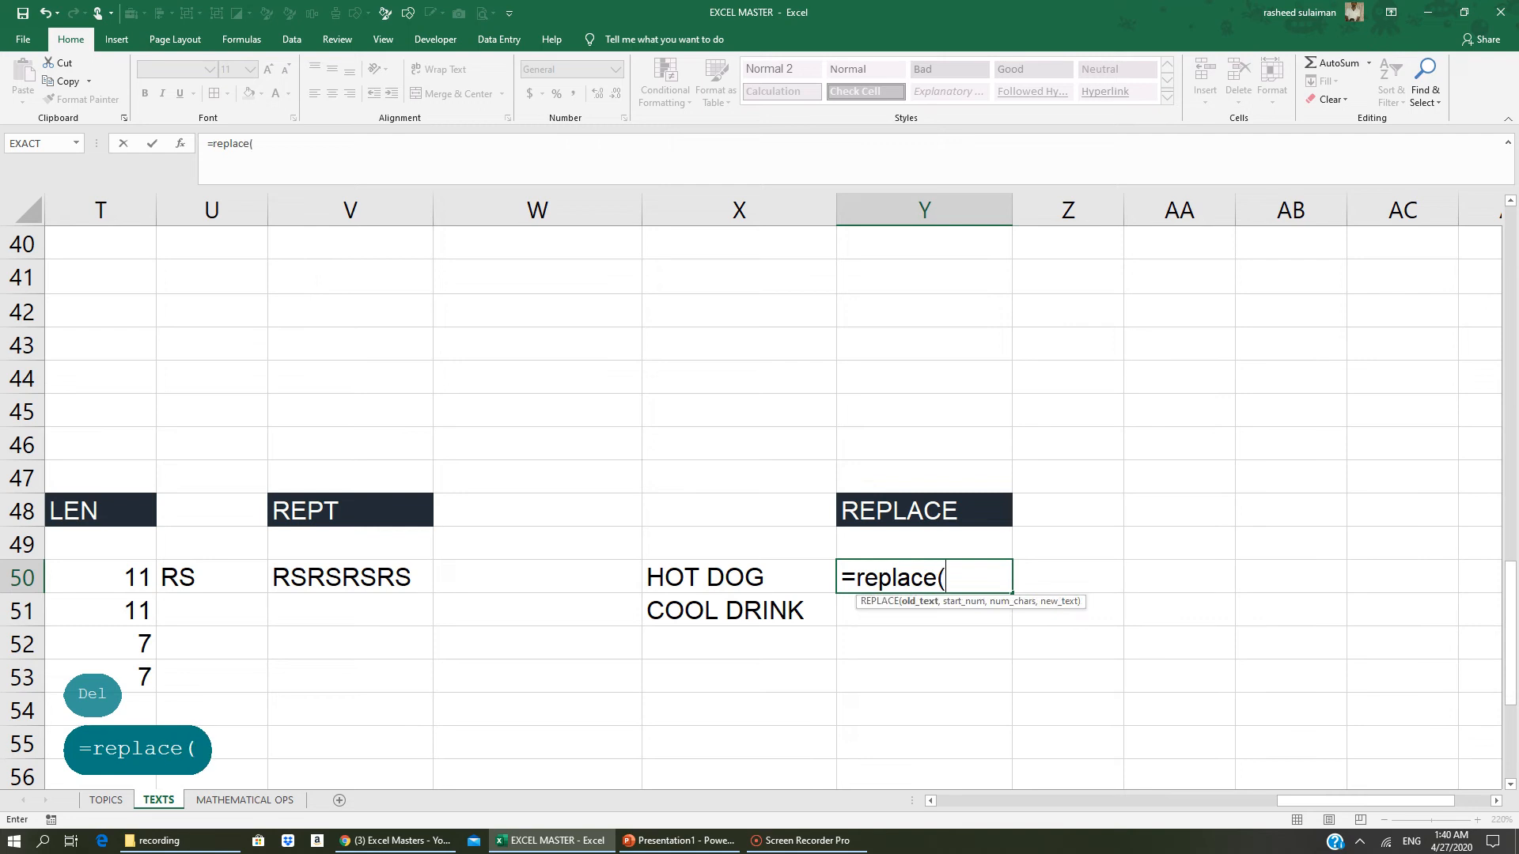
pyautogui.click(685, 577)
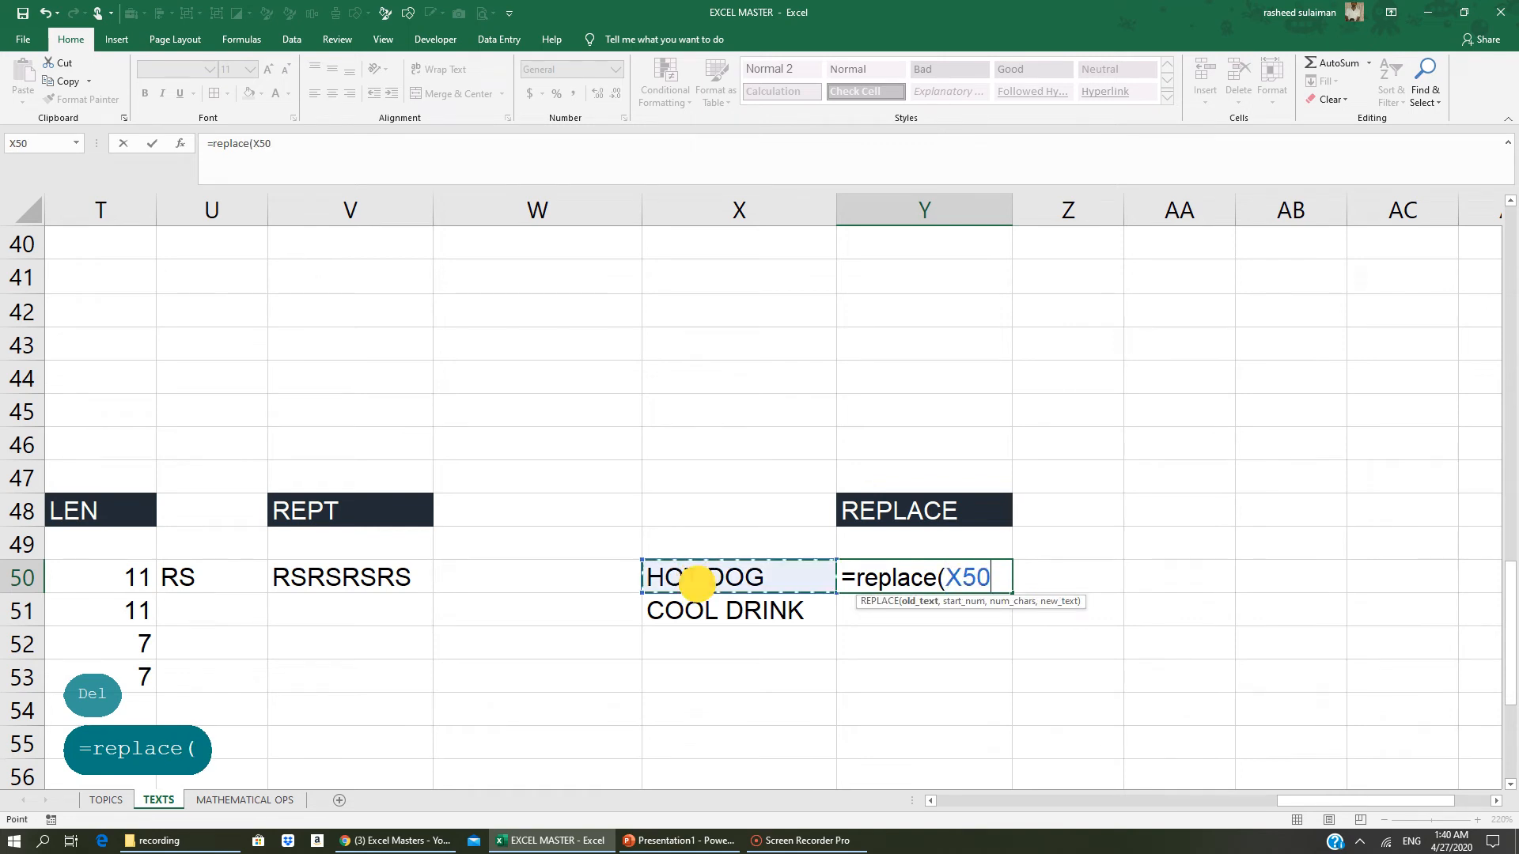
pyautogui.write(',')
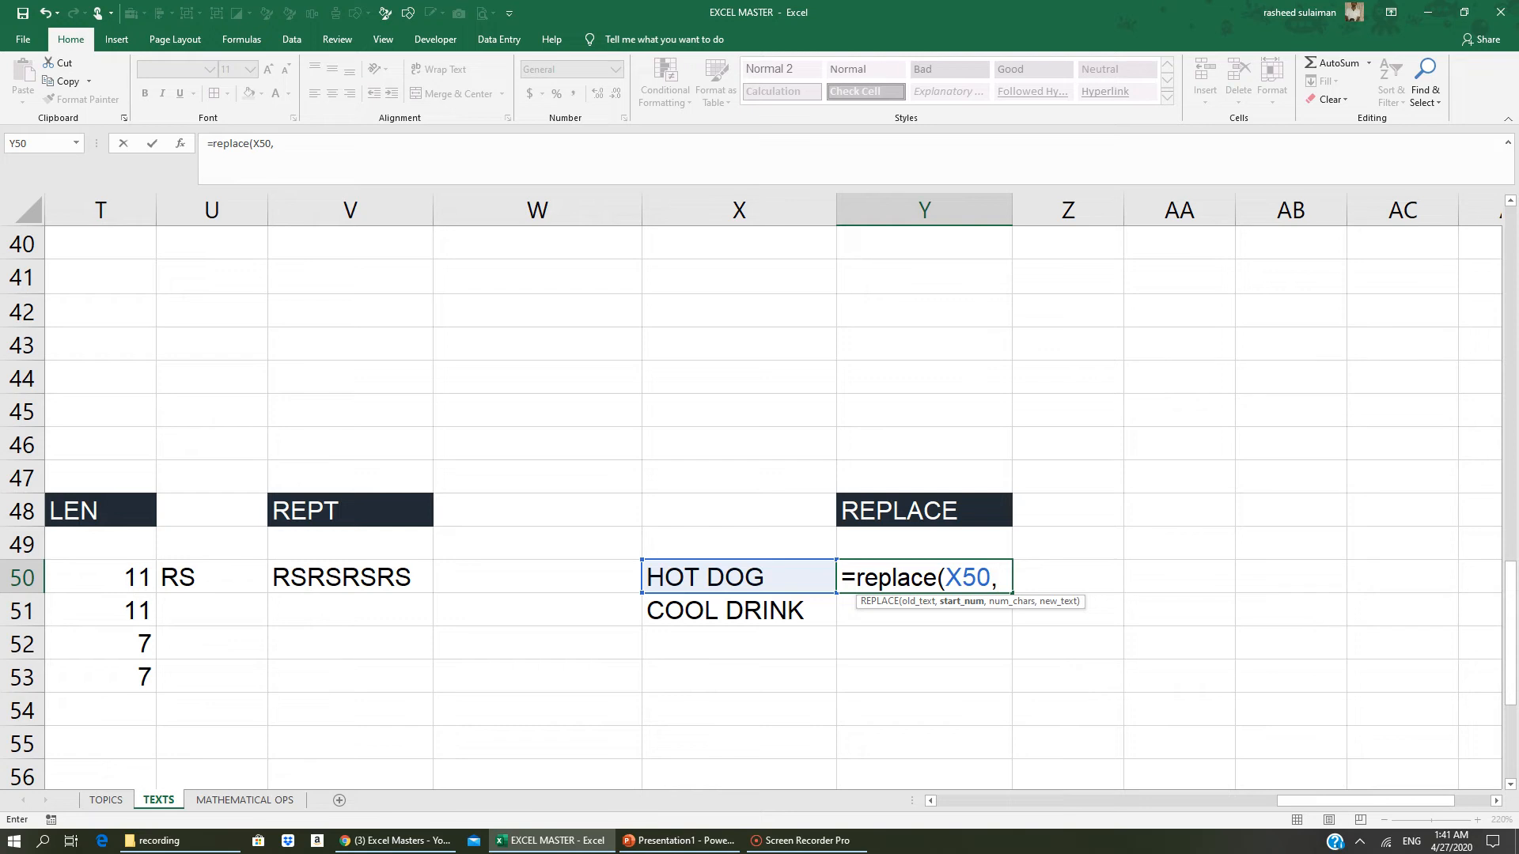
pyautogui.write('5,')
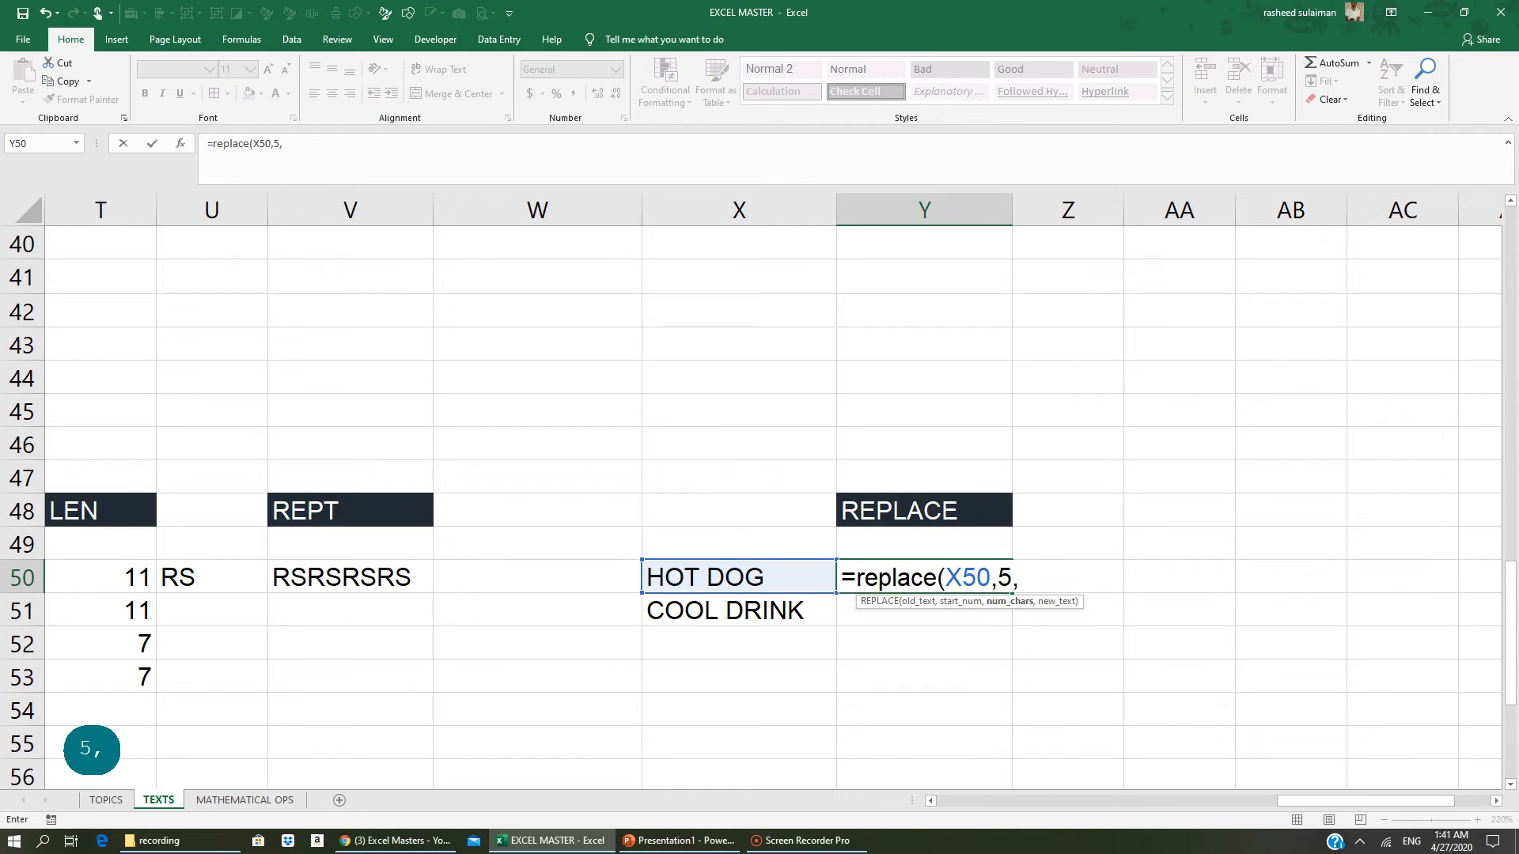
pyautogui.write('3')
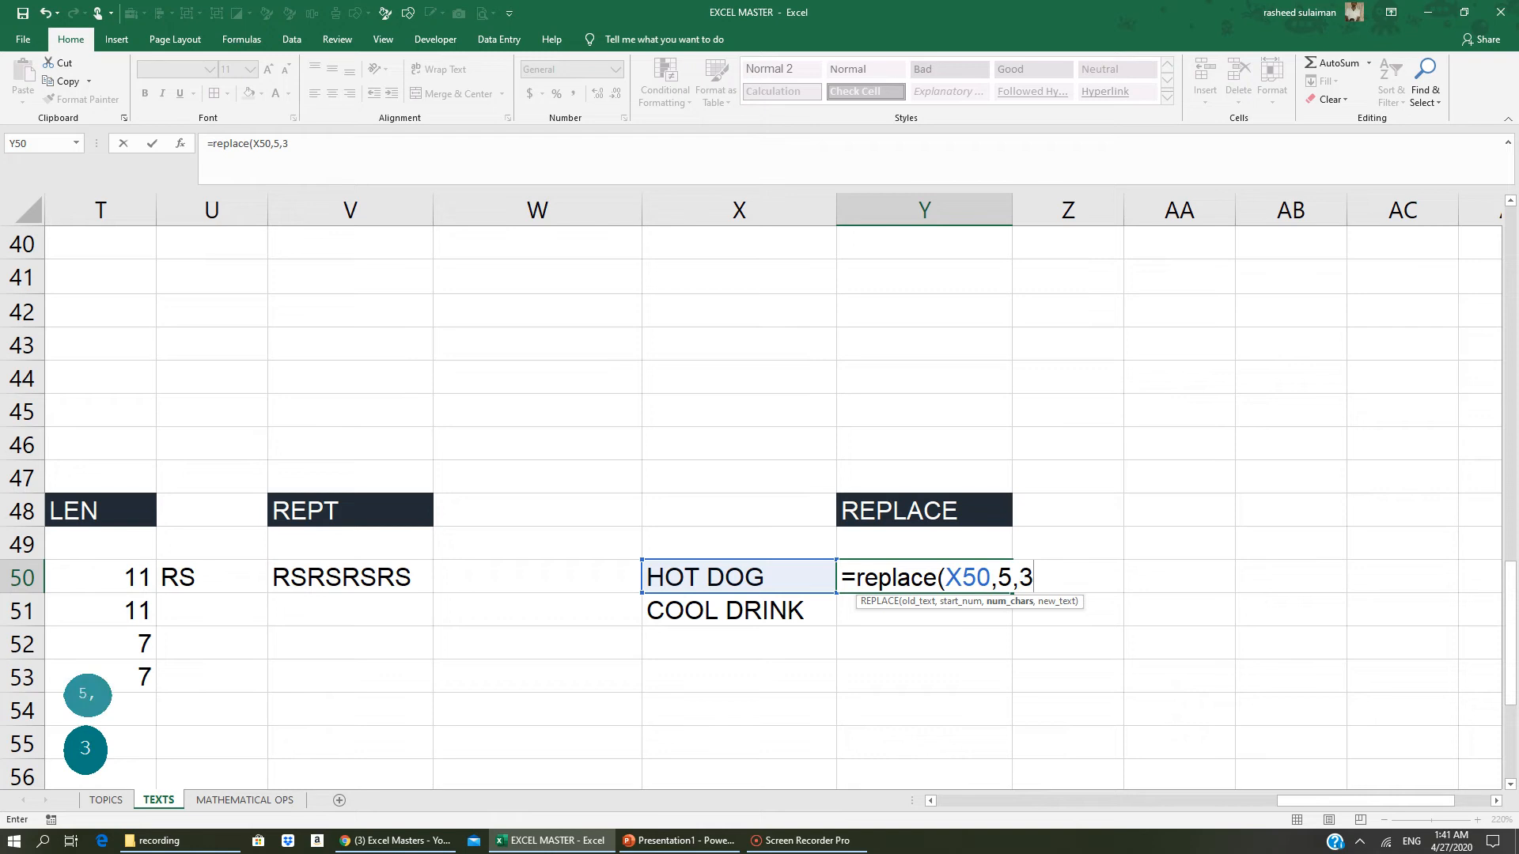
pyautogui.write(',')
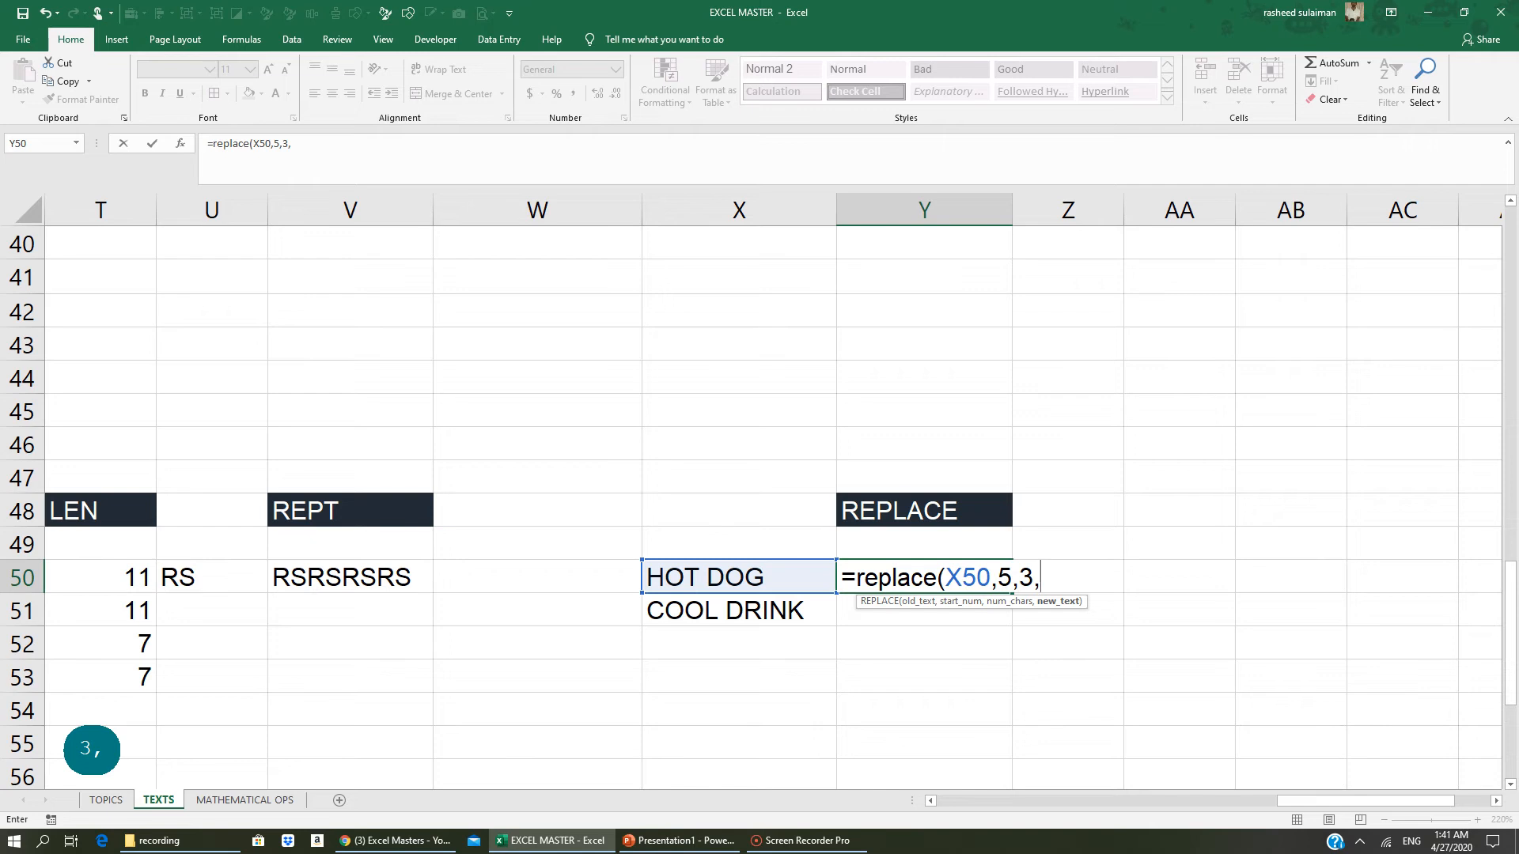
pyautogui.write('"')
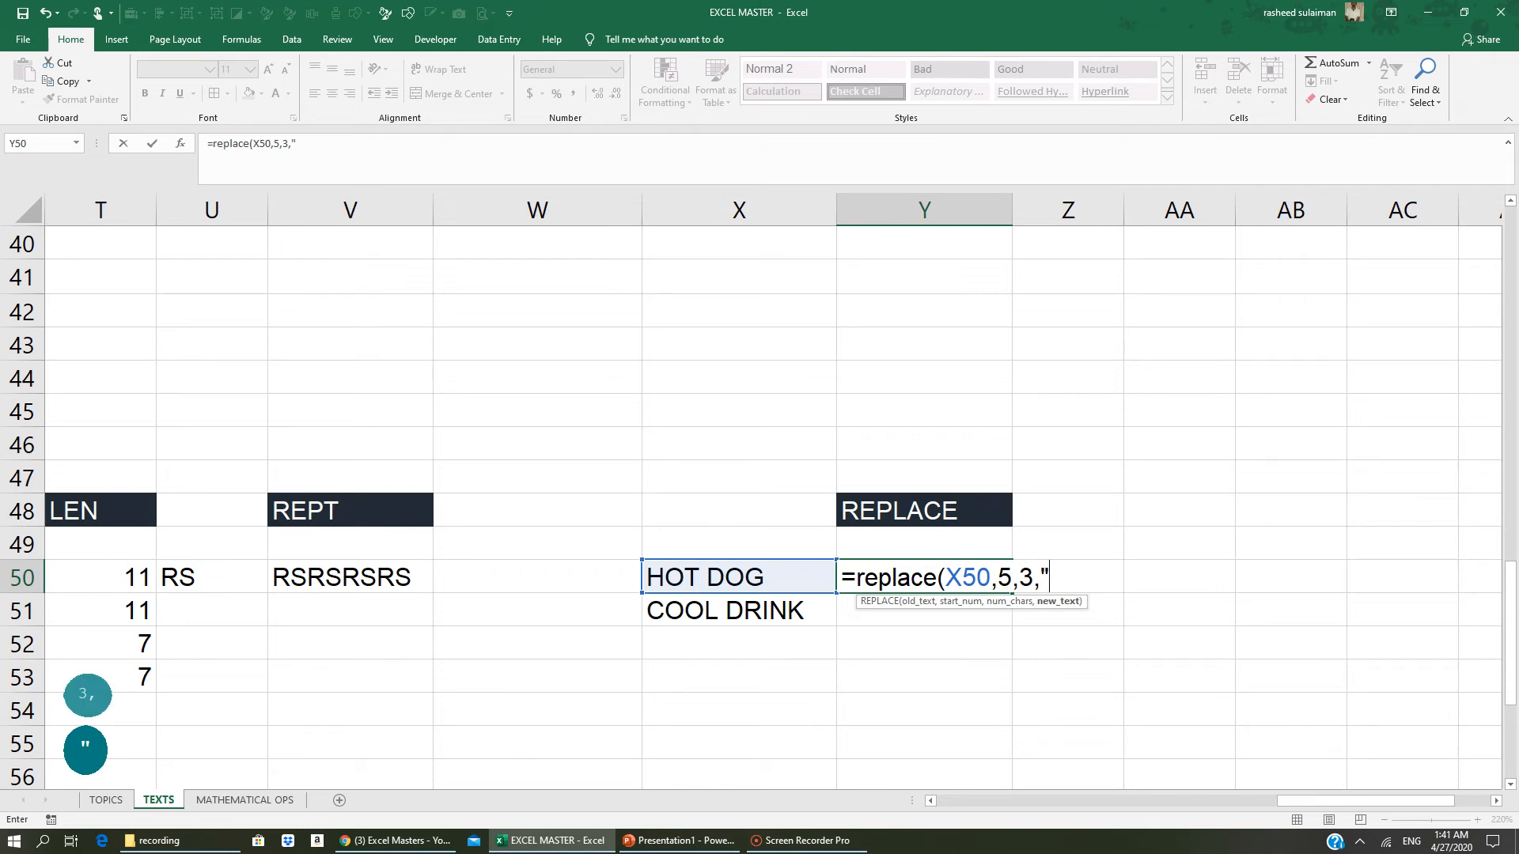
pyautogui.write('cat')
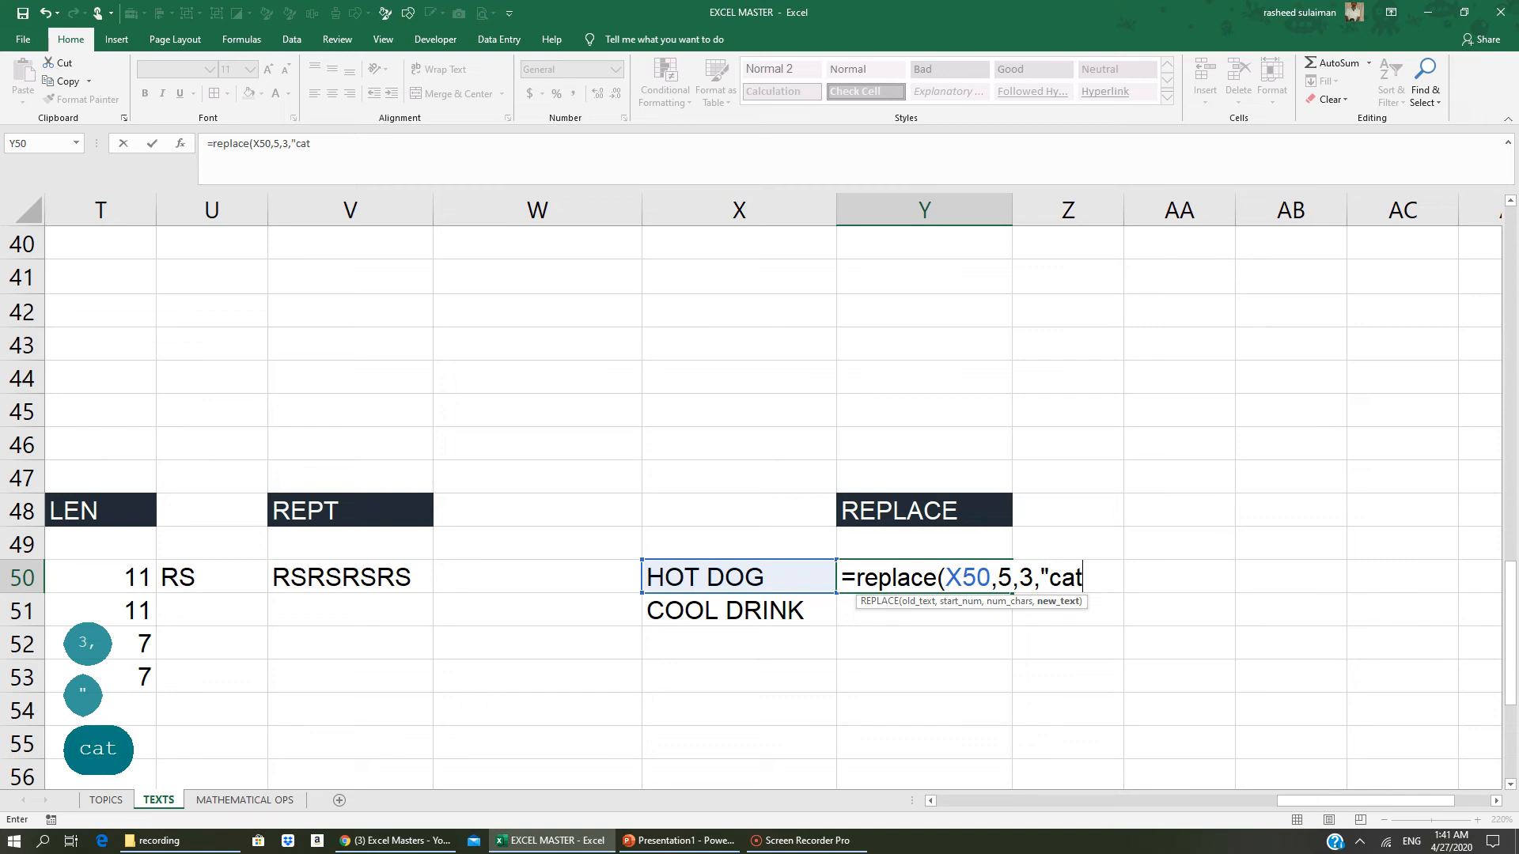
pyautogui.write('"')
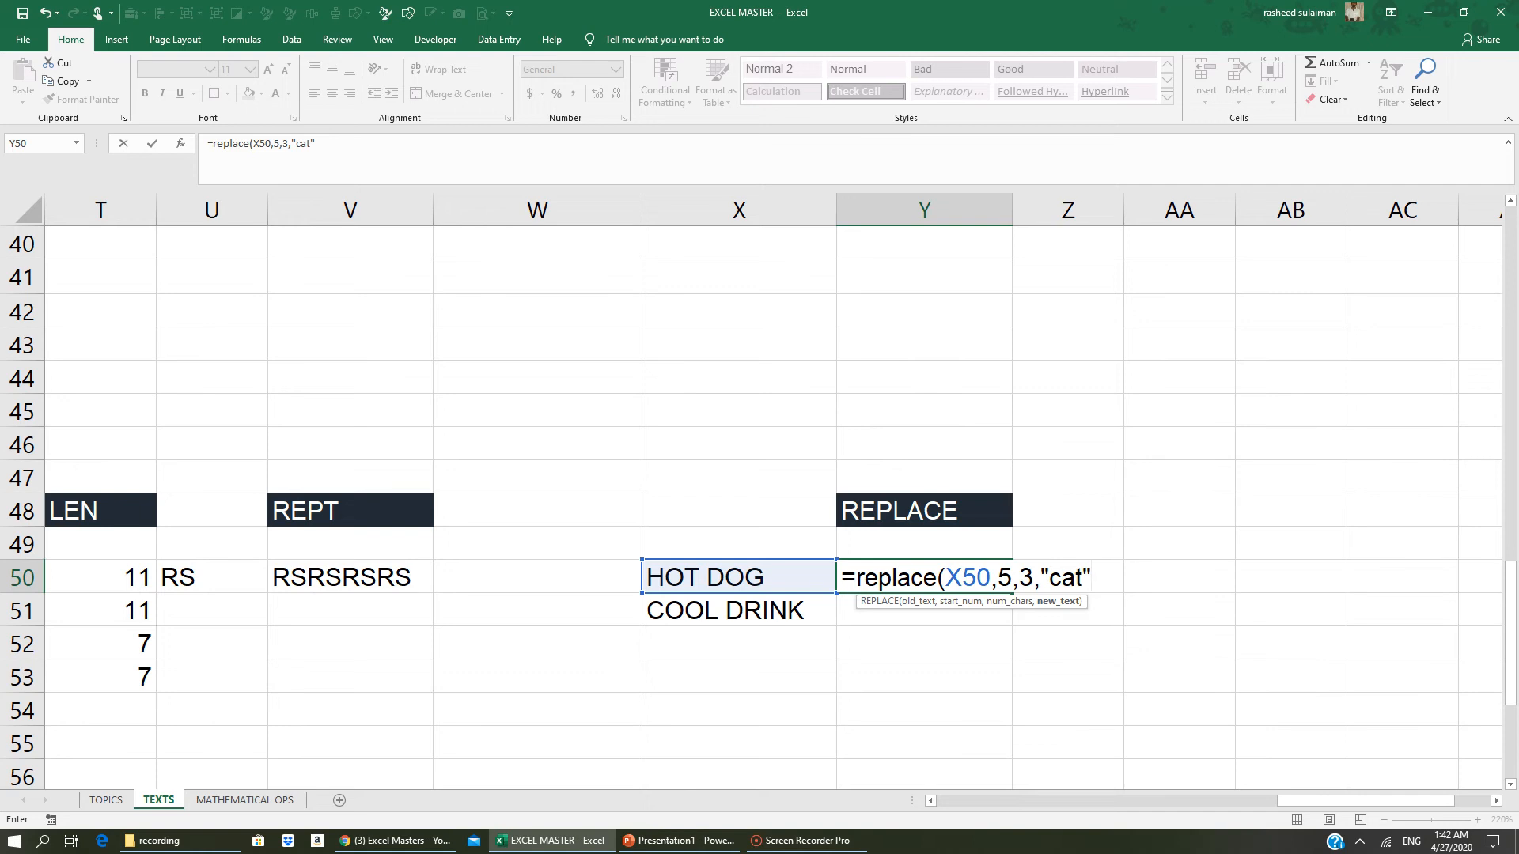
pyautogui.write(')')
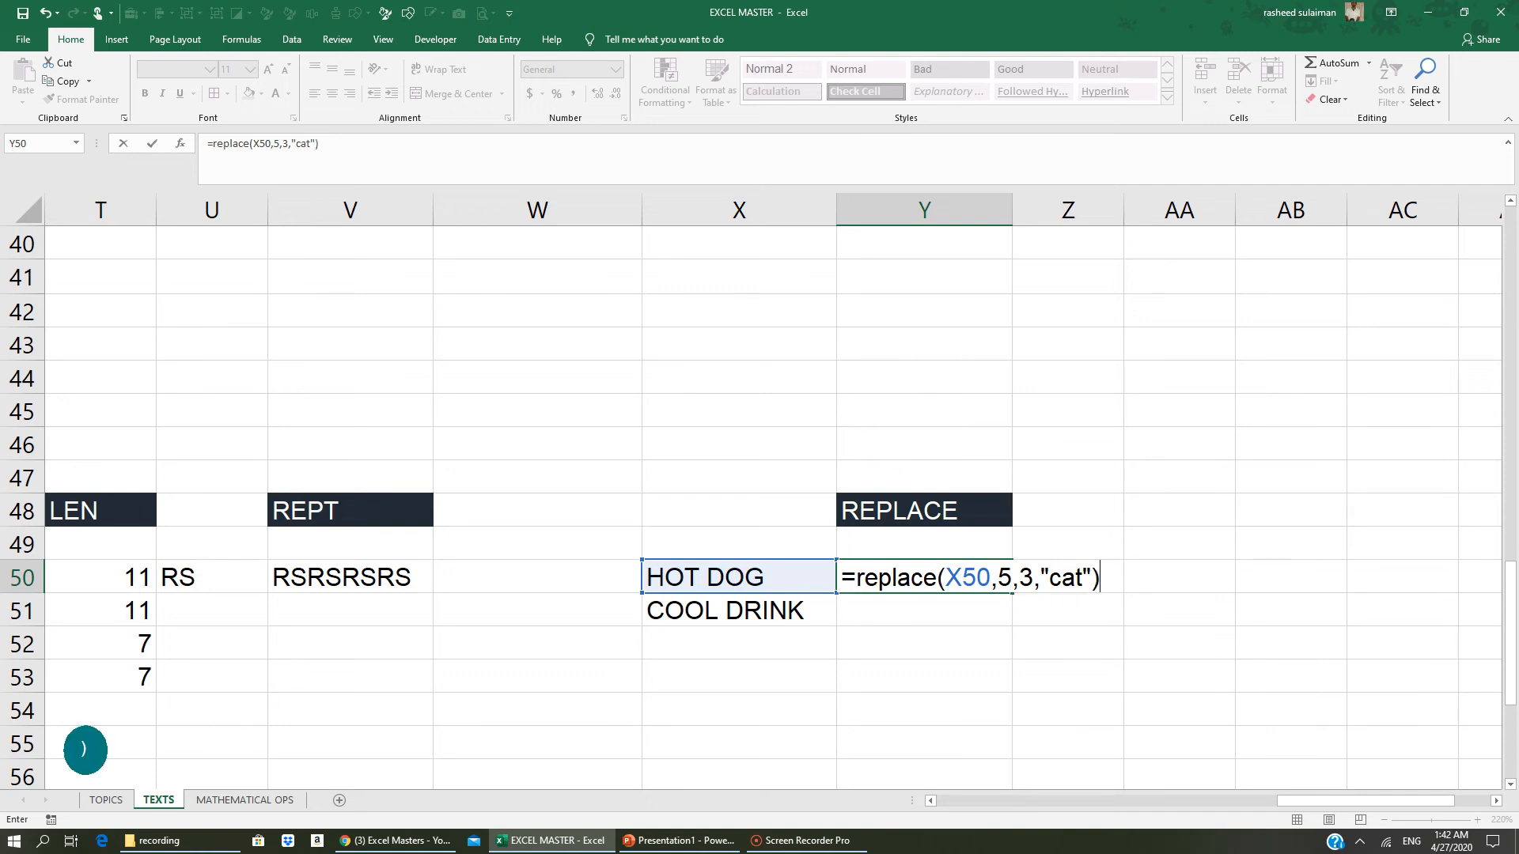
pyautogui.press('Return')
# - Change the replacement text in Y50's REPLACE formula to uppercase "CAT"
pyautogui.click(915, 577)
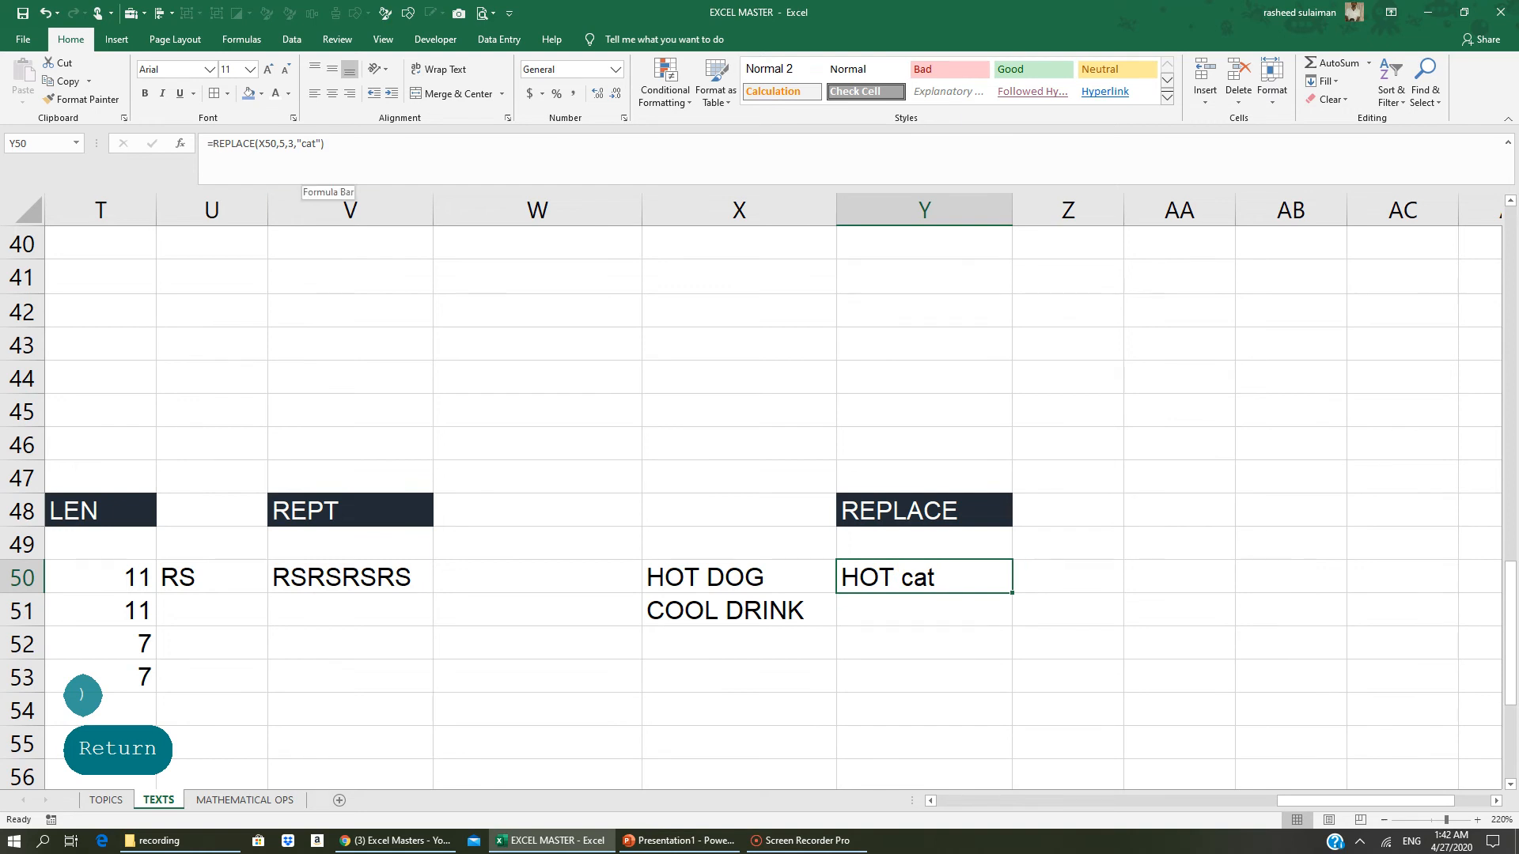
pyautogui.click(316, 146)
pyautogui.press('BackSpace')
pyautogui.press('BackSpace')
pyautogui.press('BackSpace')
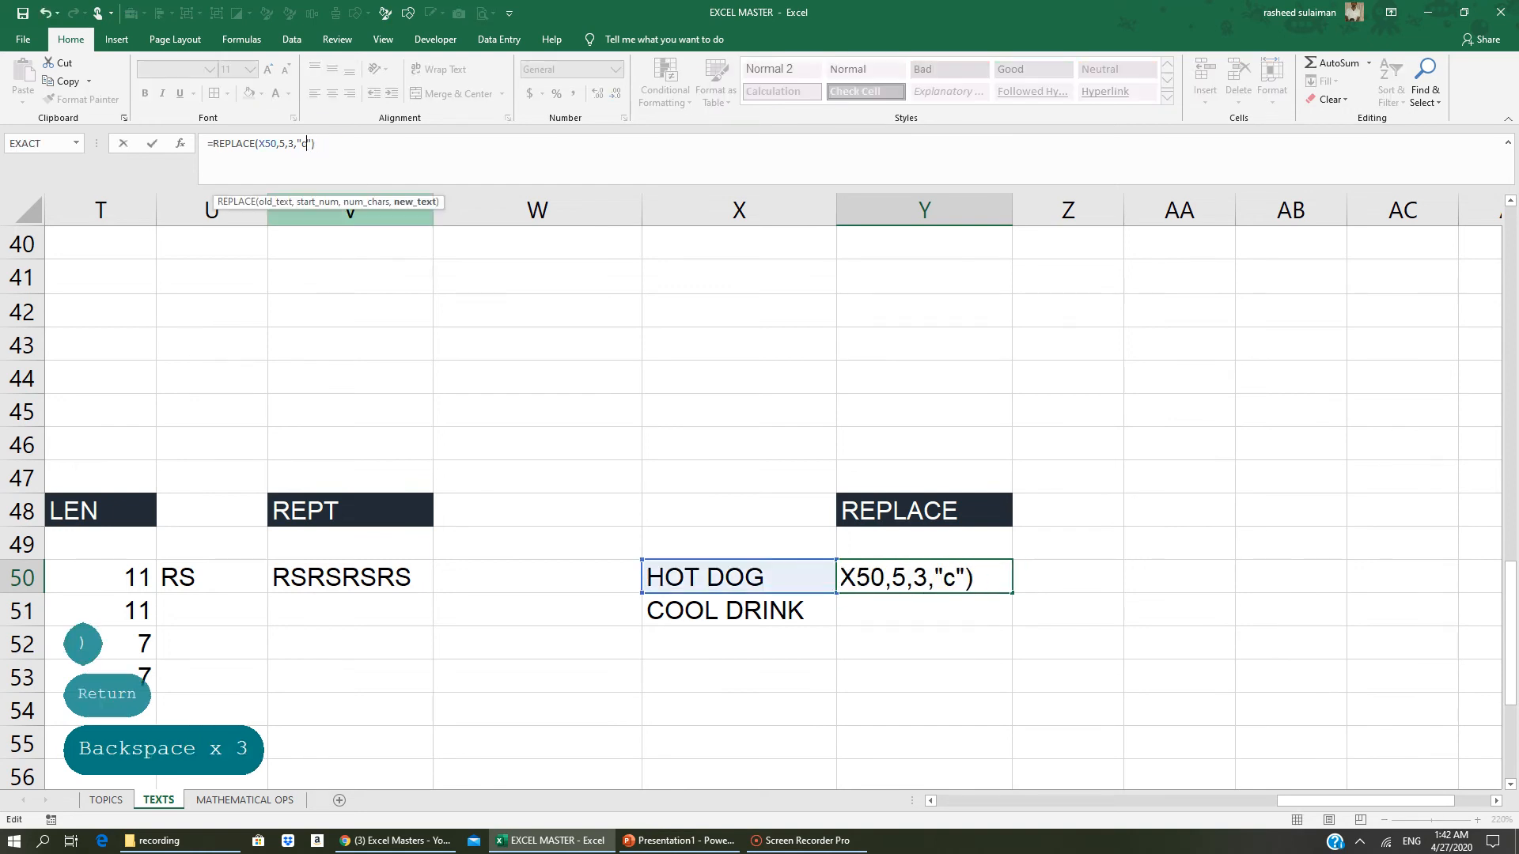
pyautogui.press('capslock')
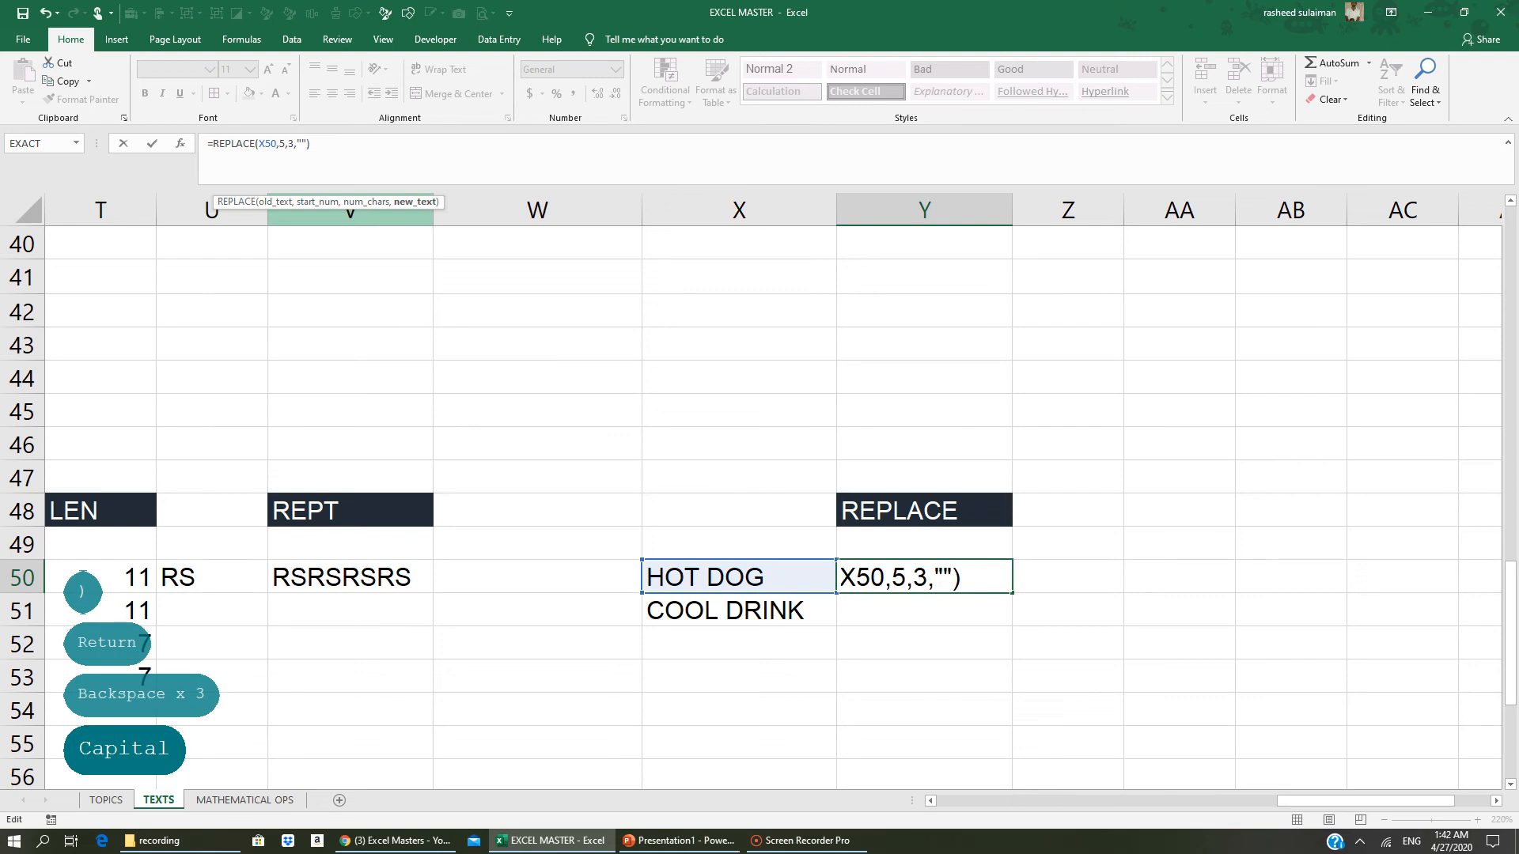
pyautogui.write('CAT')
pyautogui.press('Return')
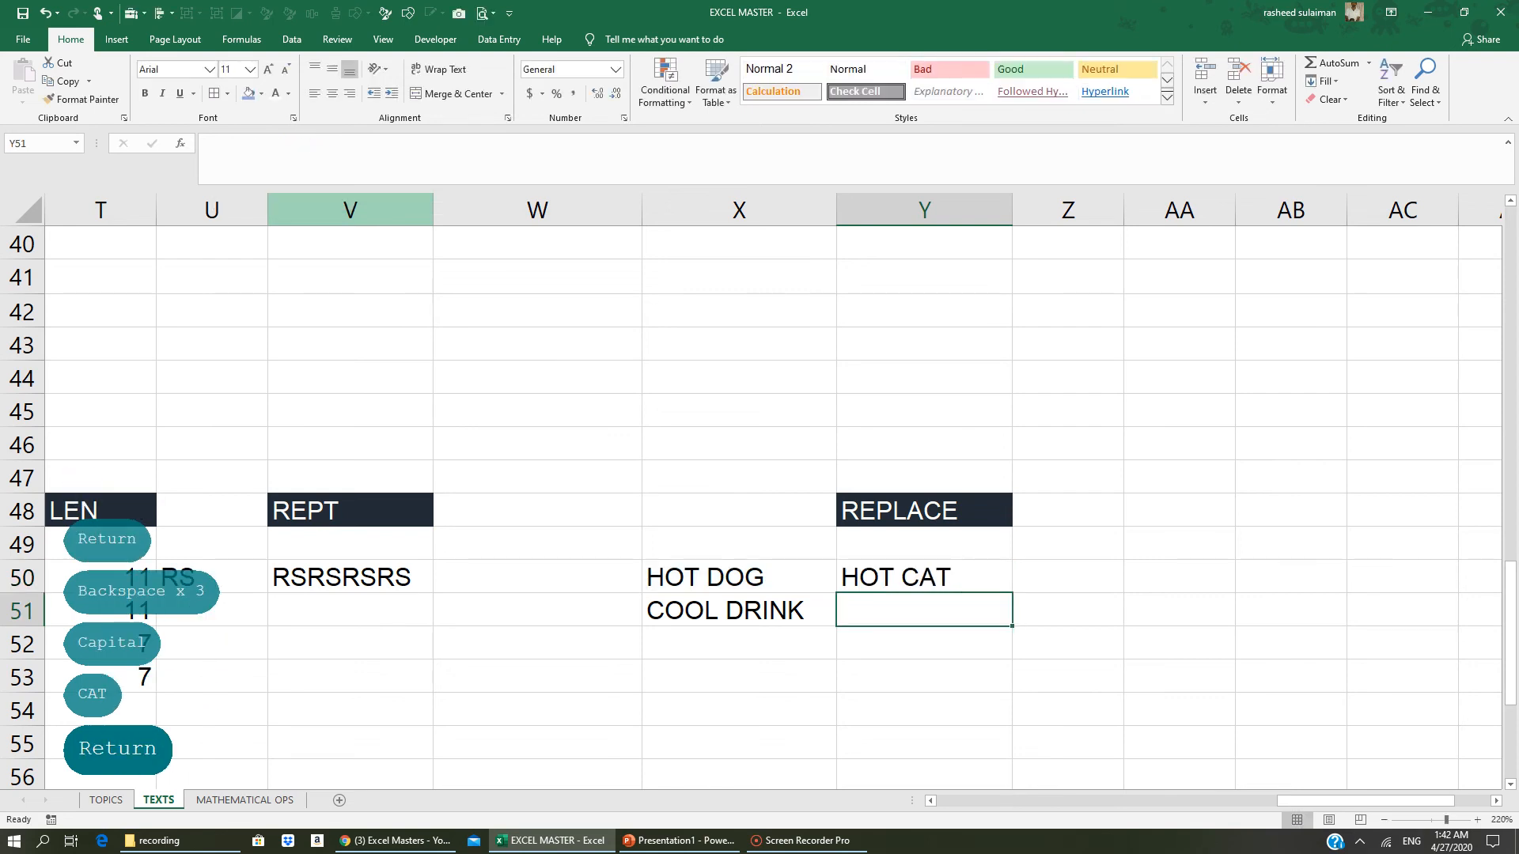
pyautogui.click(881, 578)
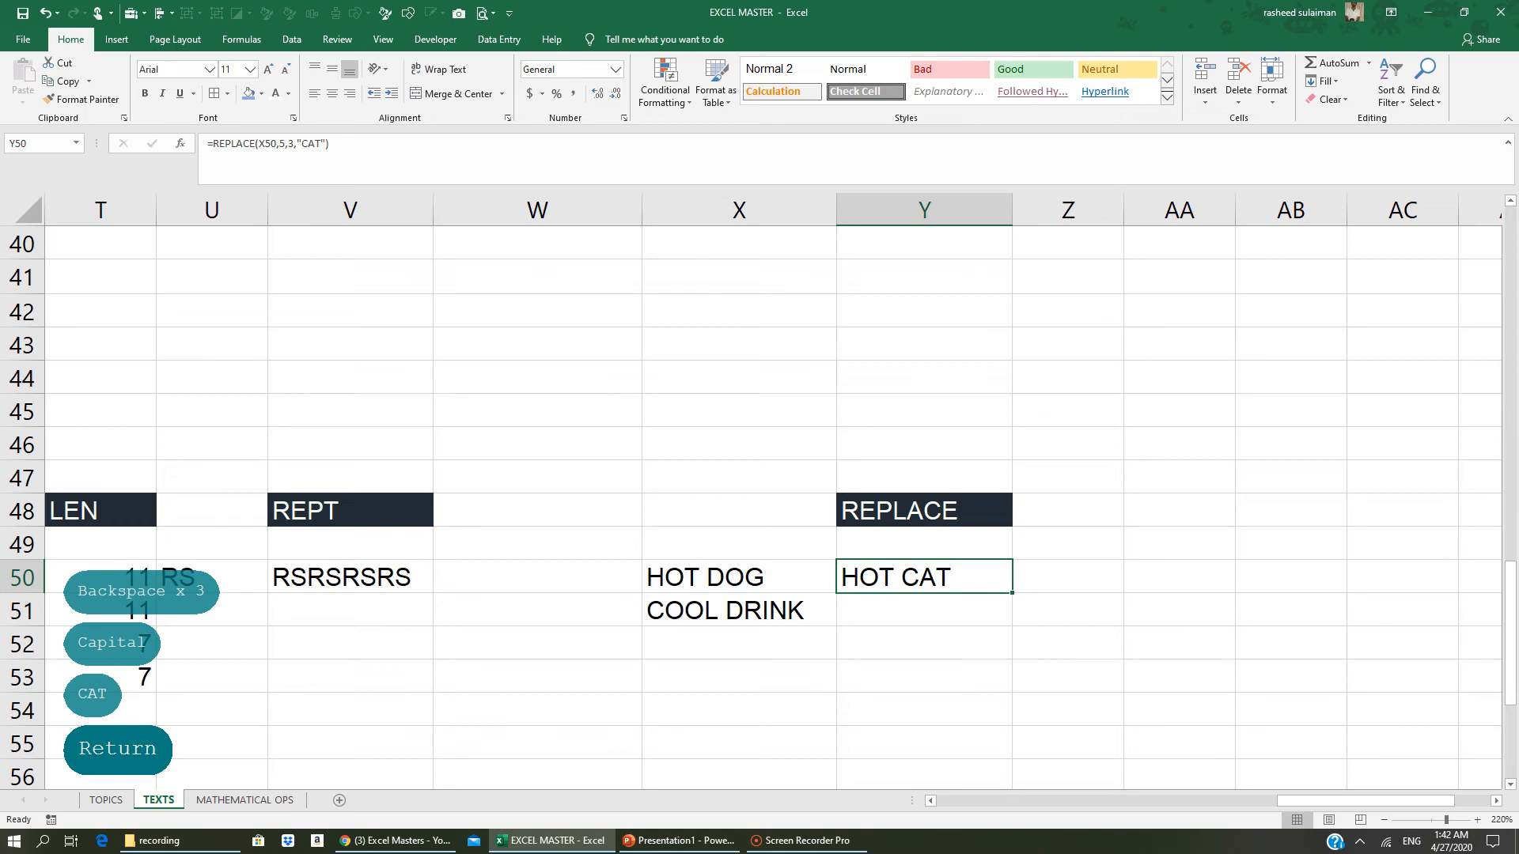
# - Enter =REPLACE(X51,1,4,"HOT") in Y51 to swap the first word of COOL DRINK
pyautogui.click(717, 617)
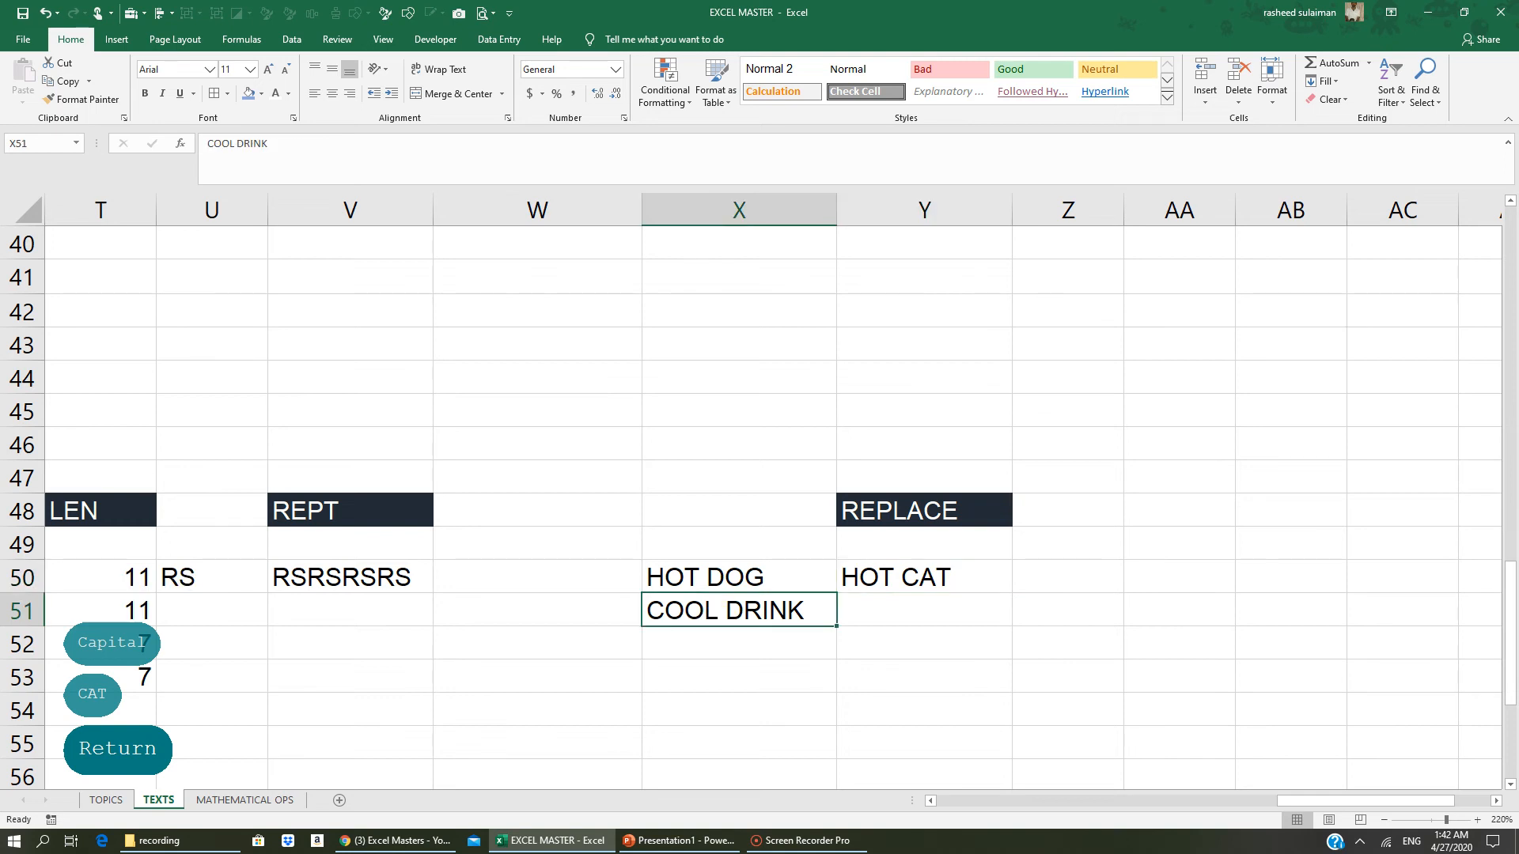
pyautogui.click(896, 603)
pyautogui.write('=REP')
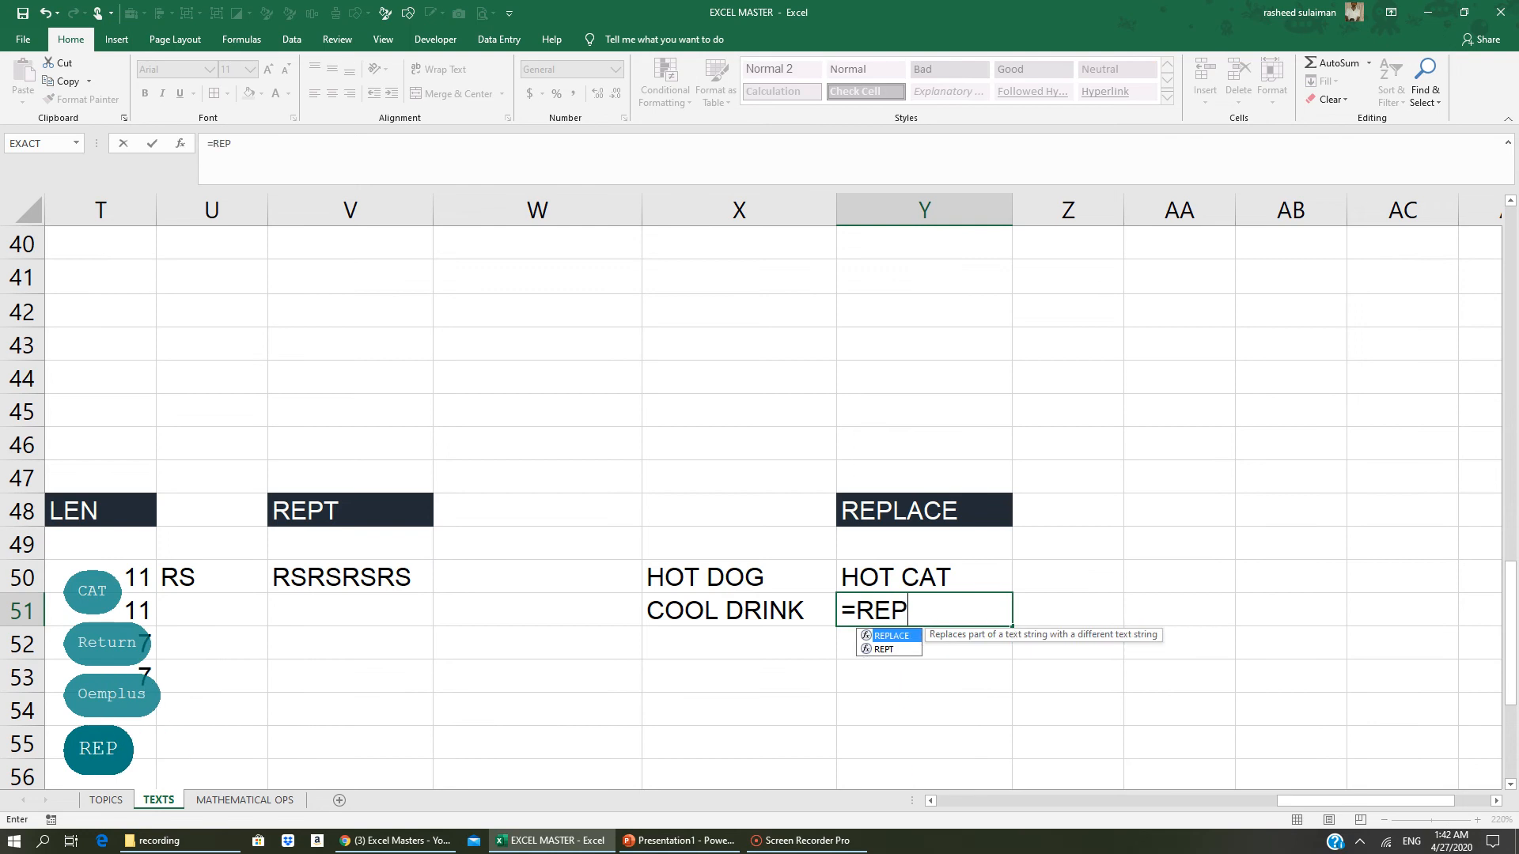
pyautogui.write('LACE(')
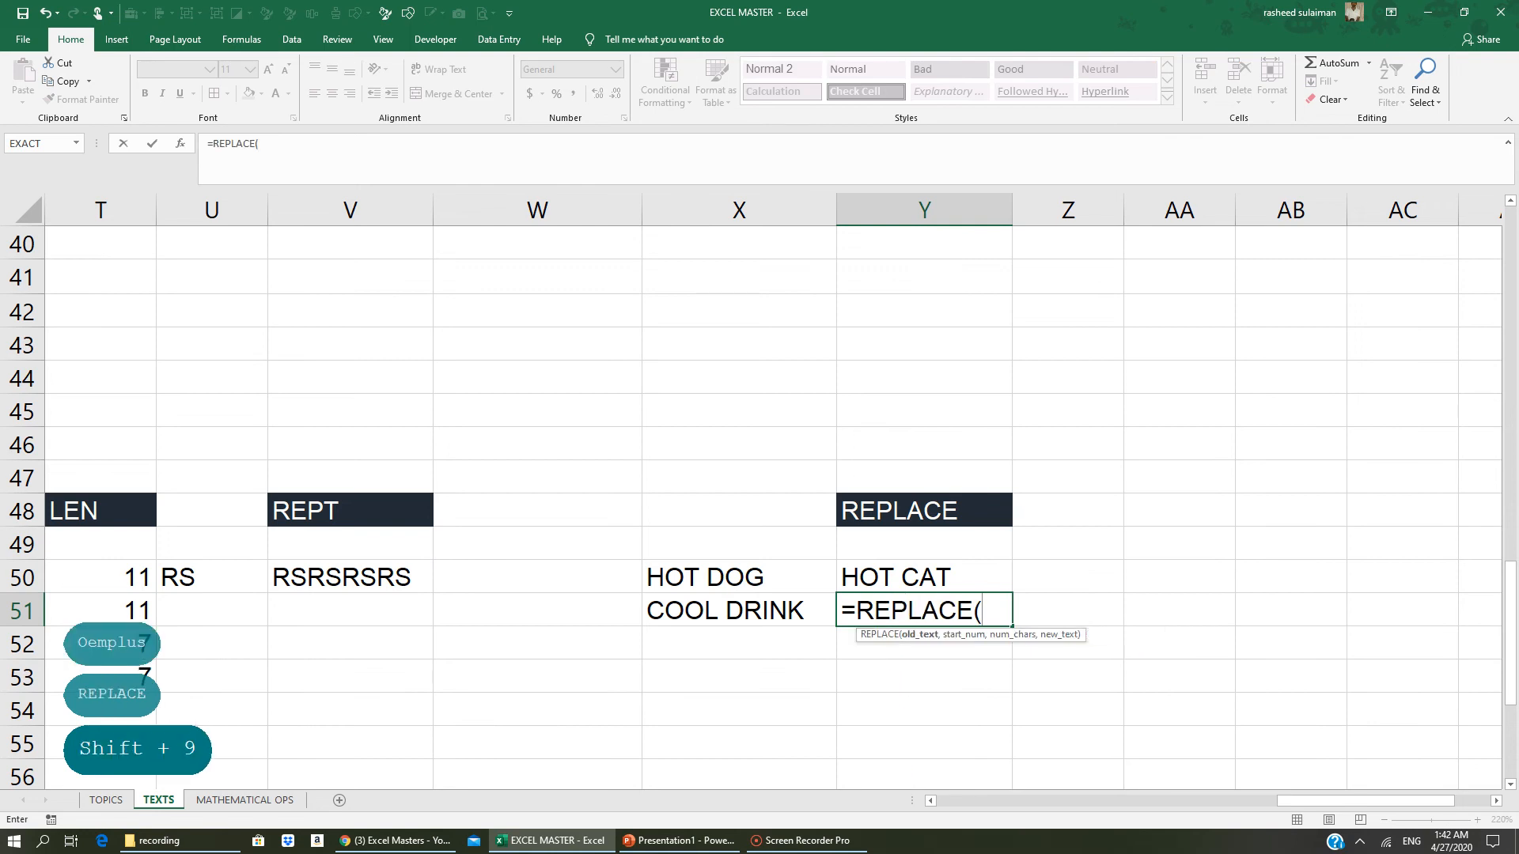
pyautogui.click(729, 610)
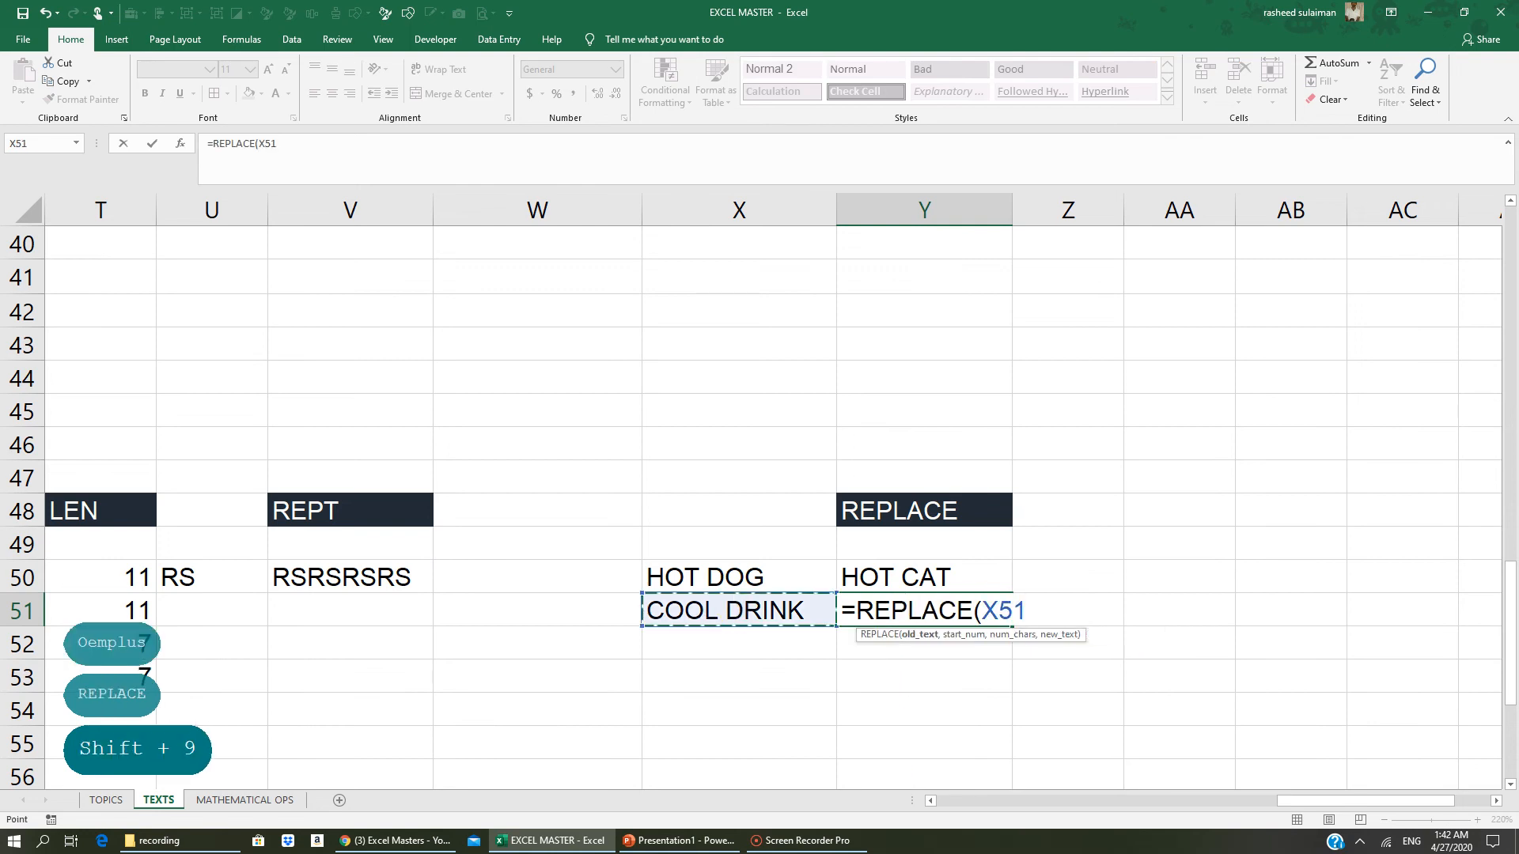
pyautogui.write(',')
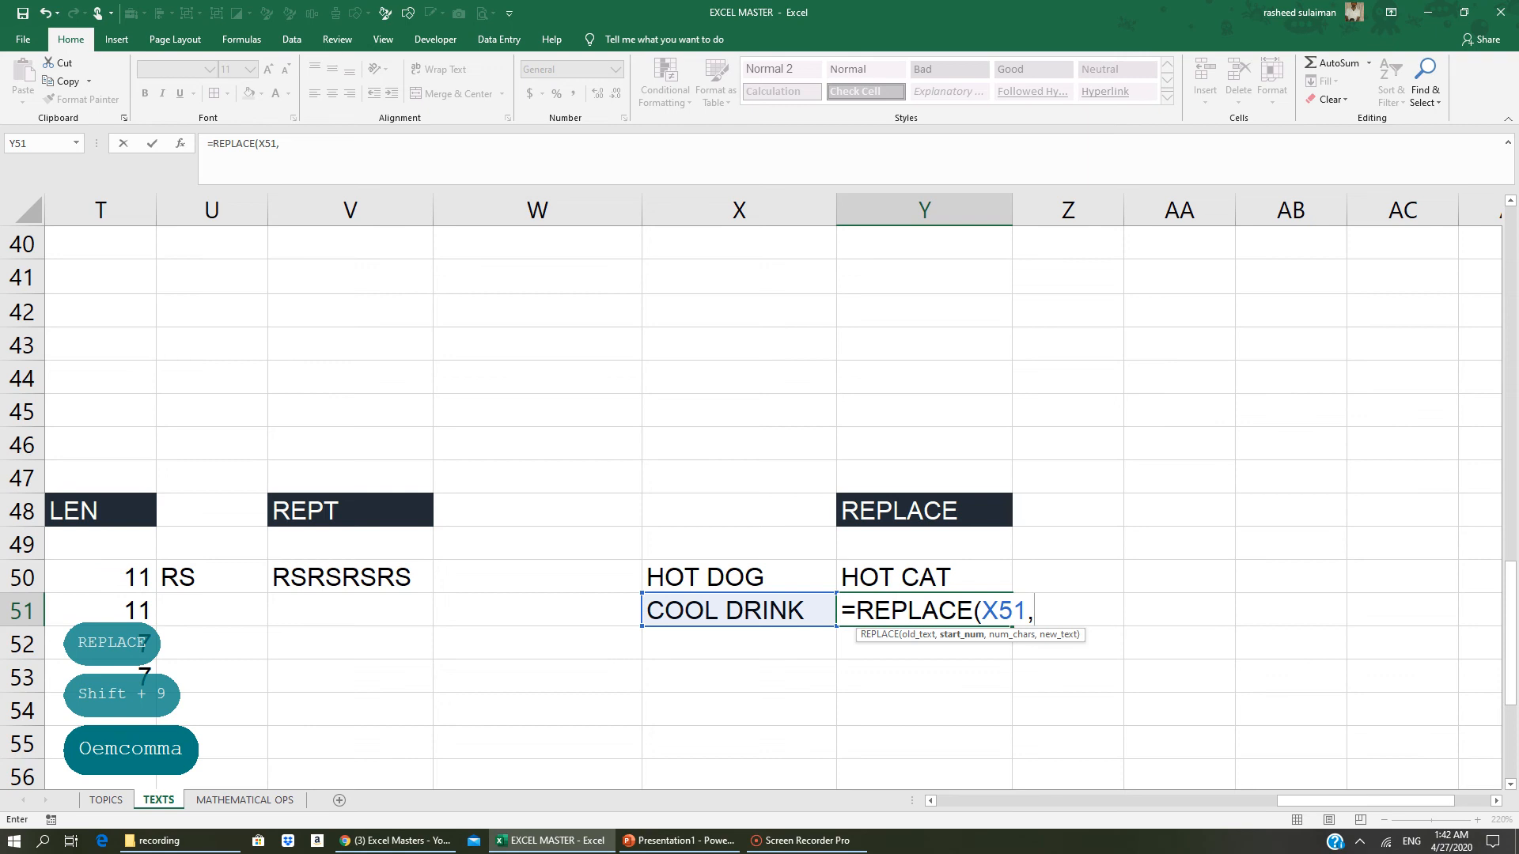
pyautogui.write('1,')
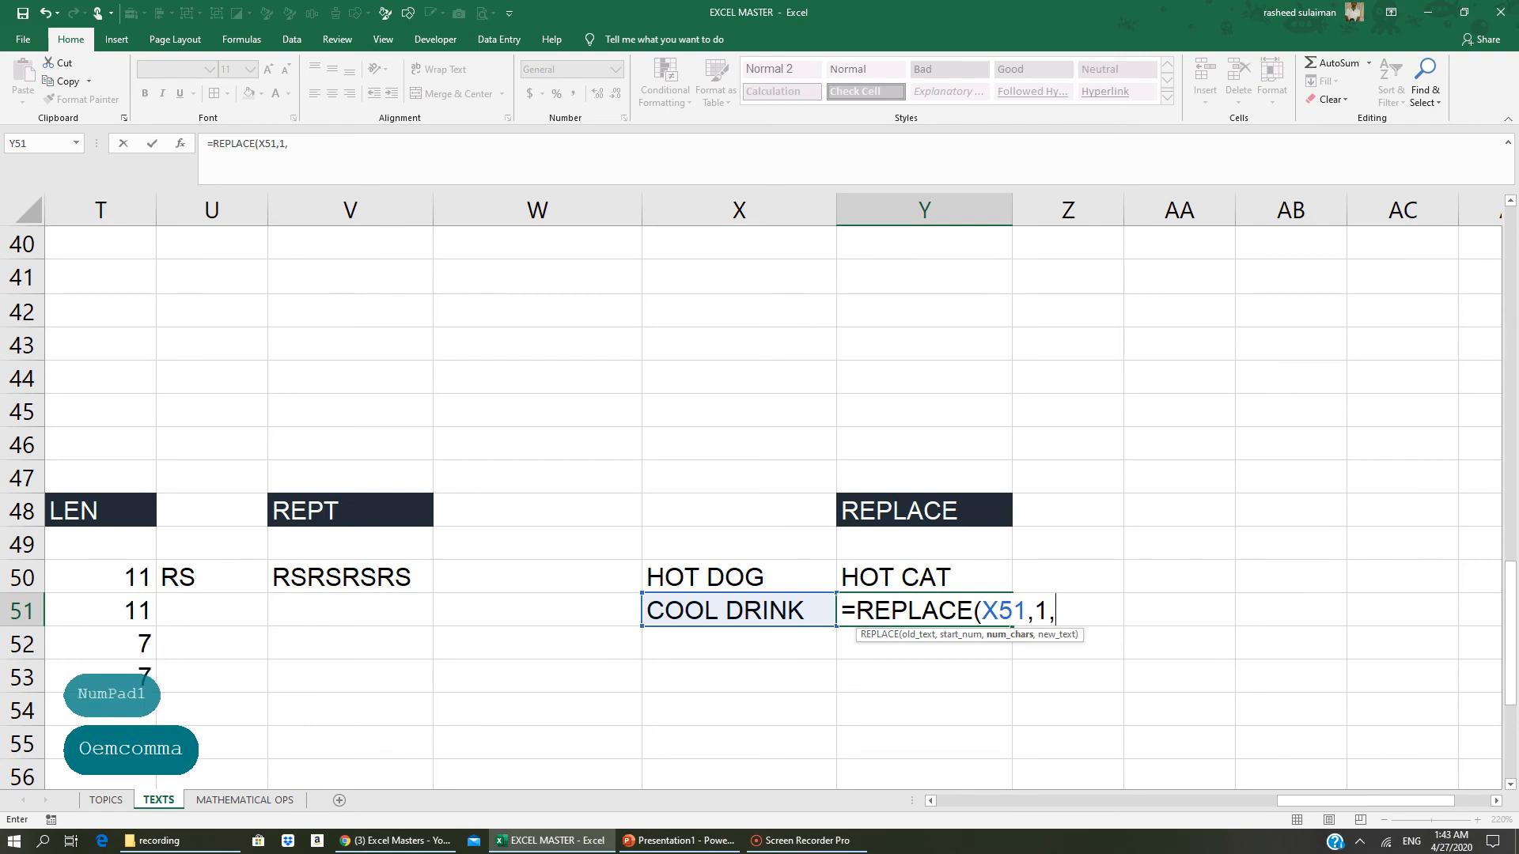
pyautogui.write('4,')
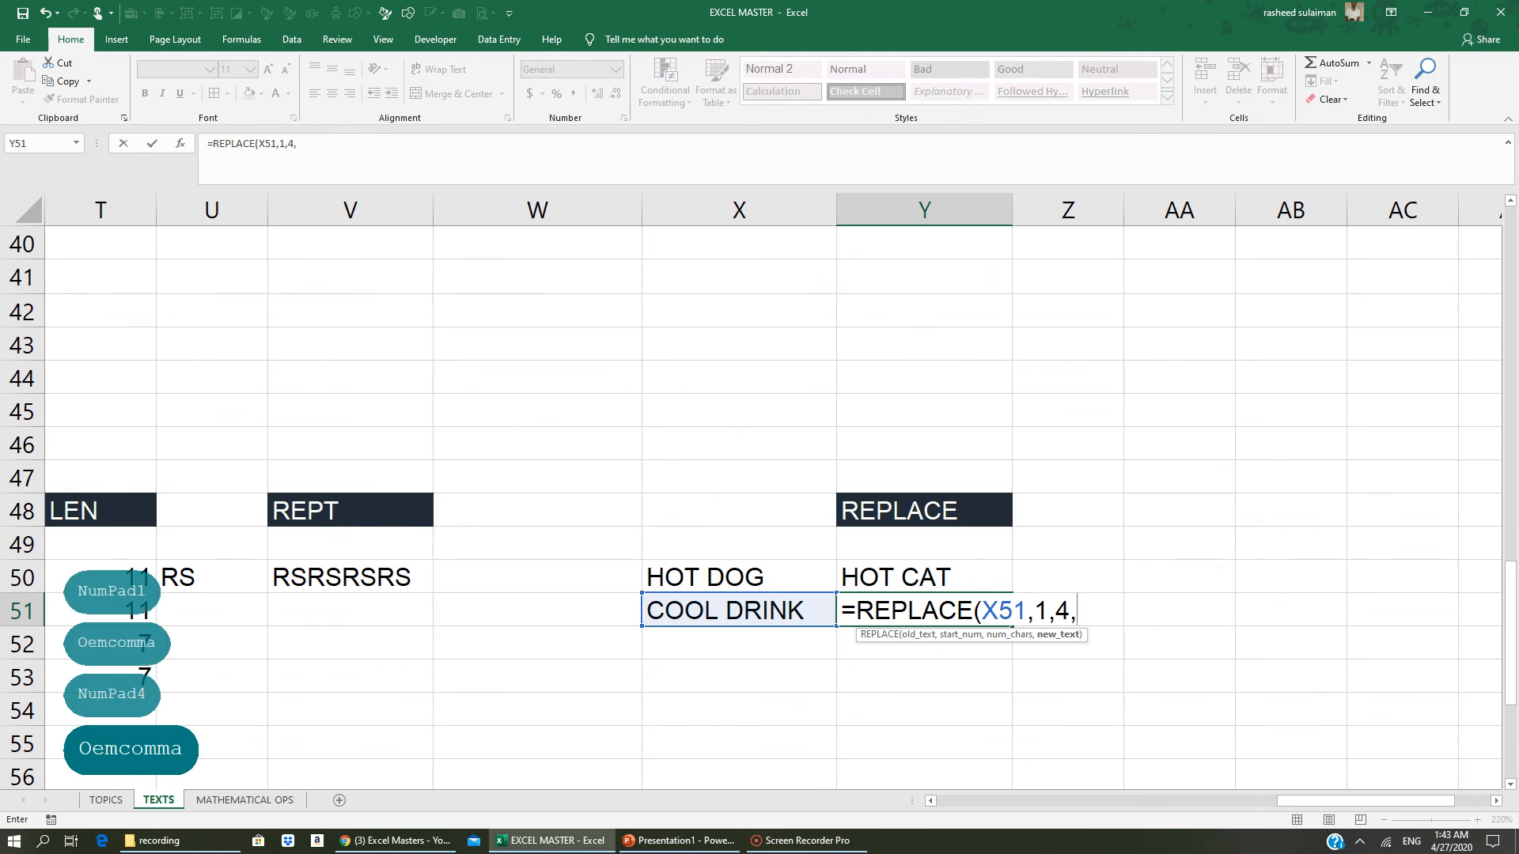
pyautogui.write('"')
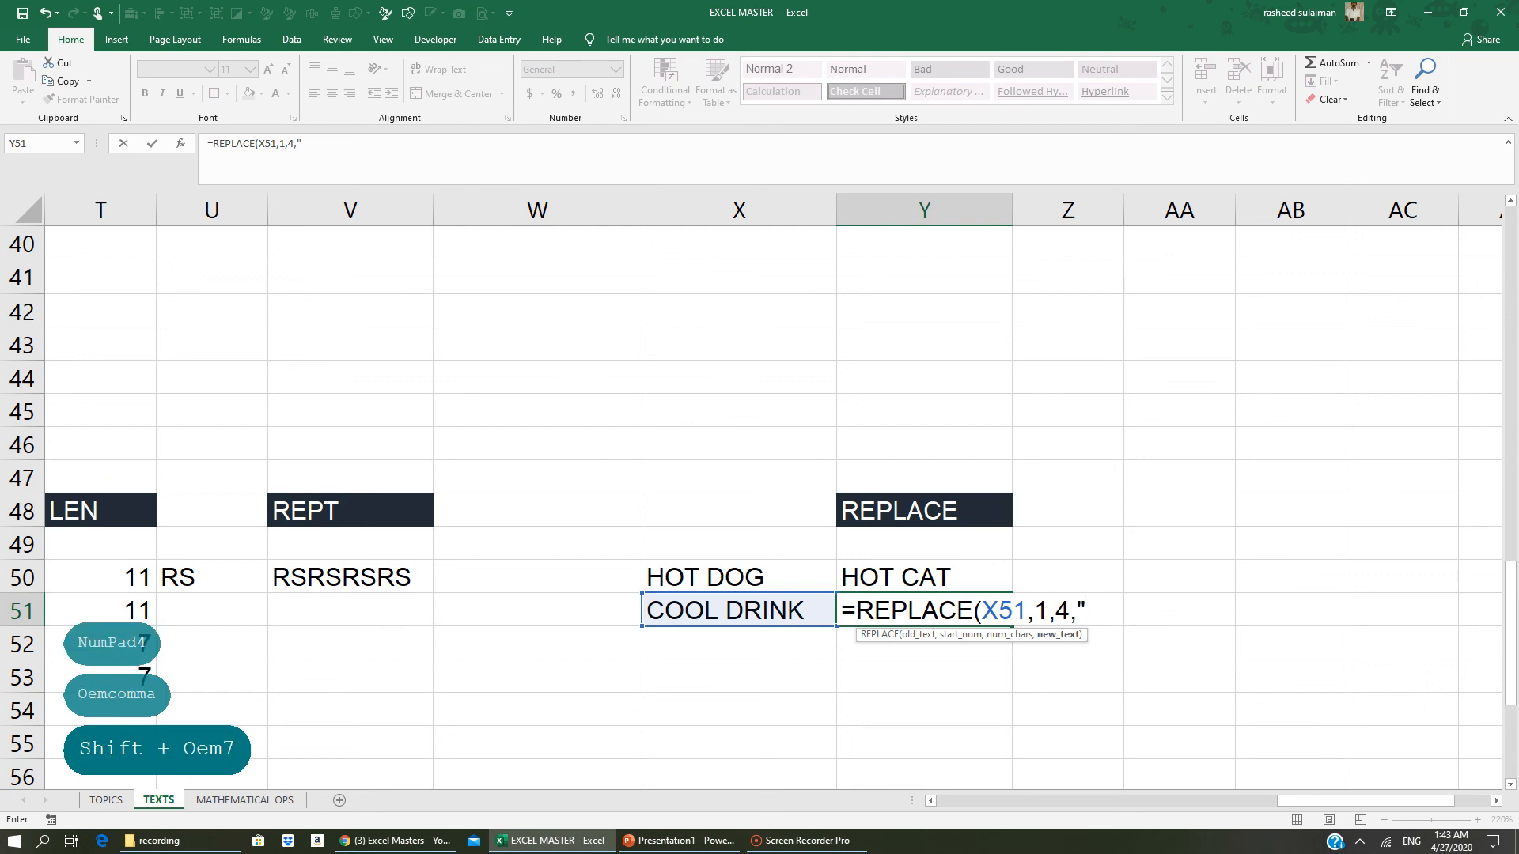
pyautogui.write('HOT')
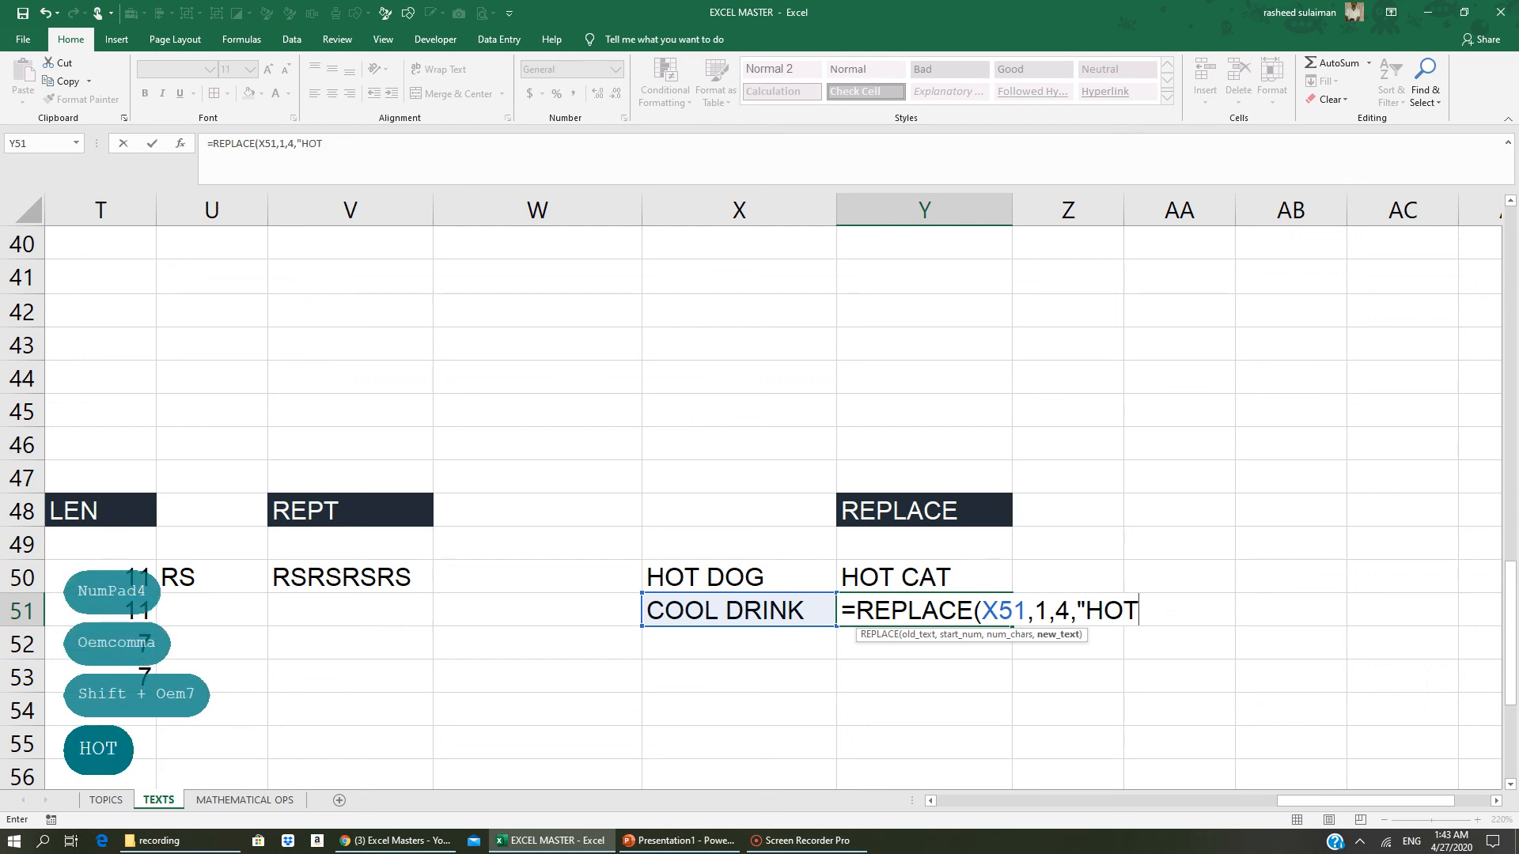
pyautogui.write('")')
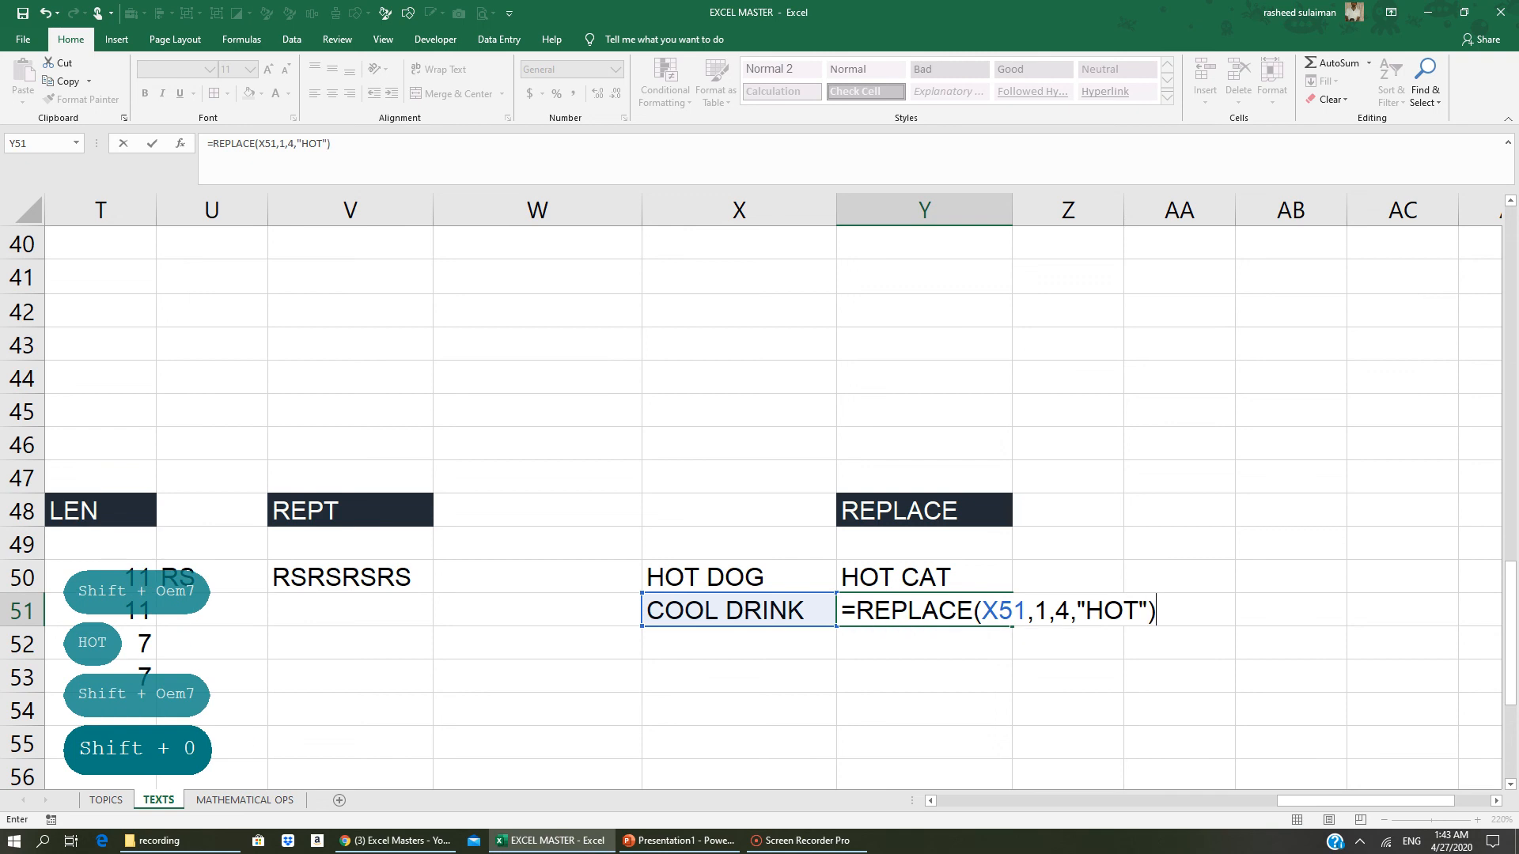
pyautogui.press('Return')
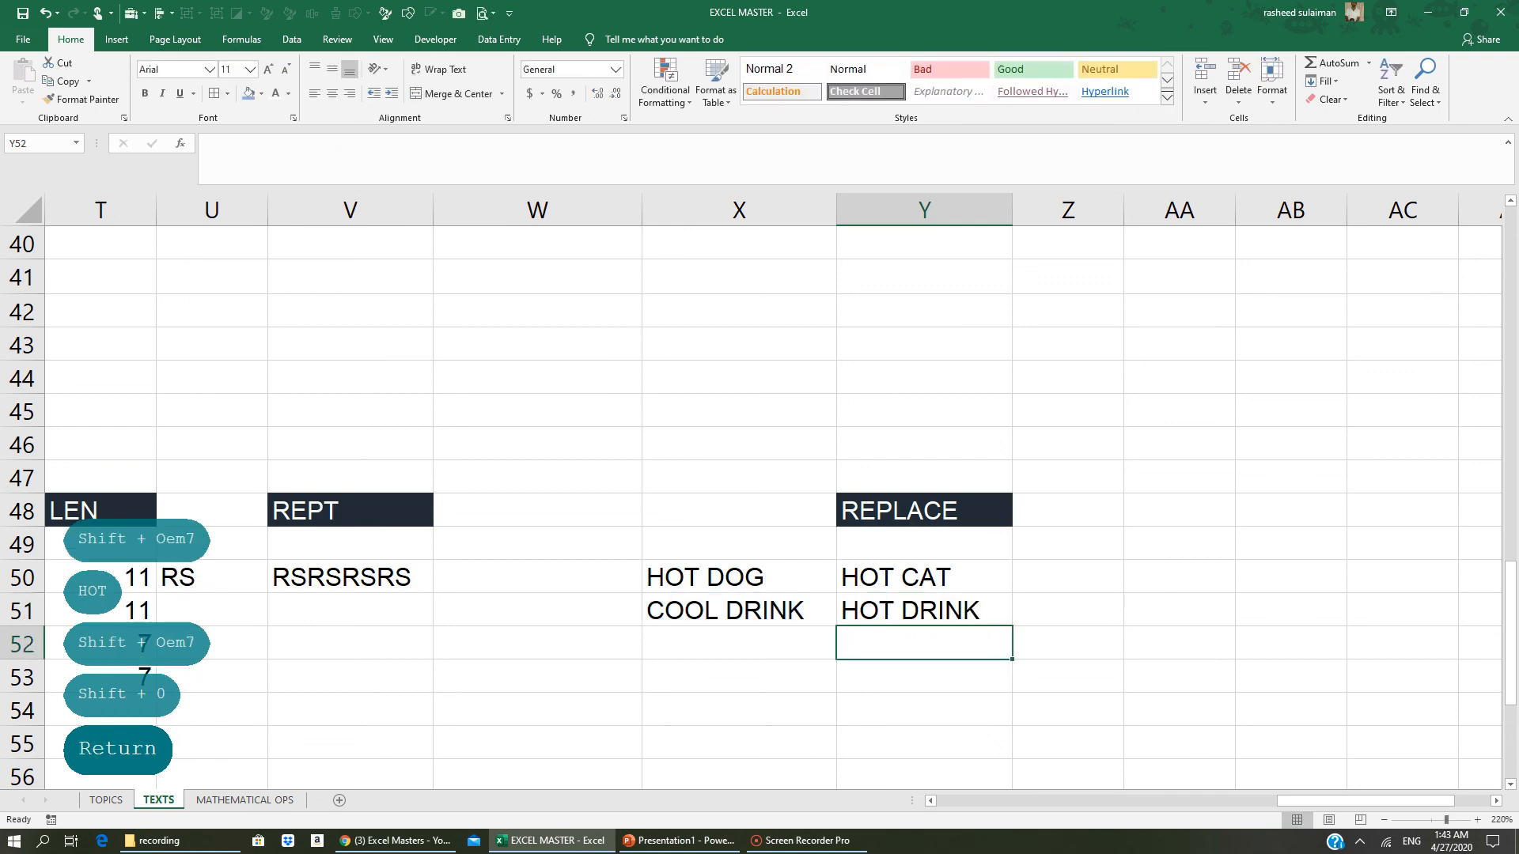
pyautogui.click(924, 609)
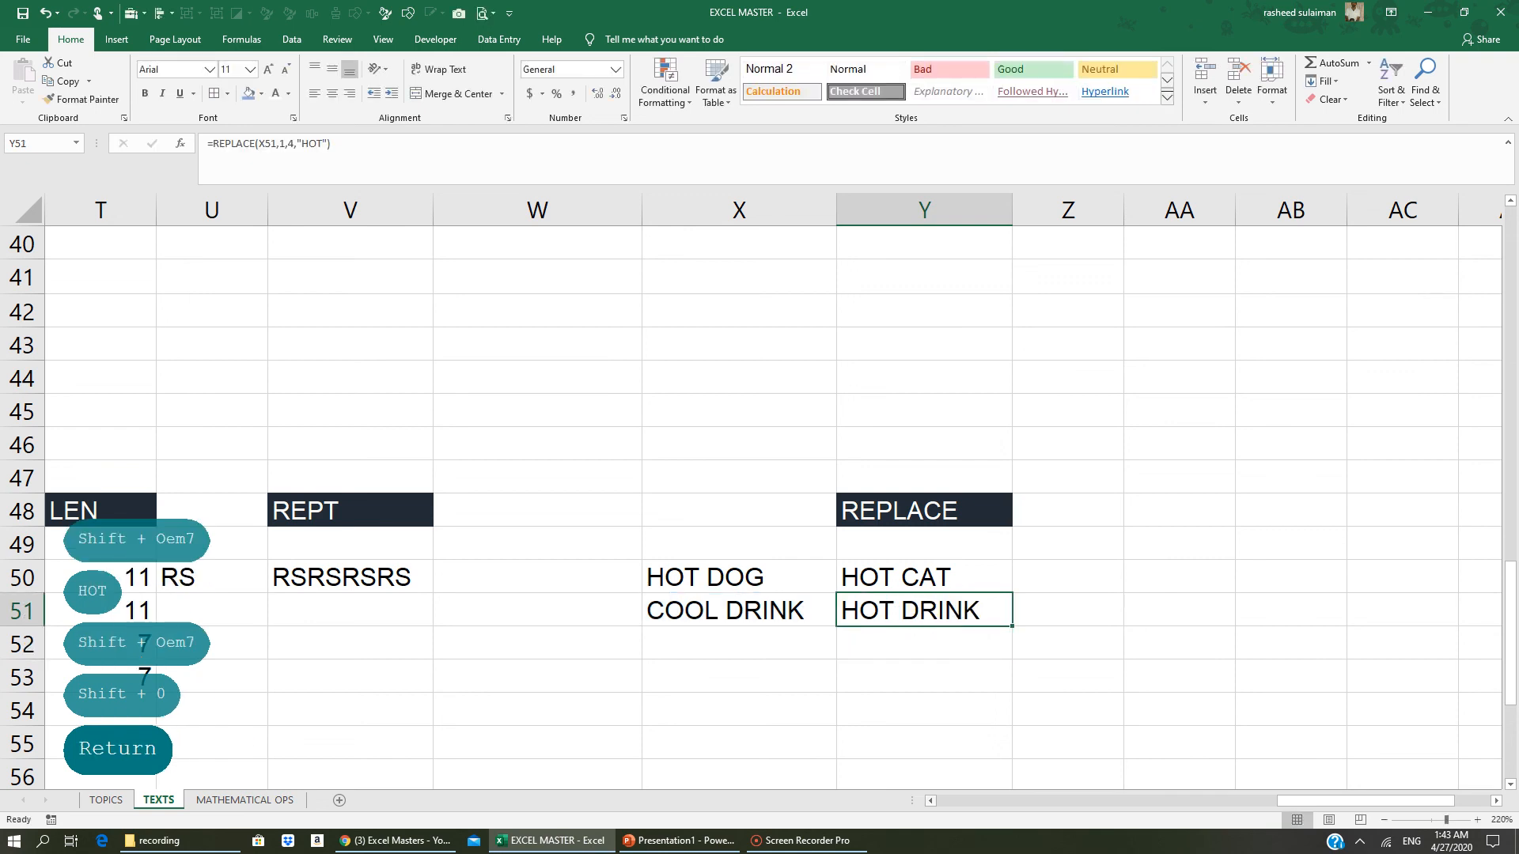
# - Look back over the TEXTS sheet's examples, from the text functions through Flash Fill to the Wrap text section at the sheet's start
pyautogui.click(931, 801)
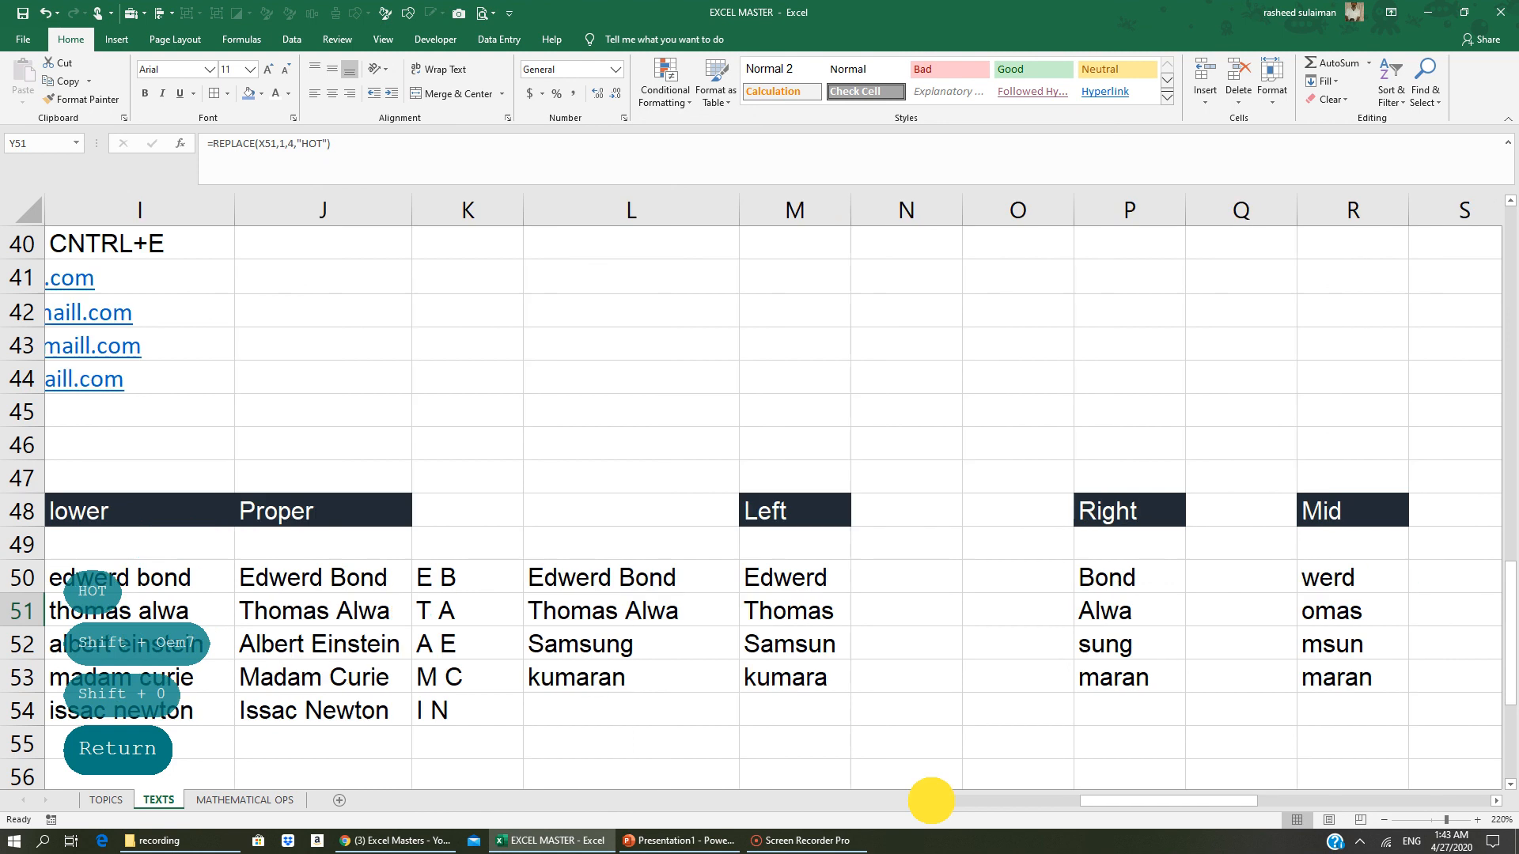
pyautogui.scroll(-4, 759, 491)
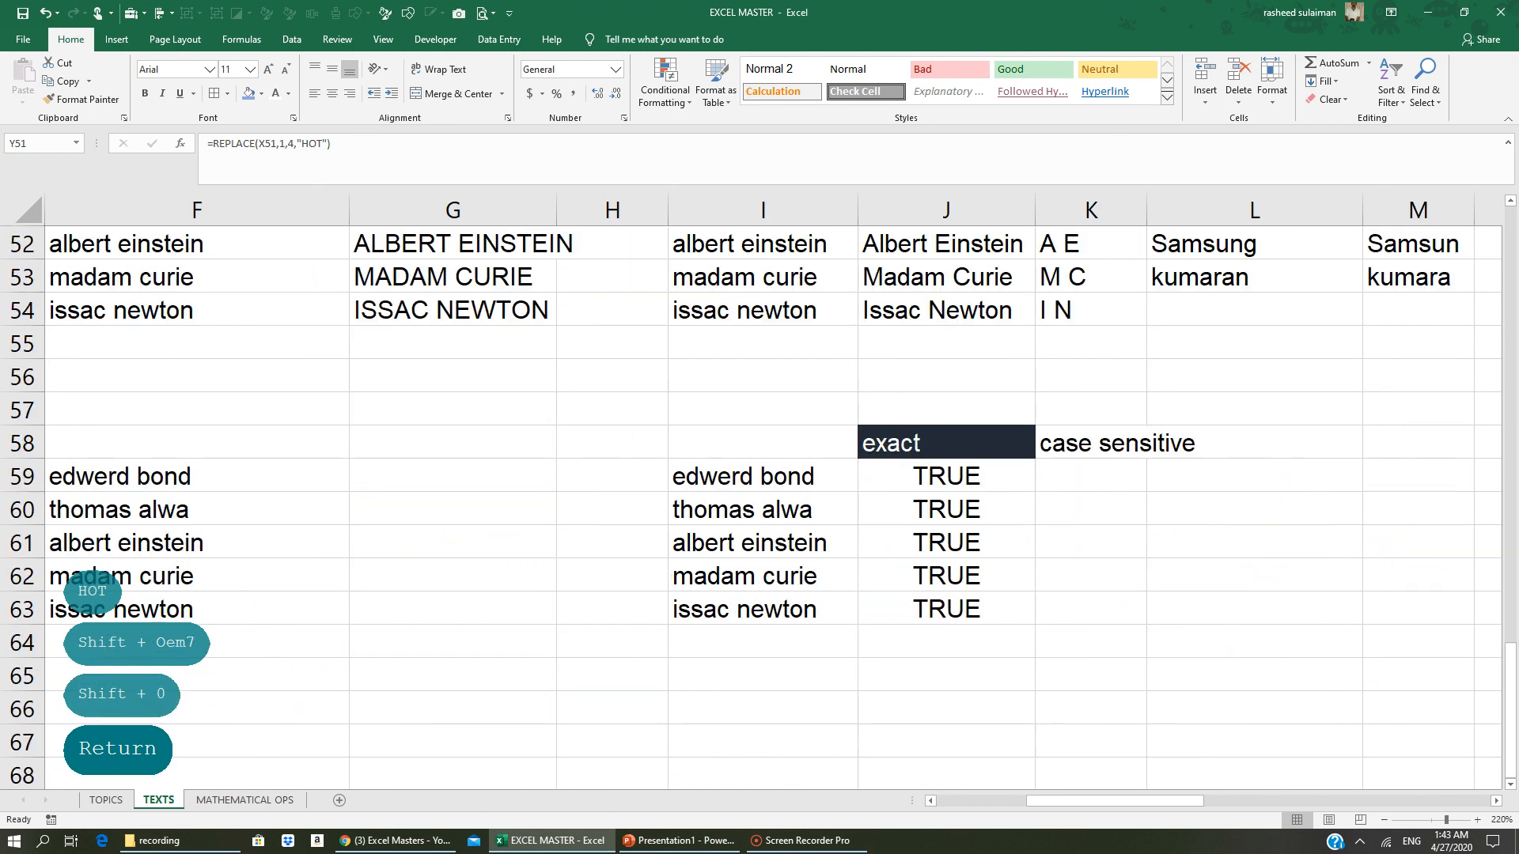
pyautogui.scroll(12, 759, 491)
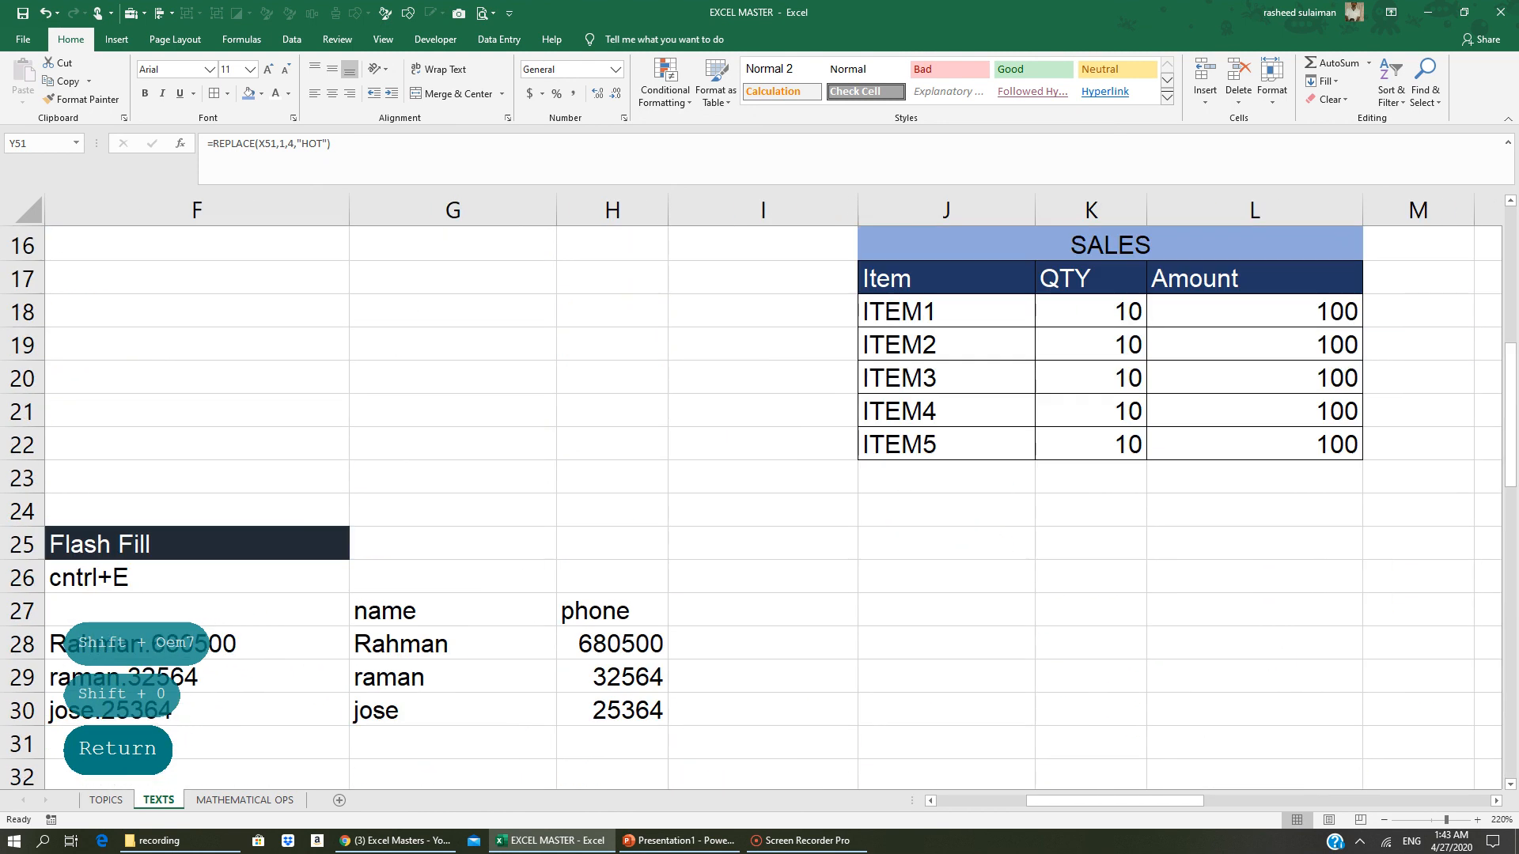
pyautogui.click(915, 800)
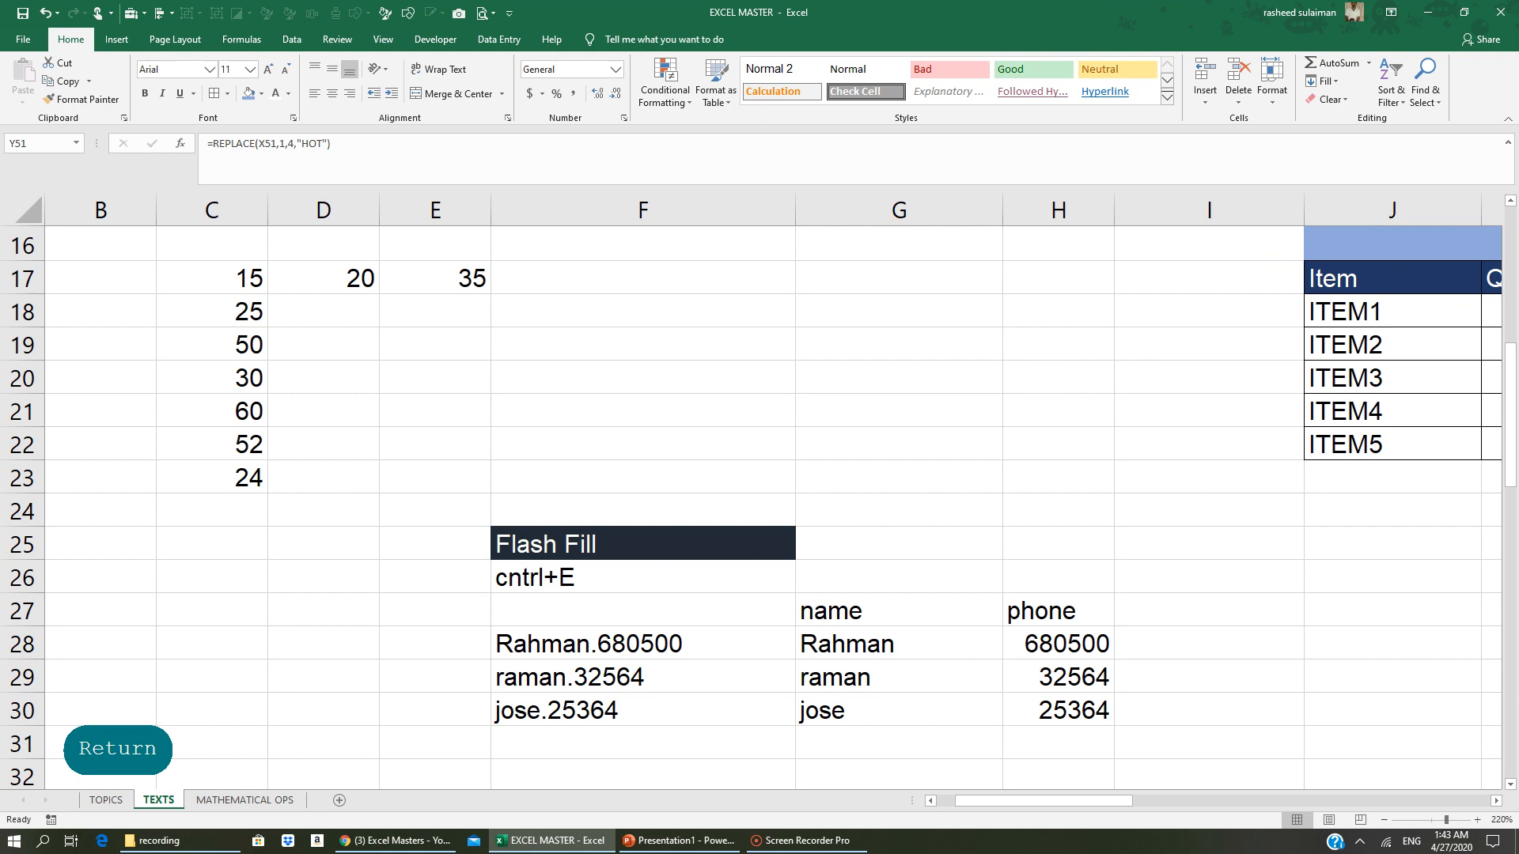
pyautogui.scroll(3, 759, 491)
pyautogui.scroll(2, 759, 490)
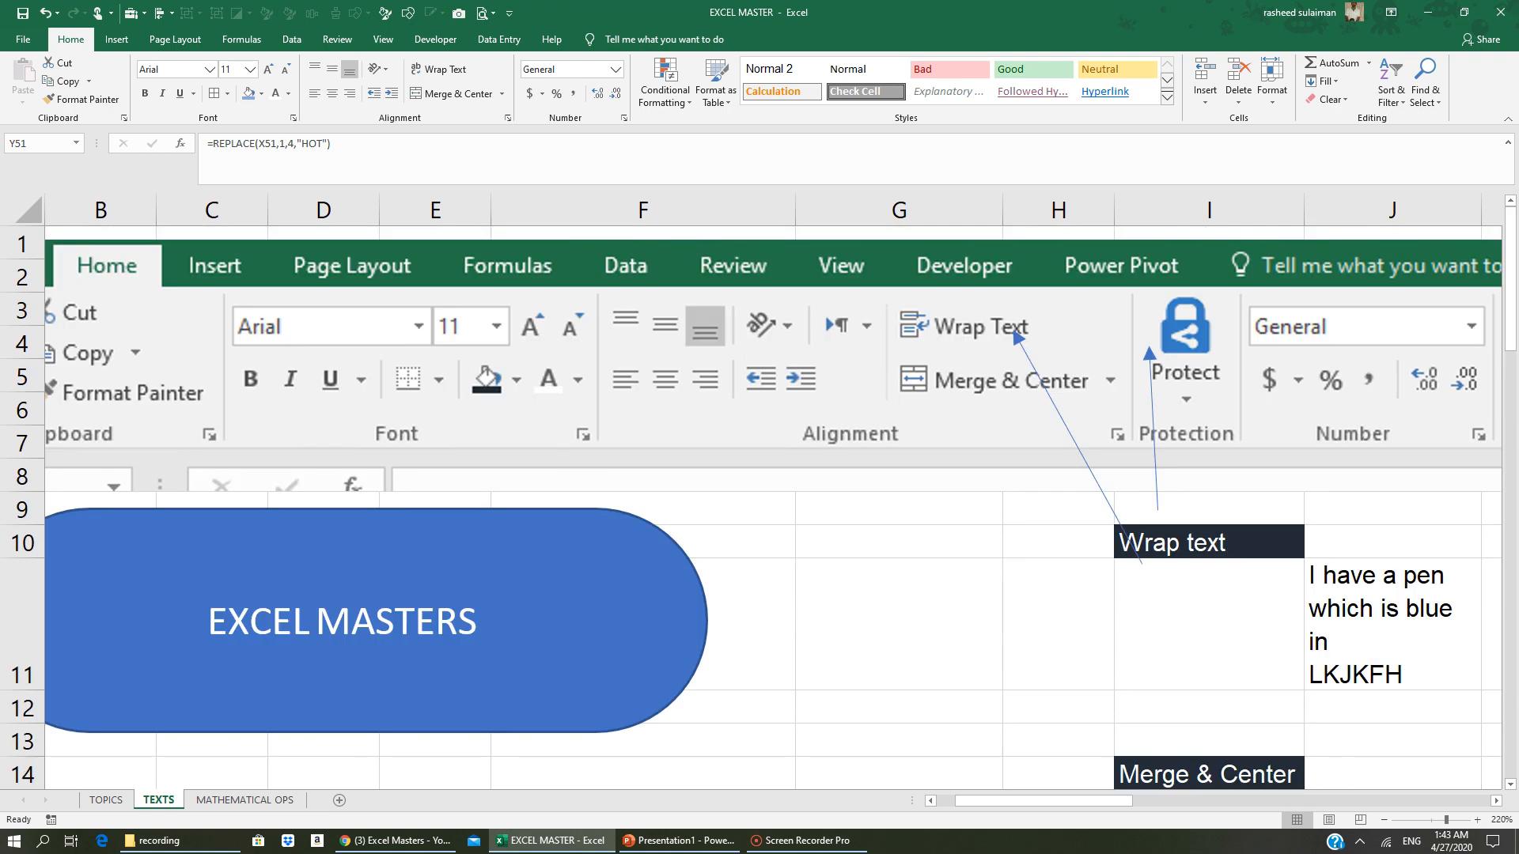